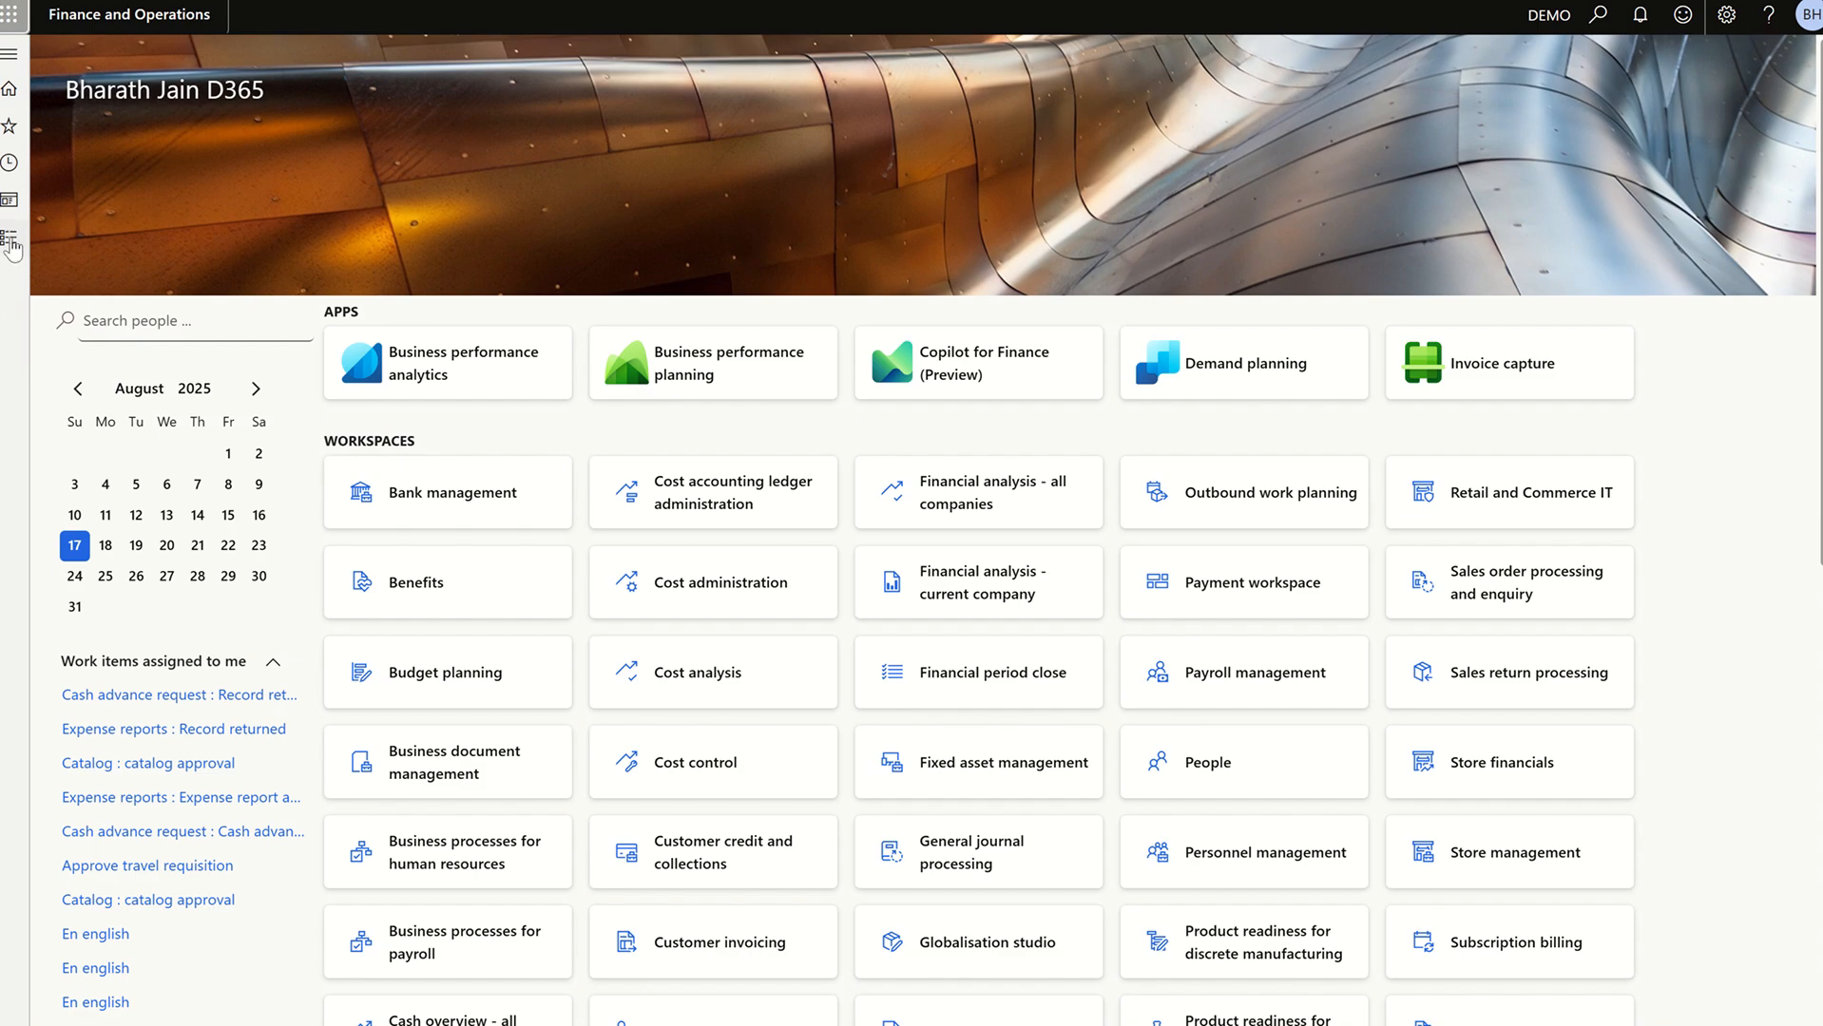
- From the Finance and Operations home dashboard, open the Modules list in the navigation pane
{"action": "left_click", "coordinate": [12, 245]}
- Go to Credit and collections > Setup > Credit and collections parameters
{"action": "scroll", "coordinate": [119, 440], "scroll_direction": "down", "scroll_amount": 4}
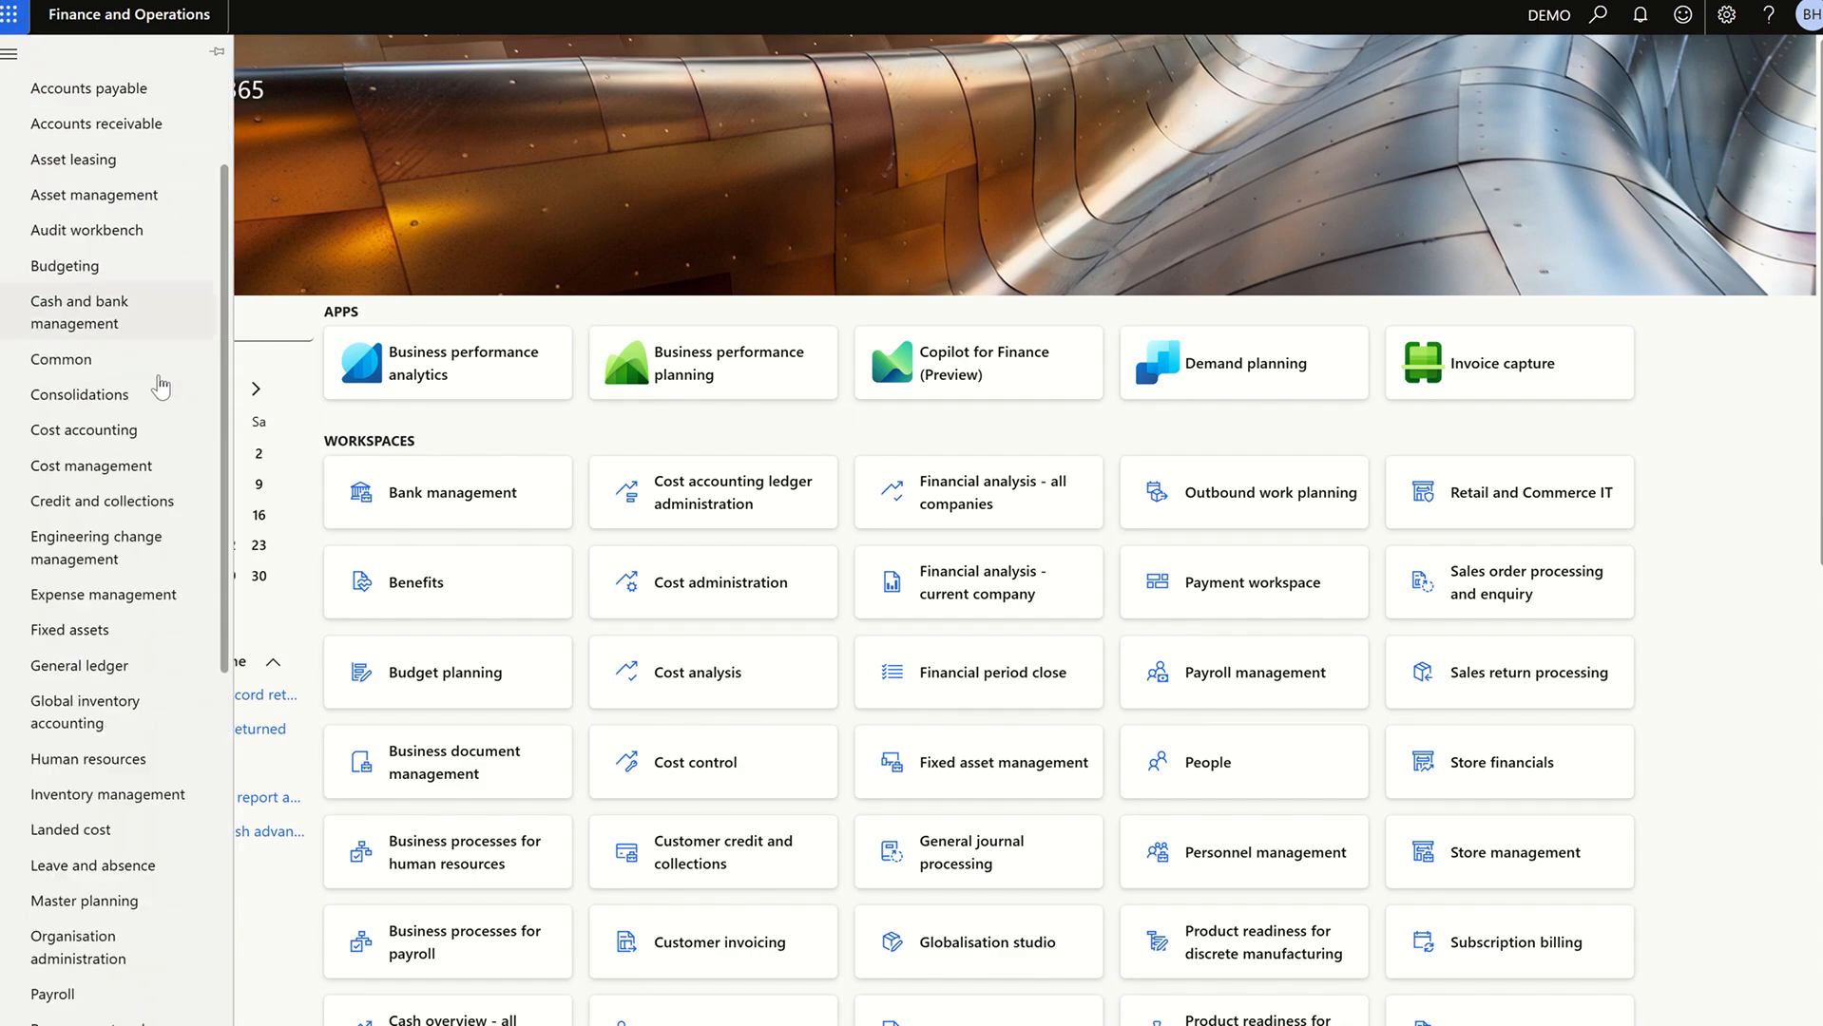
{"action": "left_click", "coordinate": [96, 348]}
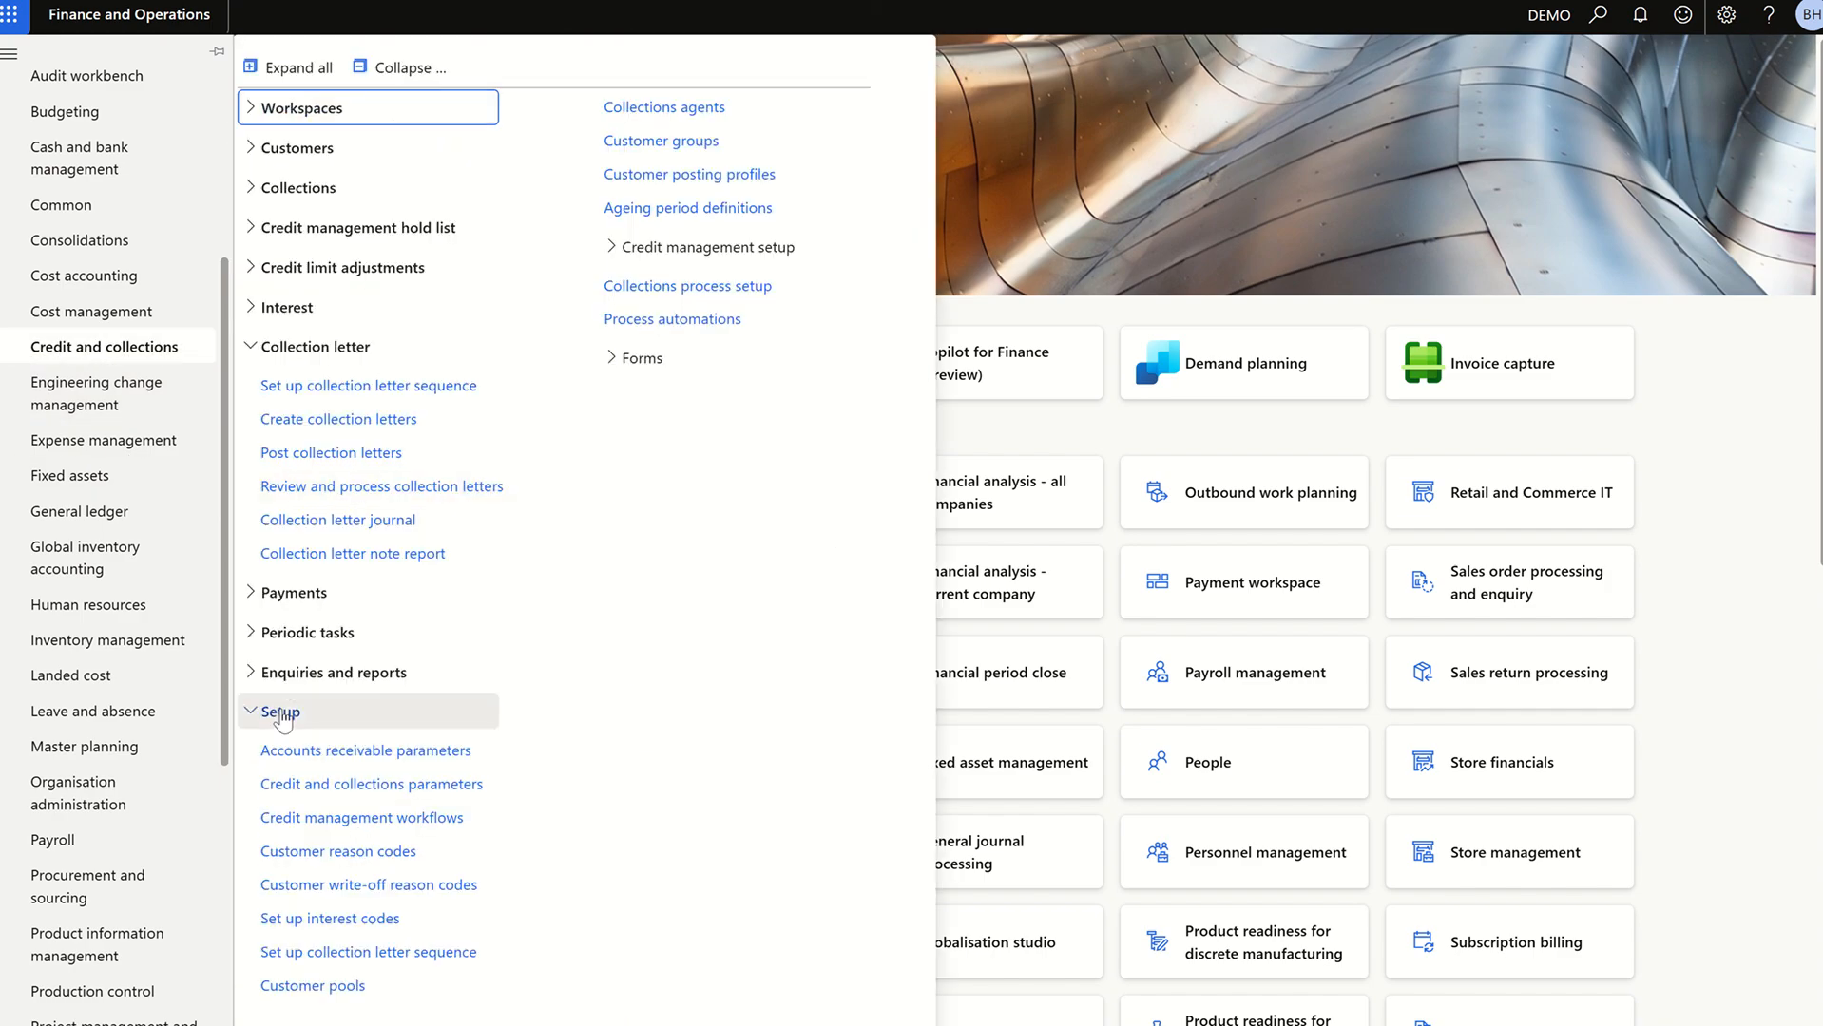
{"action": "left_click", "coordinate": [371, 784]}
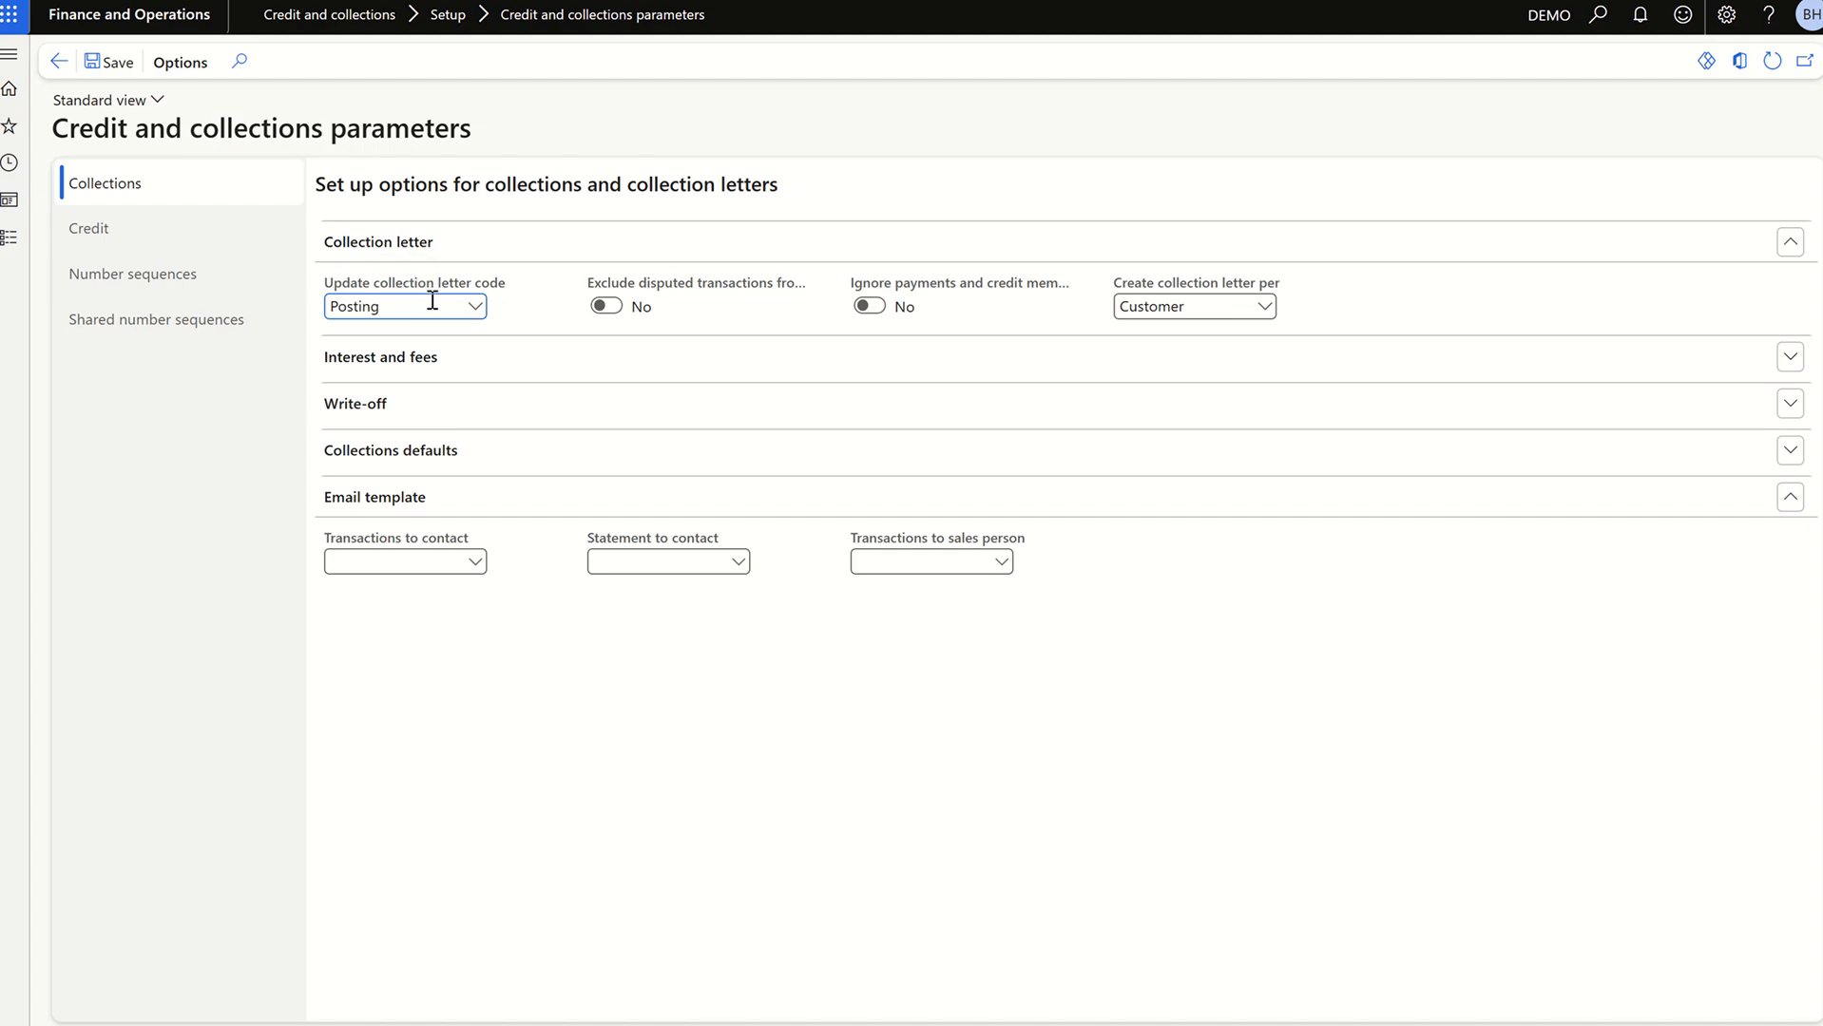
{"action": "left_click", "coordinate": [475, 310]}
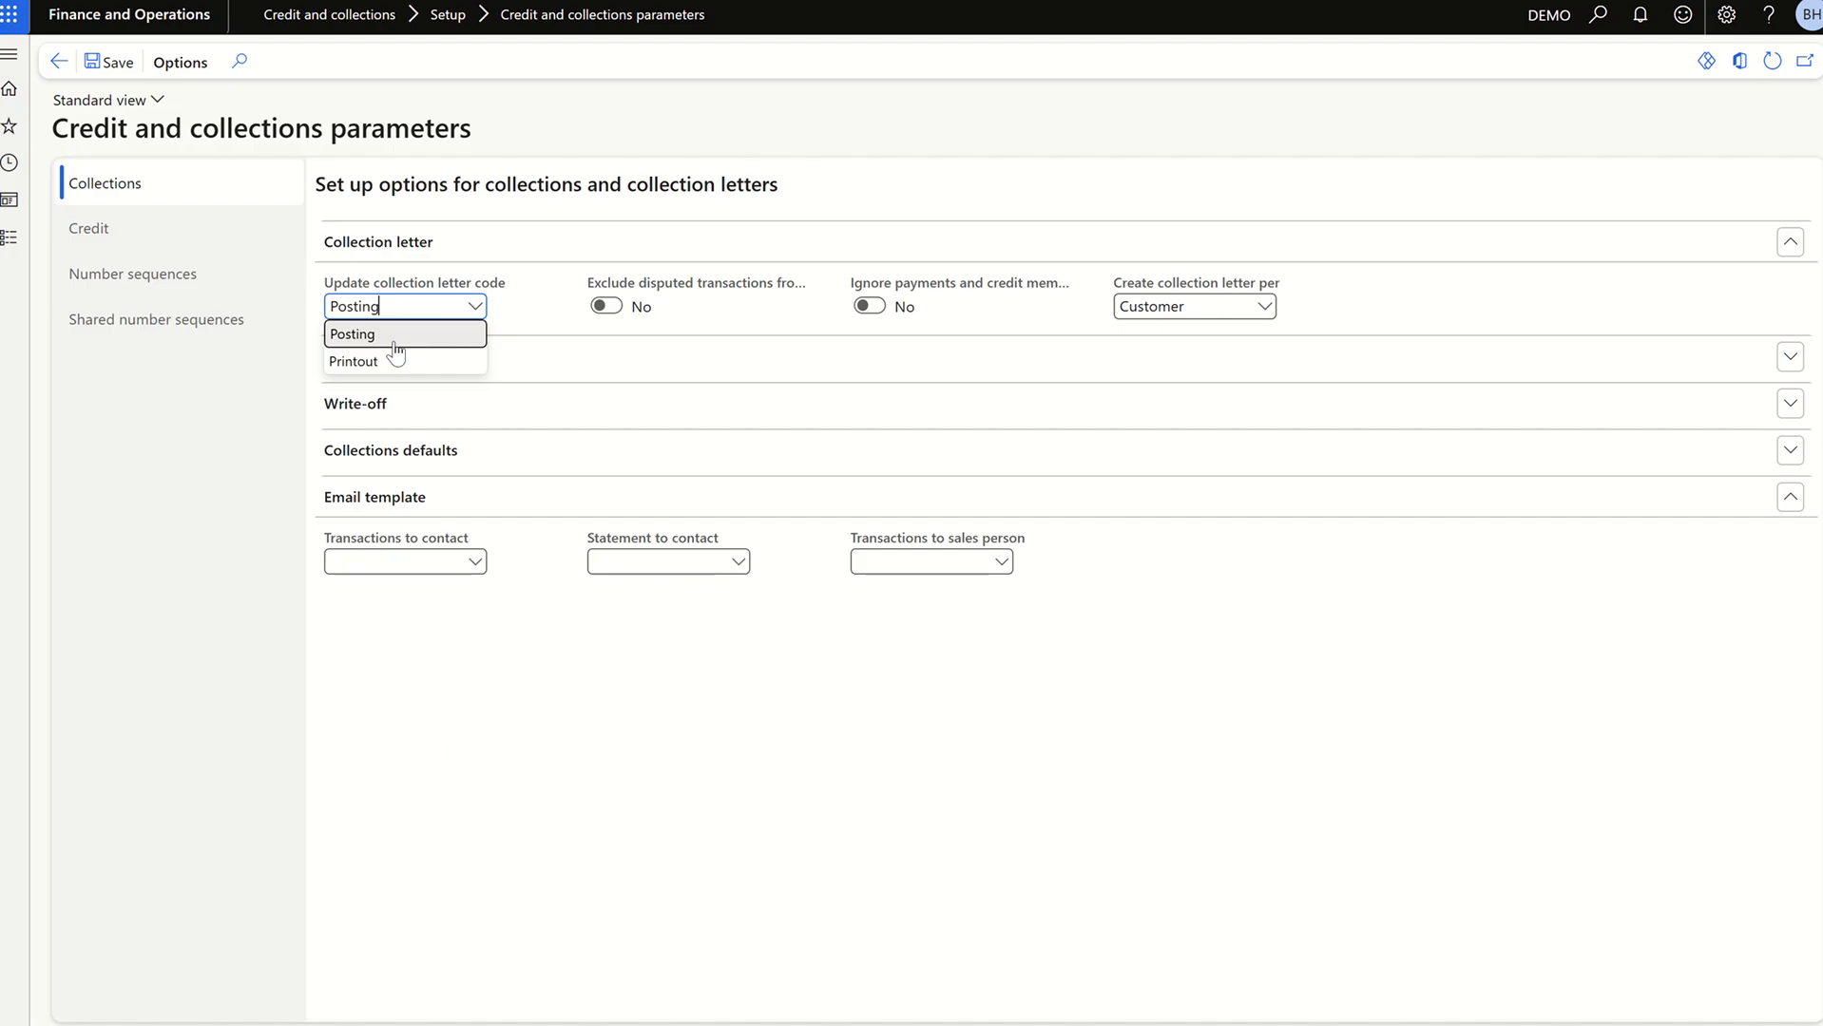
{"action": "left_click", "coordinate": [1201, 691]}
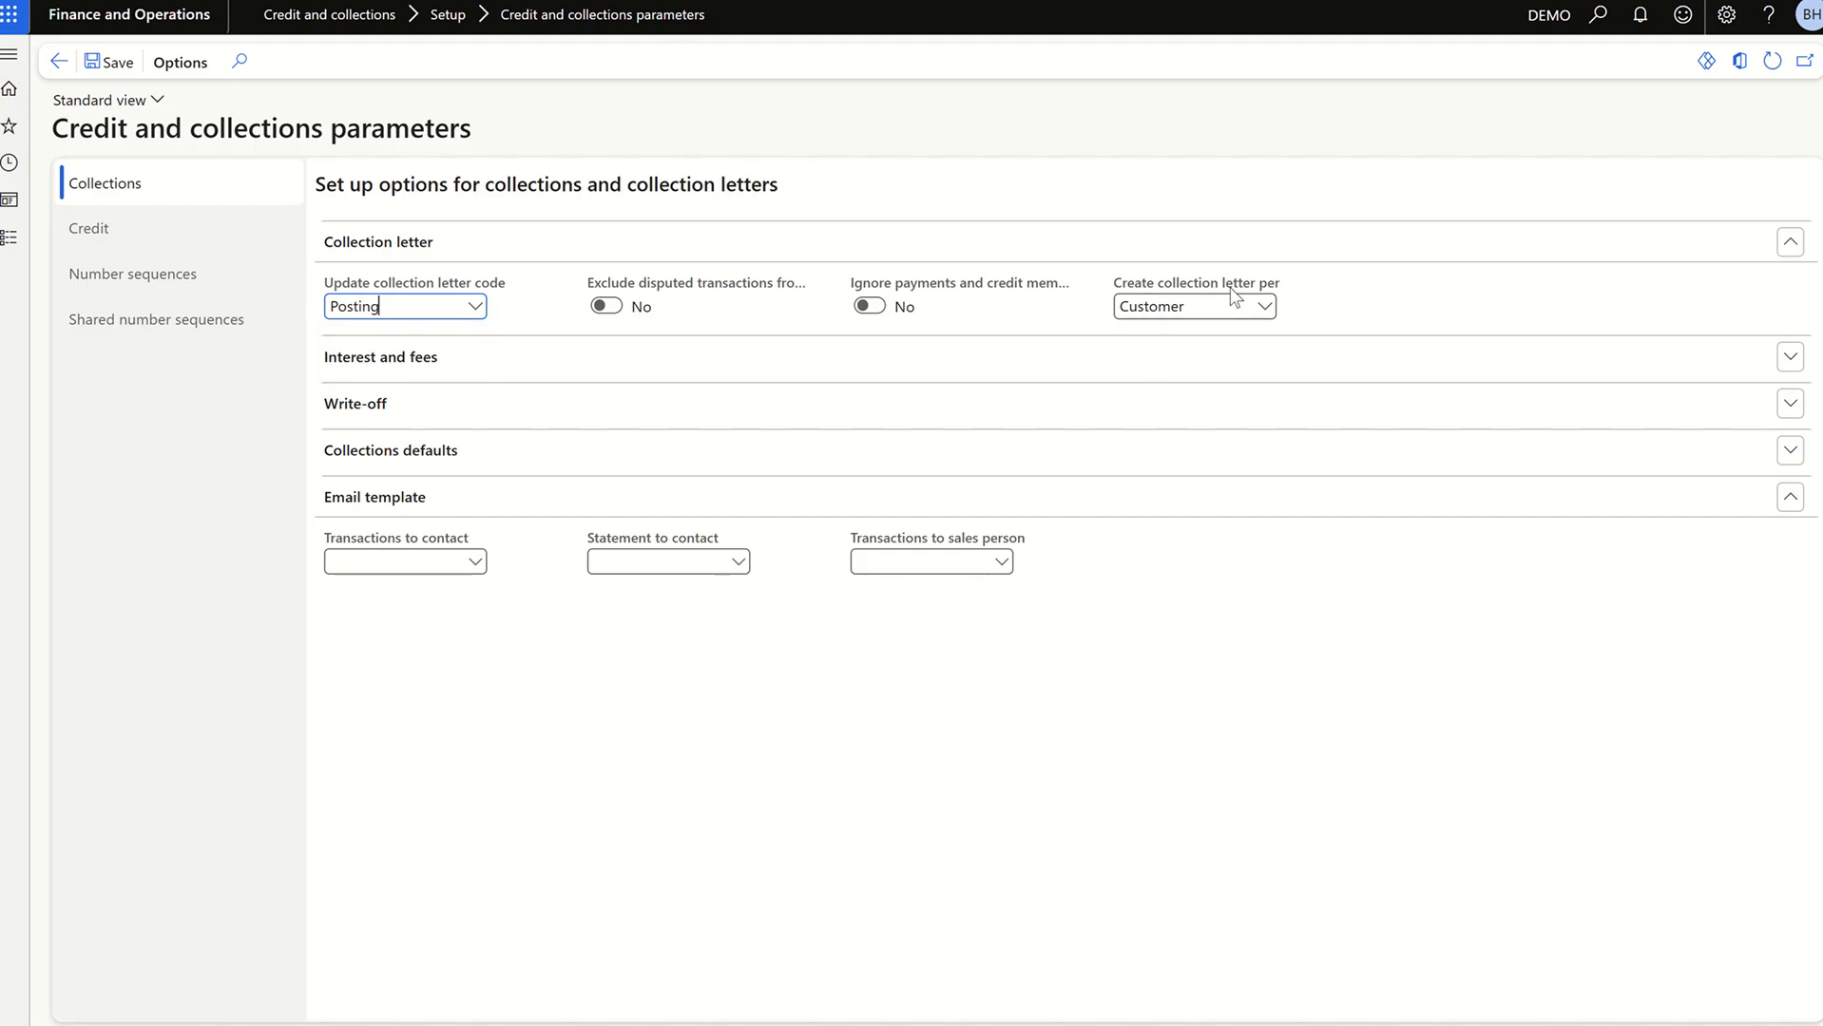
{"action": "left_click", "coordinate": [1263, 307]}
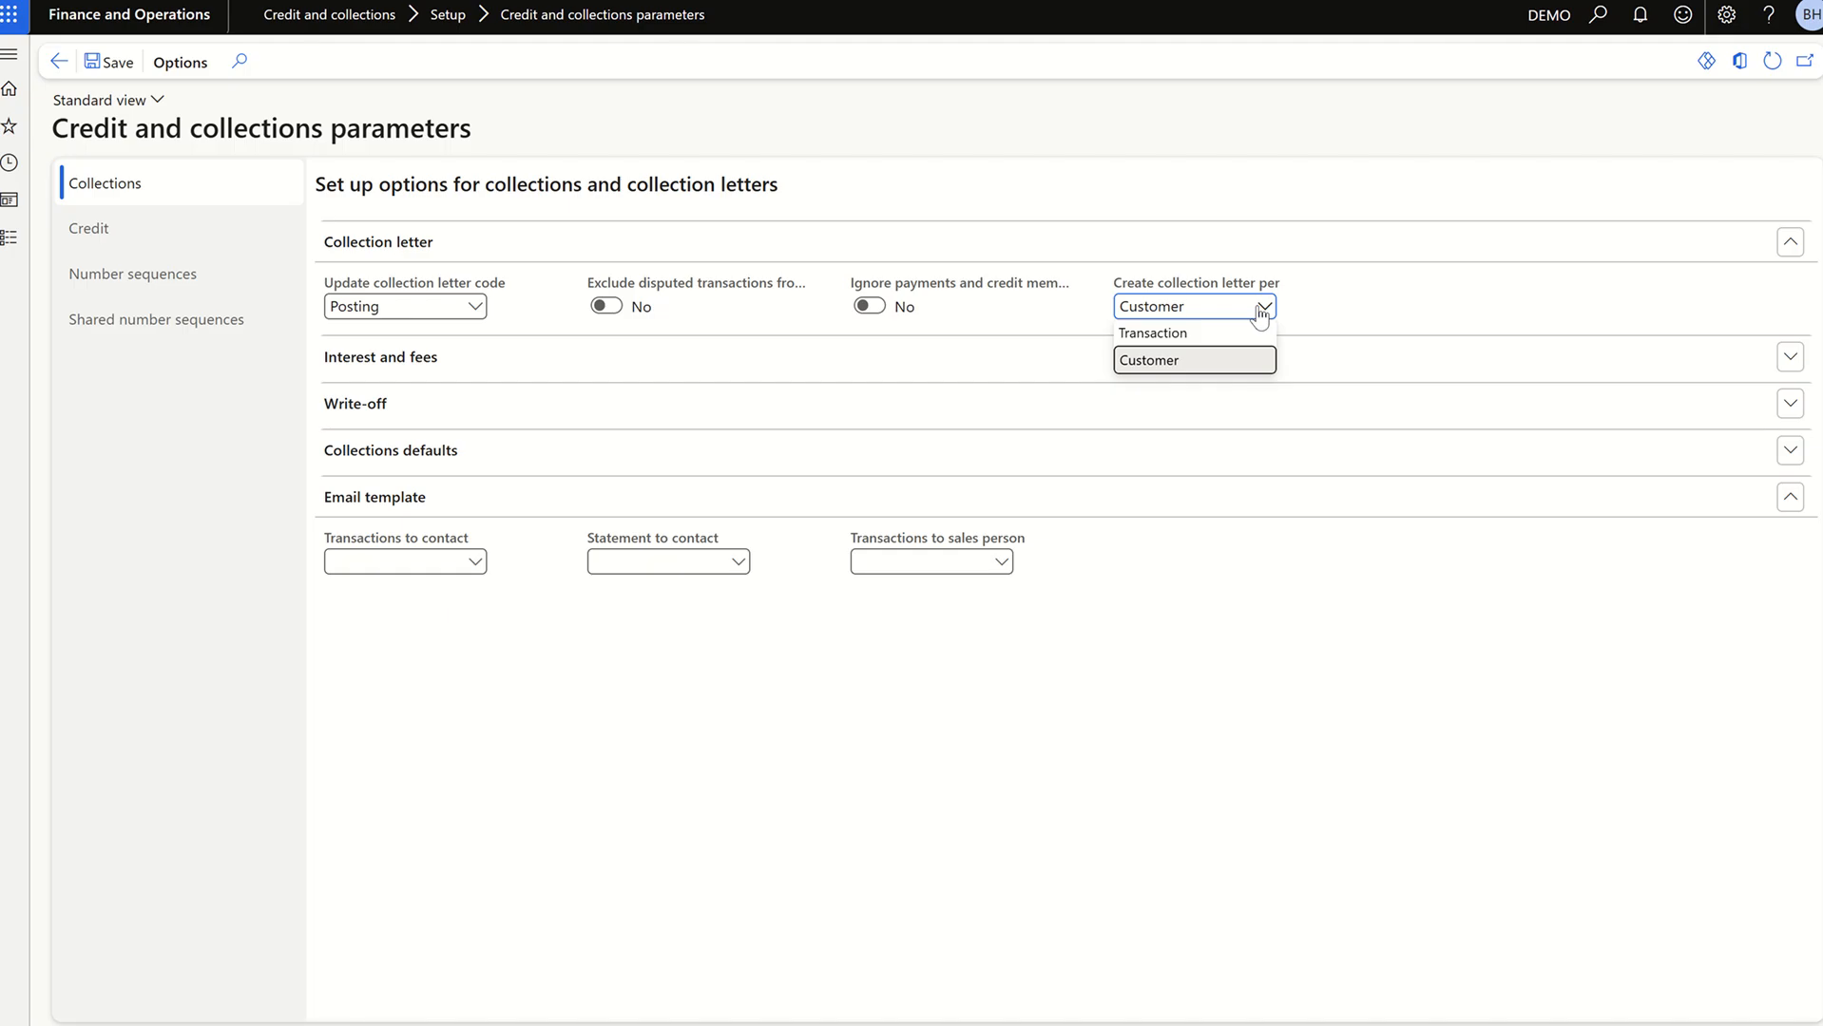
{"action": "left_click", "coordinate": [1240, 769]}
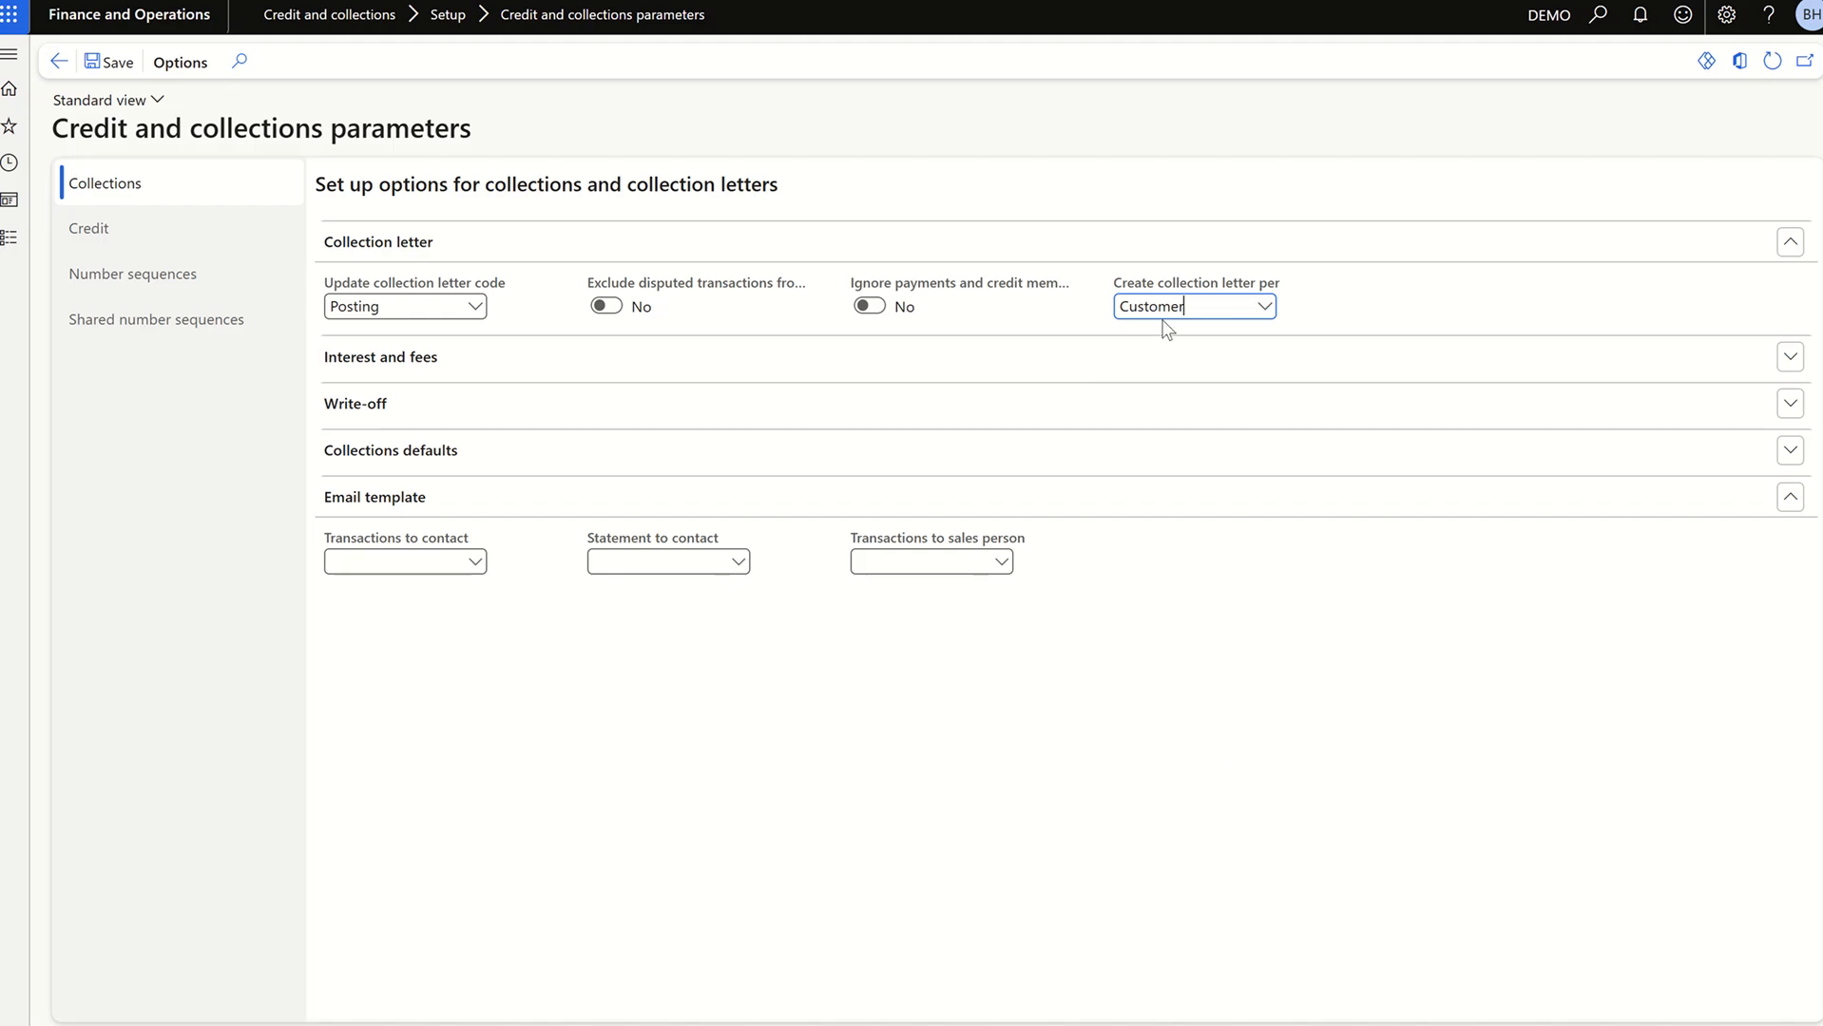
{"action": "key", "text": "alt+Tab"}
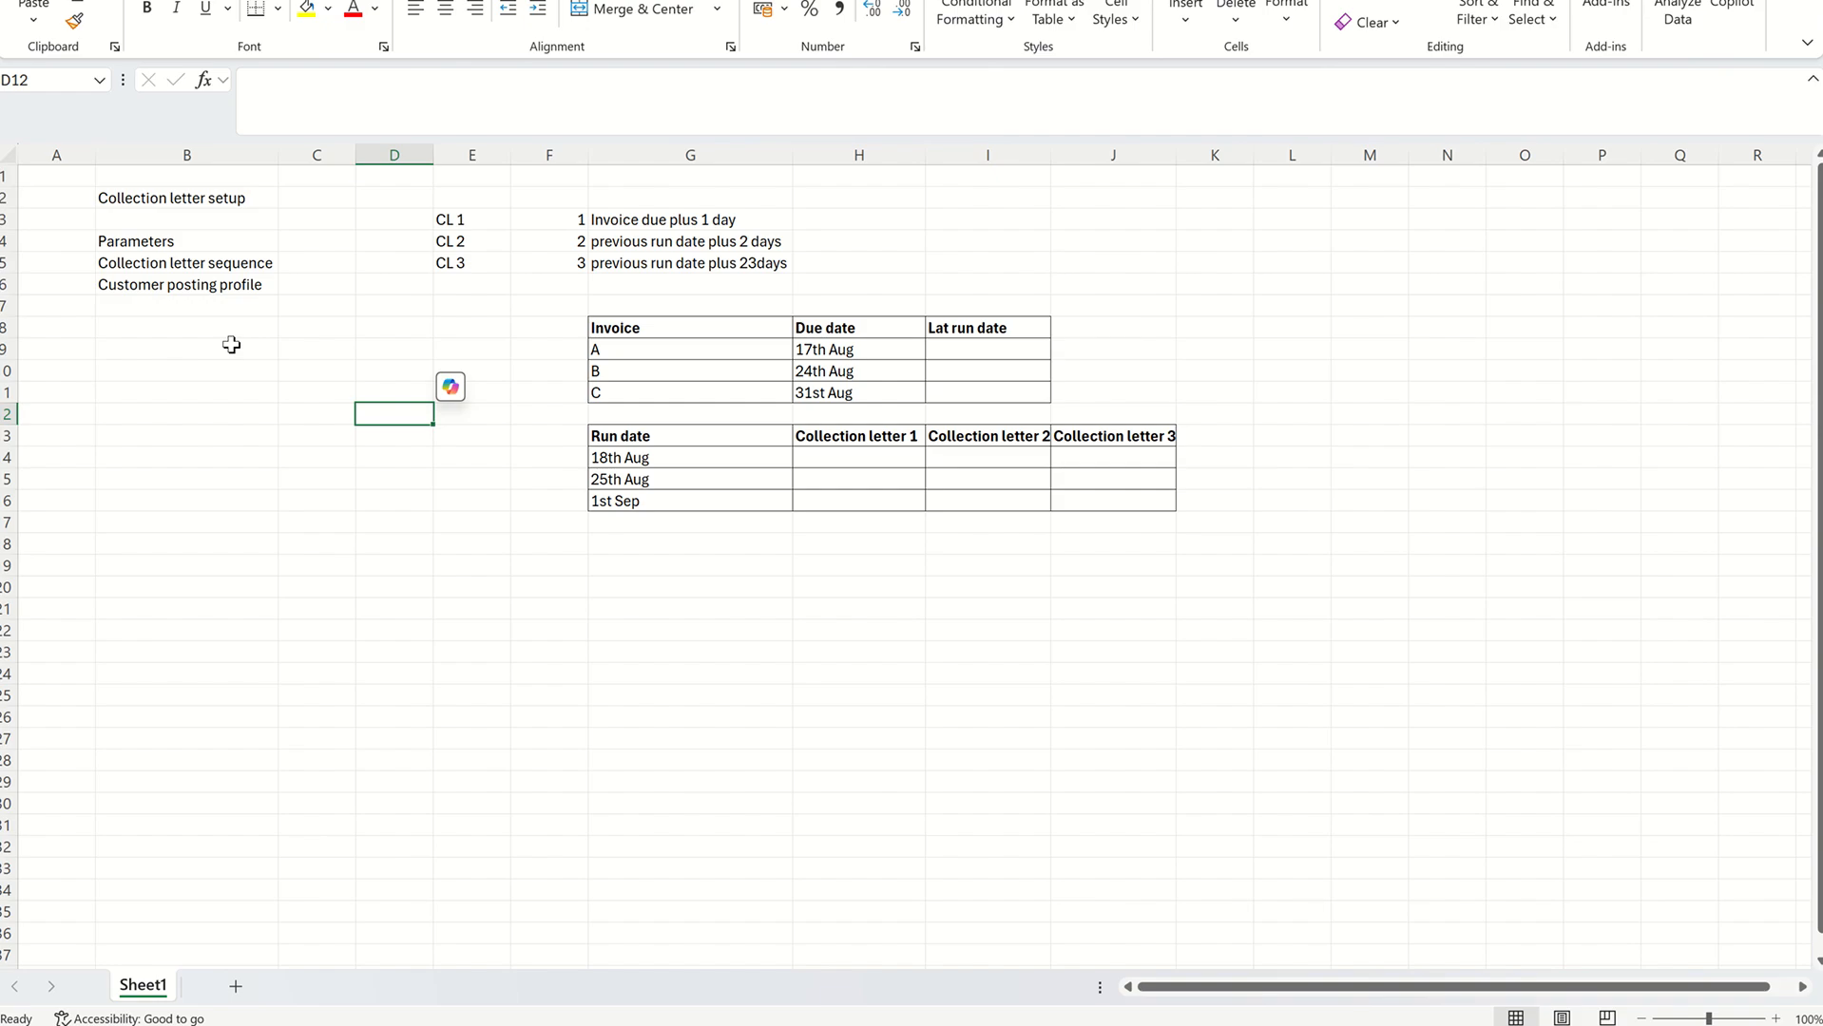
{"action": "key", "text": "alt+Tab"}
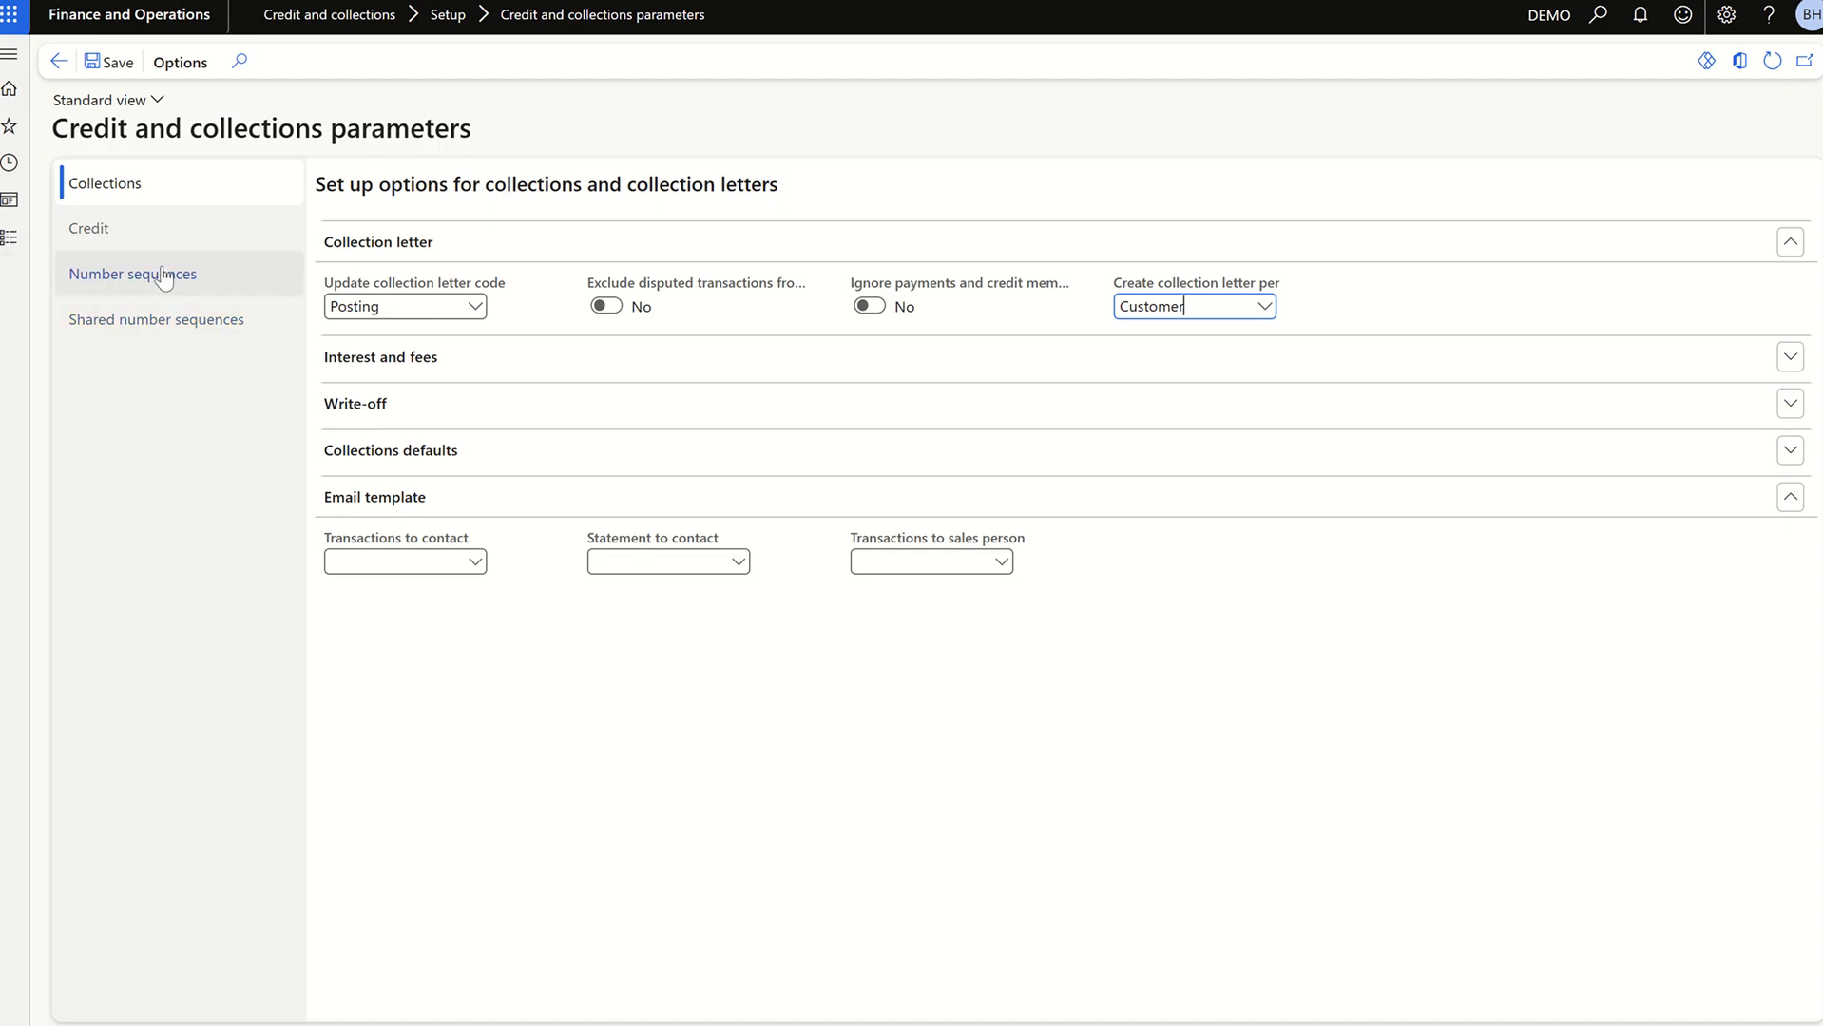
- Collapse the Credit and collections menu groups and open Set up collection letter sequence
{"action": "left_click", "coordinate": [15, 242]}
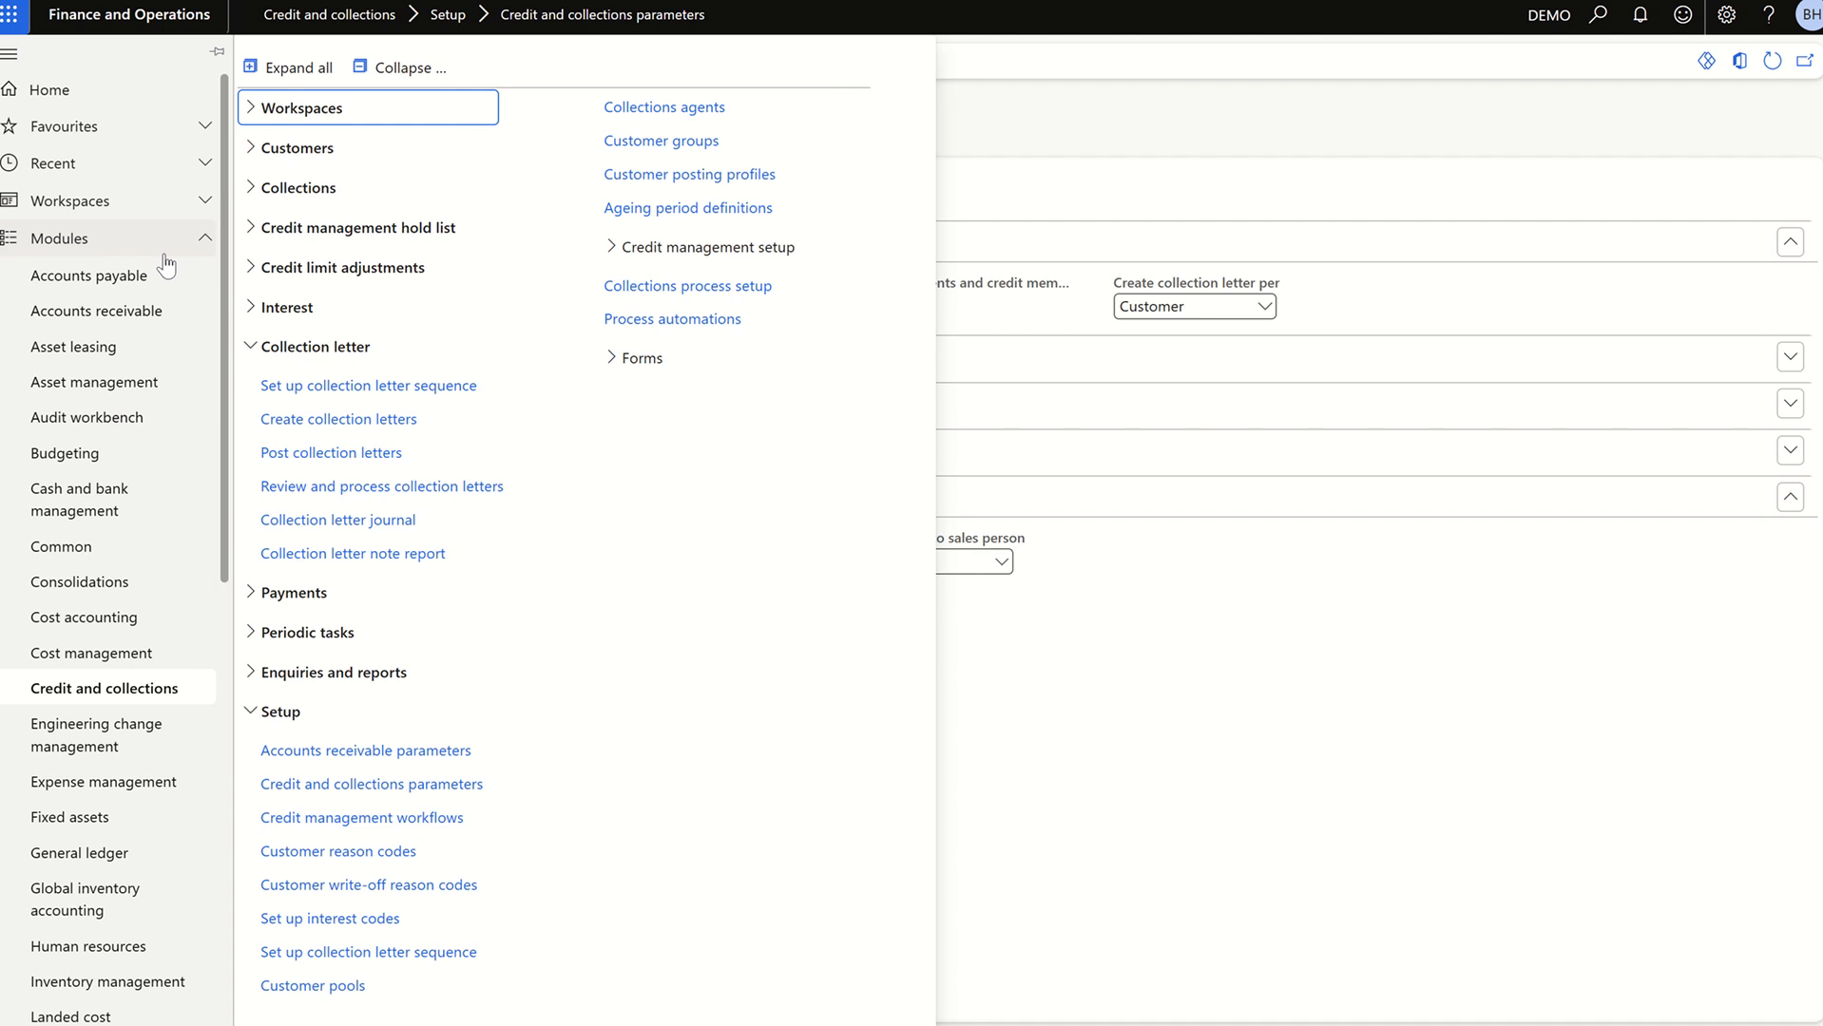
{"action": "scroll", "coordinate": [166, 266], "scroll_direction": "down", "scroll_amount": 1}
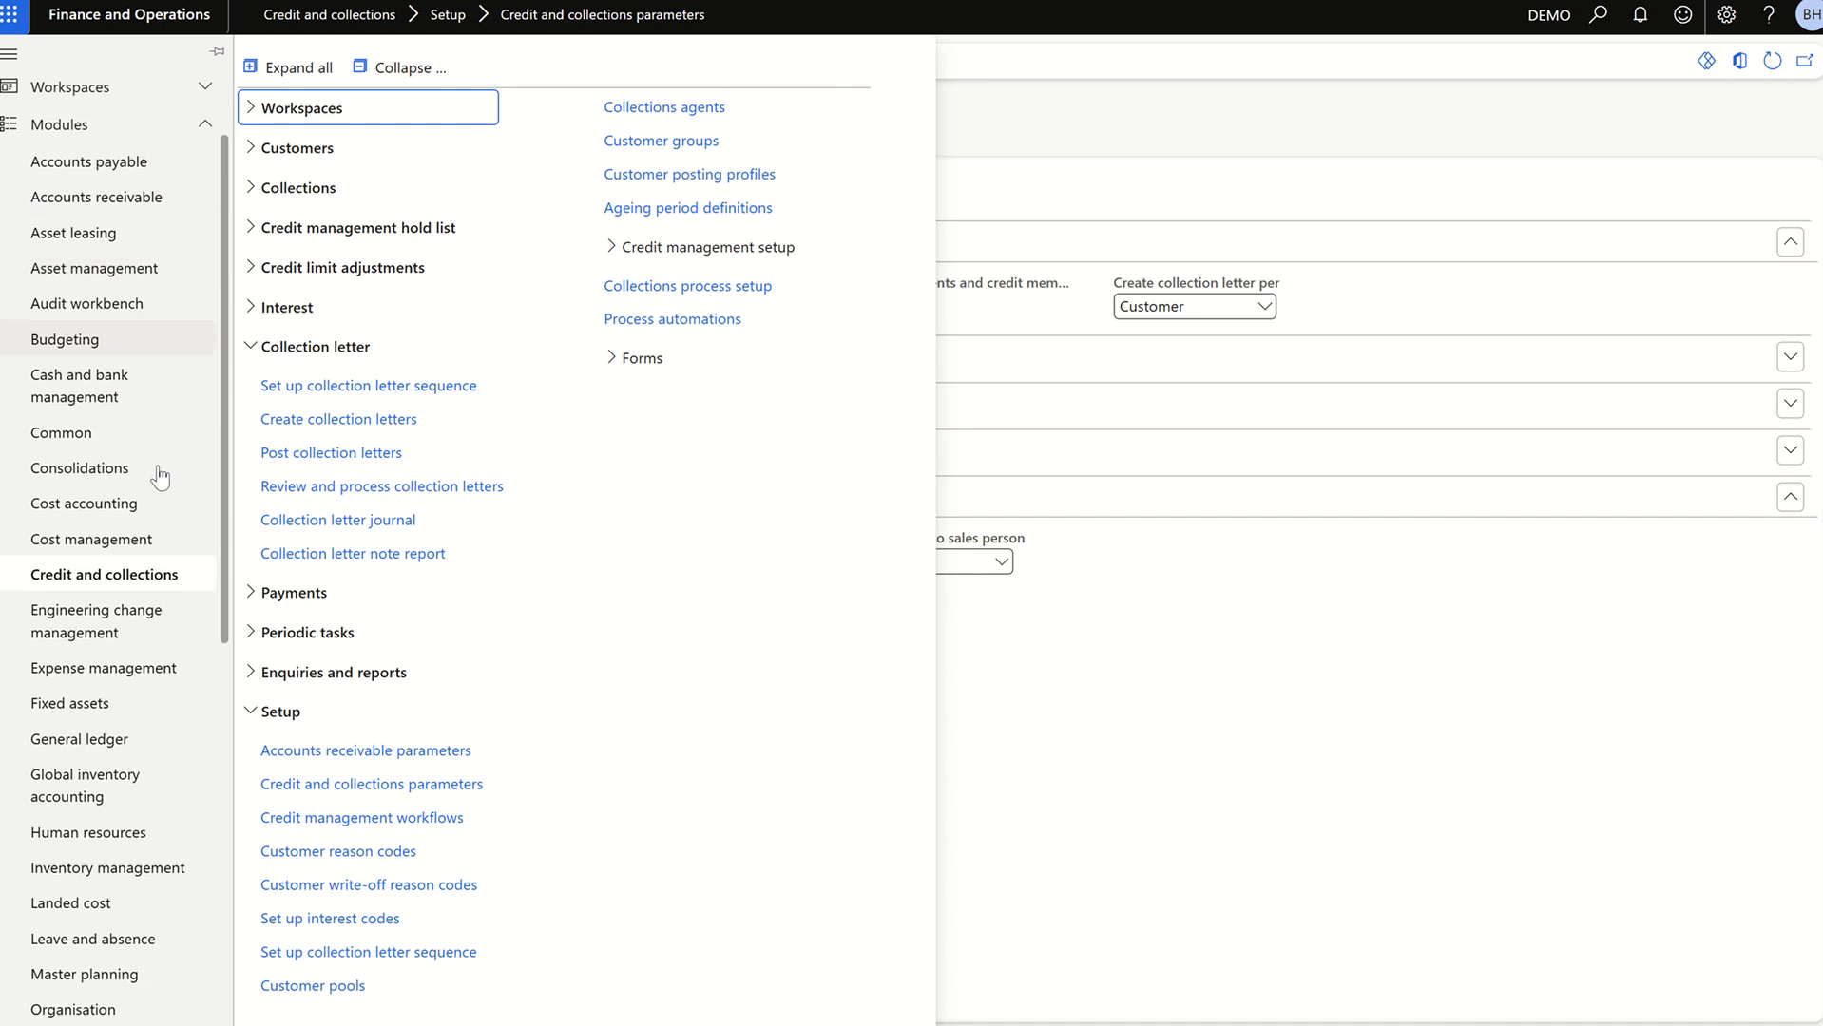
{"action": "left_click", "coordinate": [430, 66]}
{"action": "left_click", "coordinate": [314, 348]}
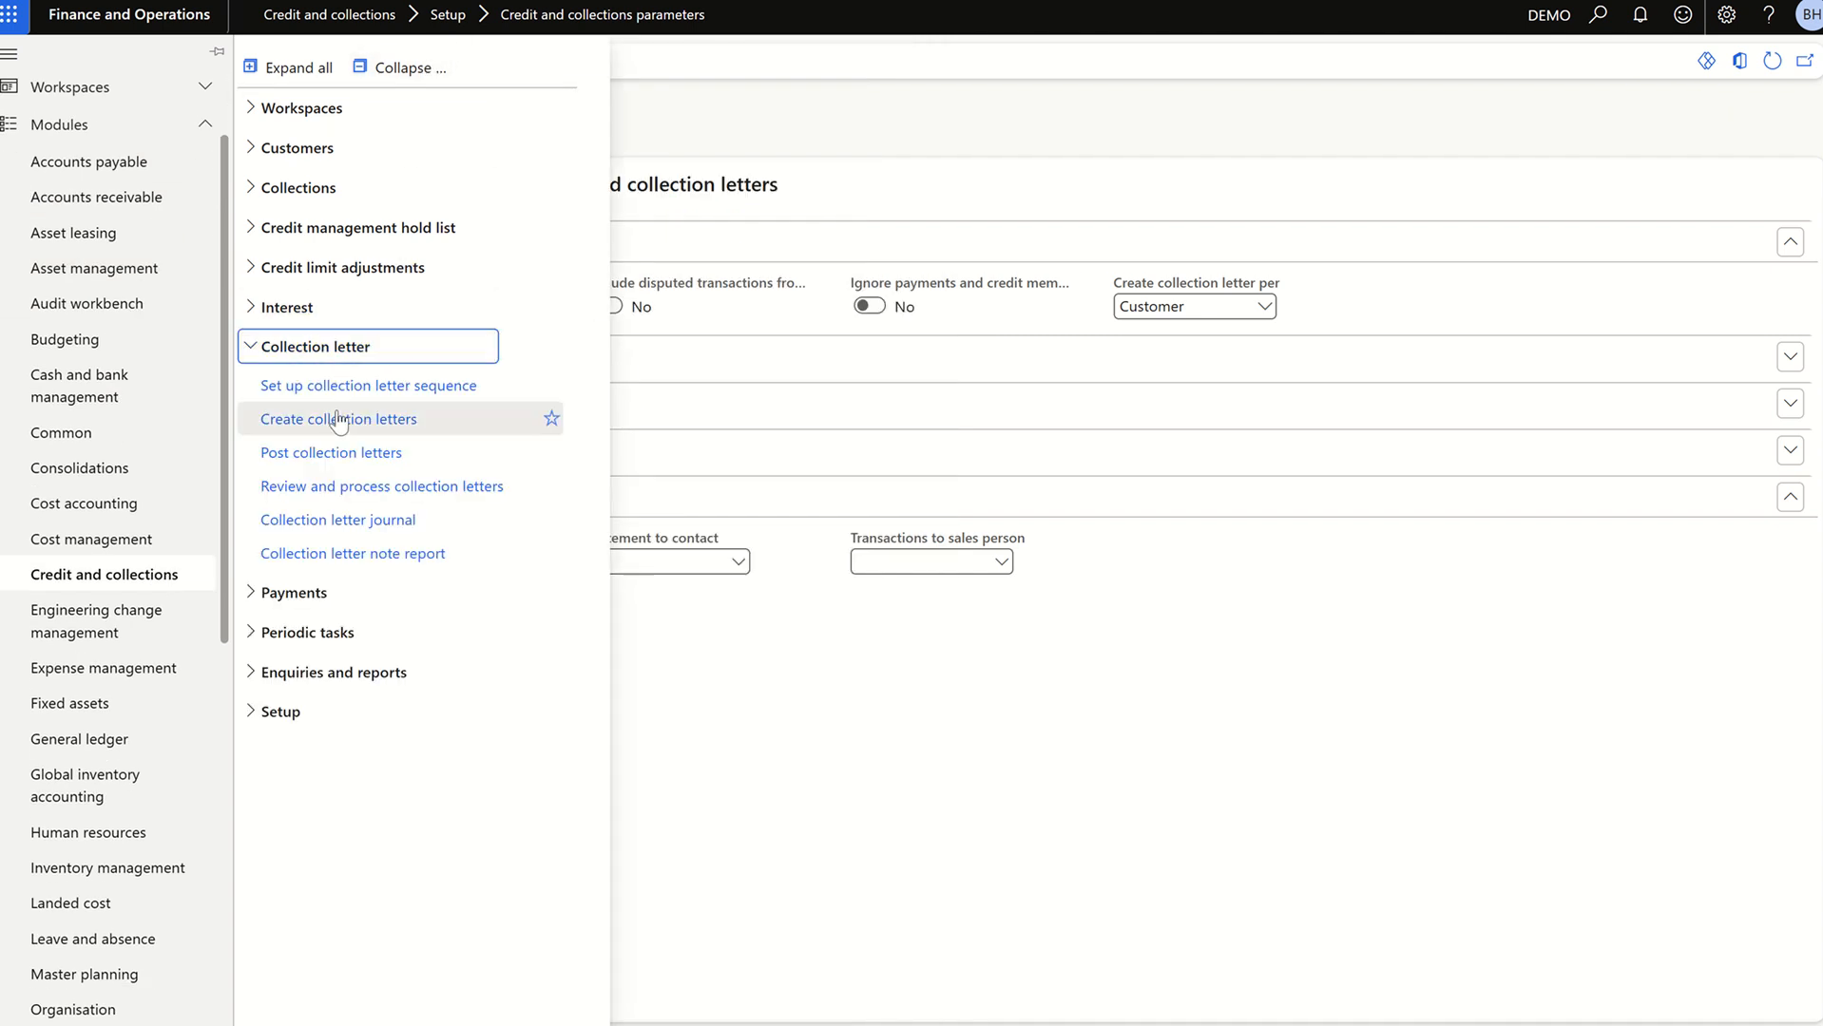
{"action": "left_click", "coordinate": [340, 390]}
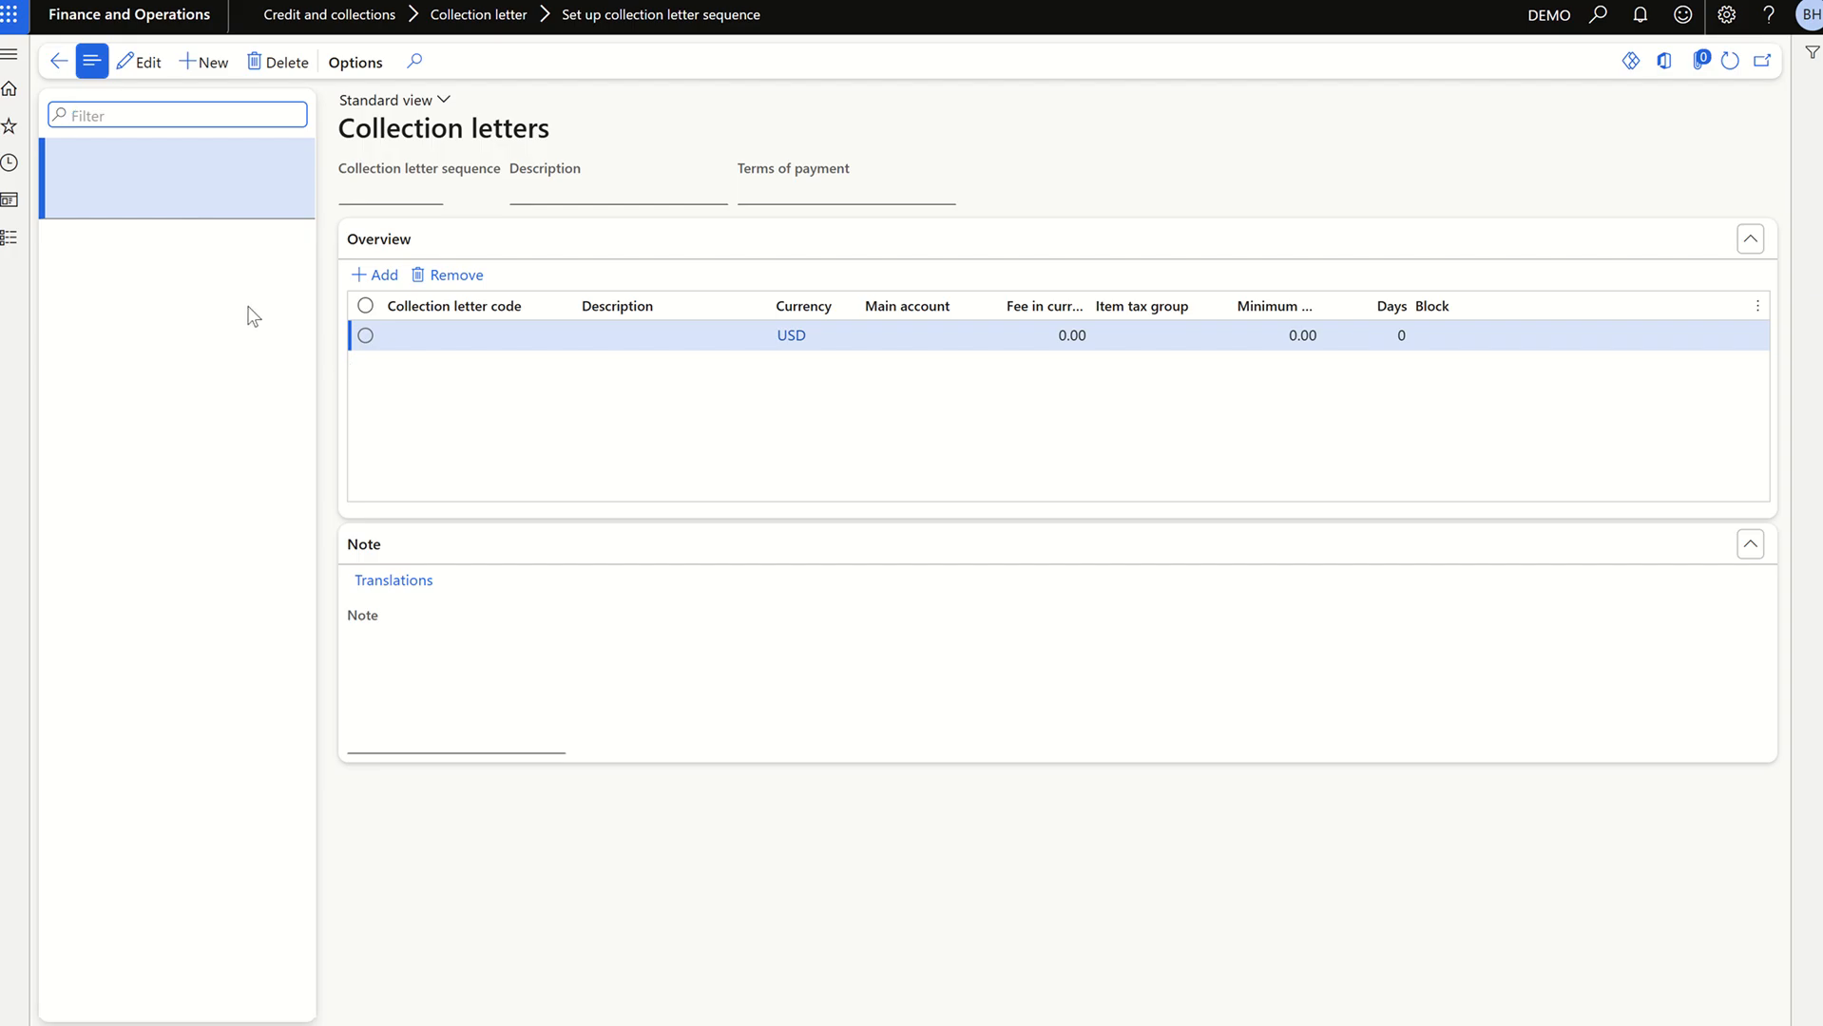
- Name the sequence 'collection', describe it as 'Collection letter', and choose Net 5 days terms
{"action": "left_click", "coordinate": [396, 442]}
{"action": "left_click", "coordinate": [402, 192]}
{"action": "type", "text": "c"}
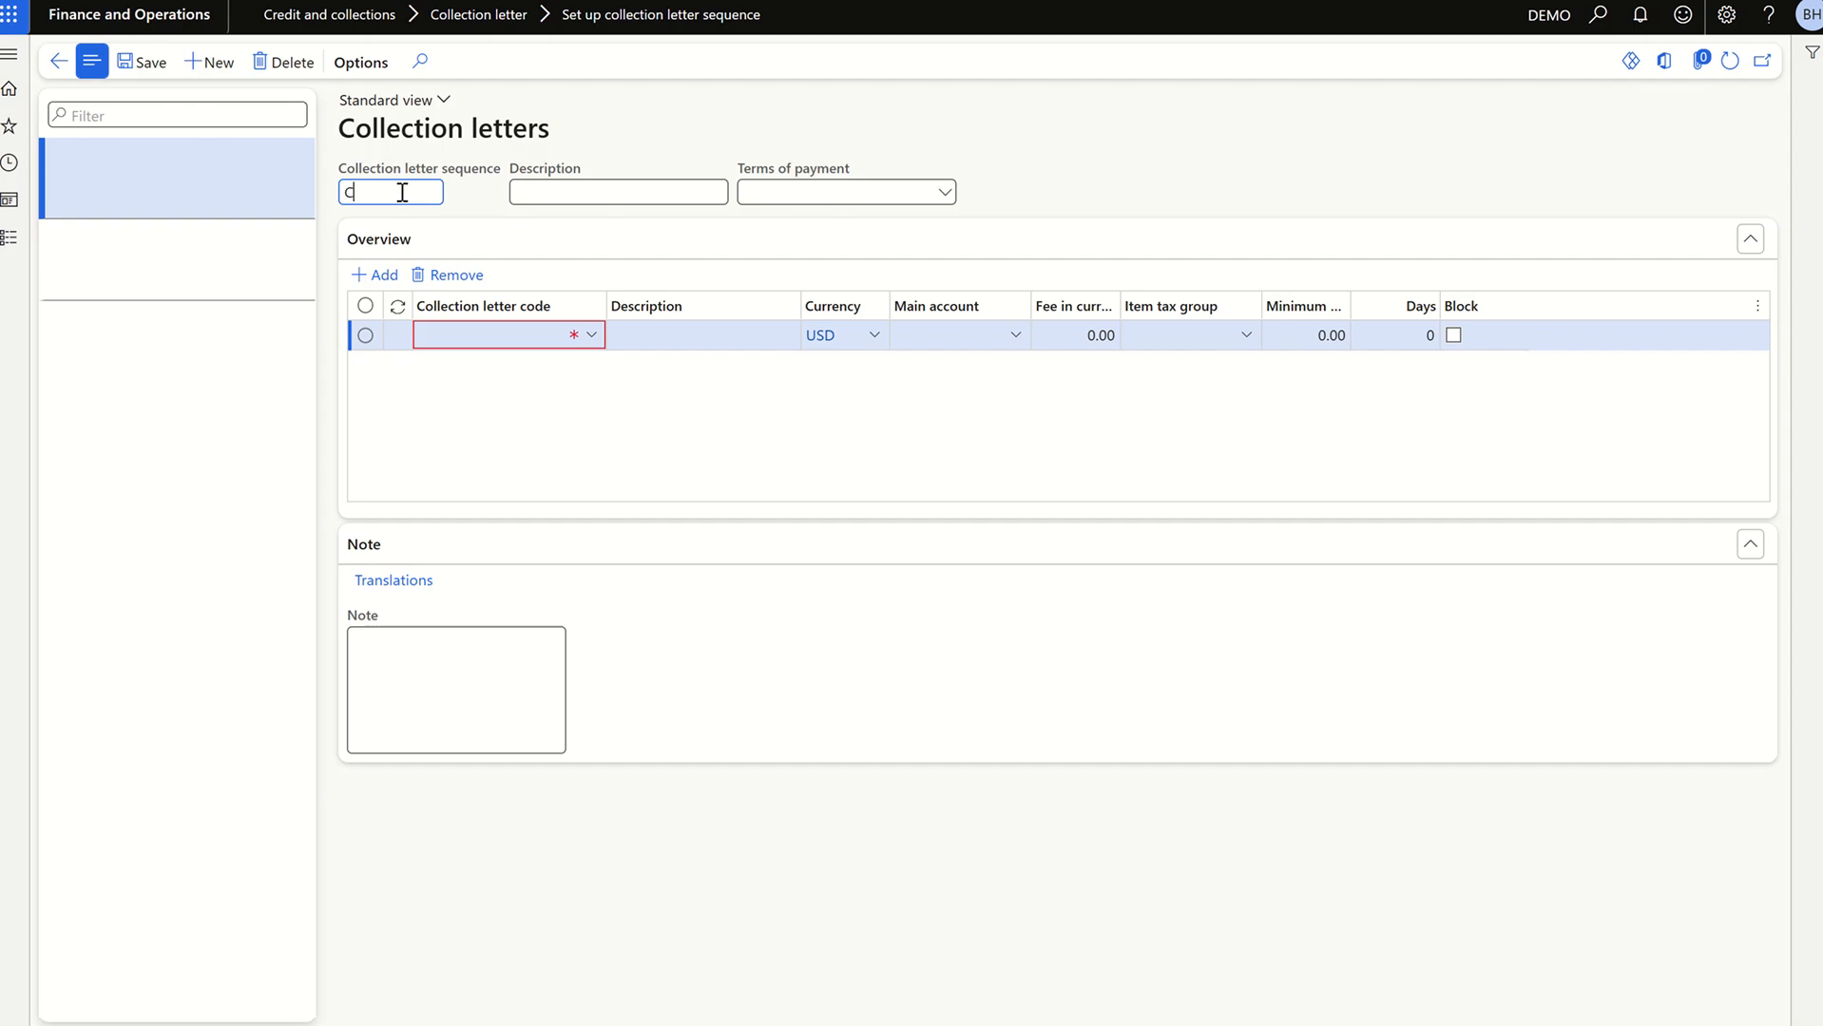
{"action": "type", "text": "ollection"}
{"action": "key", "text": "Tab"}
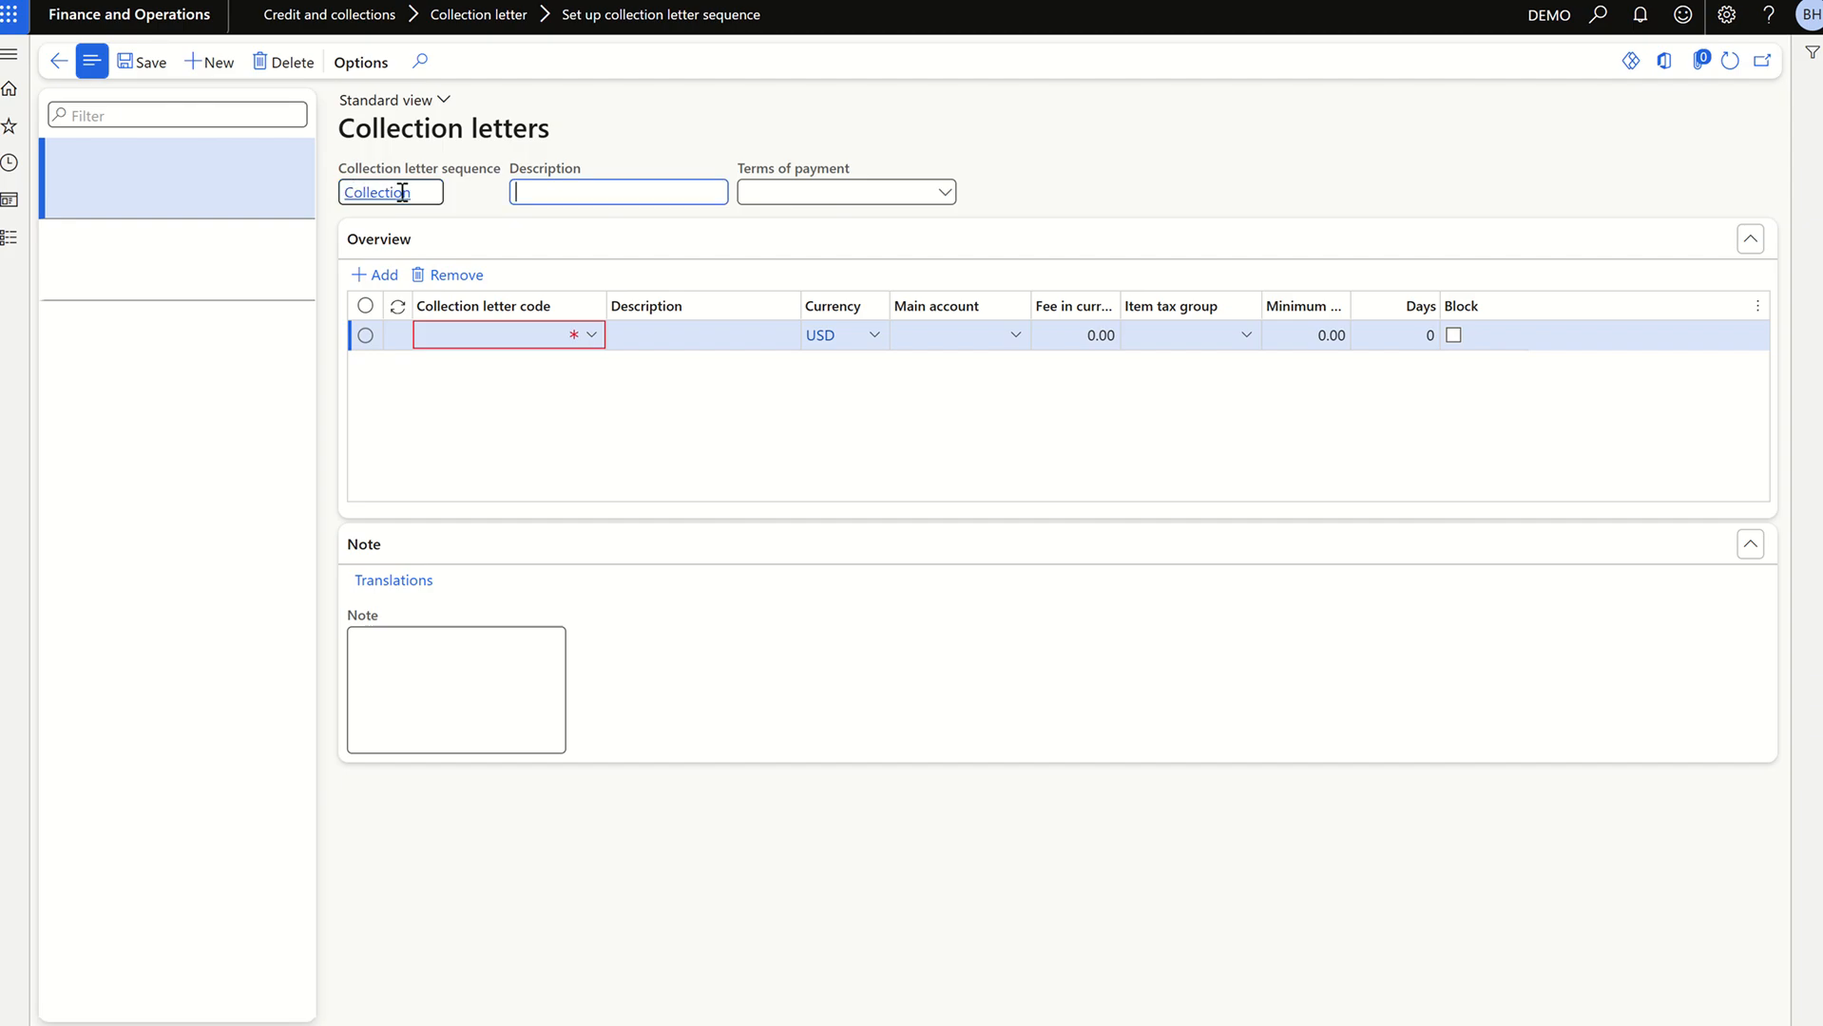
{"action": "type", "text": "Collection letter"}
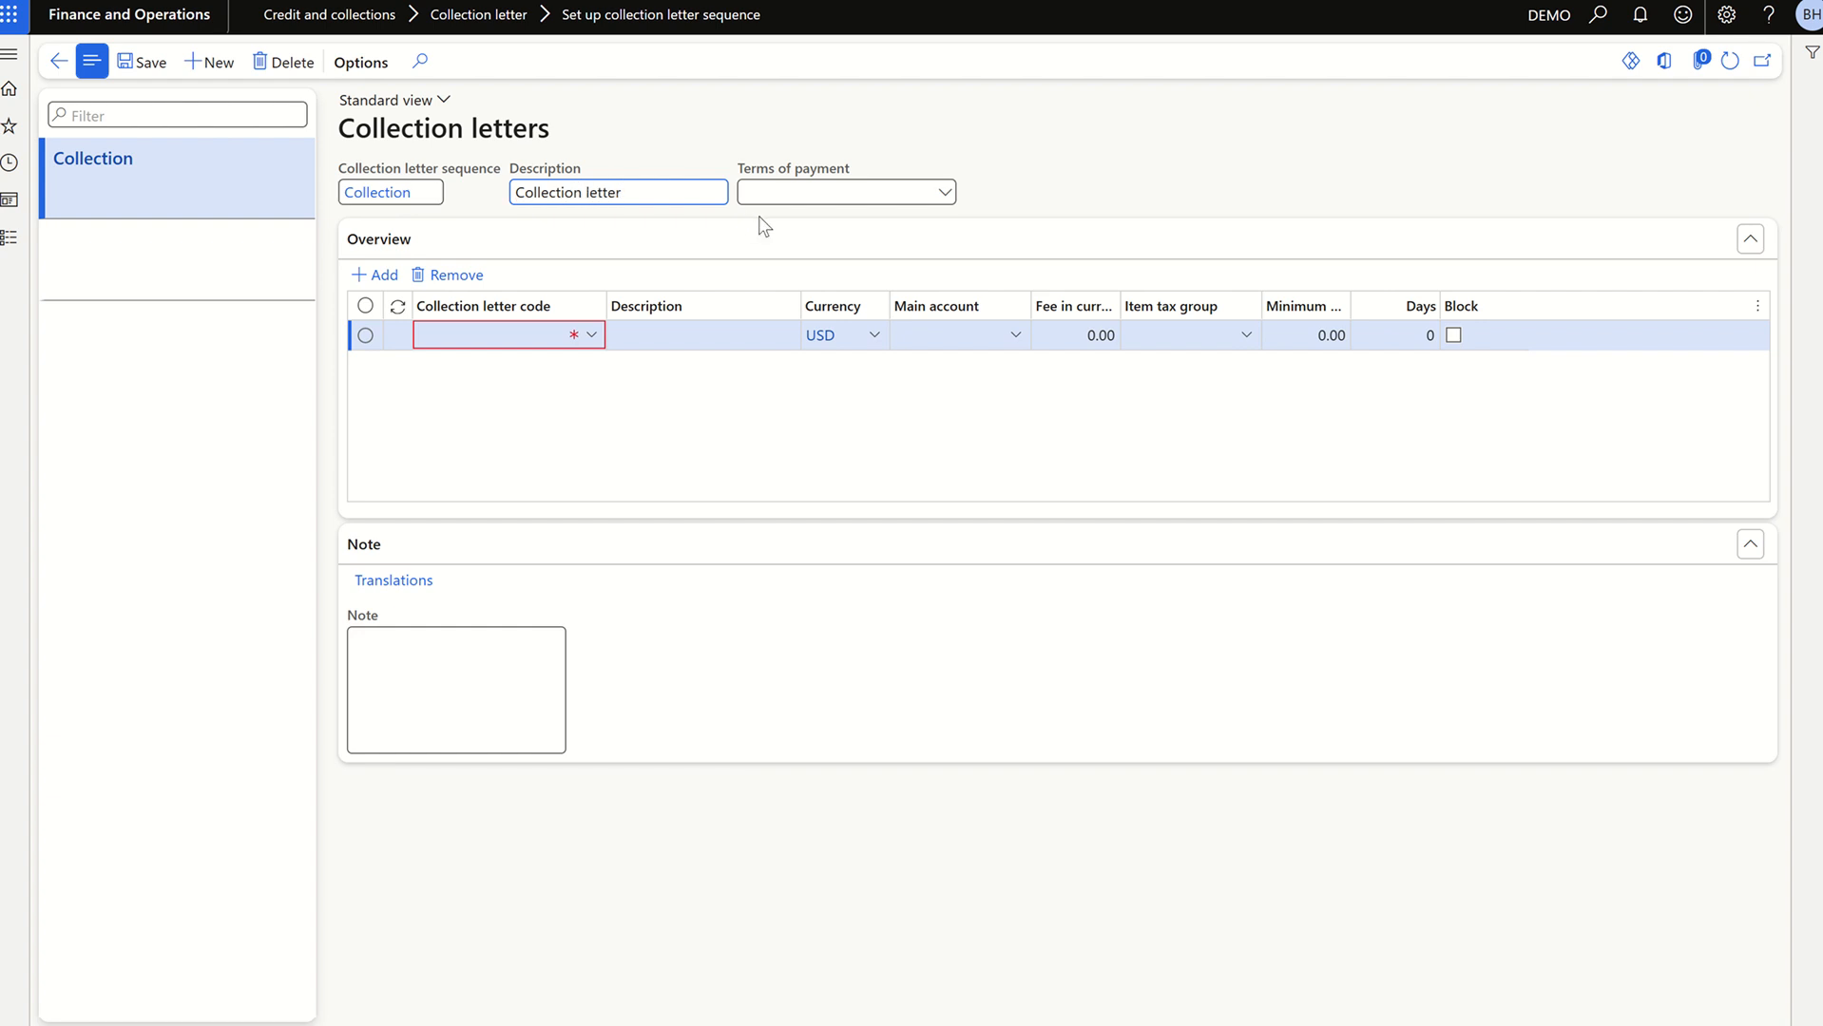
{"action": "left_click", "coordinate": [941, 194]}
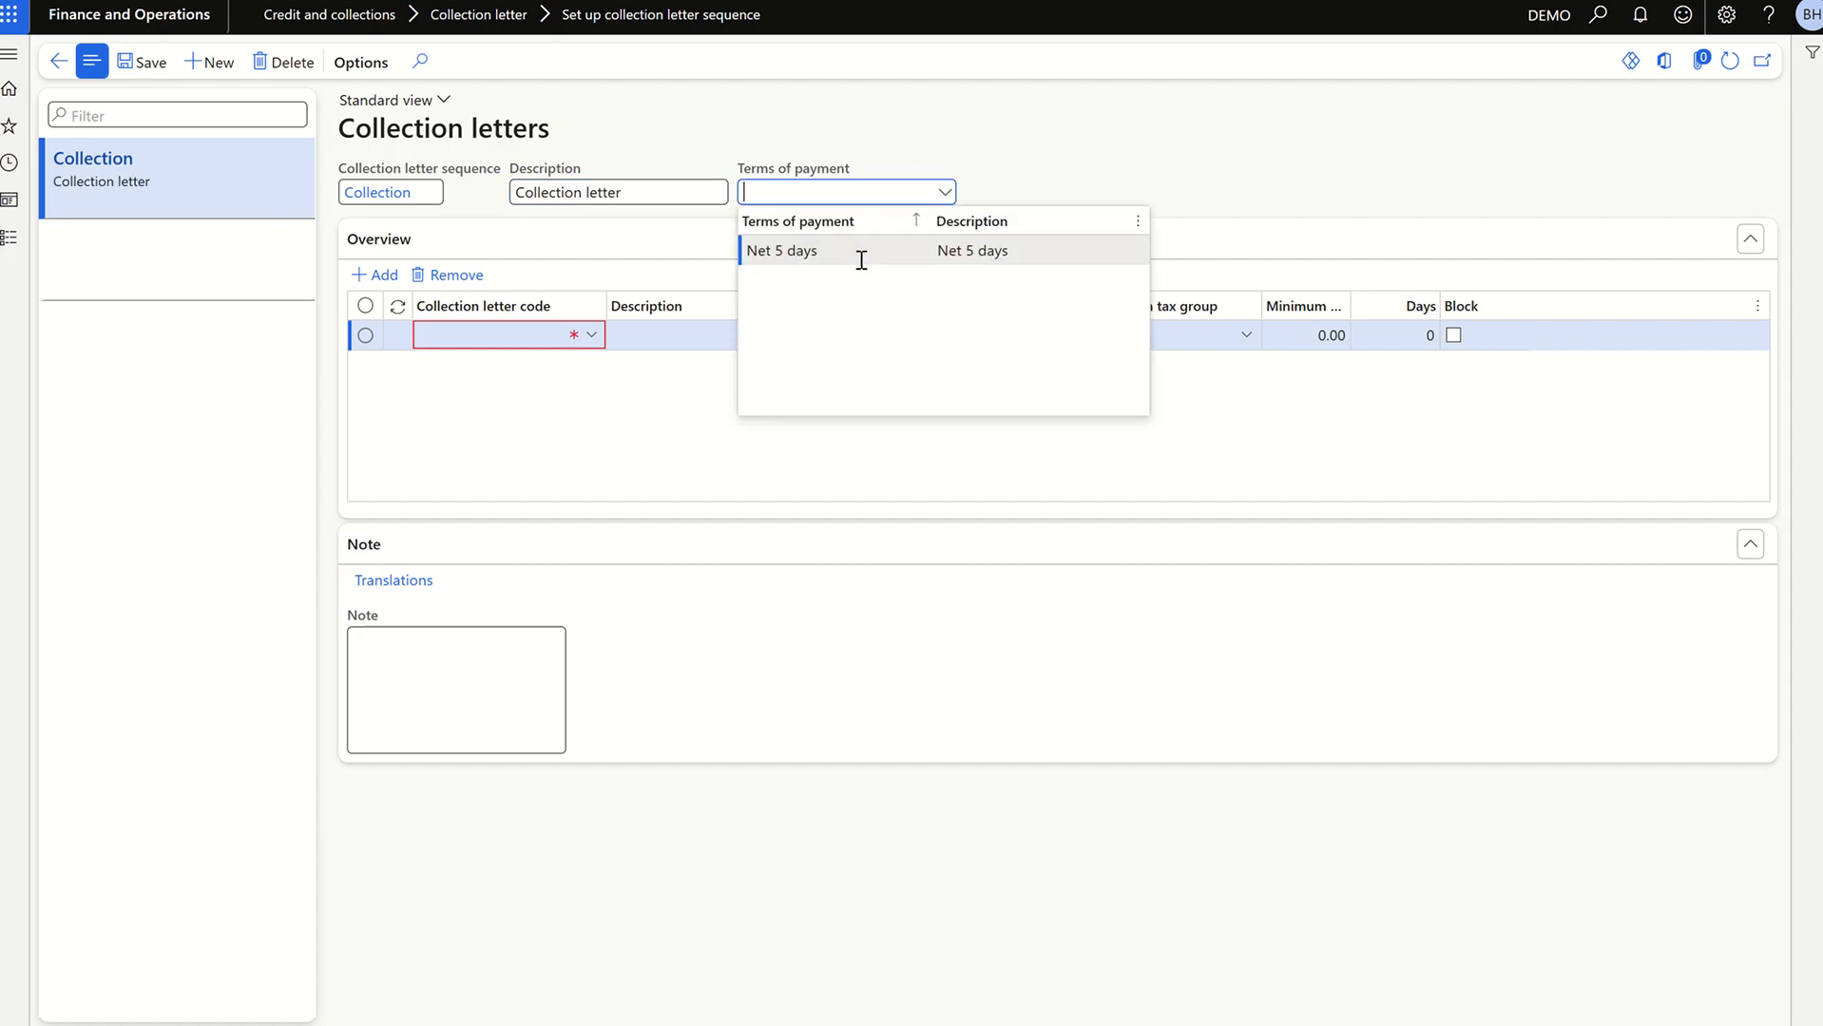
{"action": "left_click", "coordinate": [861, 261]}
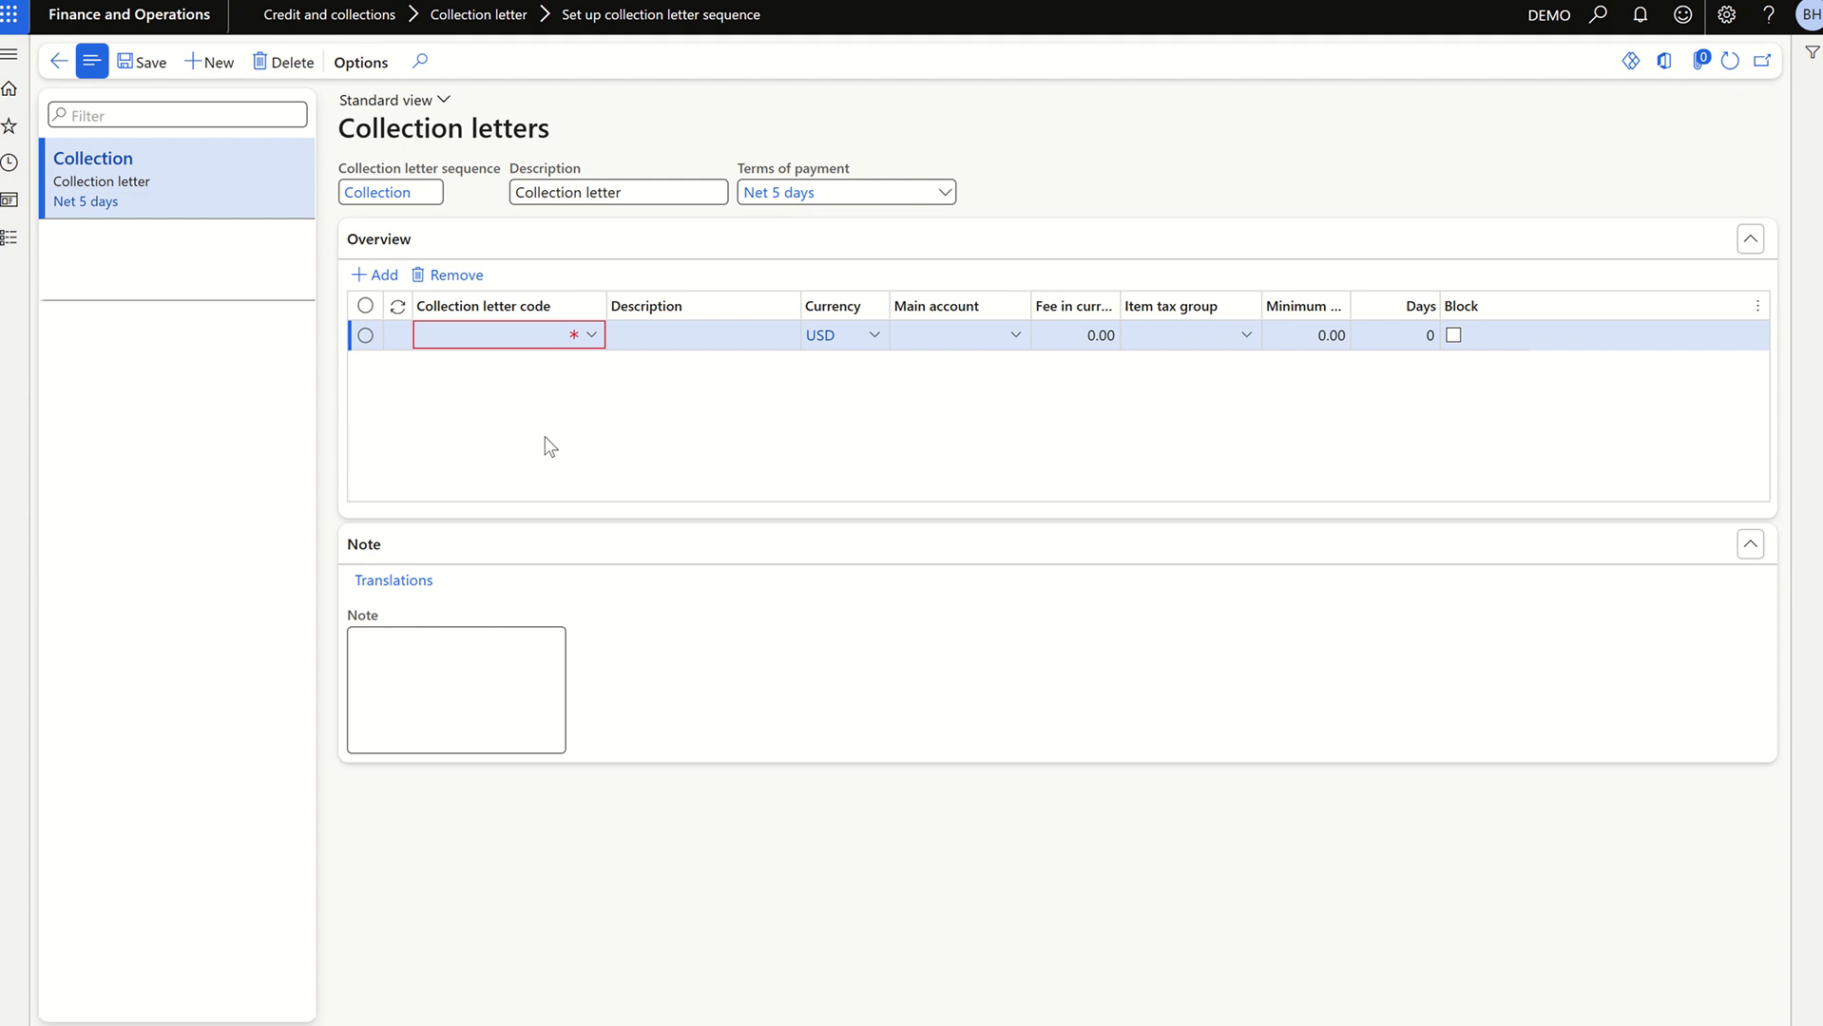
{"action": "left_click", "coordinate": [520, 338]}
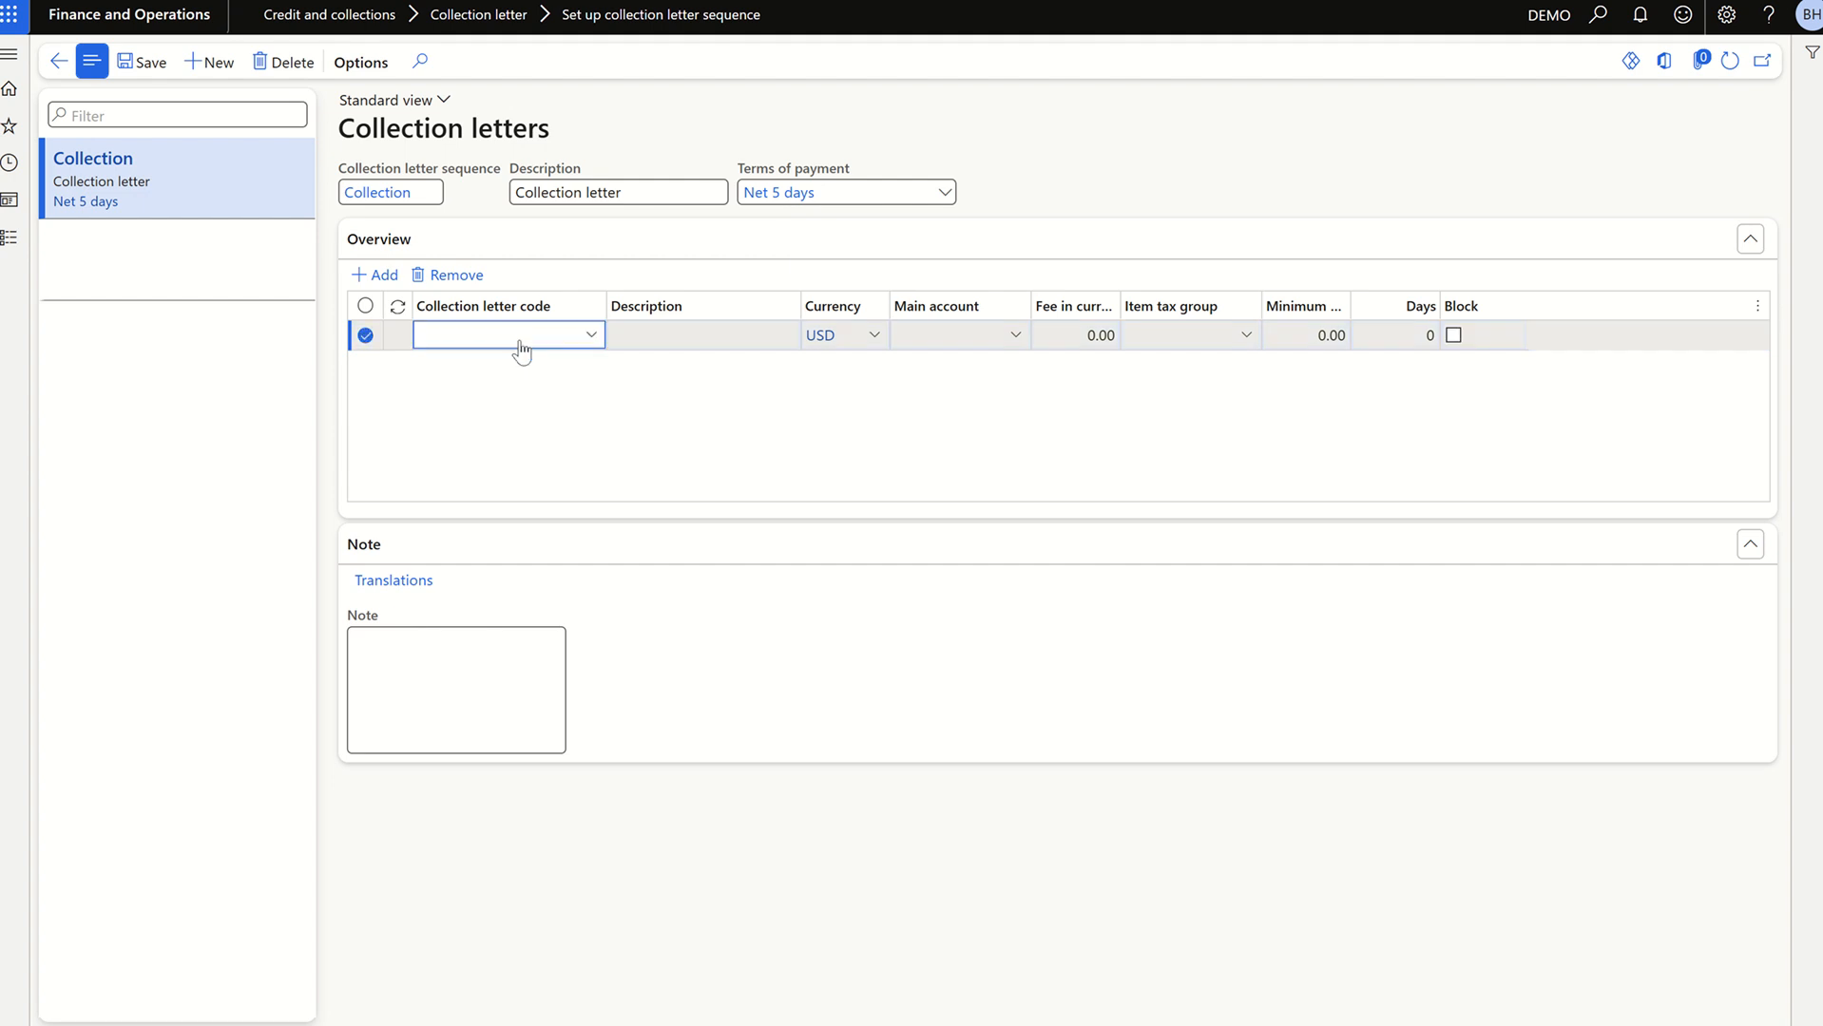
- Set the first letter line to Collection letter 1 with description '1st reminder'
{"action": "left_click", "coordinate": [589, 335]}
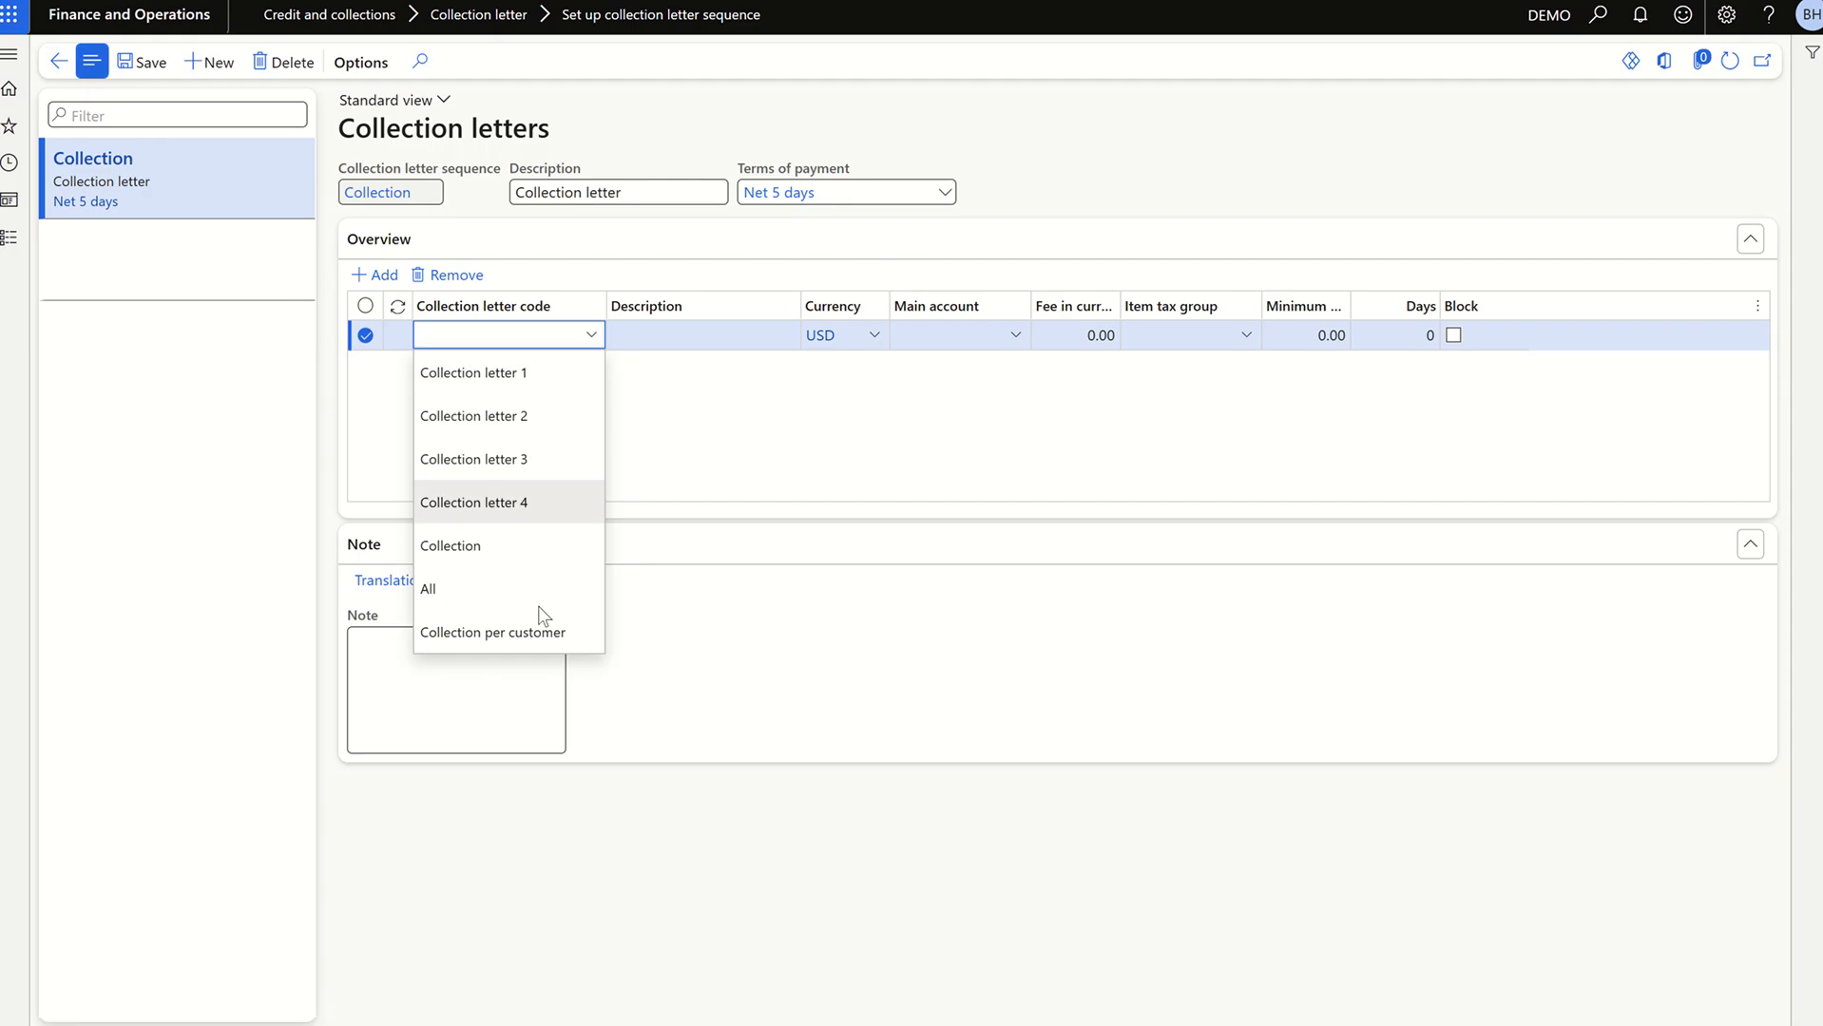
{"action": "left_click", "coordinate": [513, 391]}
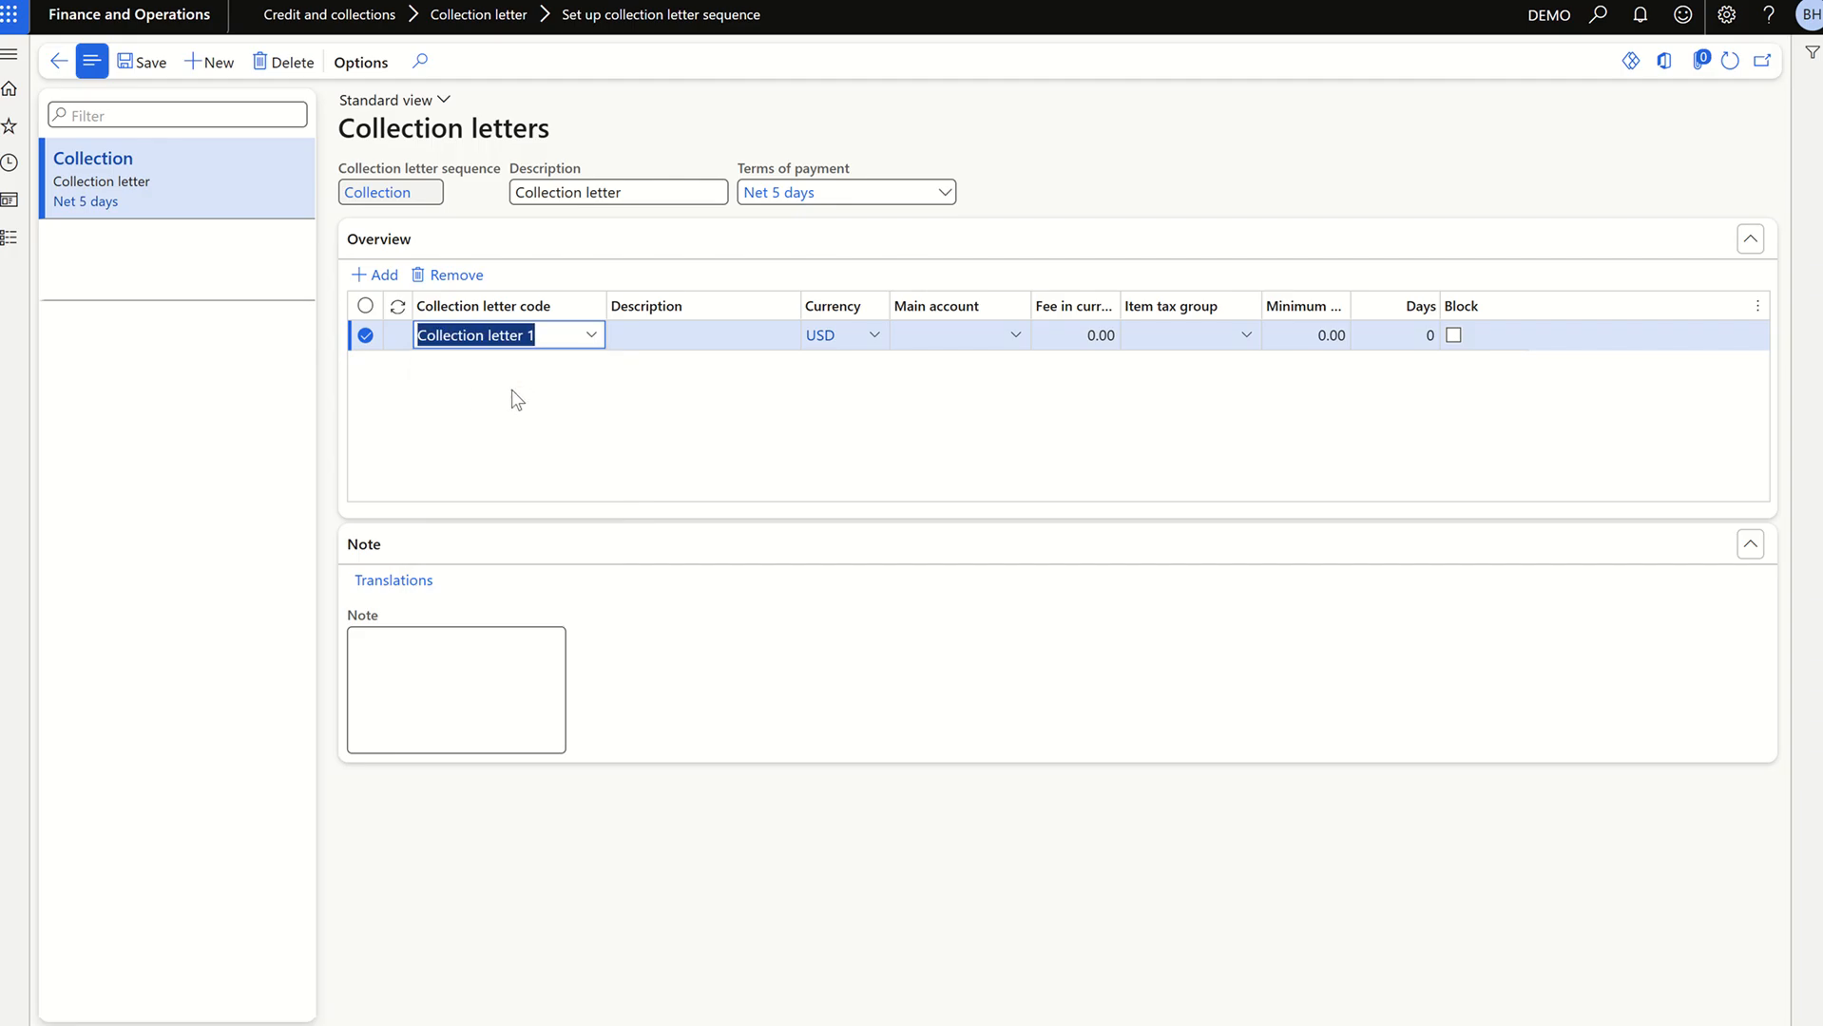
{"action": "left_click", "coordinate": [645, 337]}
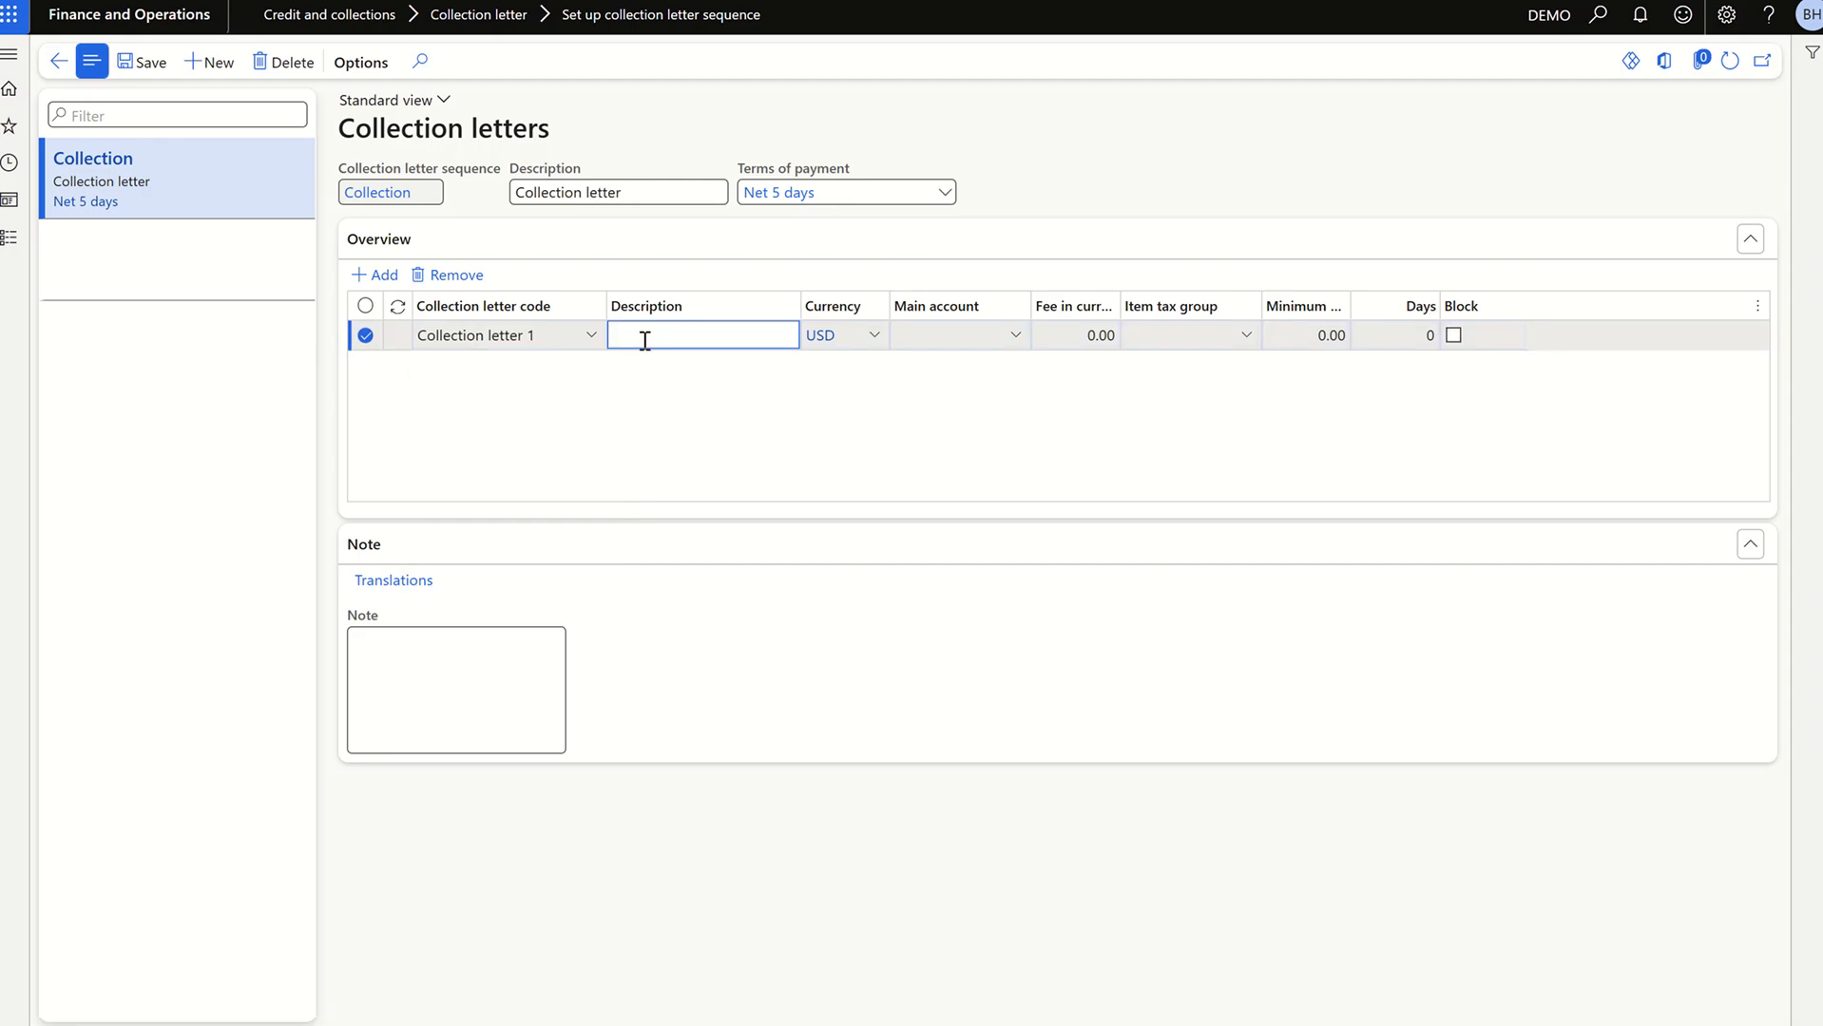
{"action": "type", "text": "1st reminder"}
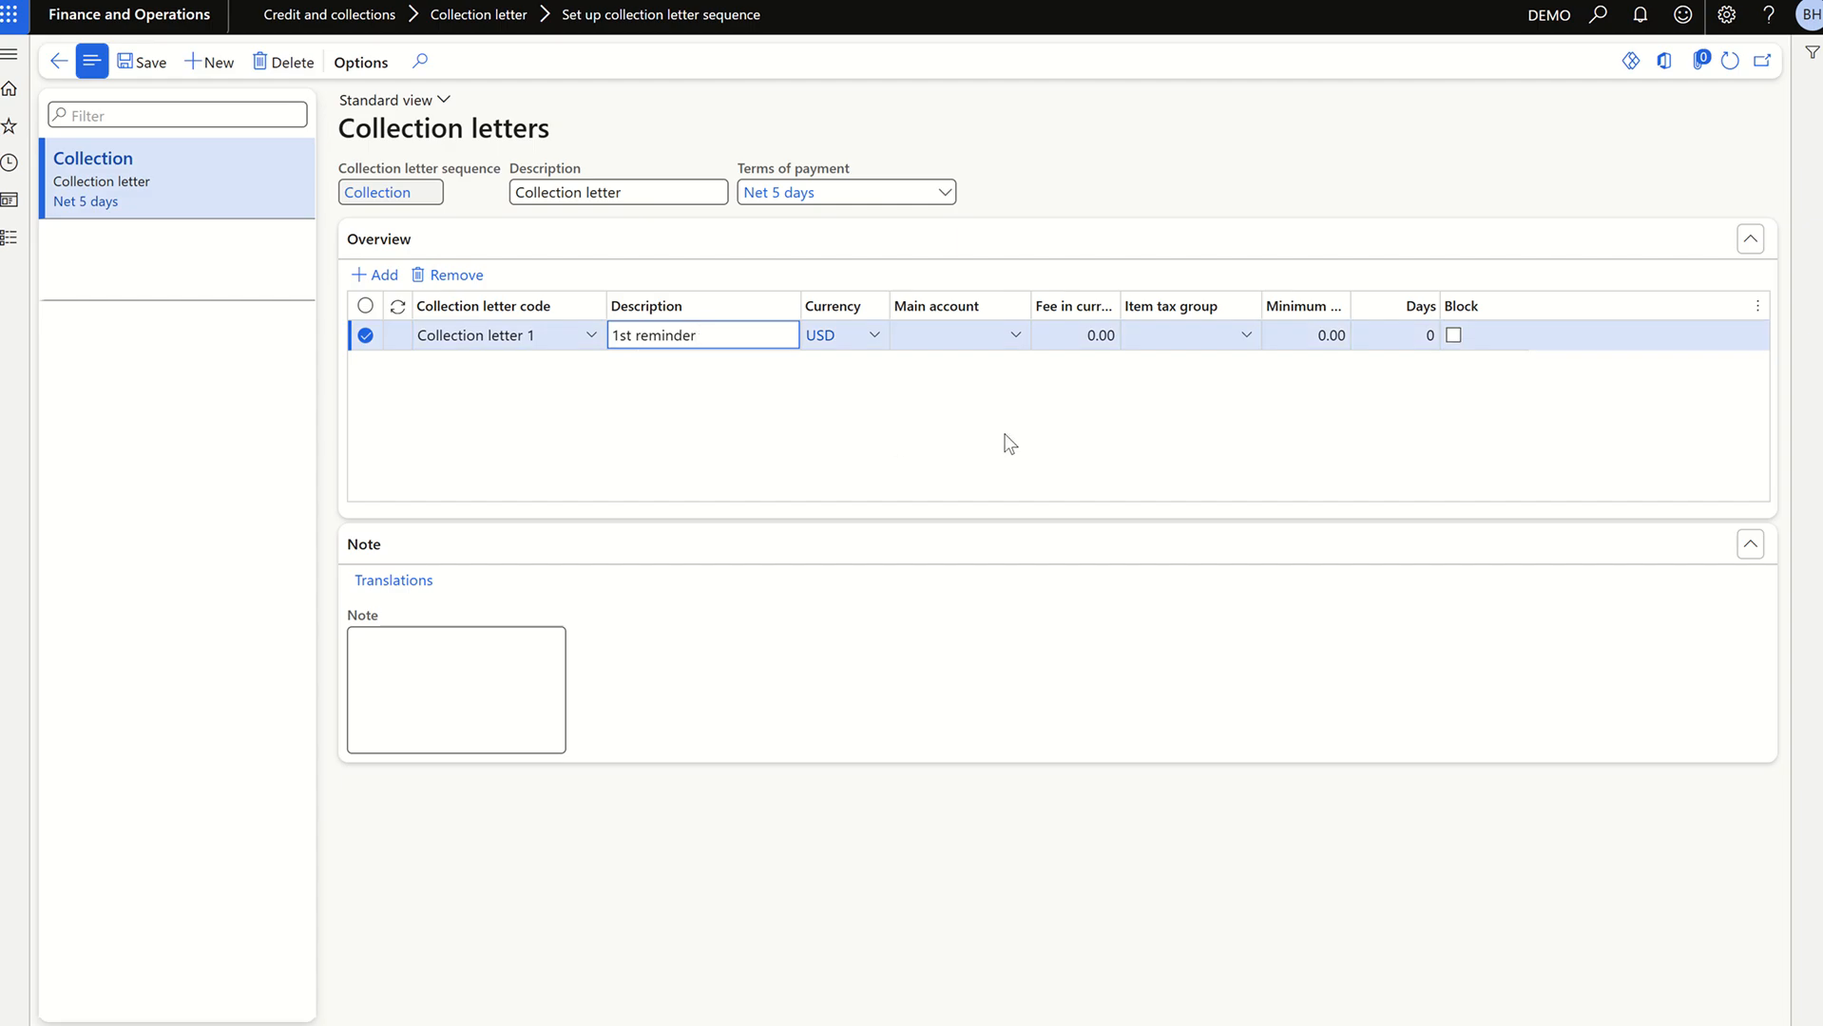
- Set Days to 1 on the first letter line
{"action": "left_click", "coordinate": [1309, 317]}
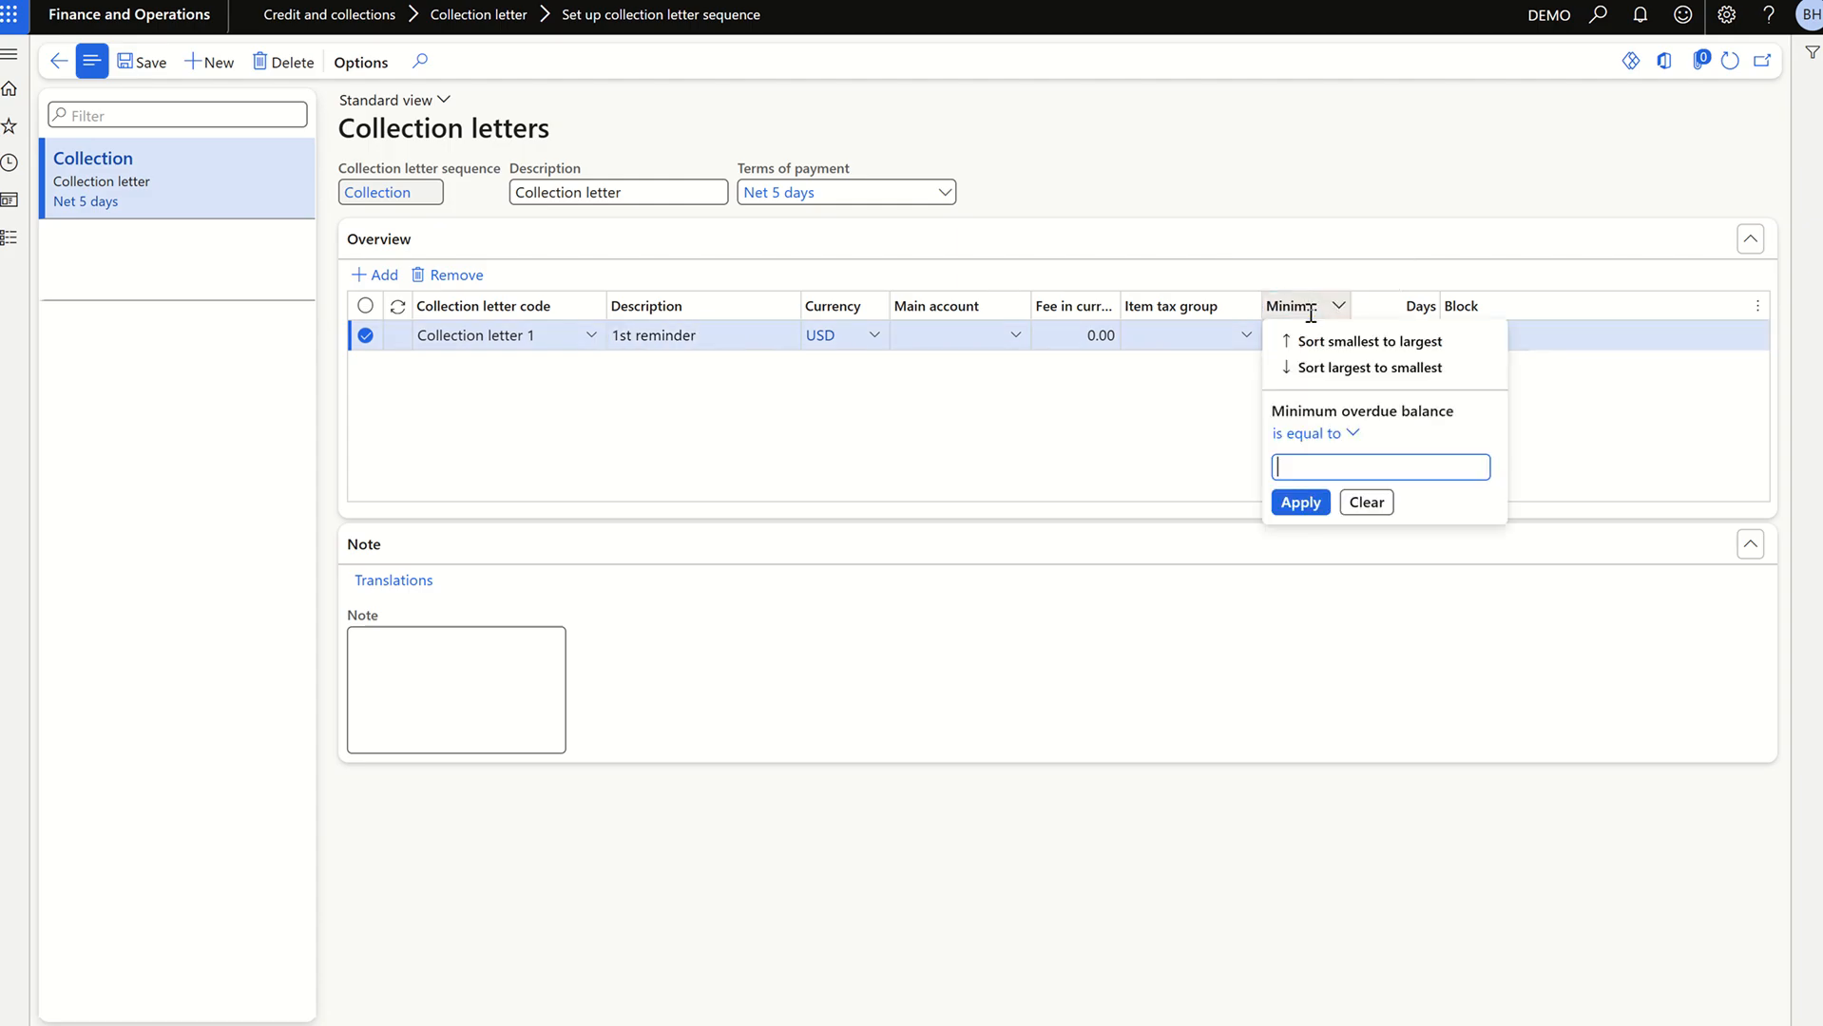
{"action": "left_click", "coordinate": [1207, 406]}
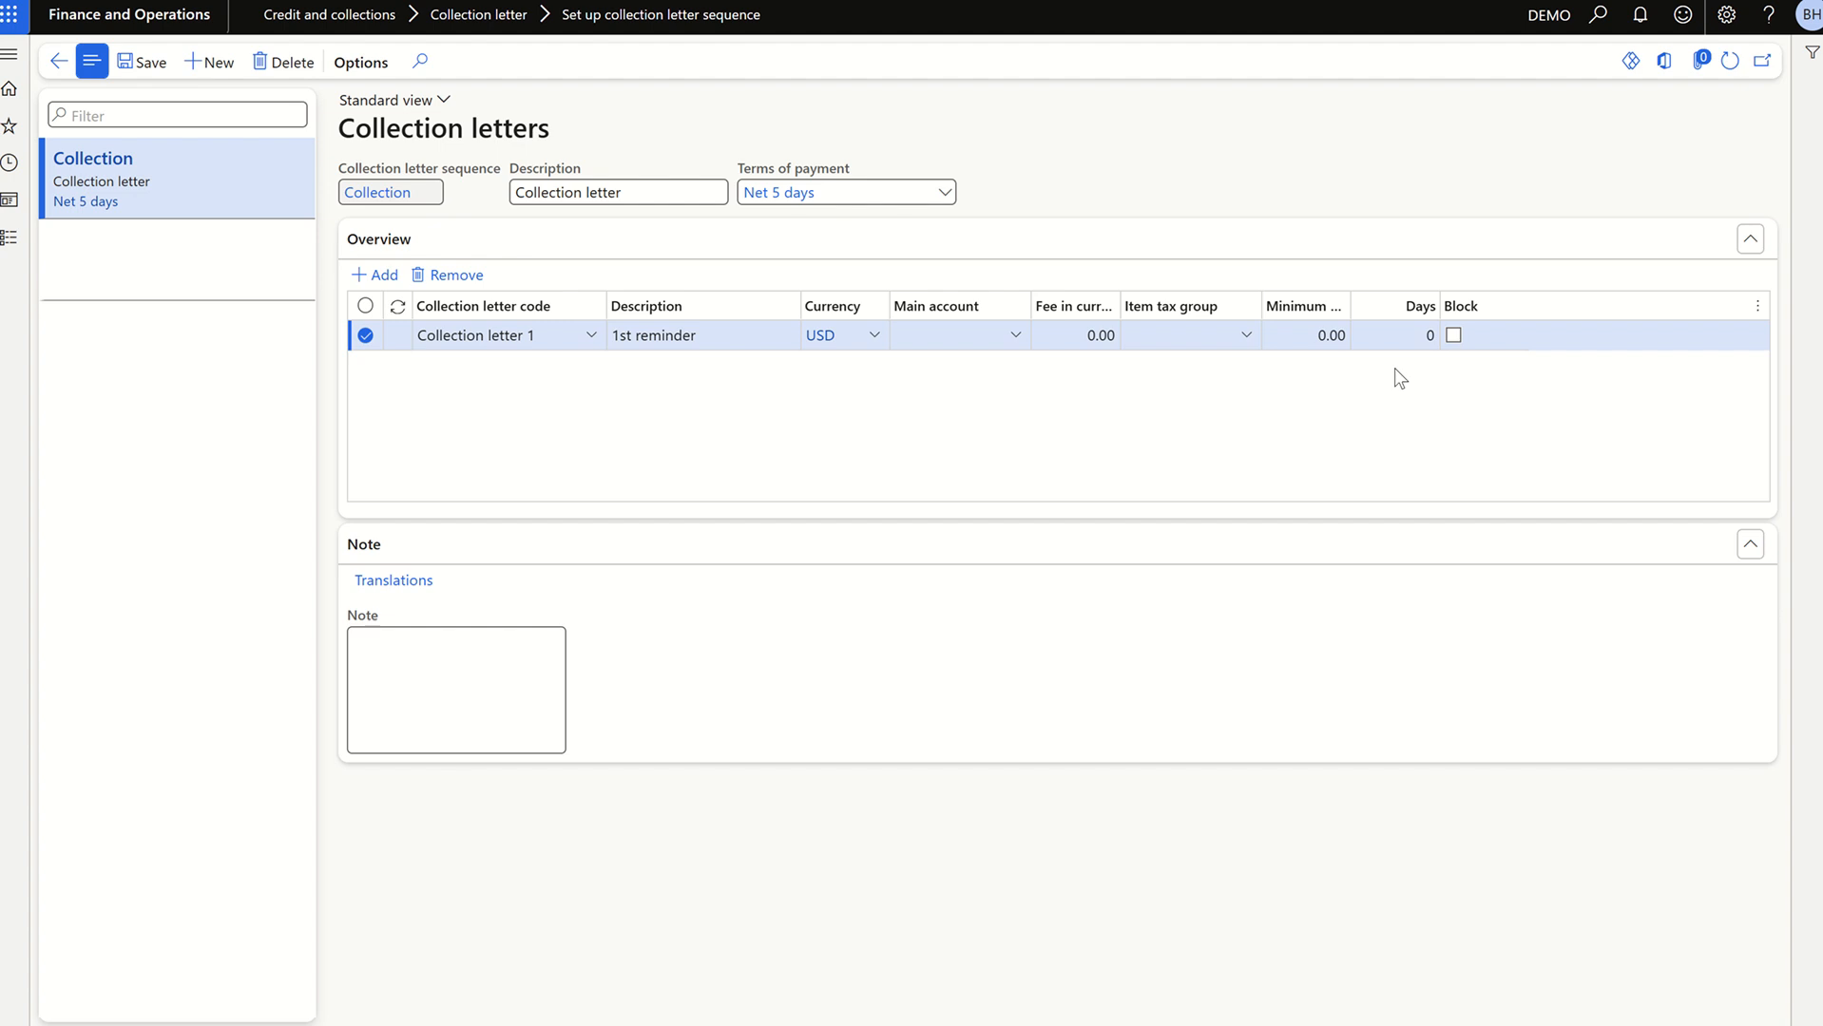
{"action": "left_click", "coordinate": [1395, 338]}
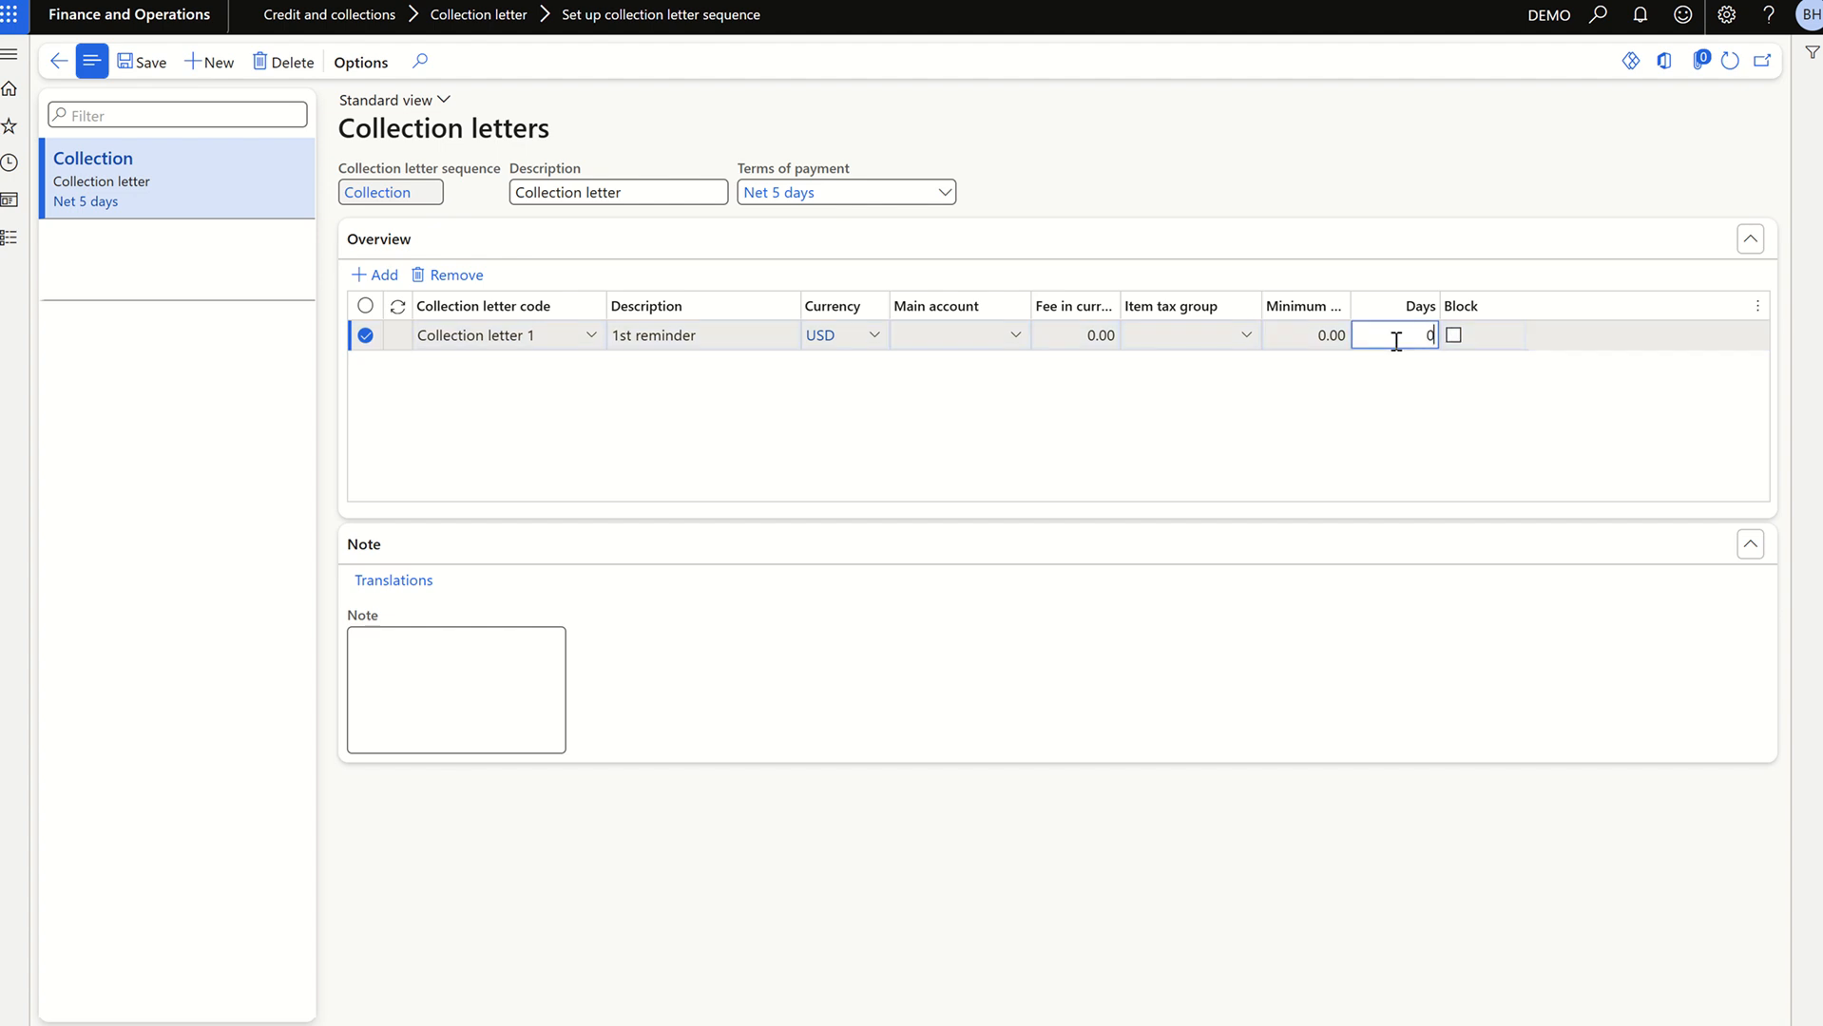
{"action": "key", "text": "BackSpace"}
{"action": "type", "text": "1"}
{"action": "left_click", "coordinate": [1294, 433]}
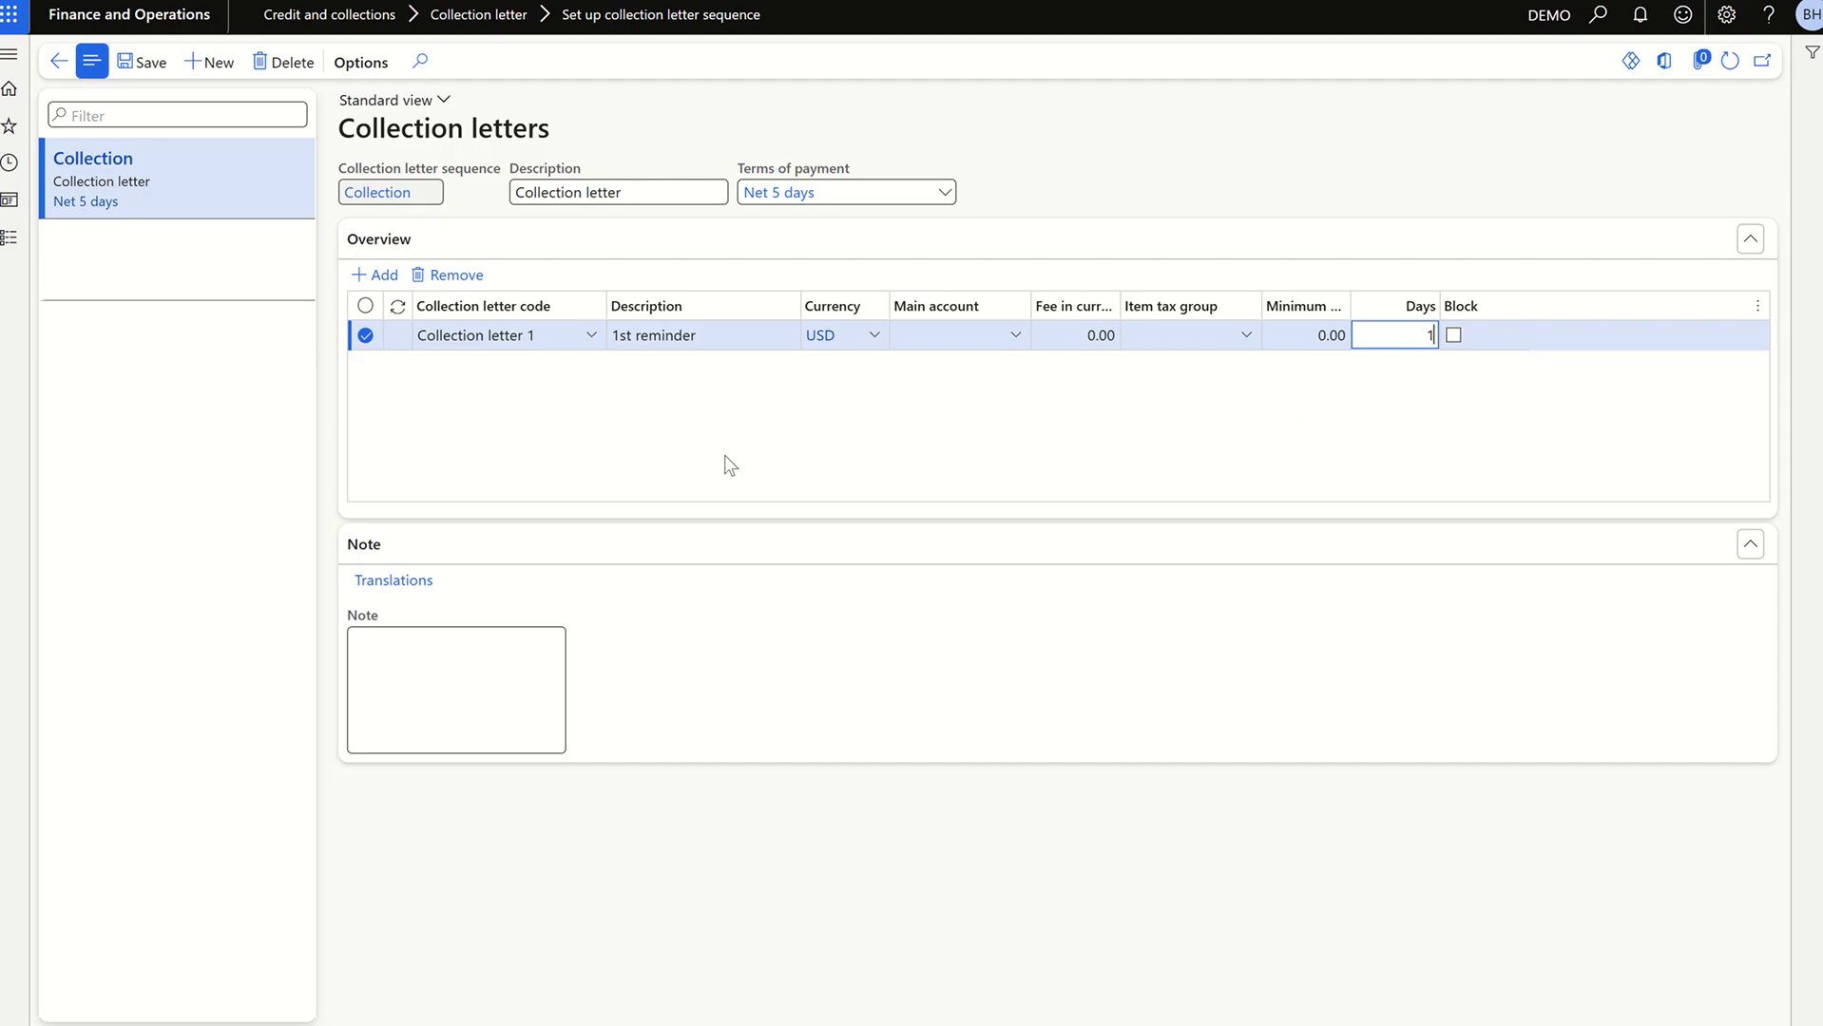
{"action": "left_click", "coordinate": [698, 443]}
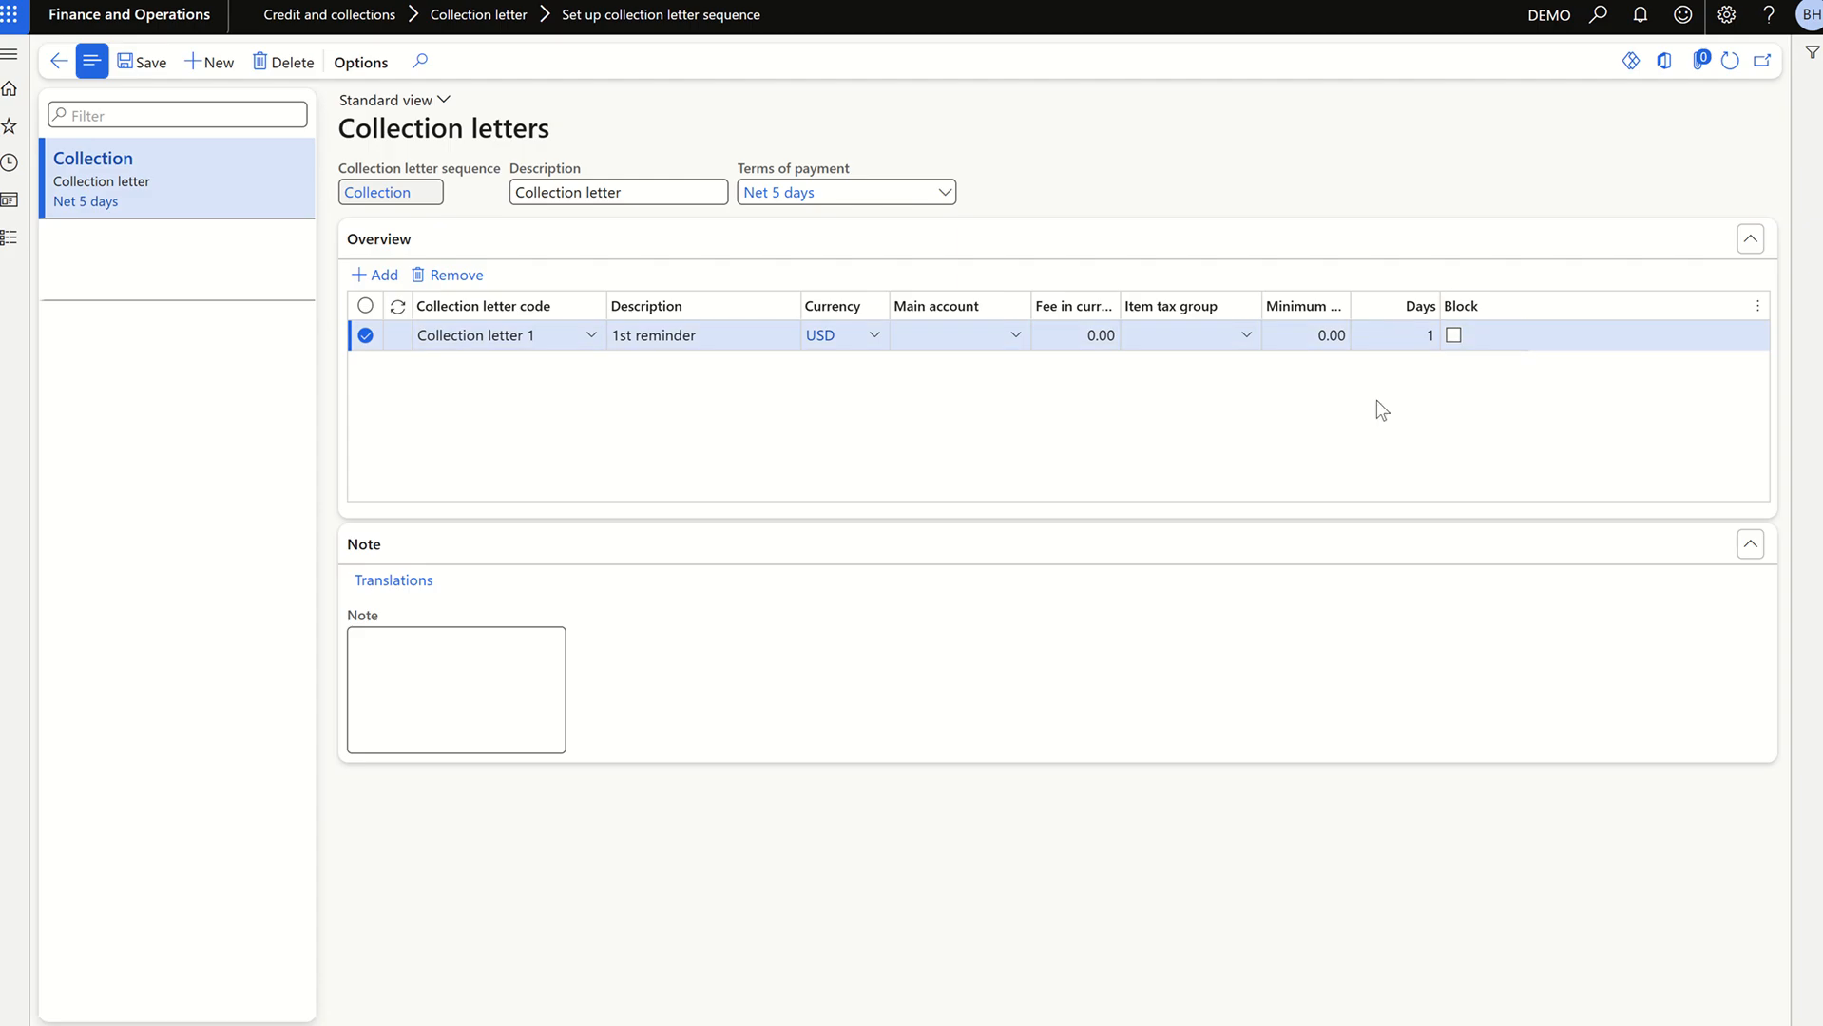
- Add a second letter line: Collection letter 2 with description '2nd reminder'
{"action": "left_click", "coordinate": [378, 279]}
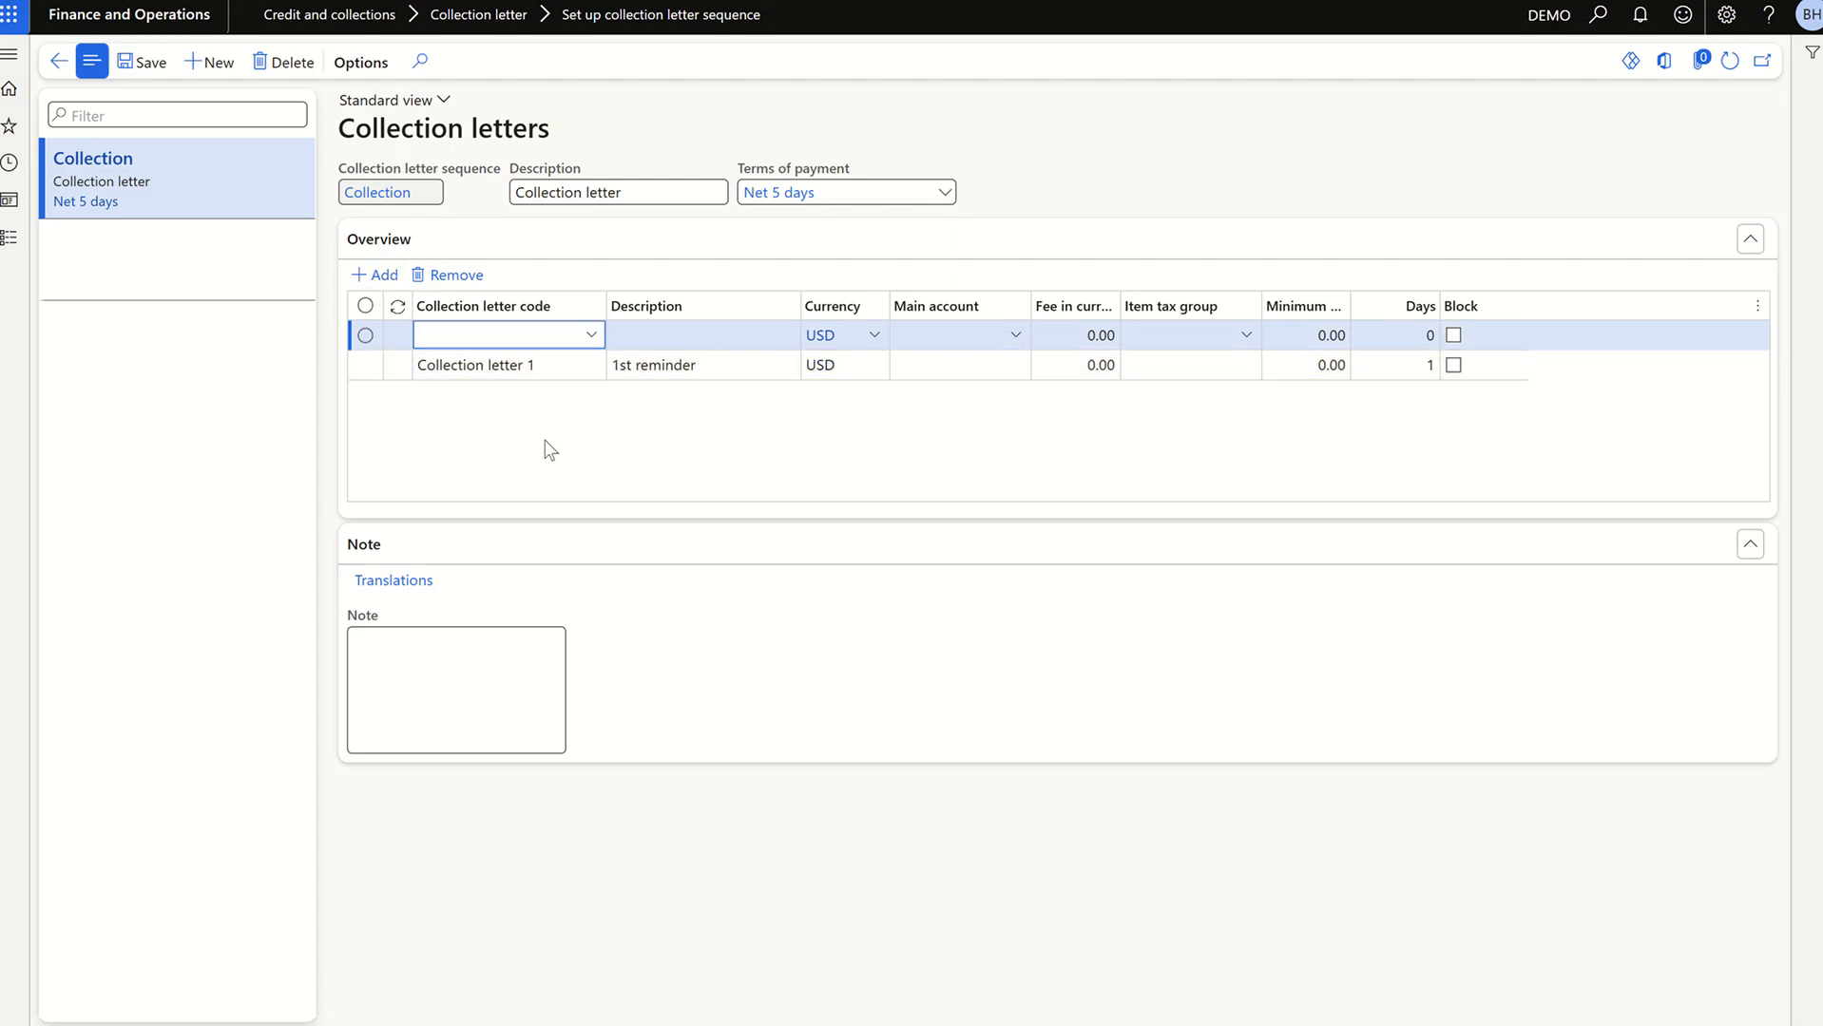
{"action": "left_click", "coordinate": [591, 334]}
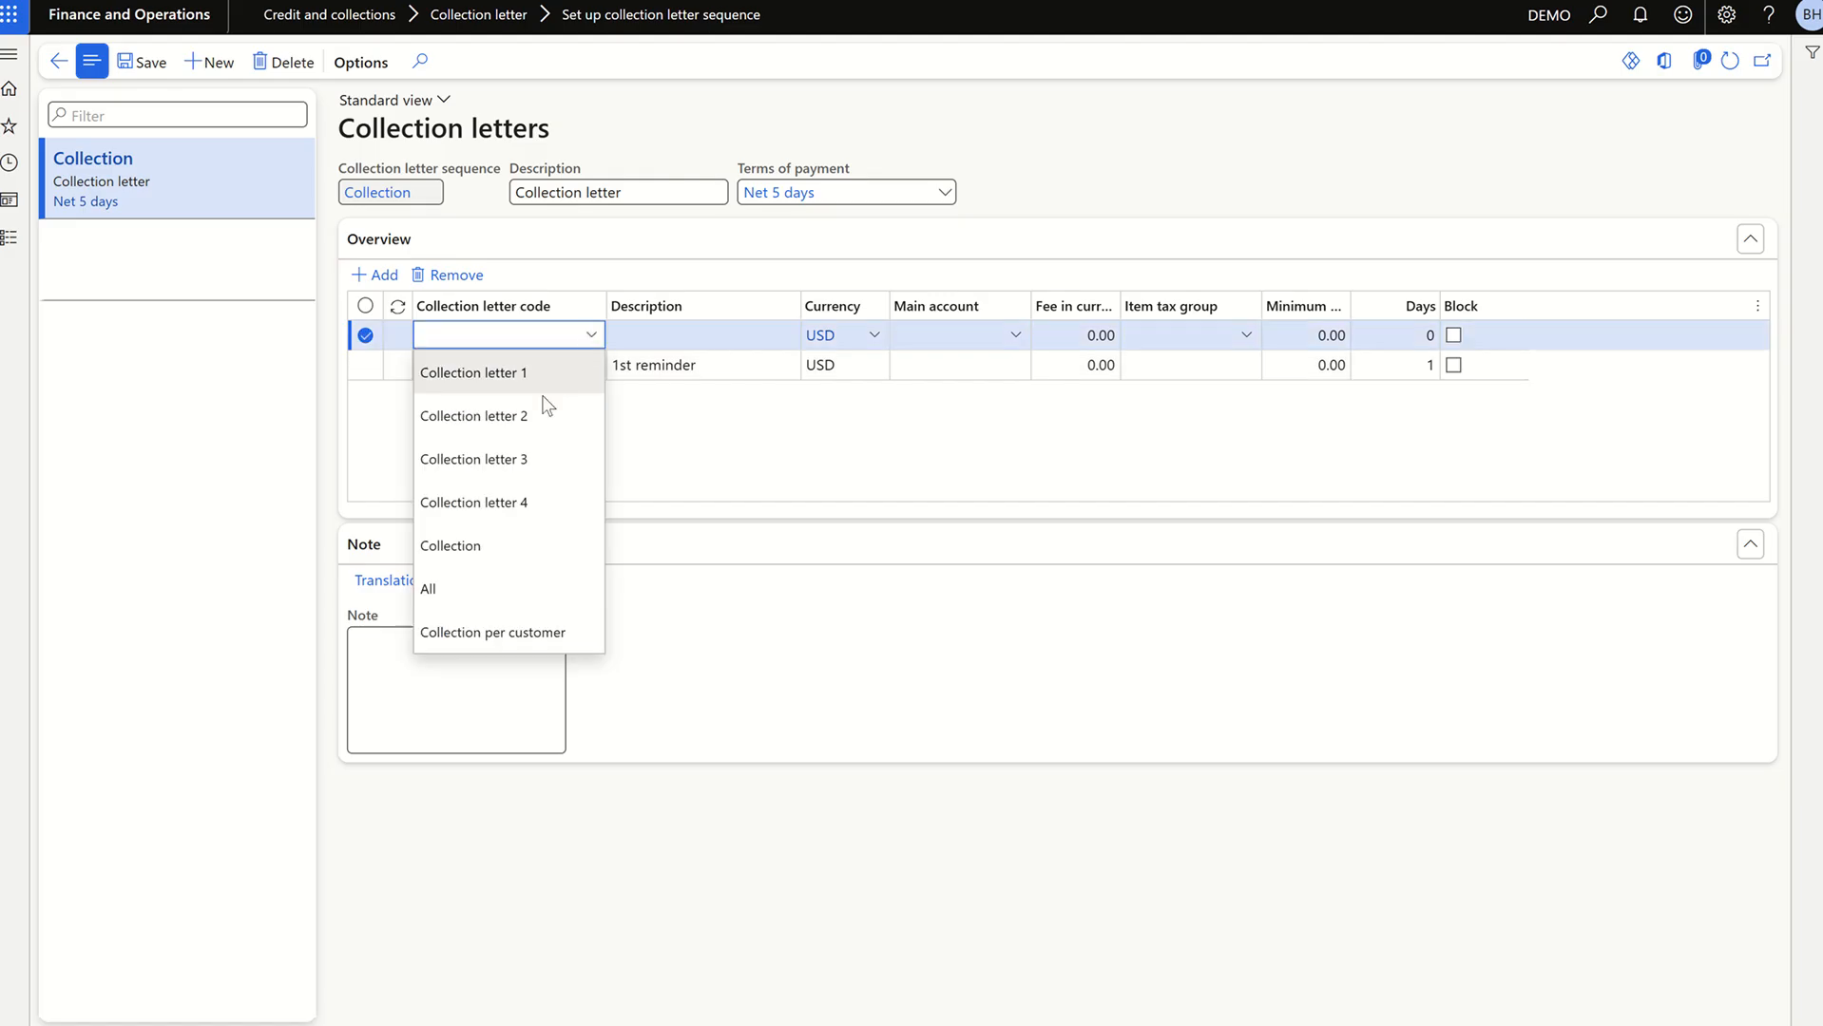
{"action": "left_click", "coordinate": [532, 423]}
{"action": "left_click", "coordinate": [647, 346]}
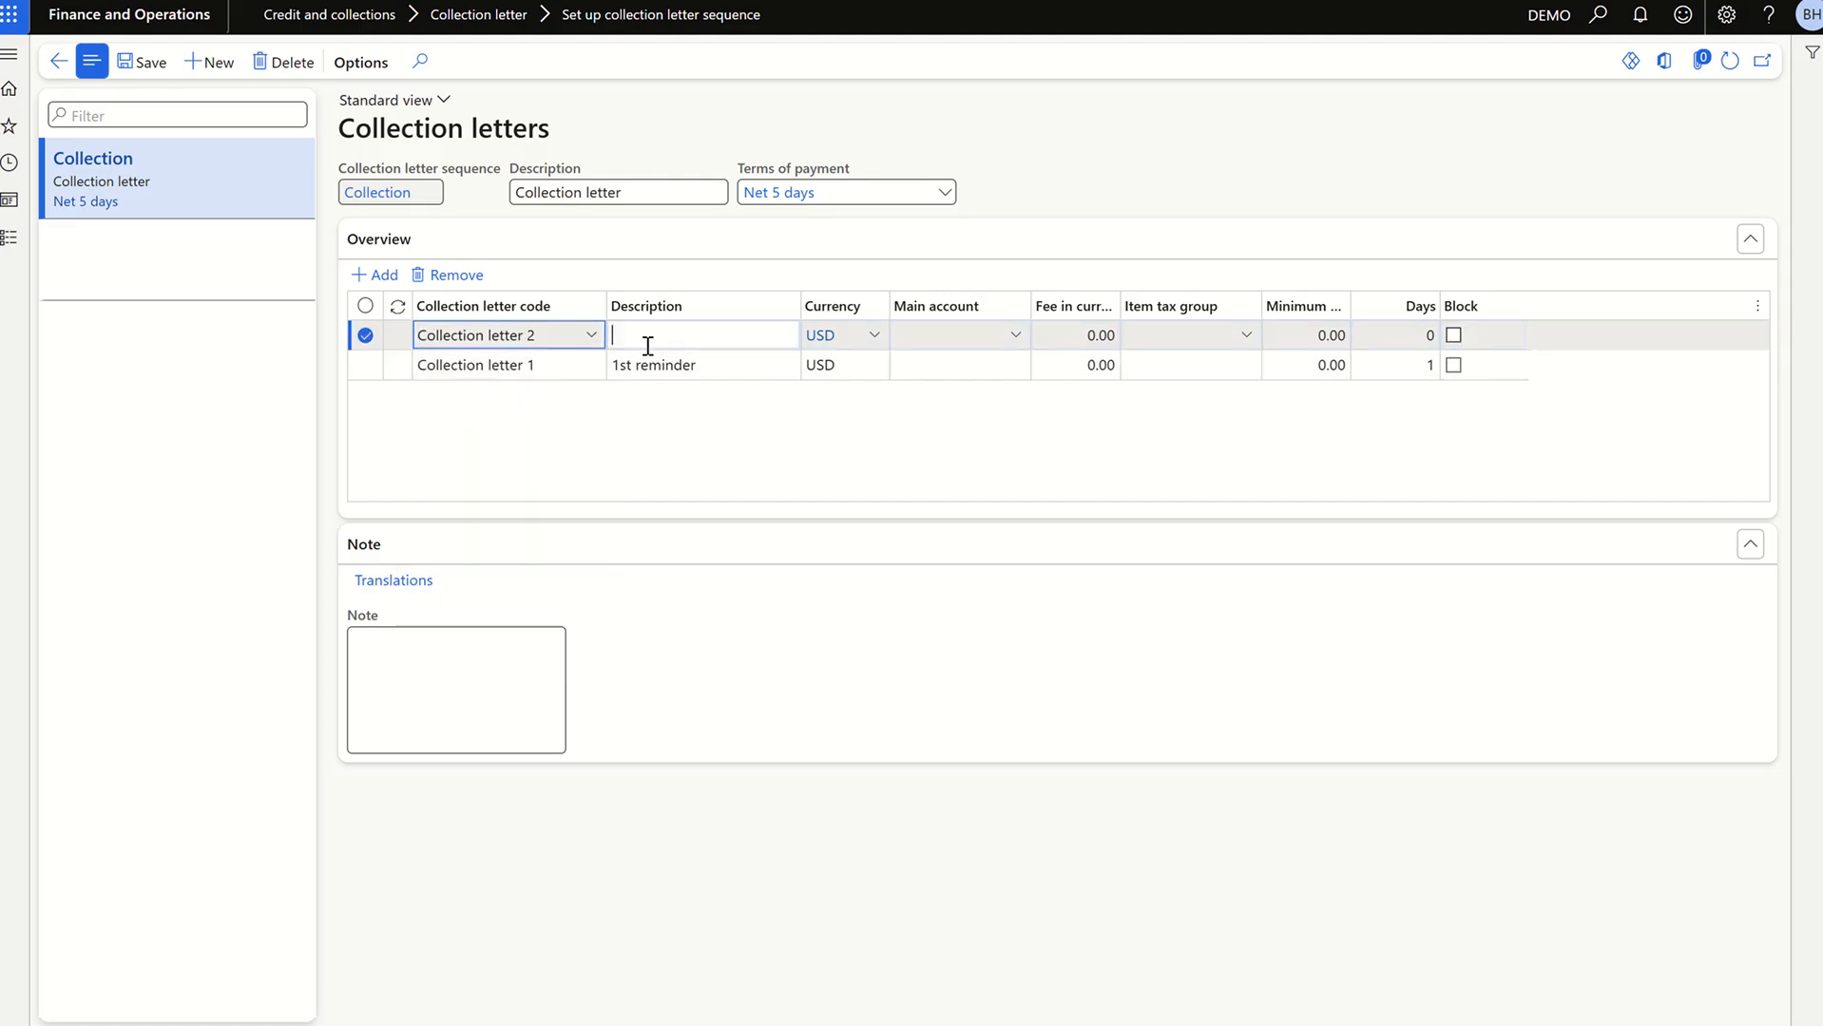
{"action": "type", "text": "2nd r"}
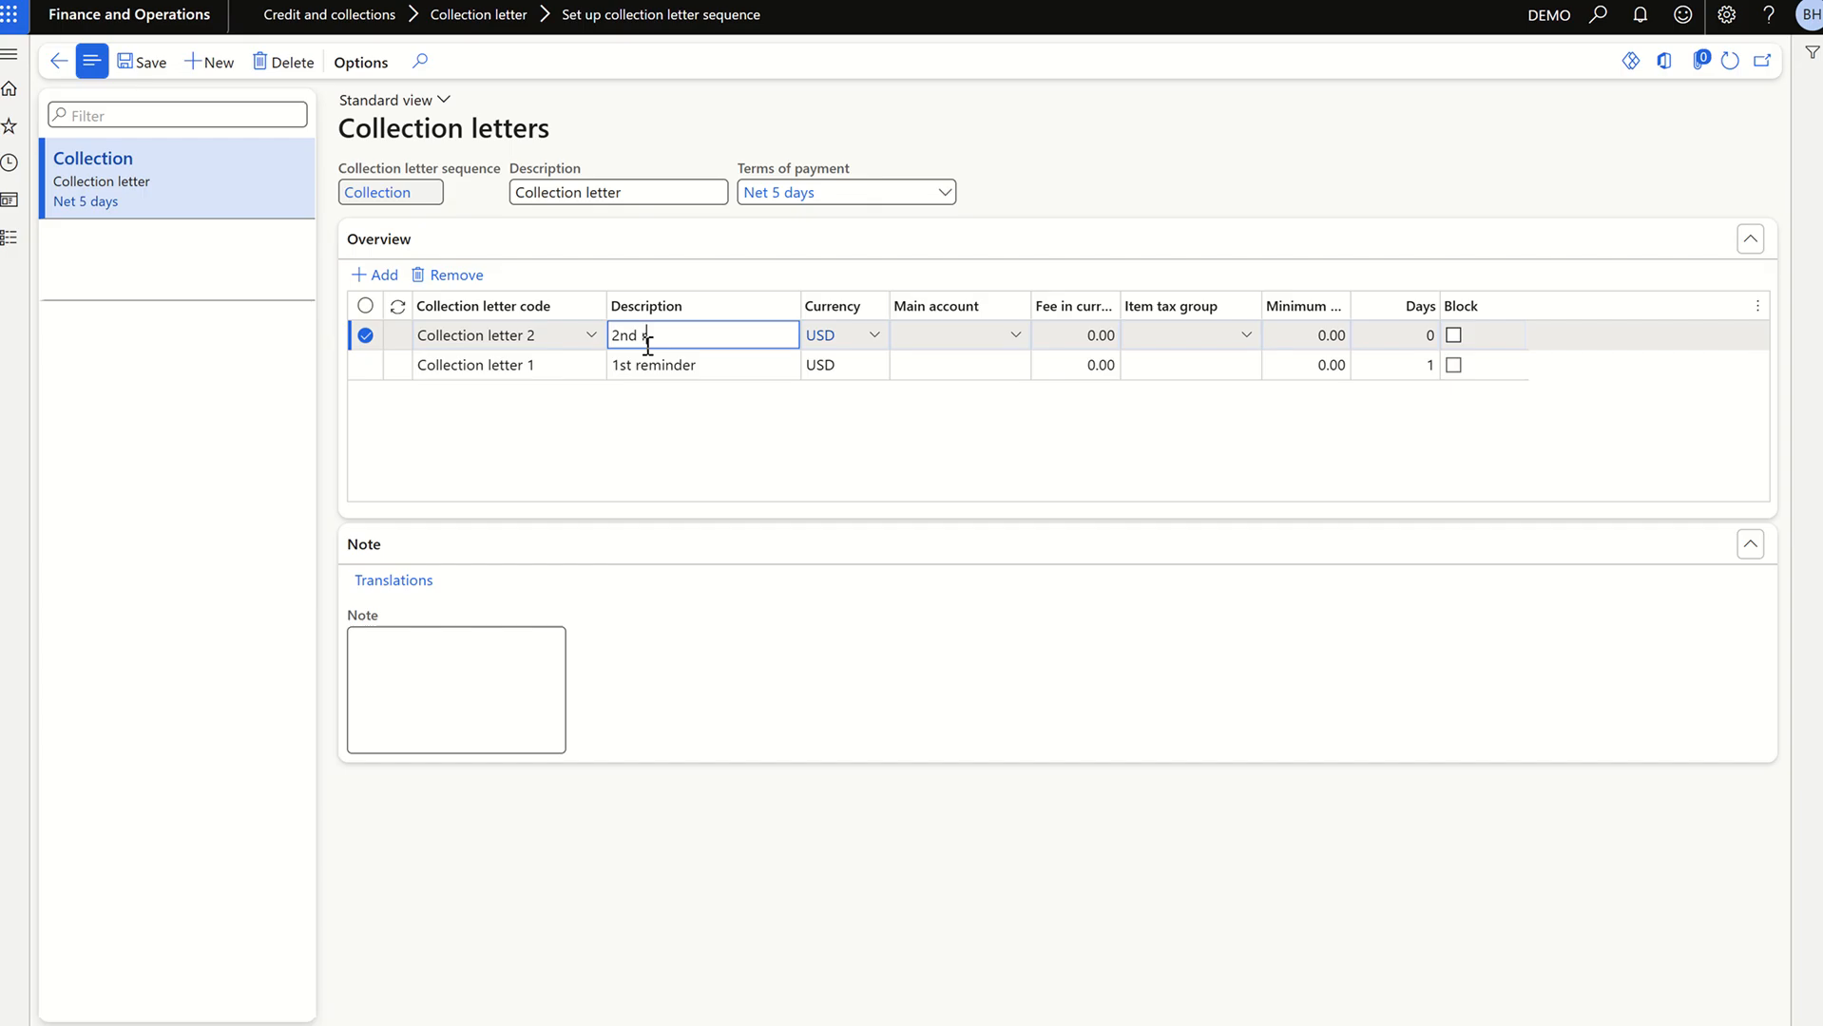
{"action": "type", "text": "eminder"}
{"action": "left_click", "coordinate": [812, 495]}
{"action": "left_click", "coordinate": [1071, 335]}
- Give Collection letter 2 a 5.00 fee posted to main account 40001
{"action": "key", "text": "BackSpace"}
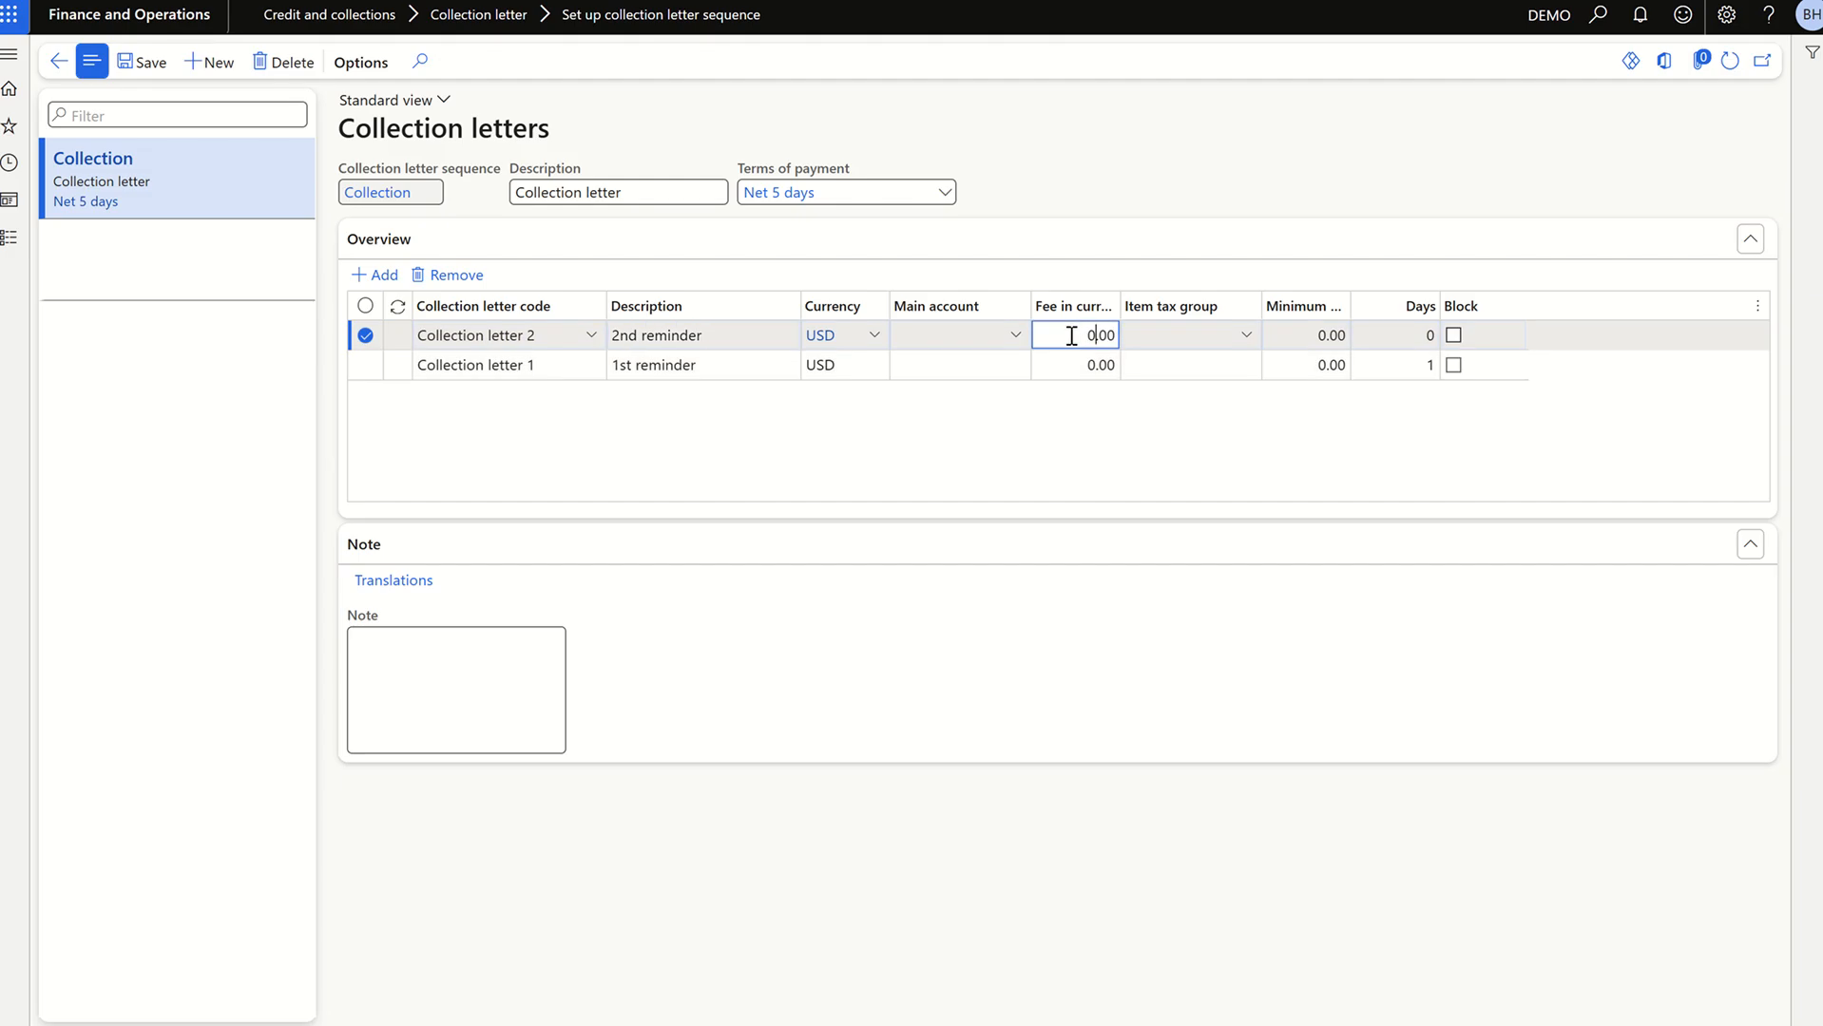
{"action": "type", "text": "5"}
{"action": "left_click", "coordinate": [1069, 423]}
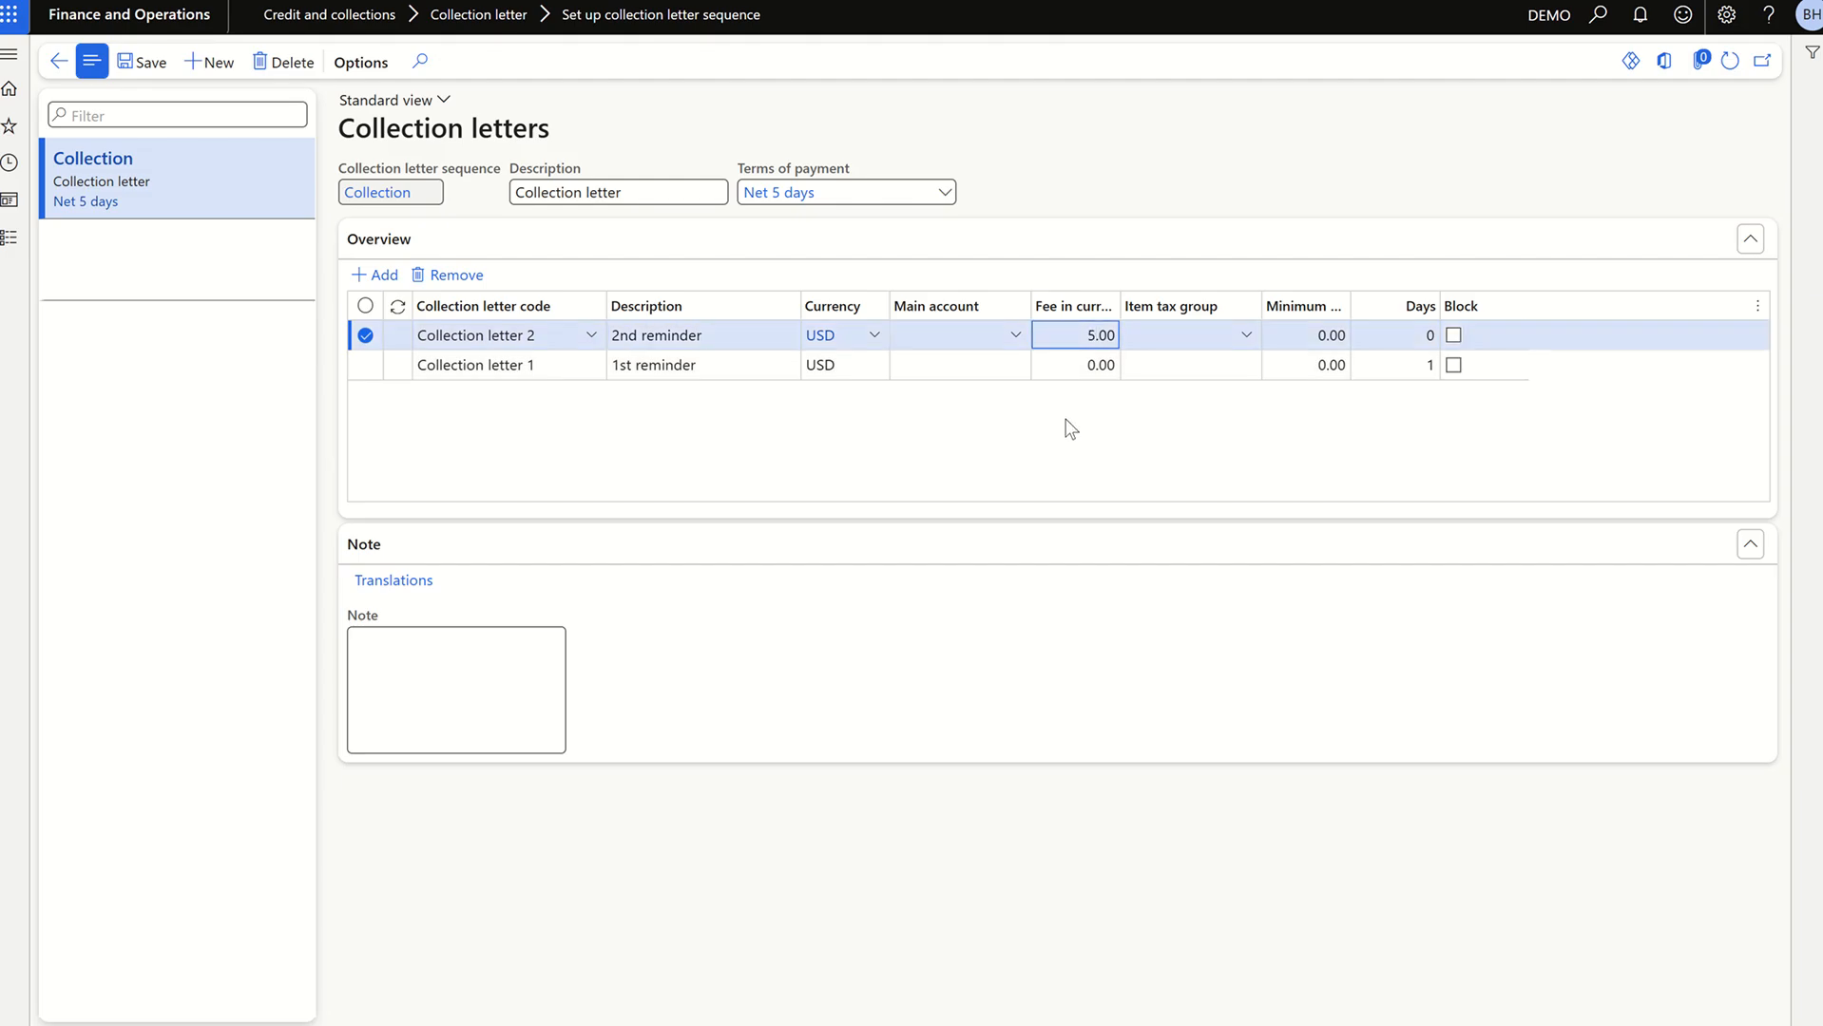
{"action": "left_click", "coordinate": [1108, 336]}
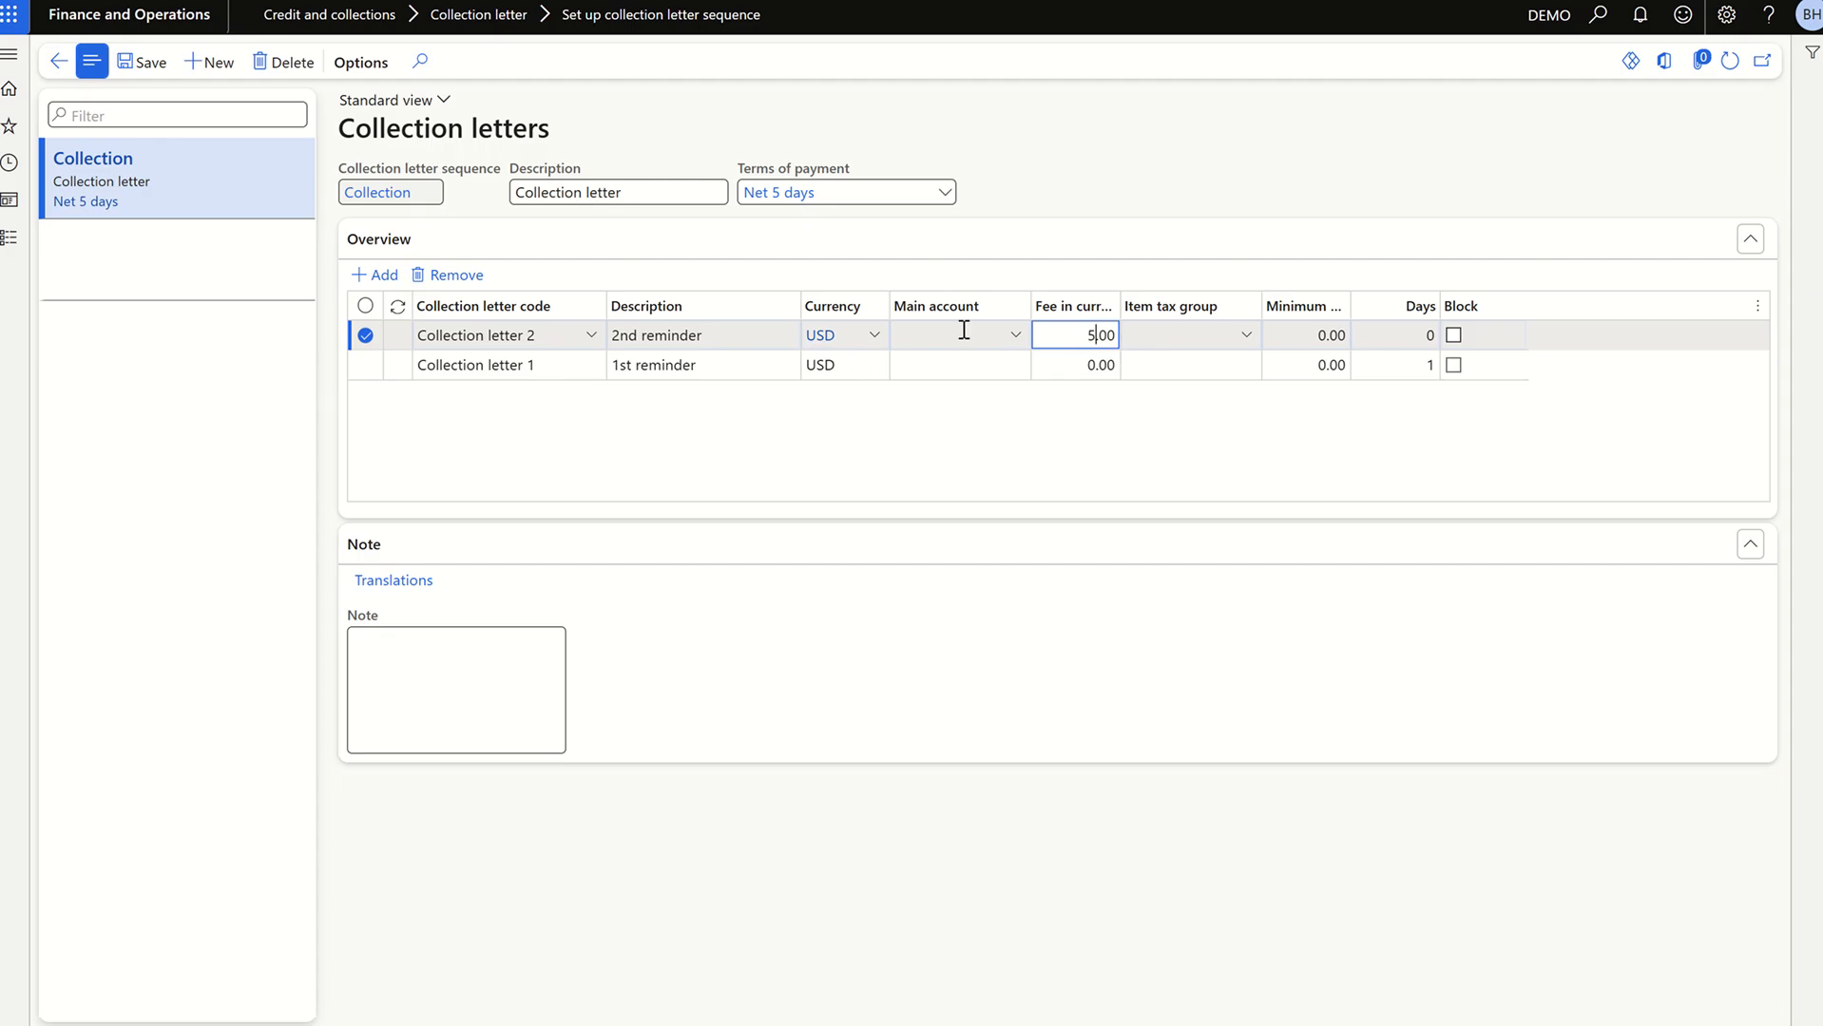
{"action": "mouse_move", "coordinate": [858, 344]}
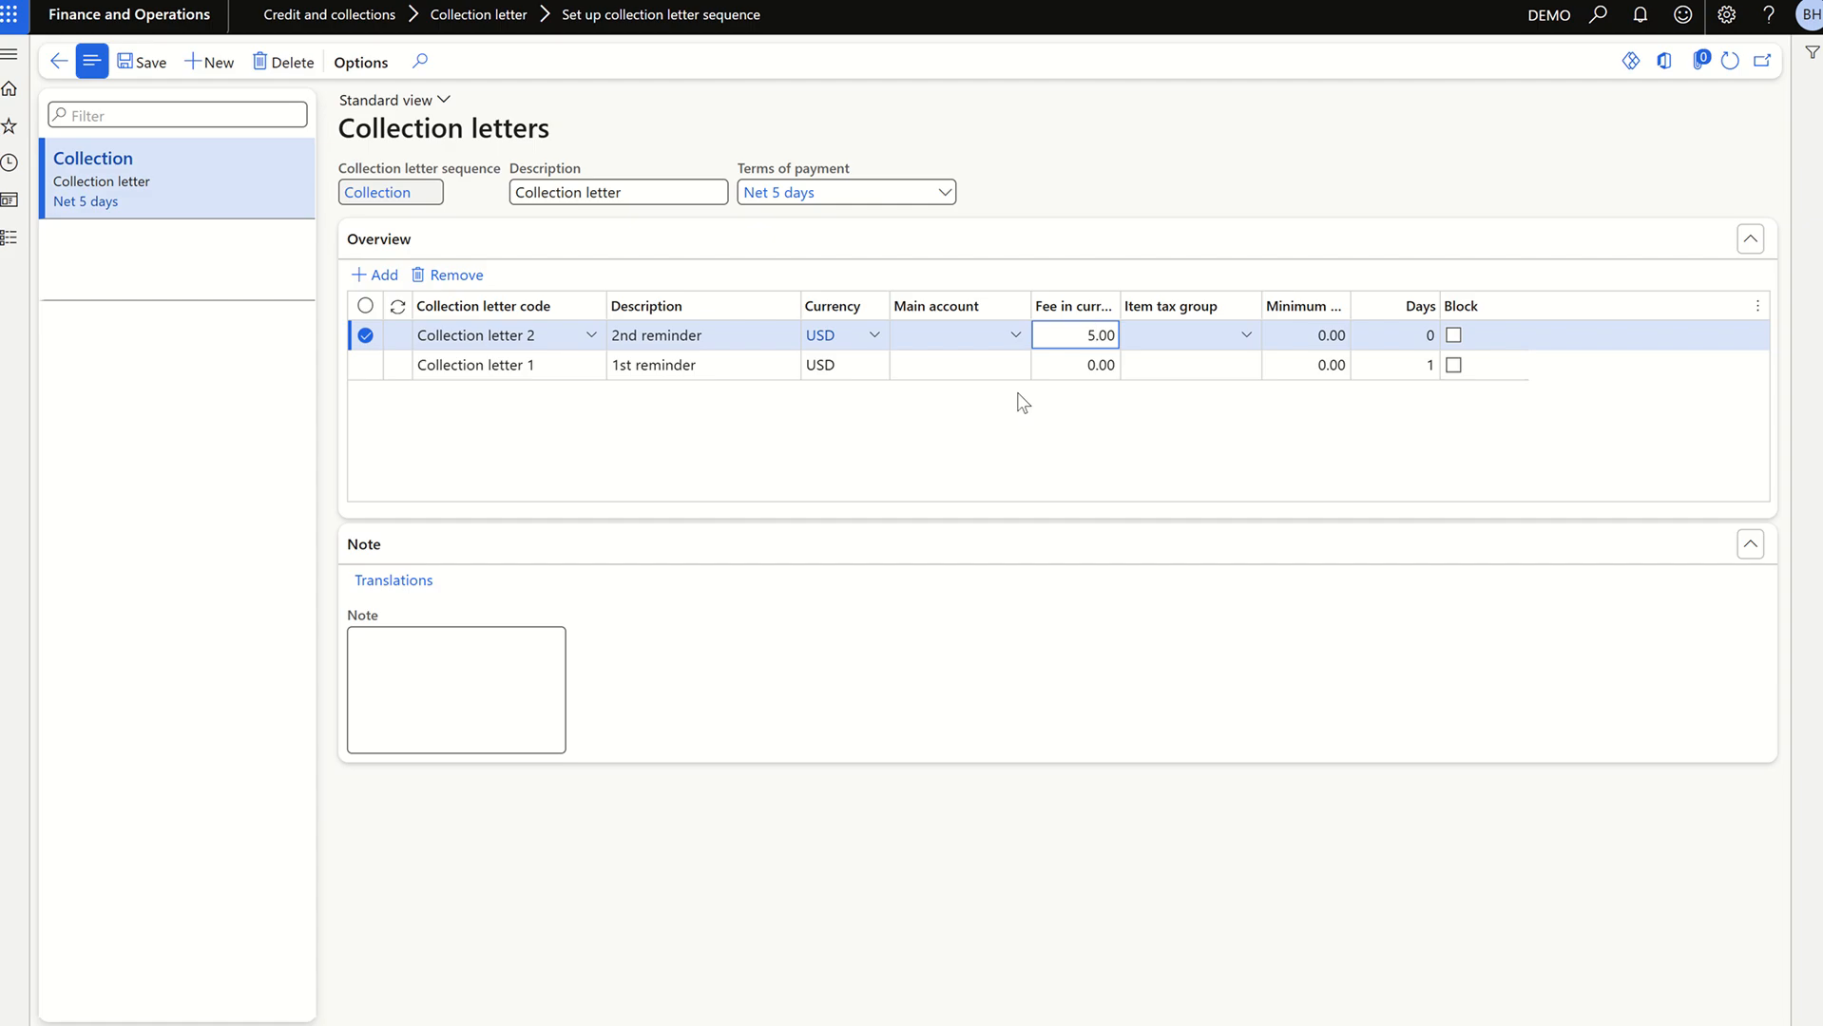
{"action": "left_click", "coordinate": [1005, 337]}
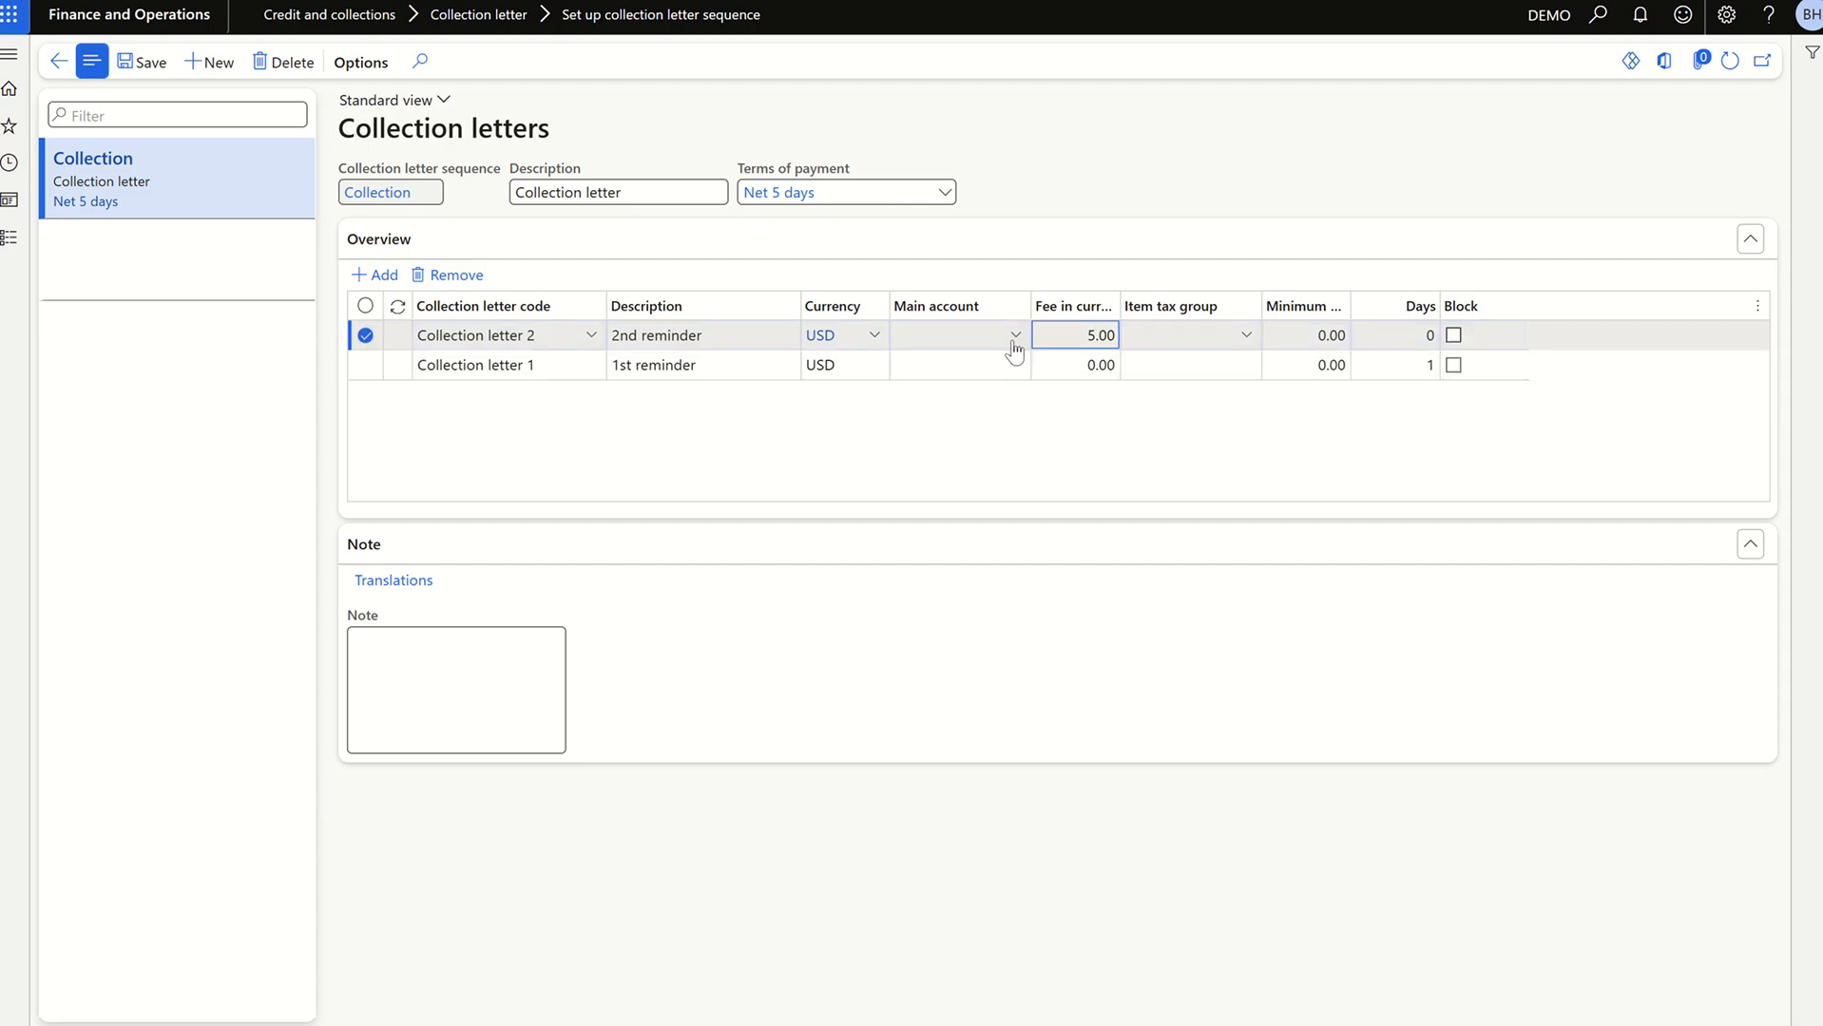
{"action": "left_click", "coordinate": [725, 384]}
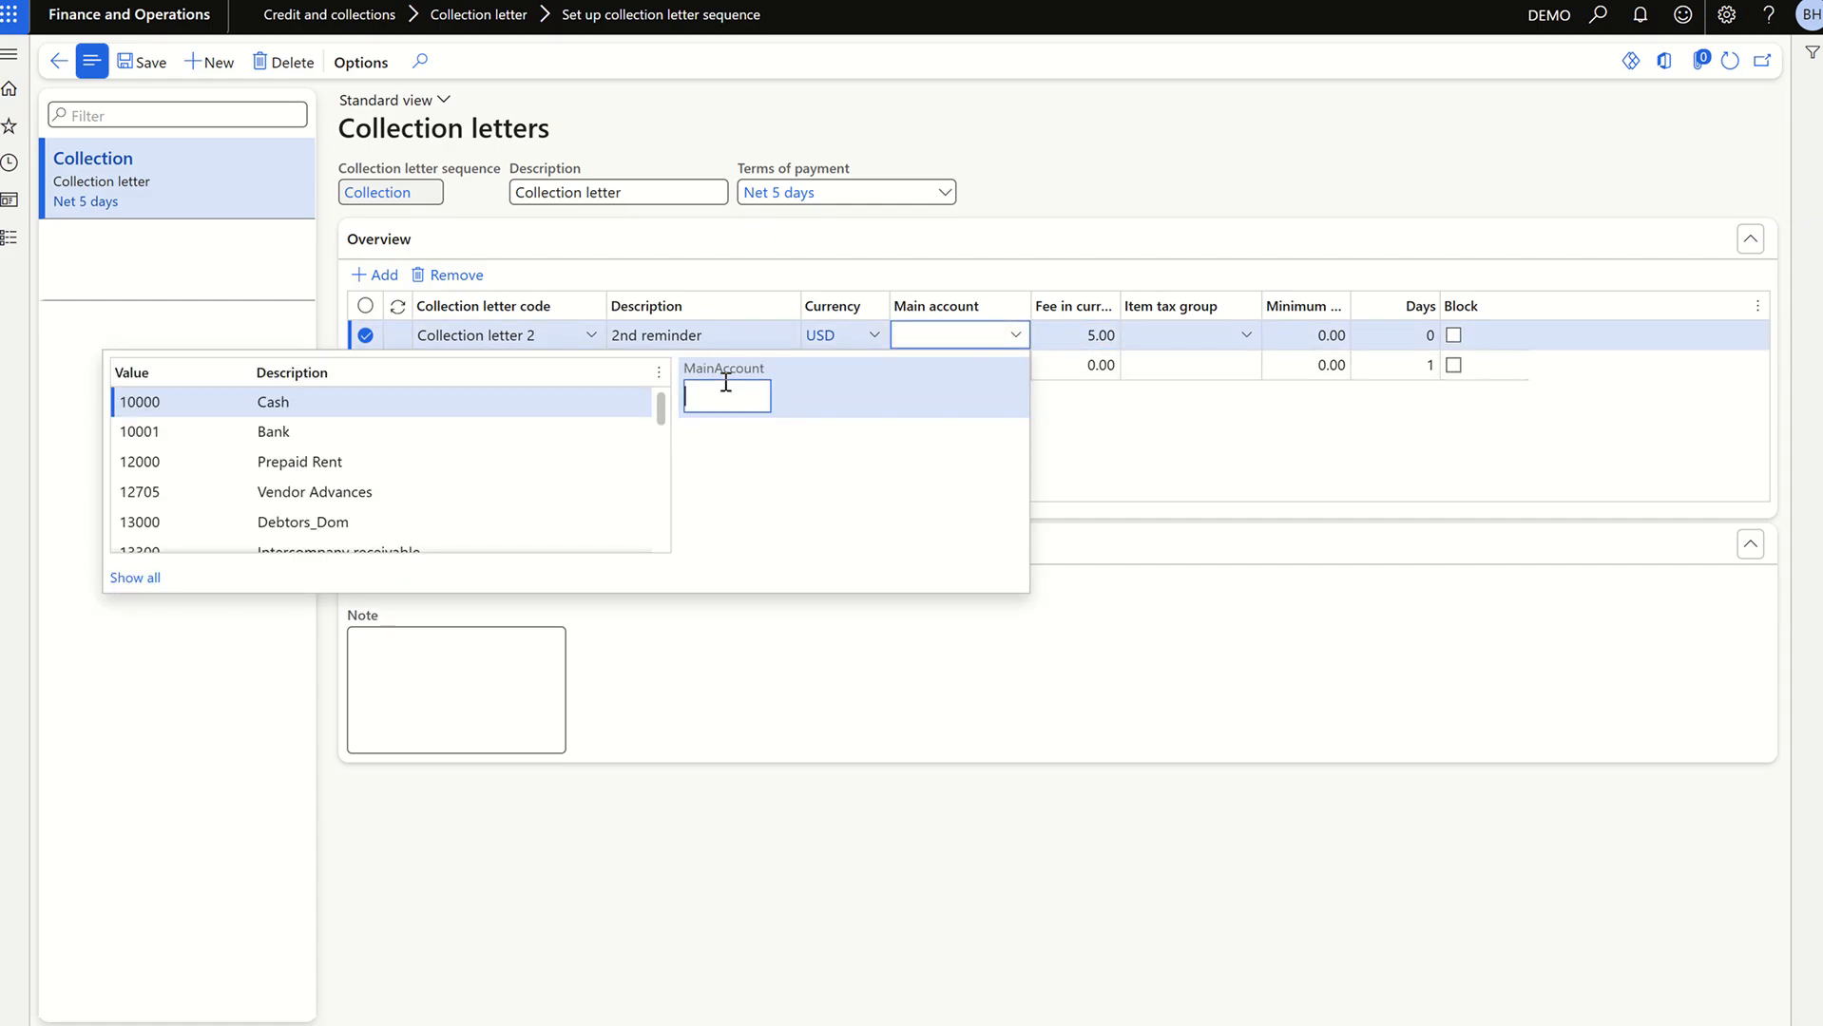
{"action": "type", "text": "4"}
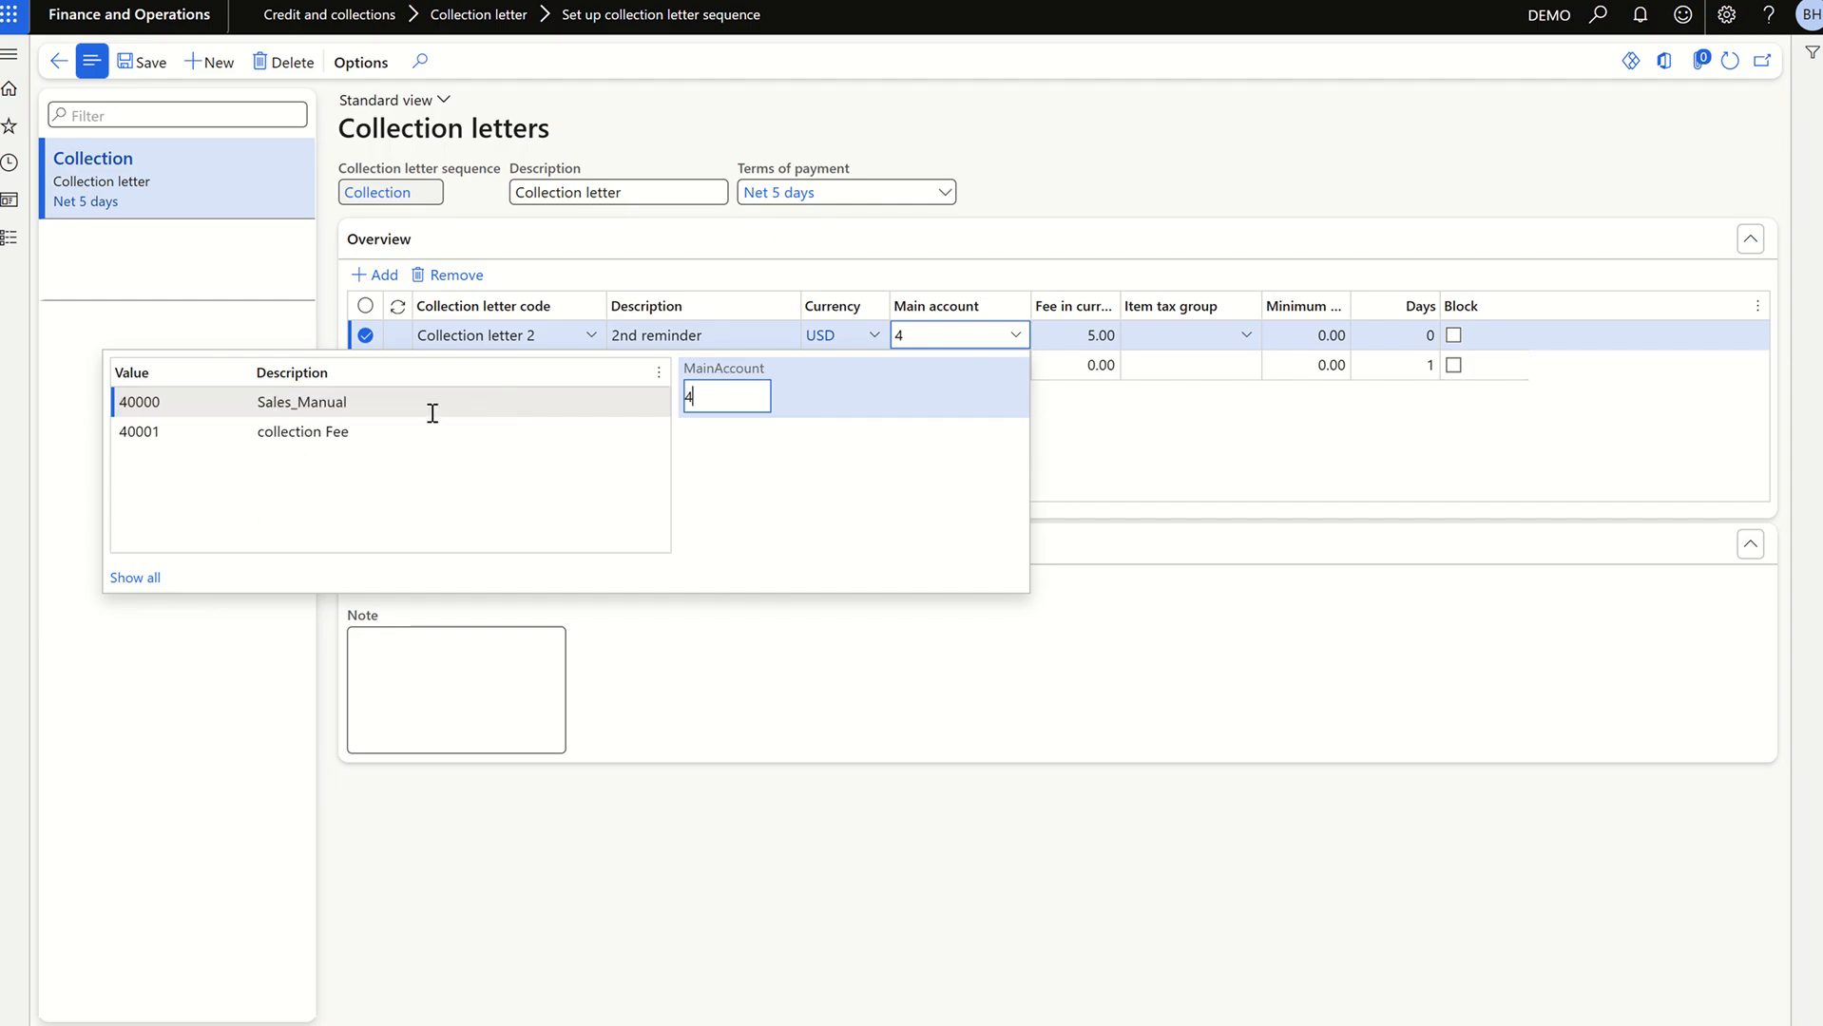
{"action": "left_click", "coordinate": [401, 434]}
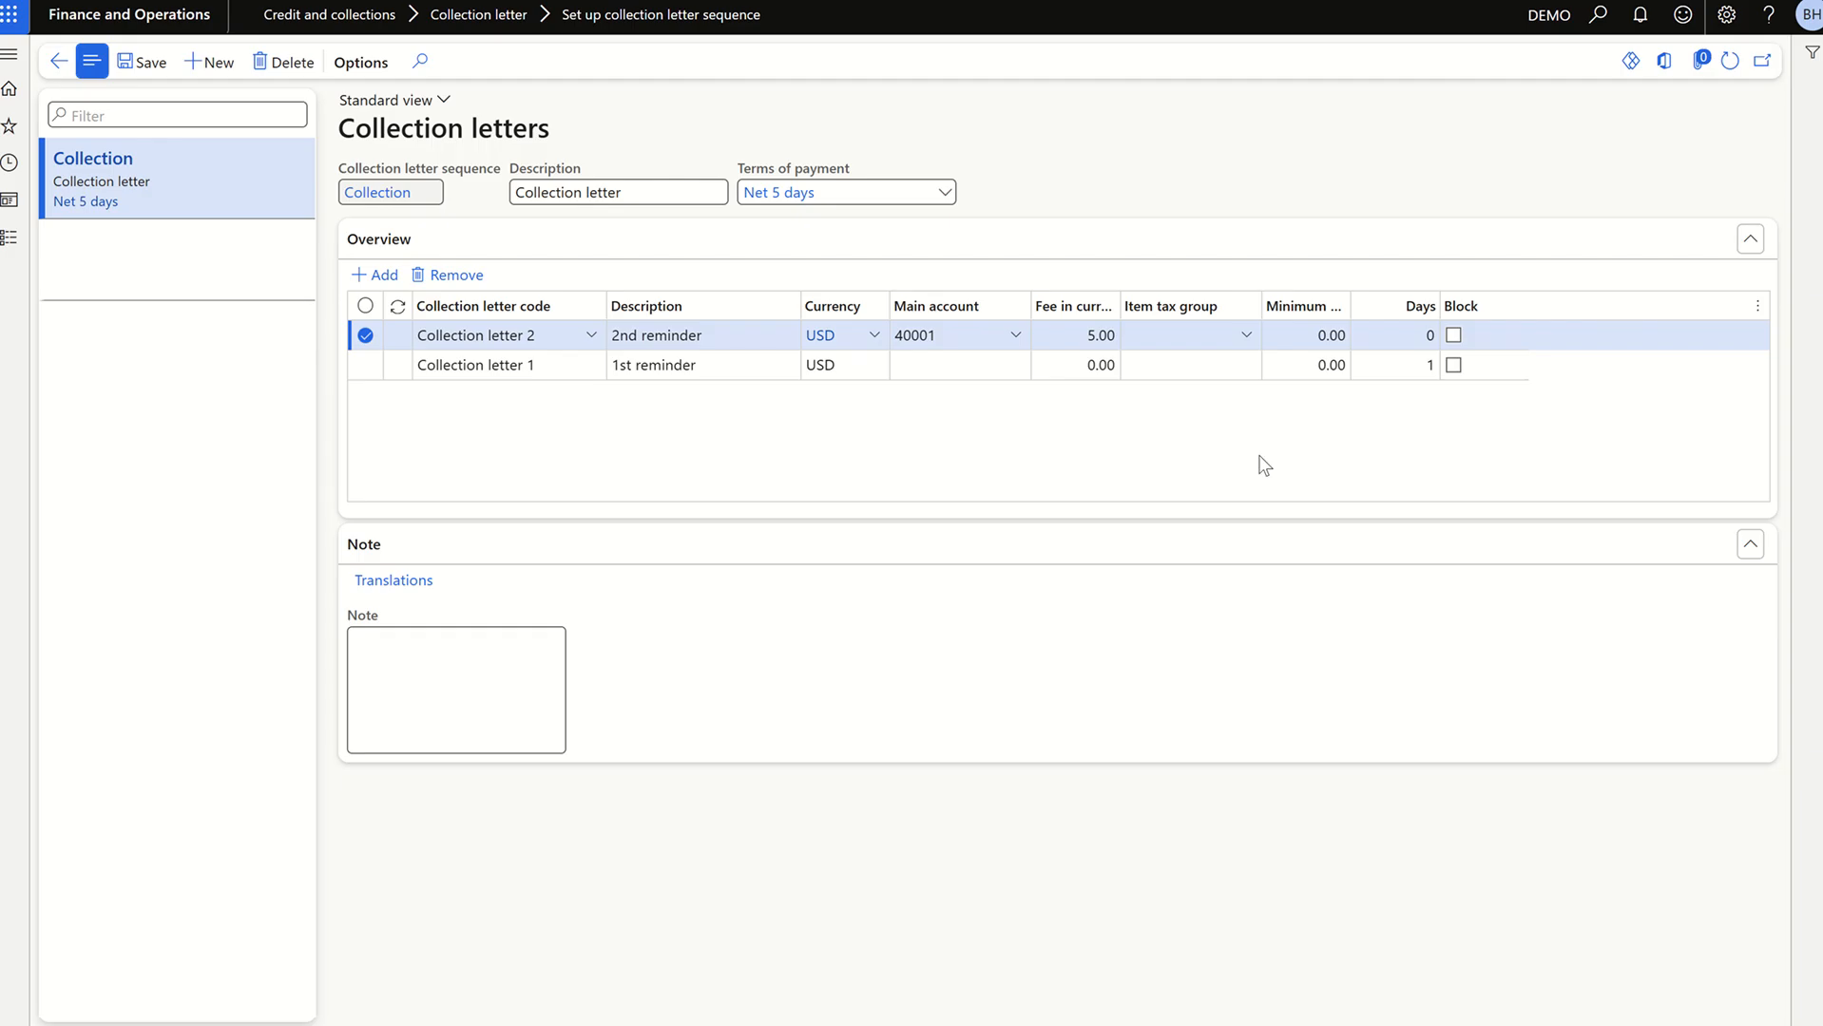
- Set Collection letter 2 to 2 days and add a third letter line
{"action": "left_click", "coordinate": [1411, 340]}
{"action": "type", "text": "2"}
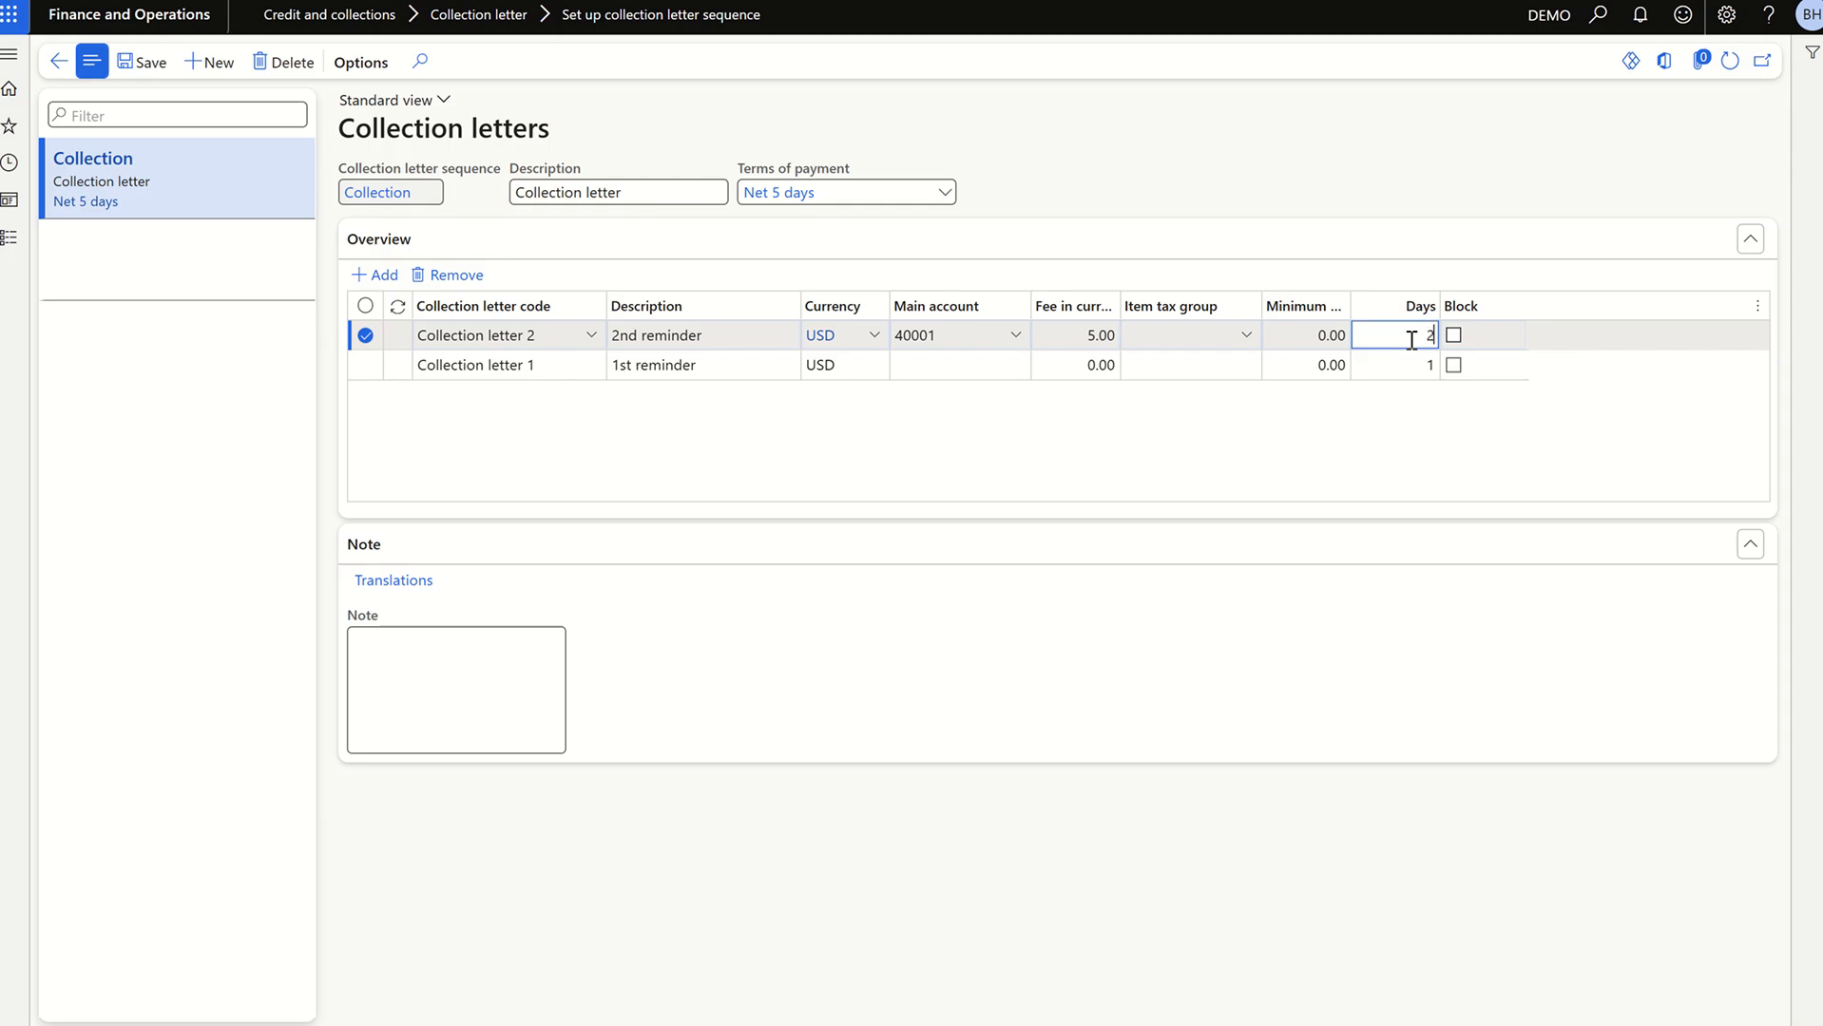
{"action": "left_click", "coordinate": [1321, 484]}
{"action": "left_click", "coordinate": [375, 279]}
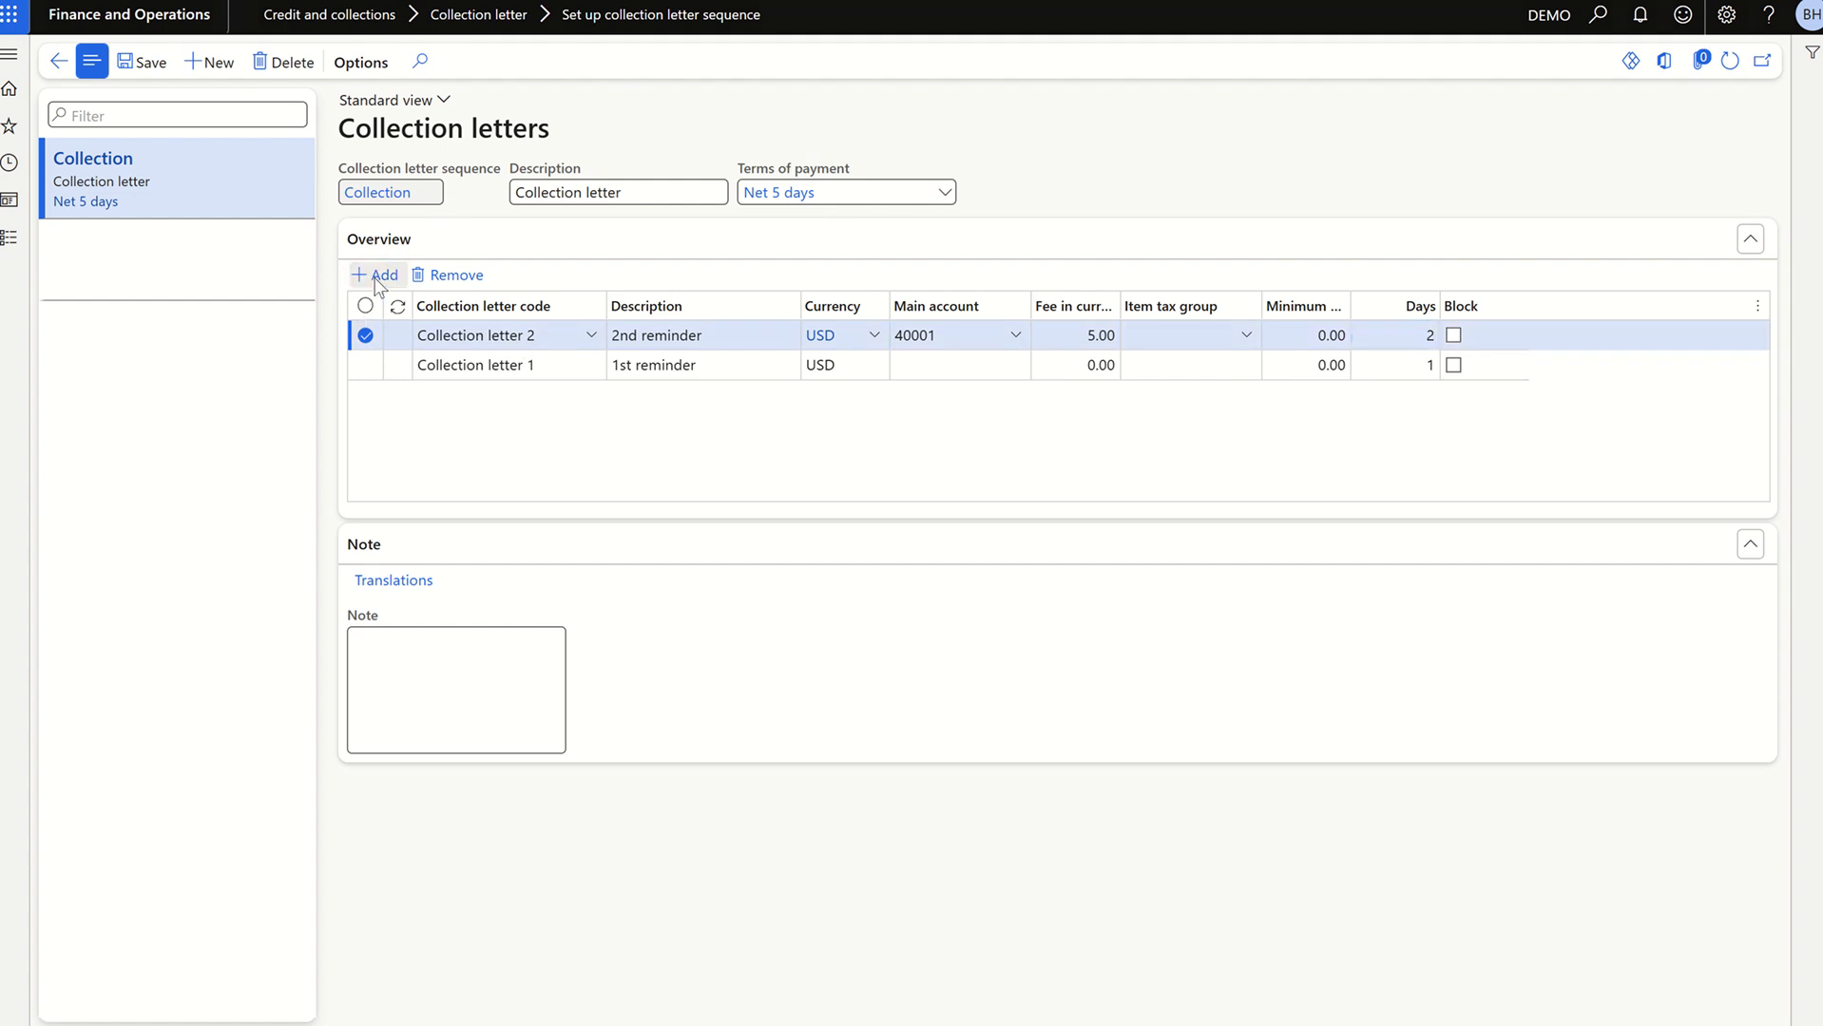
{"action": "left_click", "coordinate": [590, 337]}
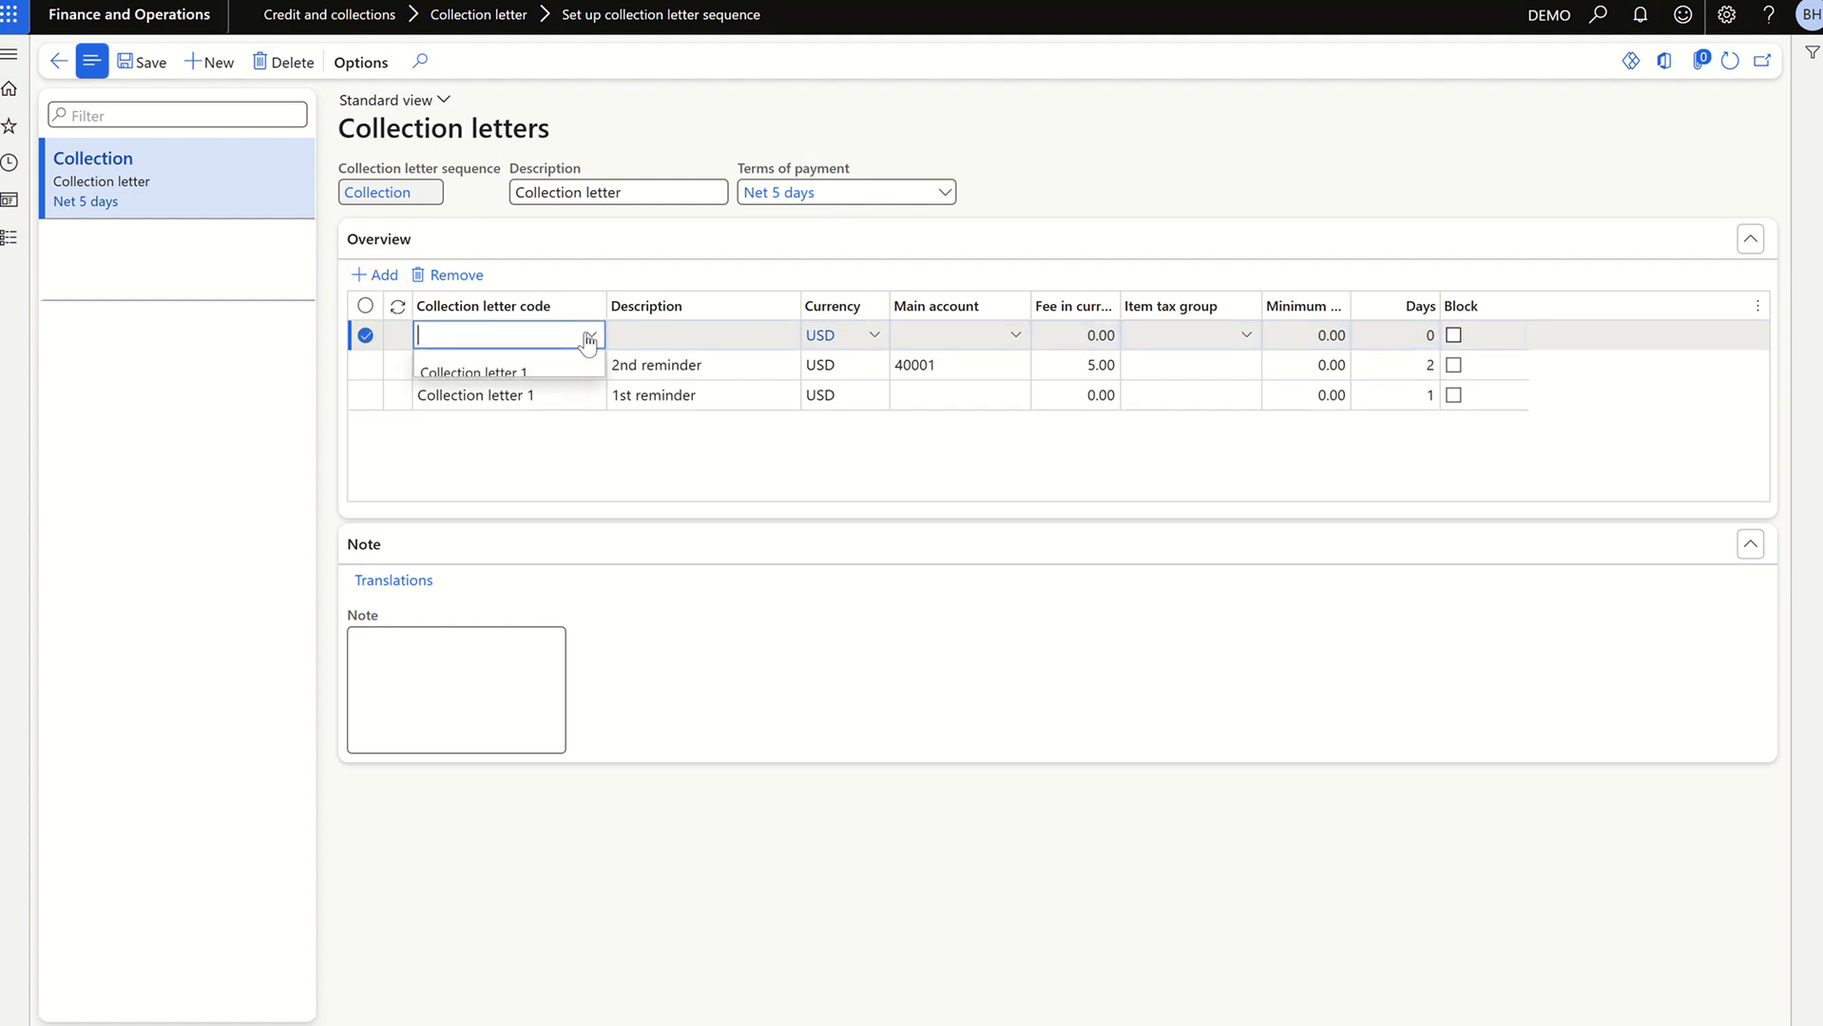
- Set the third line to Collection letter 3, described '3rd reminder', with 3 days
{"action": "left_click", "coordinate": [508, 463]}
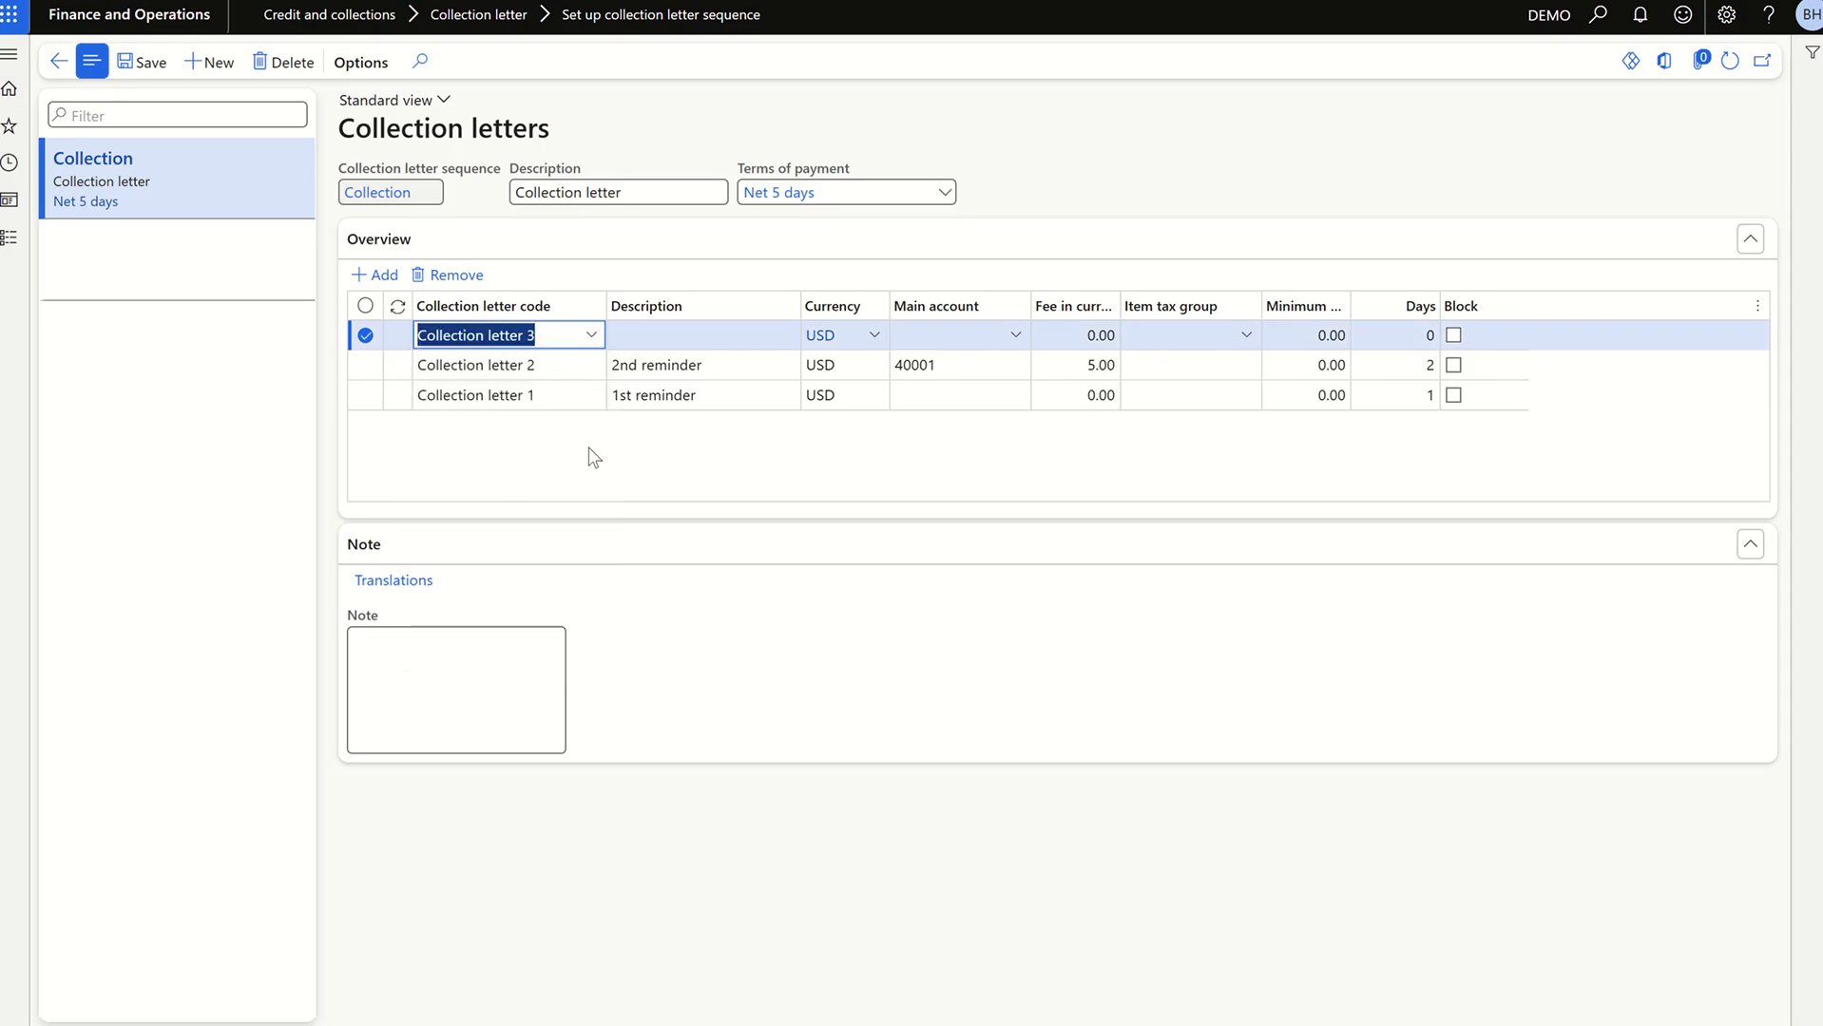
{"action": "left_click", "coordinate": [645, 339]}
{"action": "type", "text": "3"}
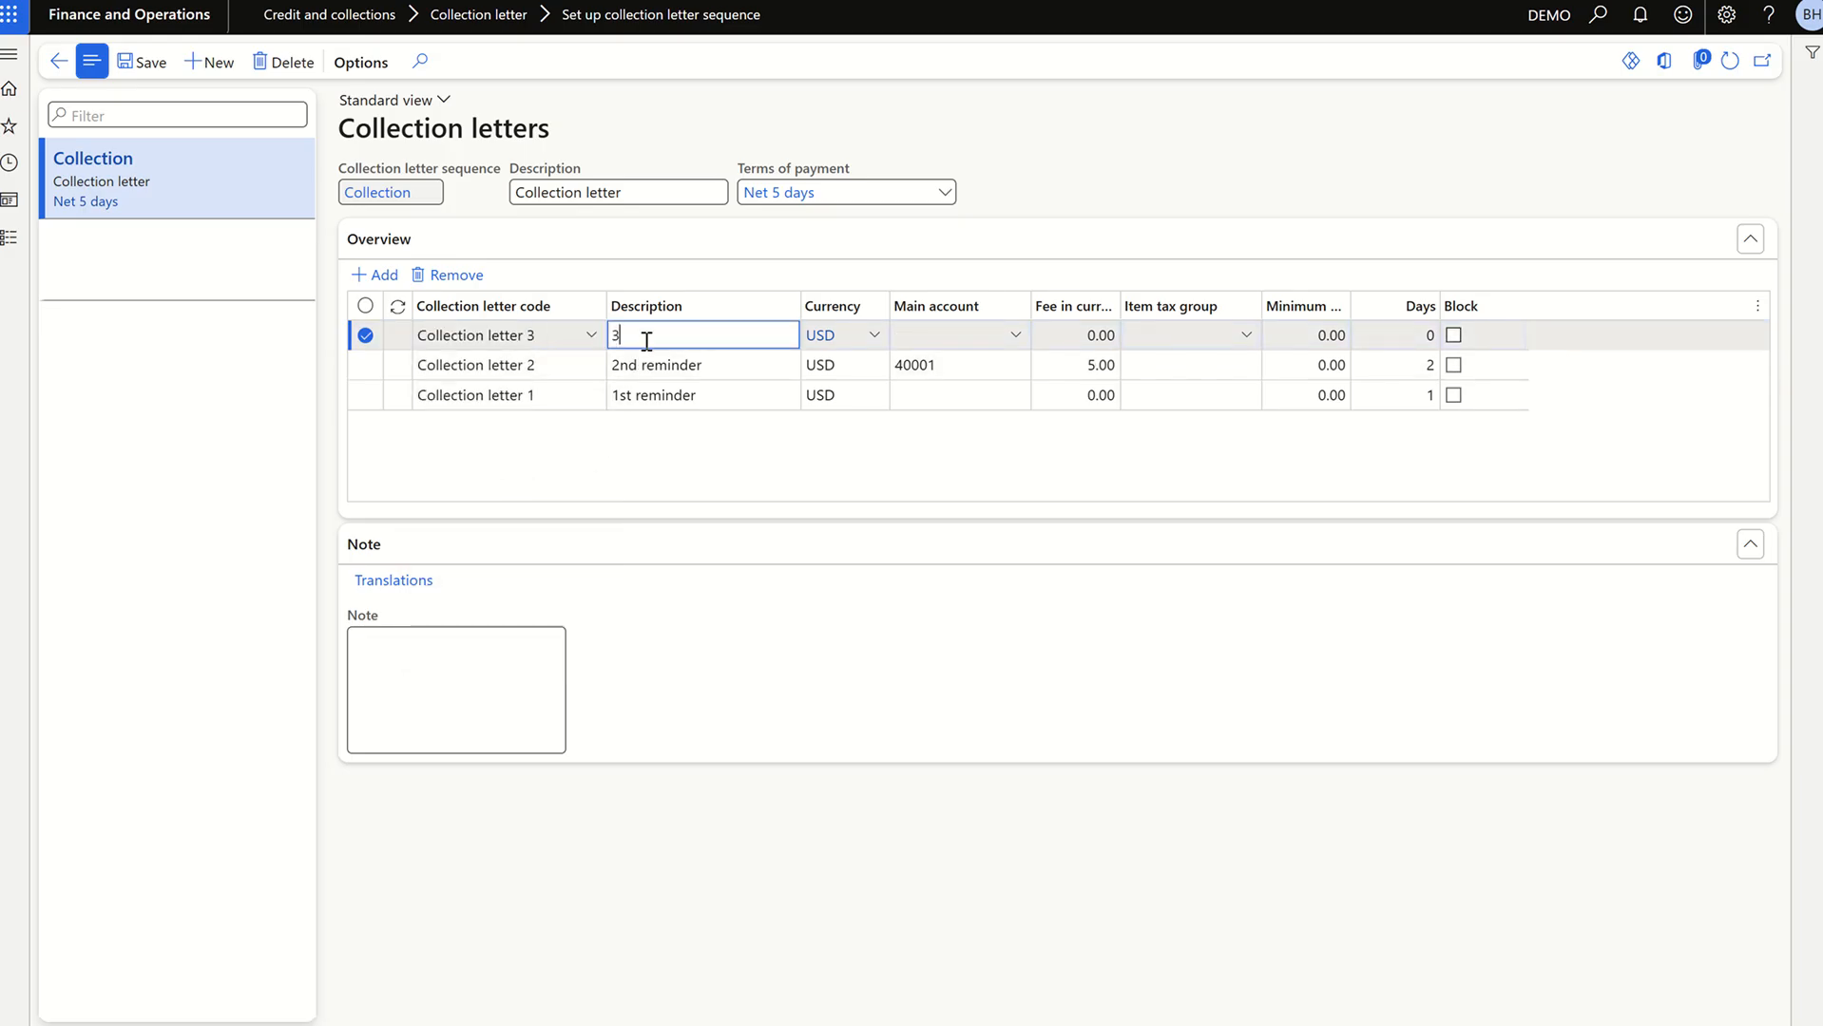
{"action": "type", "text": "rd reminder"}
{"action": "left_click", "coordinate": [1418, 339]}
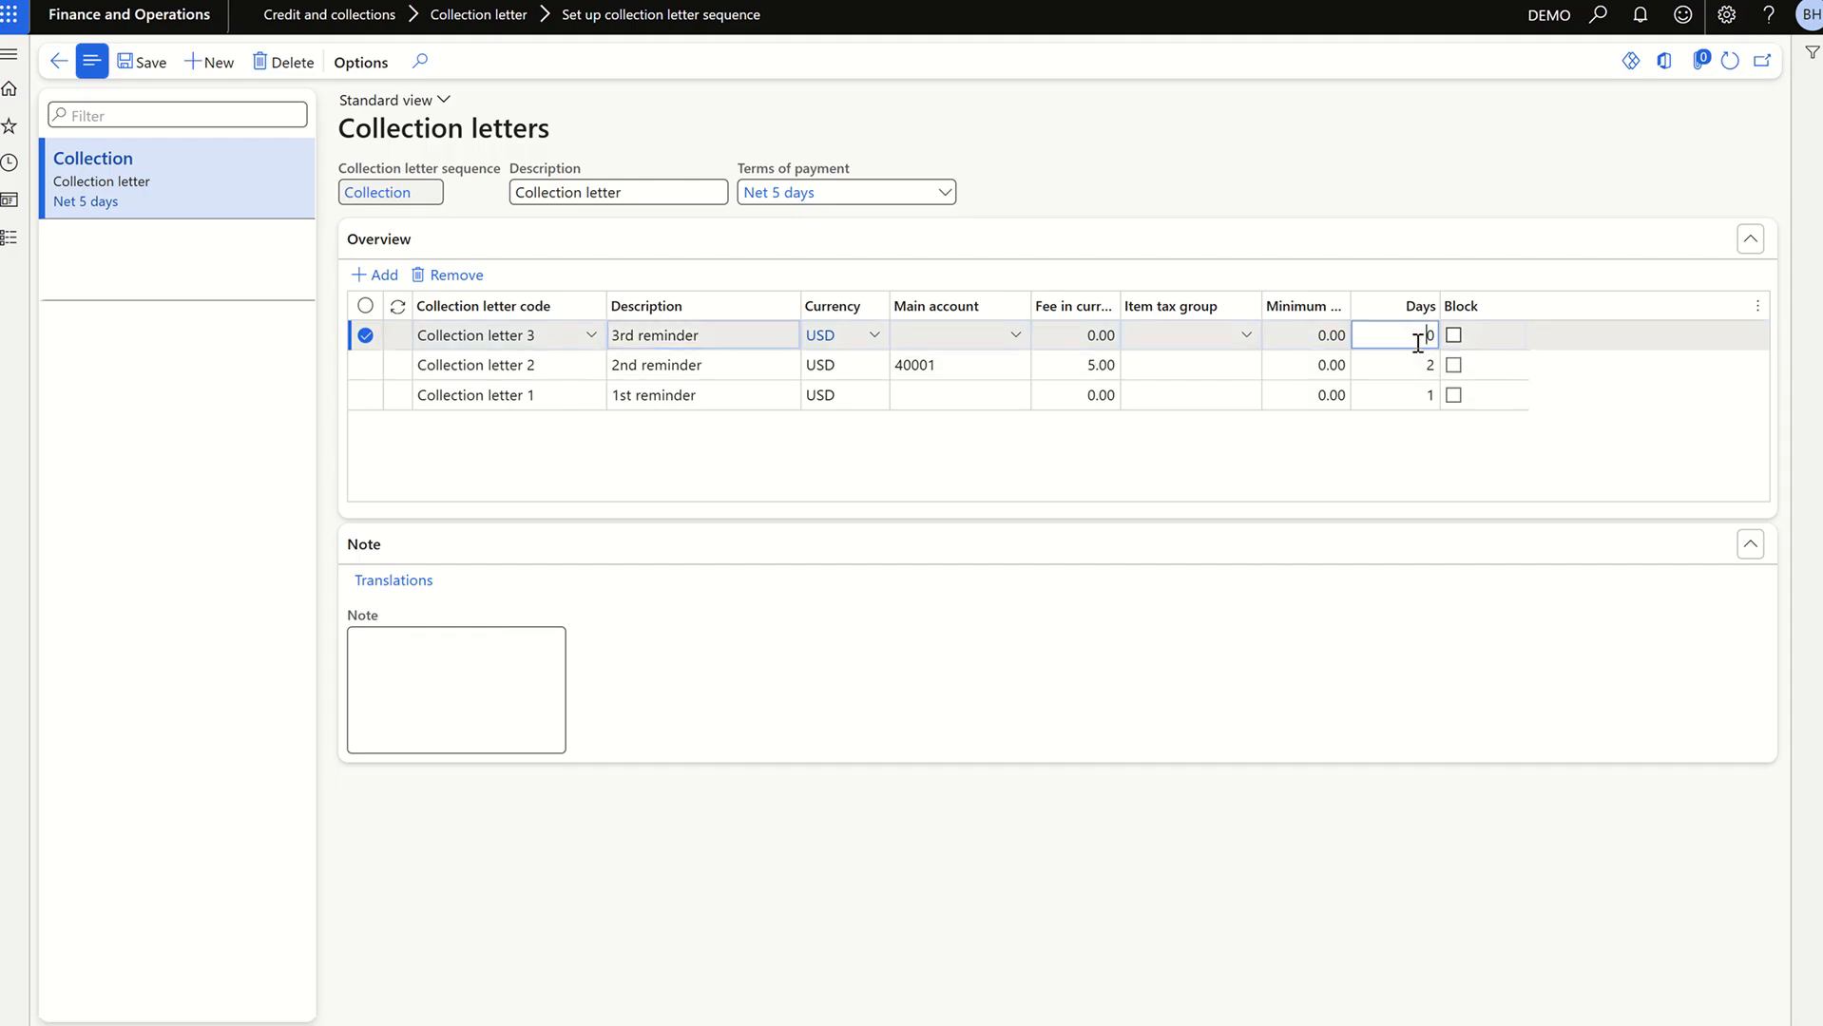
{"action": "type", "text": "3"}
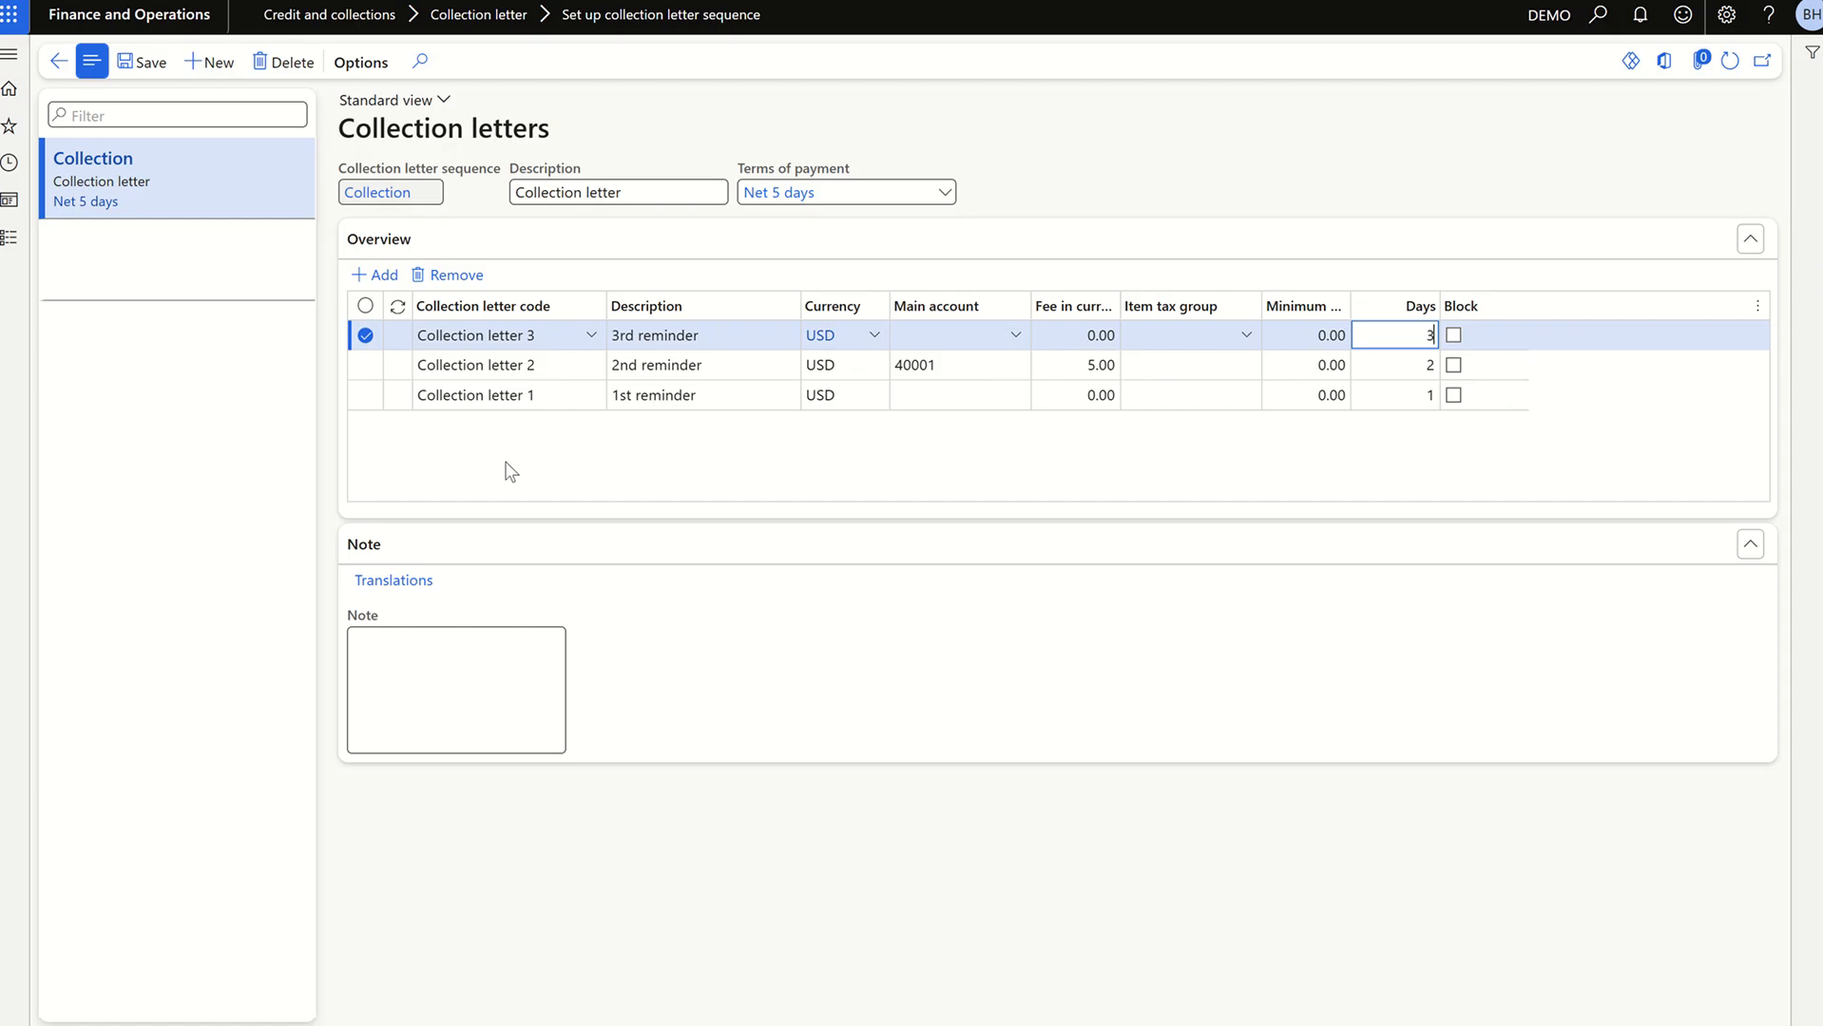
- Add a two-line note to Collection letter 3: 'HDFC Bank' and the bank account number
{"action": "left_click", "coordinate": [439, 658]}
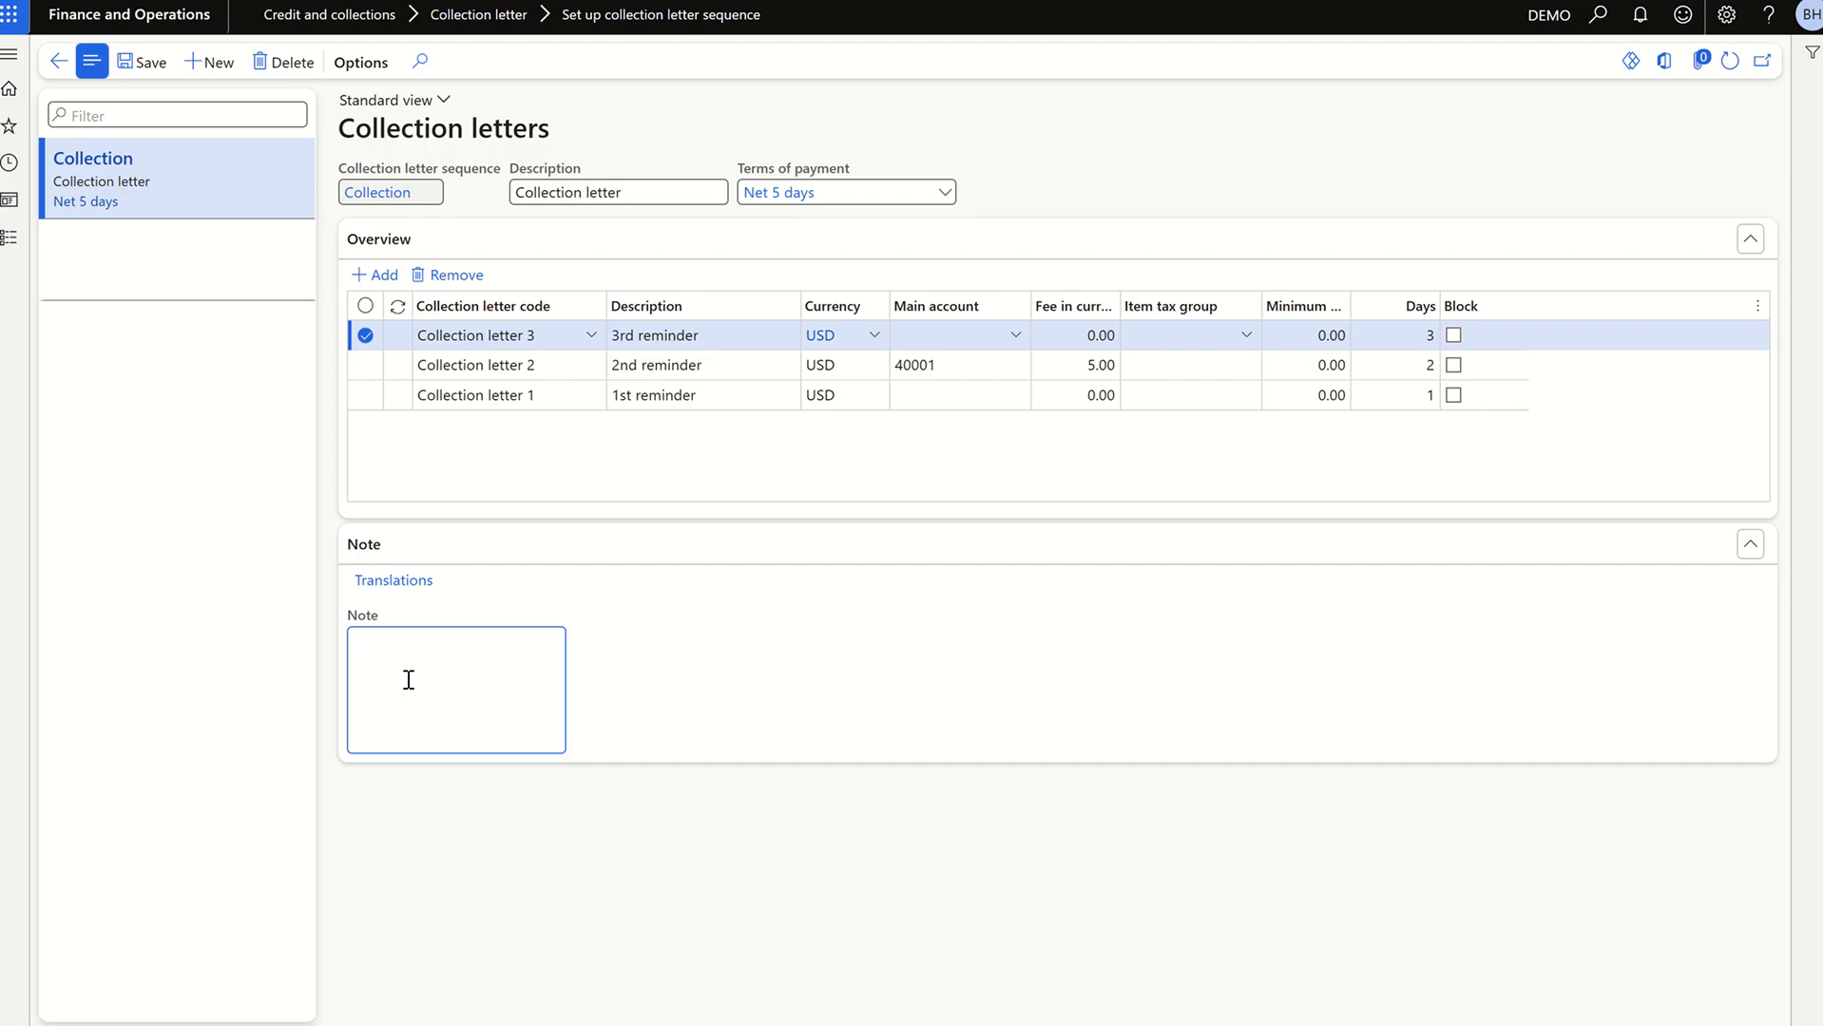
{"action": "type", "text": "HDFC Bank"}
{"action": "key", "text": "Return"}
{"action": "type", "text": "1234355"}
{"action": "left_click", "coordinate": [389, 841]}
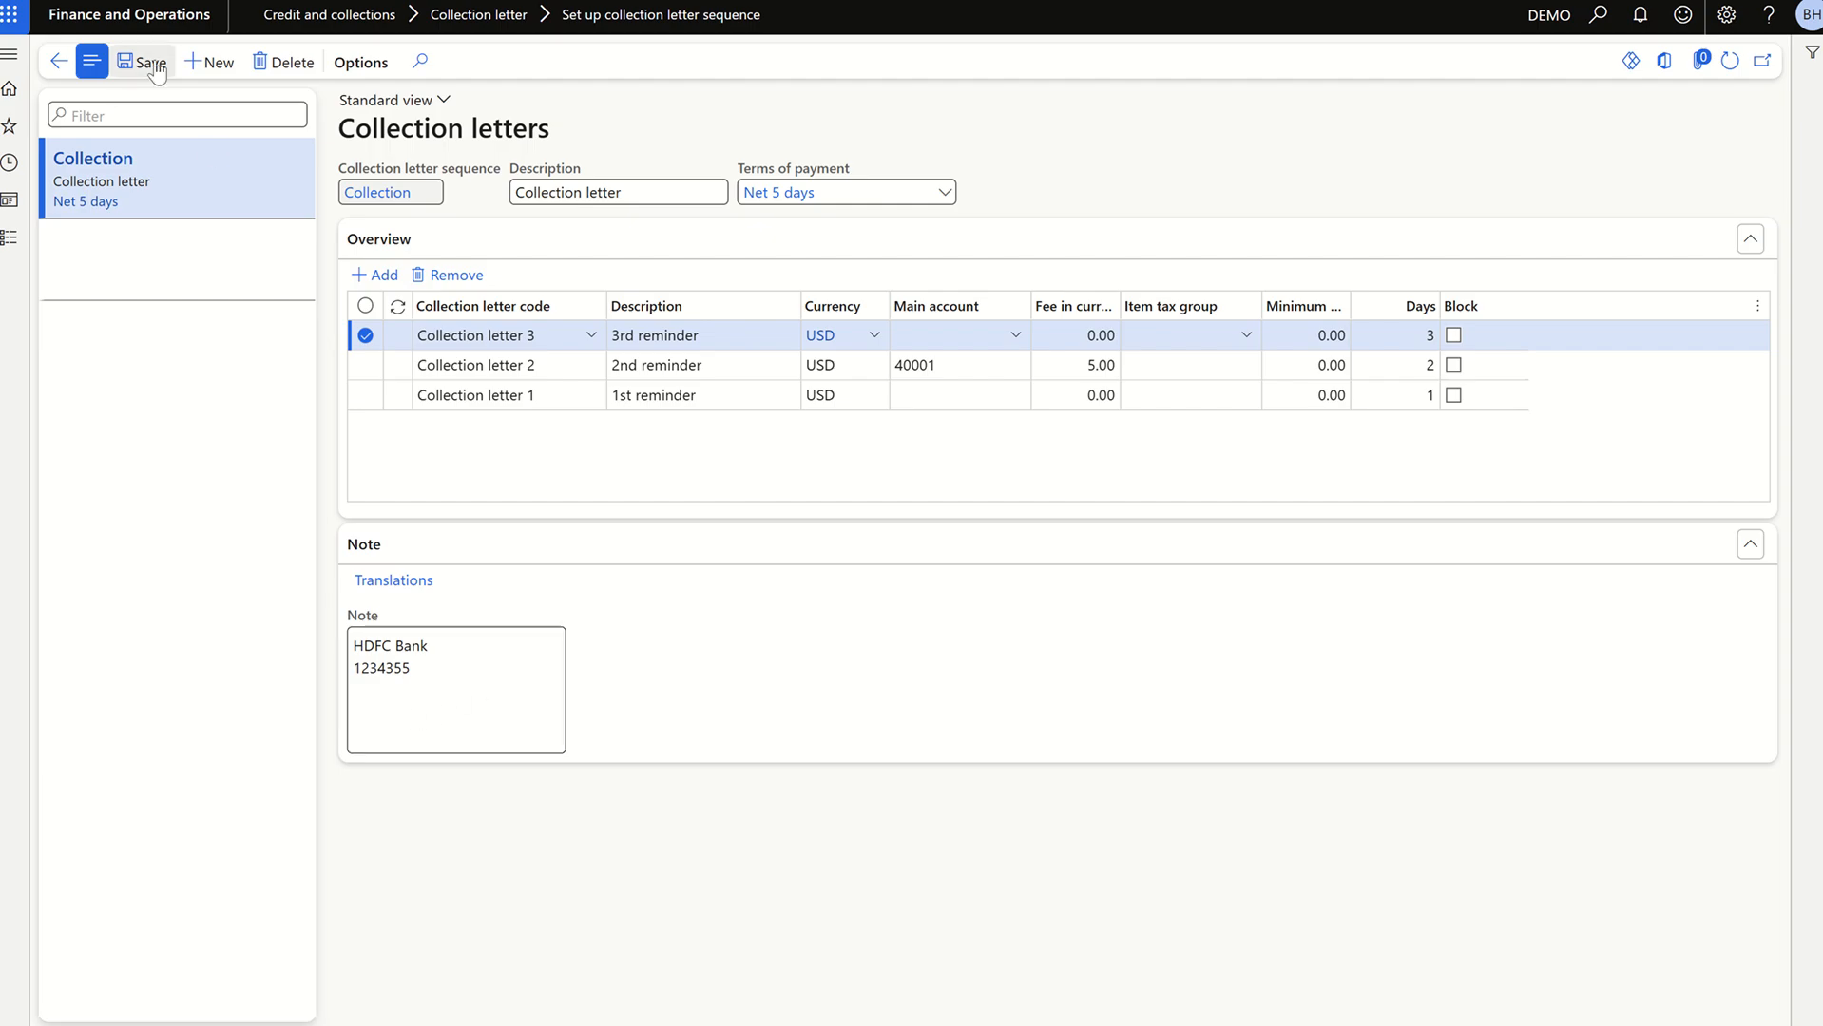
- Check the Excel planning sheet, then return and open the module navigation
{"action": "key", "text": "alt+Tab"}
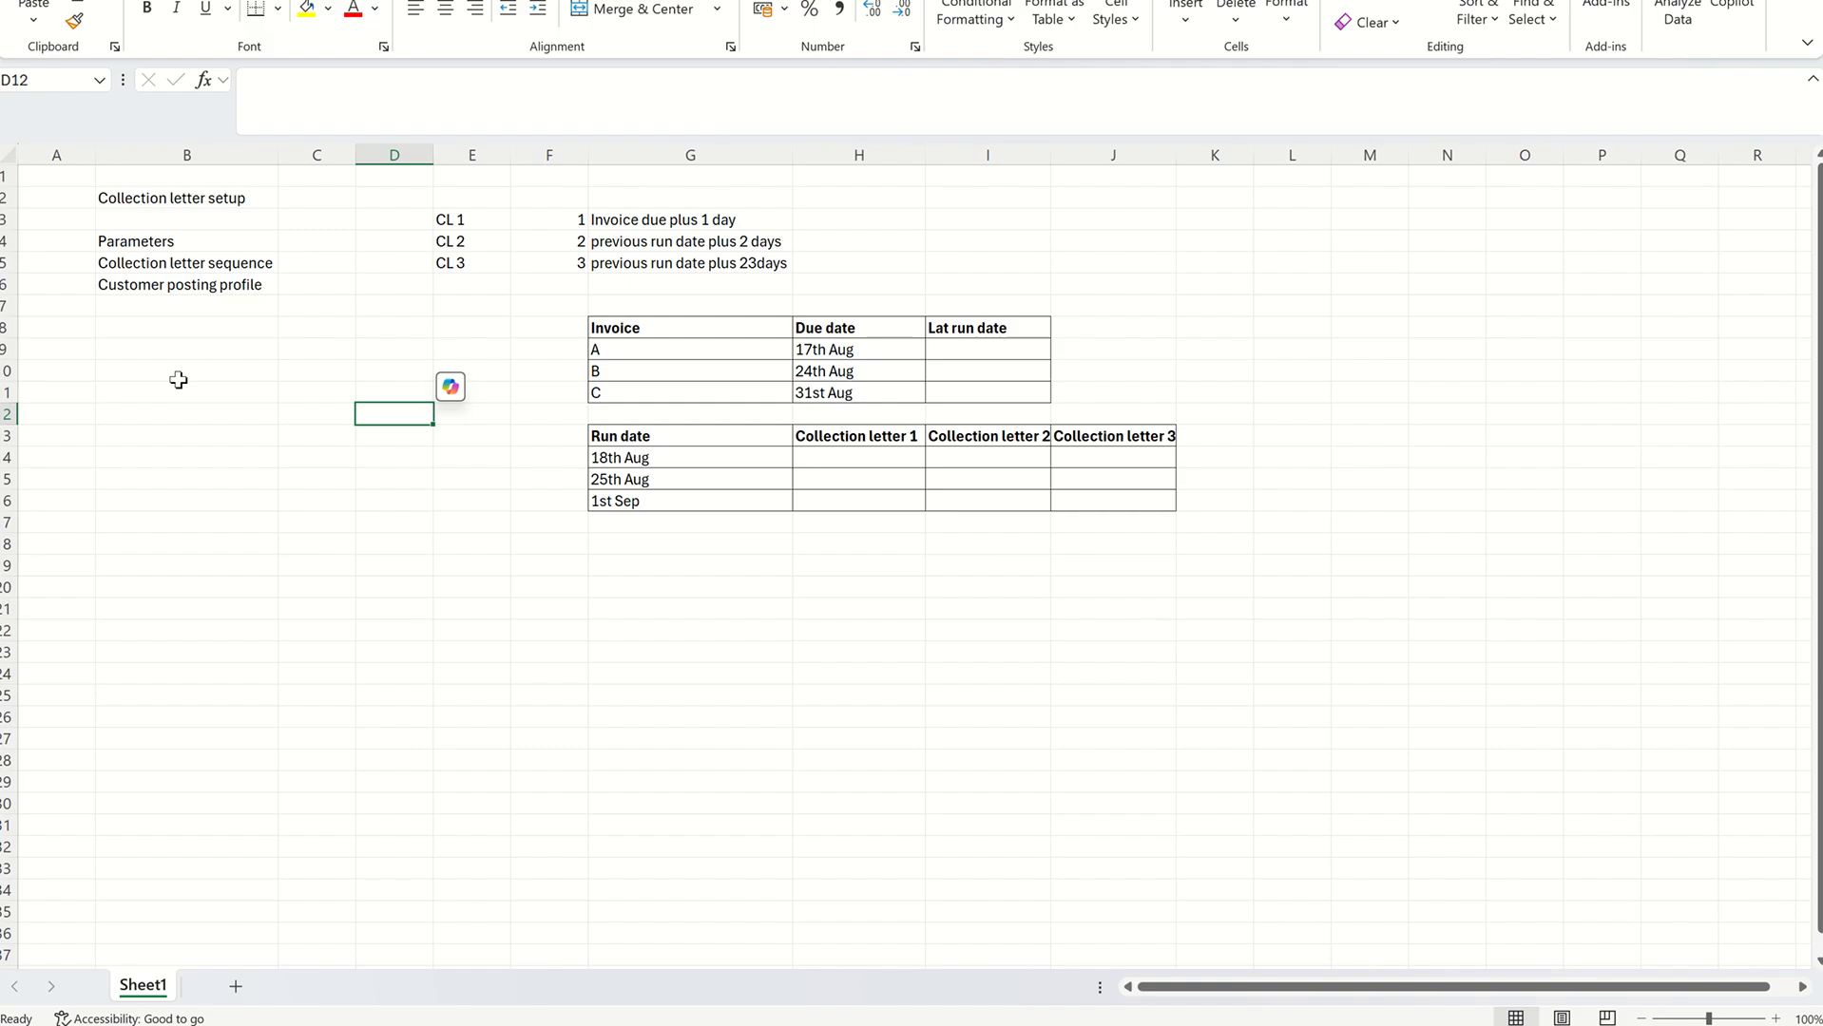
{"action": "key", "text": "alt+Tab"}
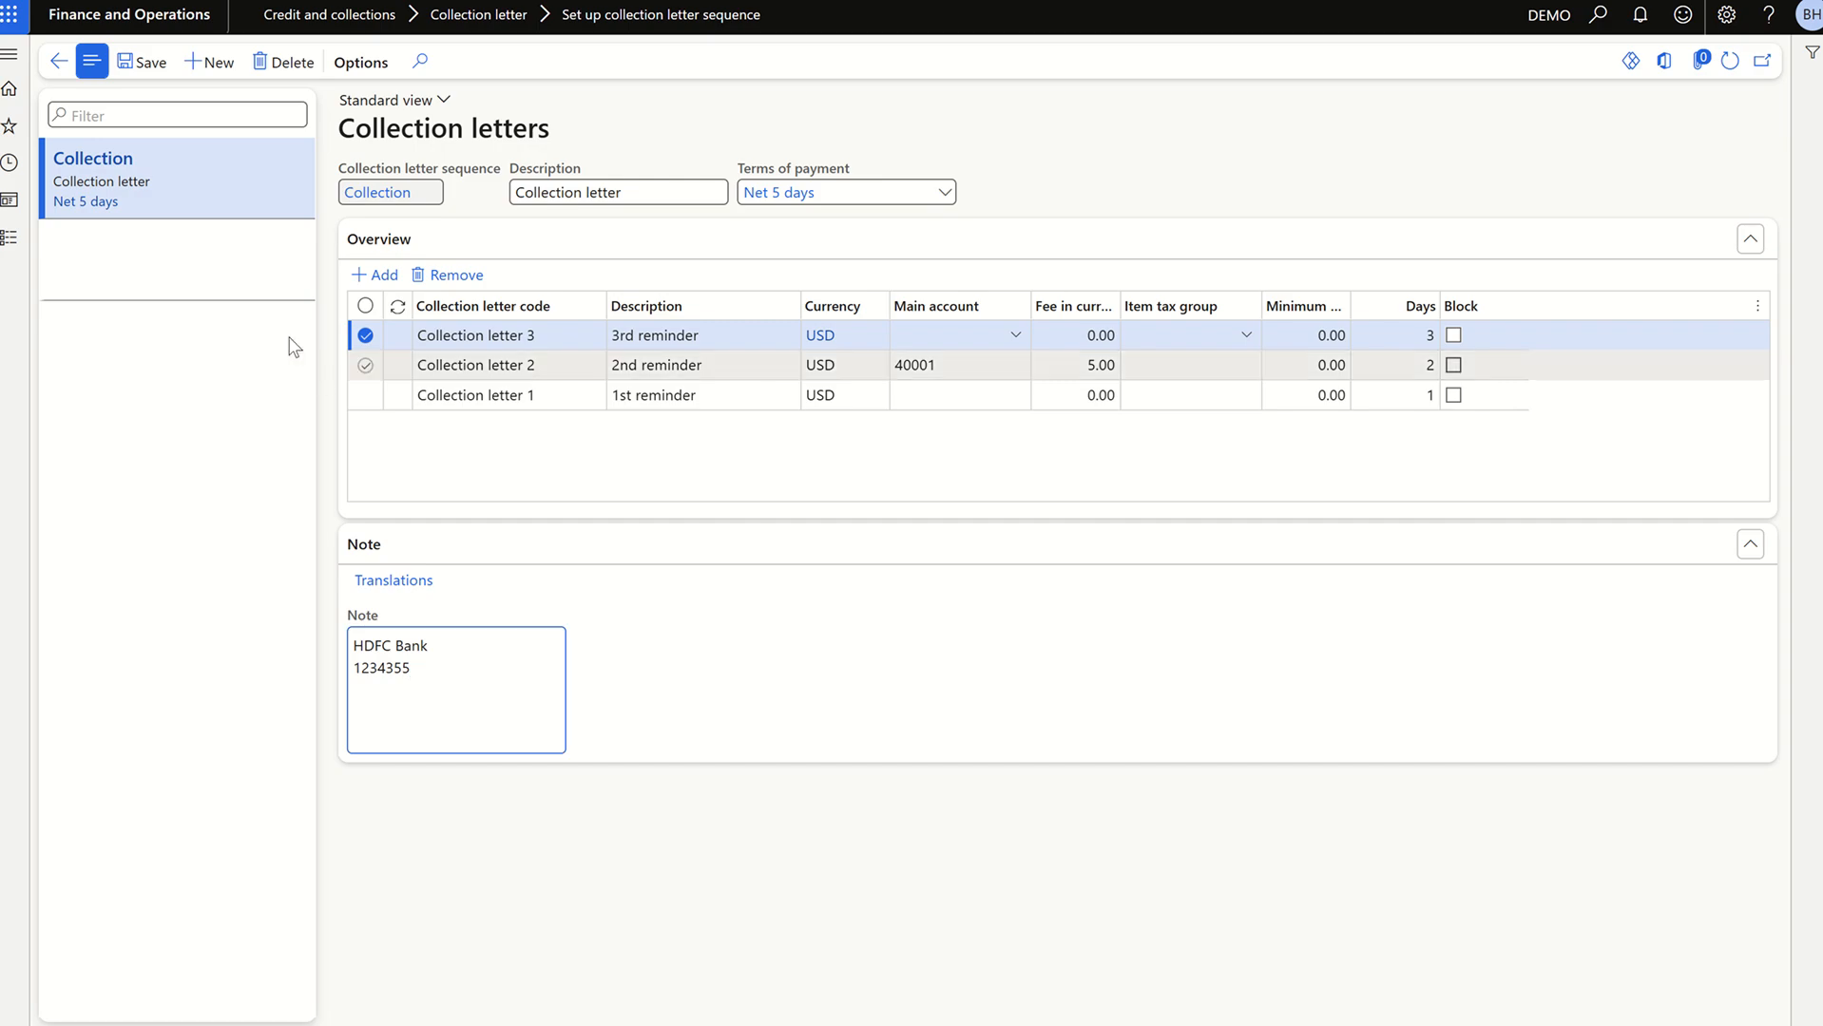
{"action": "left_click", "coordinate": [11, 238]}
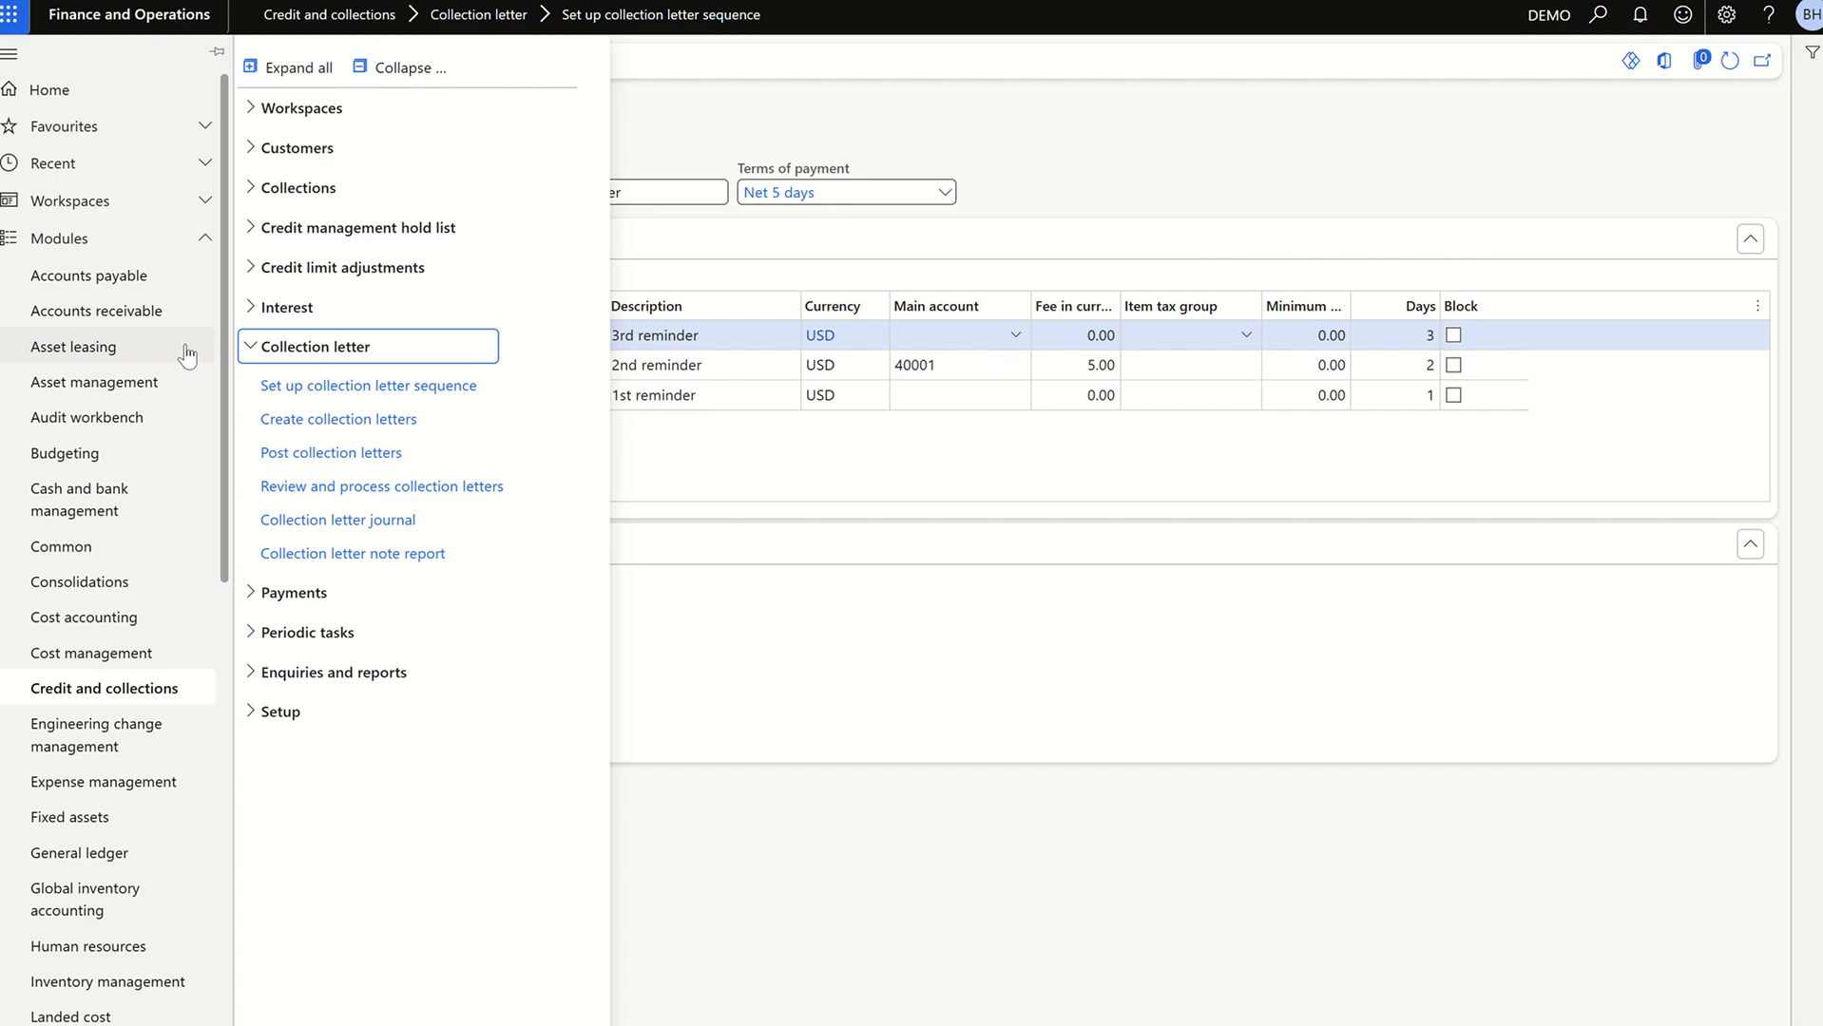
- Open Customer posting profiles under Credit and collections > Setup
{"action": "scroll", "coordinate": [187, 354], "scroll_direction": "down", "scroll_amount": 3}
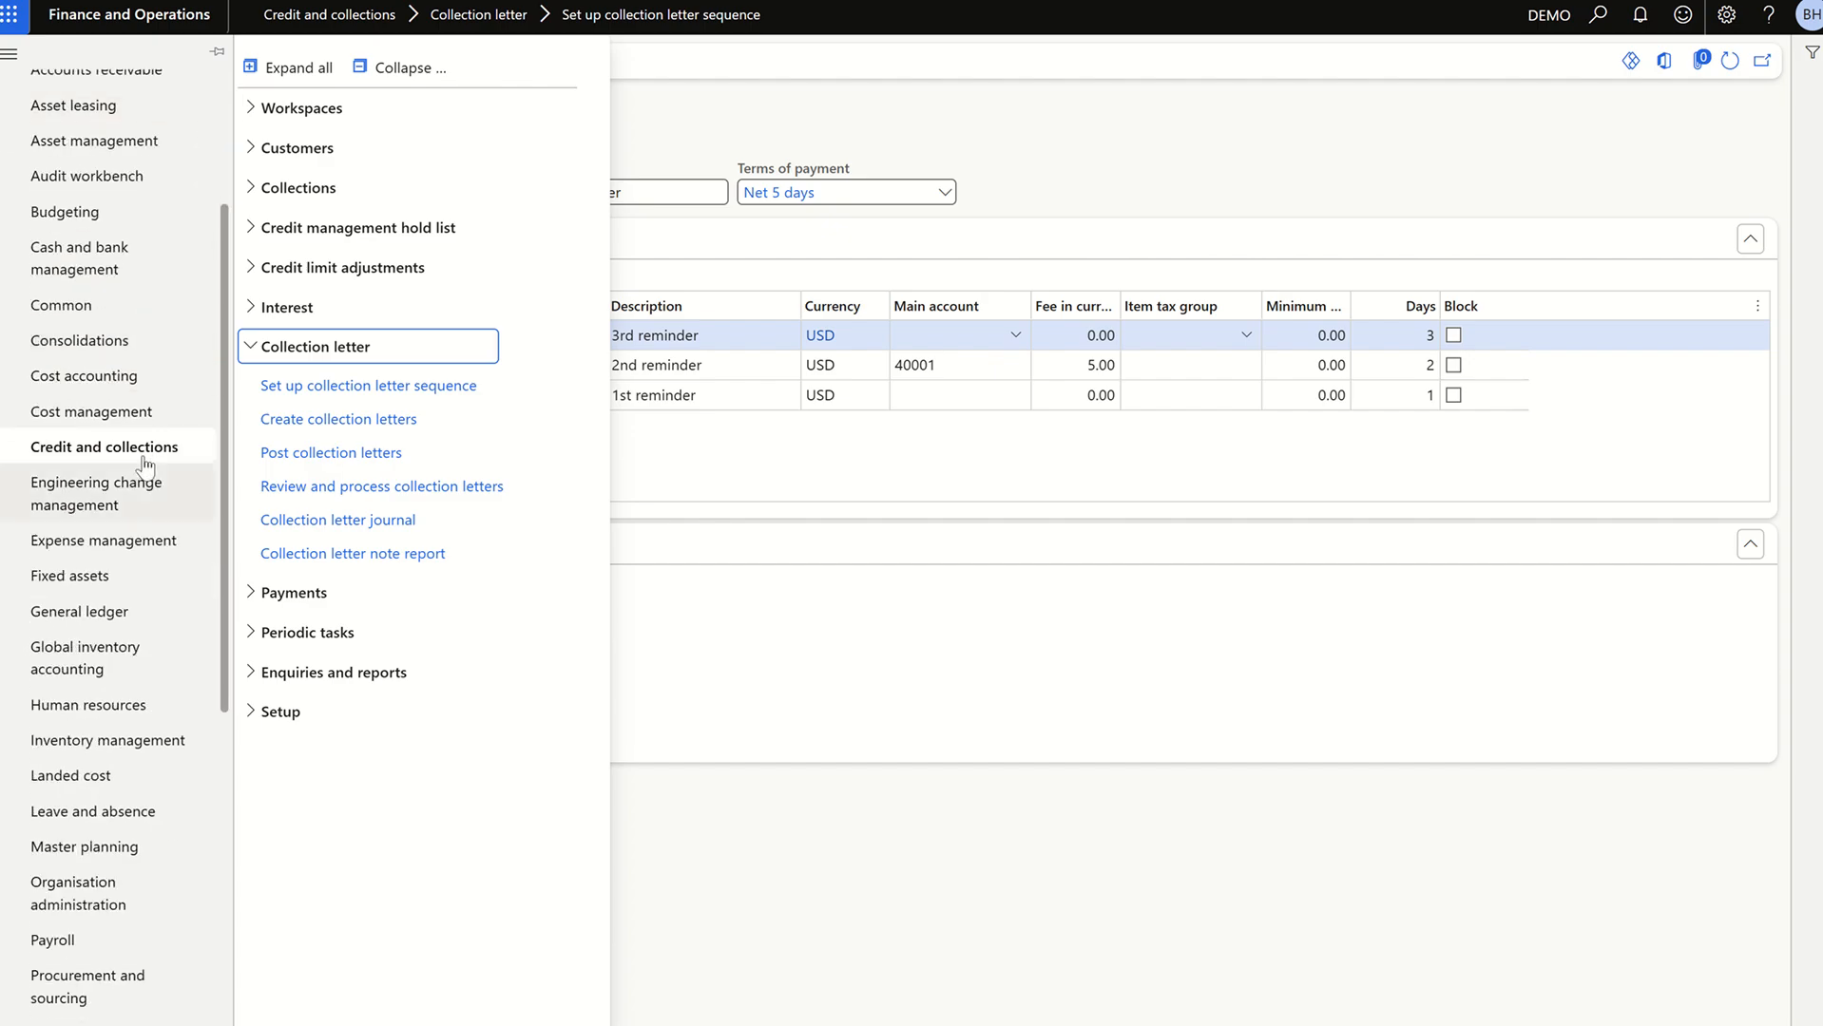
{"action": "left_click", "coordinate": [300, 155]}
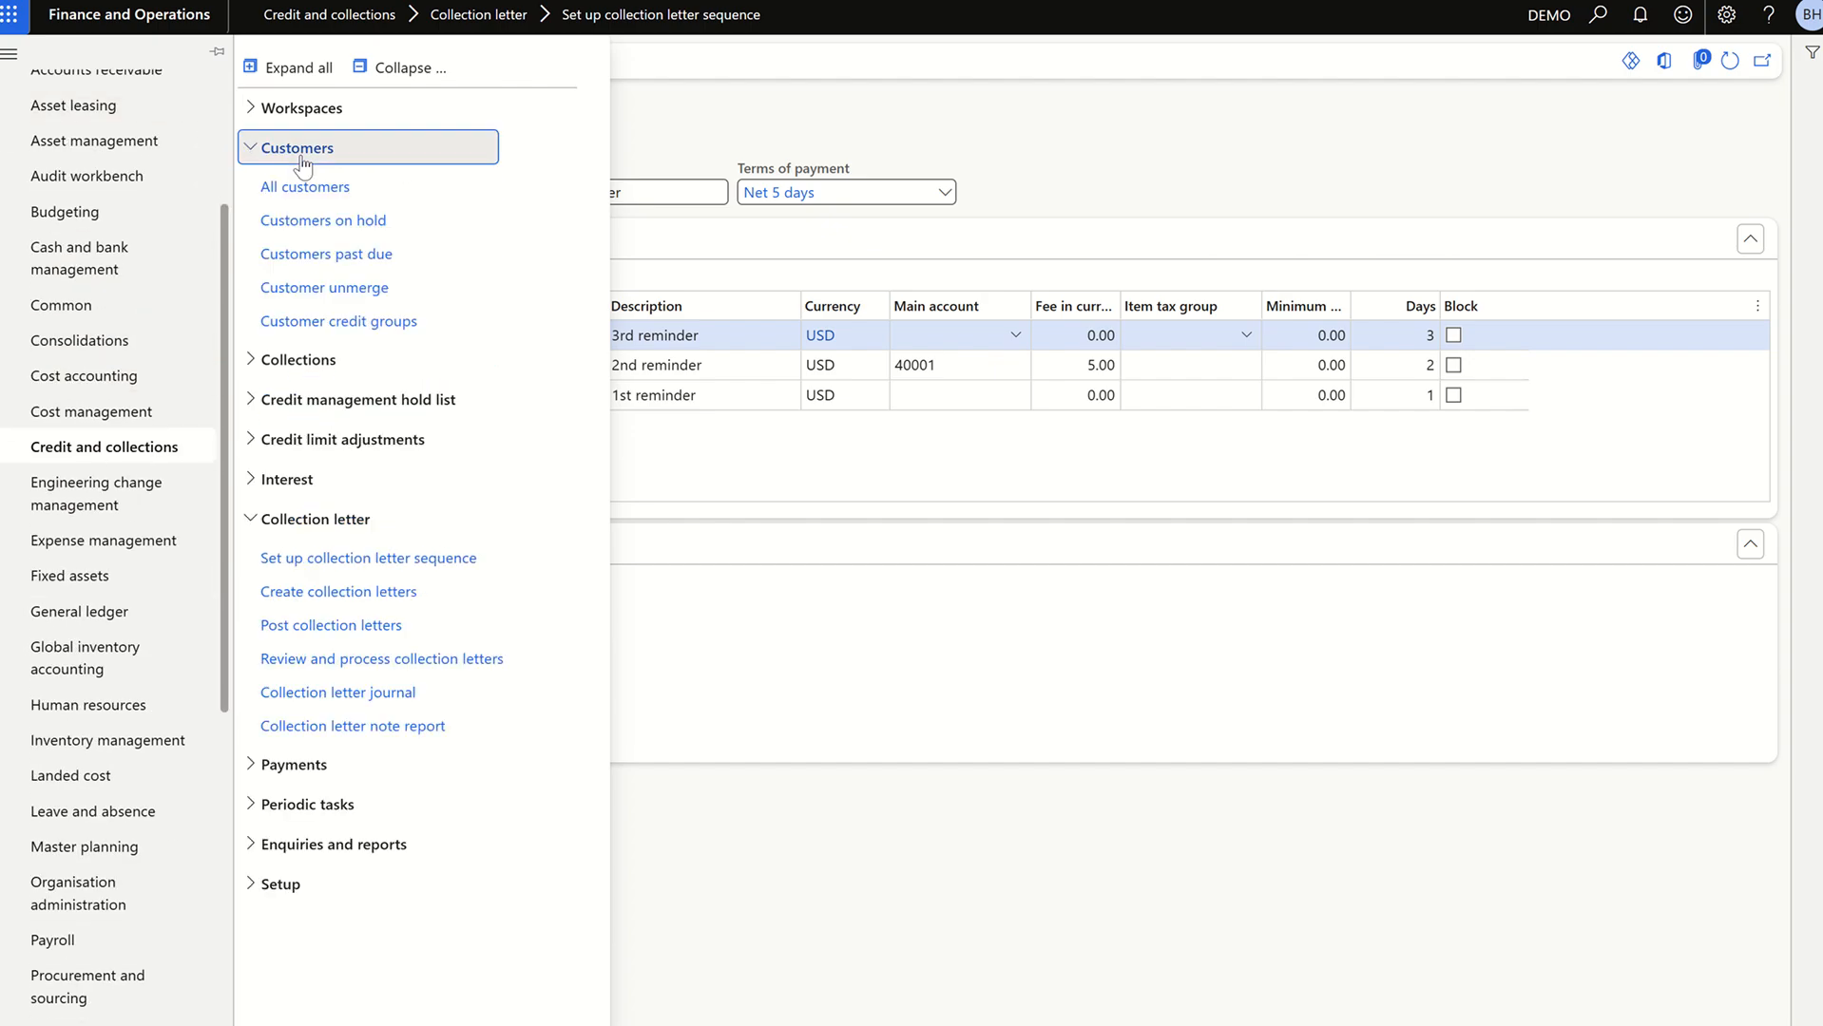
{"action": "left_click", "coordinate": [301, 155]}
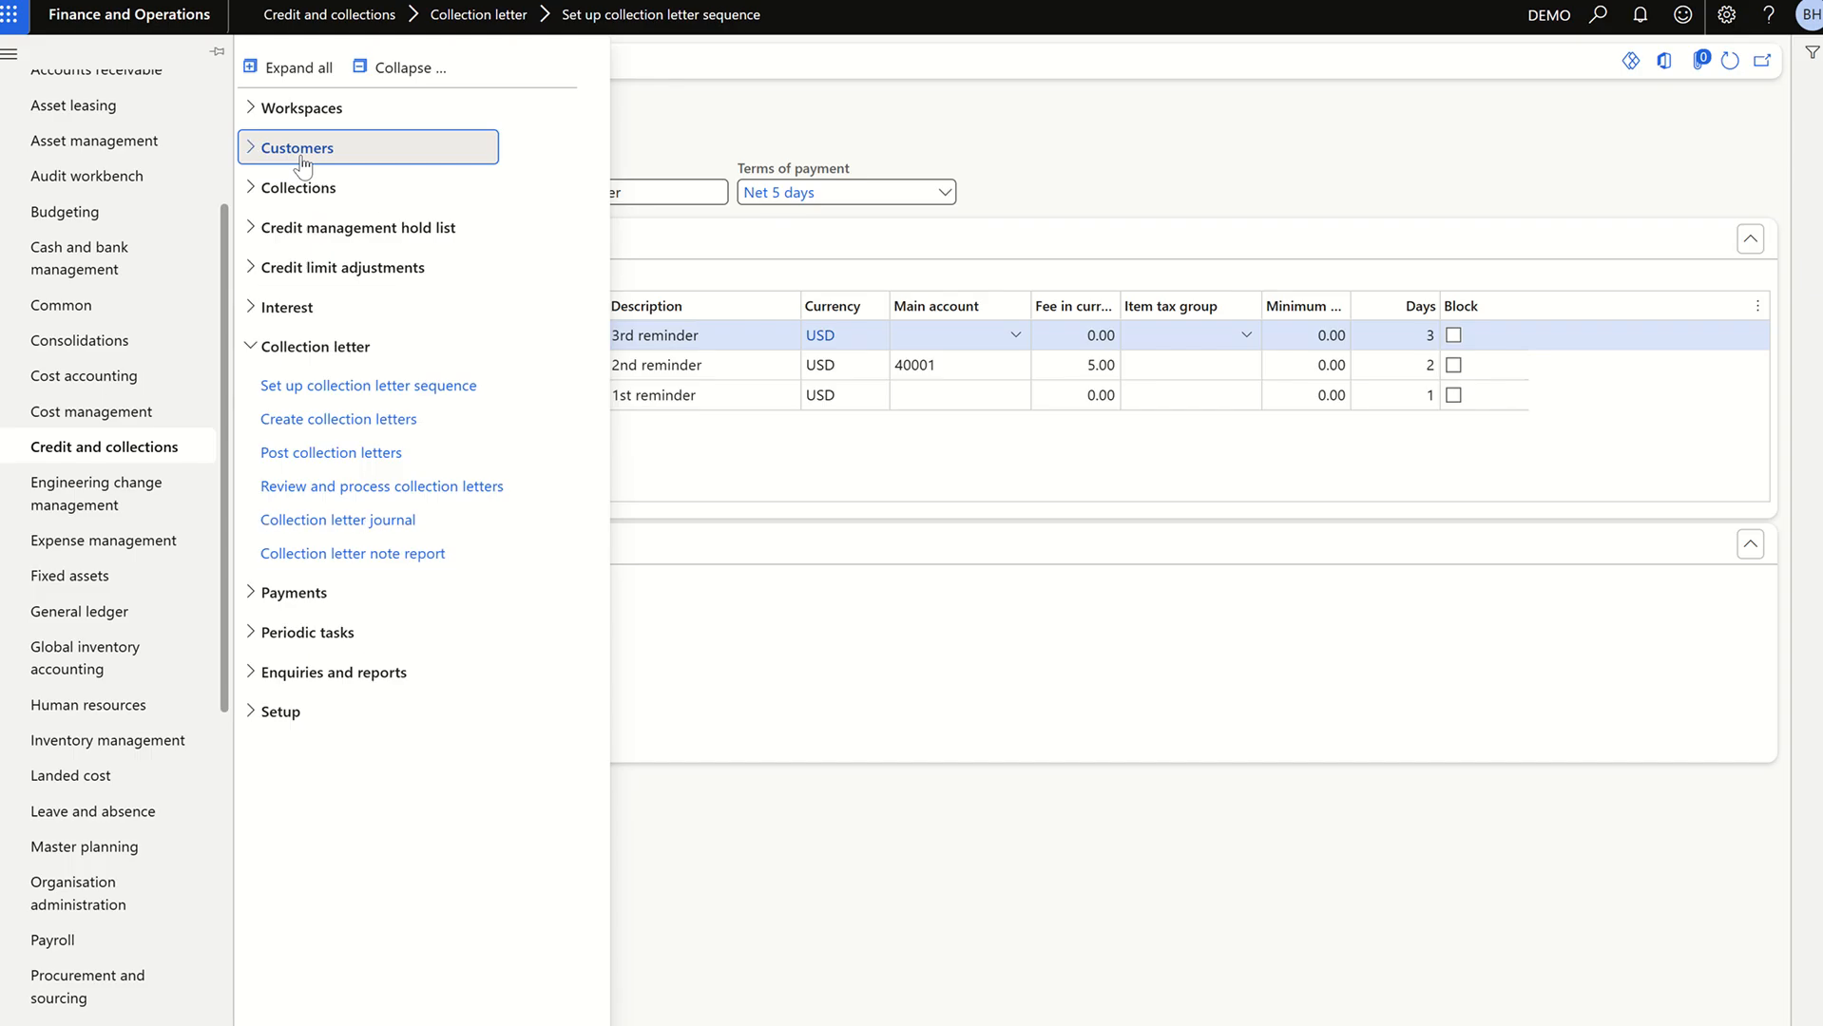
{"action": "left_click", "coordinate": [298, 721]}
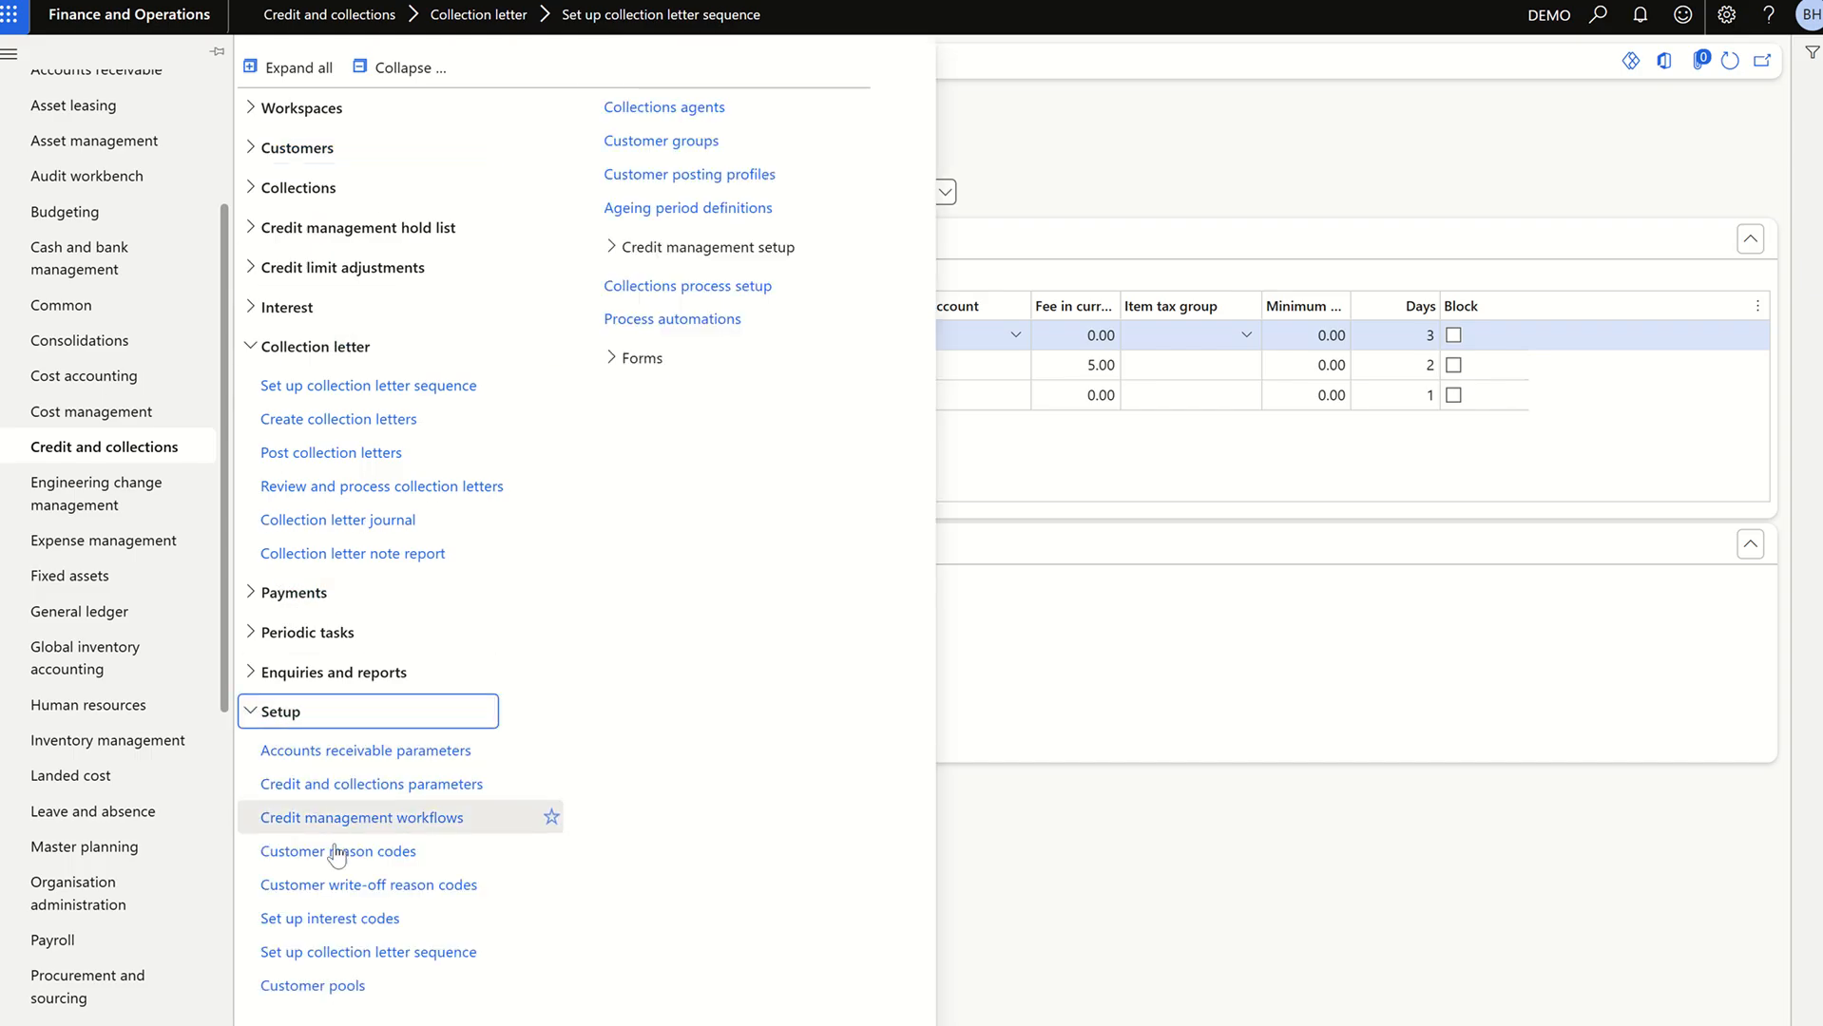
{"action": "left_click", "coordinate": [667, 175]}
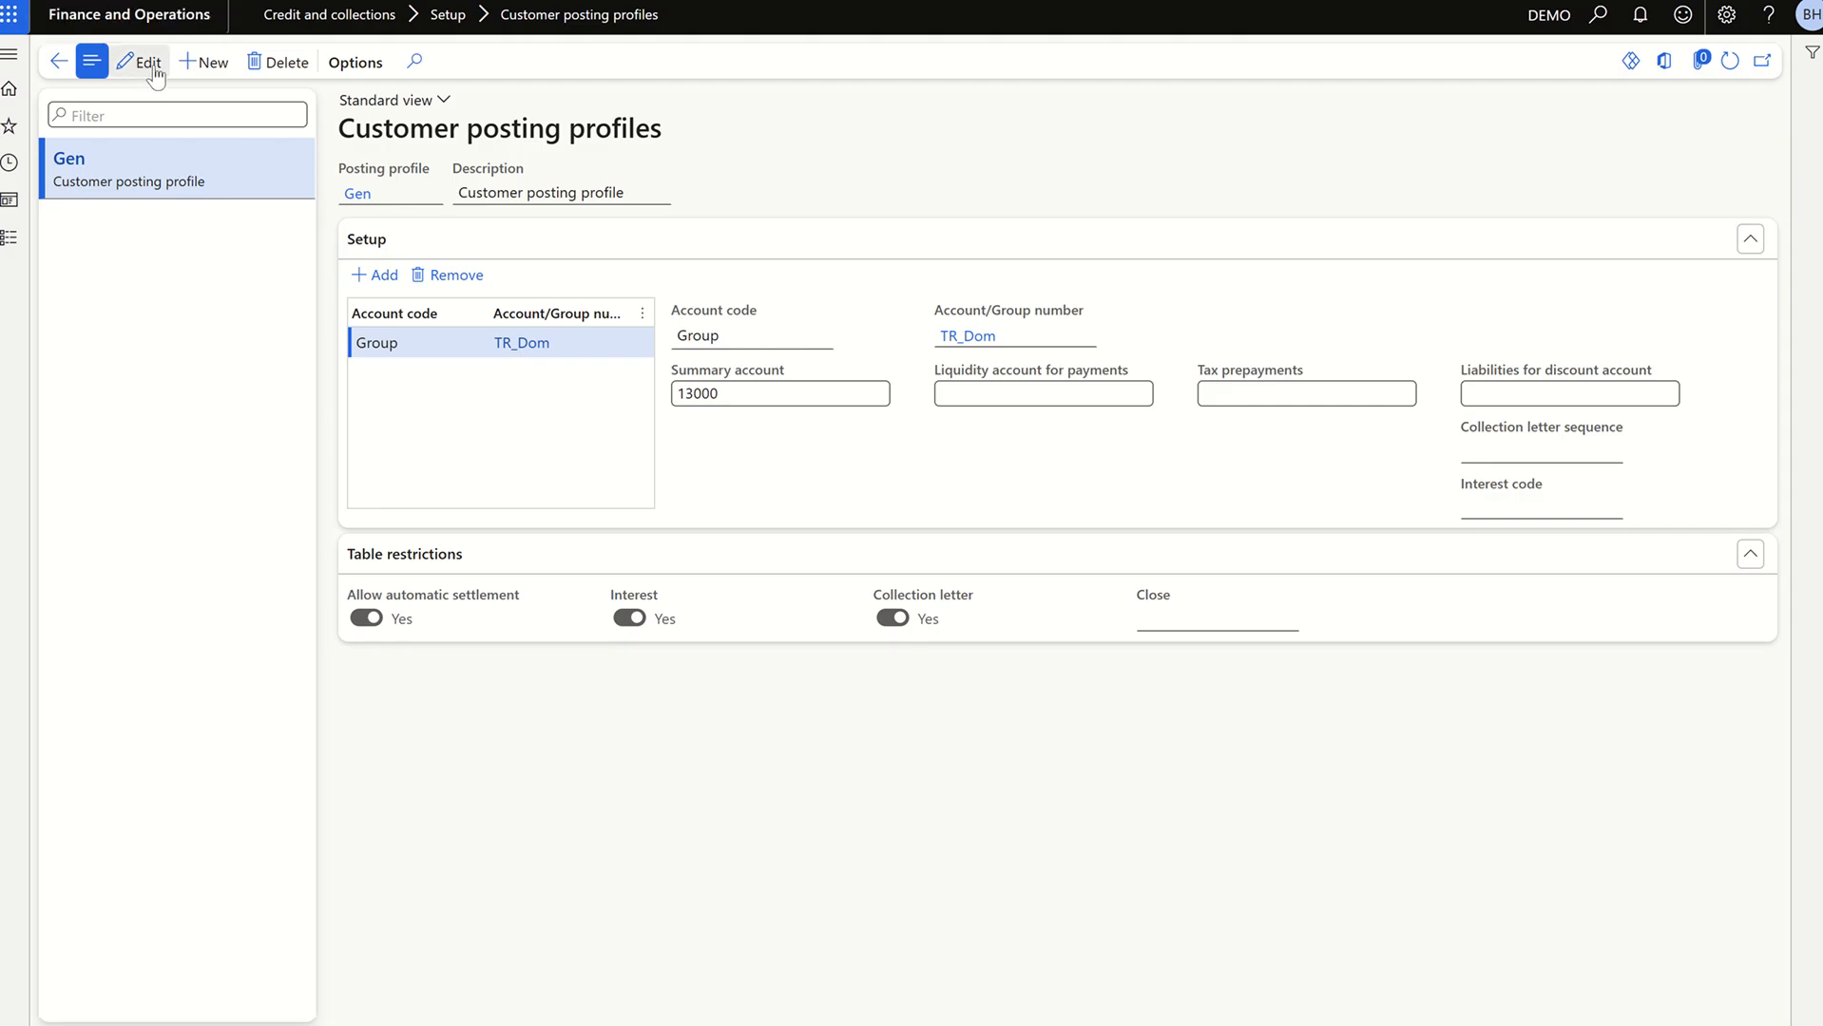
- Assign the Collection letter sequence to the Gen customer posting profile and save it
{"action": "key", "text": "F2"}
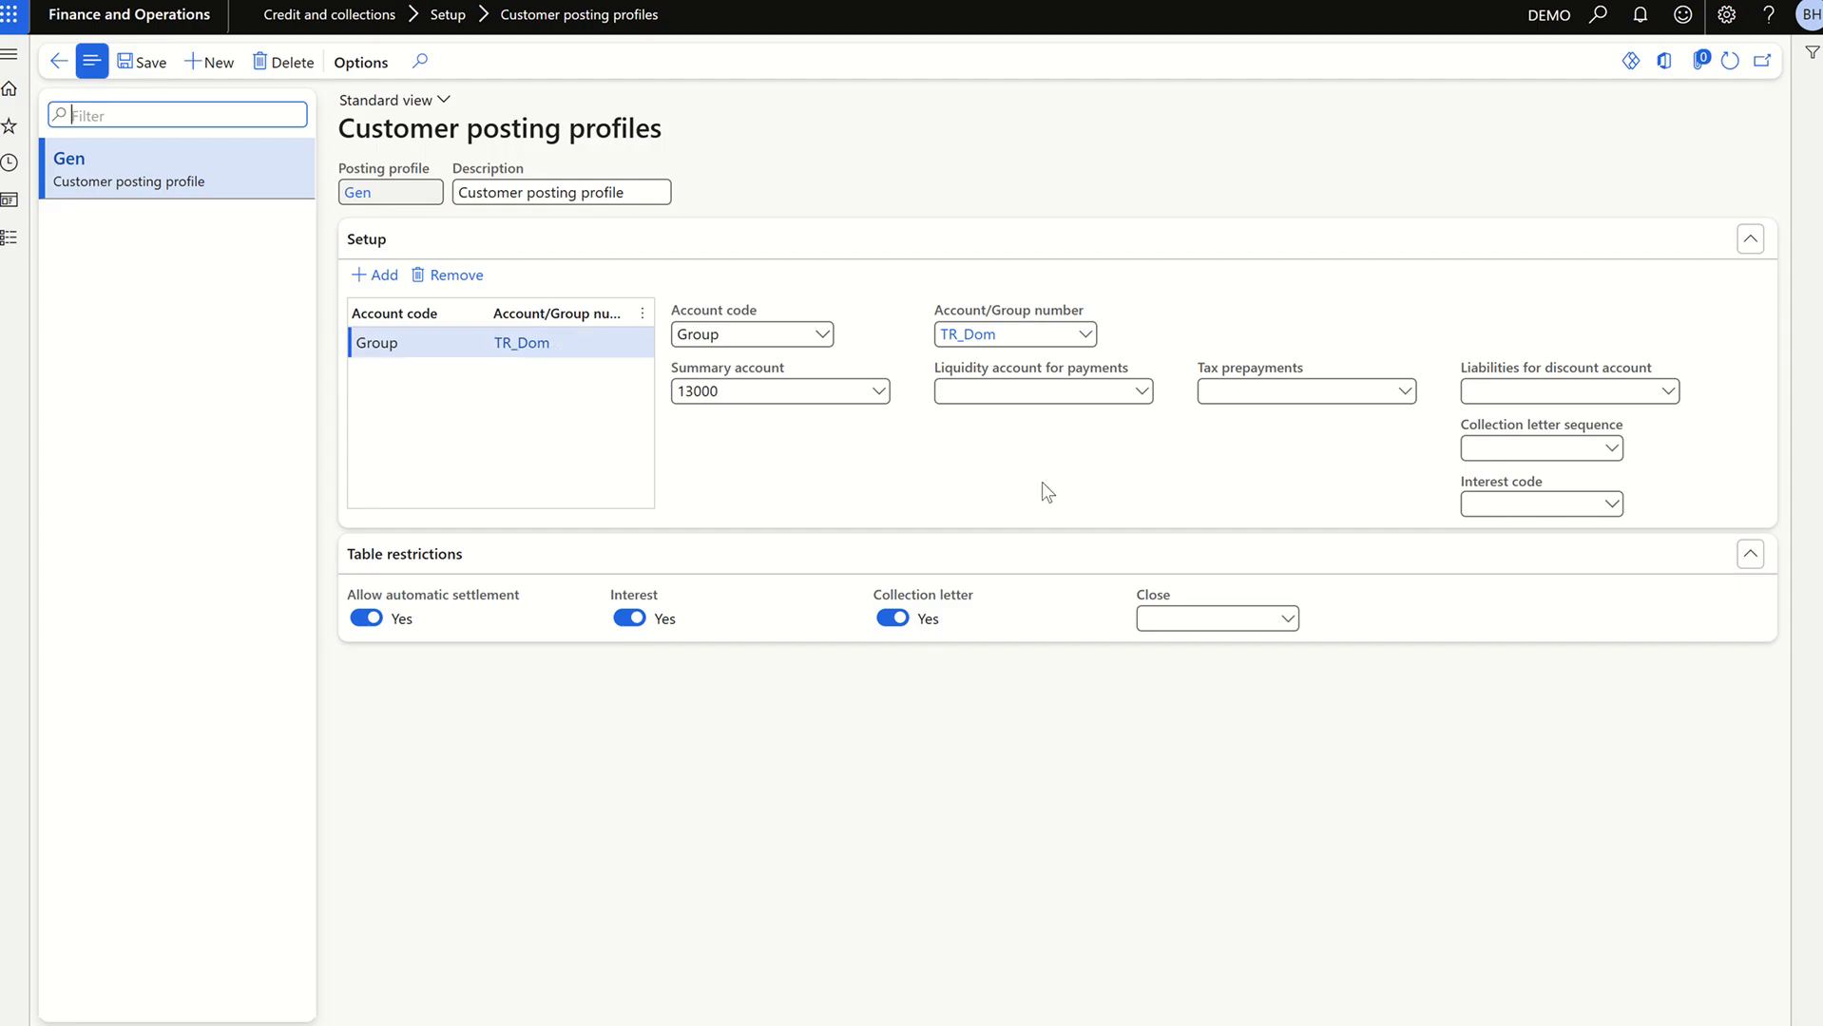
{"action": "left_click", "coordinate": [1614, 460]}
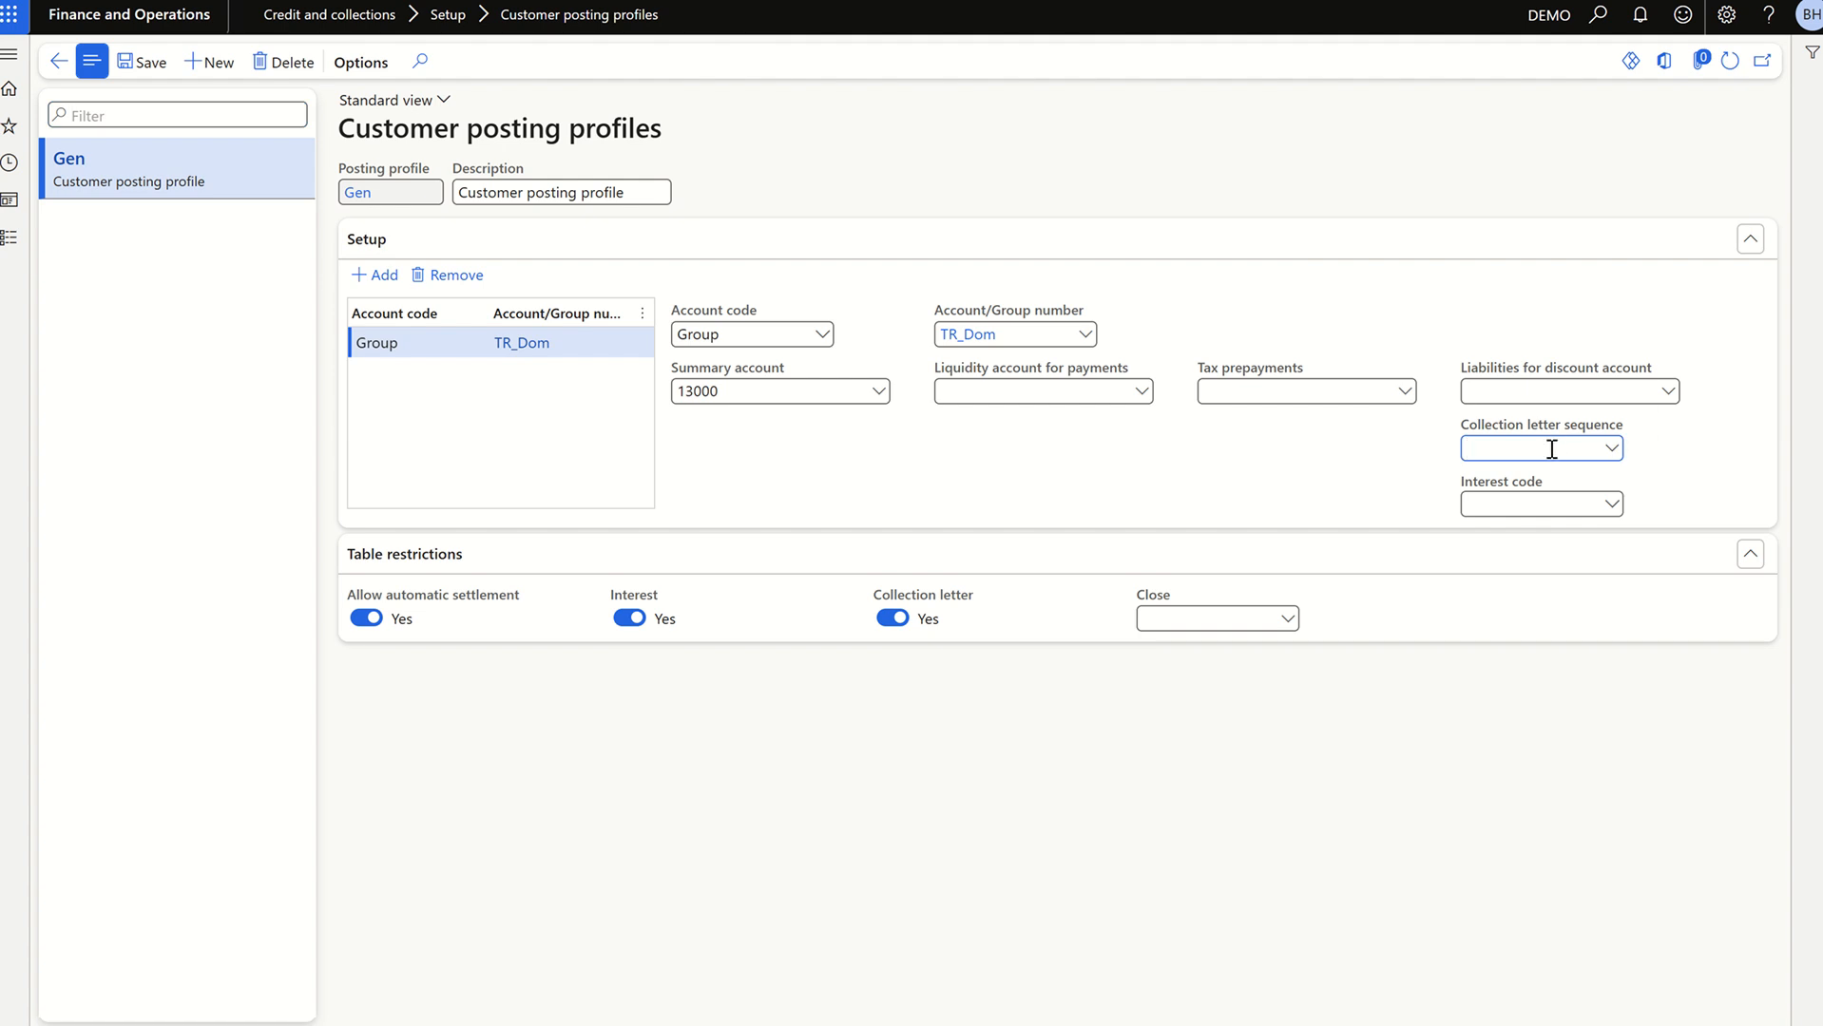
{"action": "left_click", "coordinate": [1613, 450]}
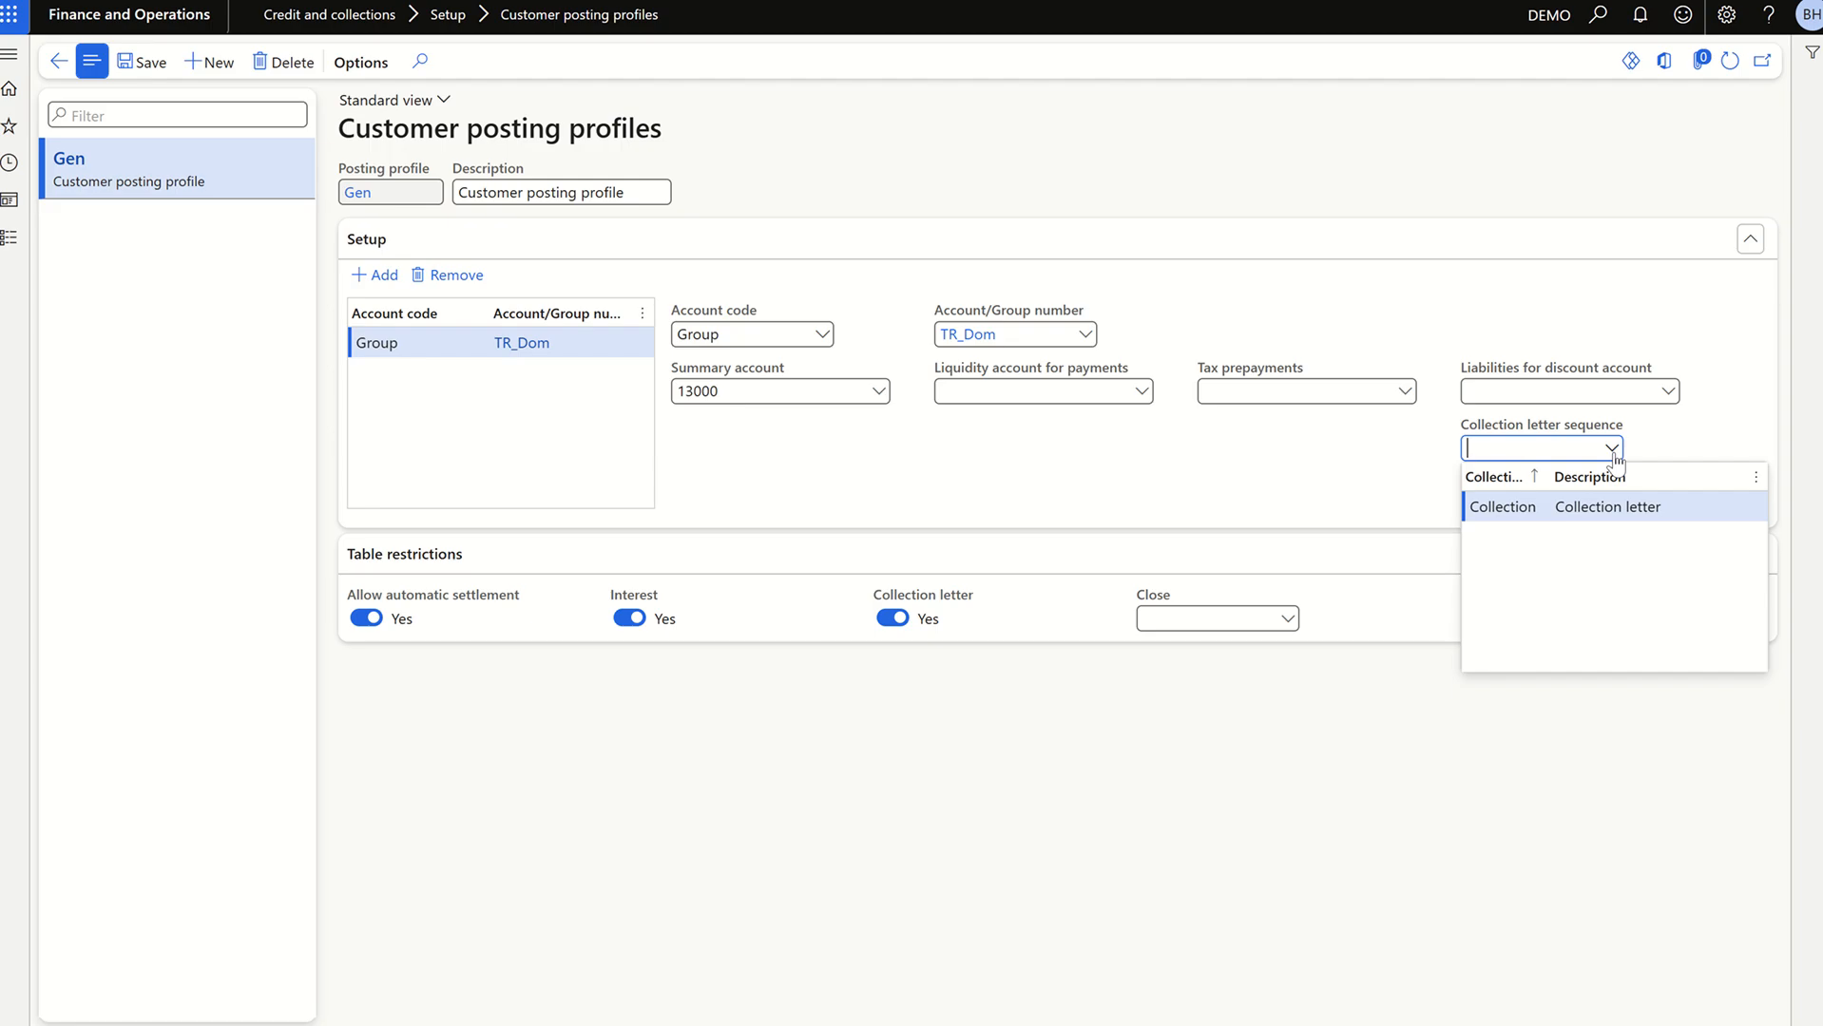
{"action": "left_click", "coordinate": [1563, 510]}
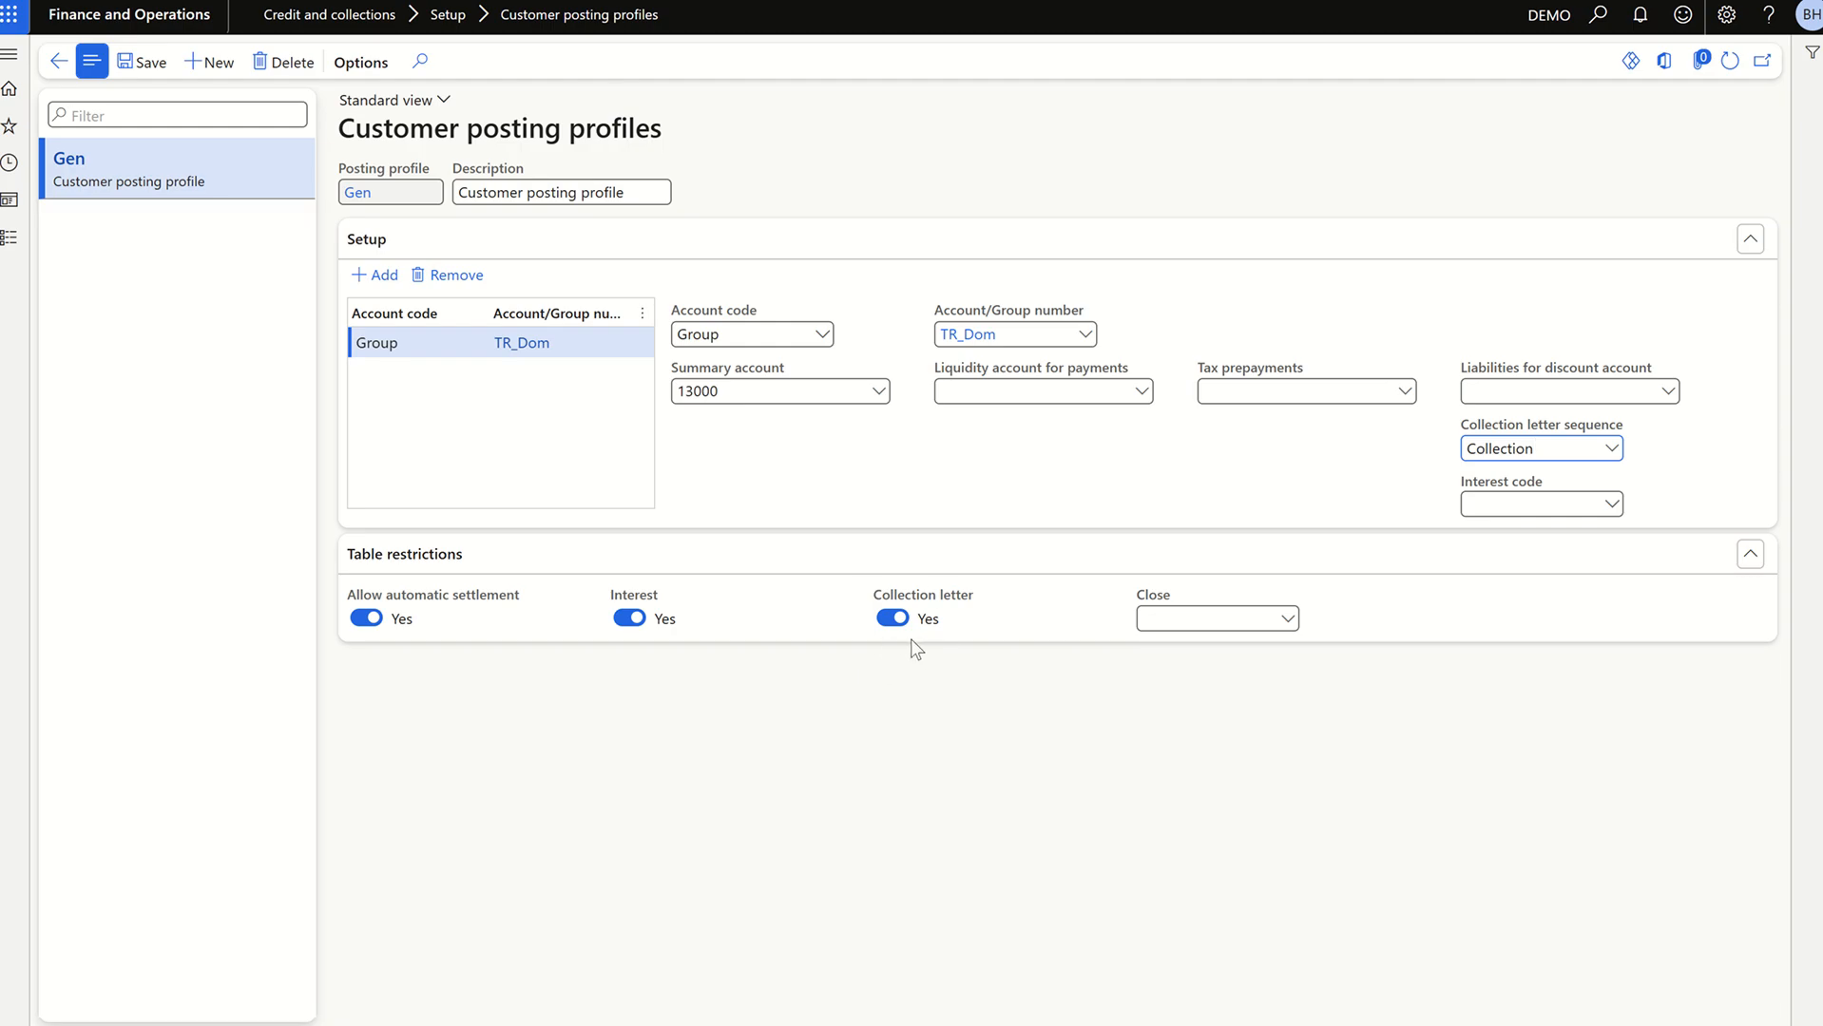
{"action": "left_click", "coordinate": [148, 63]}
{"action": "key", "text": "alt+Tab"}
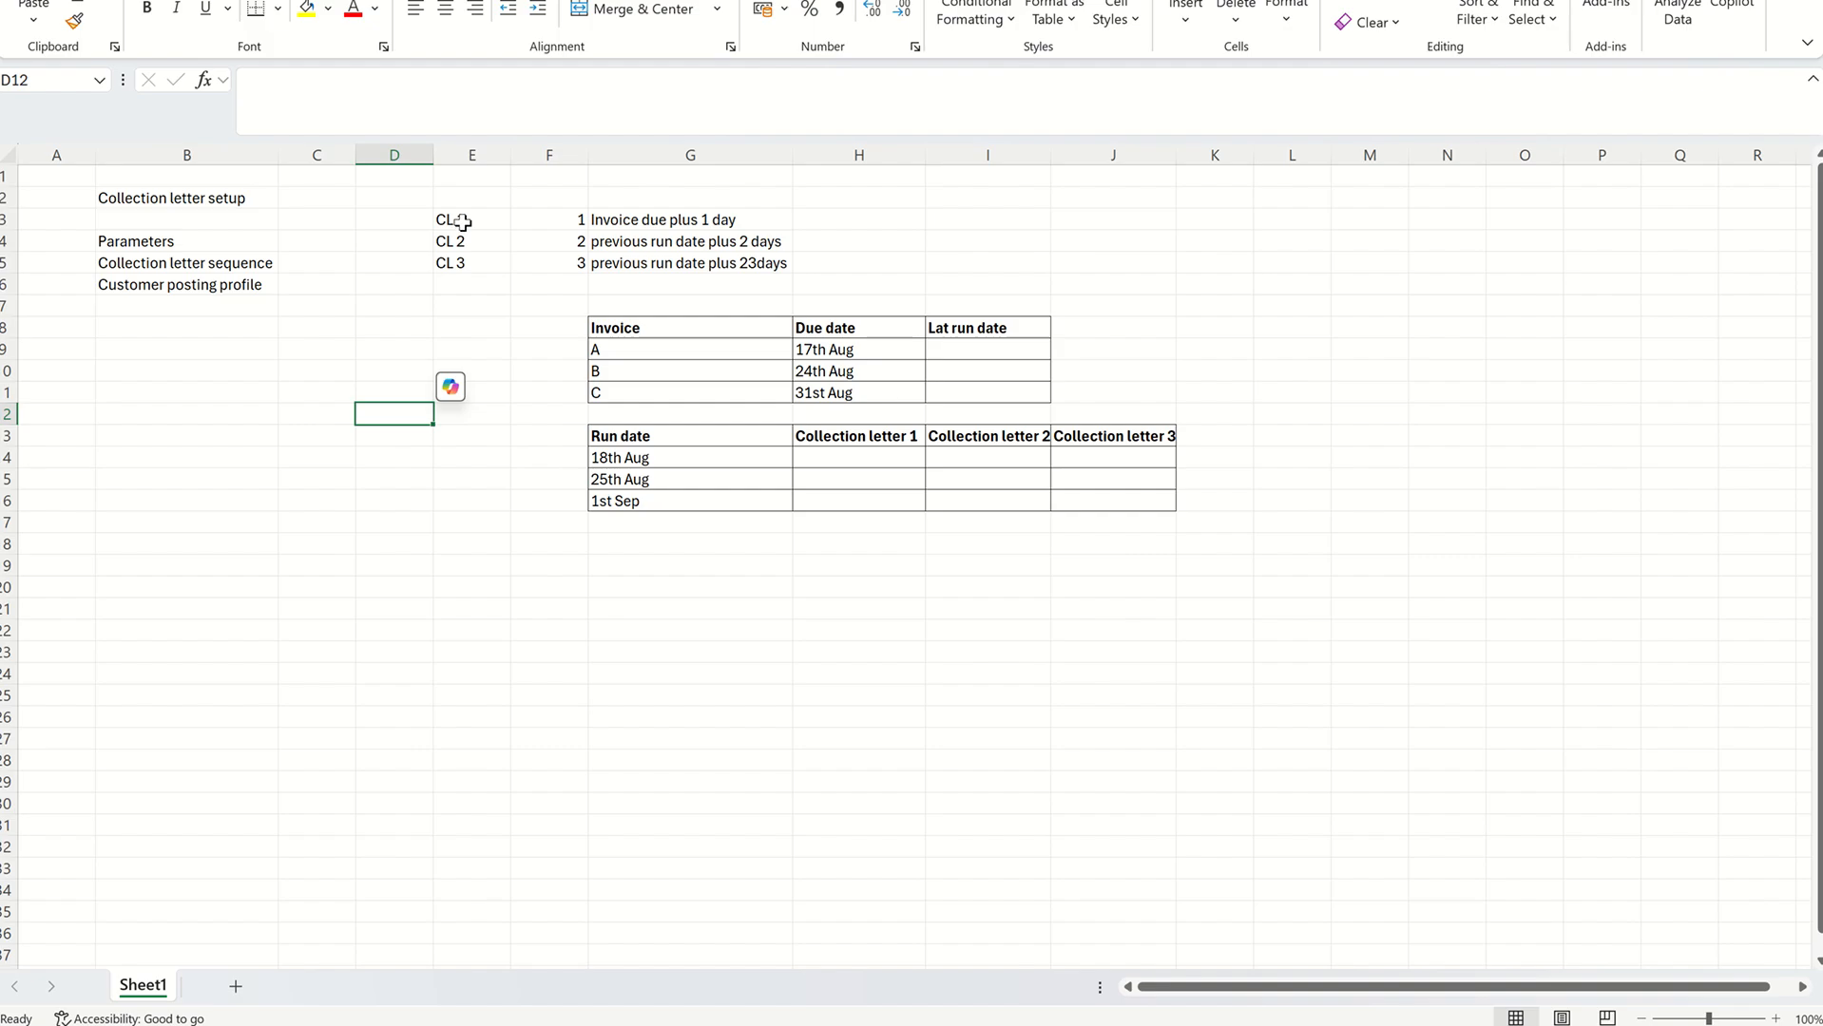
- Change the CL 3 sequence value in the Excel plan from 3 to 2
{"action": "left_click_drag", "start_coordinate": [464, 221], "coordinate": [474, 261]}
{"action": "left_click", "coordinate": [444, 324]}
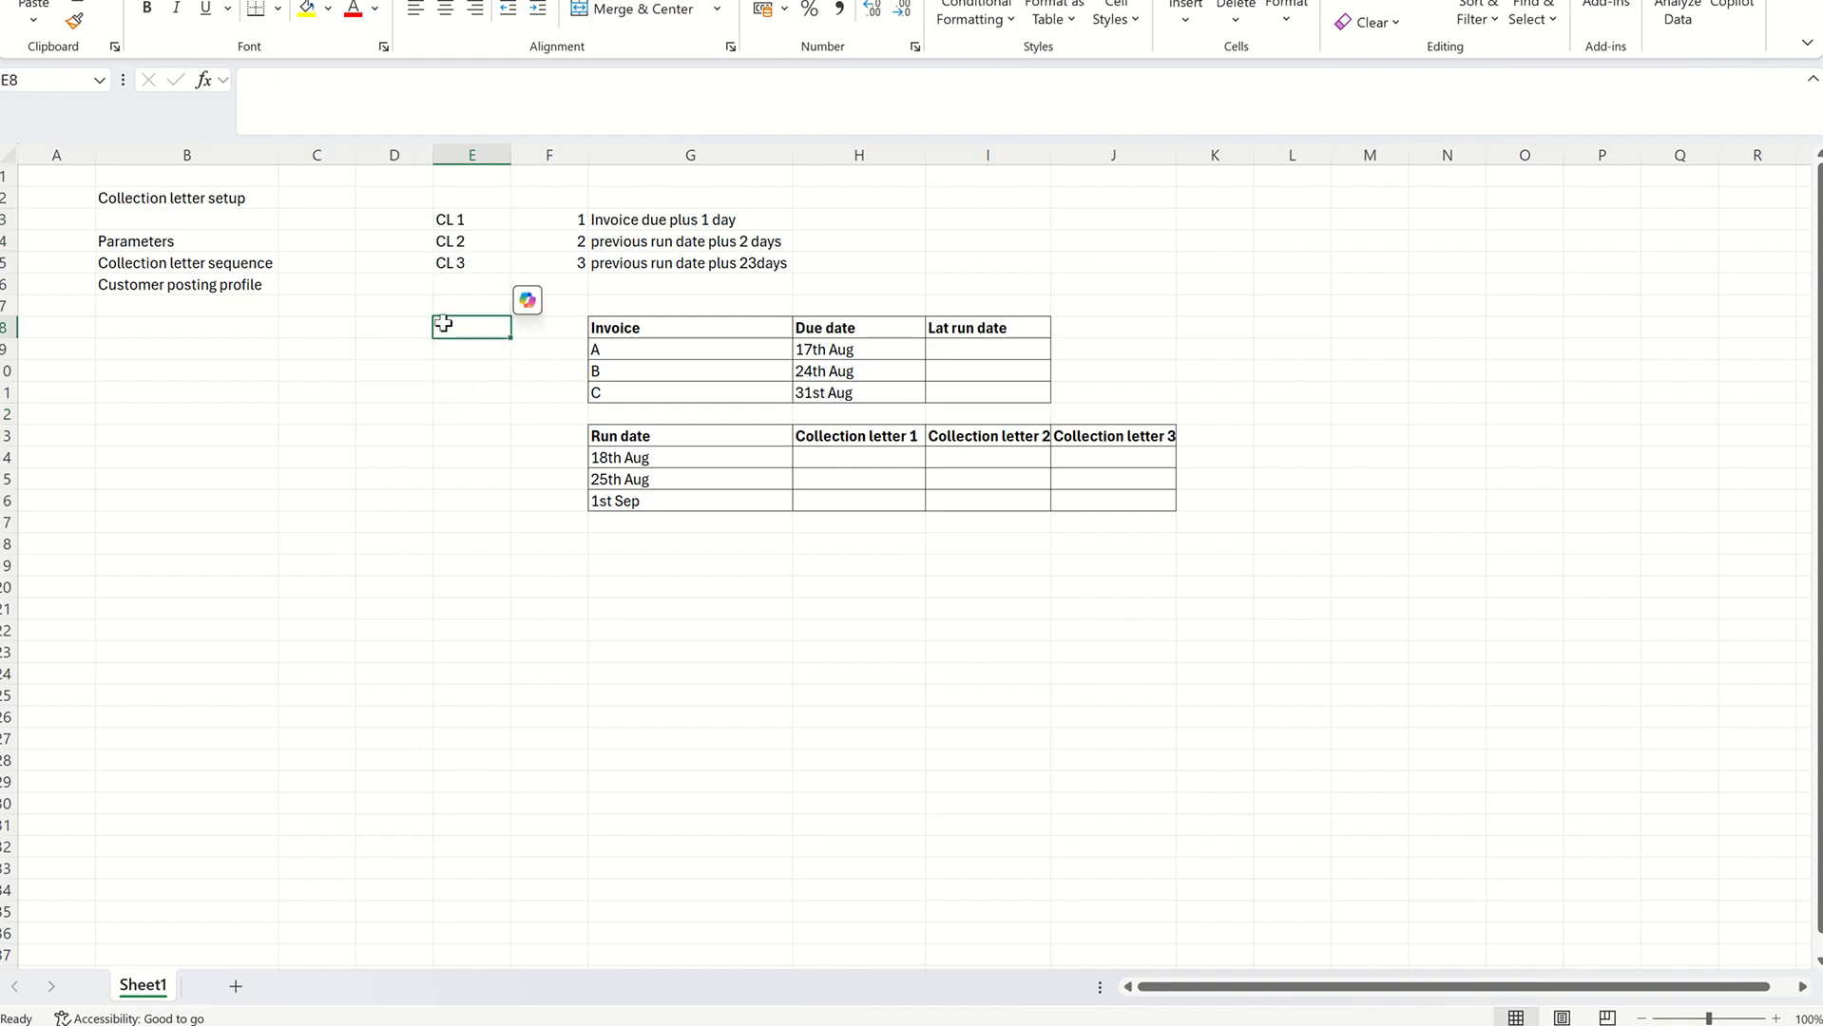
{"action": "left_click", "coordinate": [482, 221]}
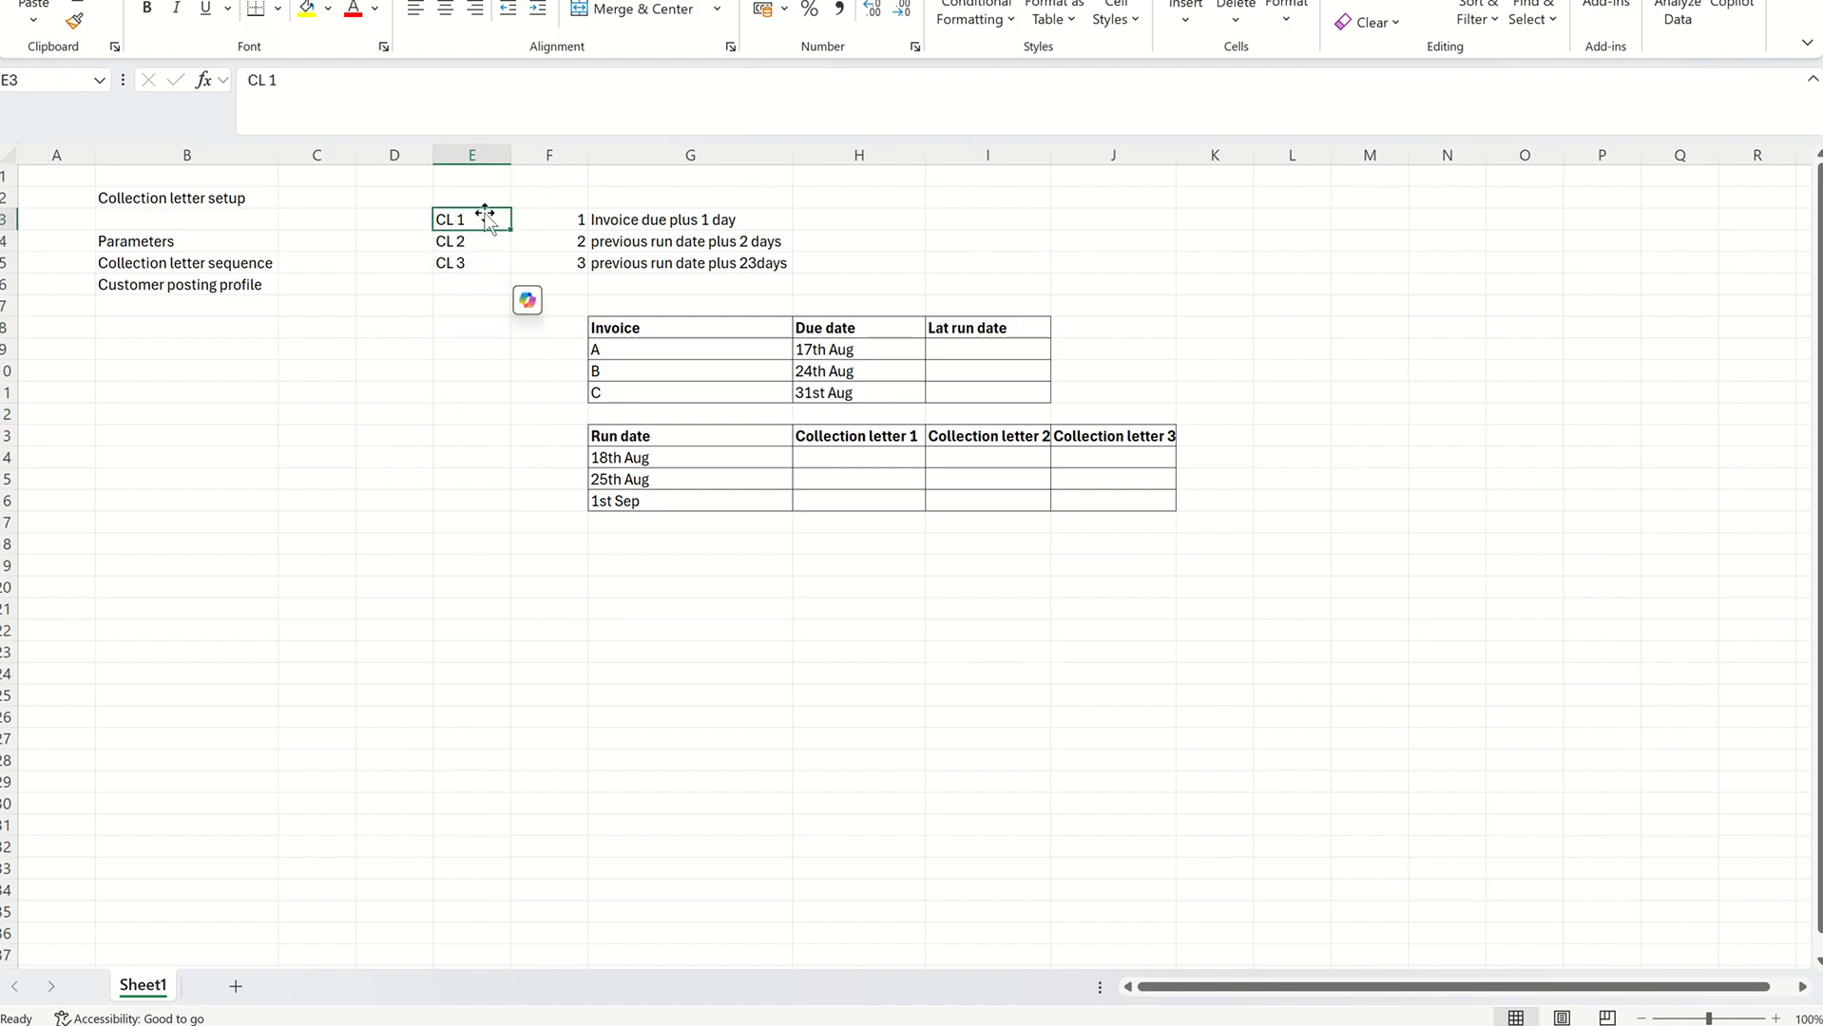
{"action": "left_click", "coordinate": [569, 228]}
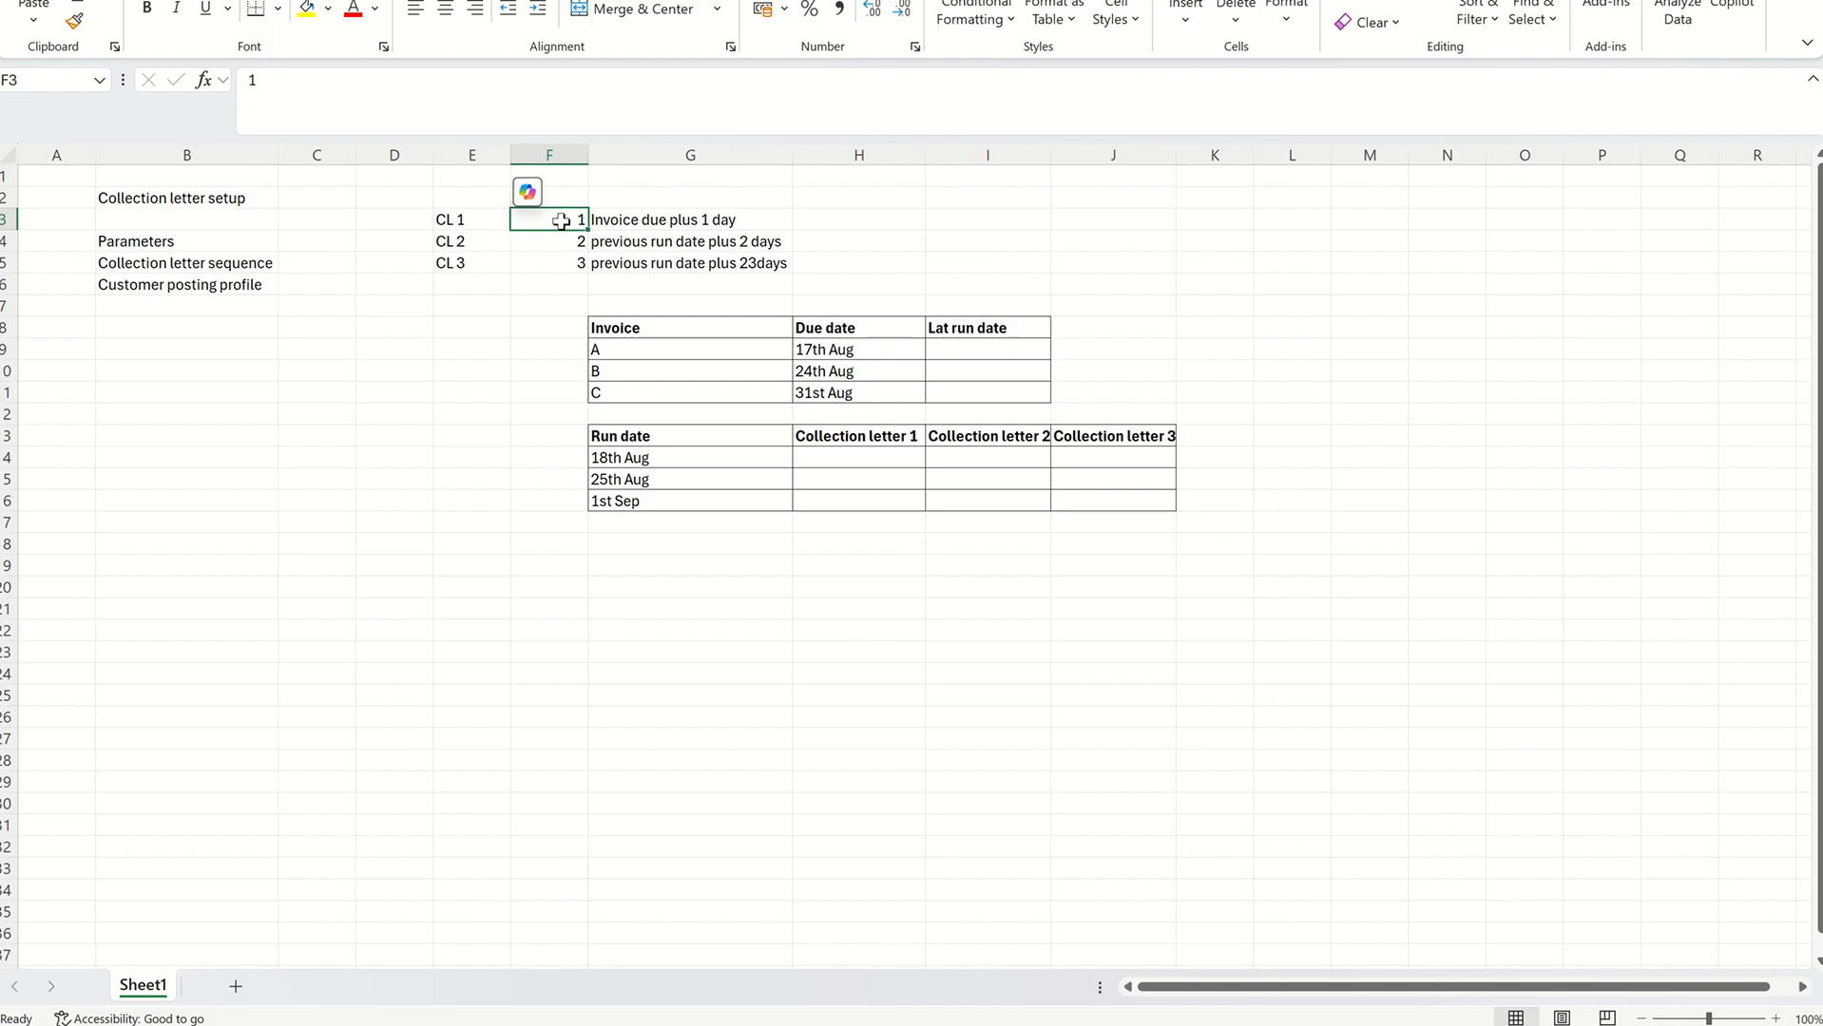
{"action": "left_click", "coordinate": [514, 251]}
{"action": "left_click", "coordinate": [541, 261]}
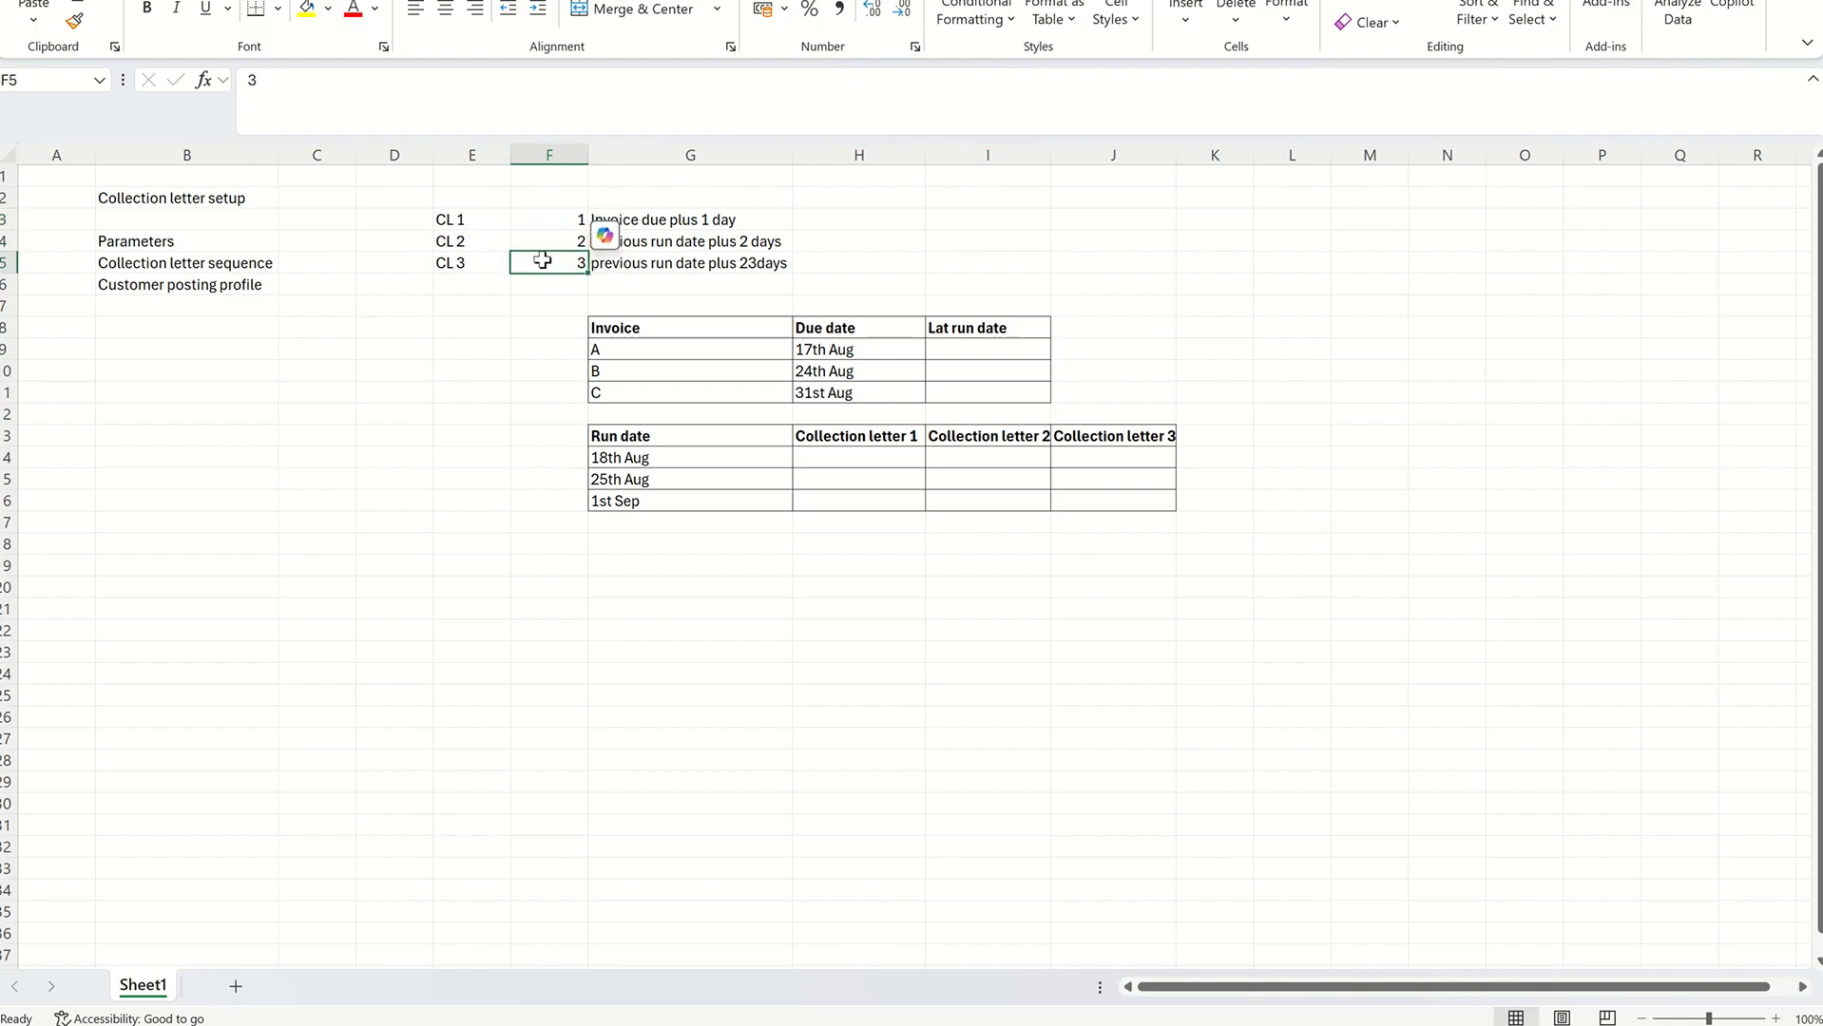
{"action": "type", "text": "2"}
{"action": "left_click", "coordinate": [484, 367]}
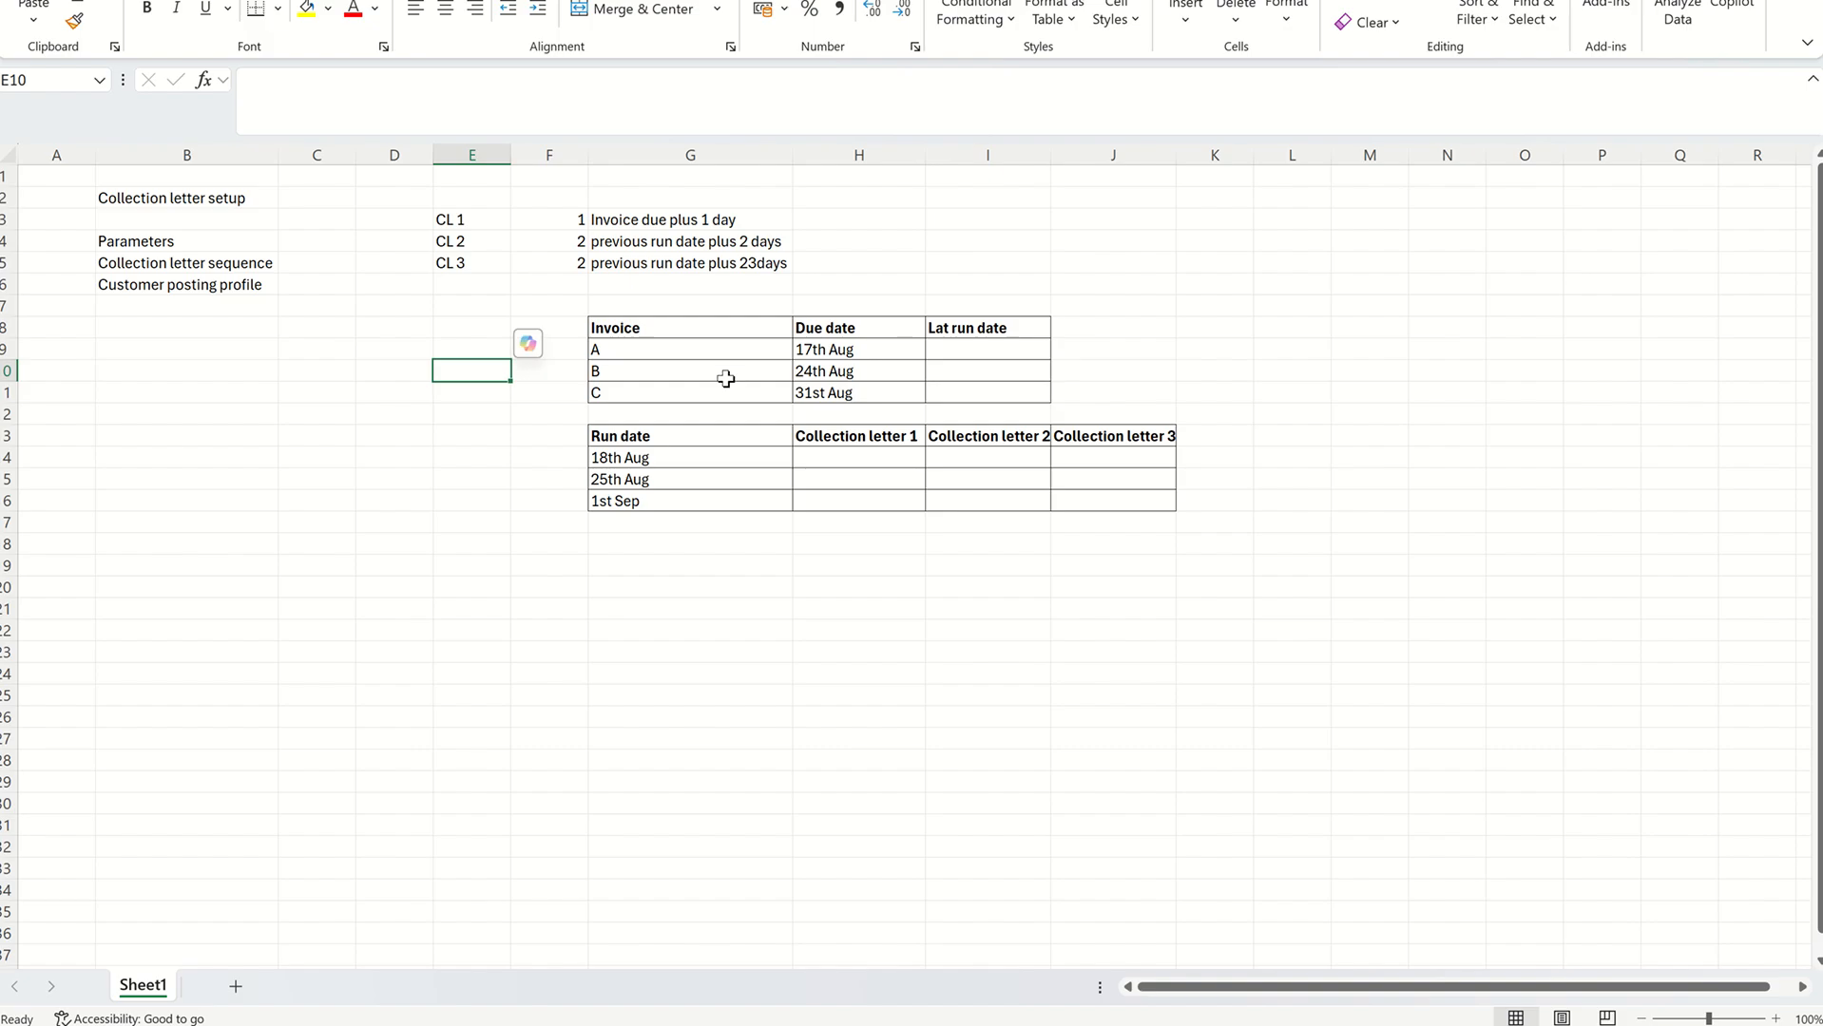
- Select cells around the run dates and begin a note in cell D14
{"action": "left_click", "coordinate": [465, 331]}
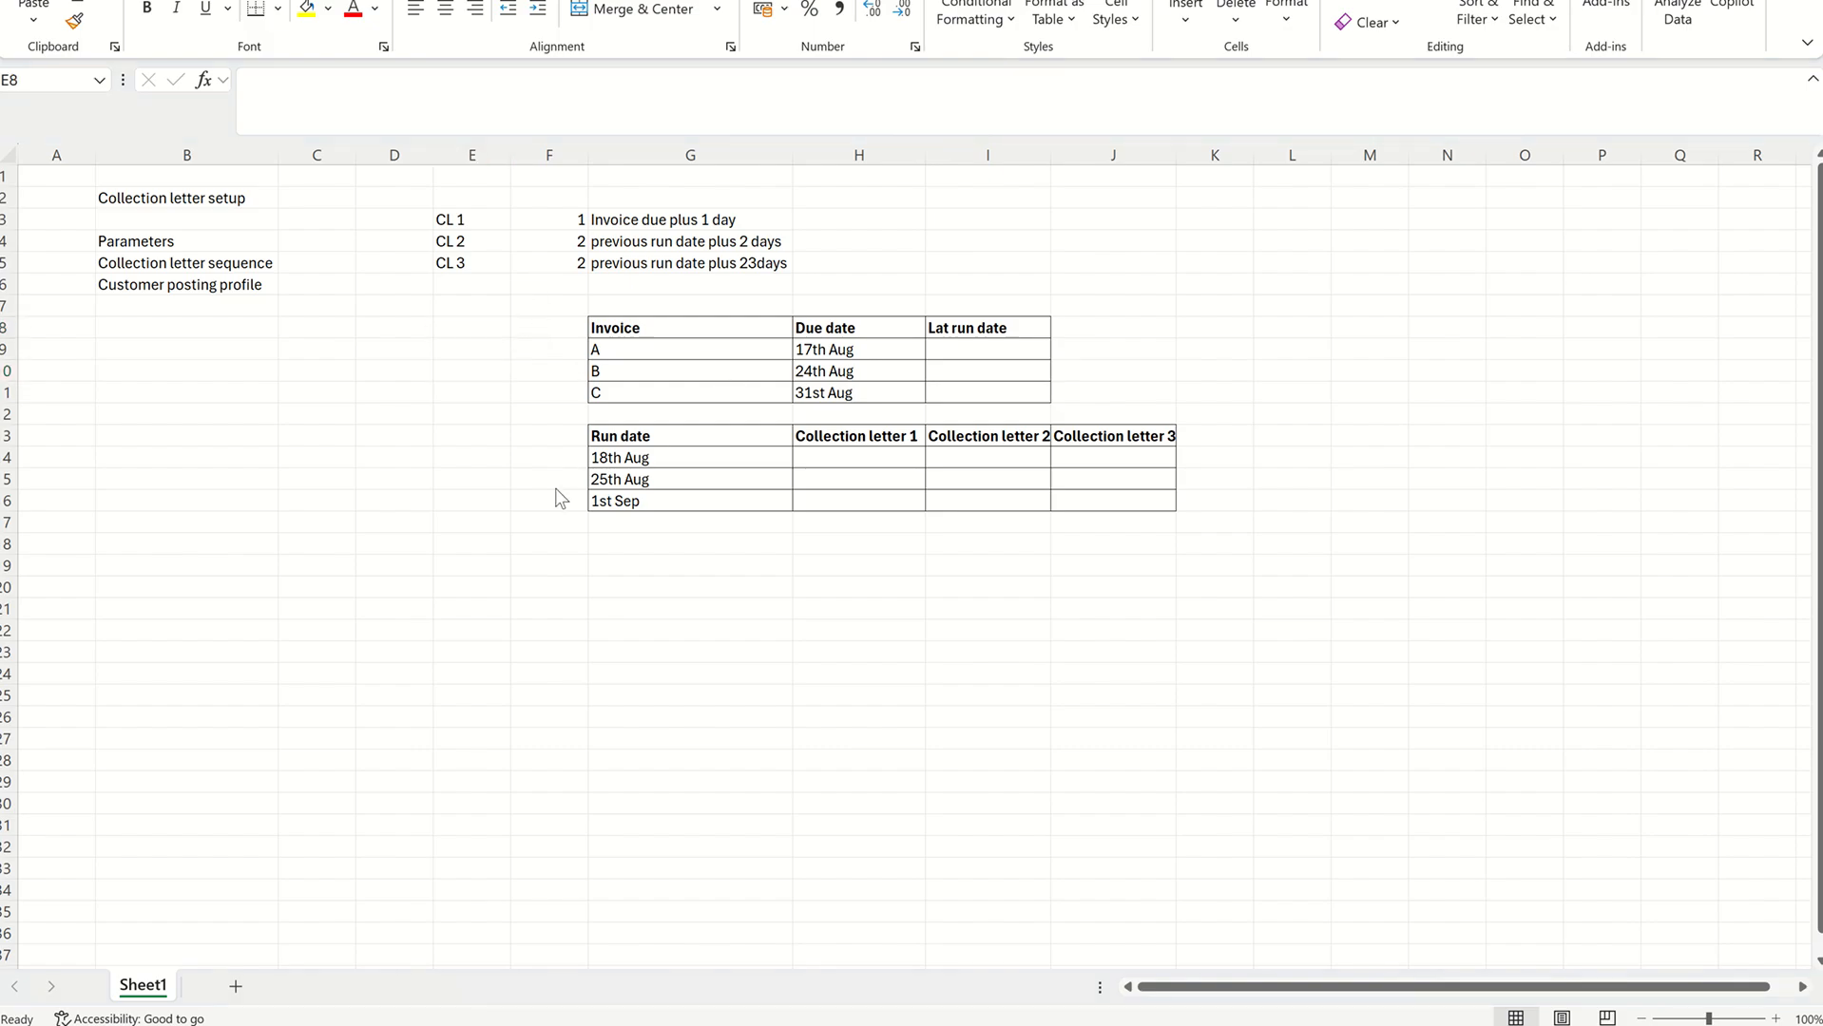
{"action": "left_click", "coordinate": [516, 443]}
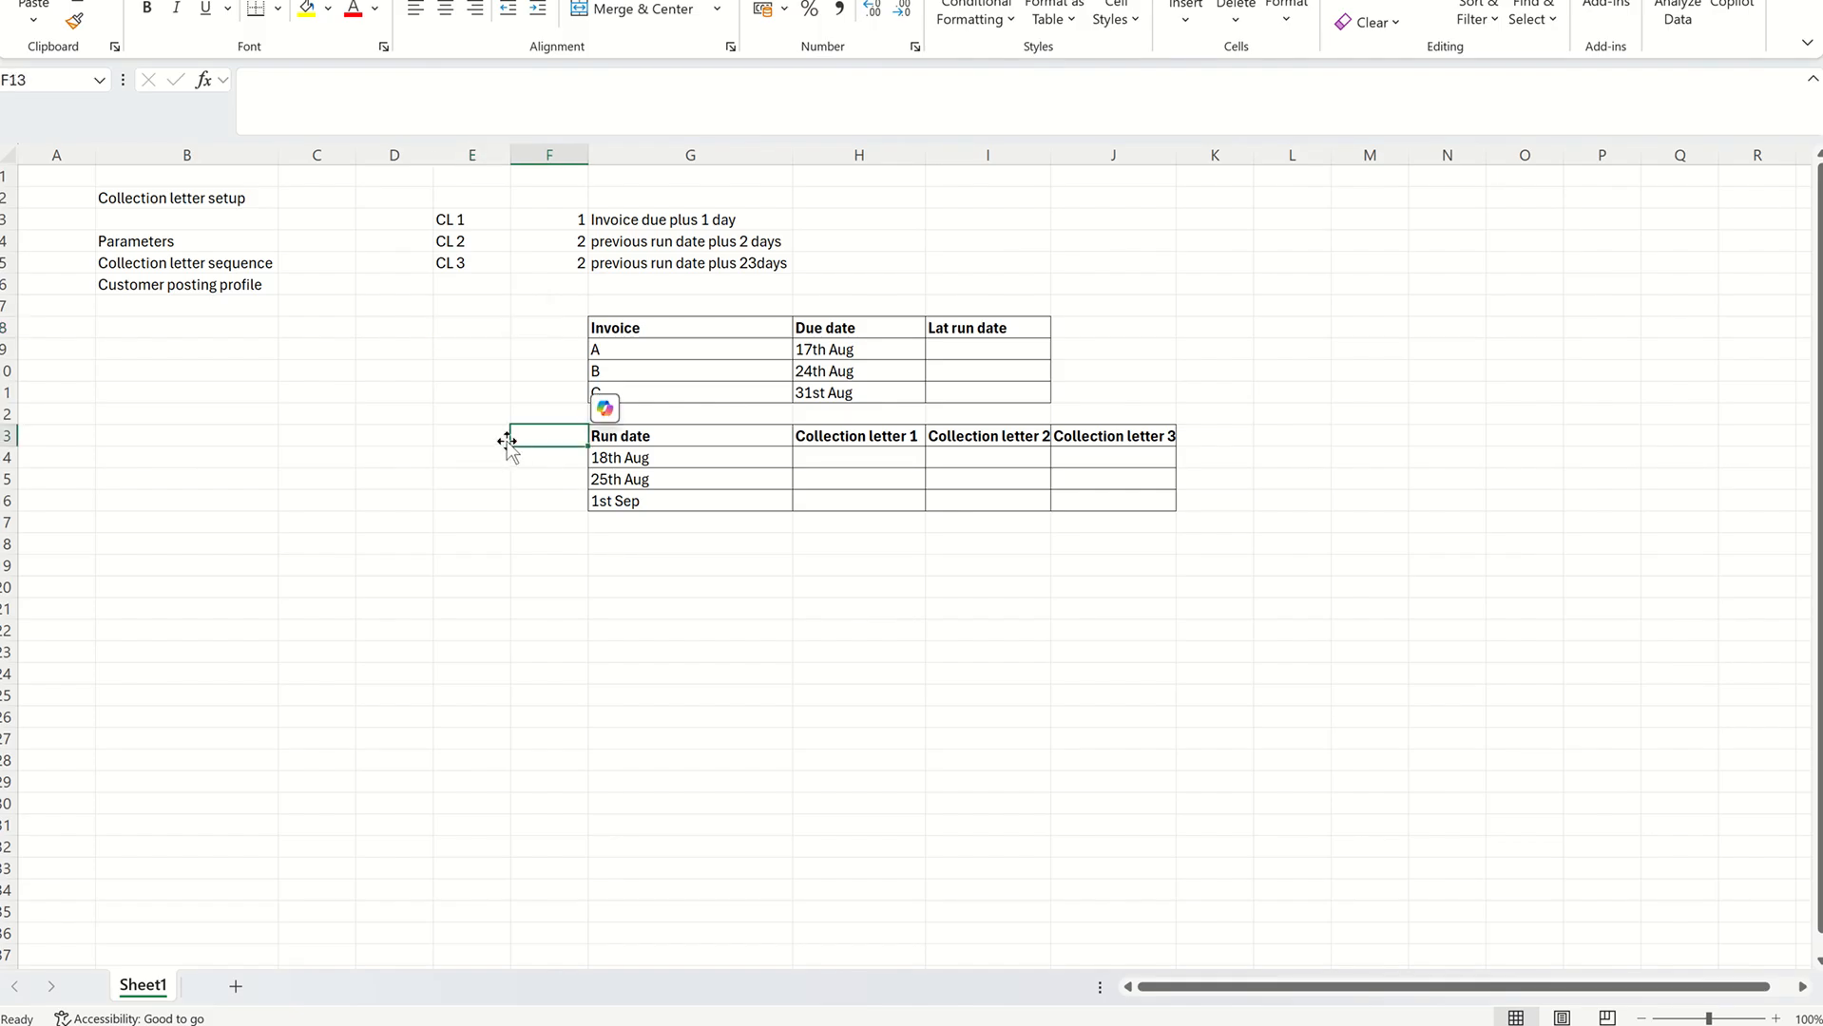
{"action": "left_click", "coordinate": [456, 423]}
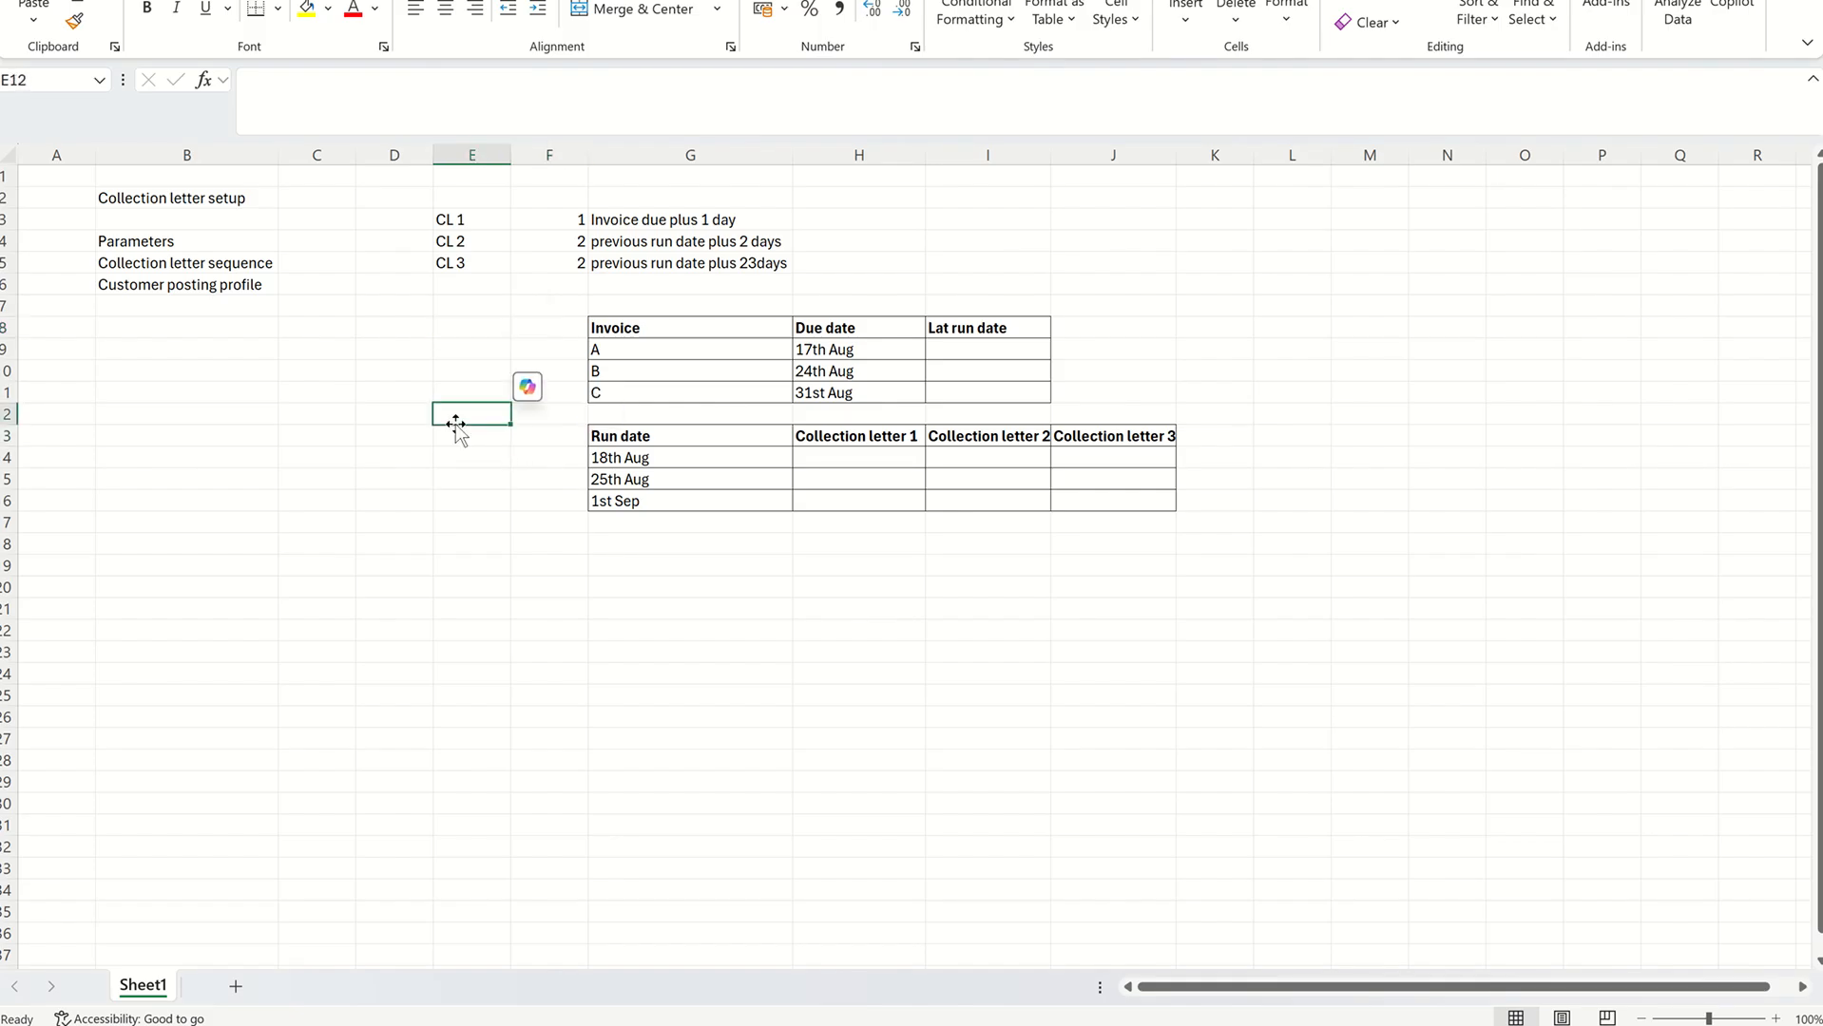
{"action": "double_click", "coordinate": [382, 448]}
- Enter 'weekly' in cell D14 beside the 18th Aug run date
{"action": "type", "text": "weekly"}
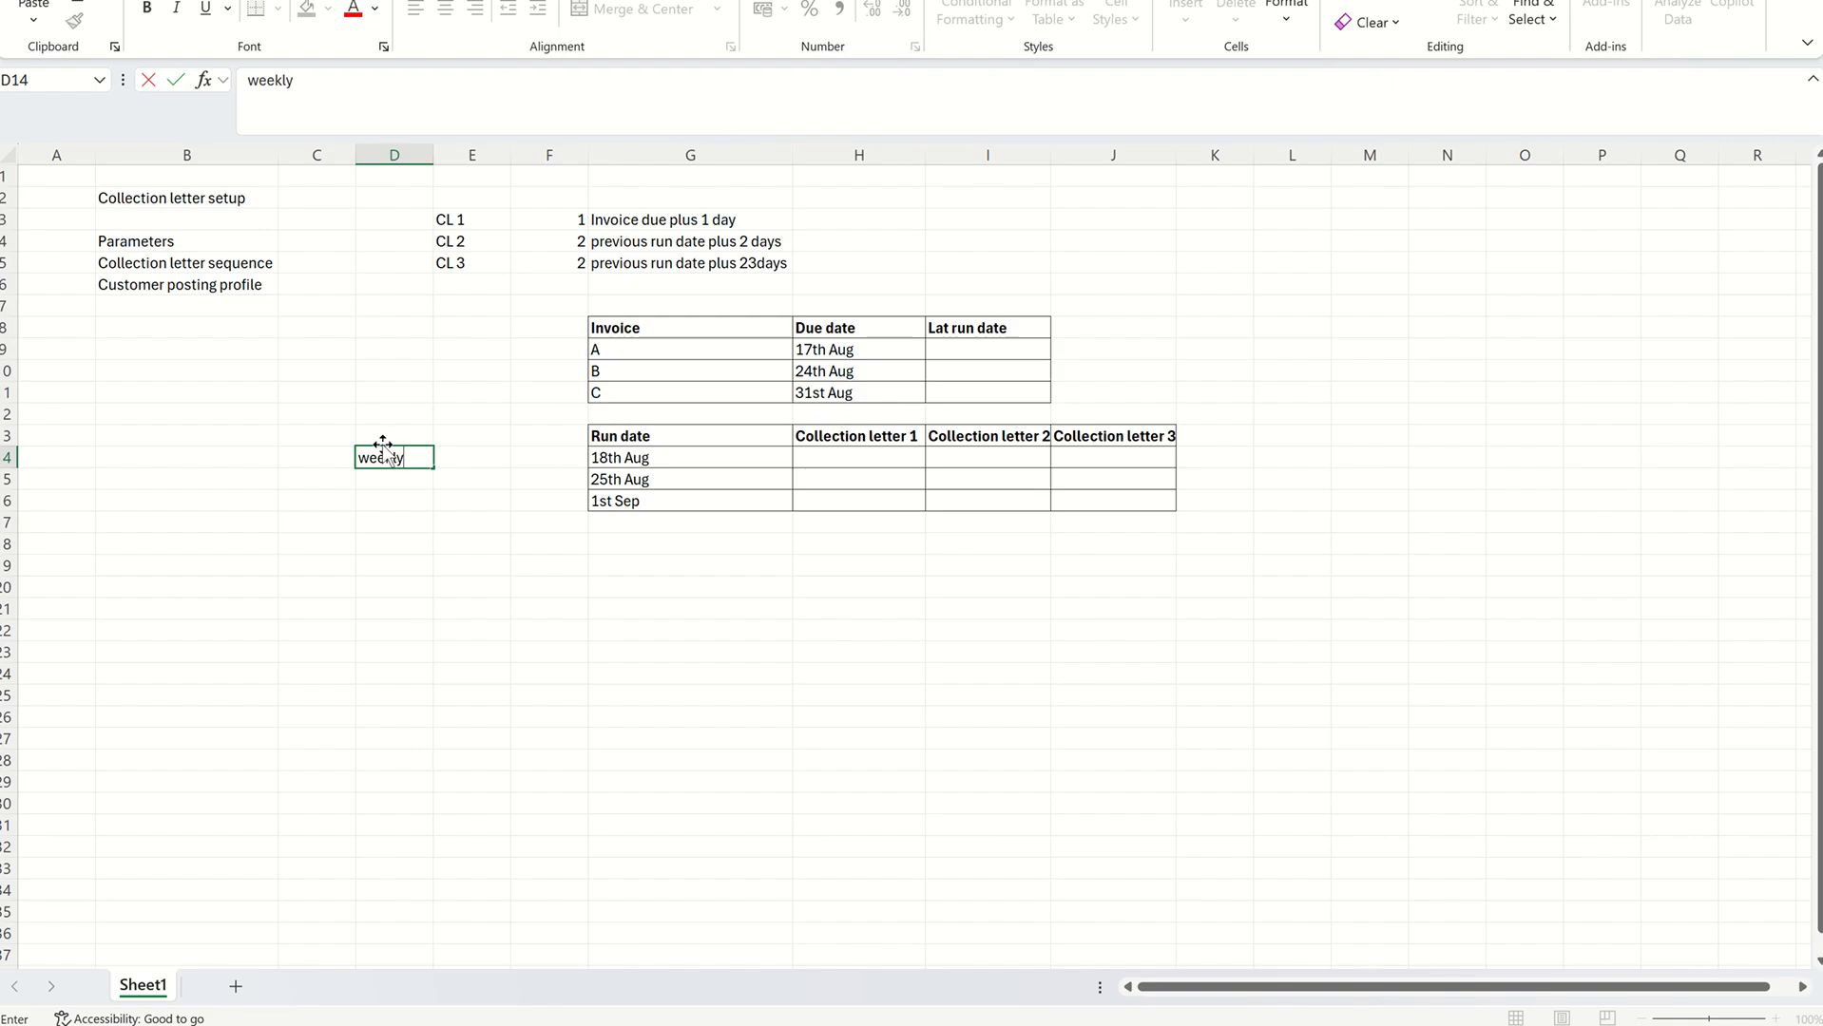
{"action": "left_click", "coordinate": [456, 553]}
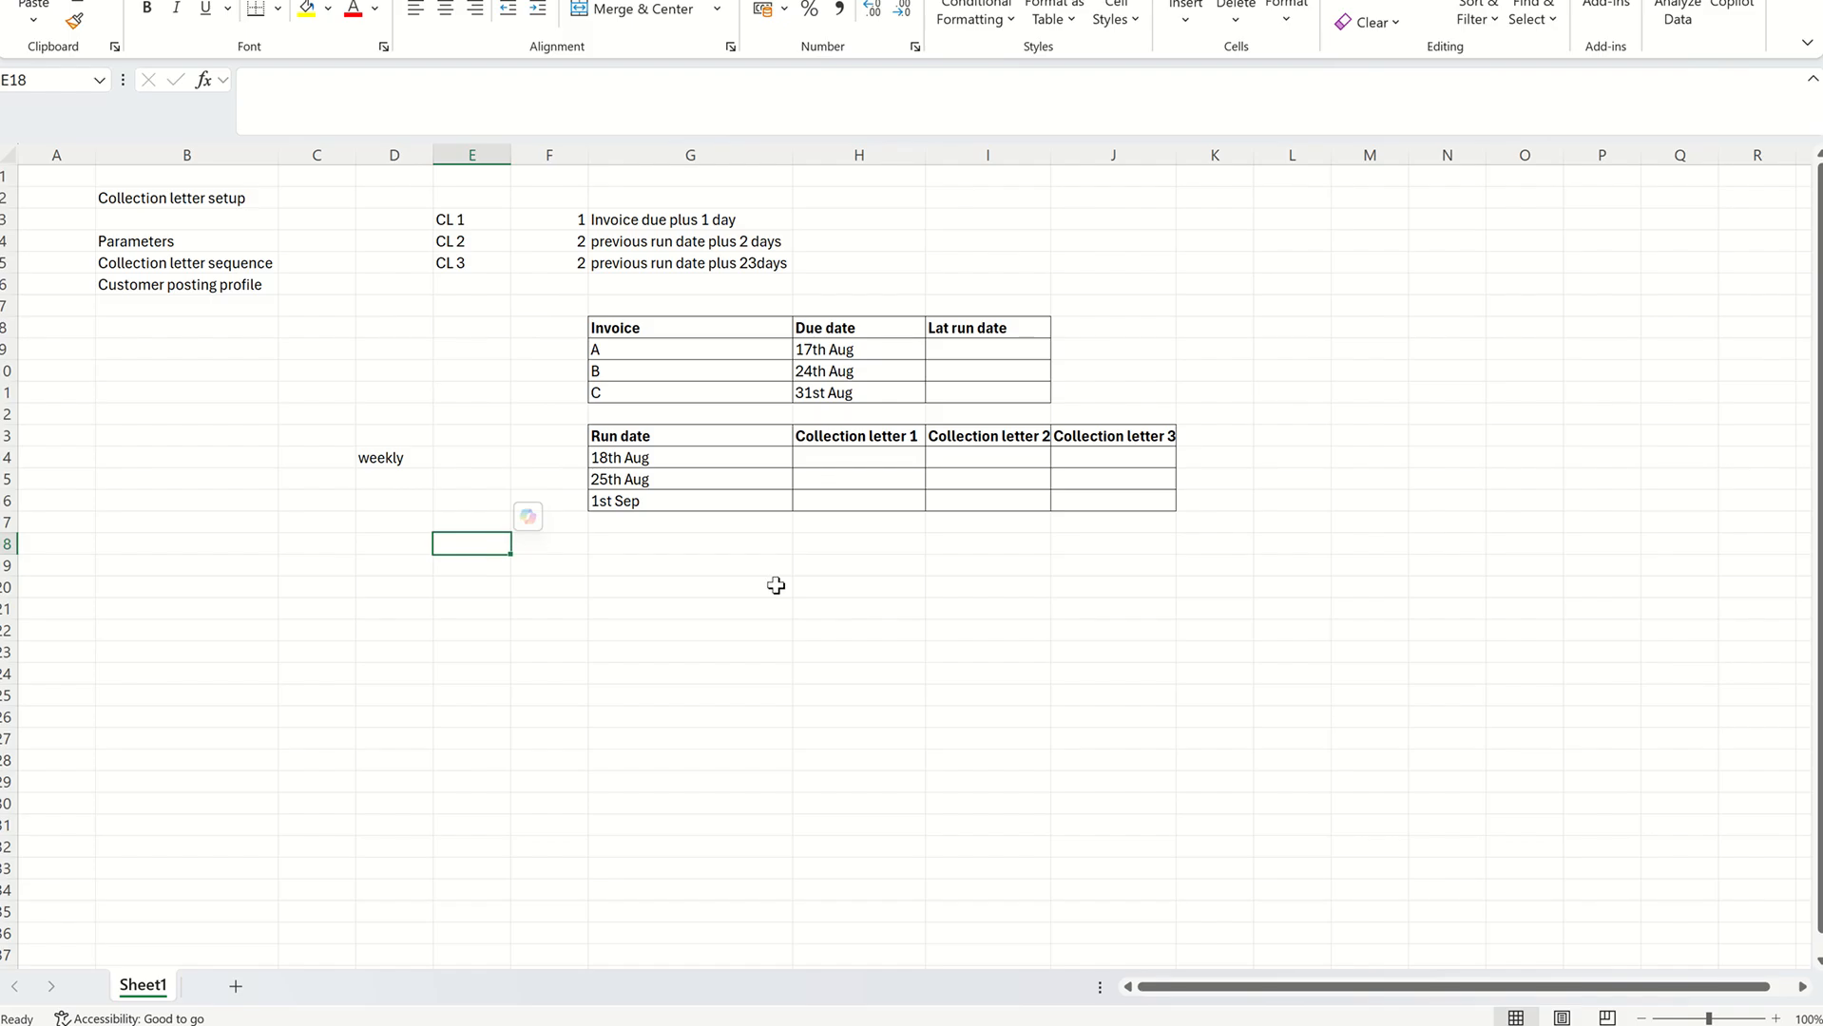
{"action": "left_click", "coordinate": [625, 463]}
{"action": "left_click", "coordinate": [668, 673]}
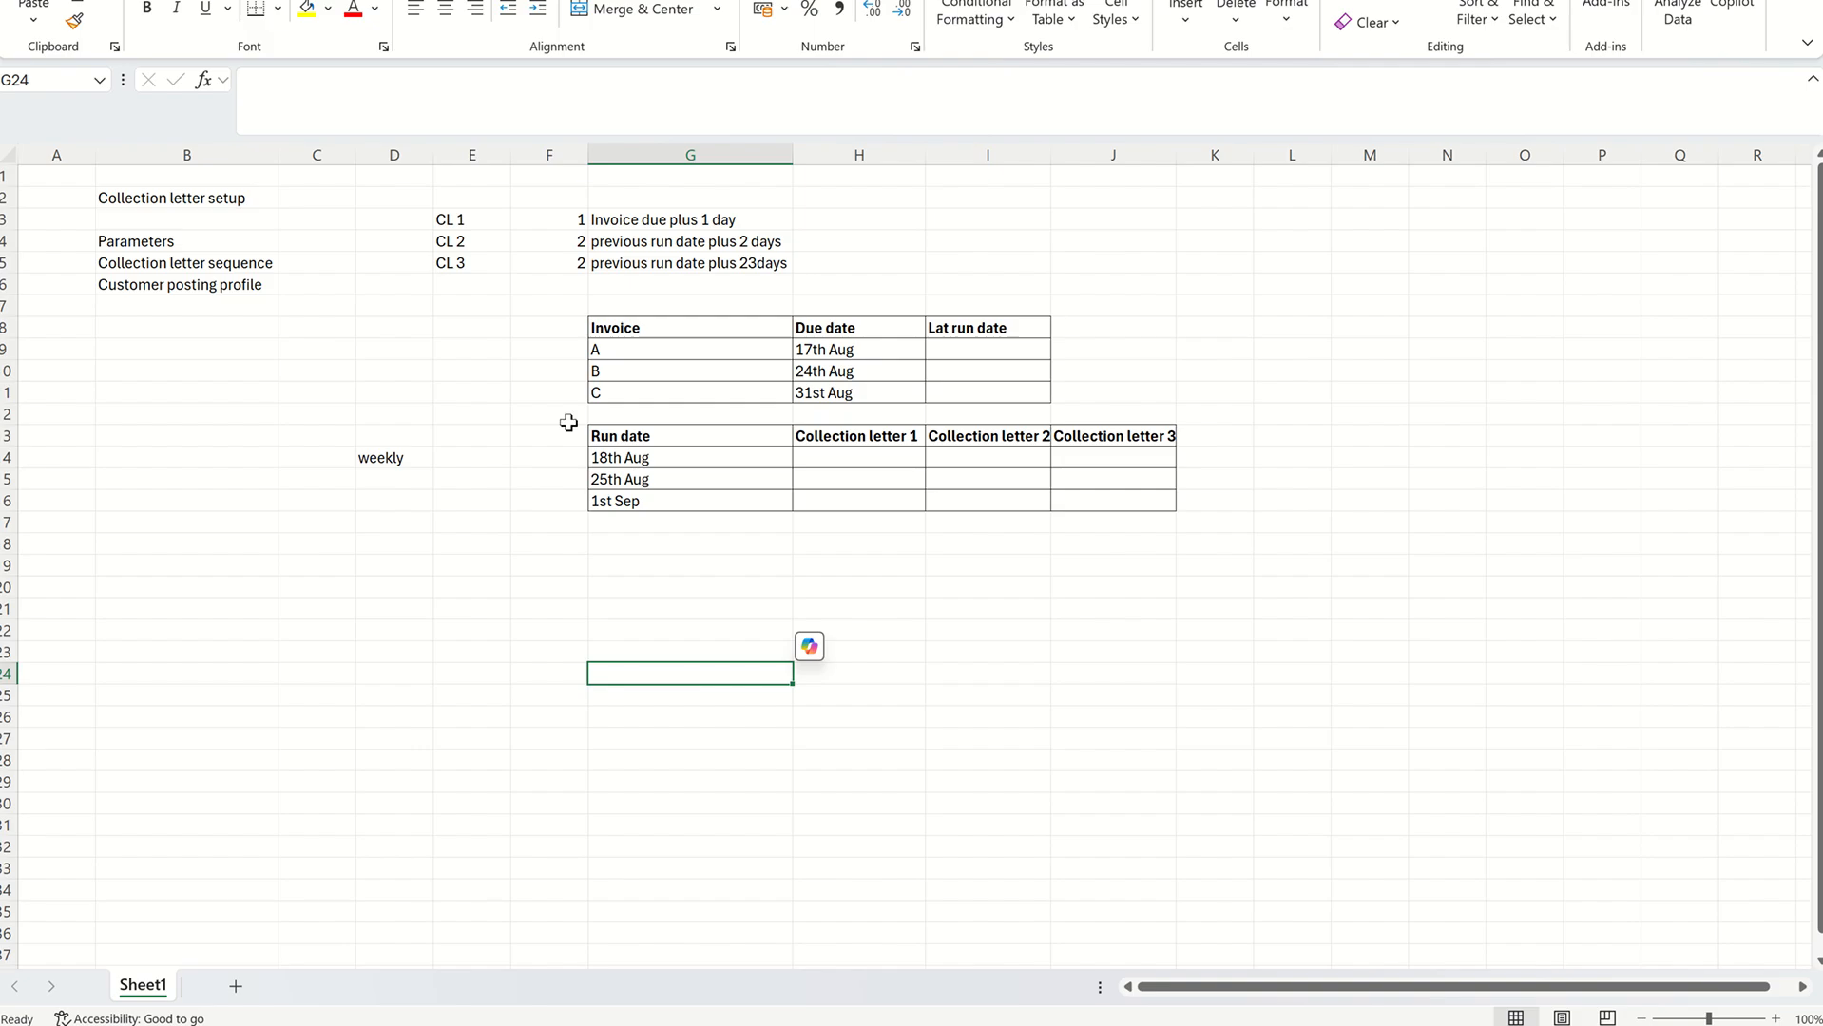
- Review invoices A, B and C with their due dates, CL 1 and the 18th Aug run date
{"action": "left_click_drag", "start_coordinate": [645, 358], "coordinate": [665, 392]}
{"action": "left_click_drag", "start_coordinate": [856, 351], "coordinate": [857, 380]}
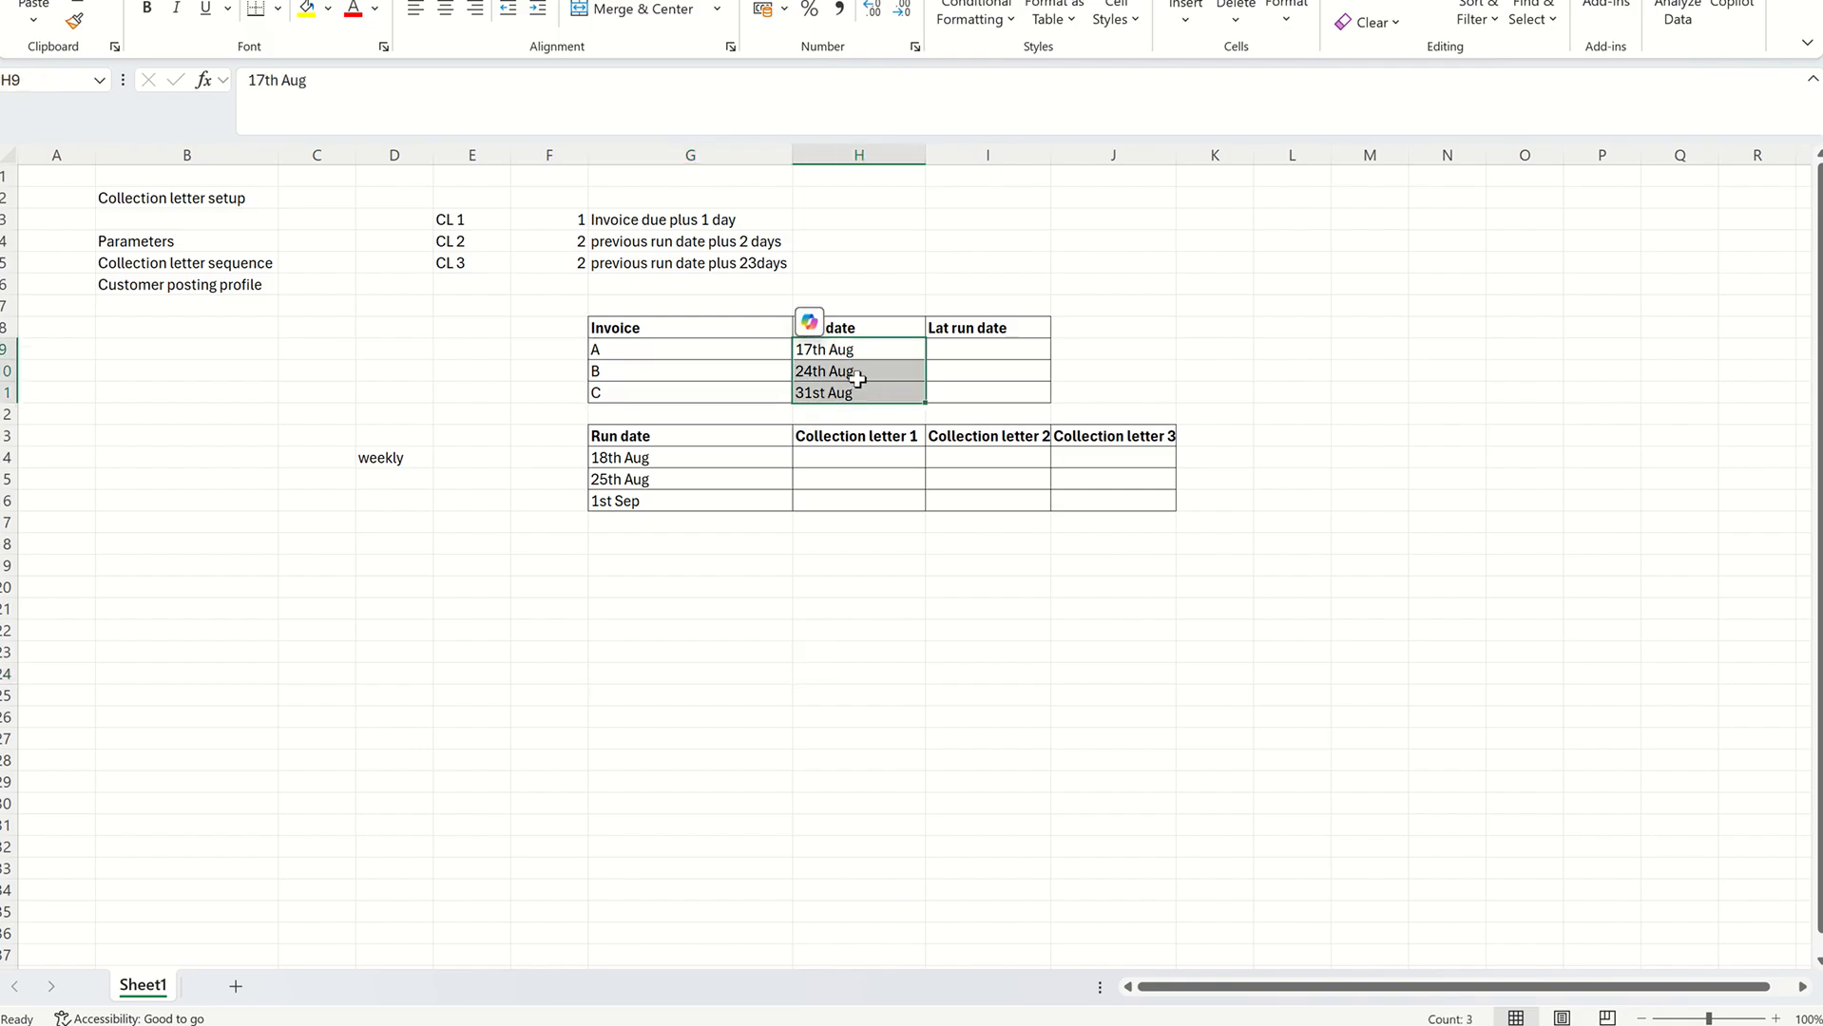
{"action": "left_click", "coordinate": [522, 478]}
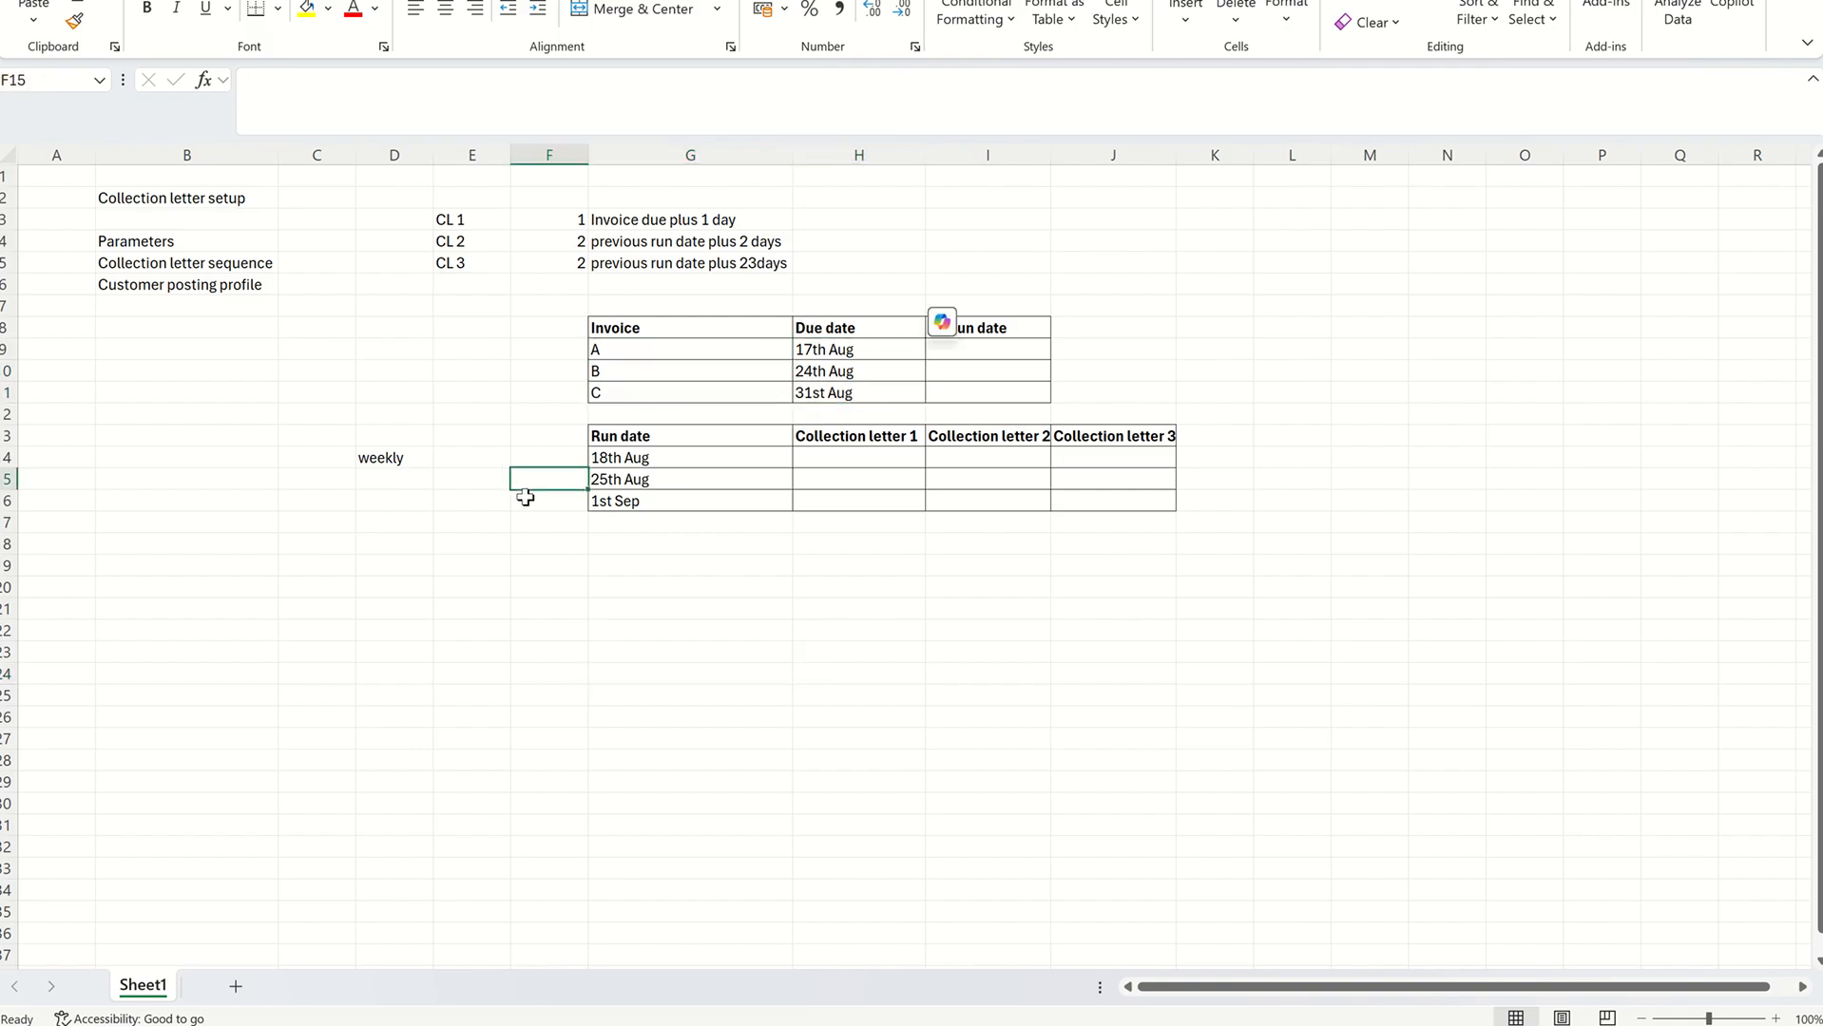
{"action": "left_click", "coordinate": [713, 675]}
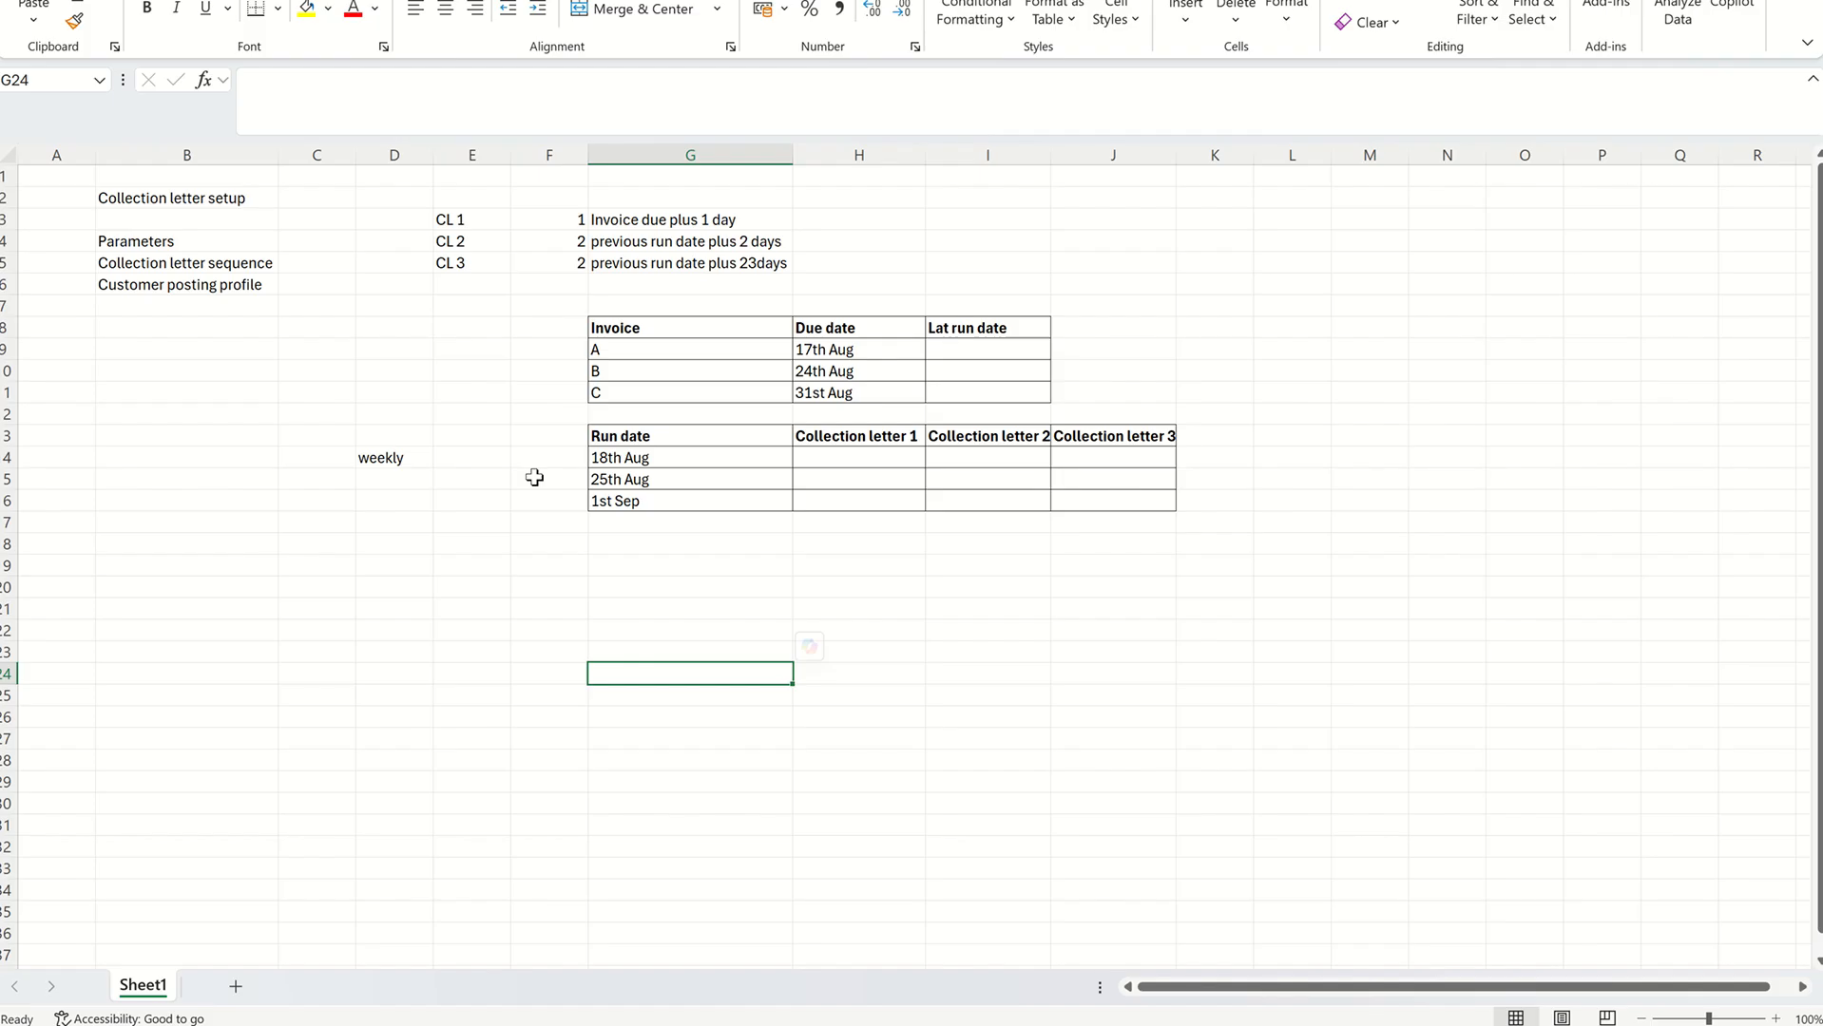
{"action": "left_click", "coordinate": [464, 223]}
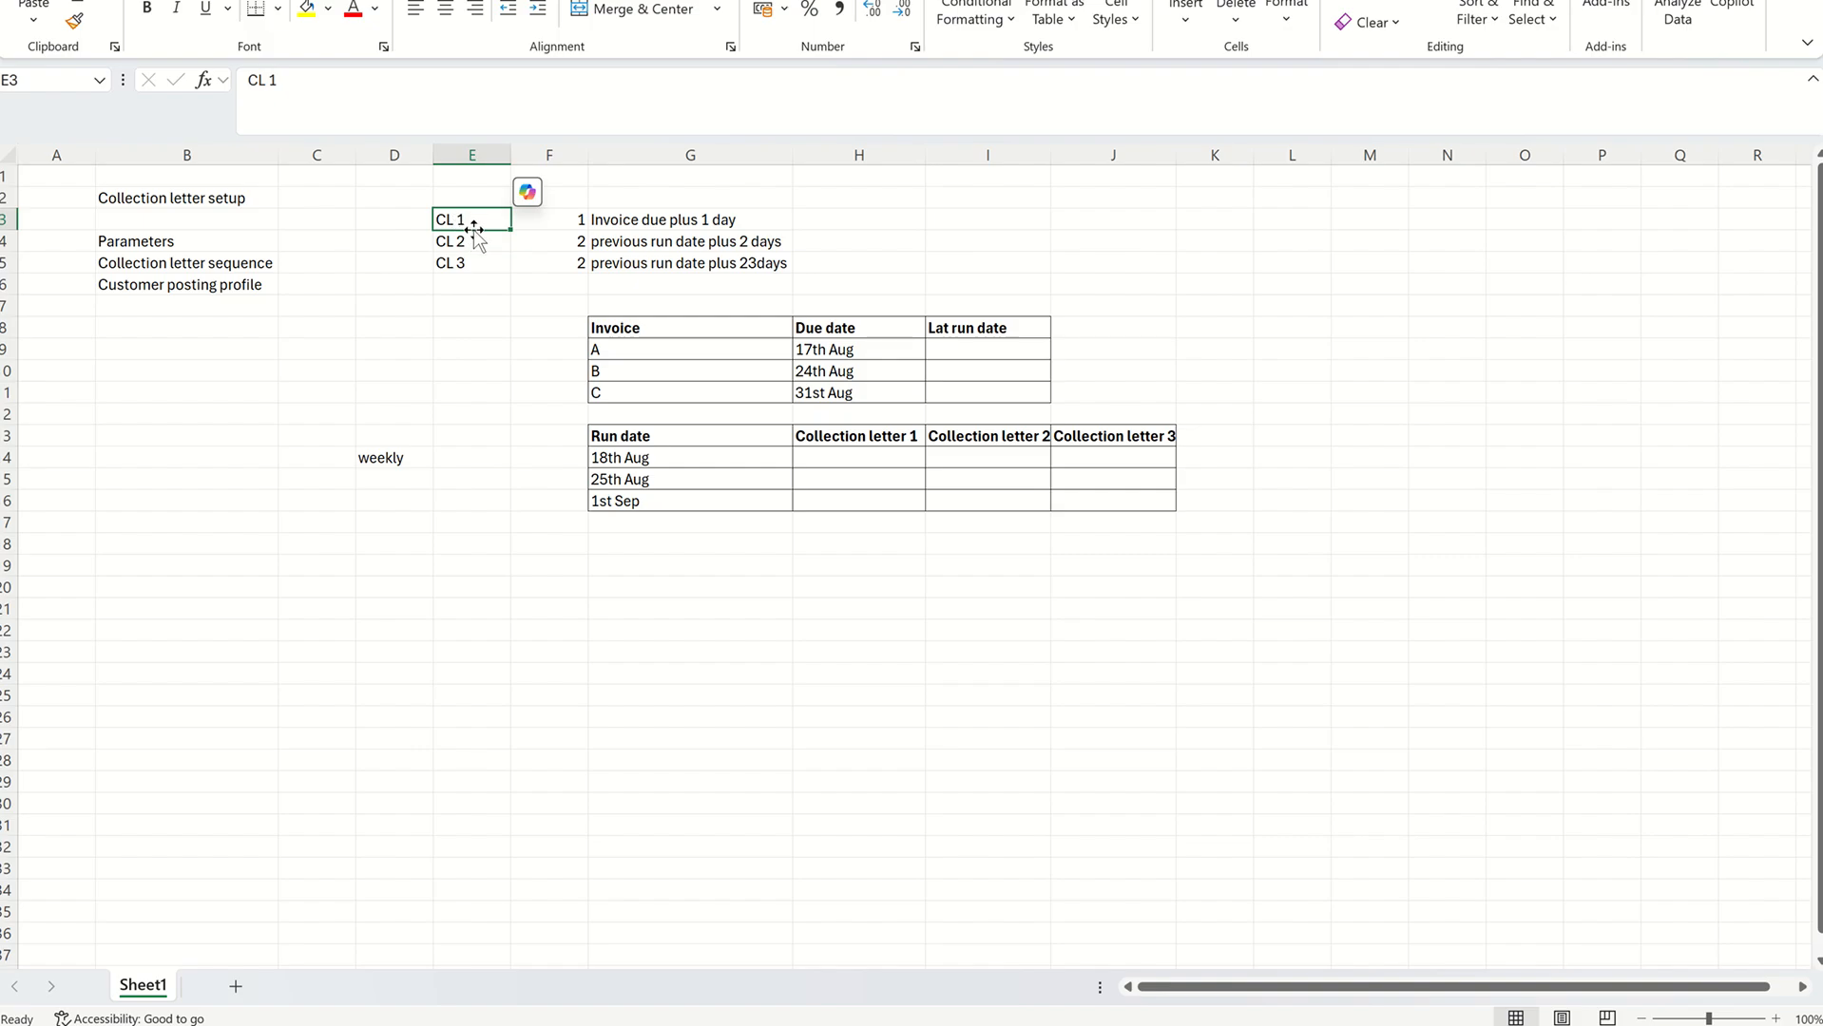
{"action": "left_click", "coordinate": [576, 542]}
{"action": "left_click", "coordinate": [462, 217]}
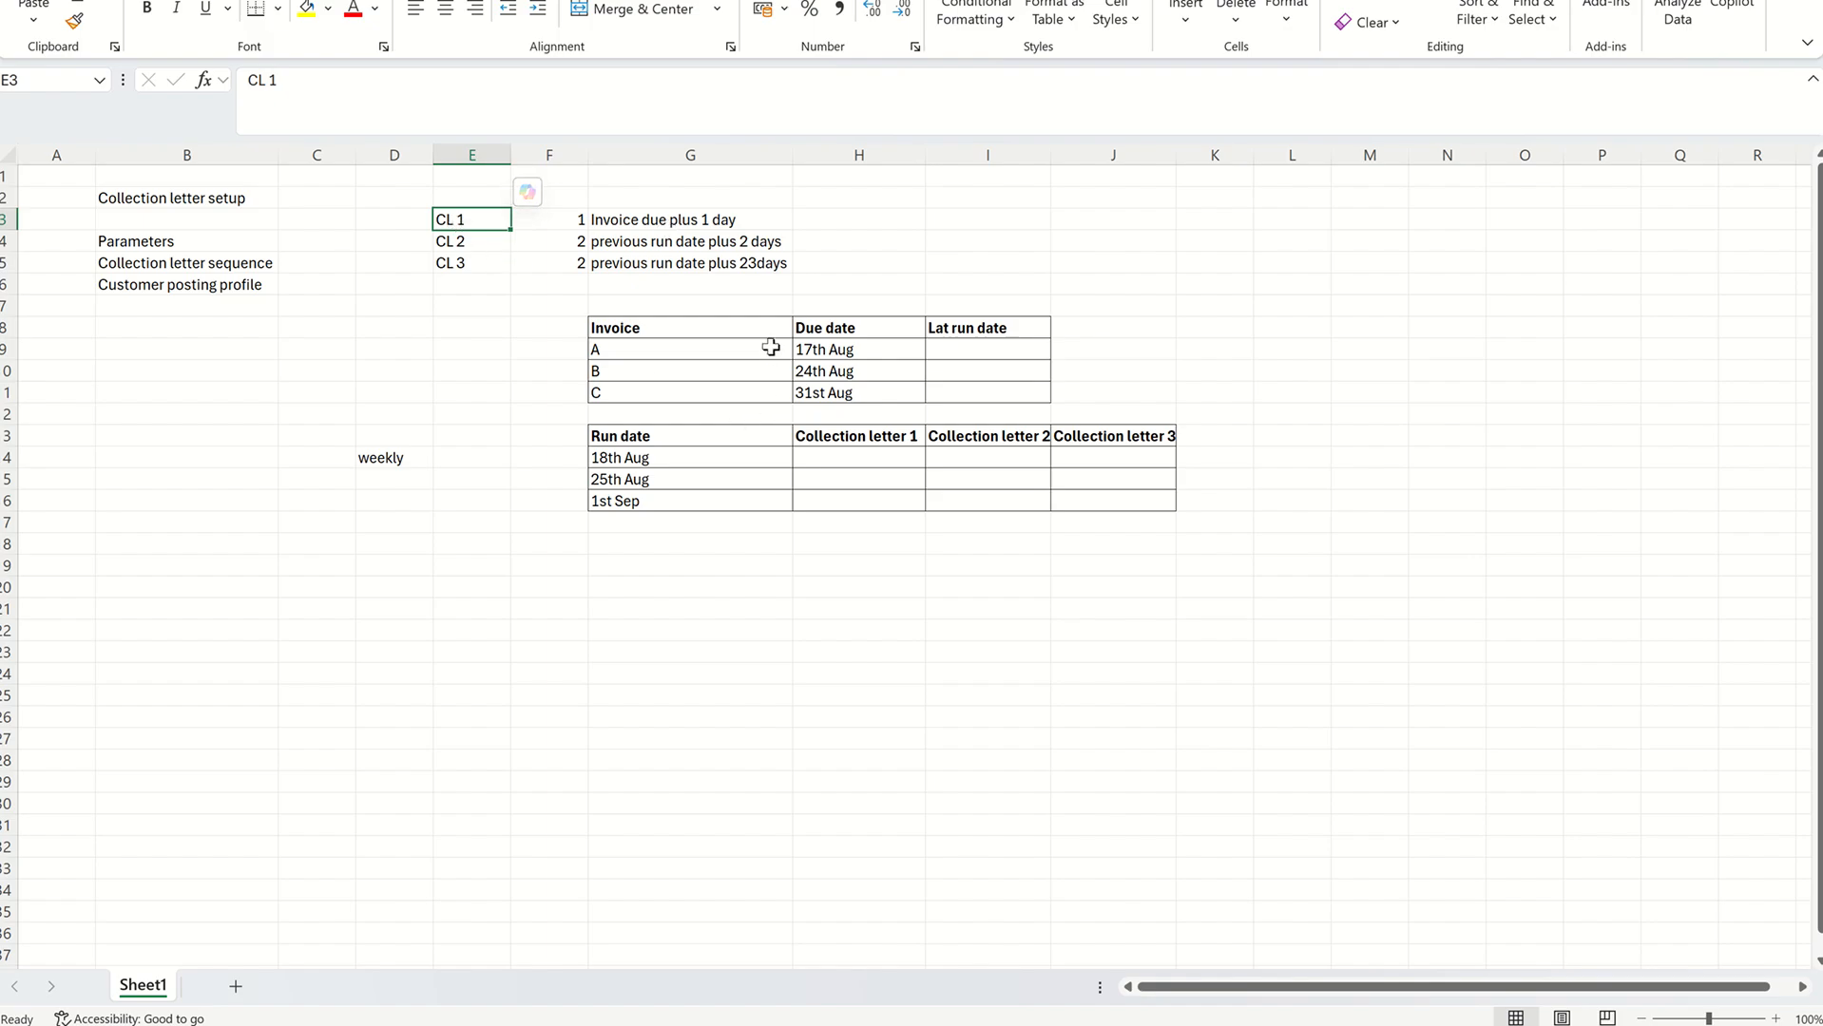
{"action": "left_click_drag", "start_coordinate": [772, 348], "coordinate": [831, 396]}
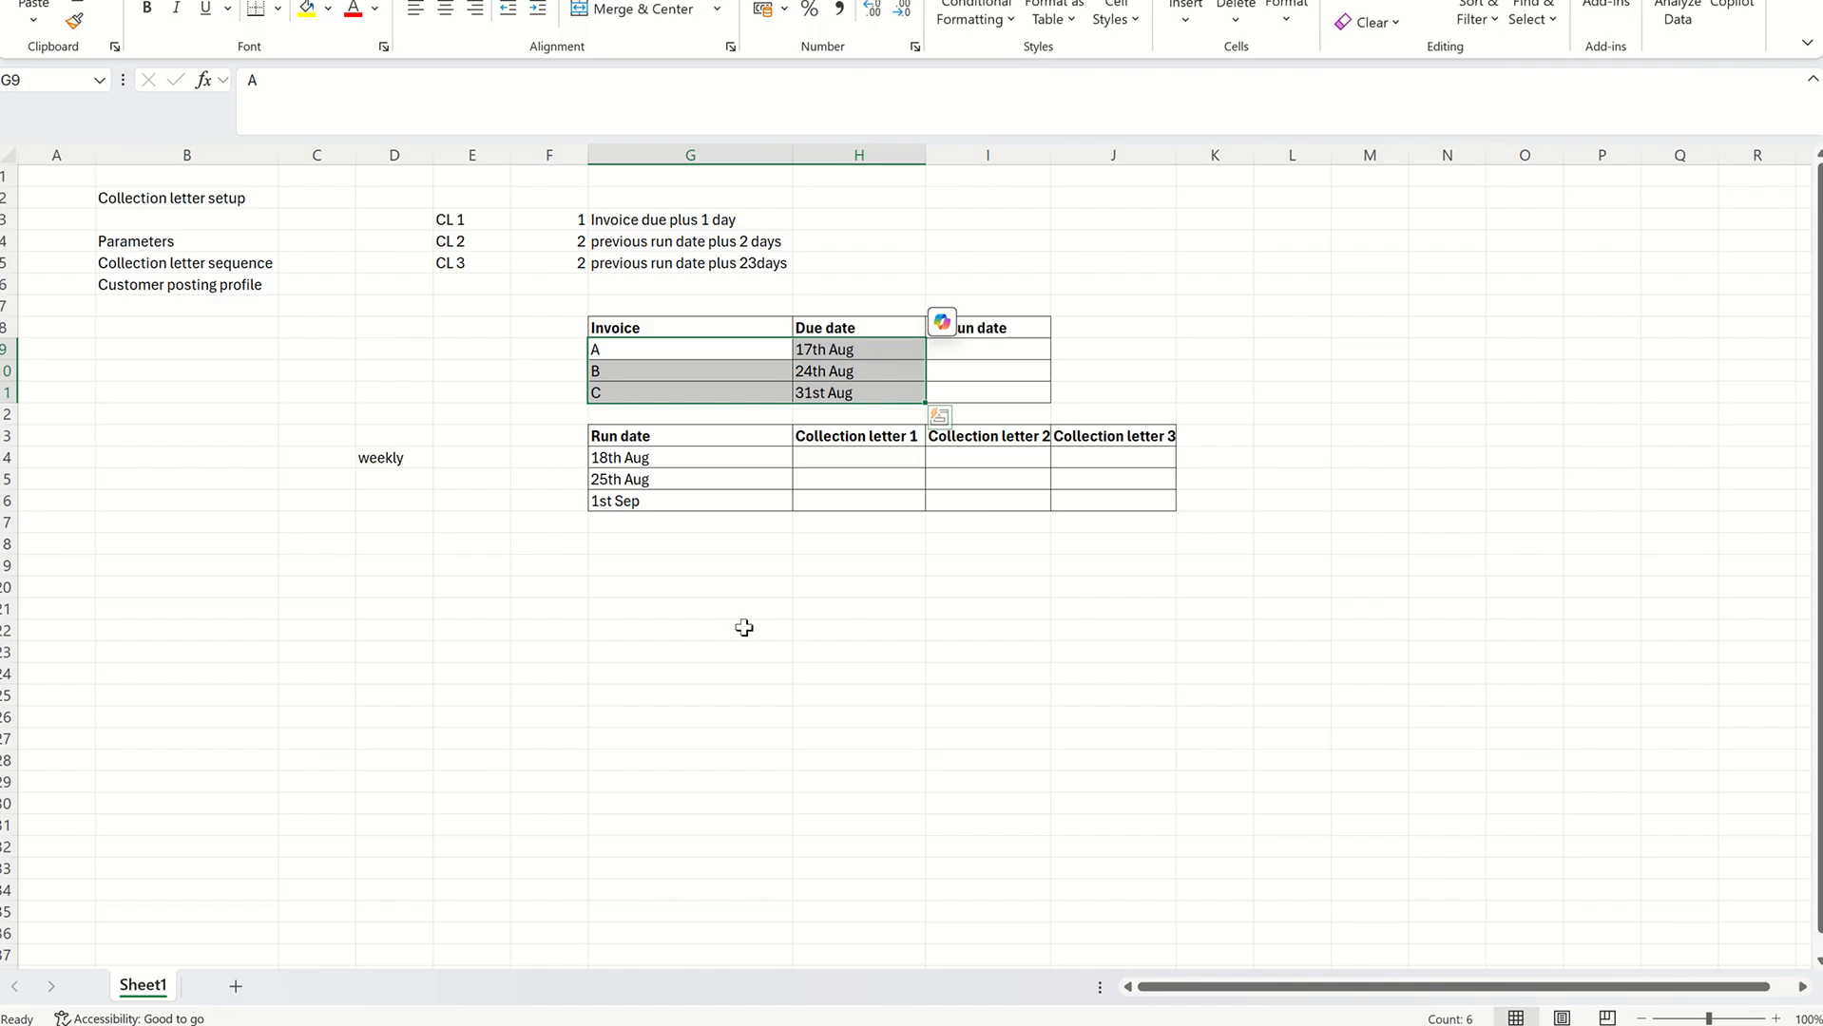
{"action": "left_click_drag", "start_coordinate": [628, 607], "coordinate": [622, 584]}
{"action": "left_click", "coordinate": [627, 458]}
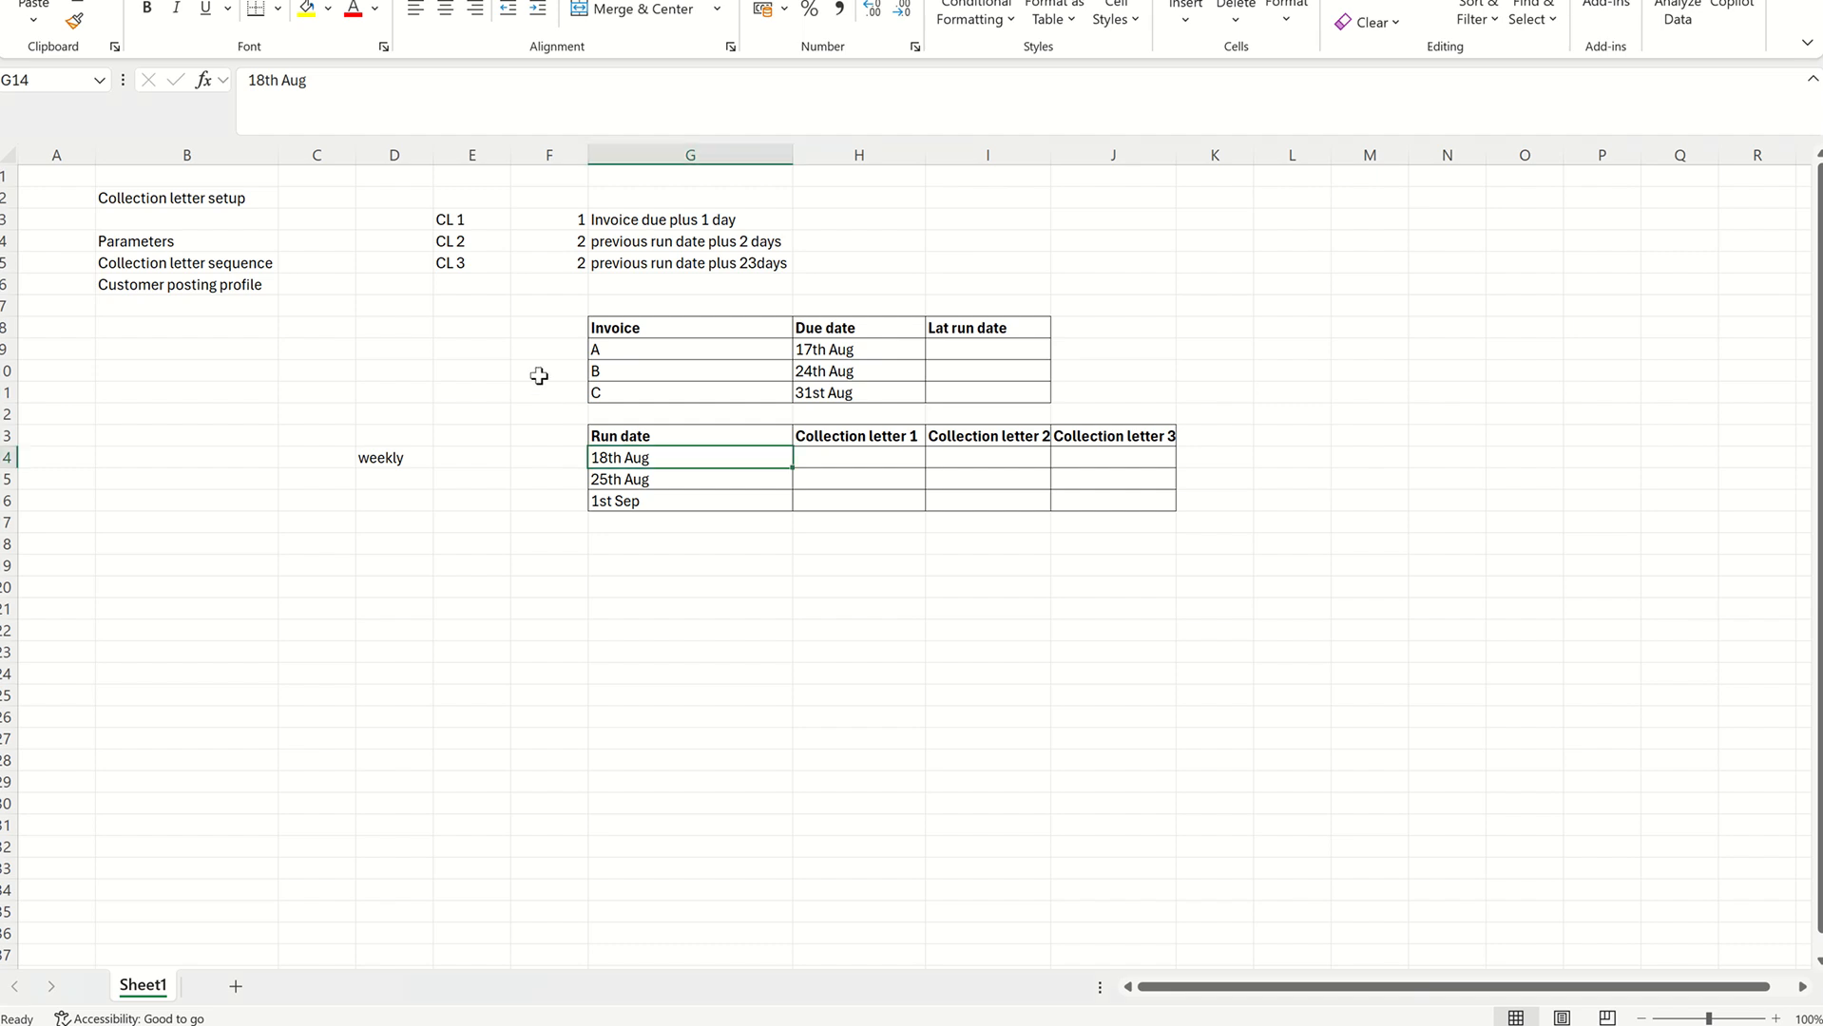
{"action": "key", "text": "alt+Tab"}
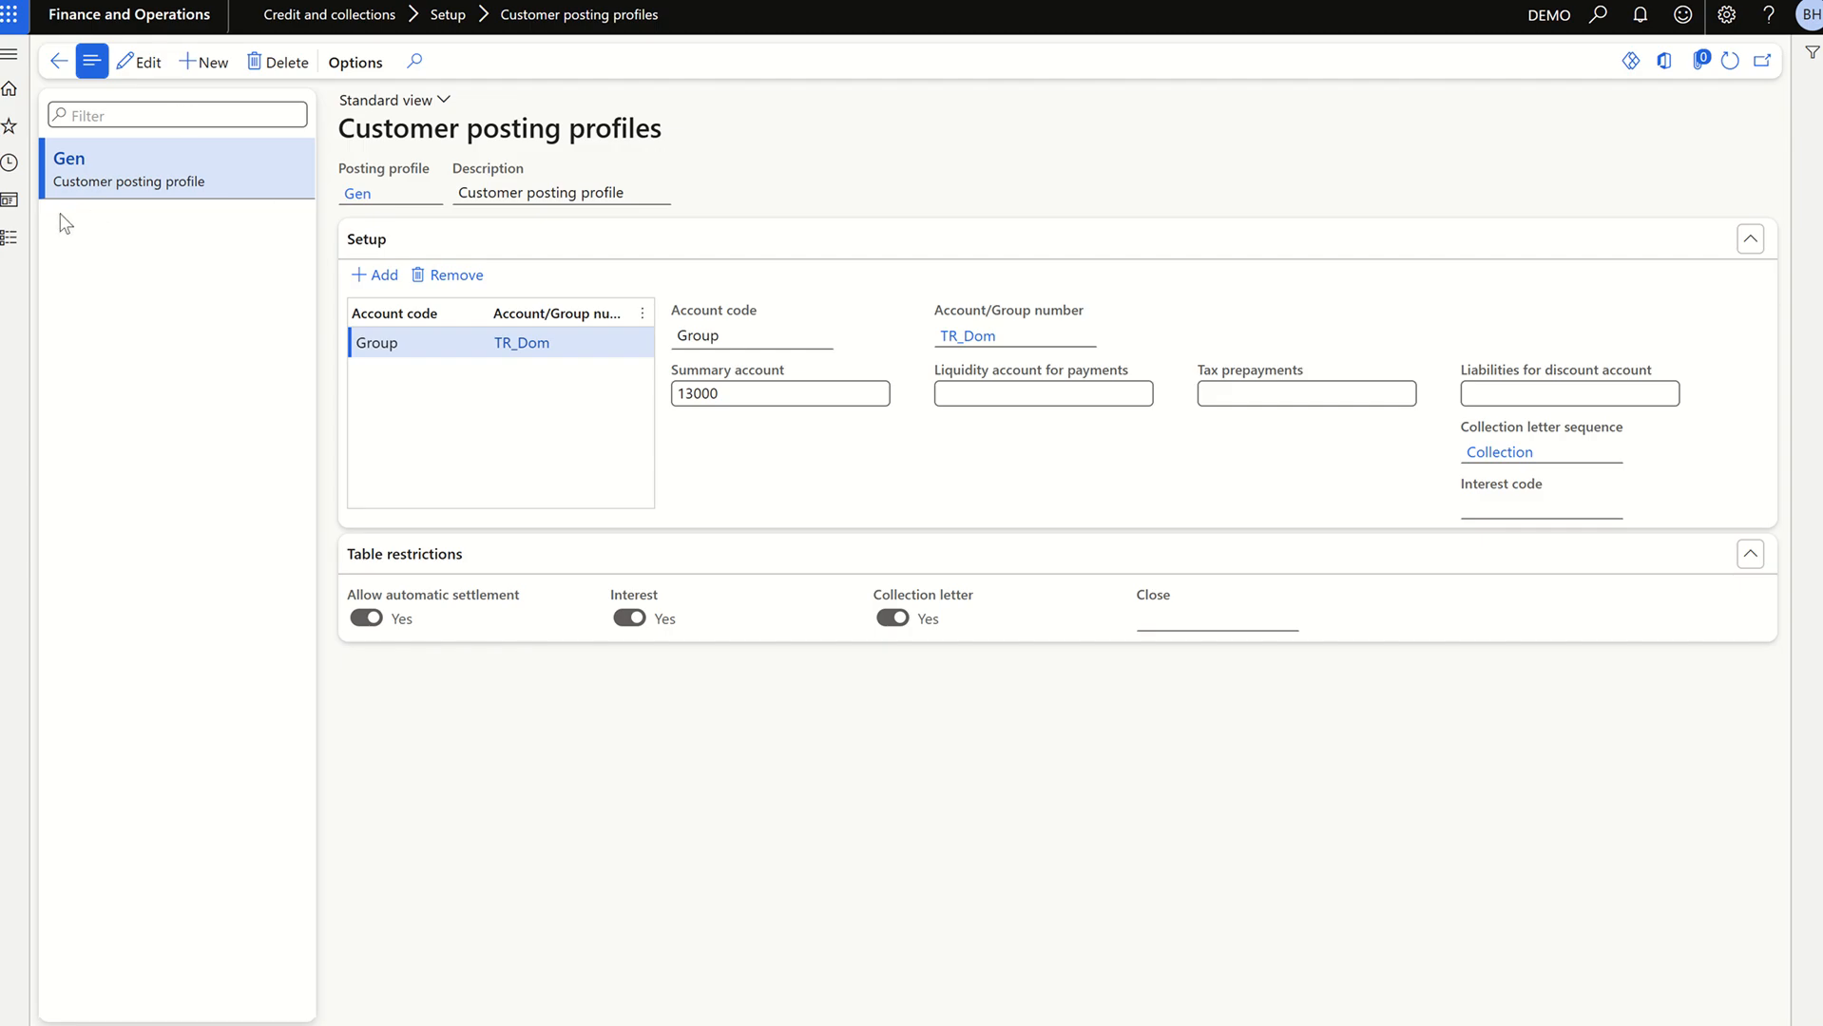
- Open the customer's transactions and filter Show to Open, listing three open invoices
{"action": "left_click", "coordinate": [8, 238]}
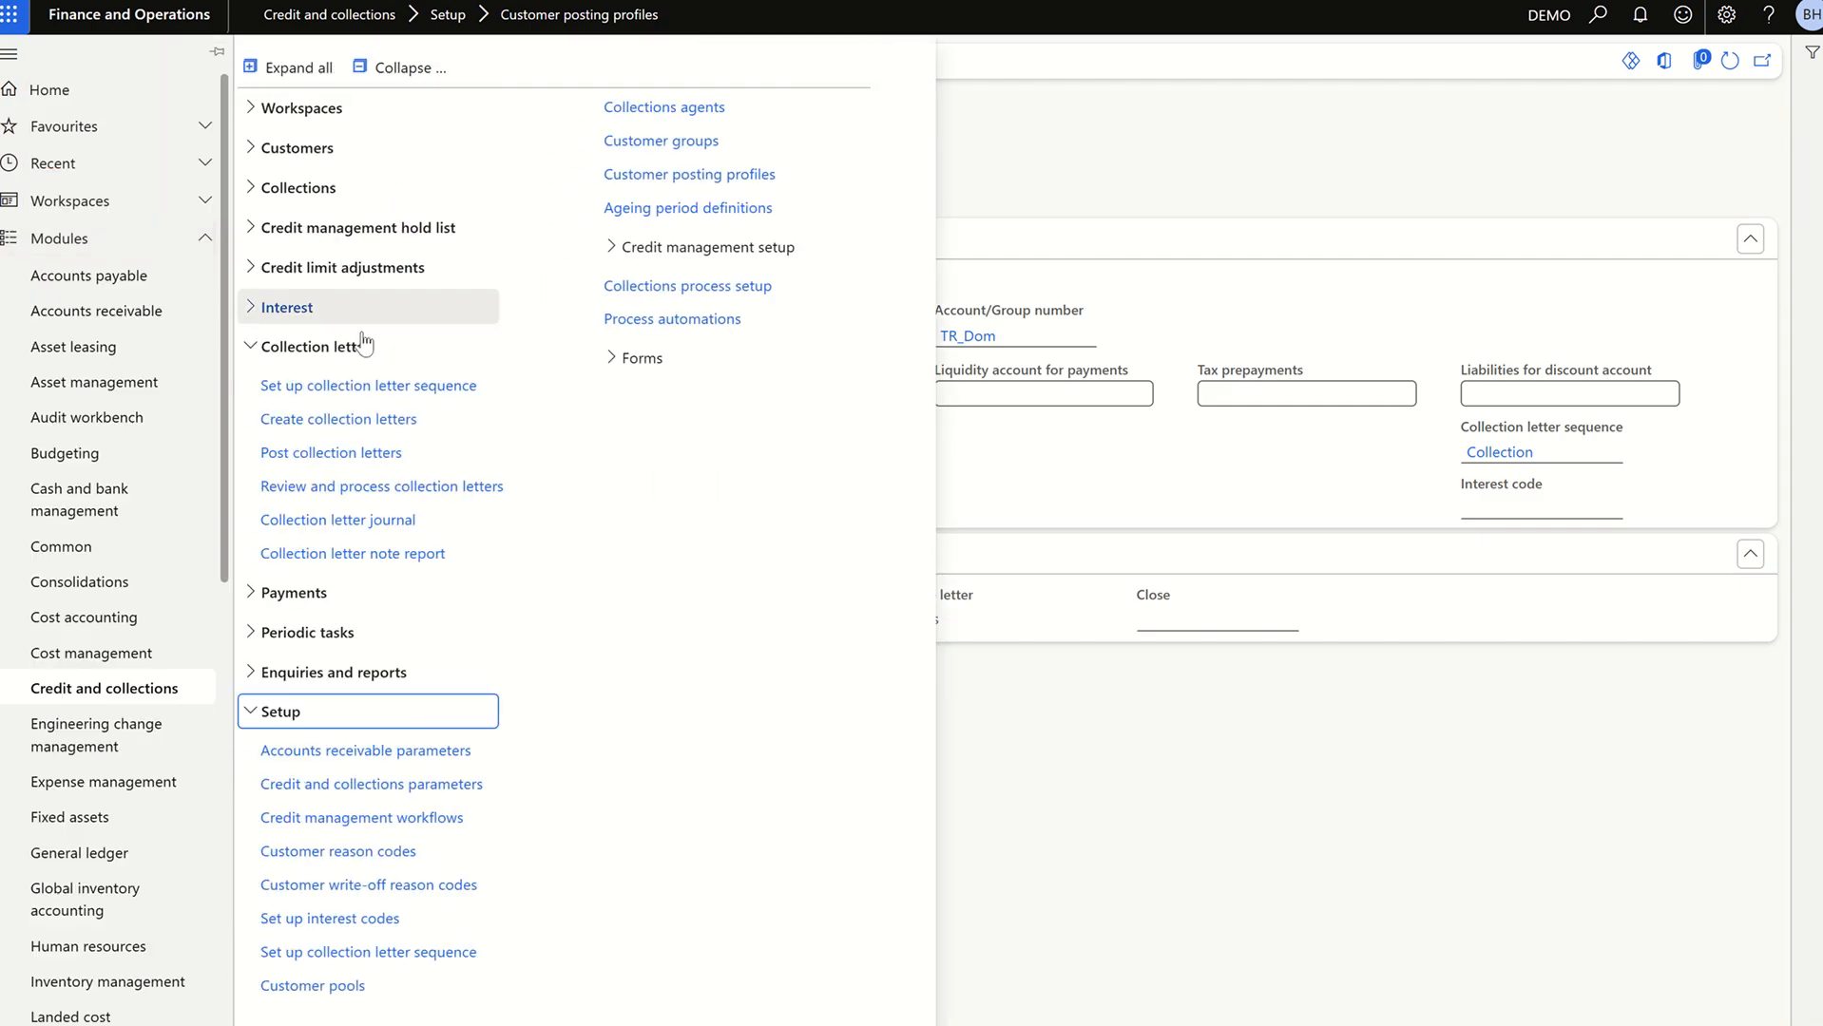
{"action": "left_click", "coordinate": [365, 384]}
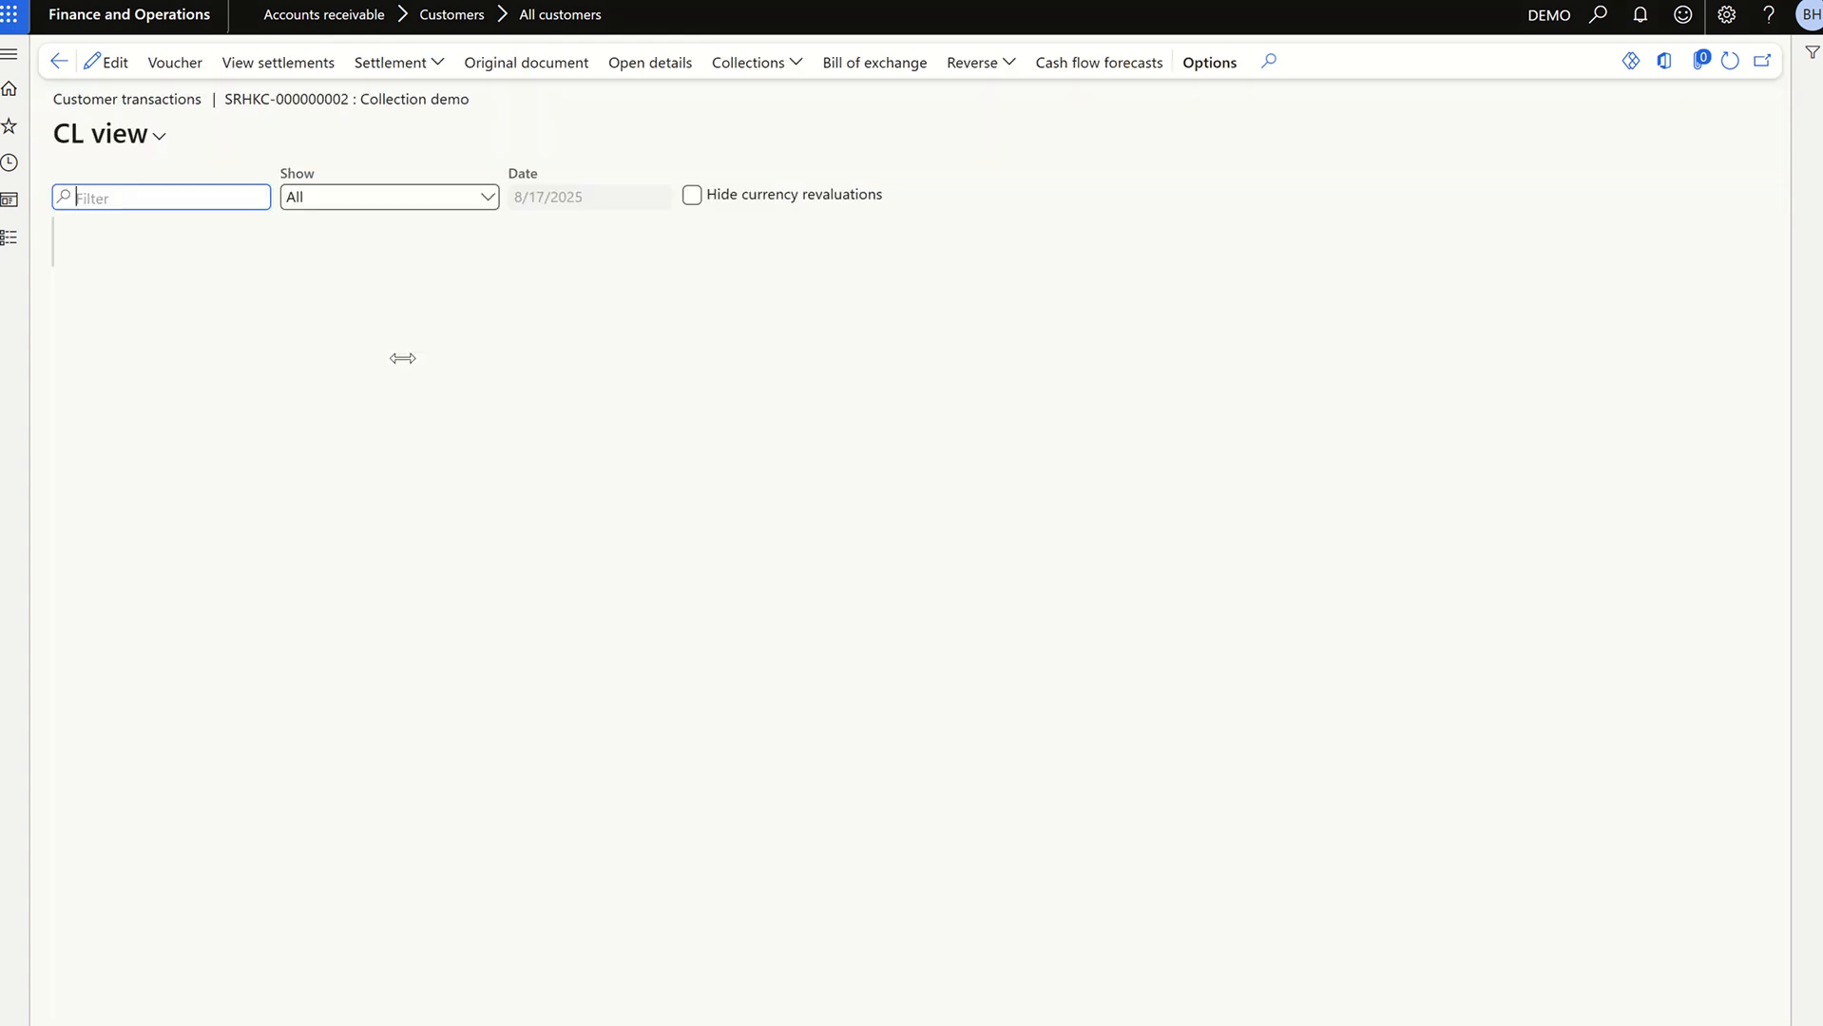
{"action": "left_click", "coordinate": [486, 337]}
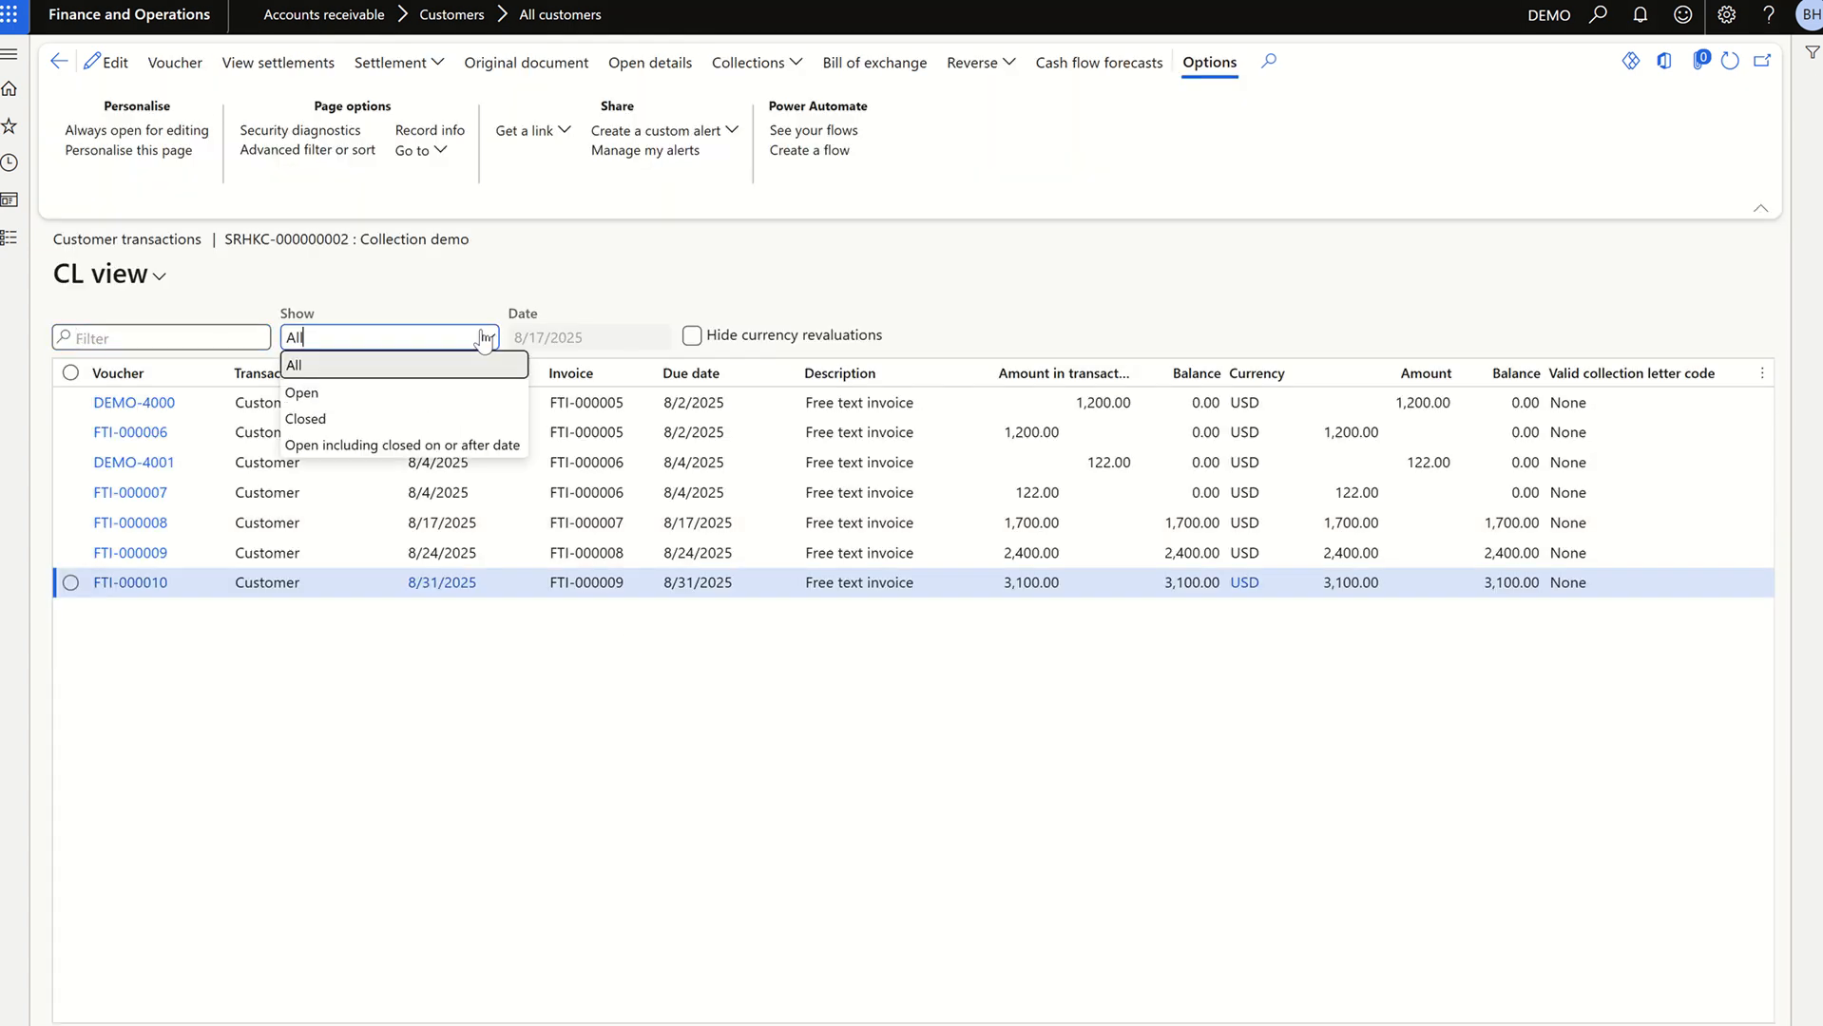
{"action": "left_click", "coordinate": [302, 393]}
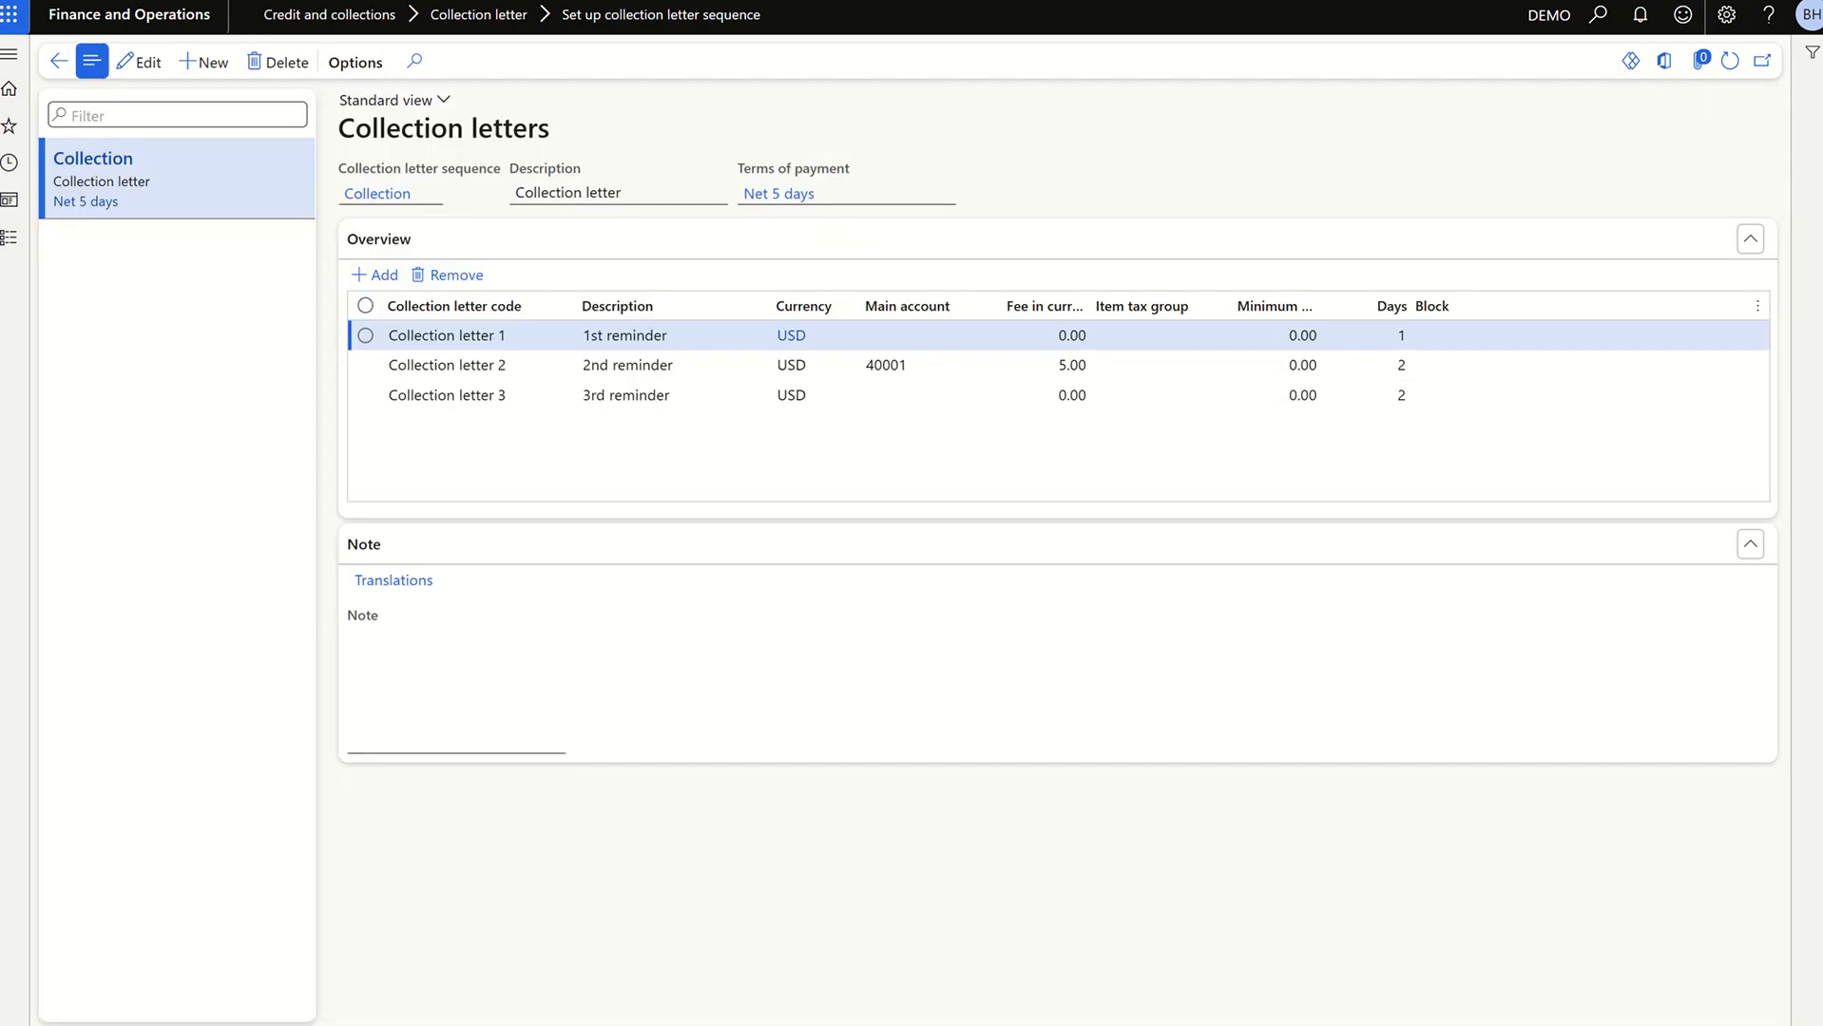
- Duplicate the browser tab and open the Credit and collections module menu
{"action": "right_click", "coordinate": [144, 0]}
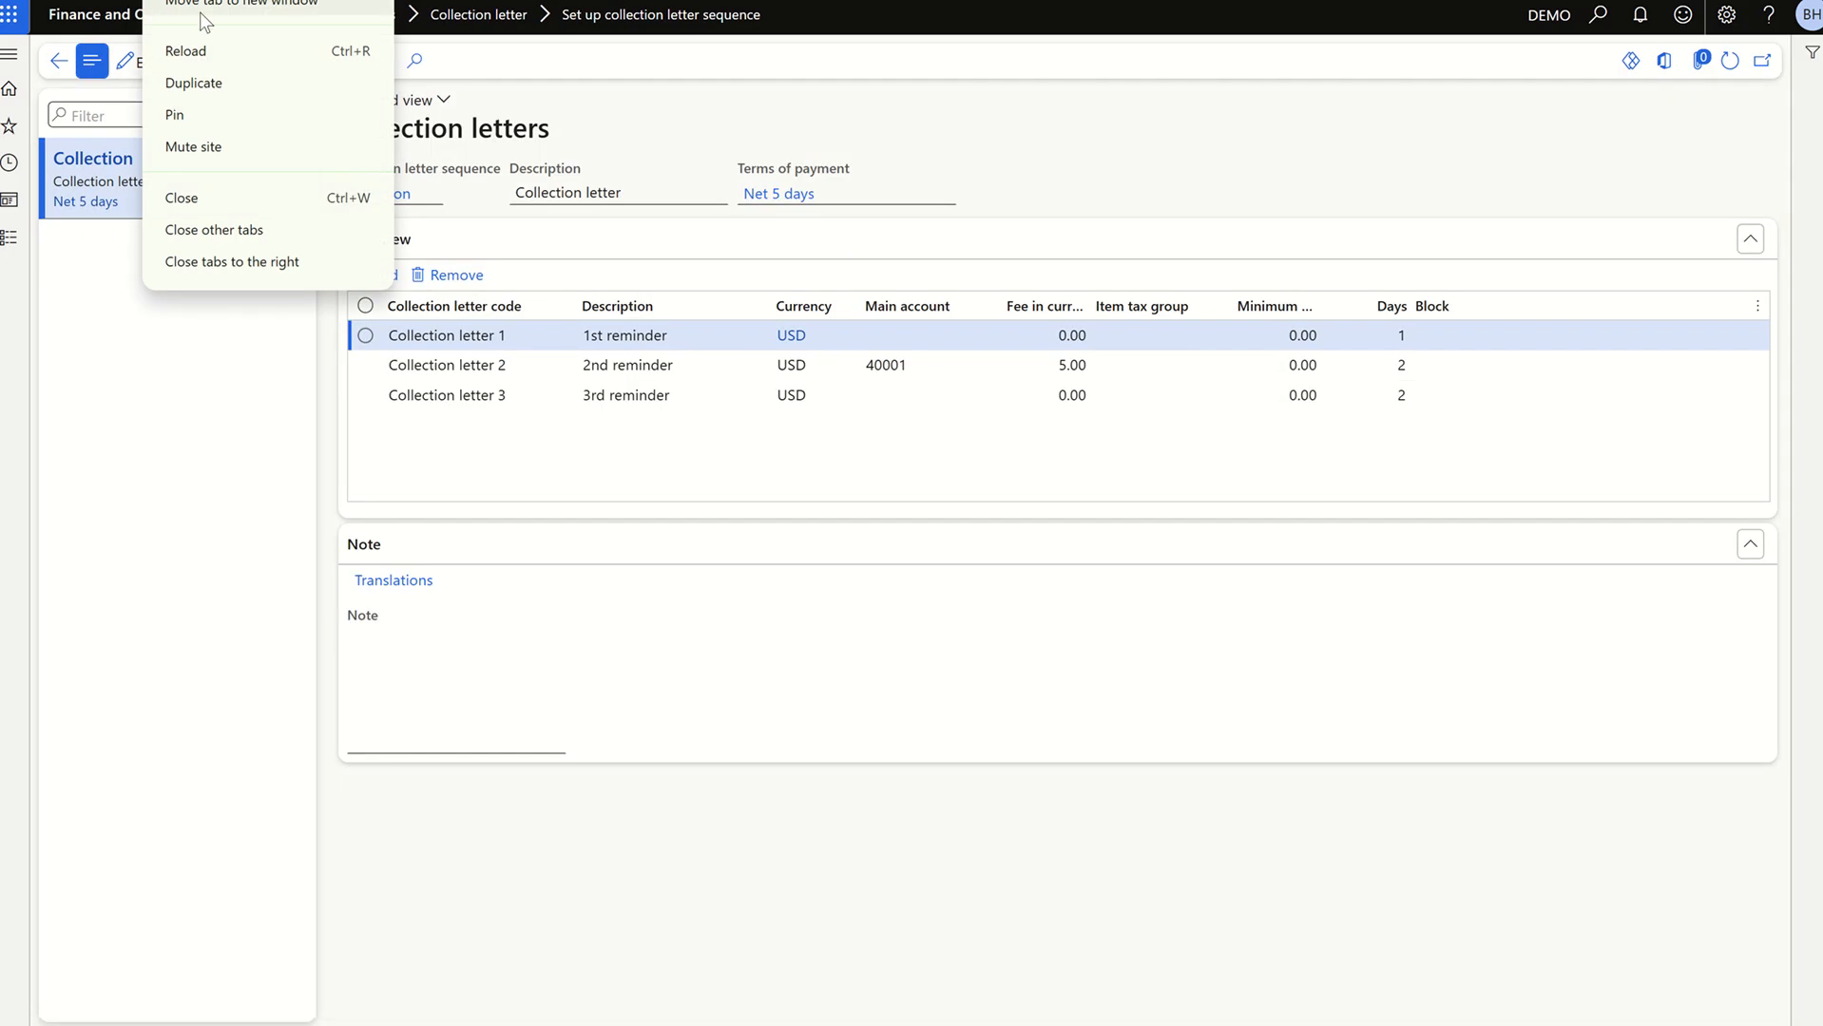
{"action": "left_click", "coordinate": [231, 84]}
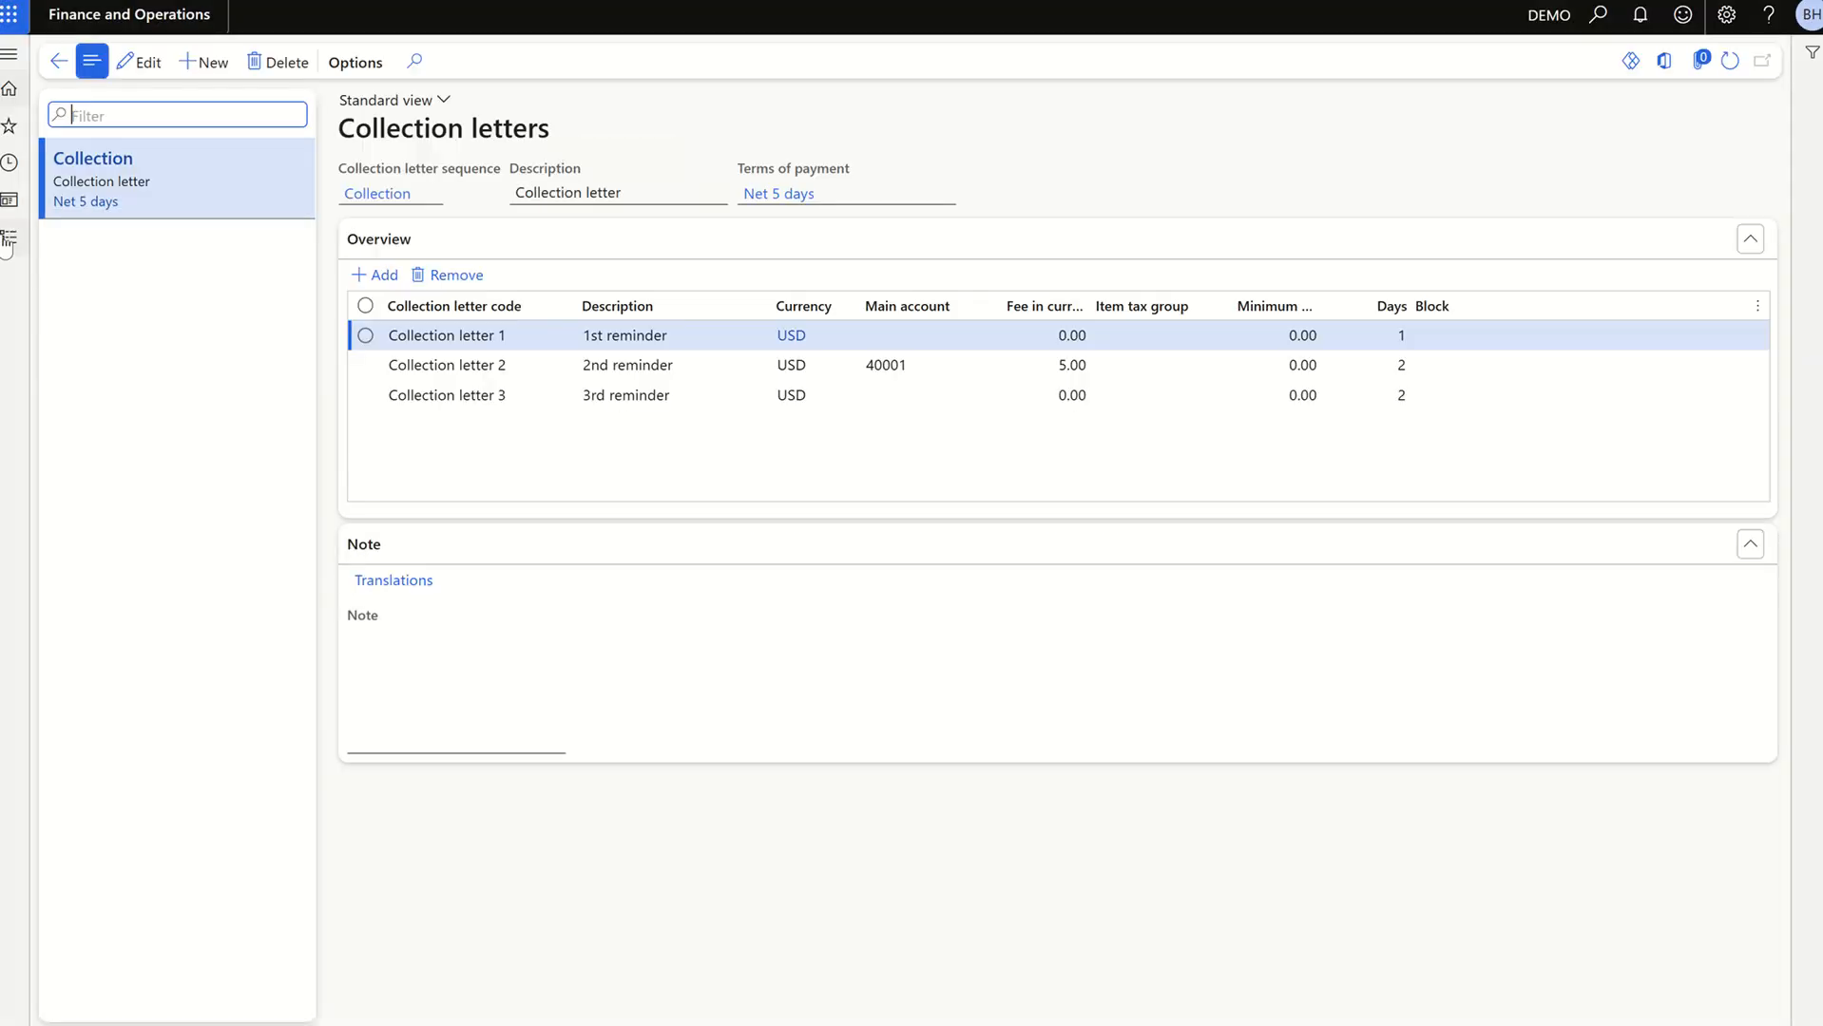
{"action": "left_click", "coordinate": [6, 240]}
{"action": "scroll", "coordinate": [114, 328], "scroll_direction": "down", "scroll_amount": 2}
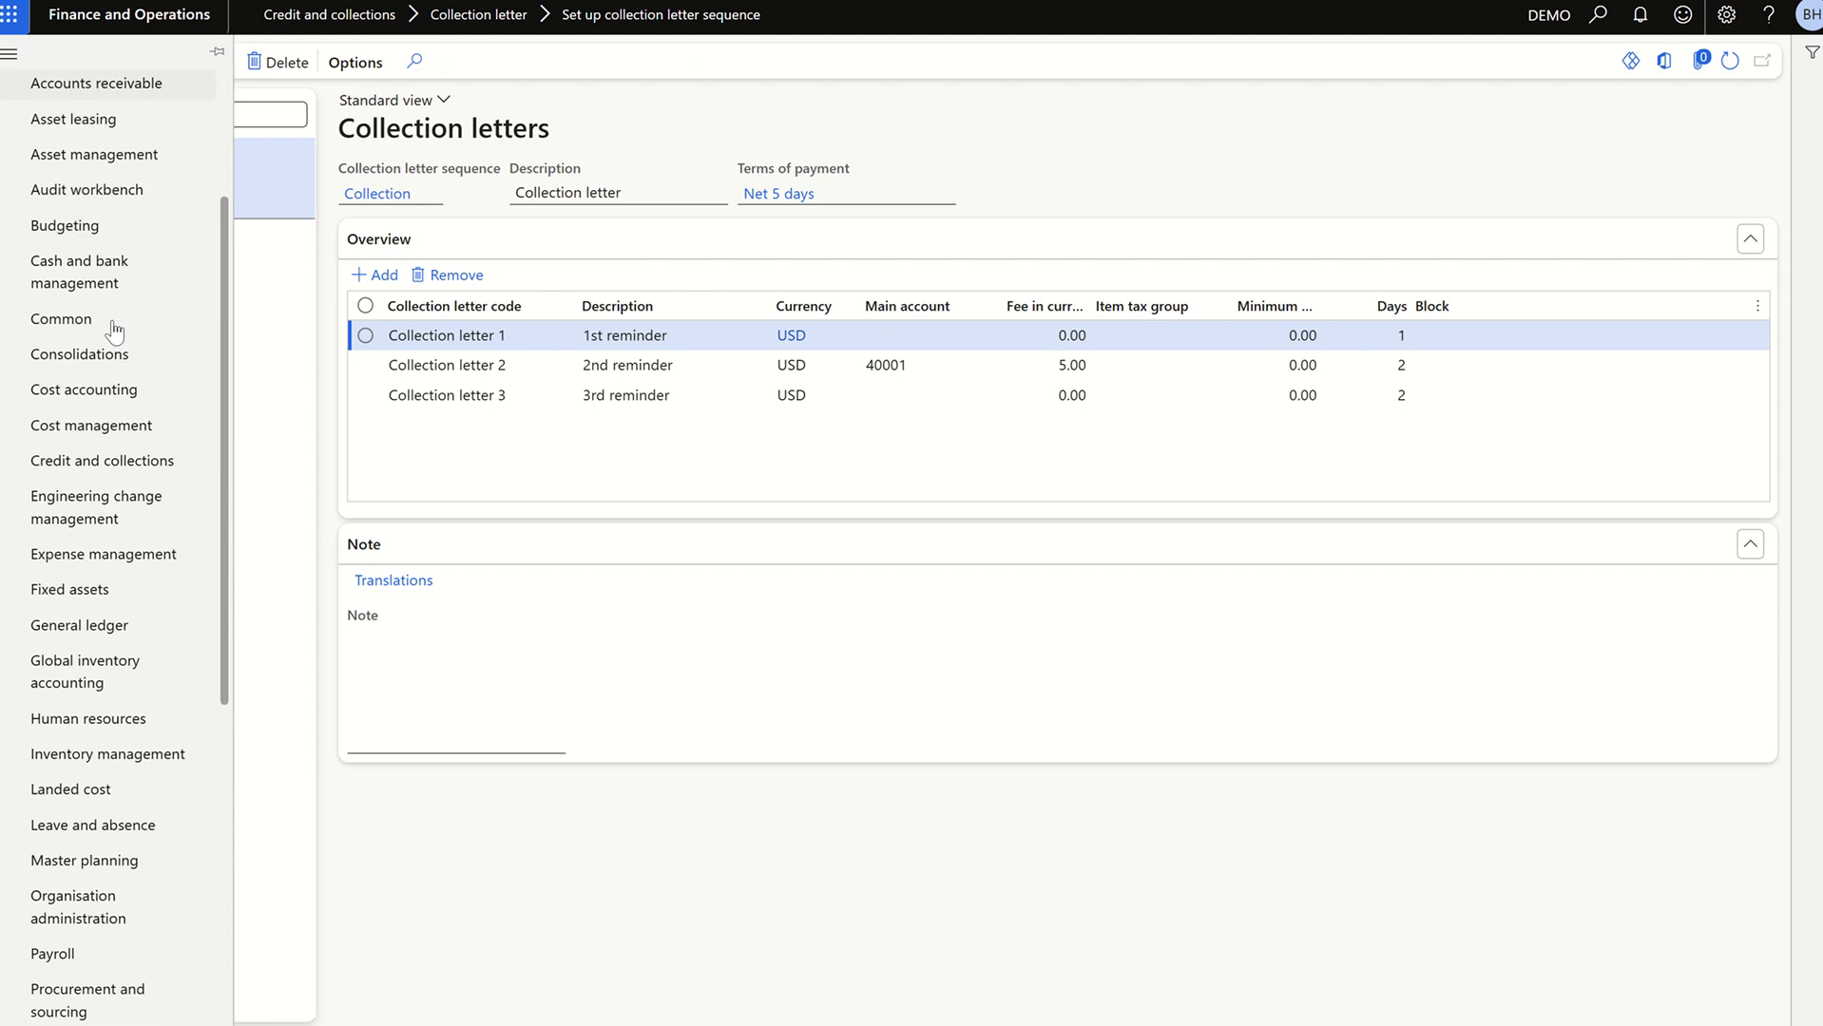
{"action": "left_click", "coordinate": [111, 467]}
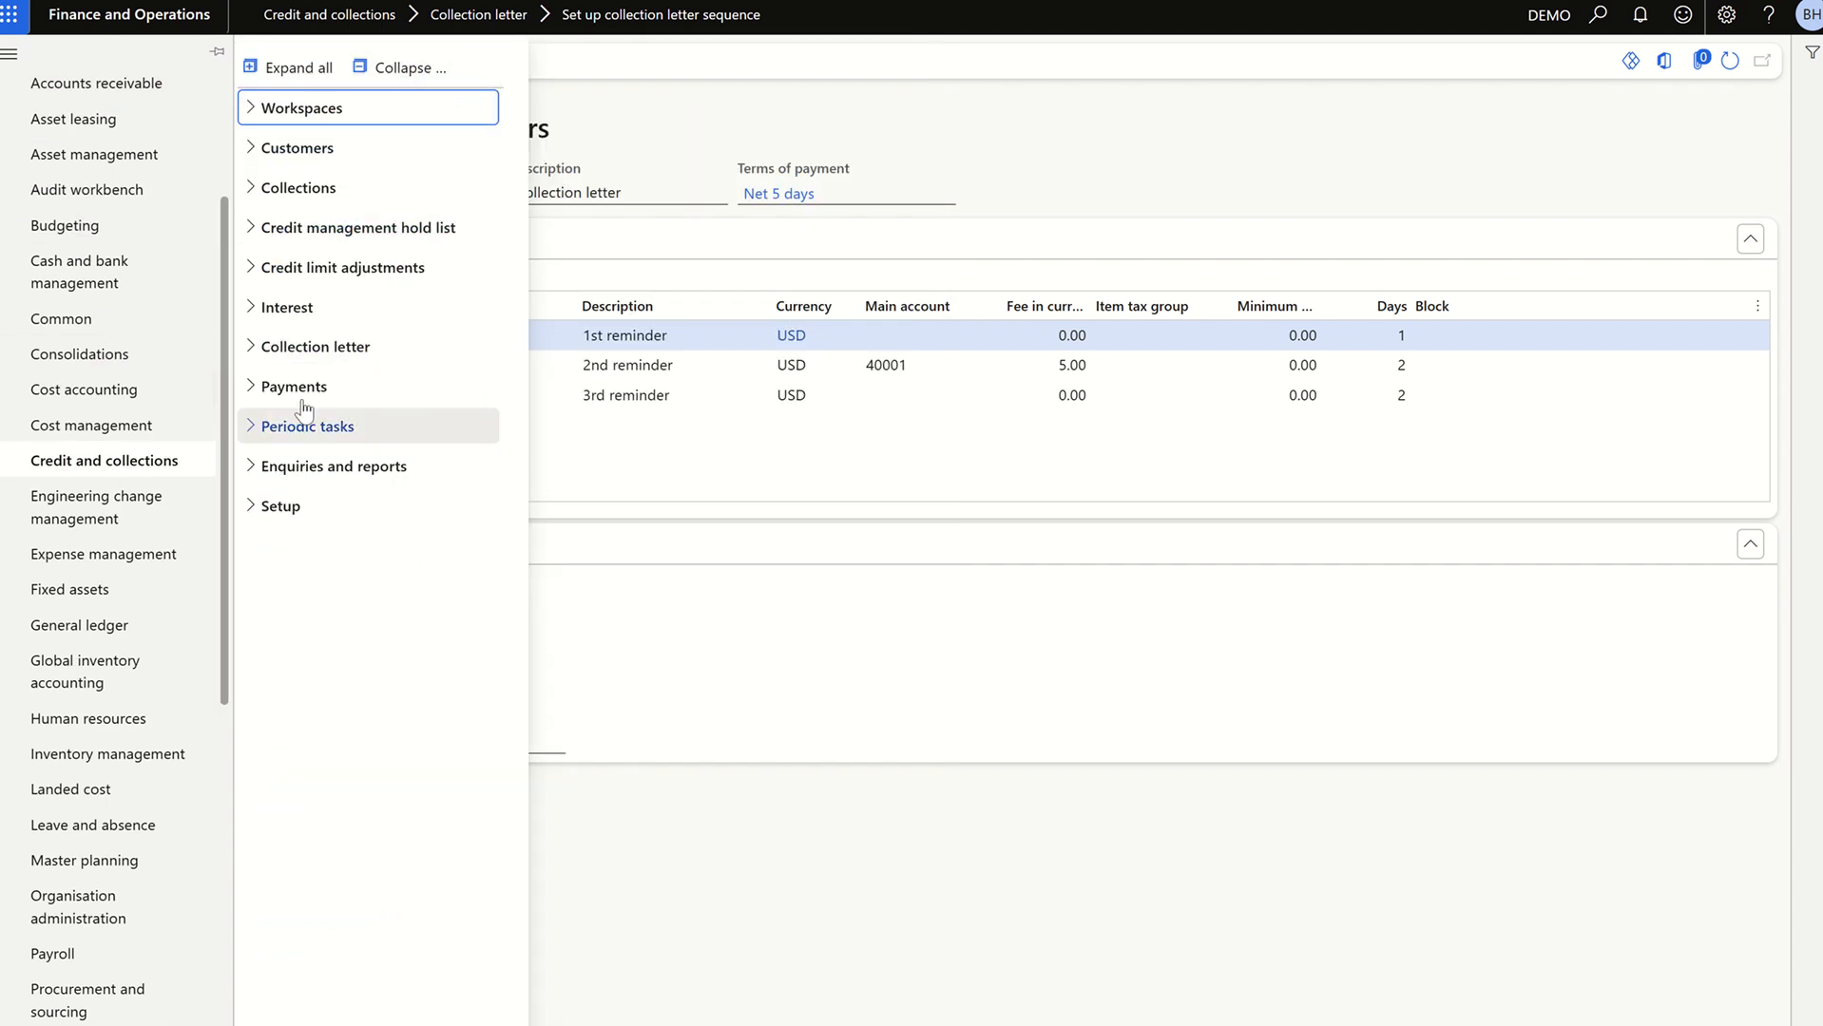
- Open Create collection letters under Credit and collections > Collection letter
{"action": "left_click", "coordinate": [316, 348]}
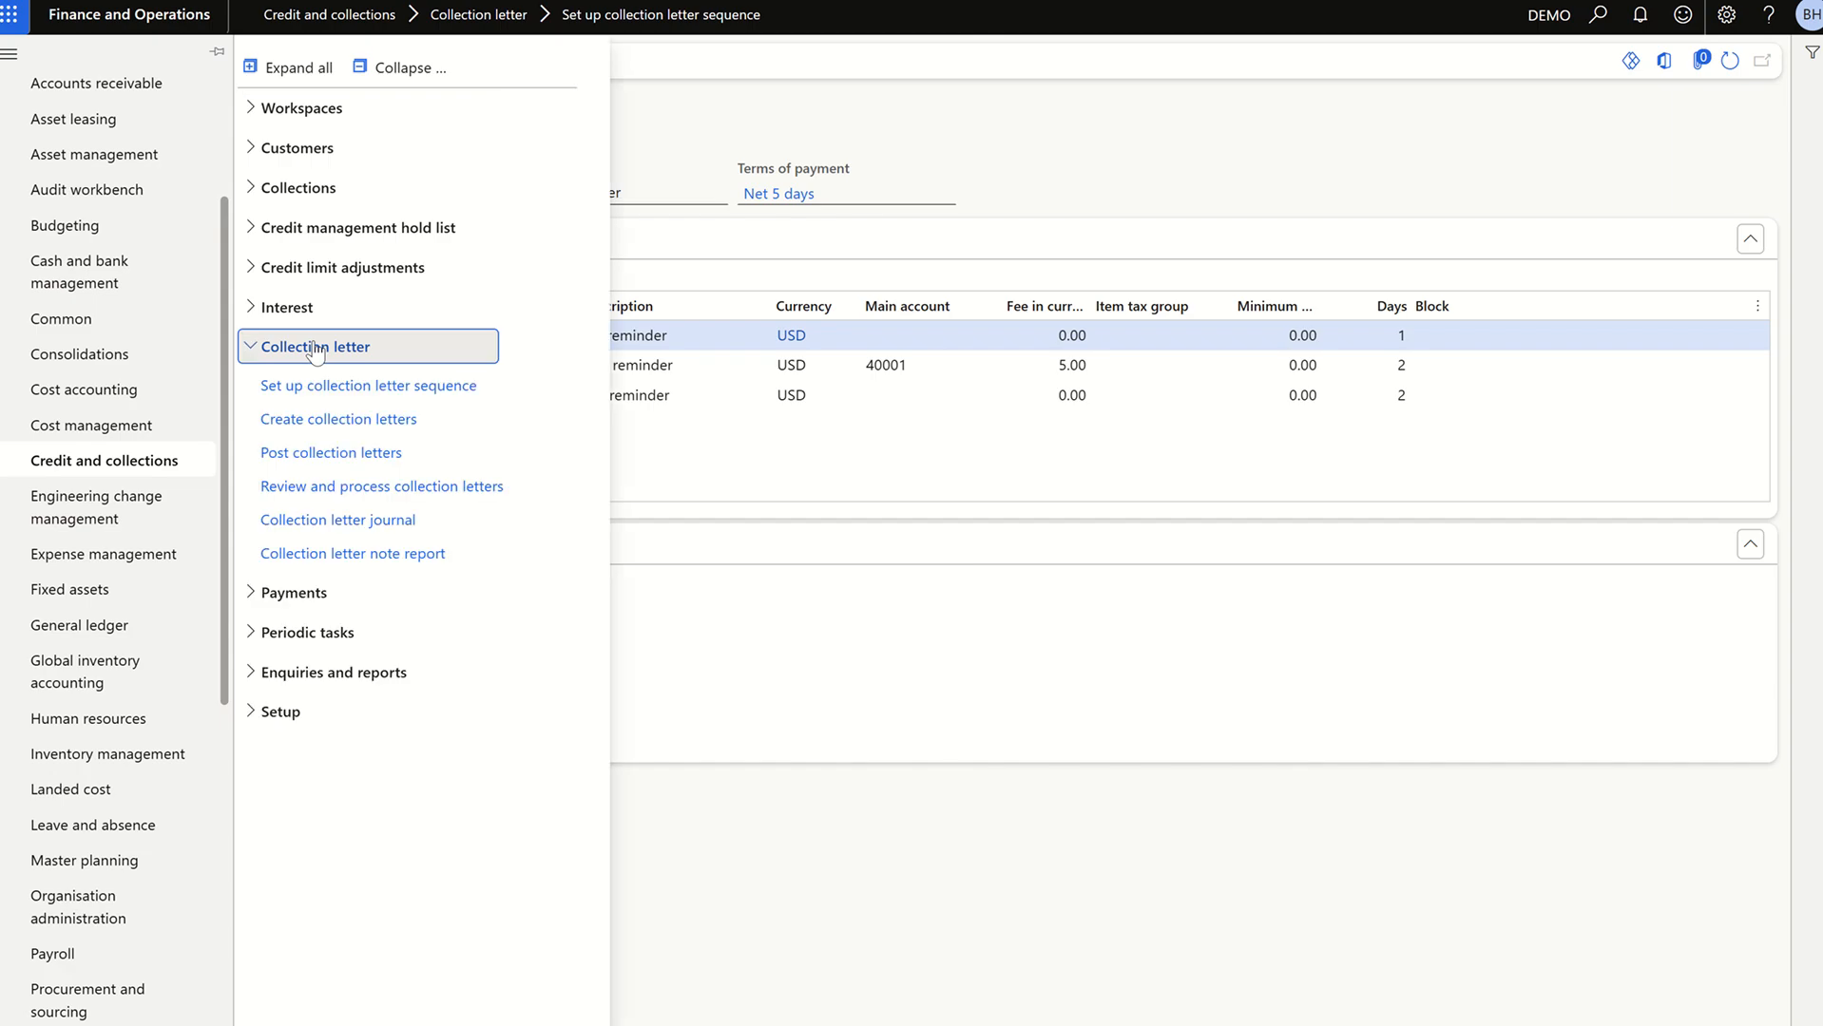
{"action": "left_click", "coordinate": [352, 431]}
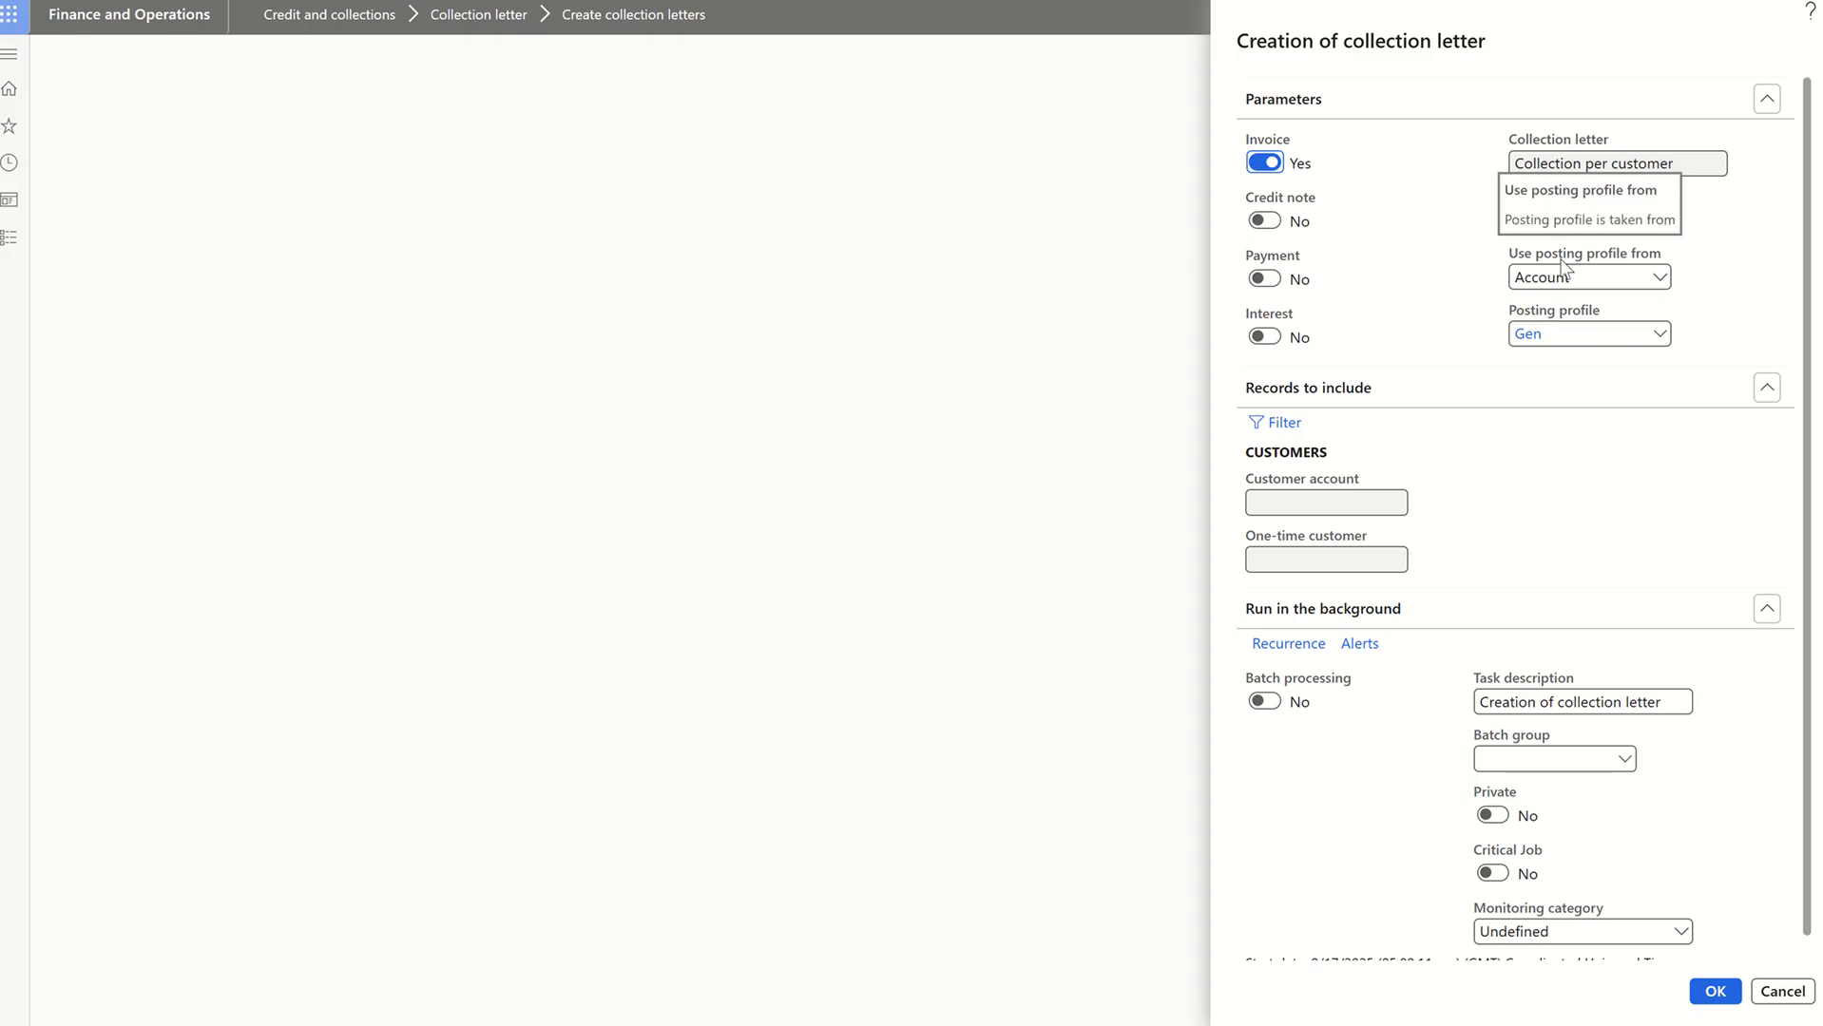
- Run collection letter creation for 8/18/2025, posting profile from Account, Gen, filtered to the customer's account
{"action": "left_click", "coordinate": [1659, 277]}
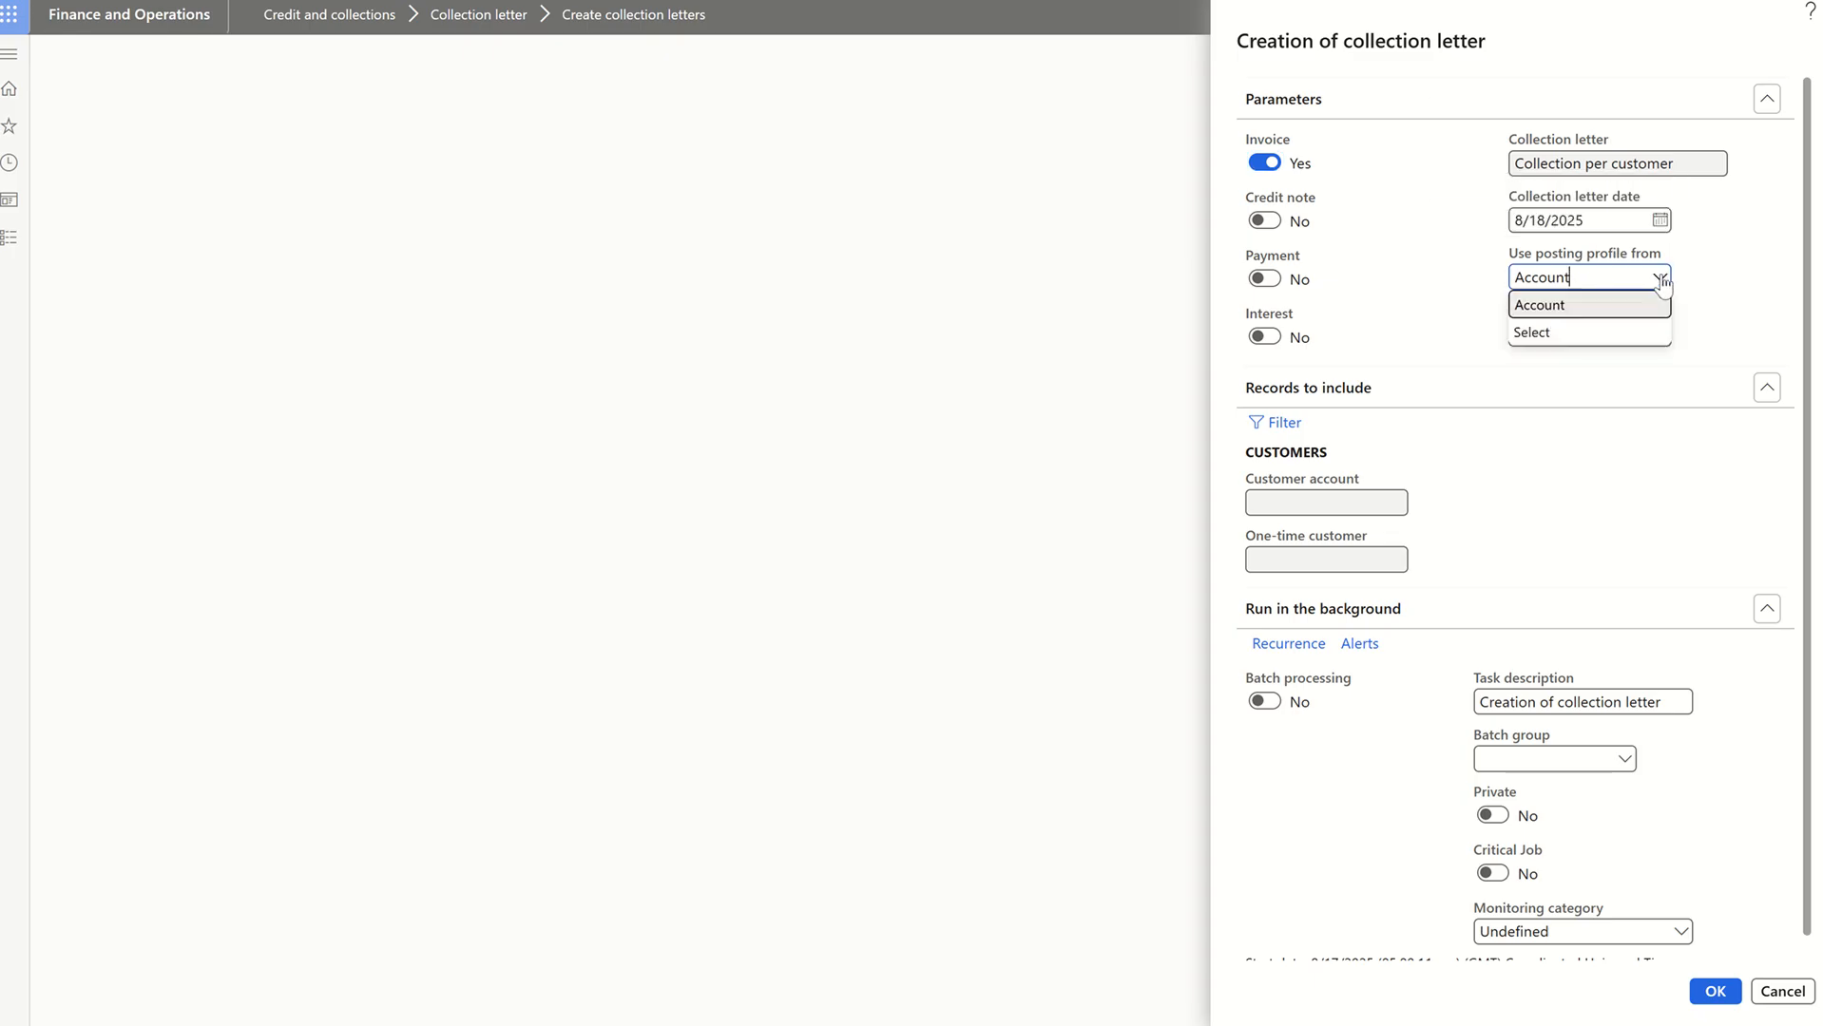
{"action": "left_click", "coordinate": [1546, 306]}
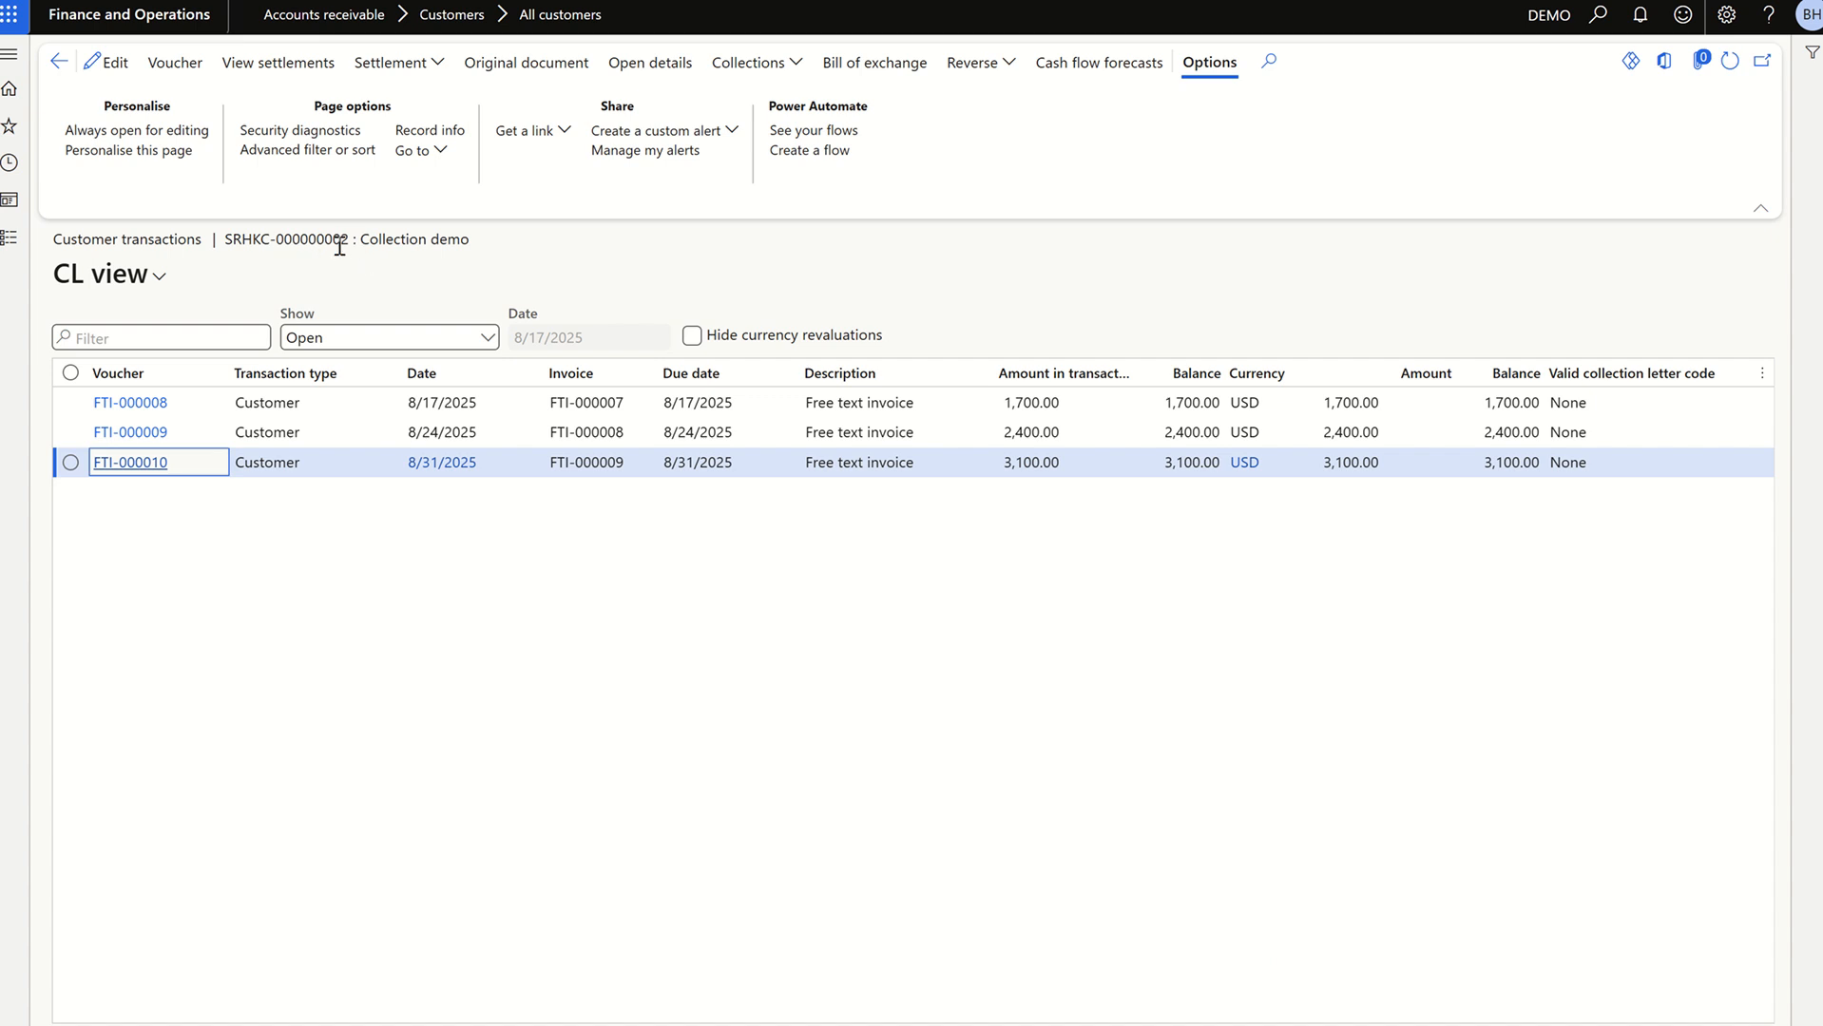
{"action": "left_click_drag", "start_coordinate": [349, 238], "coordinate": [228, 241]}
{"action": "key", "text": "ctrl+c"}
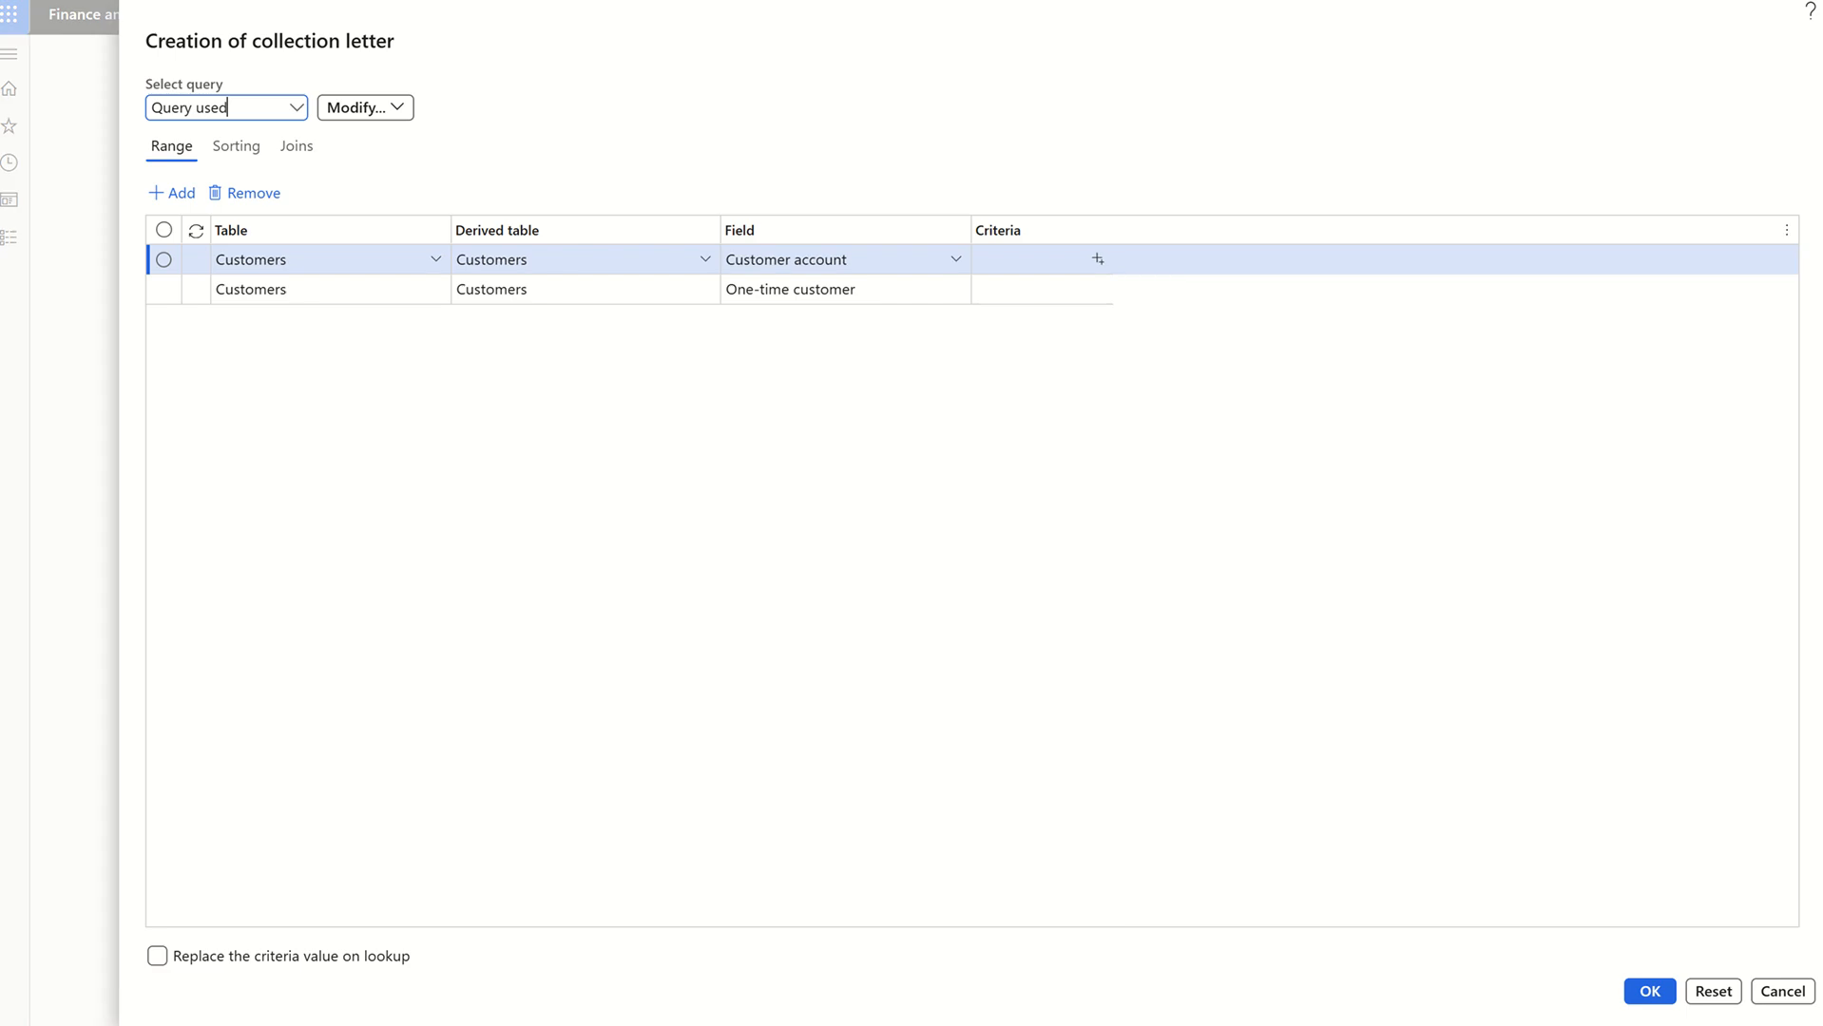
{"action": "left_click", "coordinate": [1019, 258]}
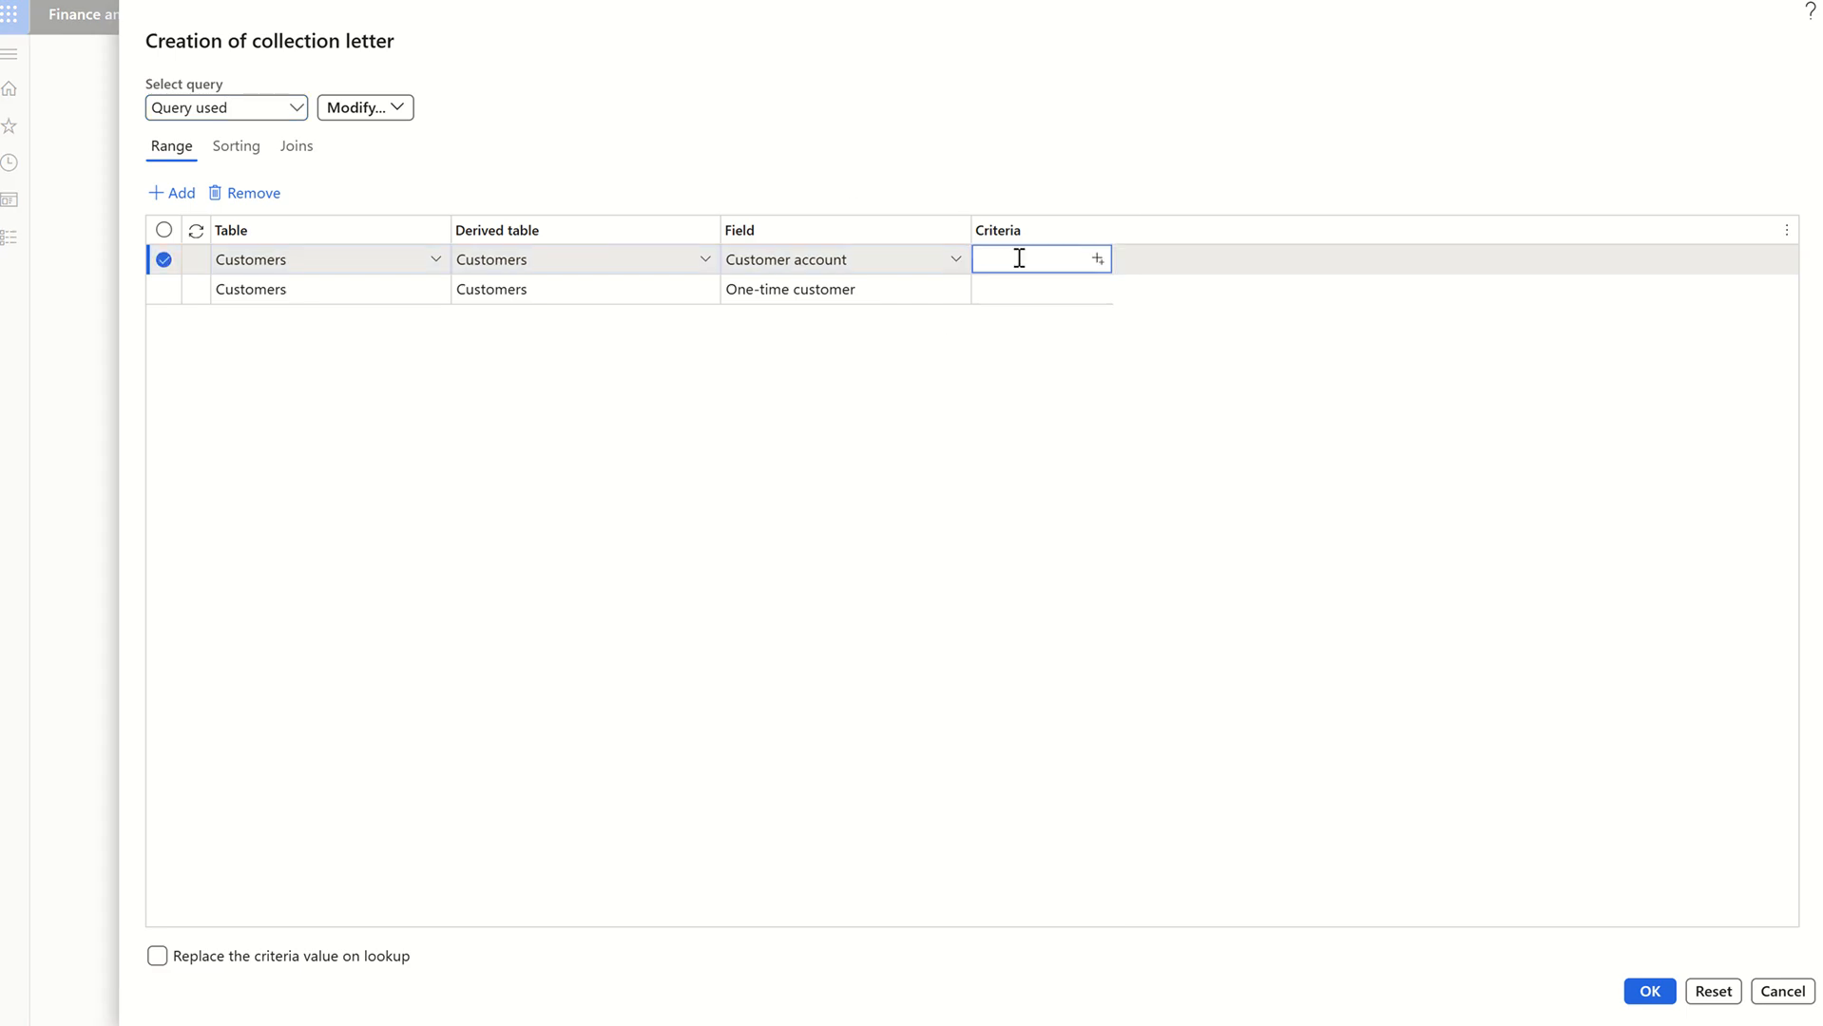
{"action": "key", "text": "ctrl+v"}
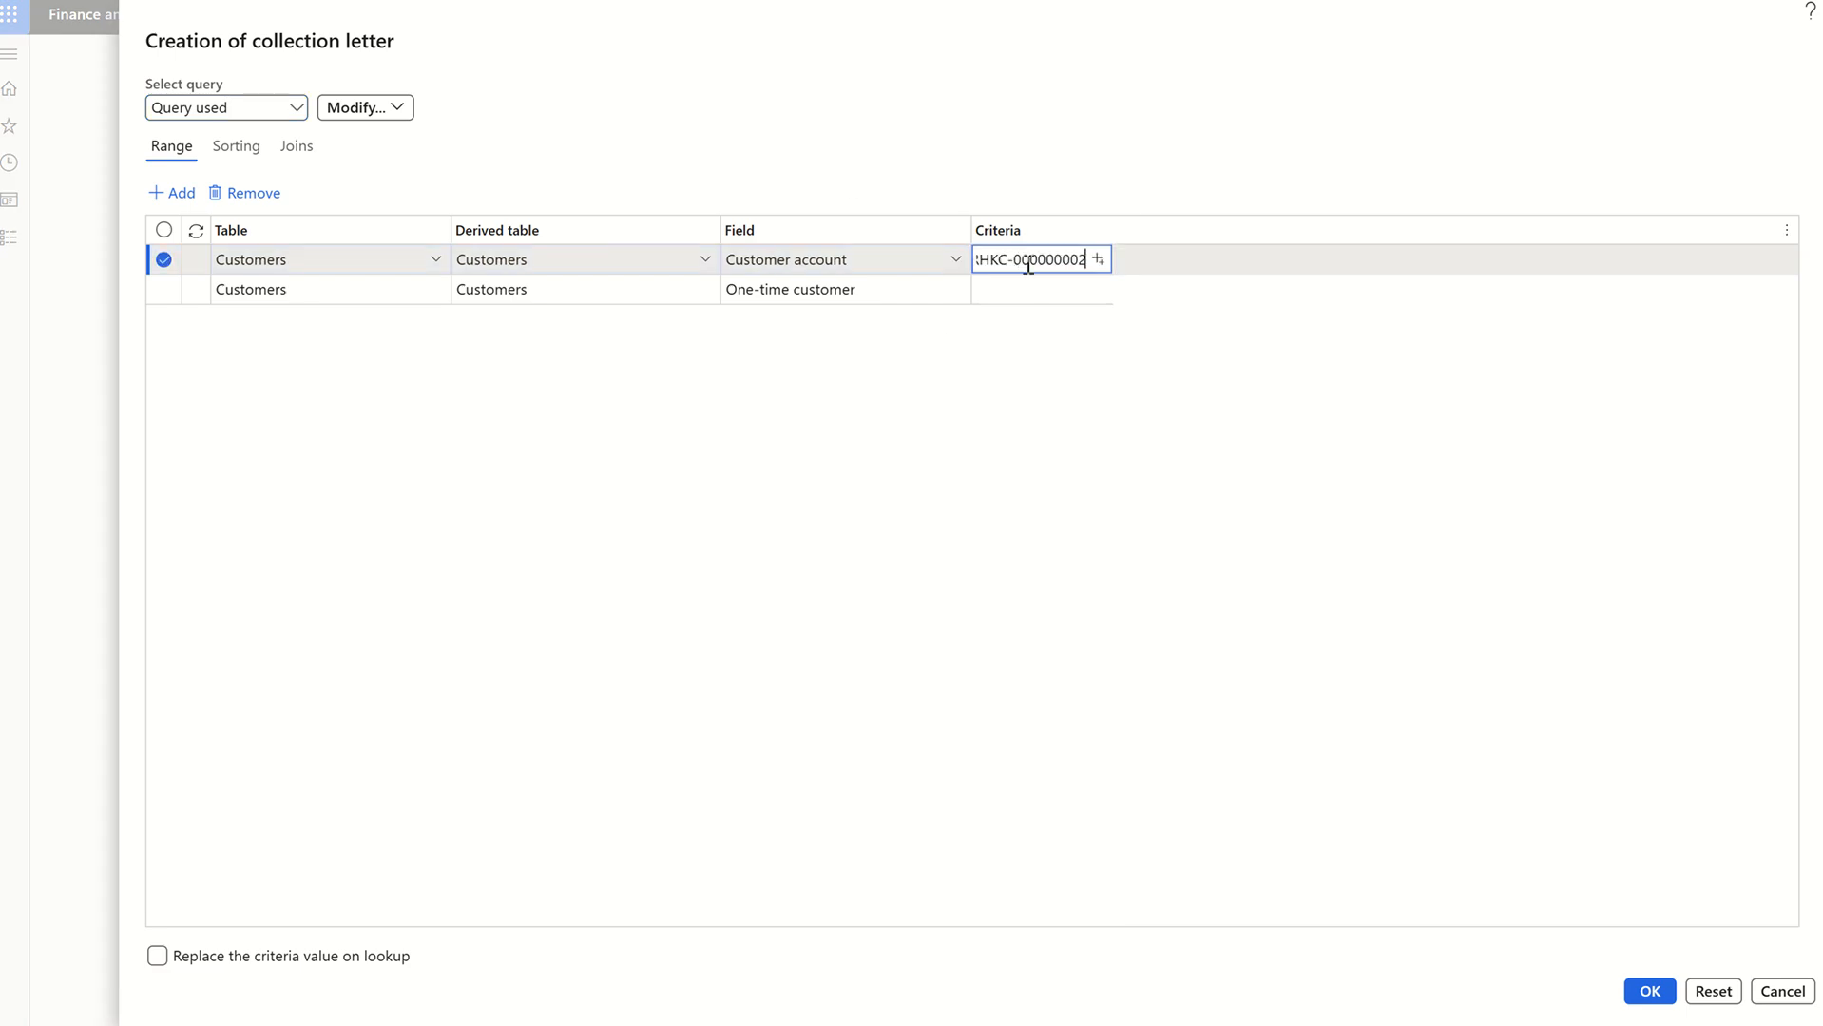
{"action": "left_click", "coordinate": [1641, 994]}
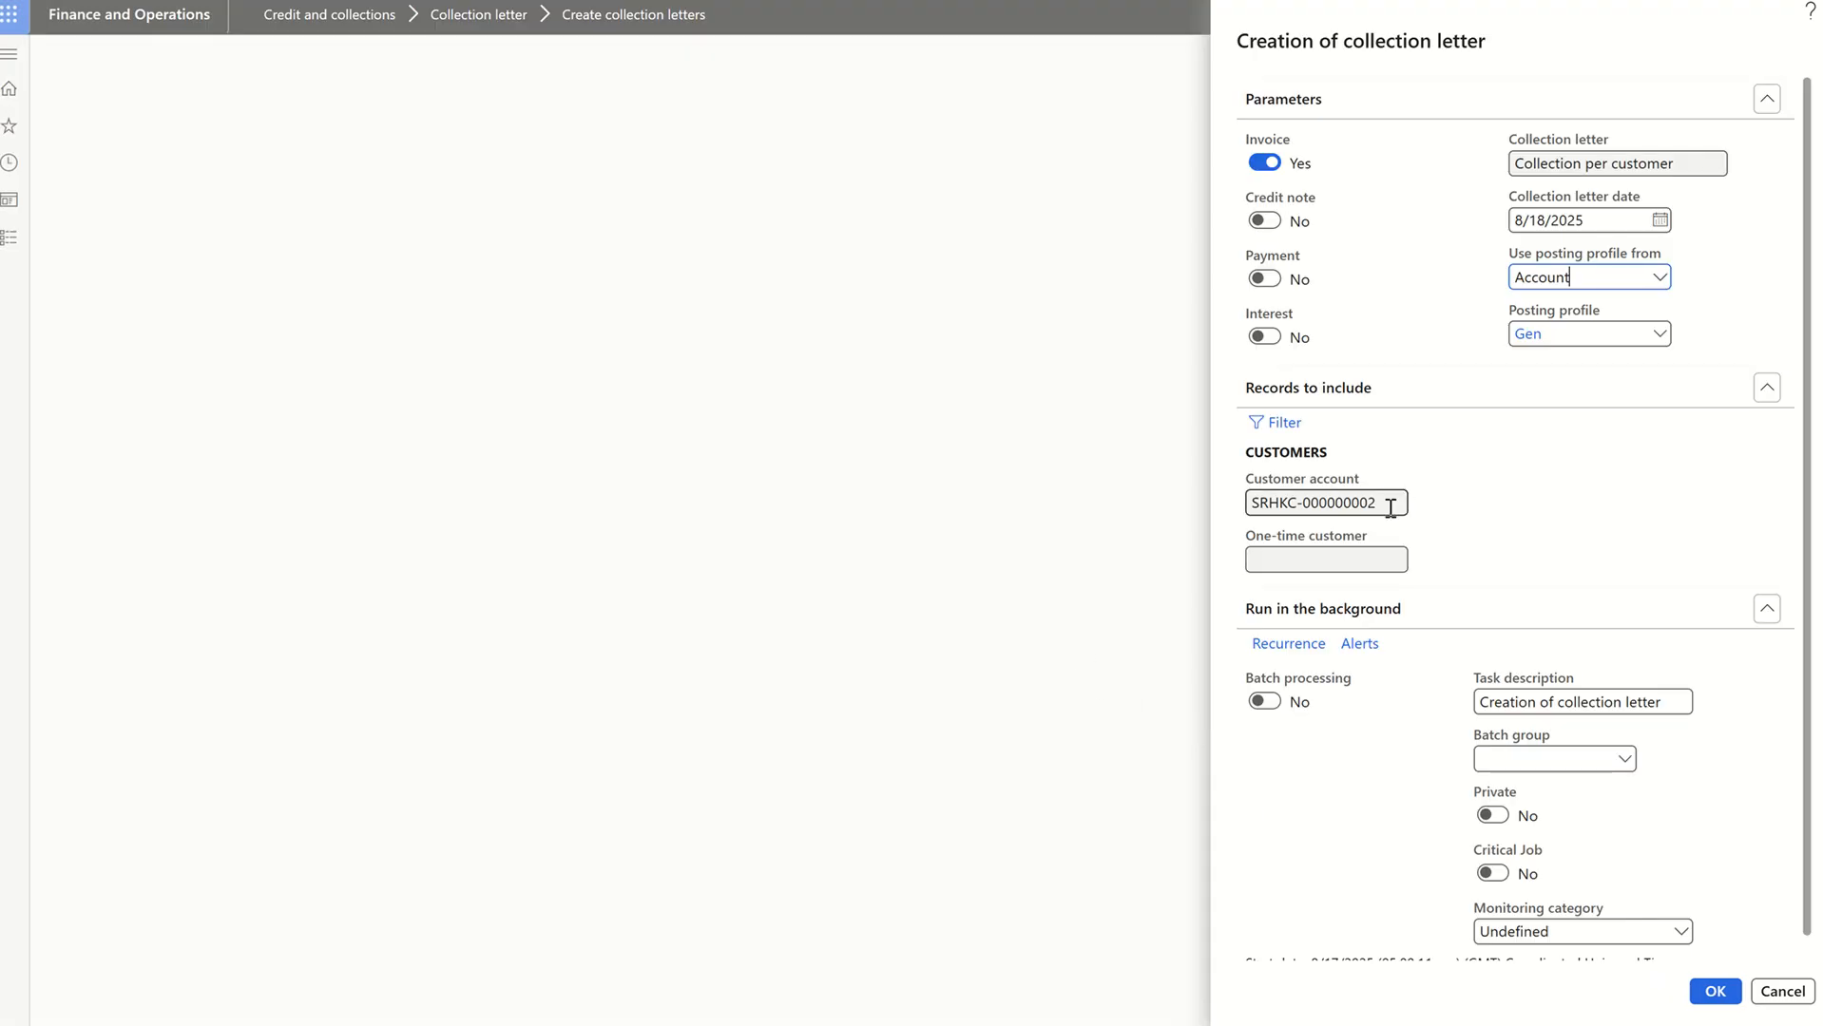
{"action": "left_click", "coordinate": [1715, 991]}
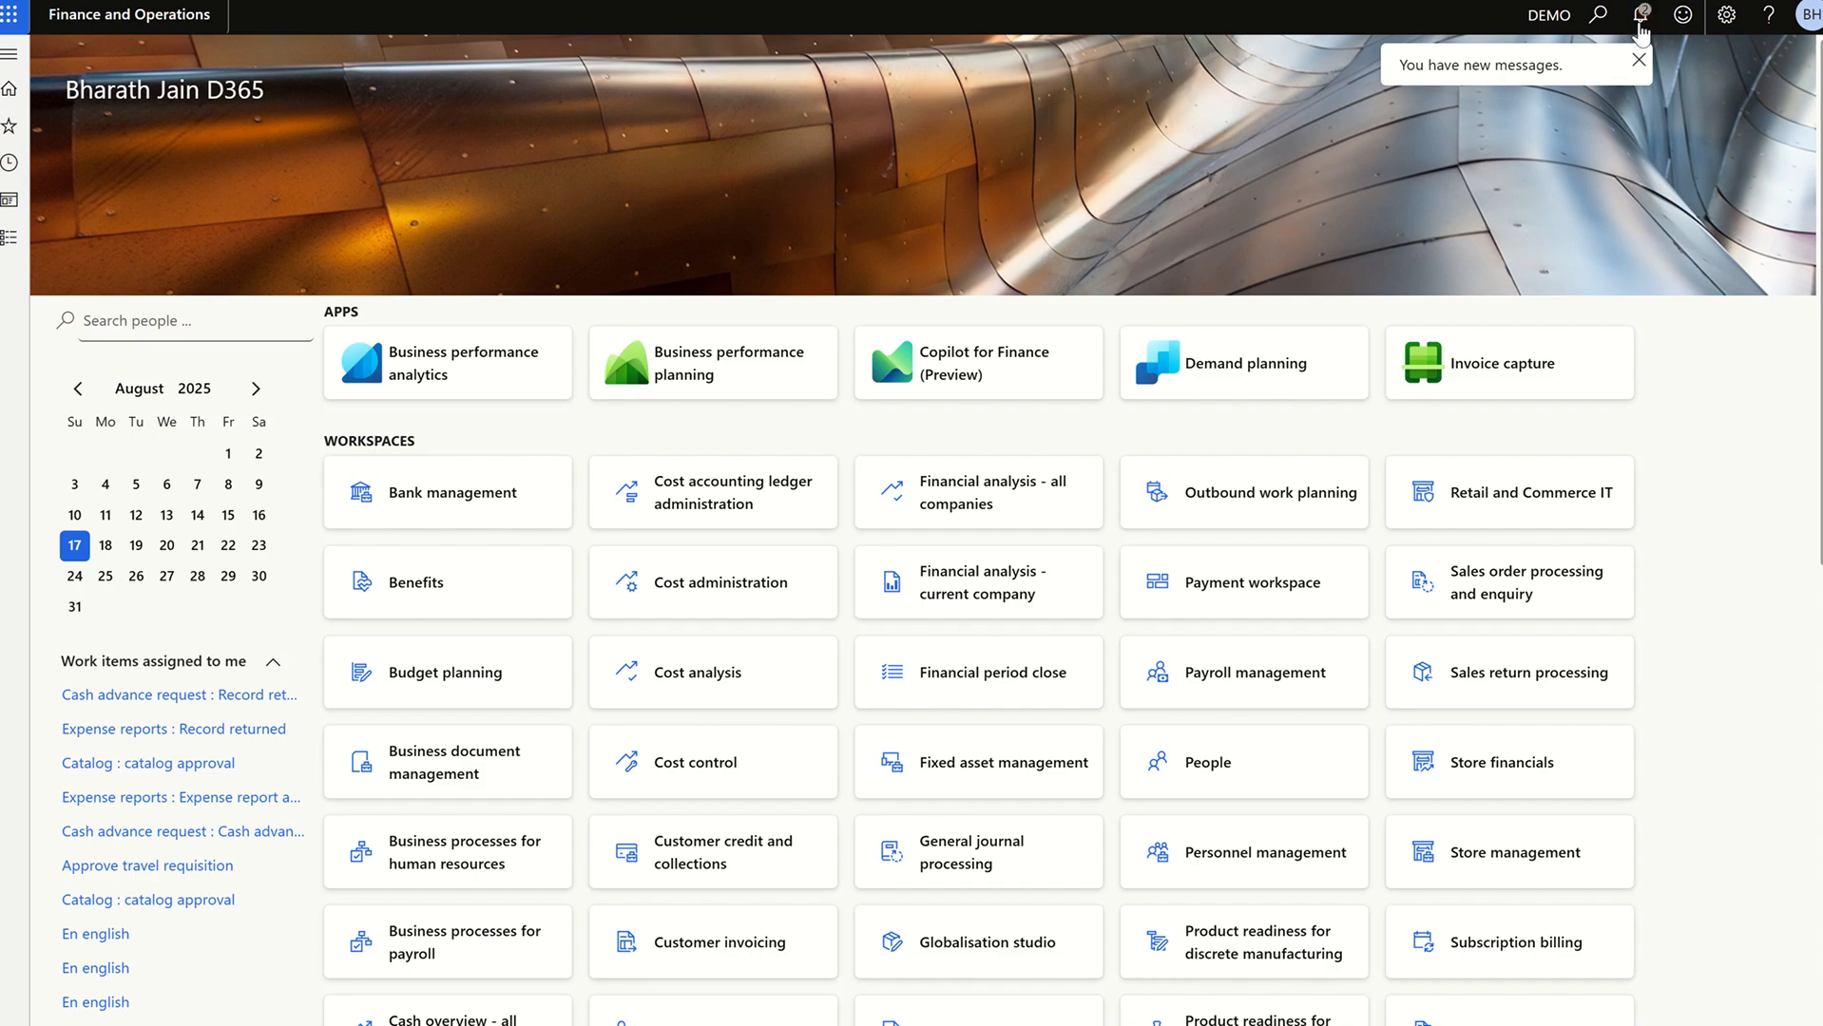
- Check the notifications for the creation result and clear them all
{"action": "left_click", "coordinate": [1641, 29]}
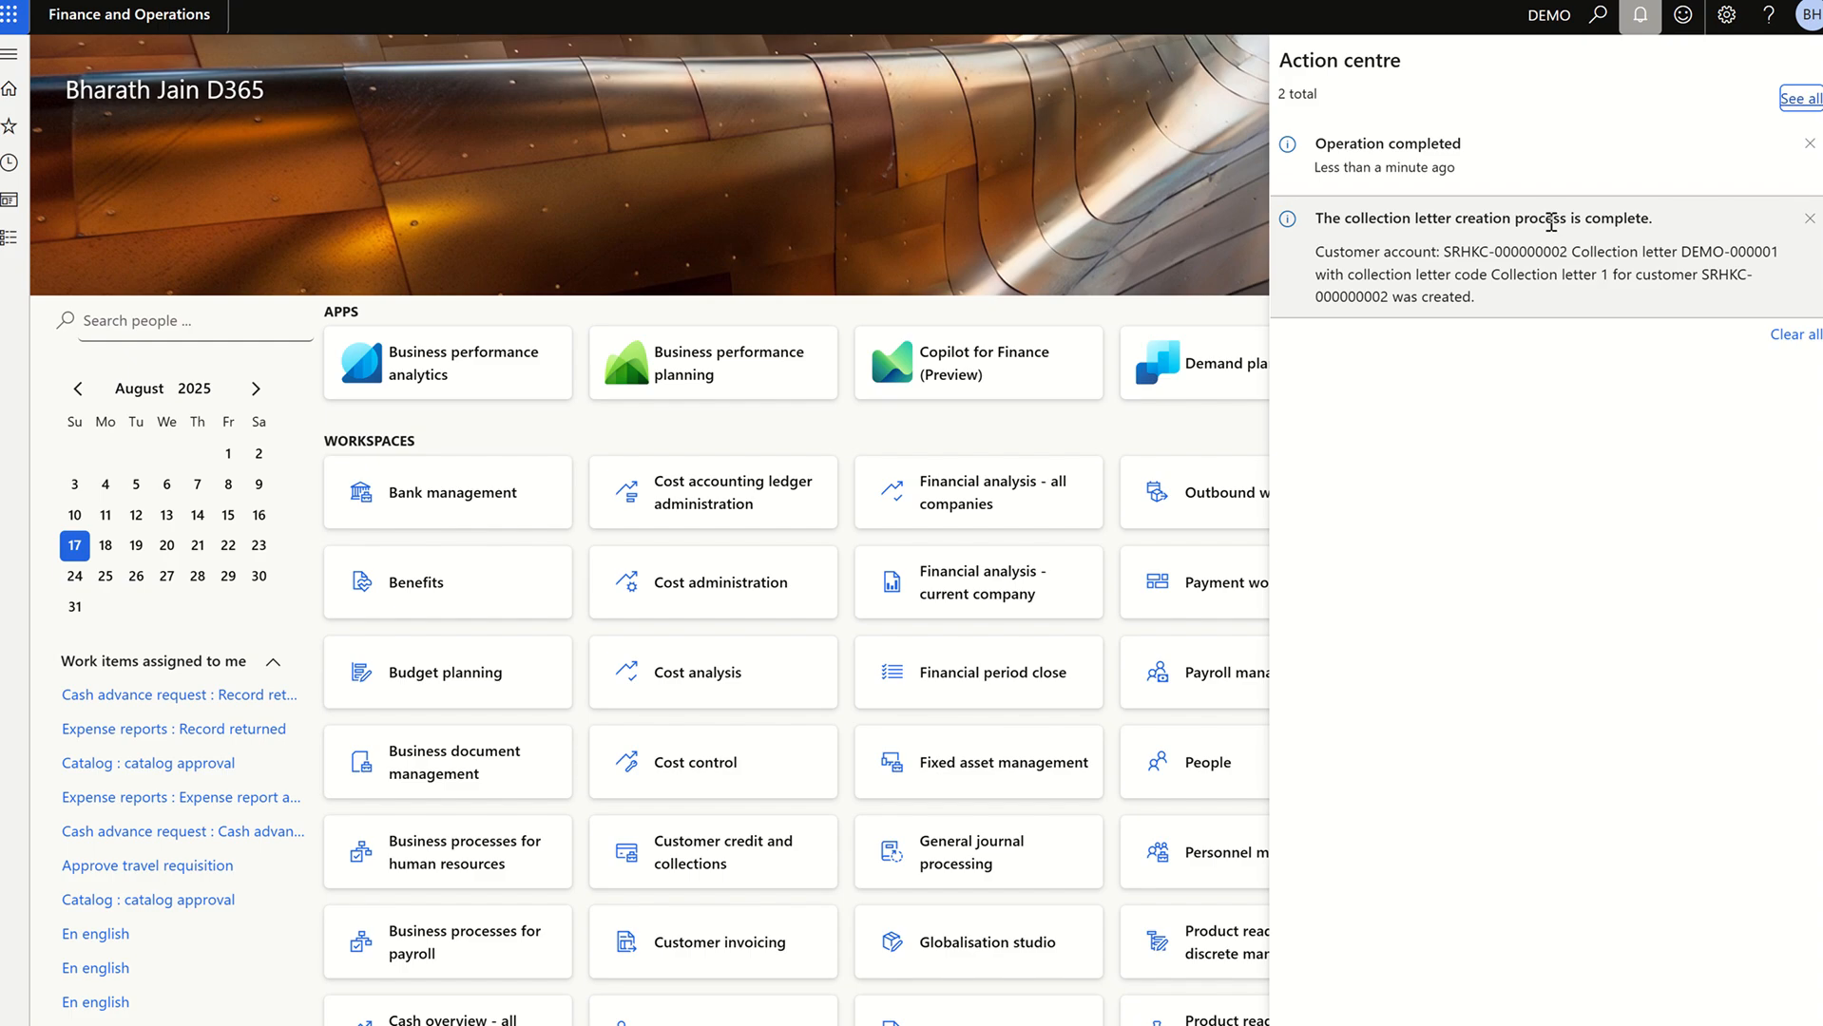
{"action": "left_click", "coordinate": [1792, 335]}
{"action": "left_click", "coordinate": [665, 201]}
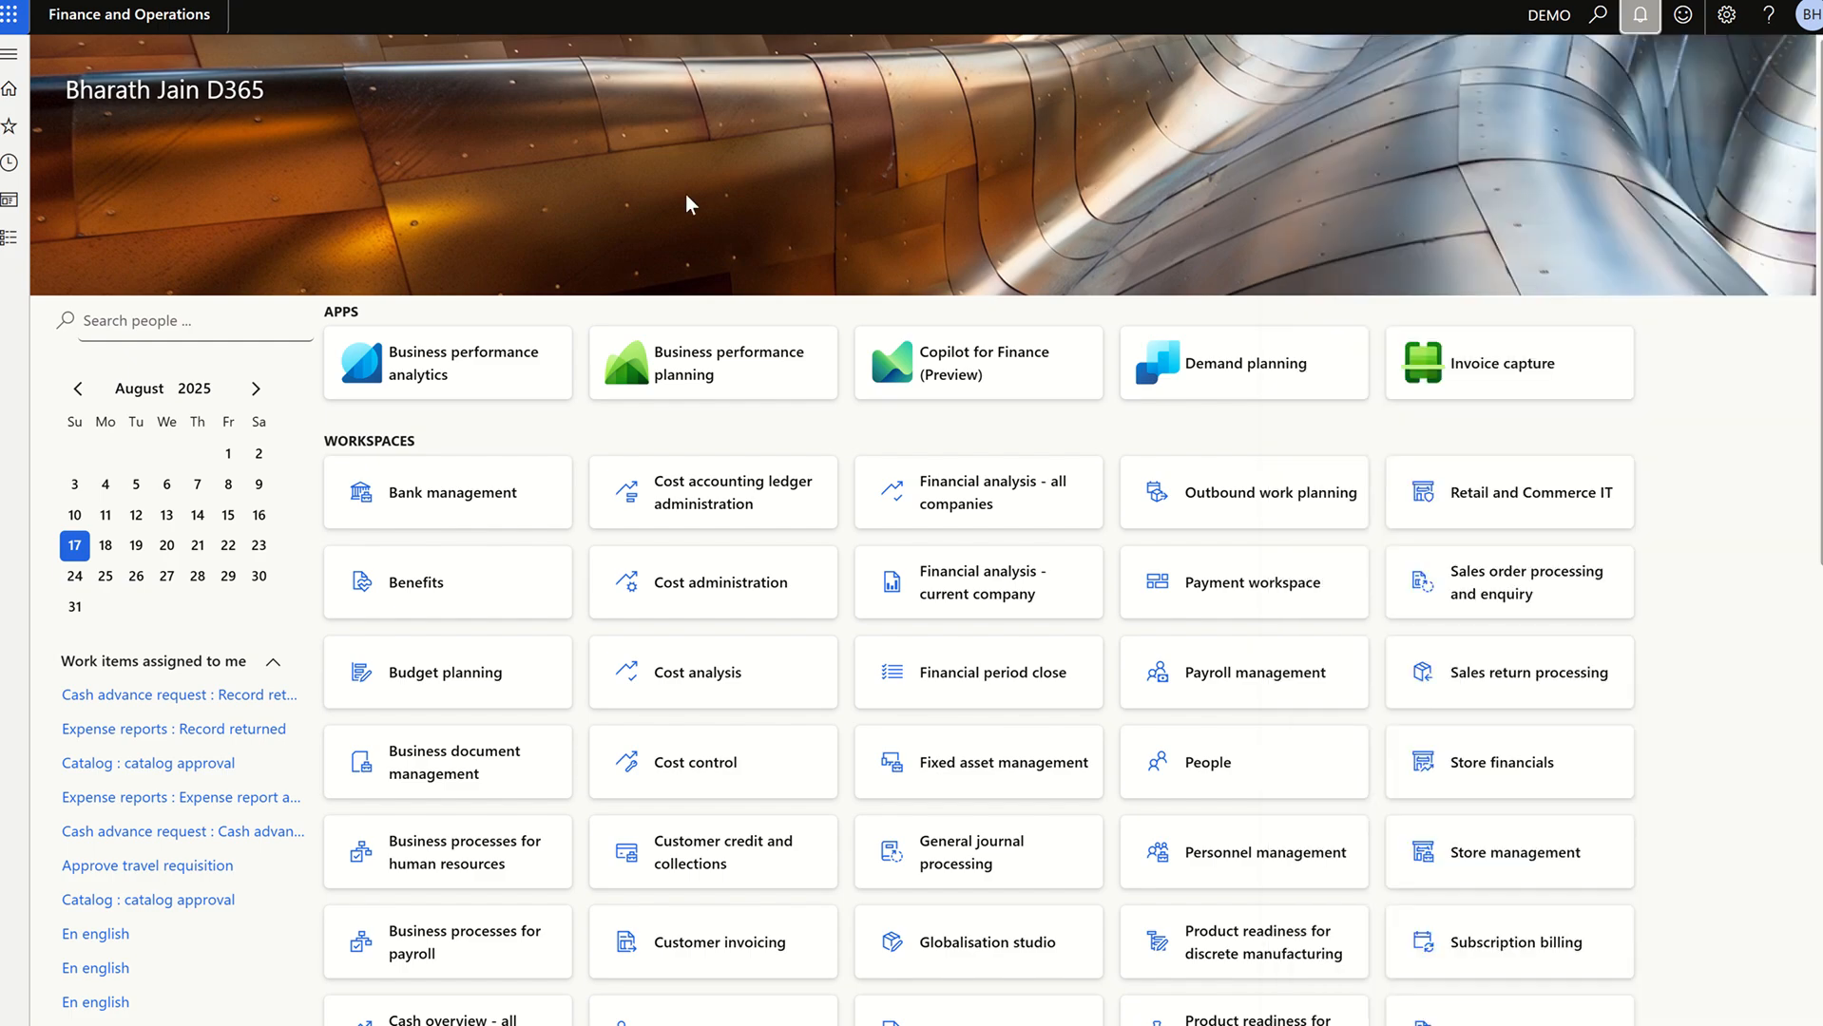
- Open Review and process collection letters and view the new letter DEMO-000001
{"action": "left_click", "coordinate": [9, 236]}
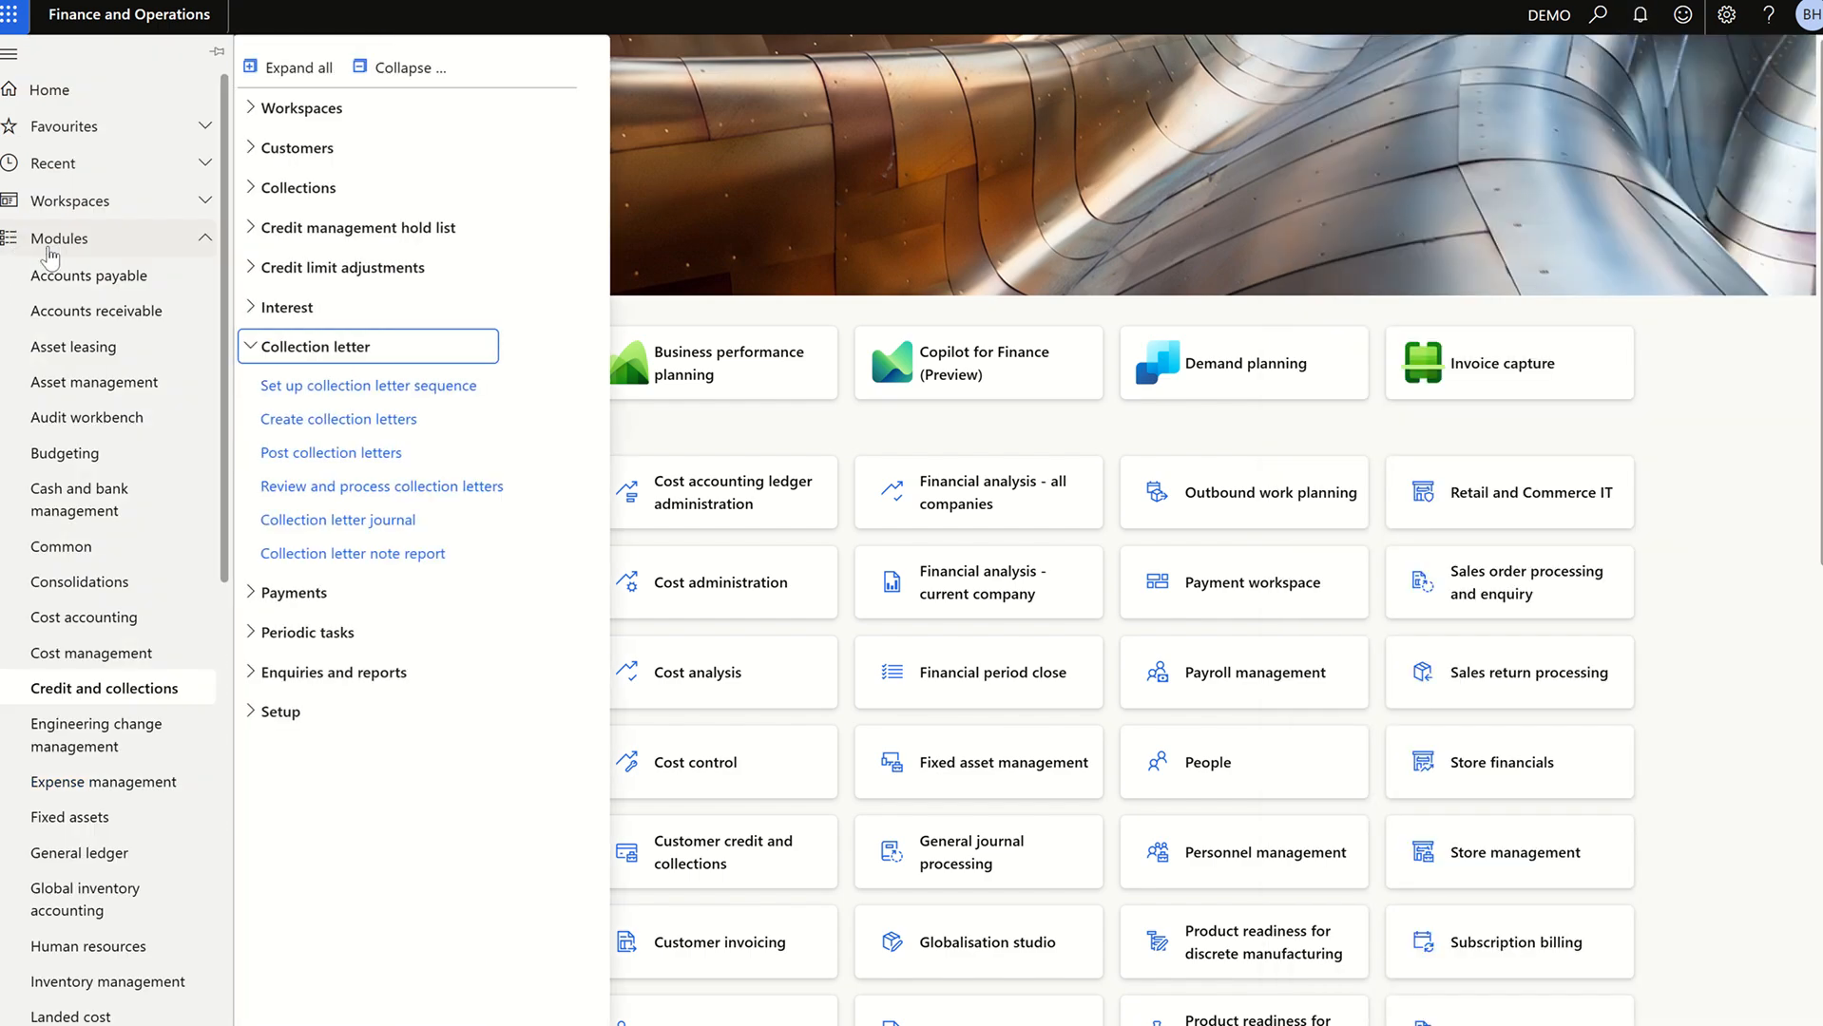
{"action": "scroll", "coordinate": [150, 409], "scroll_direction": "down", "scroll_amount": 3}
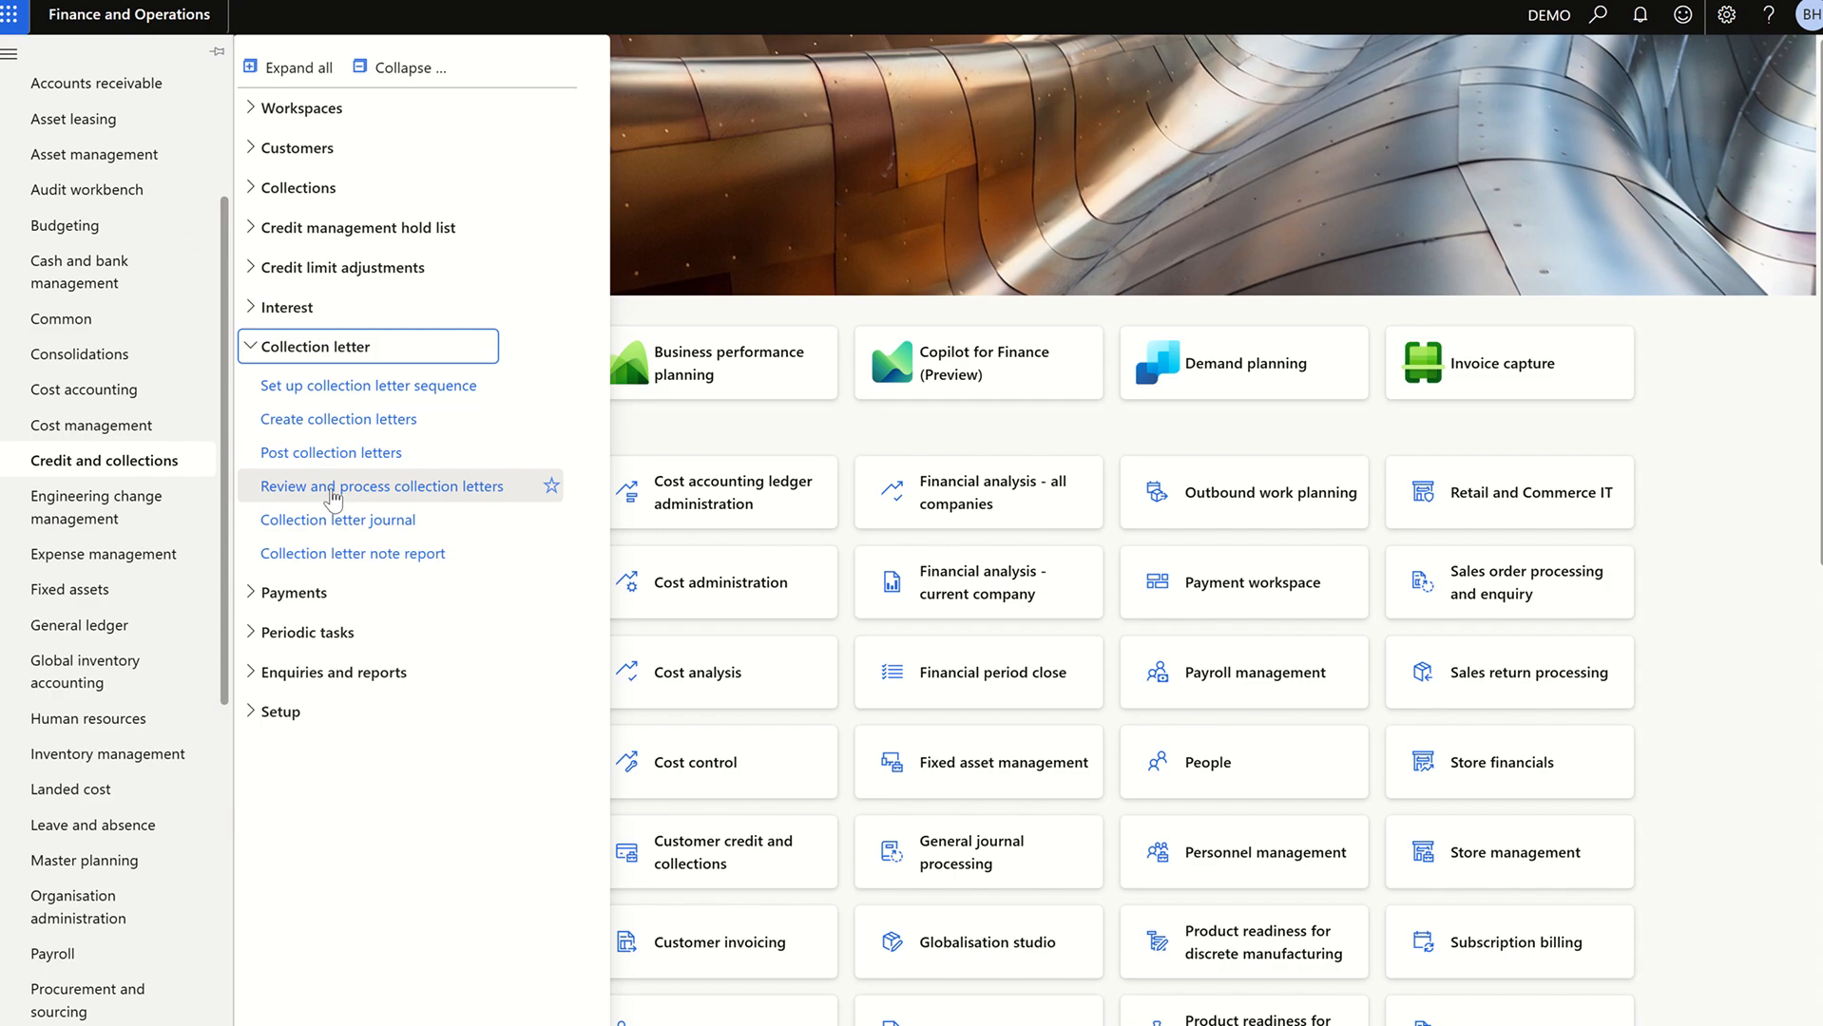
{"action": "left_click", "coordinate": [339, 486]}
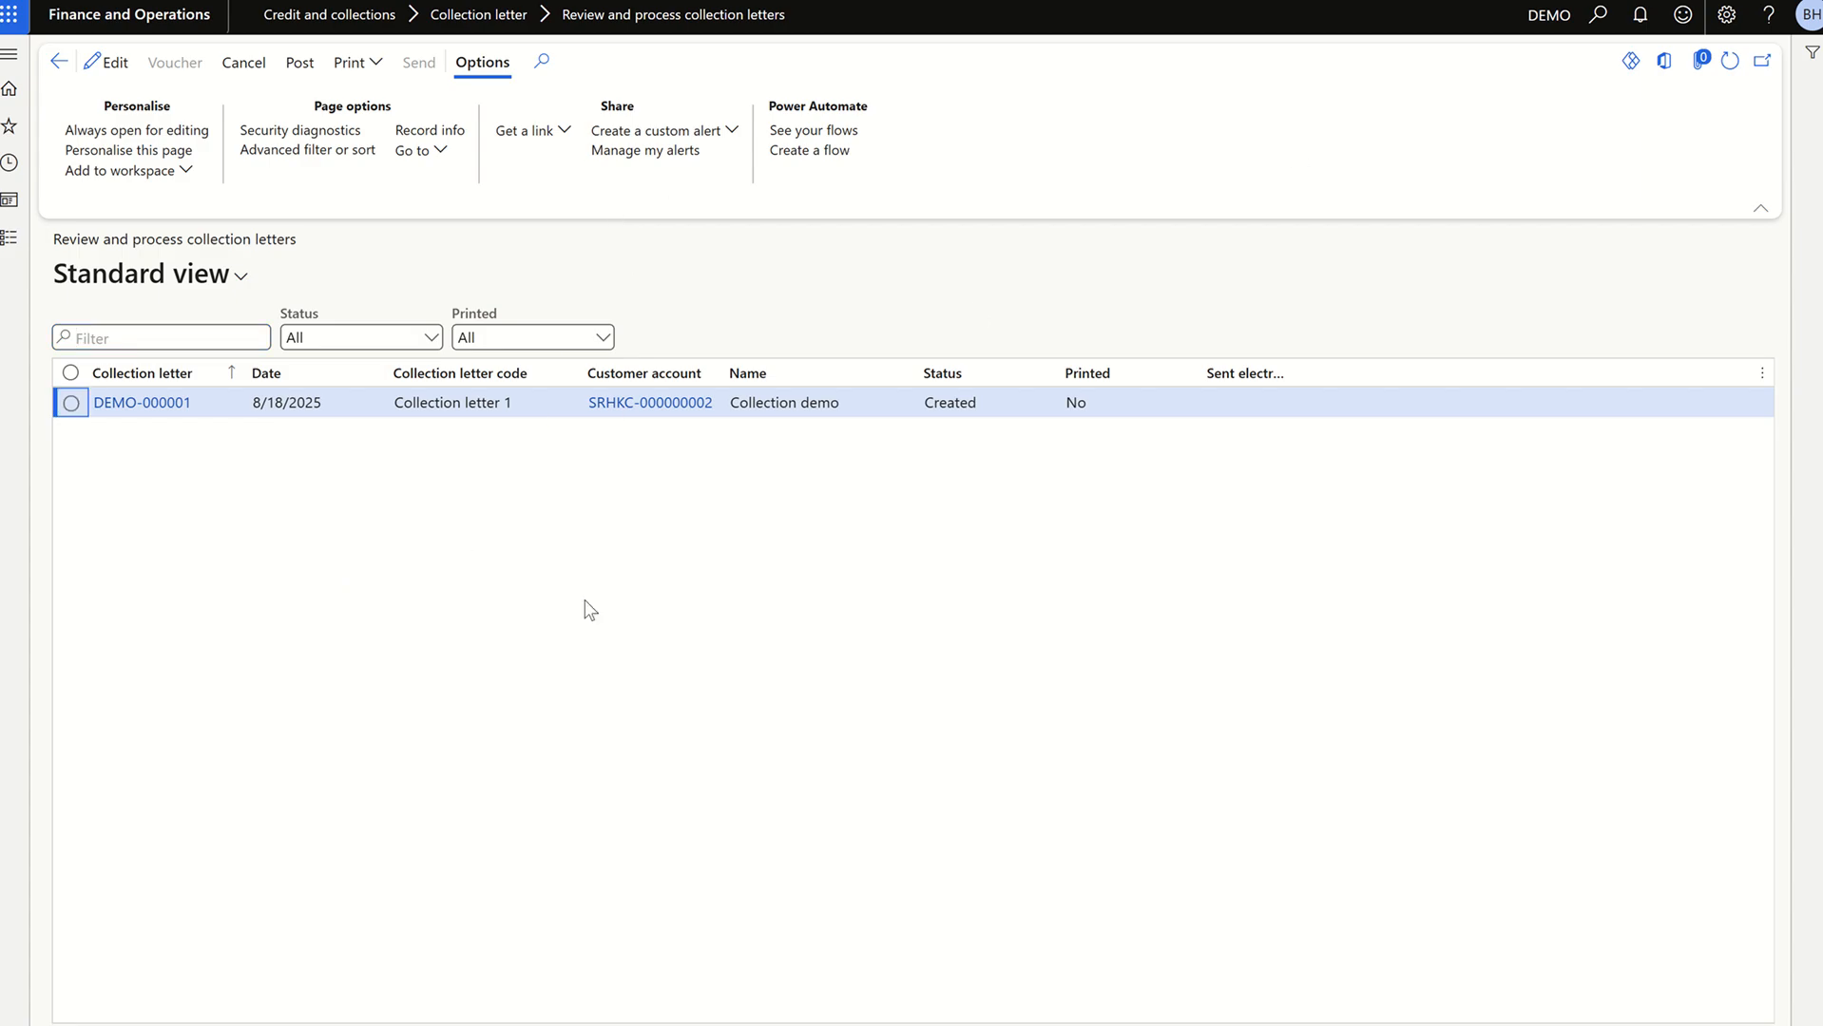
{"action": "left_click", "coordinate": [138, 403]}
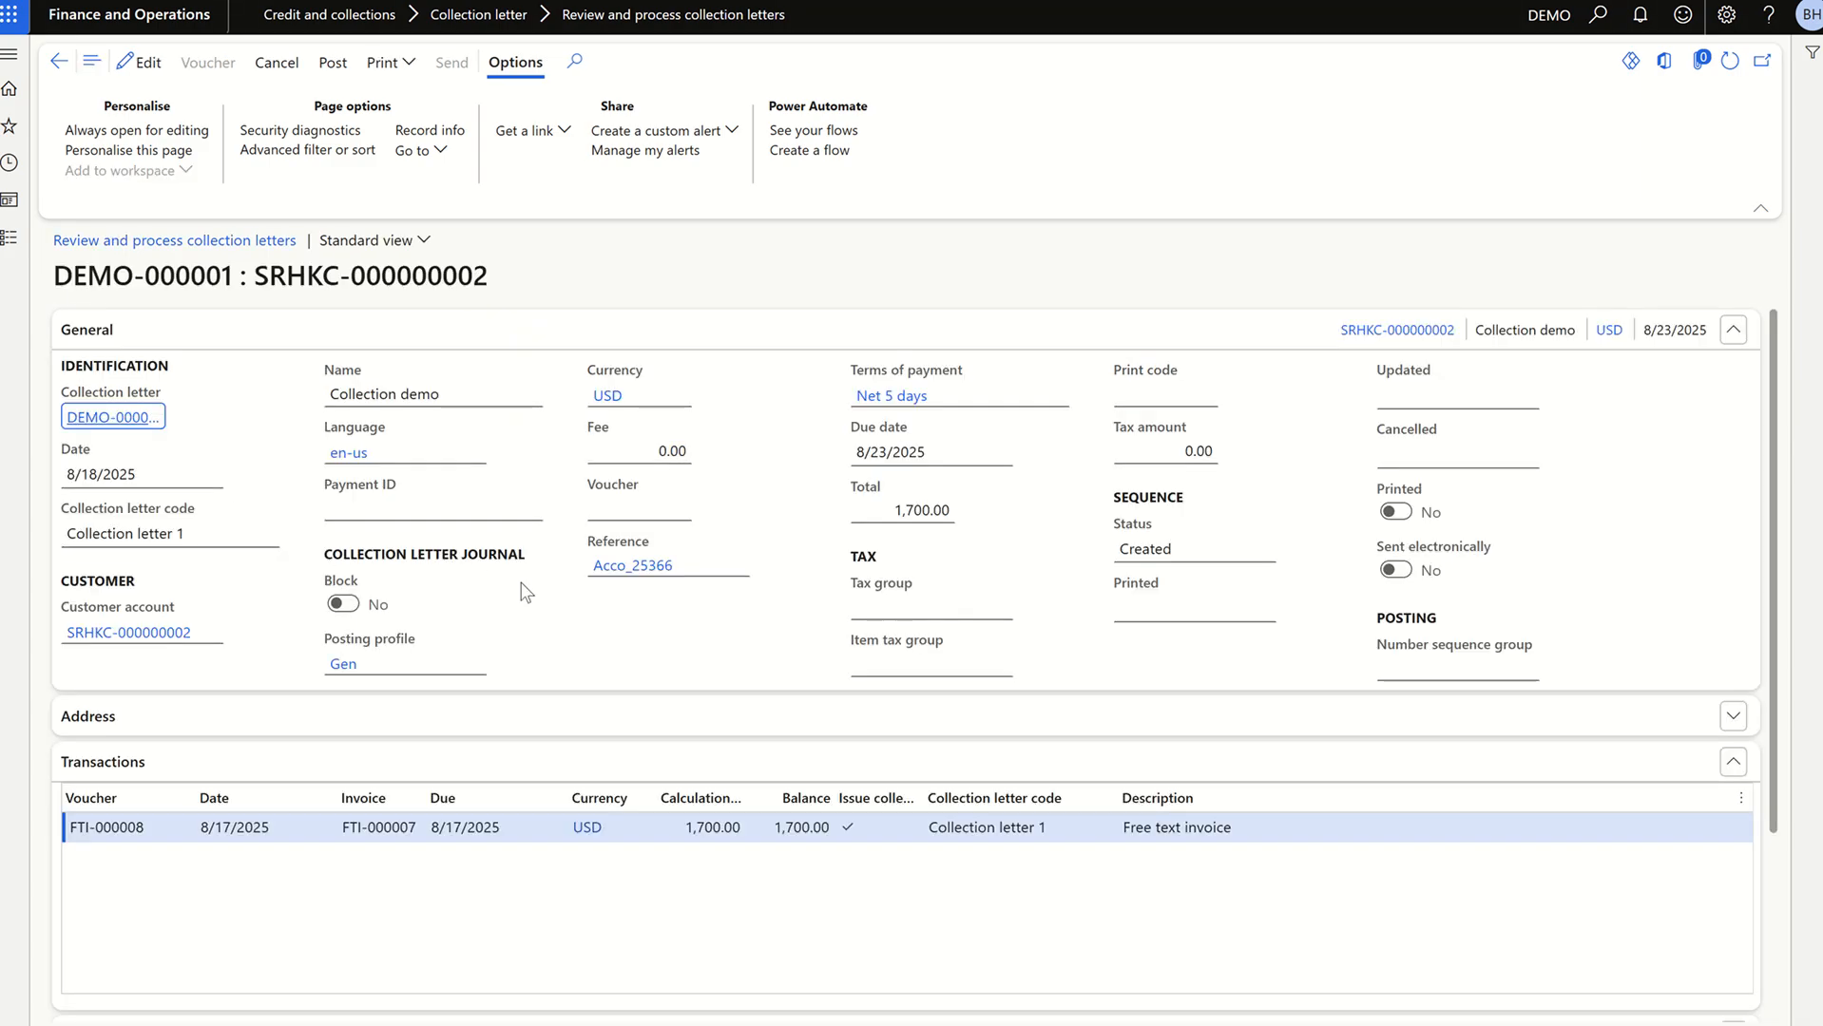
{"action": "scroll", "coordinate": [532, 599], "scroll_direction": "down", "scroll_amount": 2}
{"action": "key", "text": "alt+Tab"}
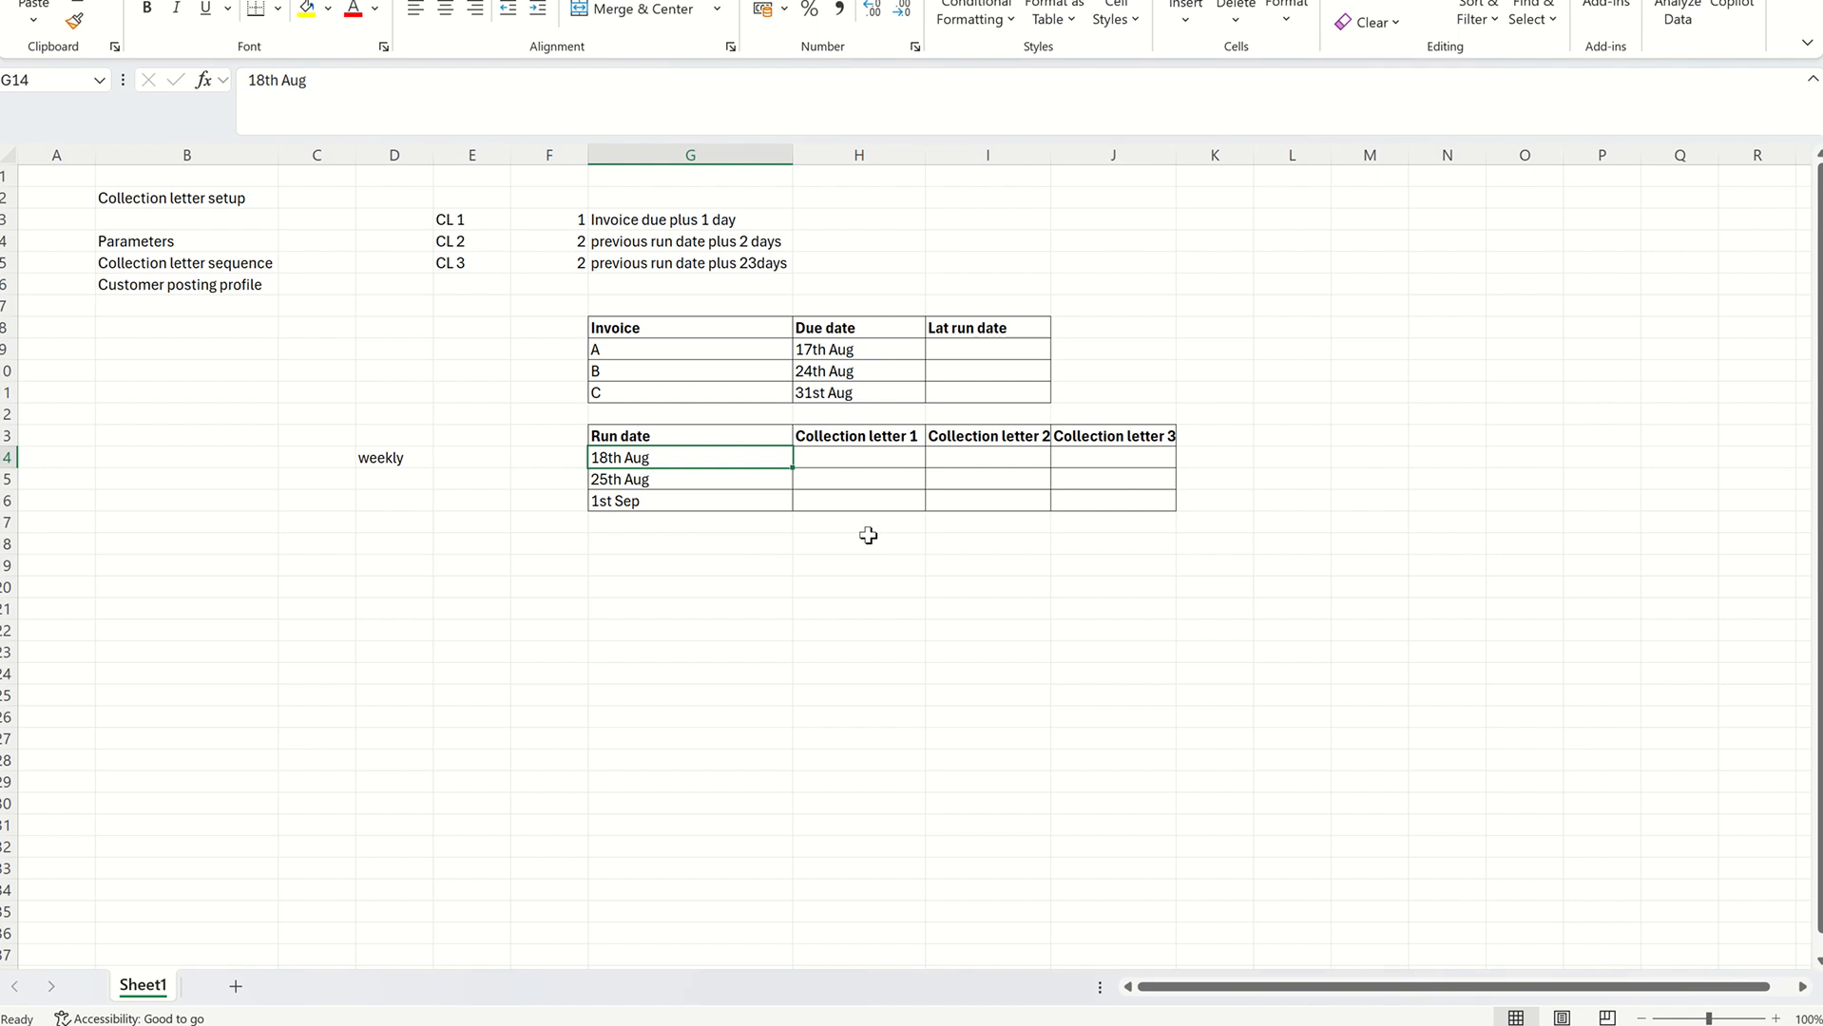
- Enter 'Yes A' in cell H14 under Collection letter 1 for 18th Aug
{"action": "left_click", "coordinate": [845, 460]}
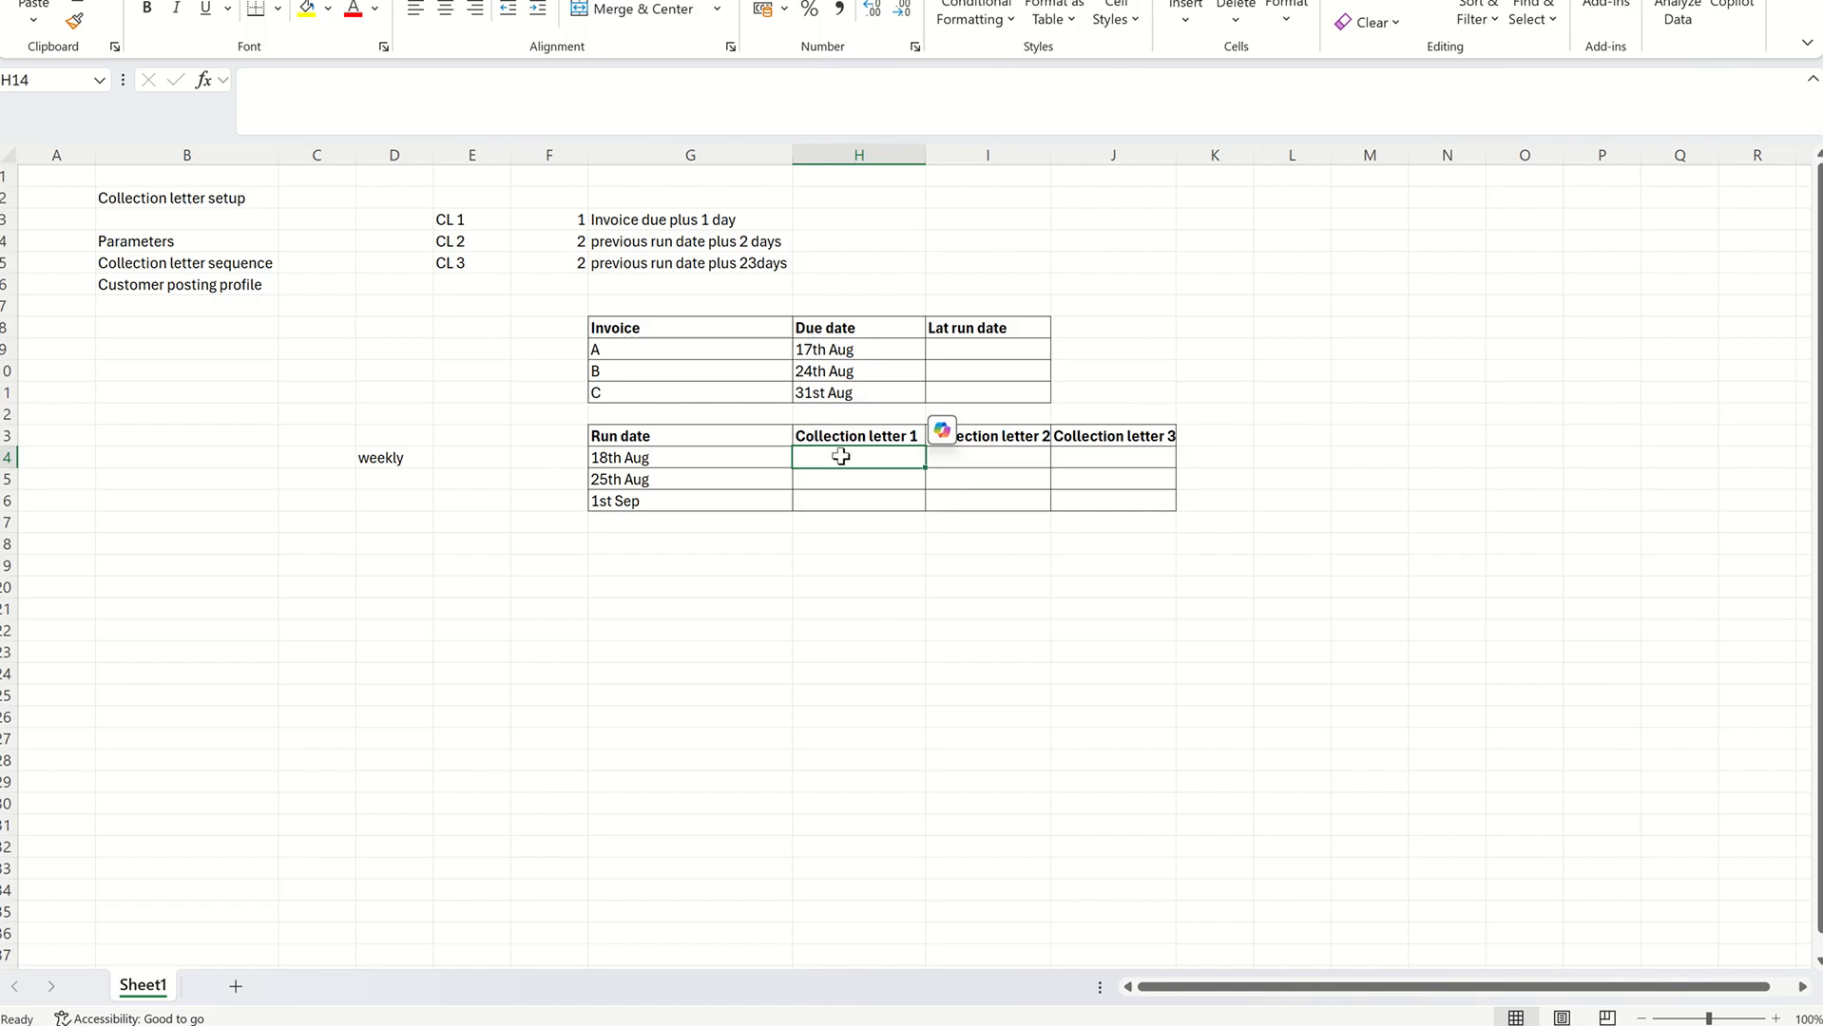
{"action": "type", "text": "Yes A"}
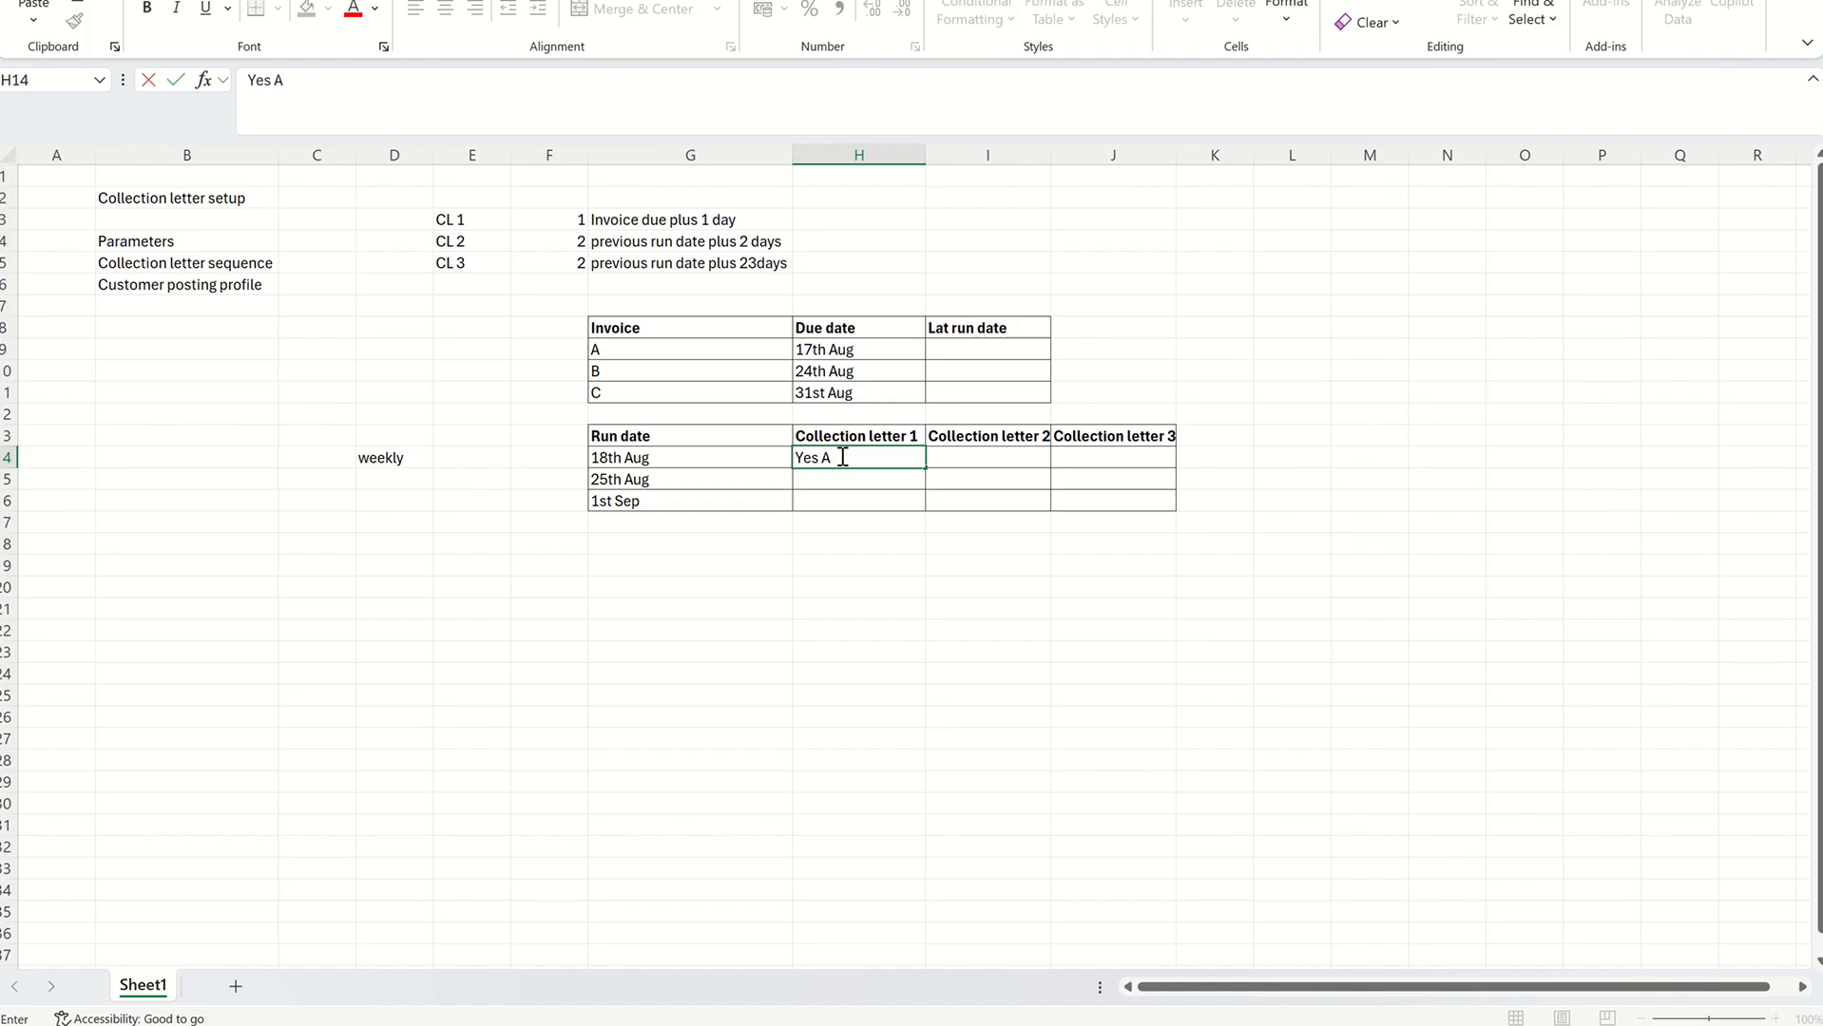
{"action": "left_click", "coordinate": [824, 584]}
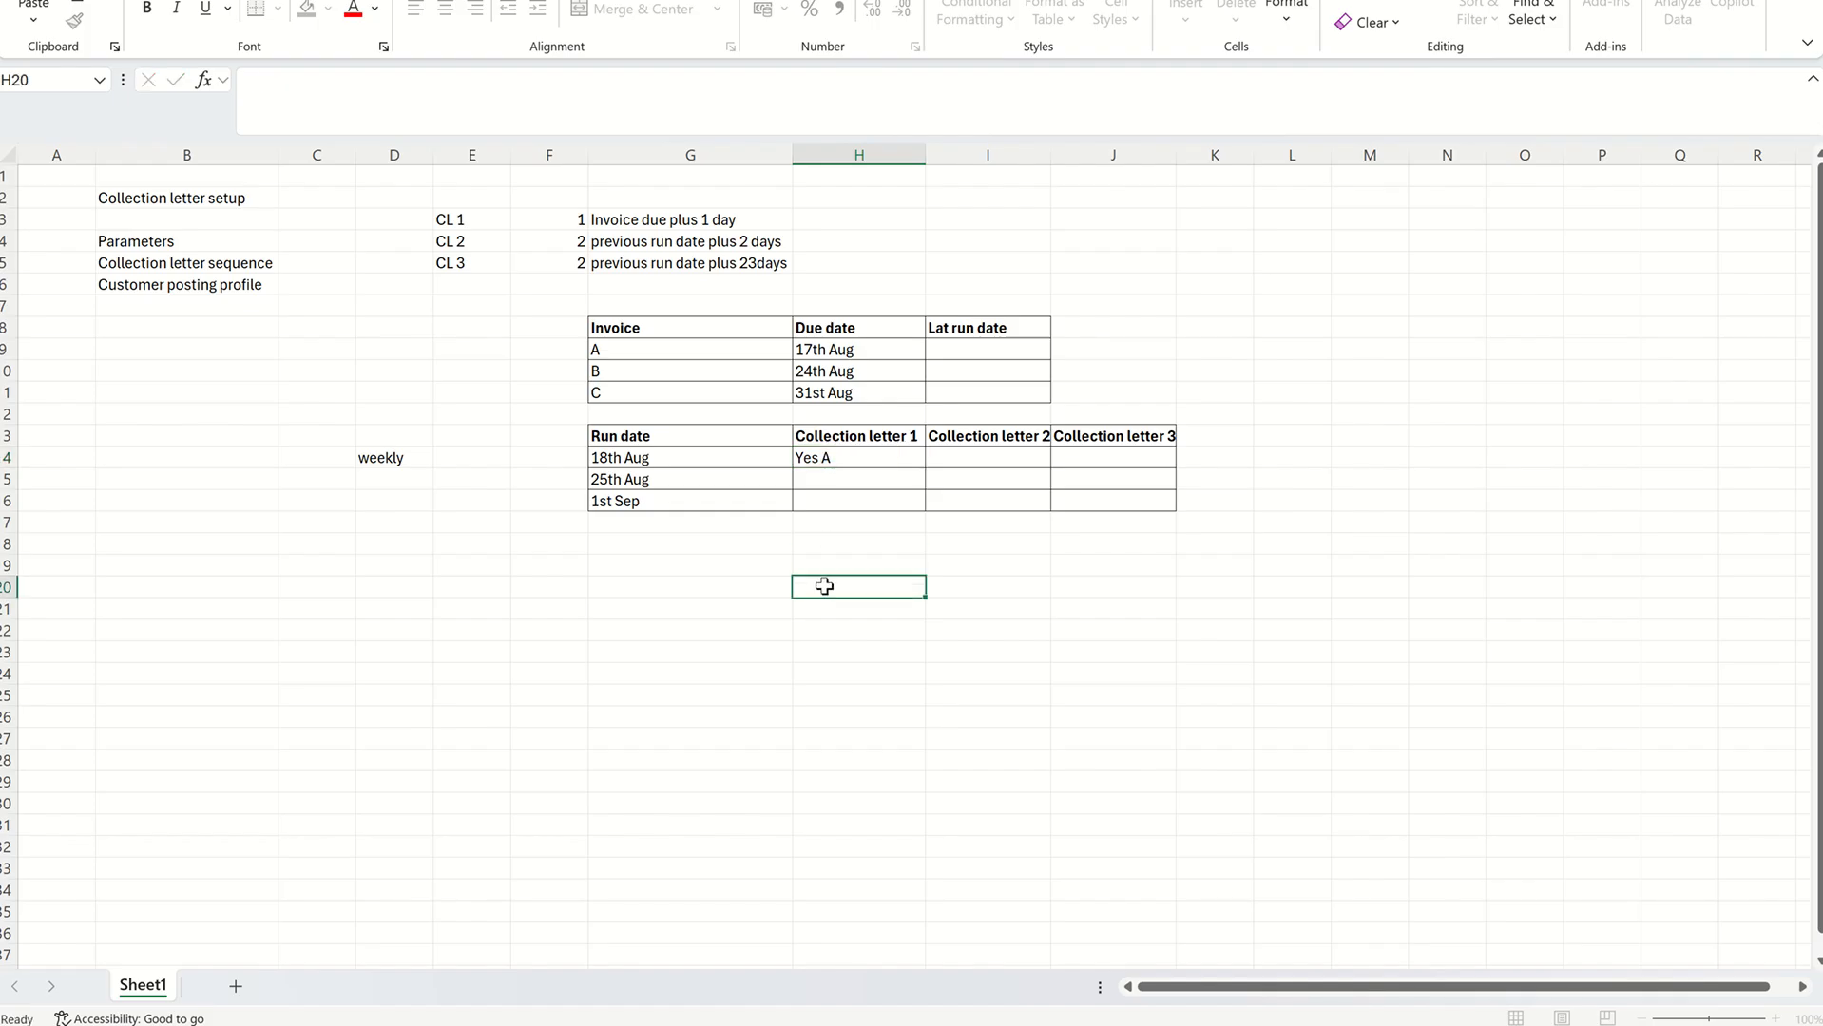
{"action": "key", "text": "alt+Tab"}
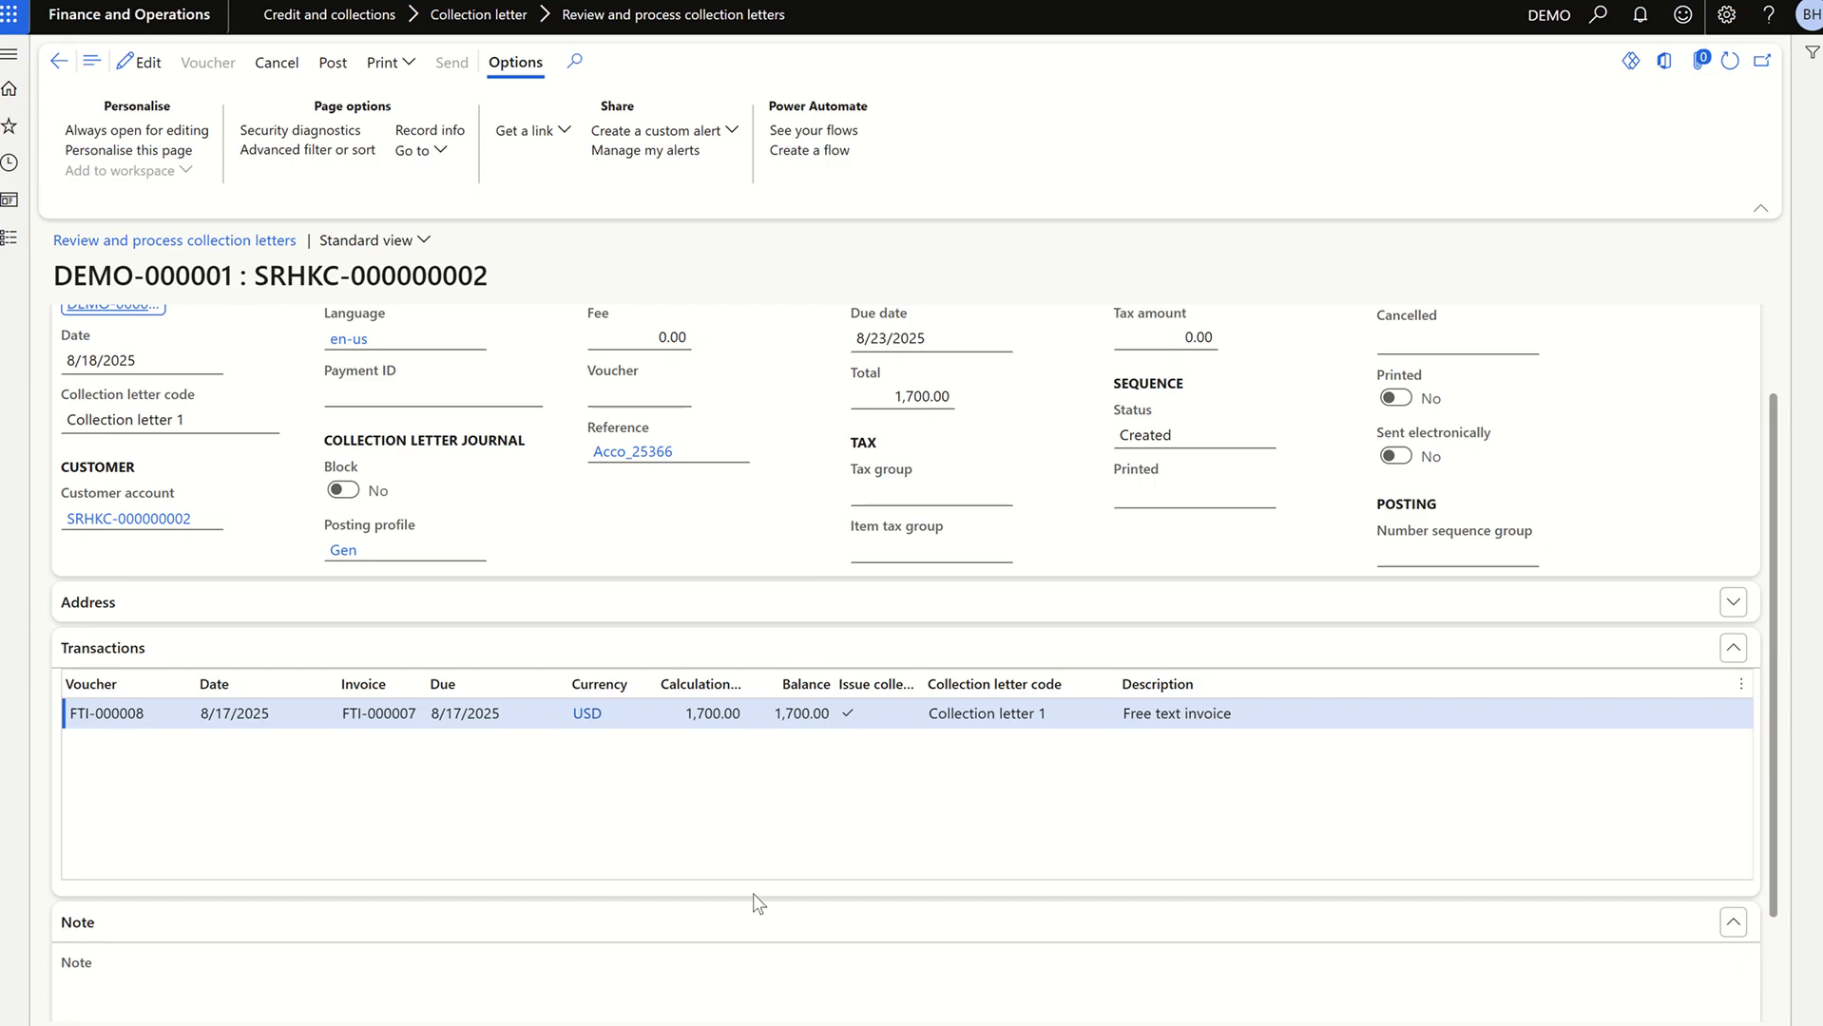
- Post collection letter DEMO-000001 using the run date as the posting date
{"action": "left_click", "coordinate": [779, 810]}
{"action": "scroll", "coordinate": [589, 722], "scroll_direction": "down", "scroll_amount": 1}
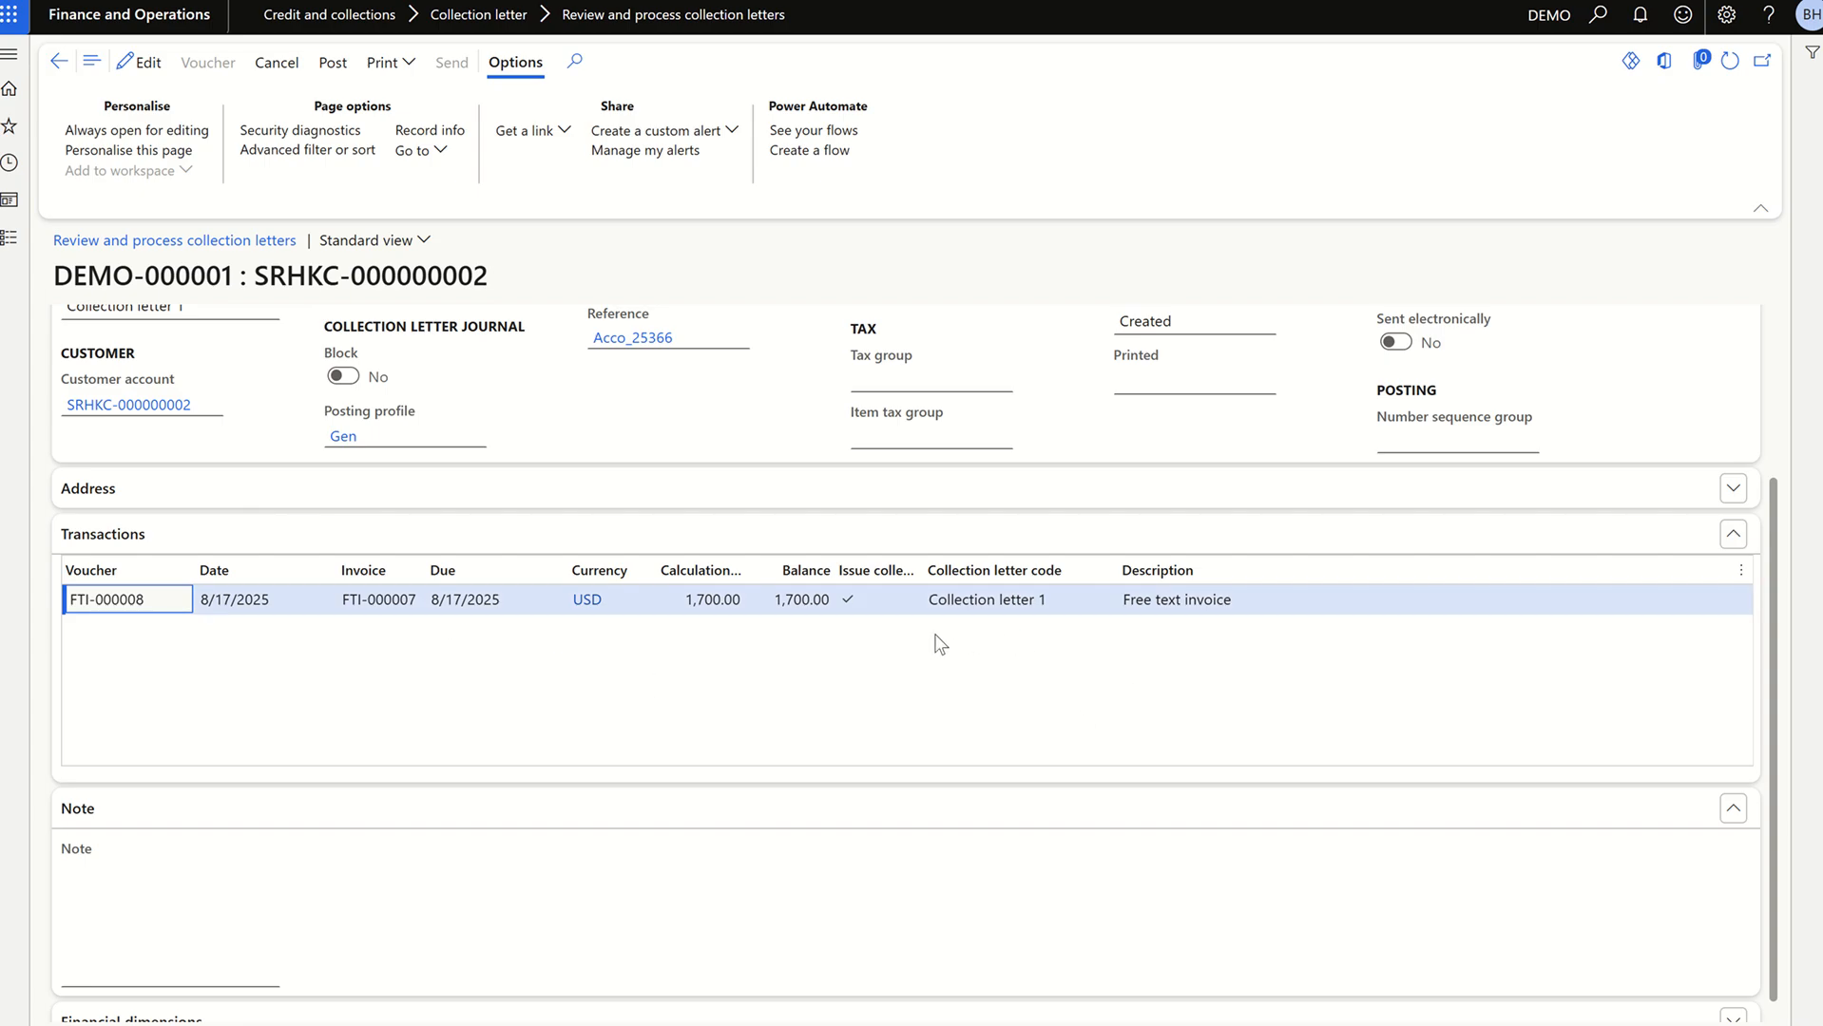
{"action": "scroll", "coordinate": [1077, 759], "scroll_direction": "up", "scroll_amount": 3}
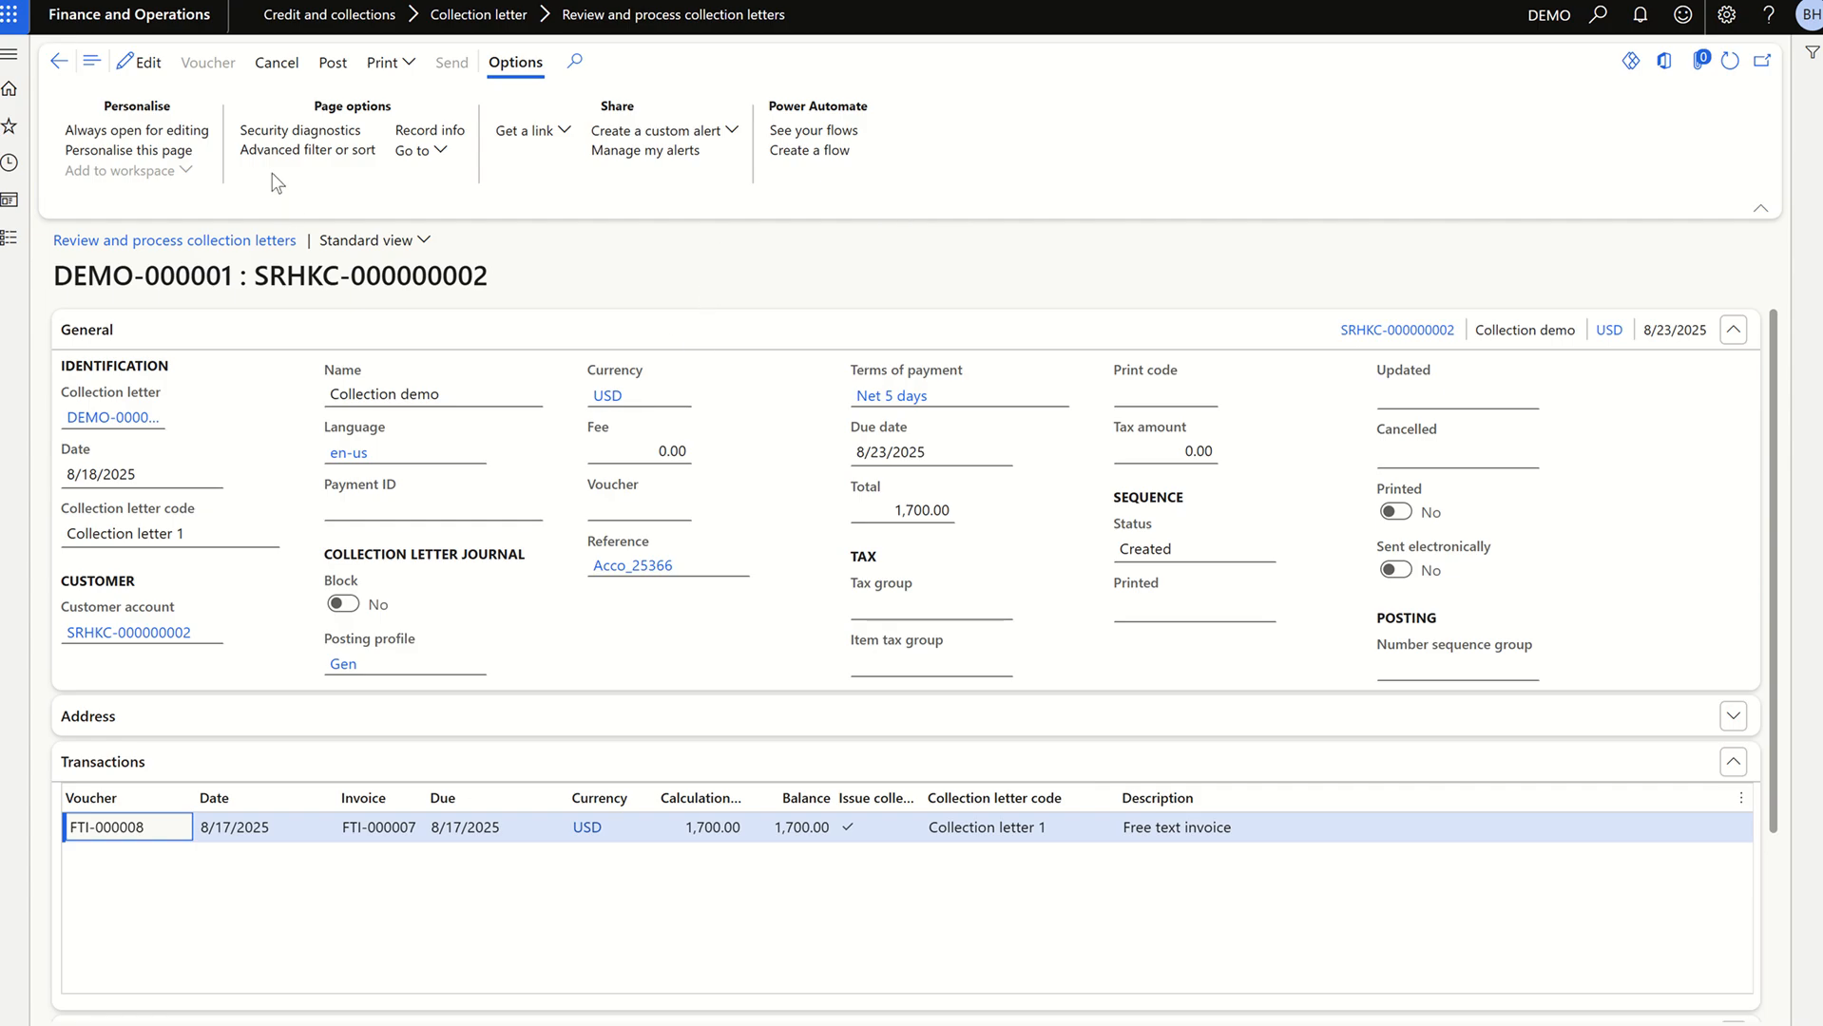
{"action": "left_click", "coordinate": [385, 63]}
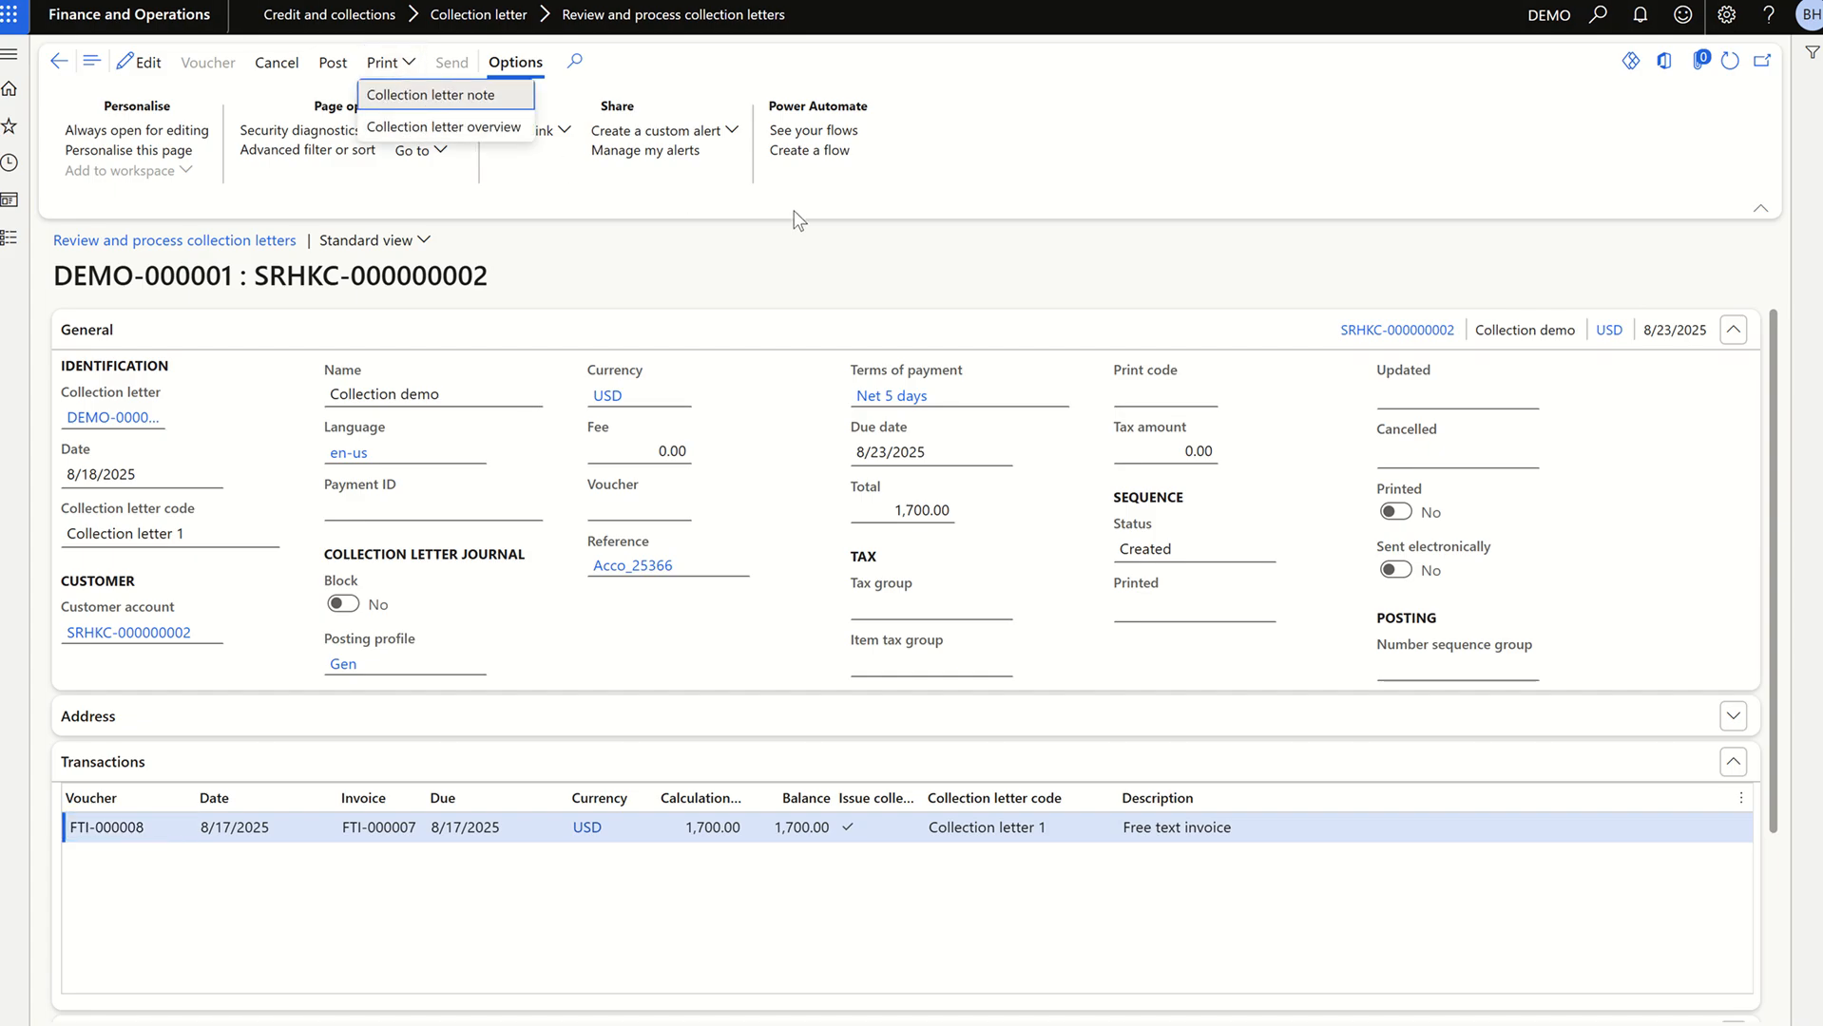
{"action": "key", "text": "Escape"}
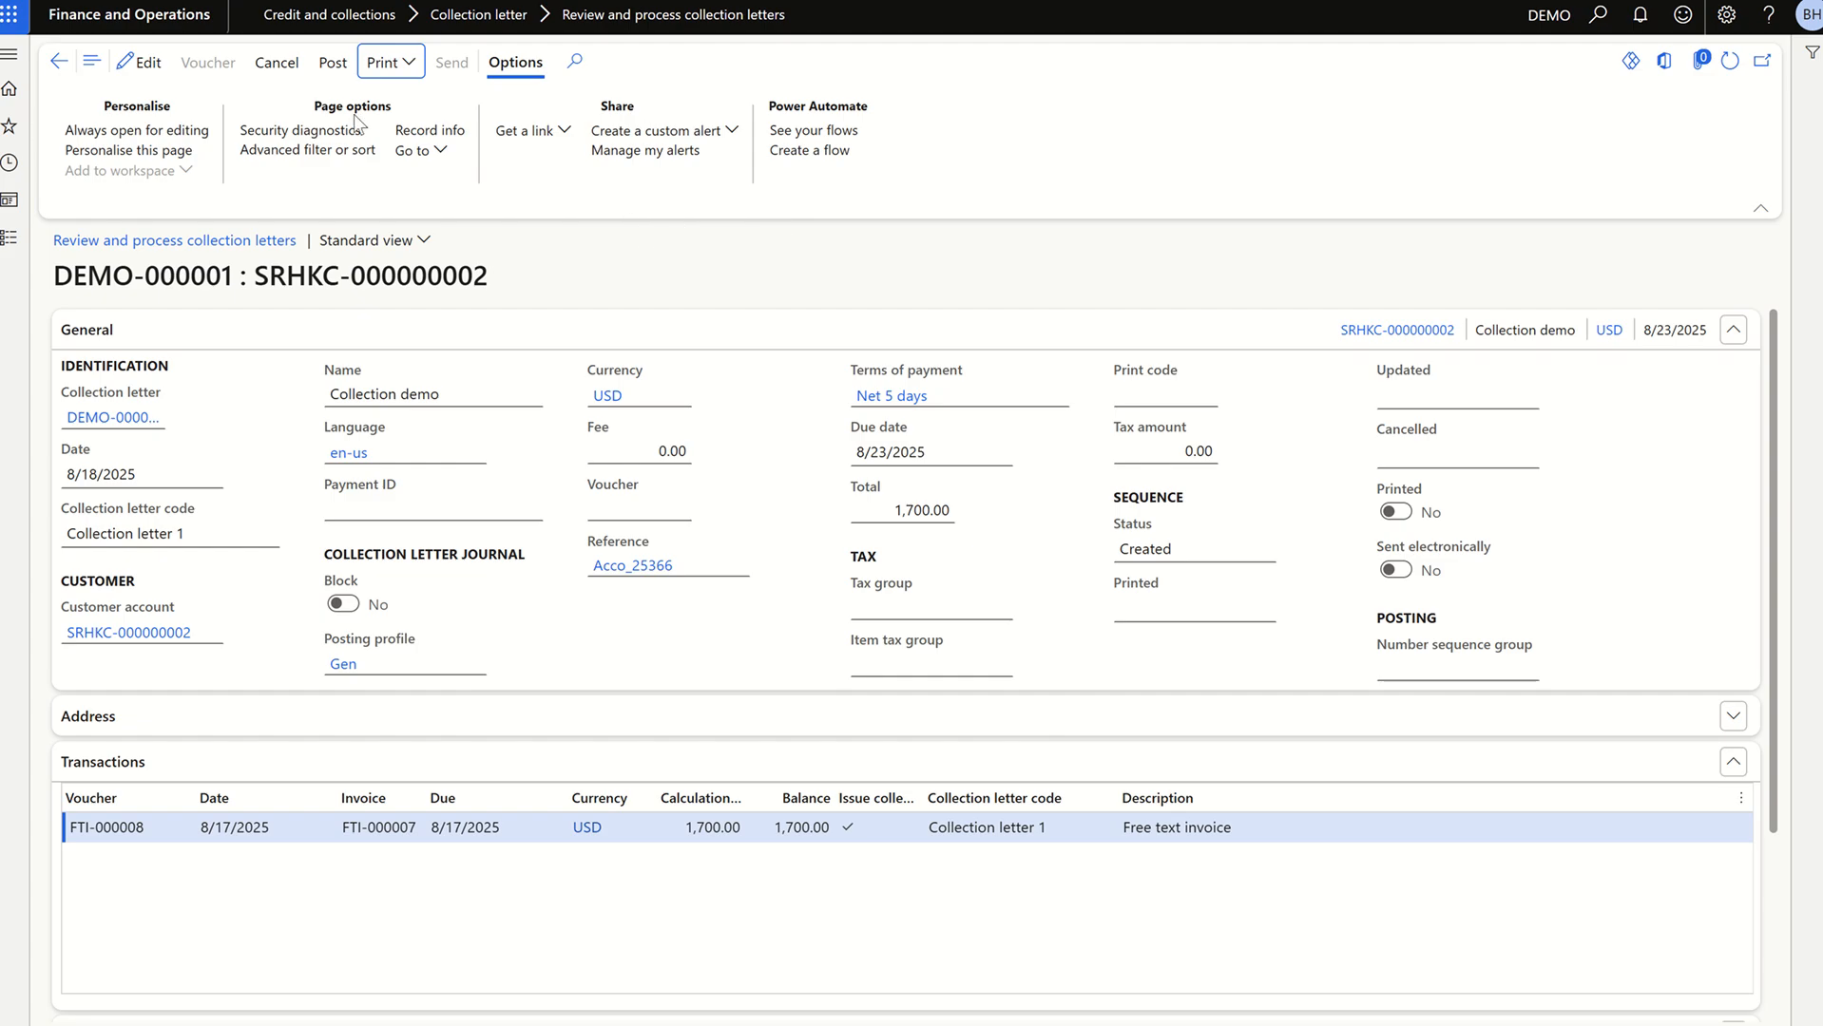
{"action": "left_click", "coordinate": [333, 62]}
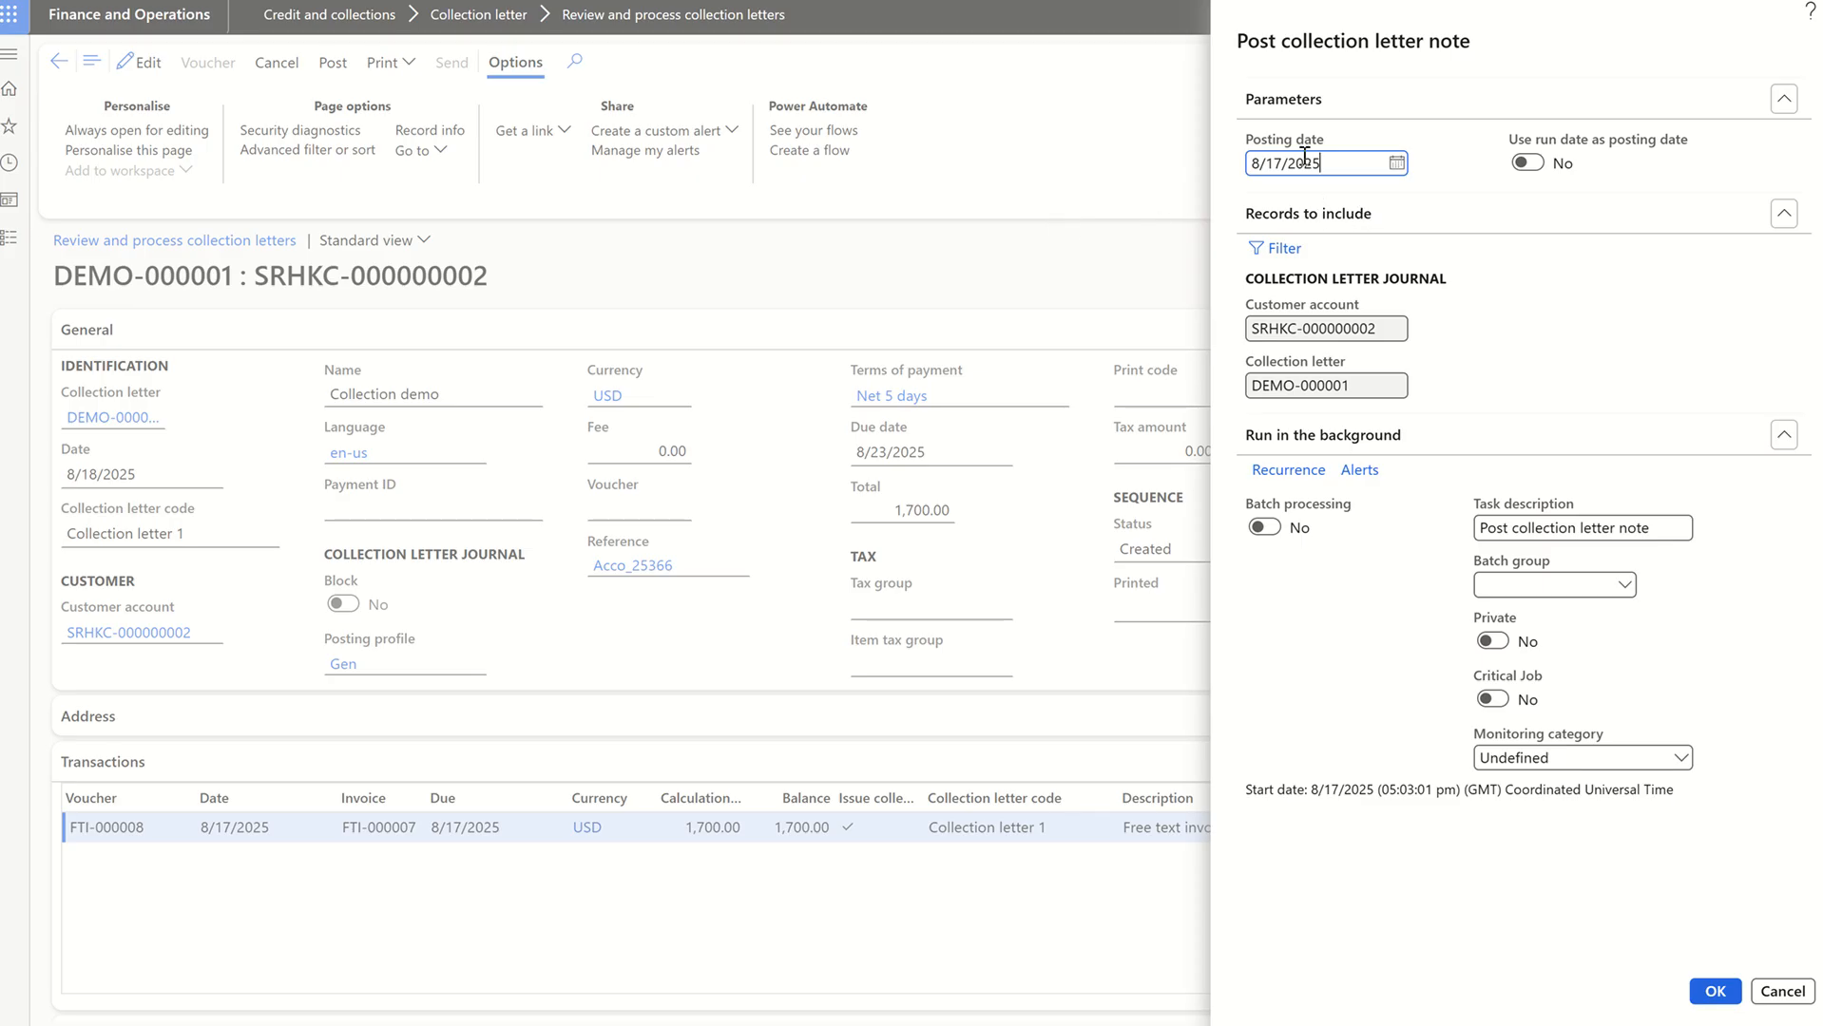
{"action": "left_click", "coordinate": [1527, 162]}
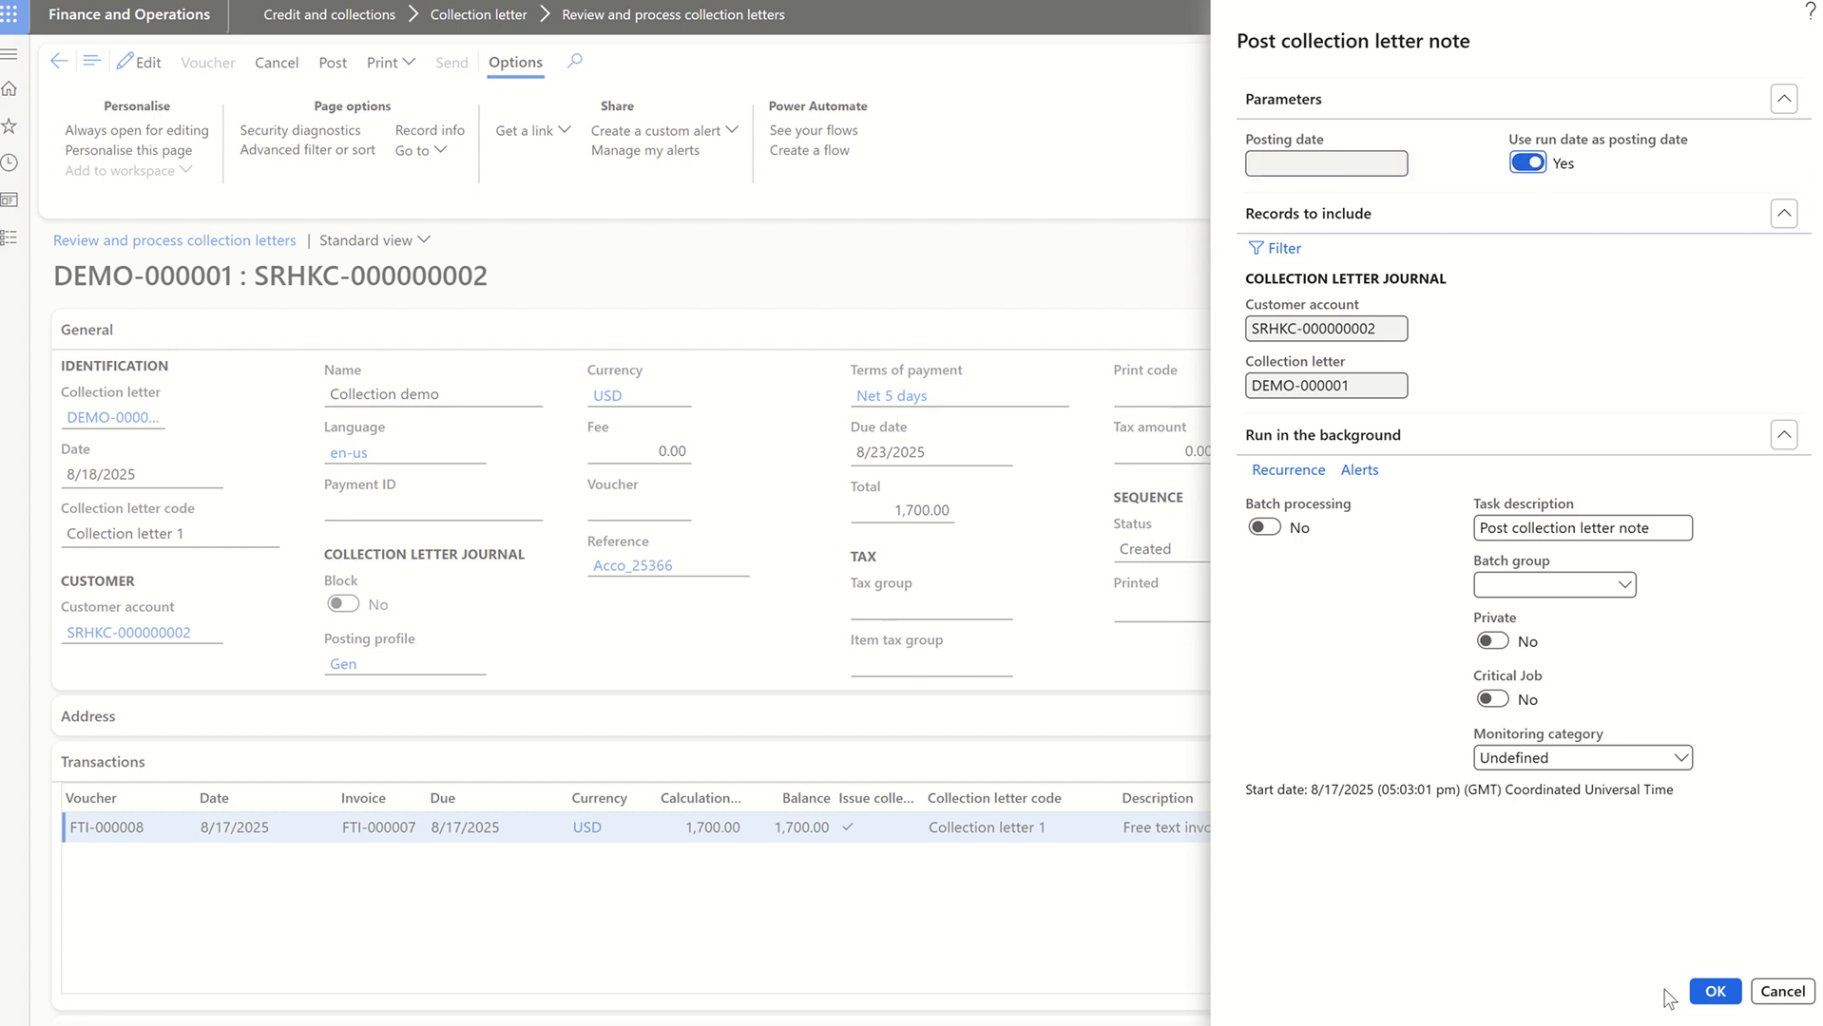
{"action": "left_click", "coordinate": [1714, 991]}
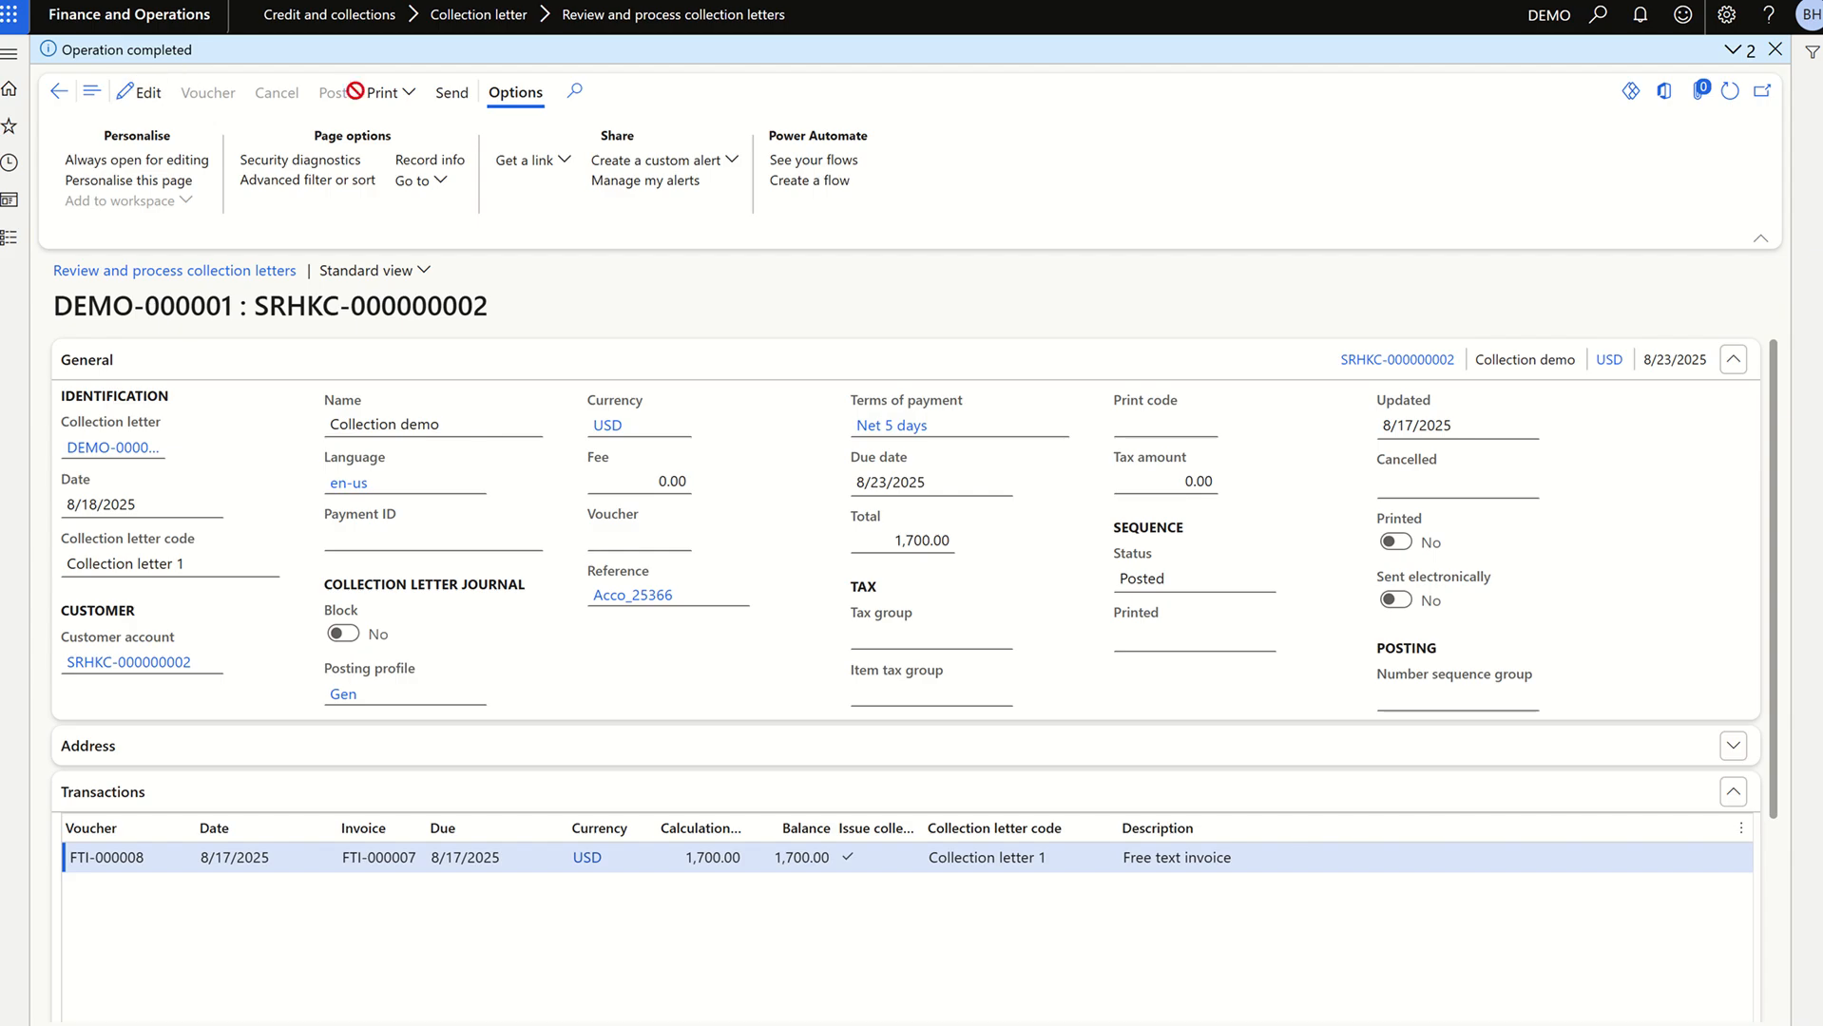
- Refresh the customer's transactions so the 8/17/2025 invoice shows Collection letter 1, then return to Excel
{"action": "key", "text": "ctrl+Tab"}
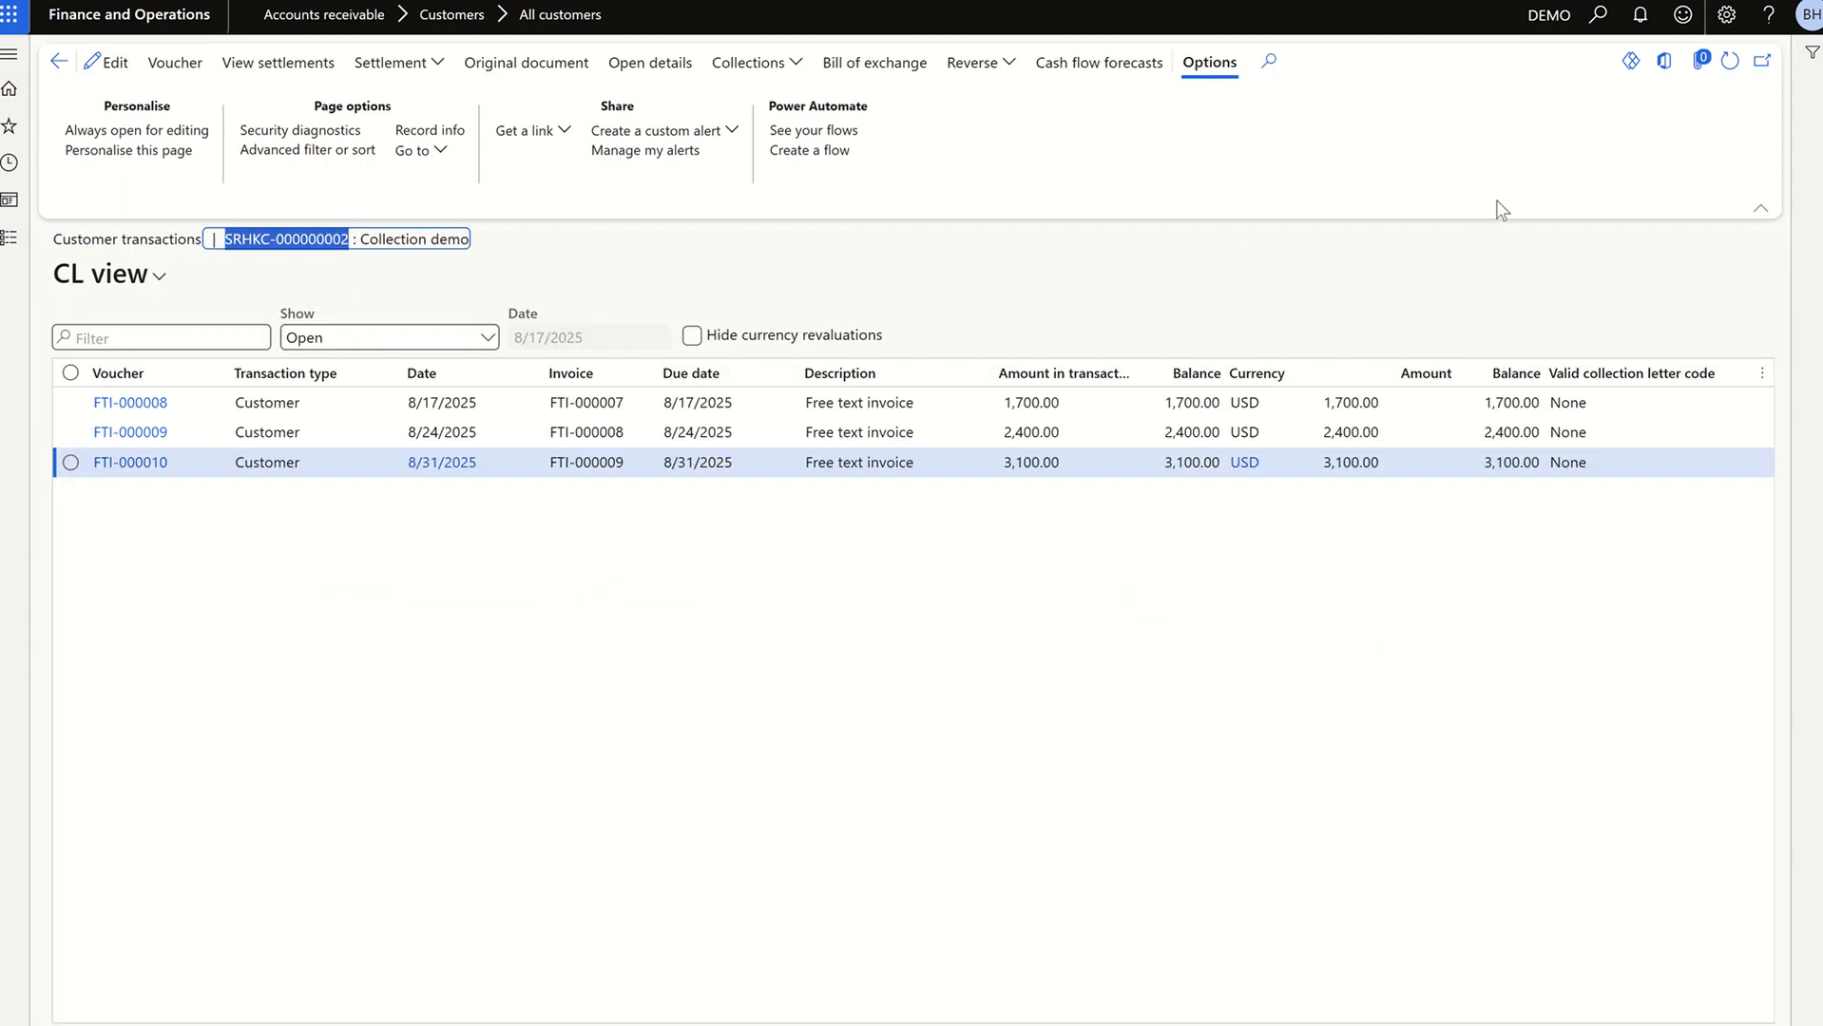
{"action": "left_click", "coordinate": [1730, 69]}
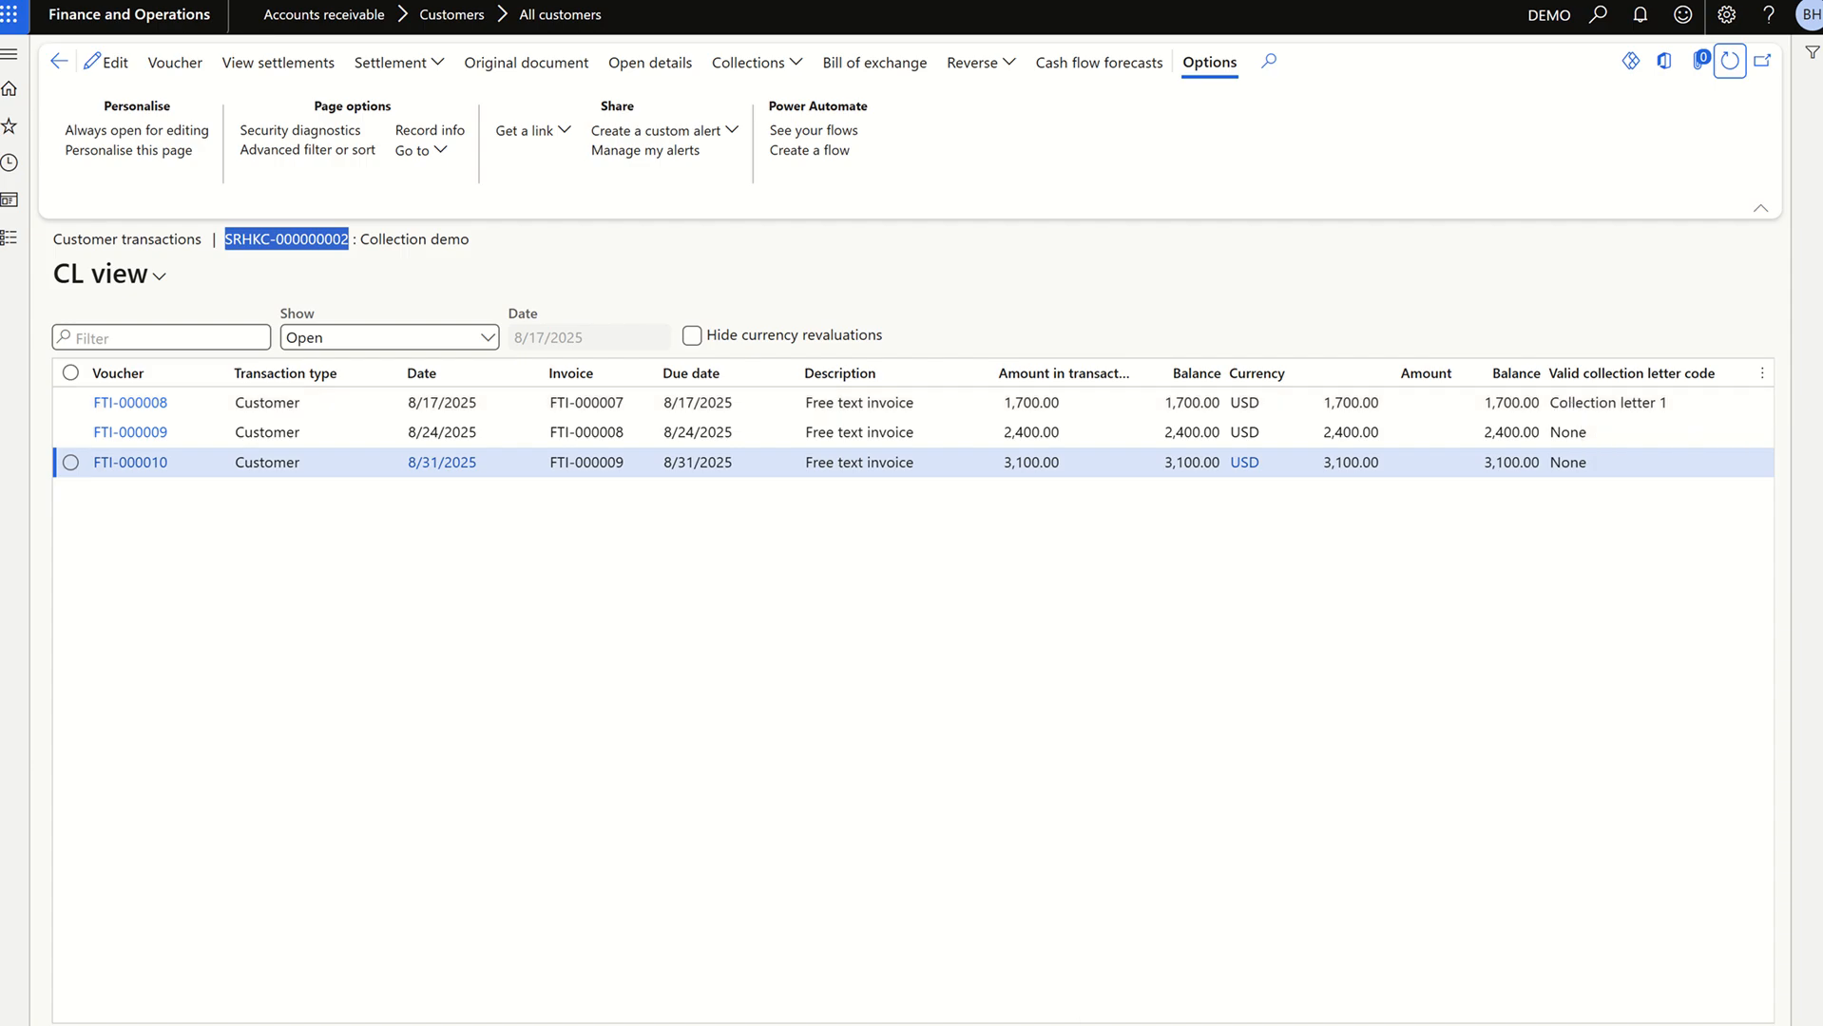
{"action": "left_click", "coordinate": [1182, 948]}
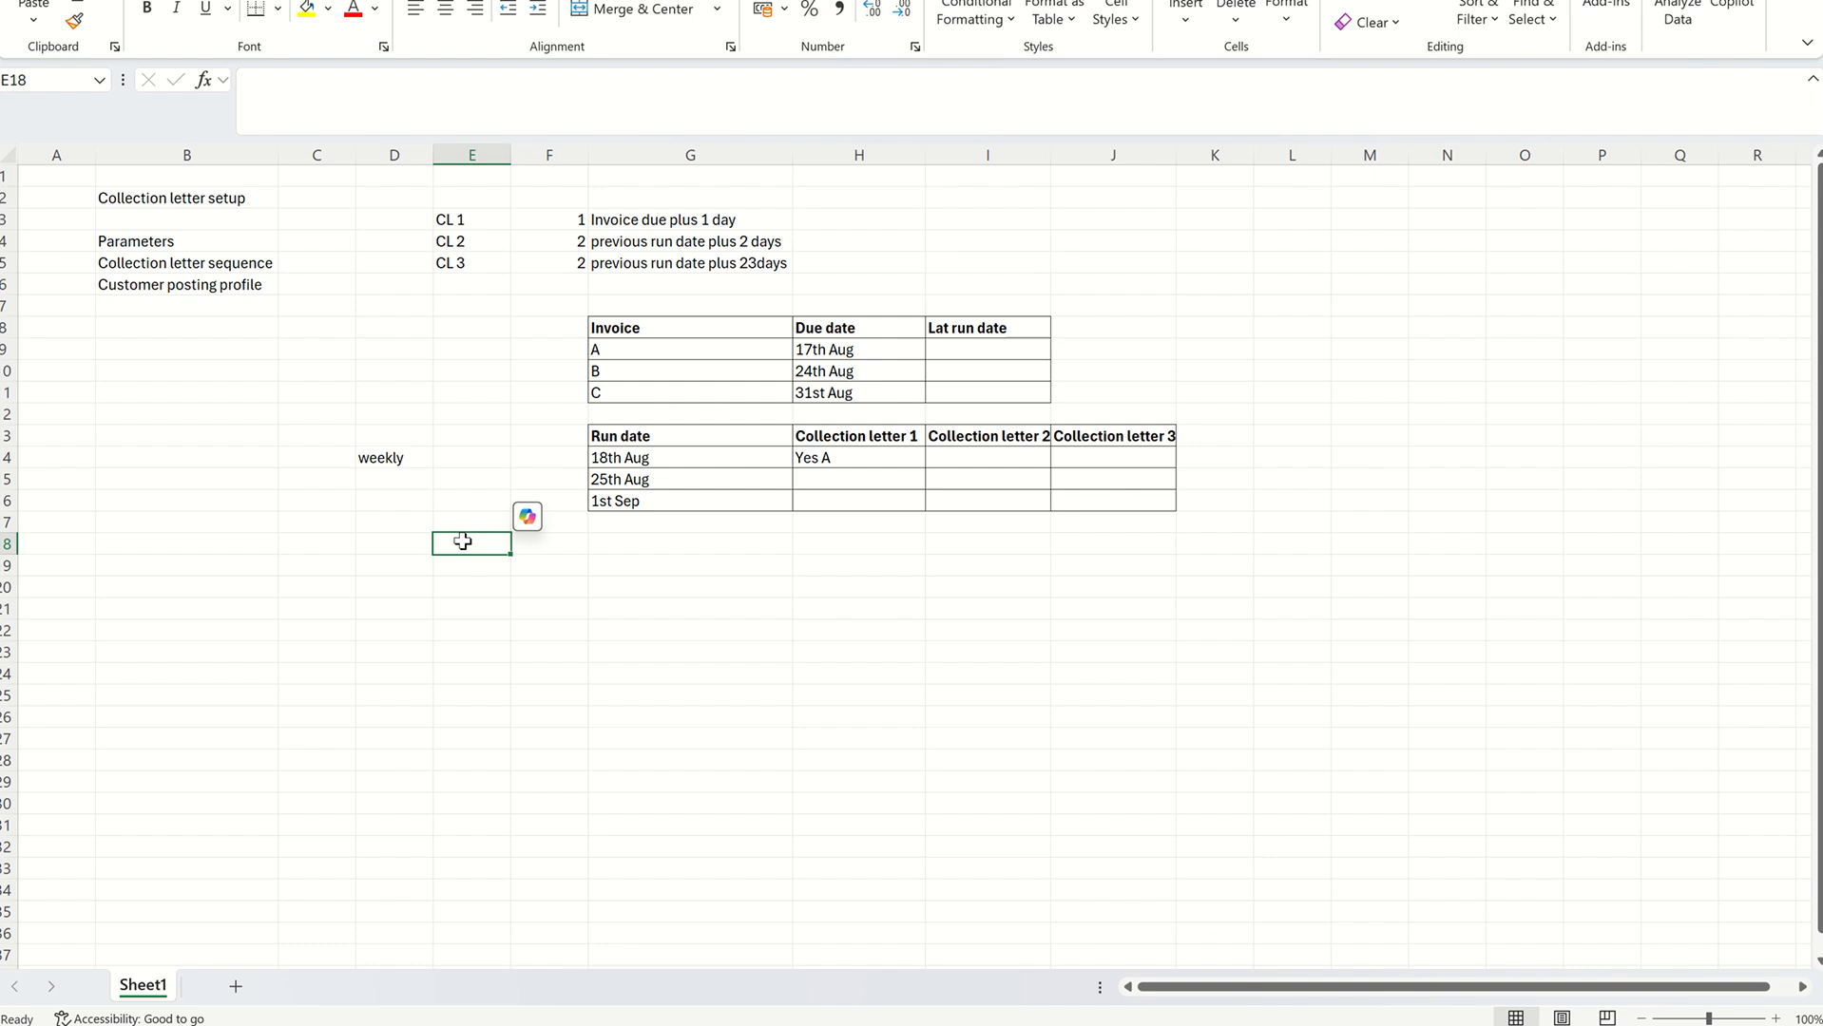
{"action": "left_click", "coordinate": [819, 376]}
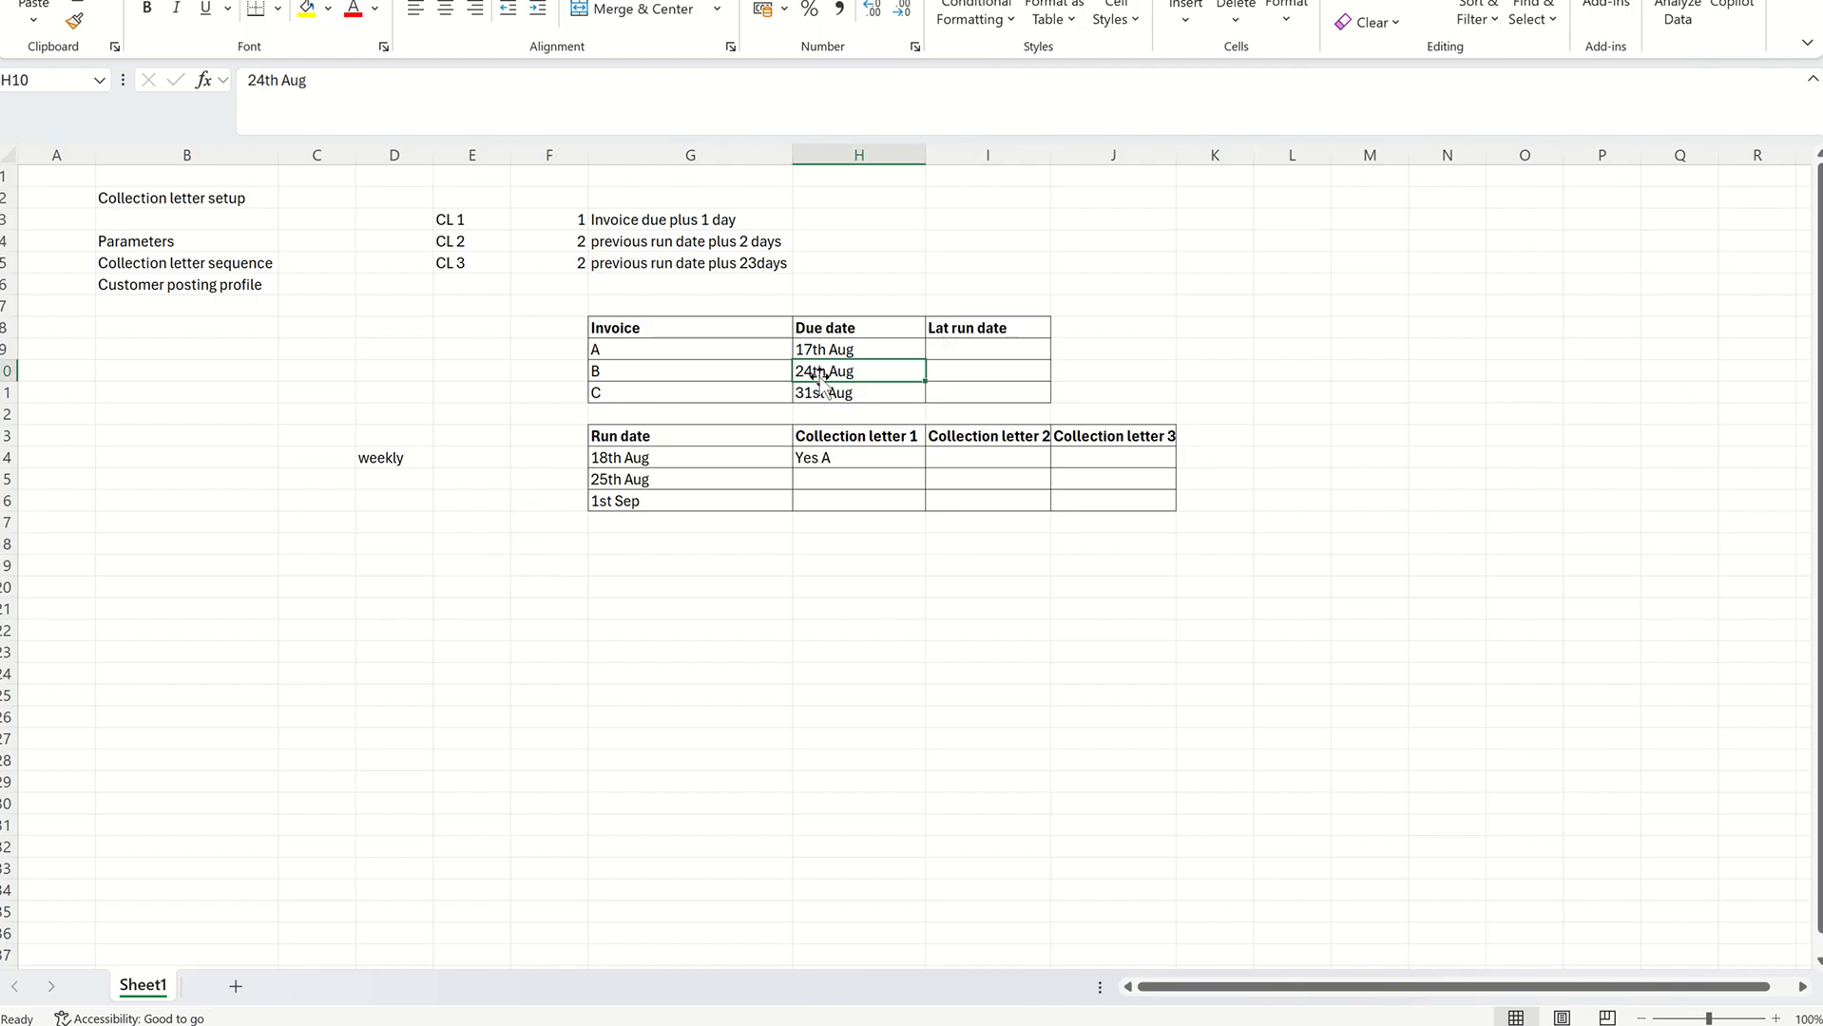
{"action": "left_click", "coordinate": [602, 544]}
{"action": "left_click", "coordinate": [526, 526]}
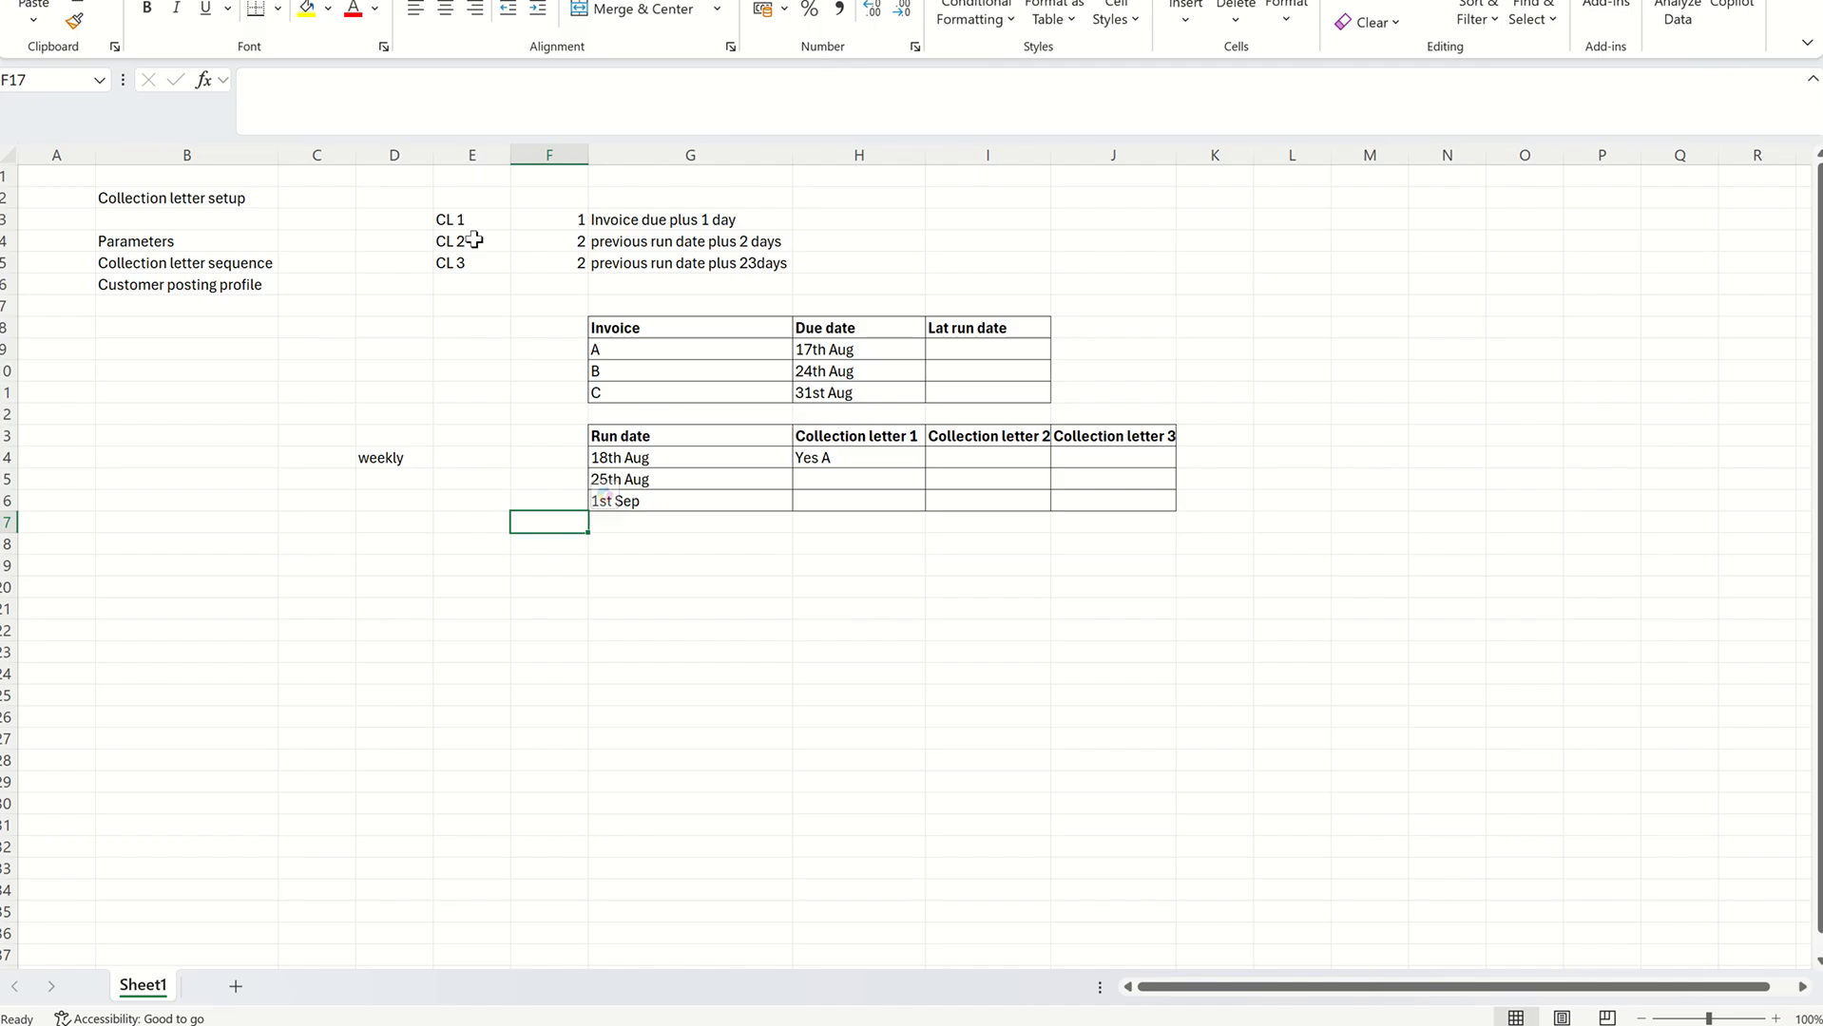
{"action": "left_click_drag", "start_coordinate": [474, 241], "coordinate": [629, 244]}
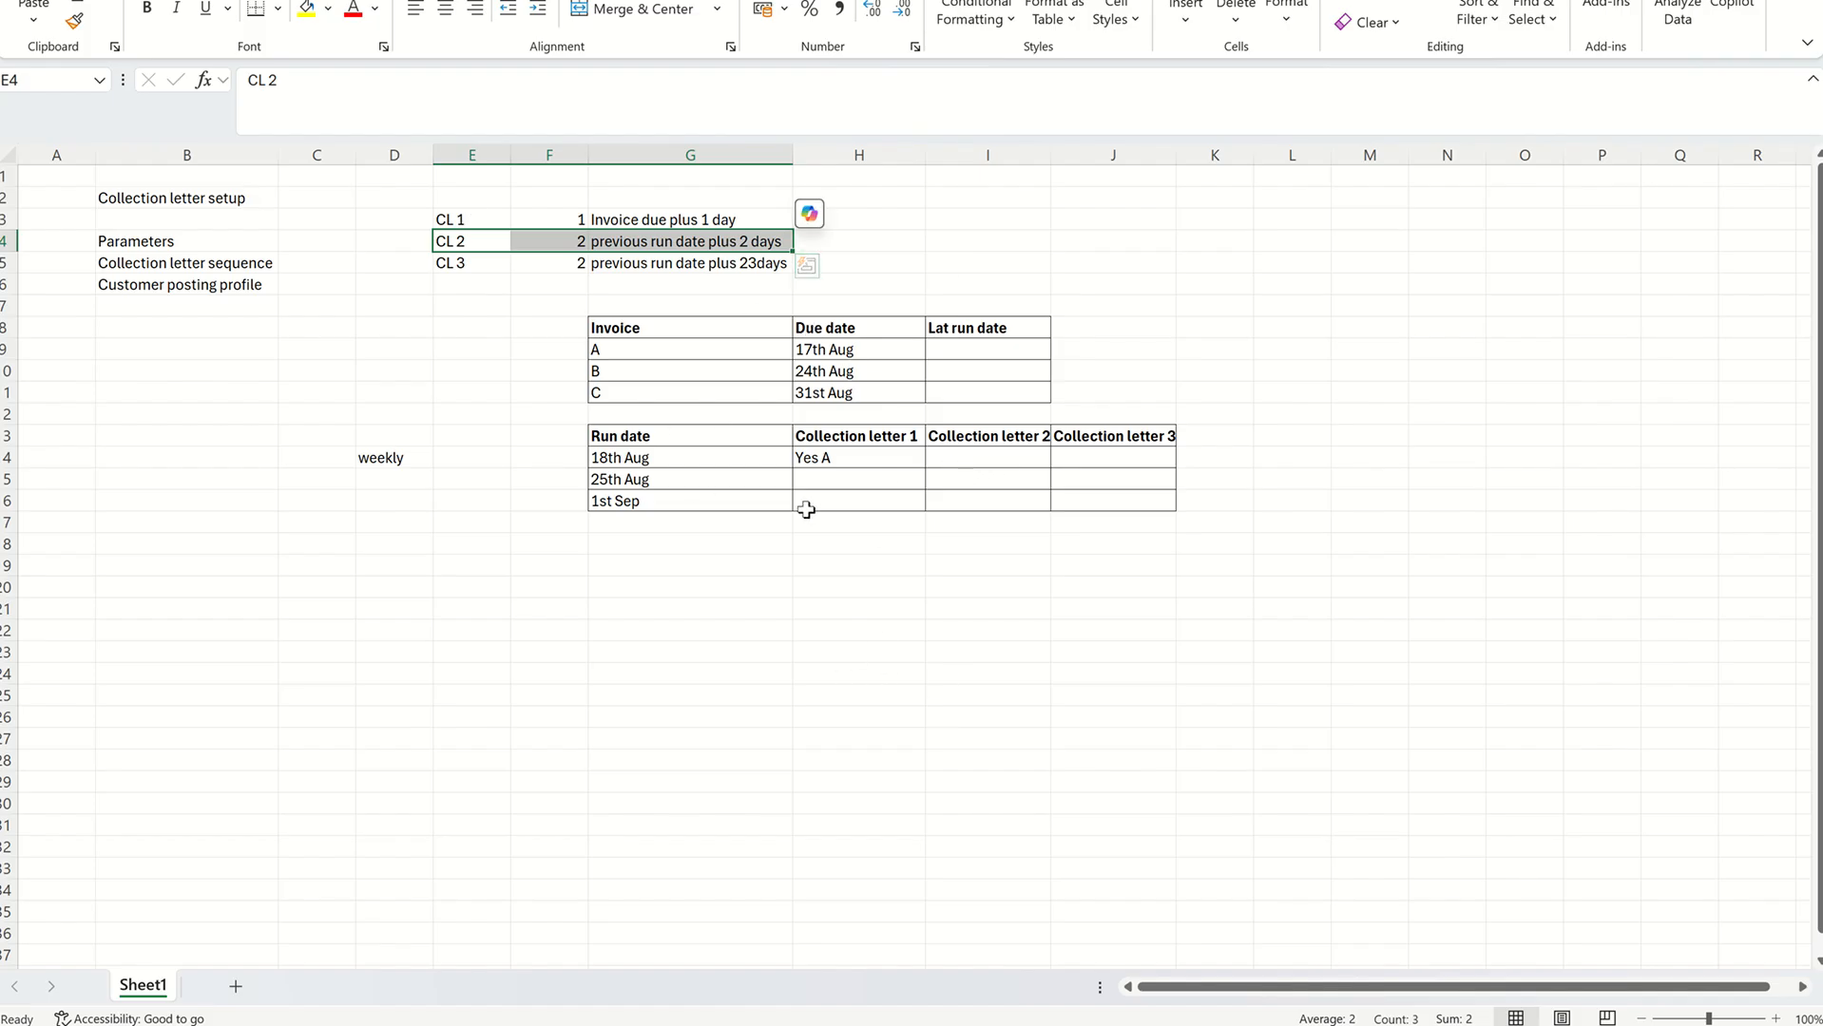
{"action": "left_click", "coordinate": [652, 481]}
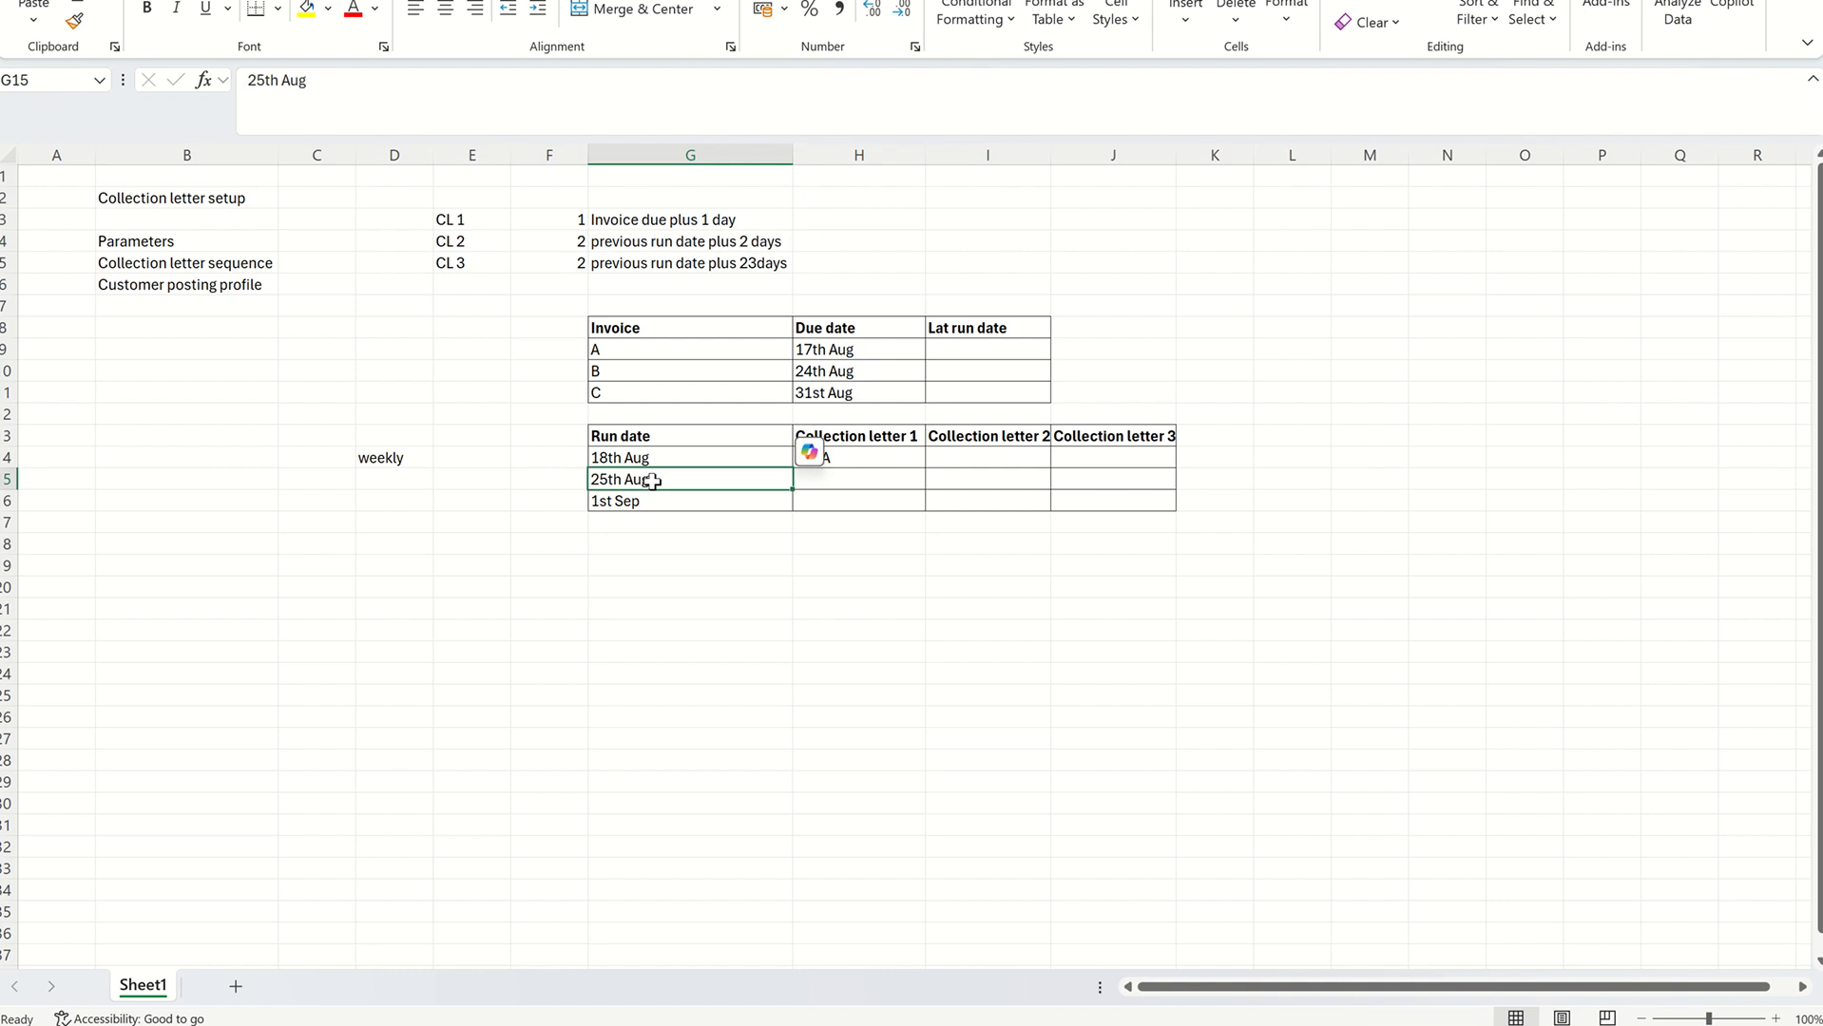
{"action": "left_click", "coordinate": [953, 475]}
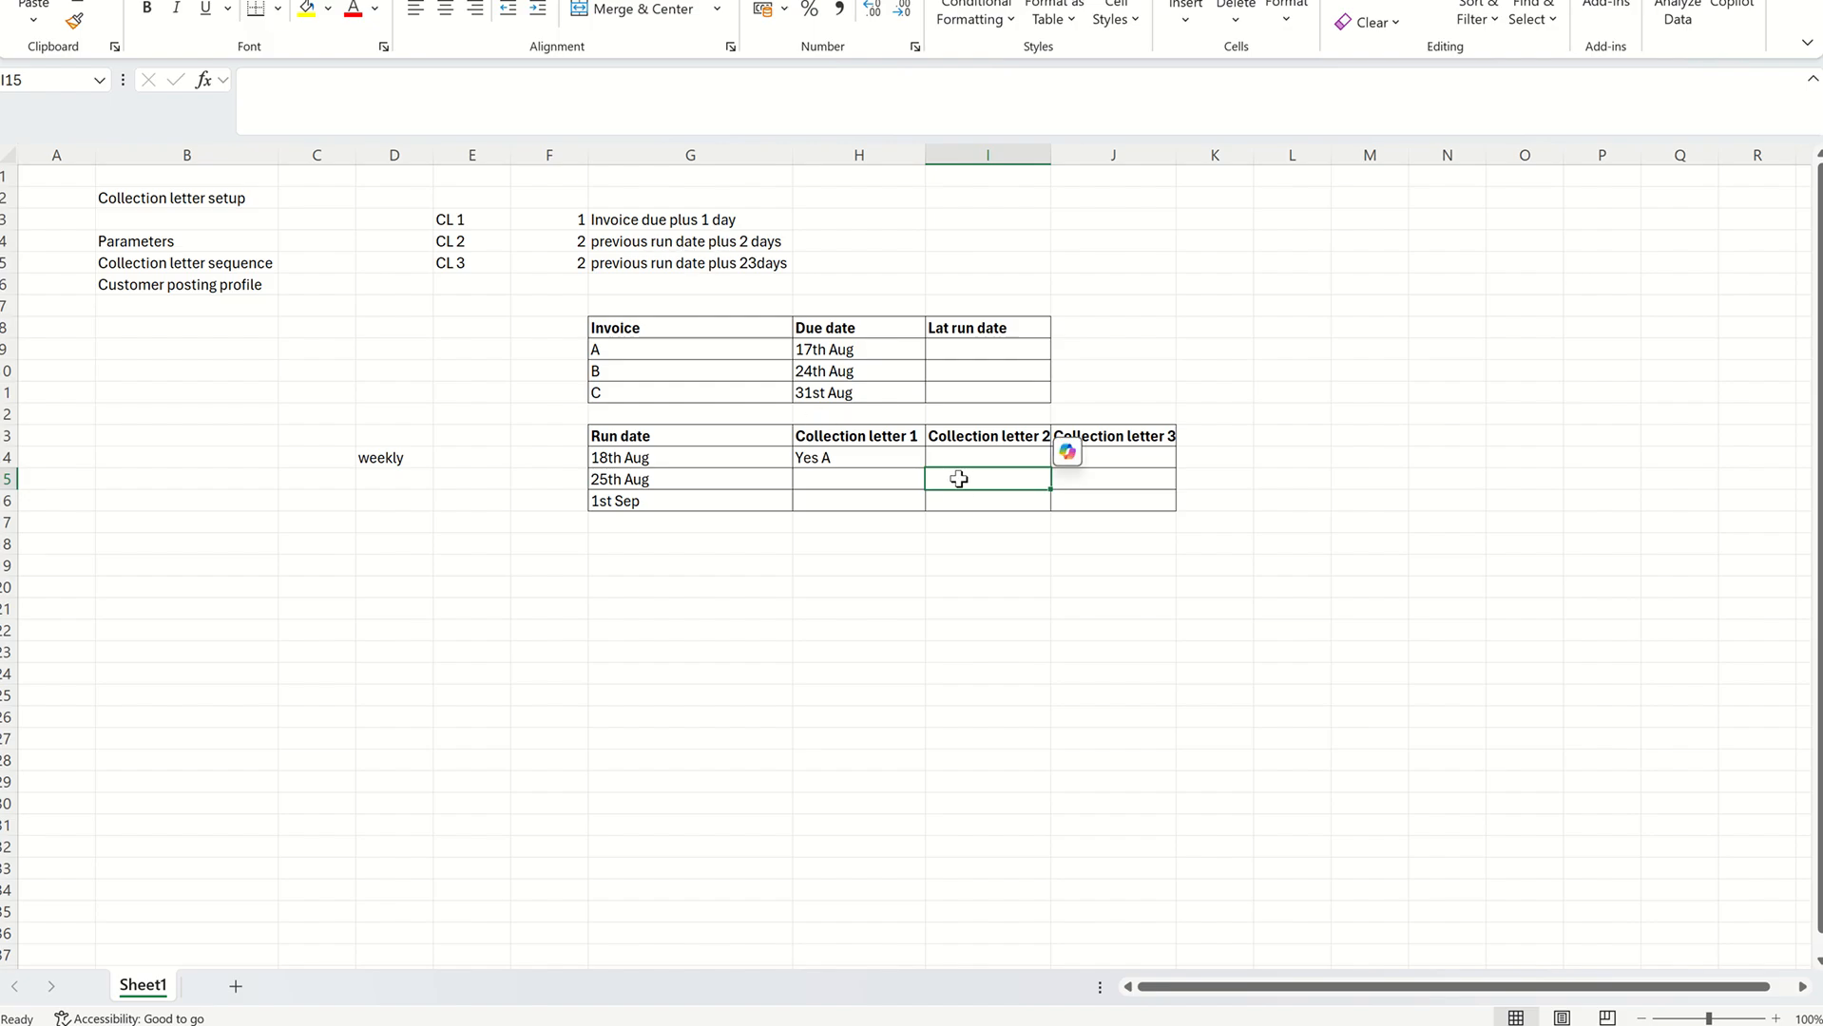
- Jot 18 in an empty scratch cell beside the timeline table
{"action": "left_click", "coordinate": [1323, 459]}
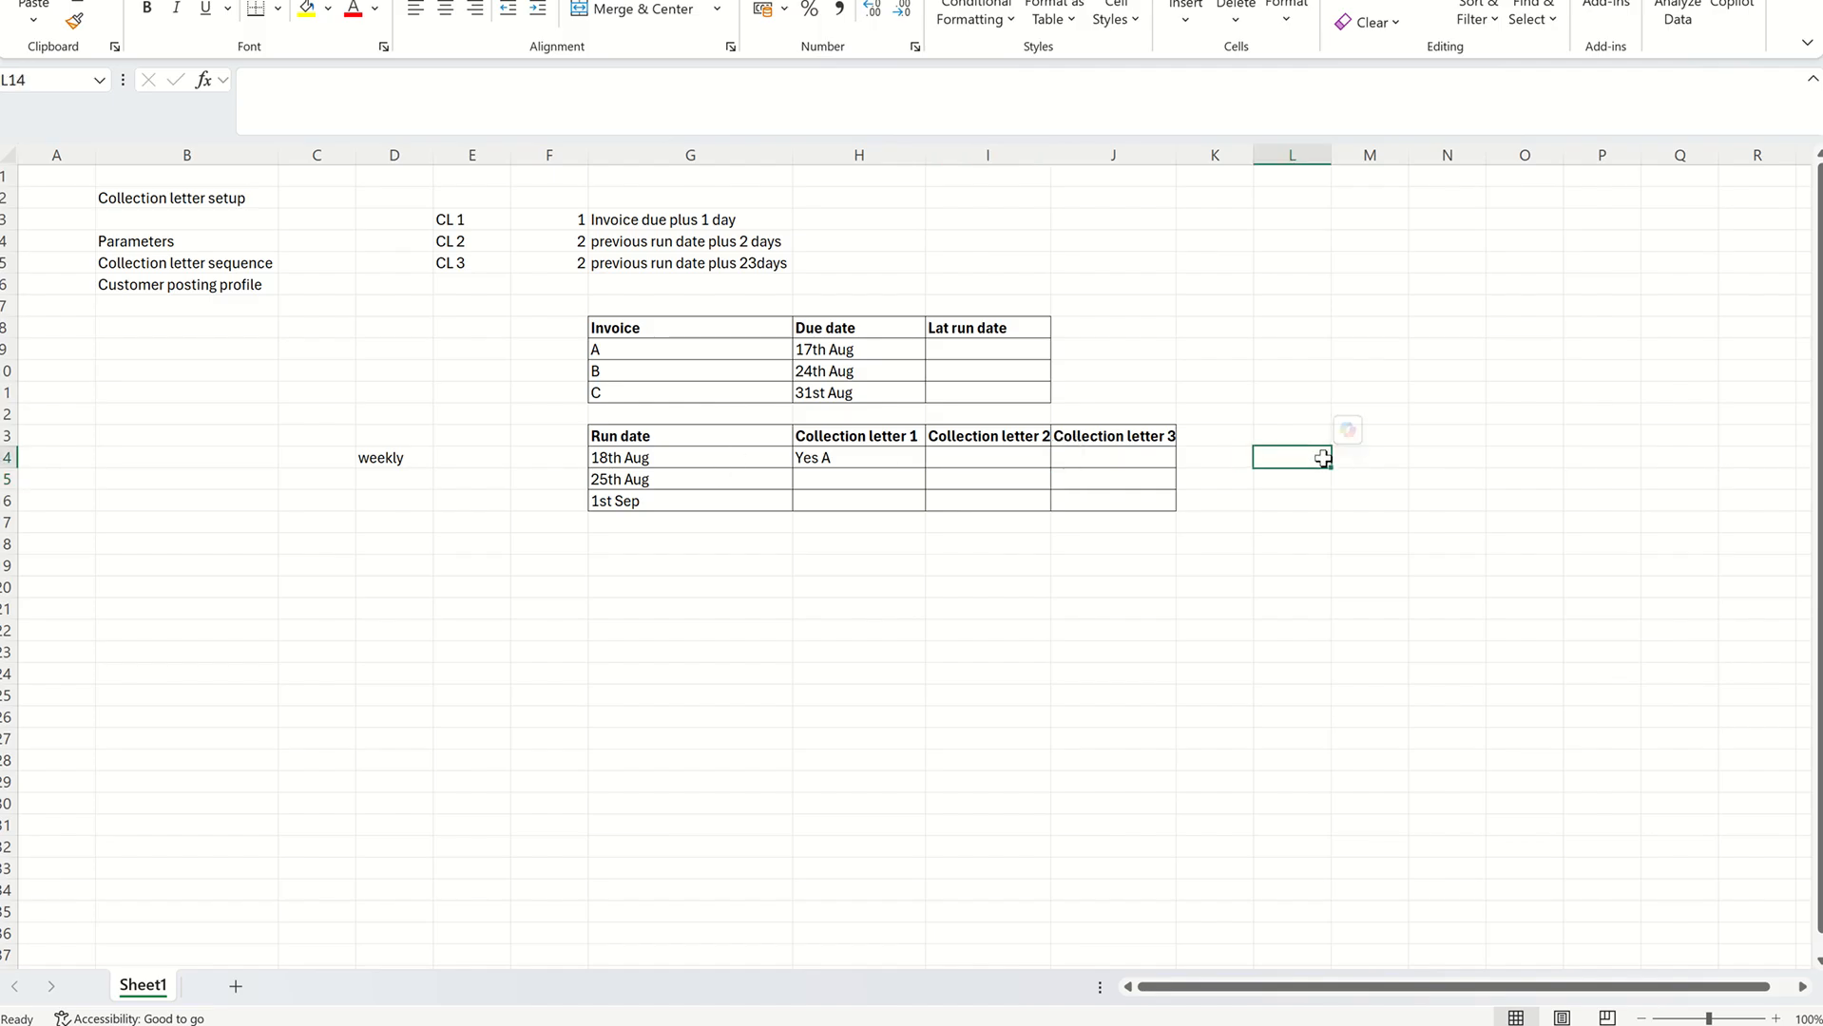
{"action": "type", "text": "18"}
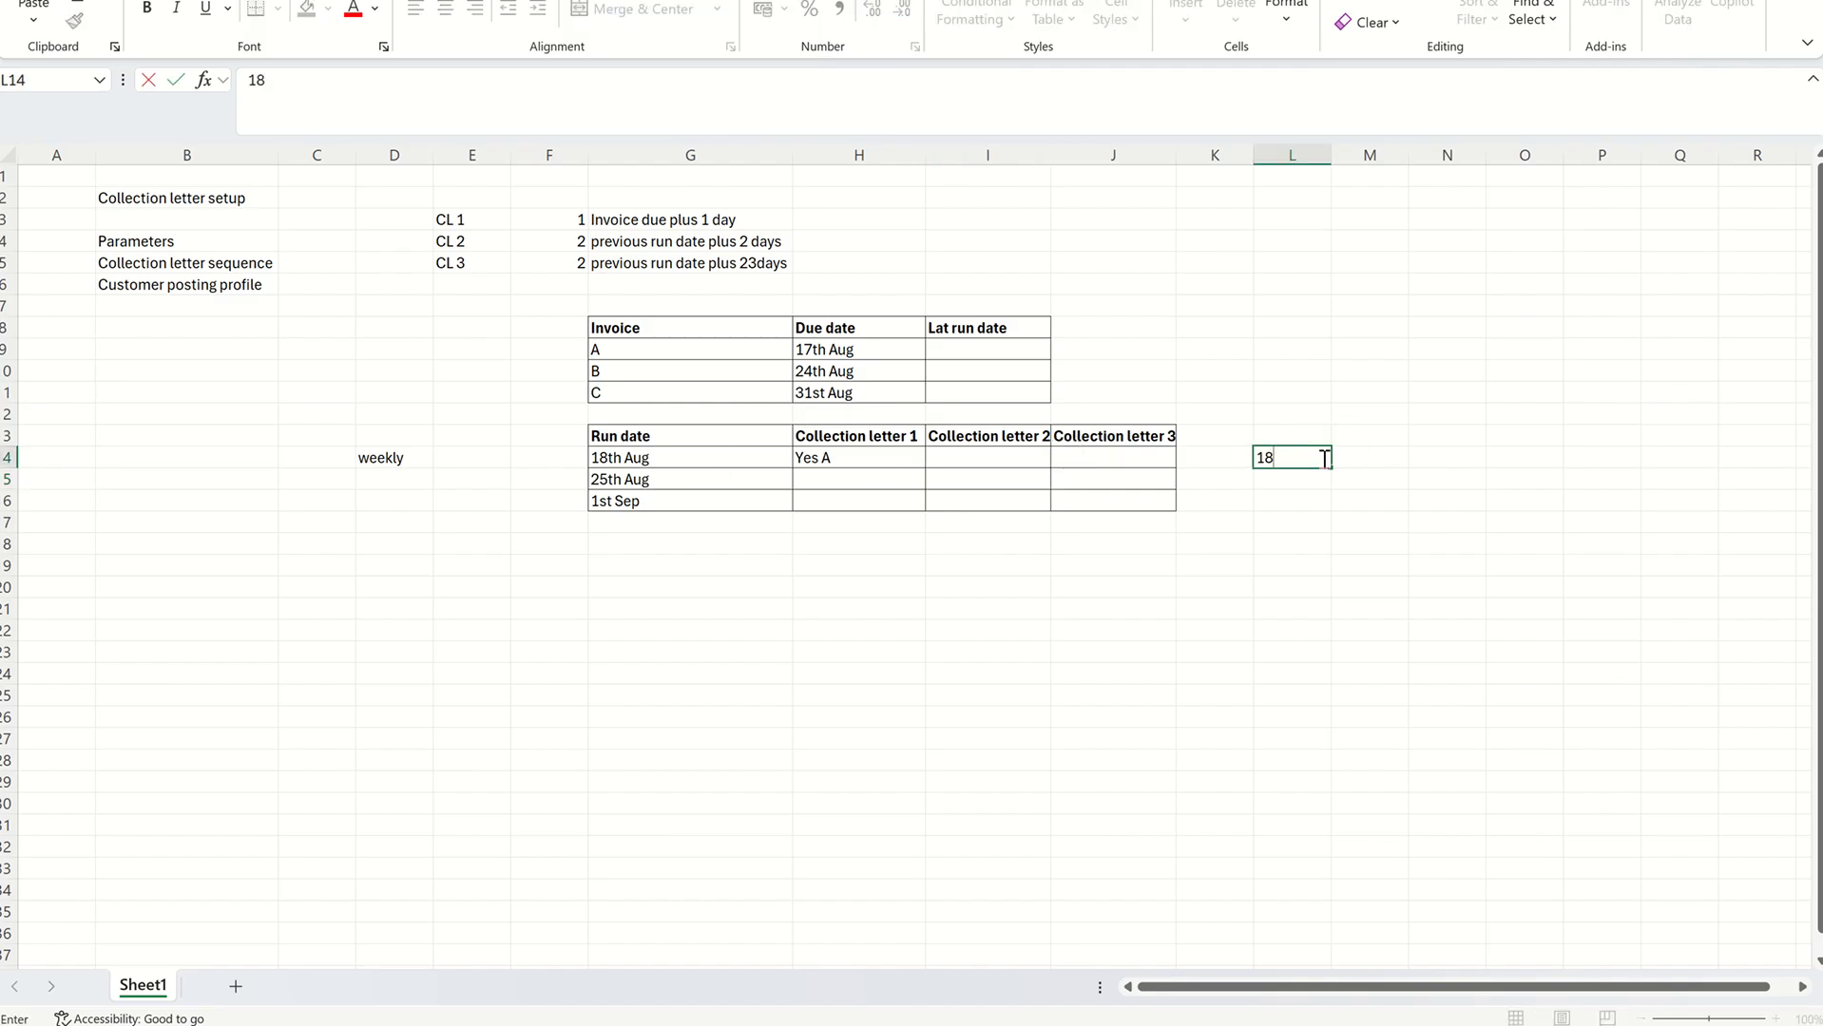
{"action": "key", "text": "Return"}
{"action": "key", "text": "alt+Tab"}
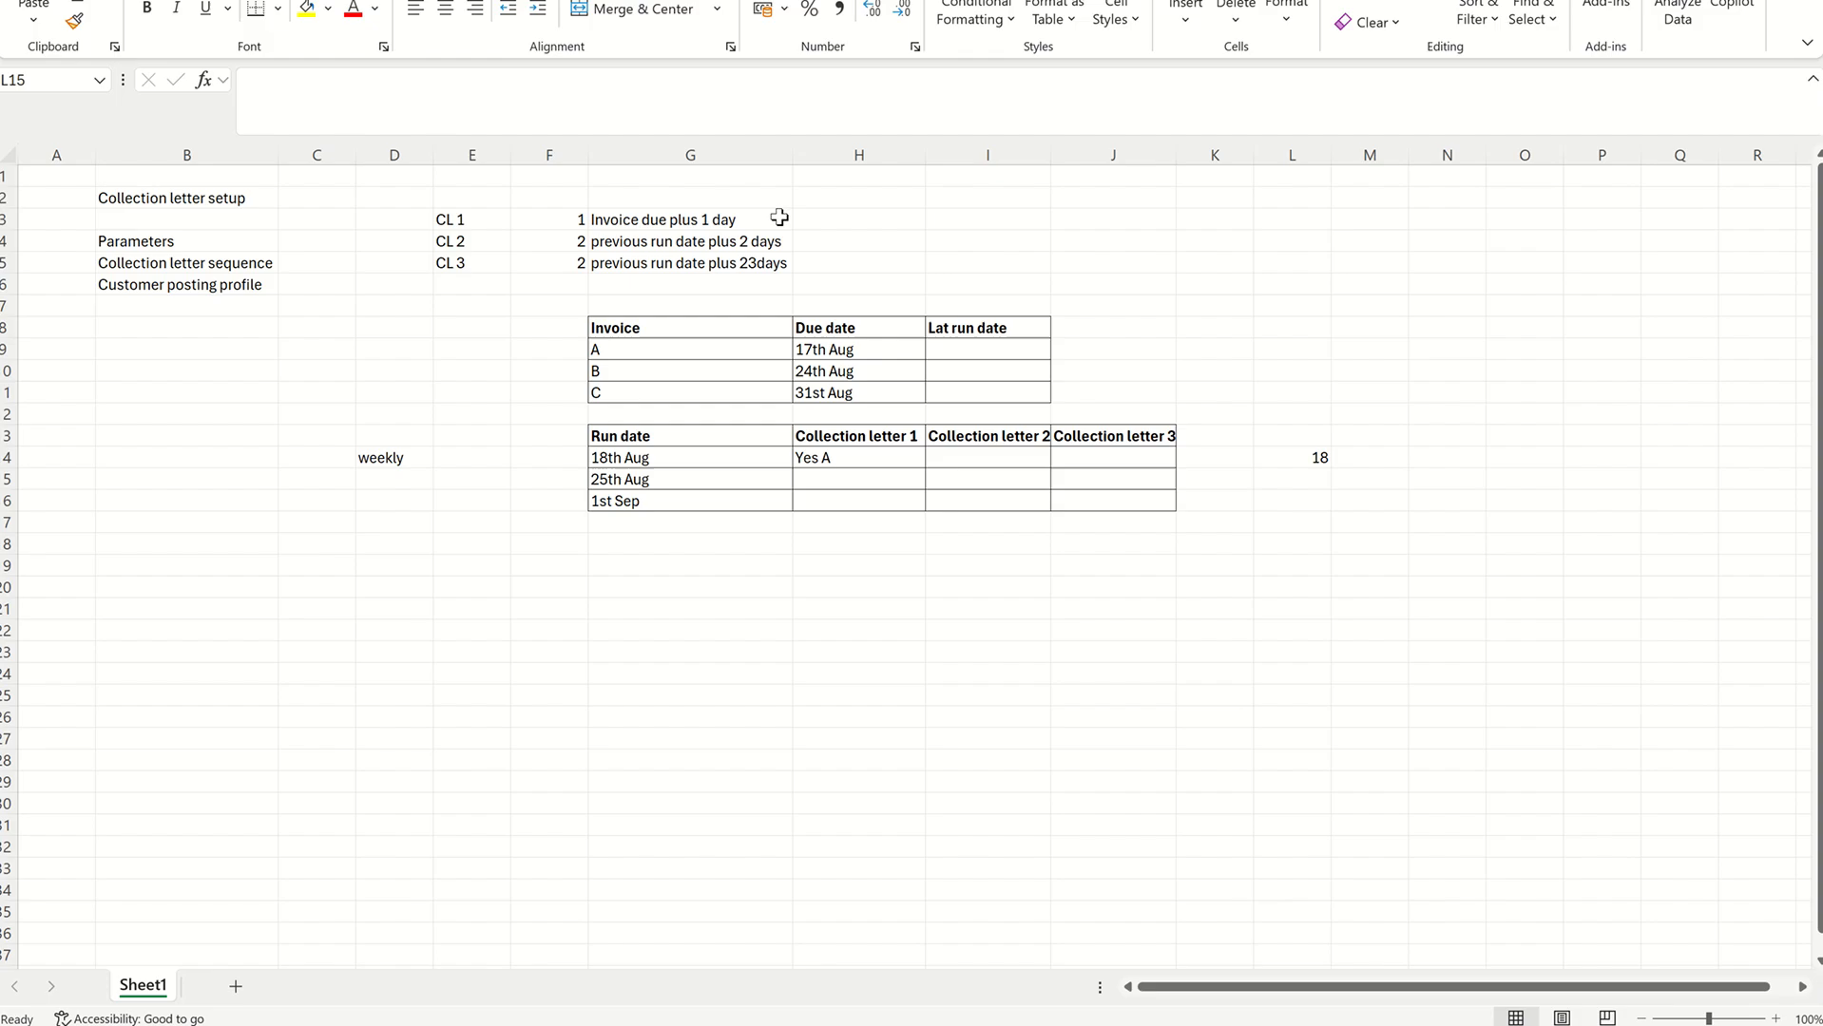
{"action": "key", "text": "alt+Tab"}
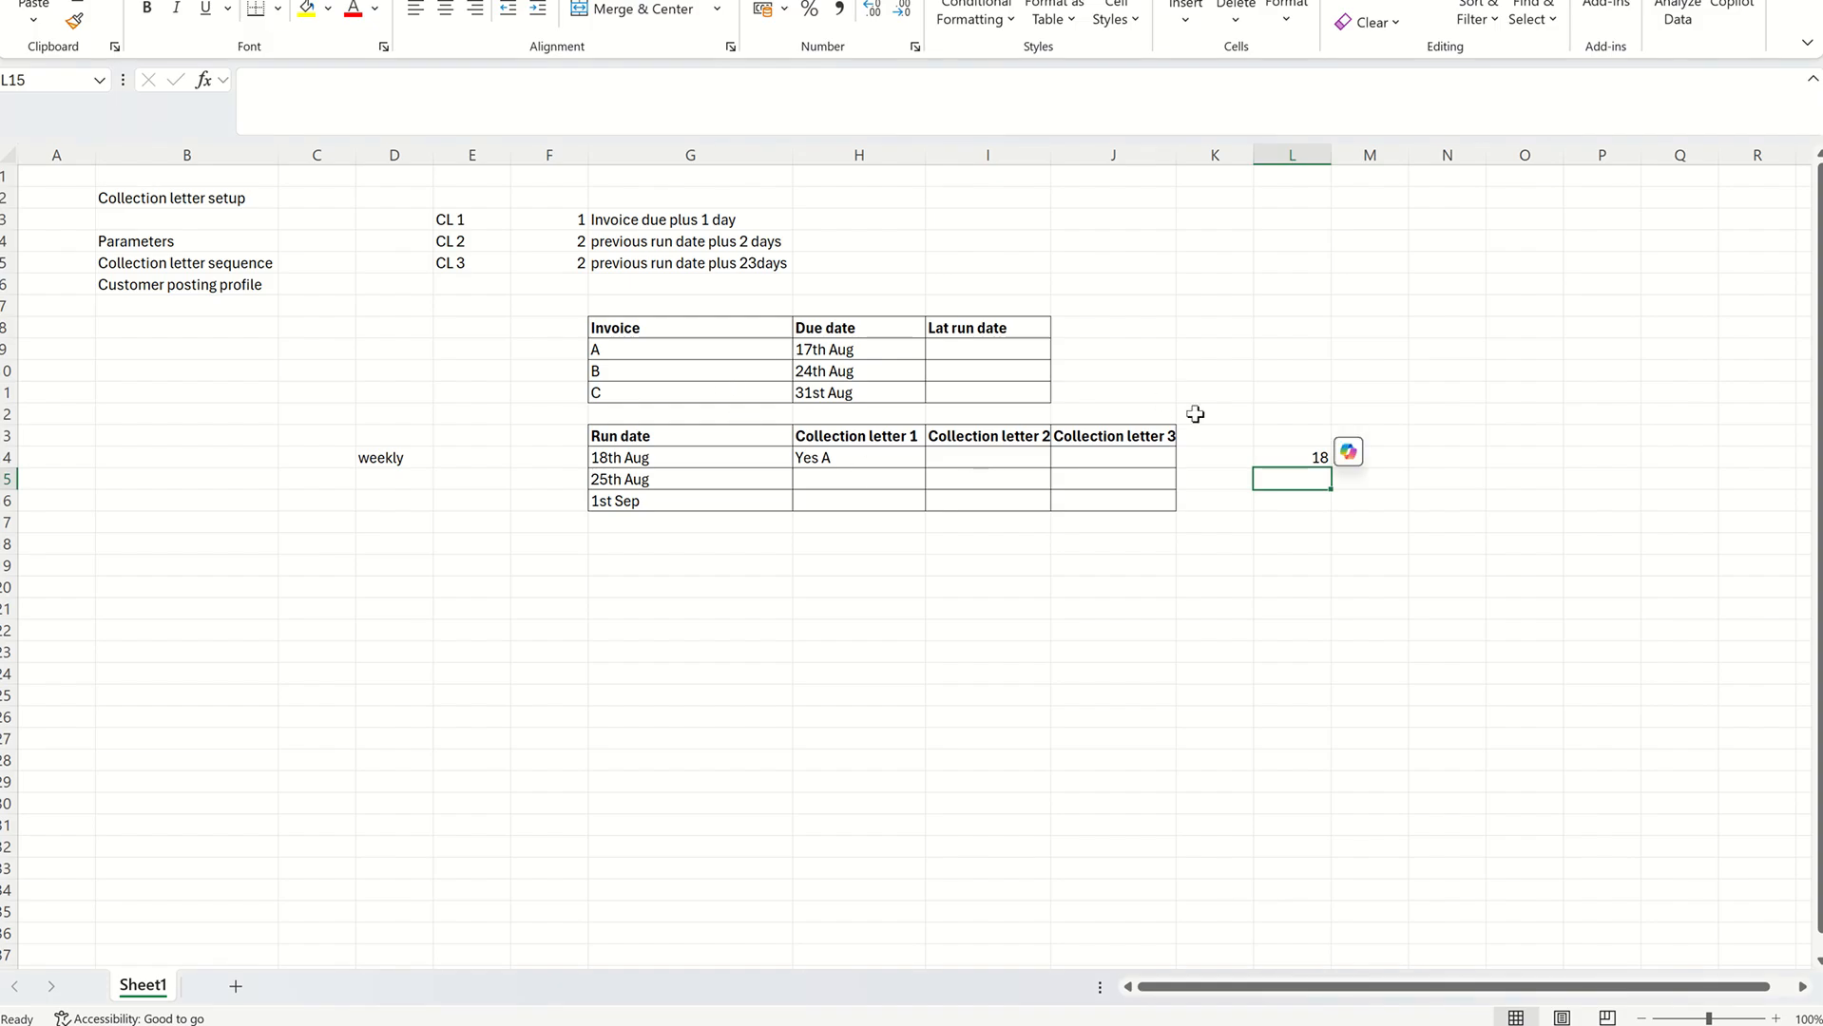
- Enter 5 below the 18 and select both cells to read their sum of 23
{"action": "left_click", "coordinate": [1294, 455]}
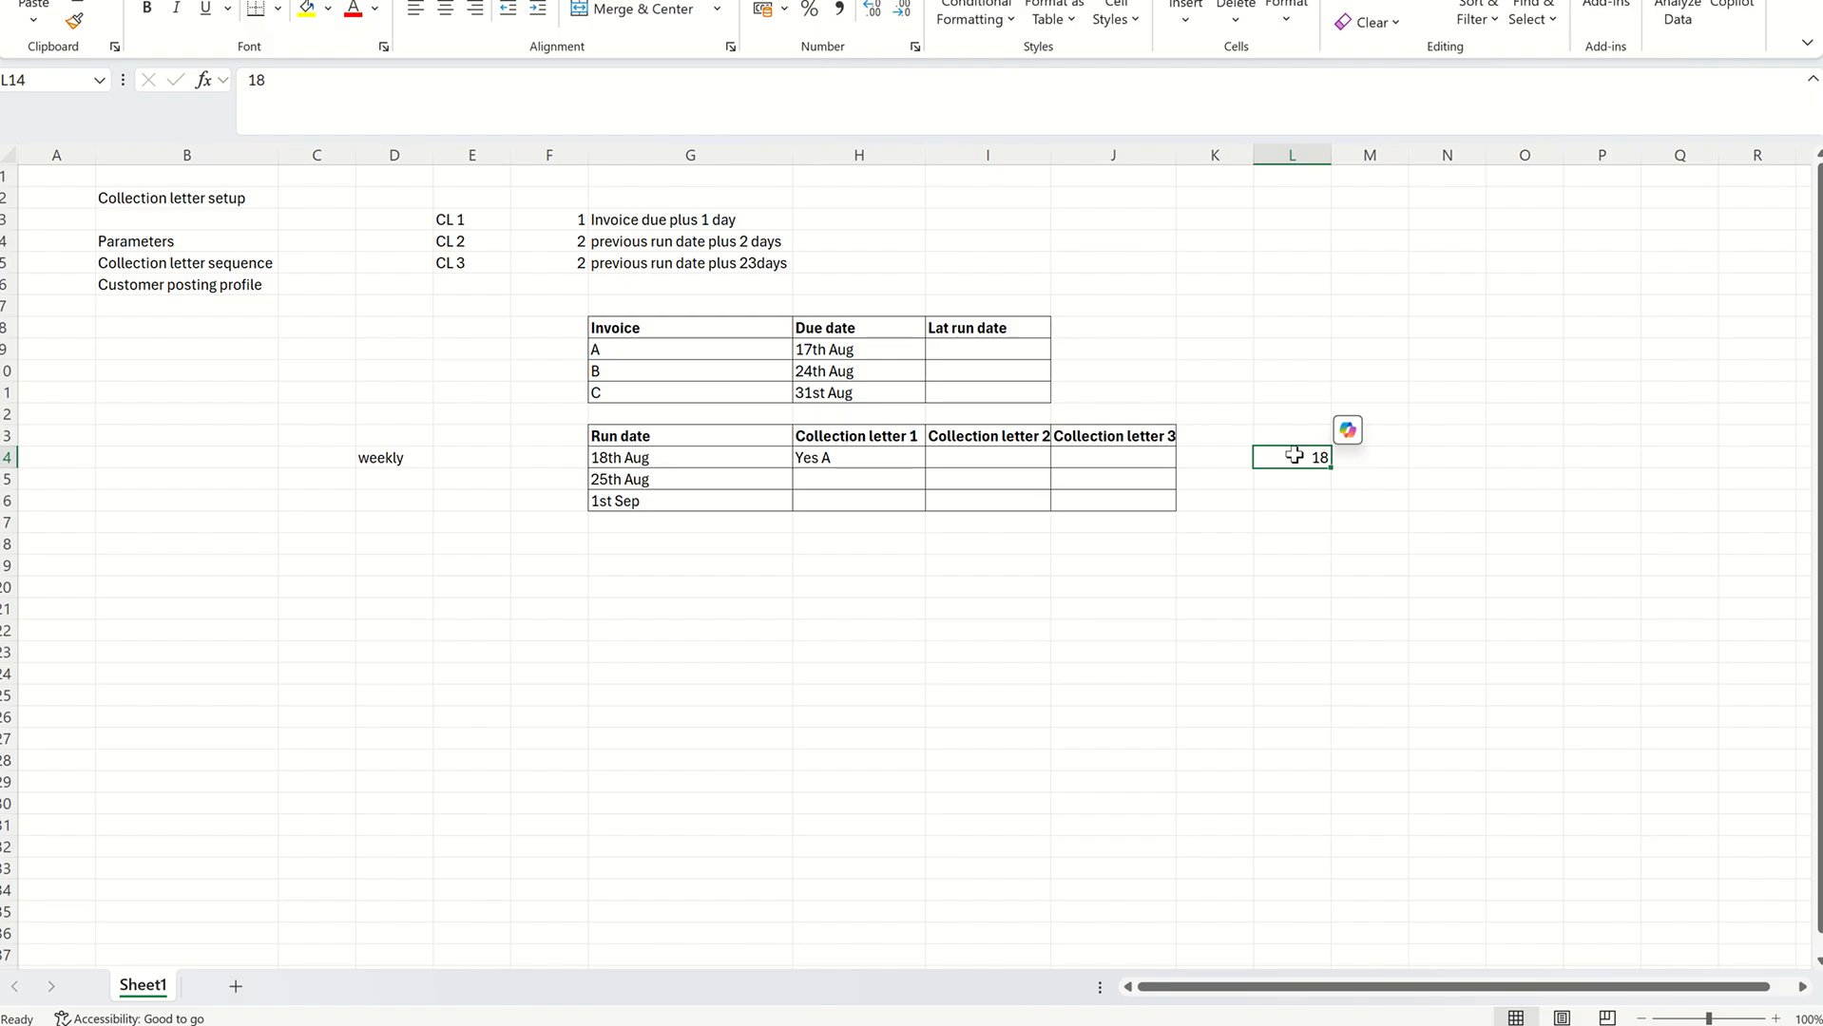
{"action": "left_click", "coordinate": [1313, 480]}
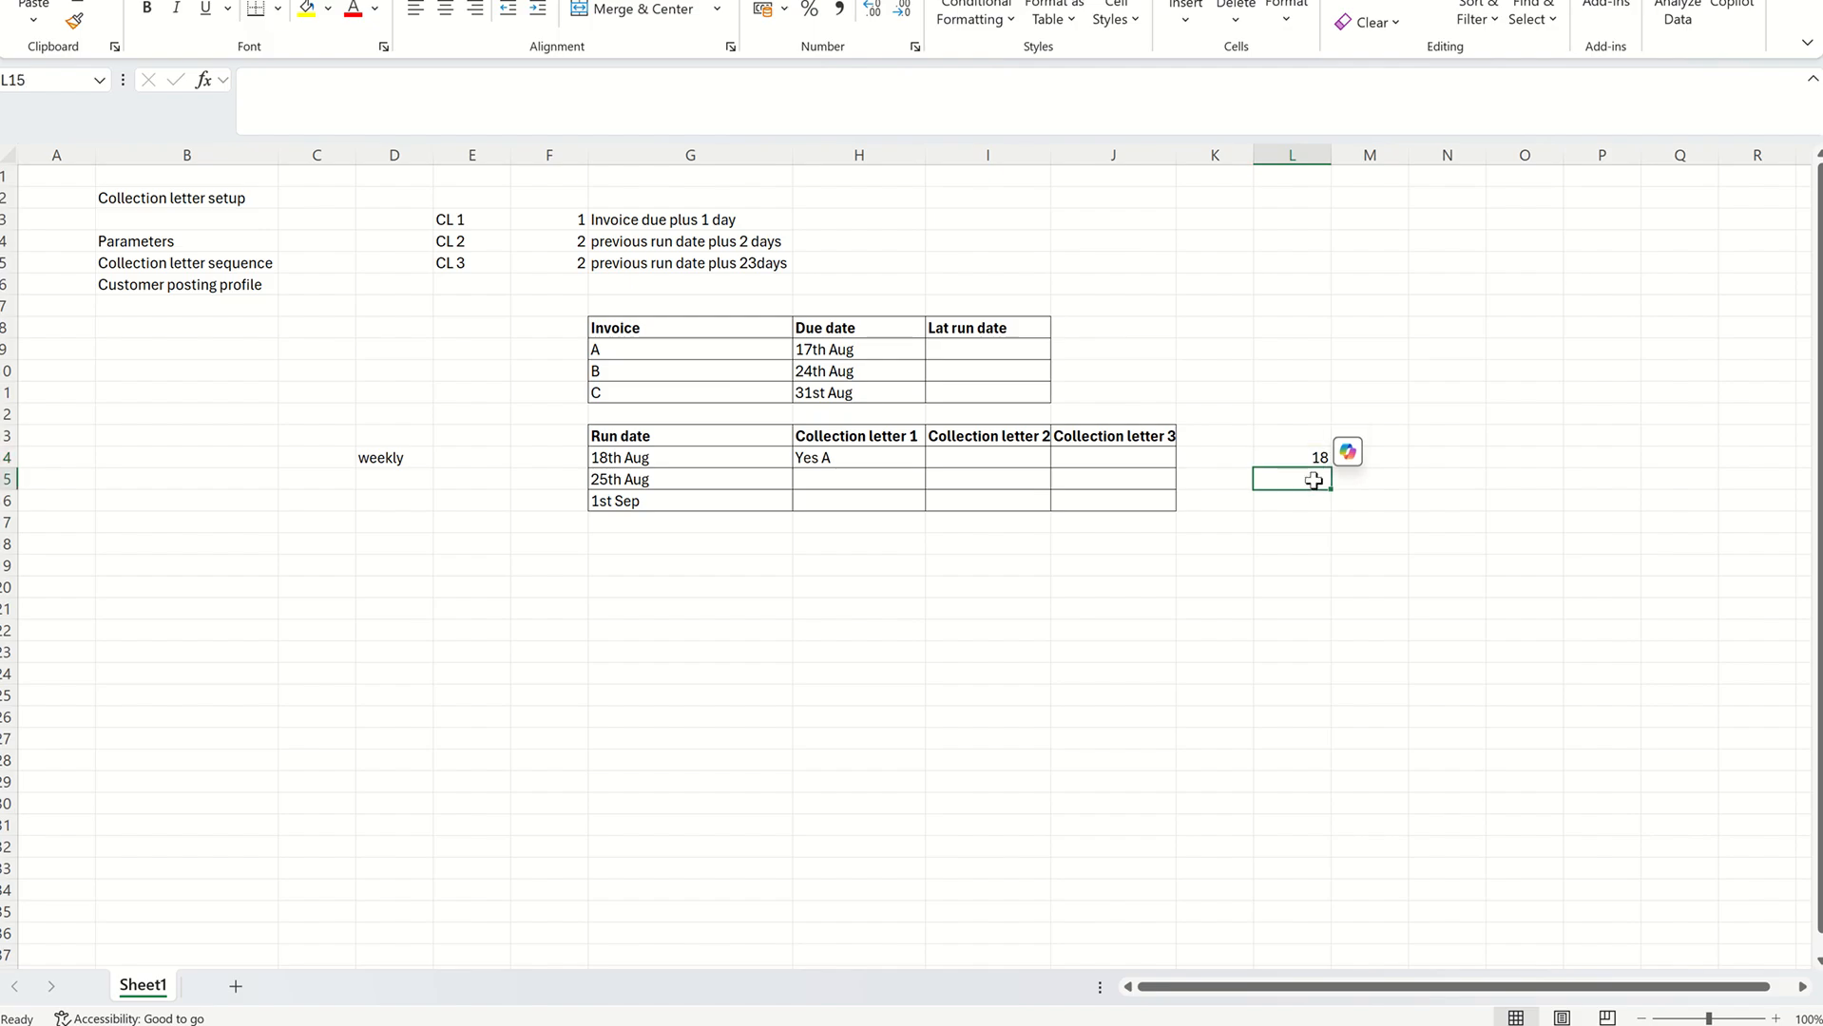
{"action": "type", "text": "5"}
{"action": "left_click", "coordinate": [1387, 524]}
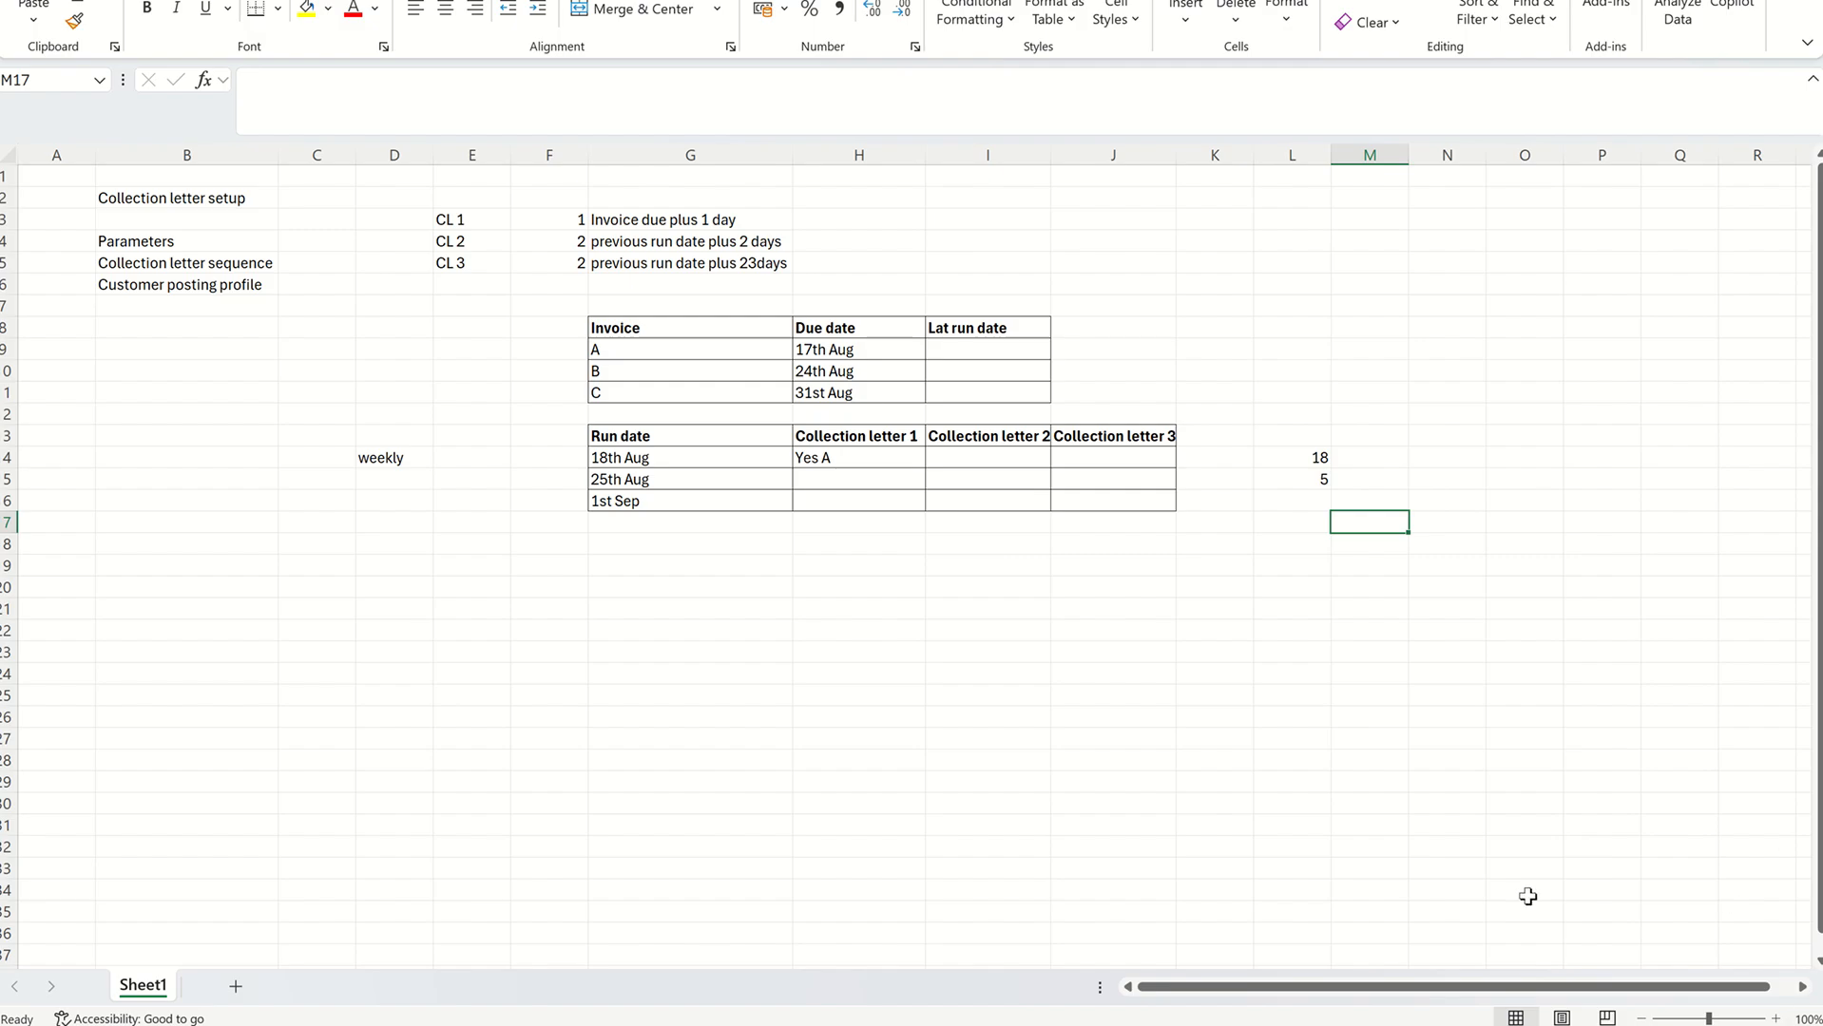
{"action": "left_click", "coordinate": [1775, 1025]}
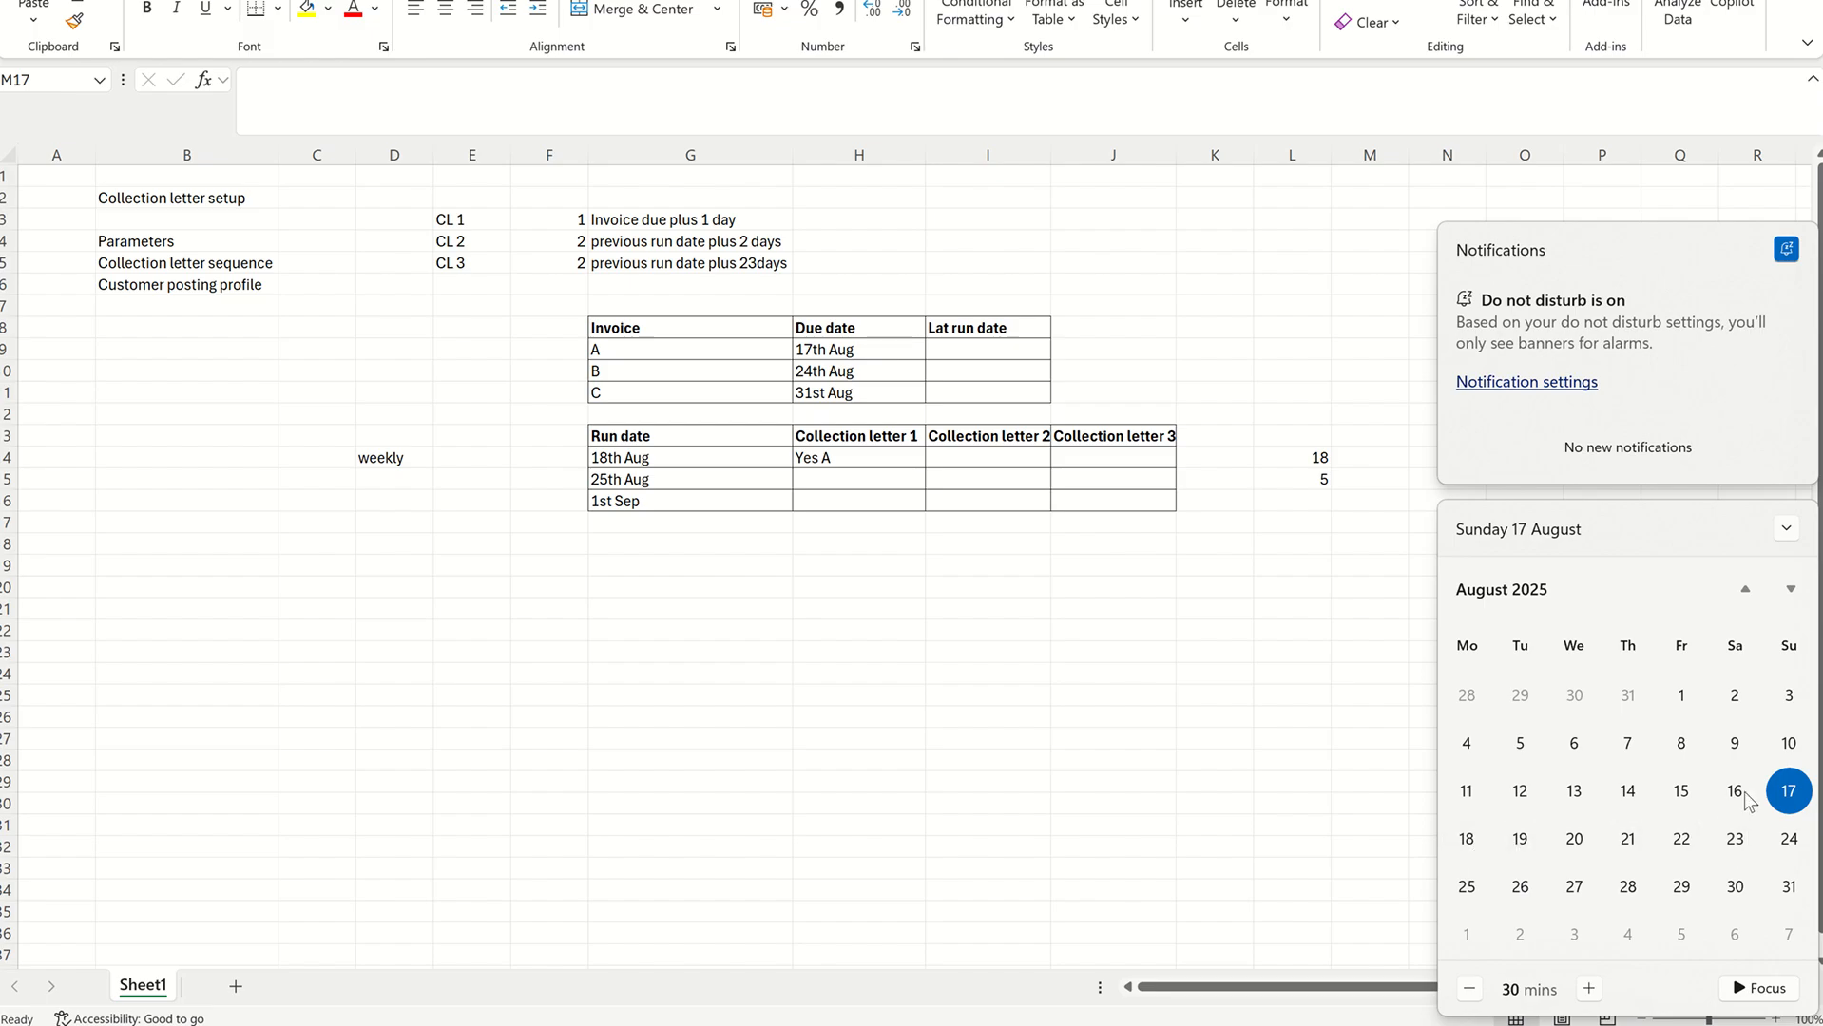
{"action": "left_click", "coordinate": [1368, 511]}
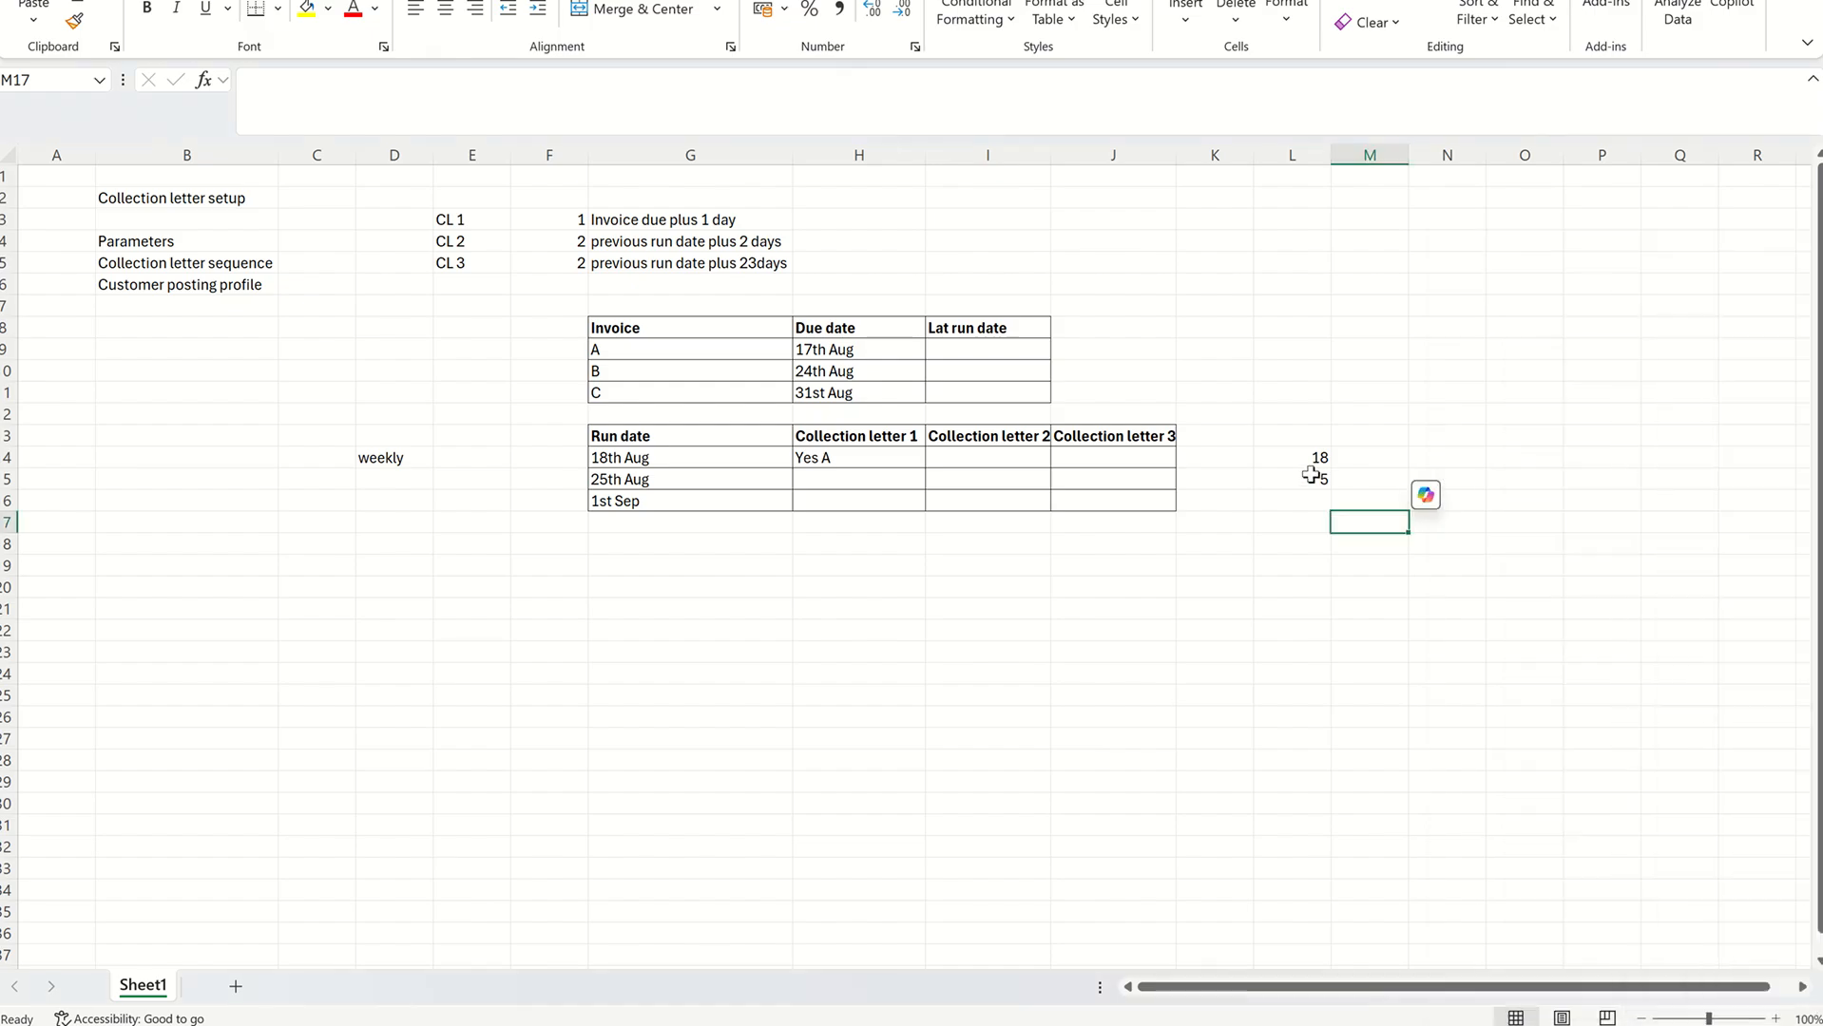
{"action": "left_click_drag", "start_coordinate": [1315, 458], "coordinate": [1316, 480]}
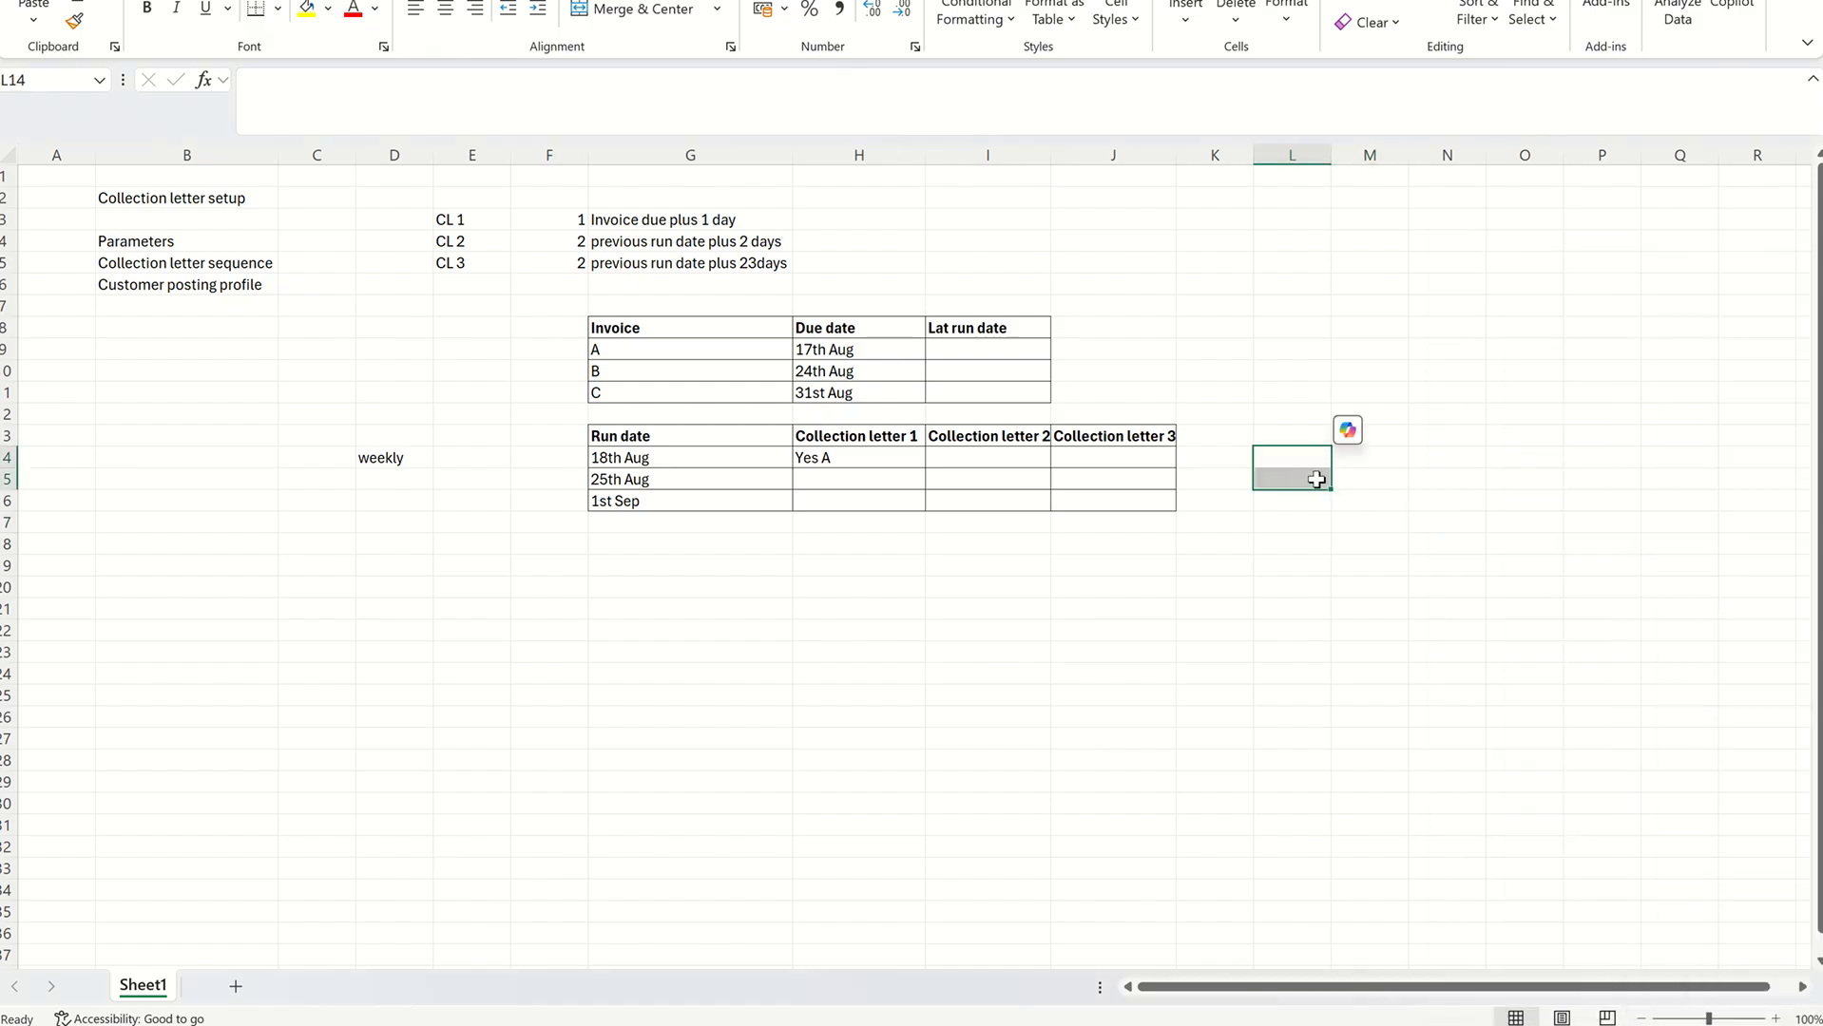
- Compare against invoice A's 17th Aug due date and the Finance and Operations letter setup
{"action": "left_click", "coordinate": [821, 350]}
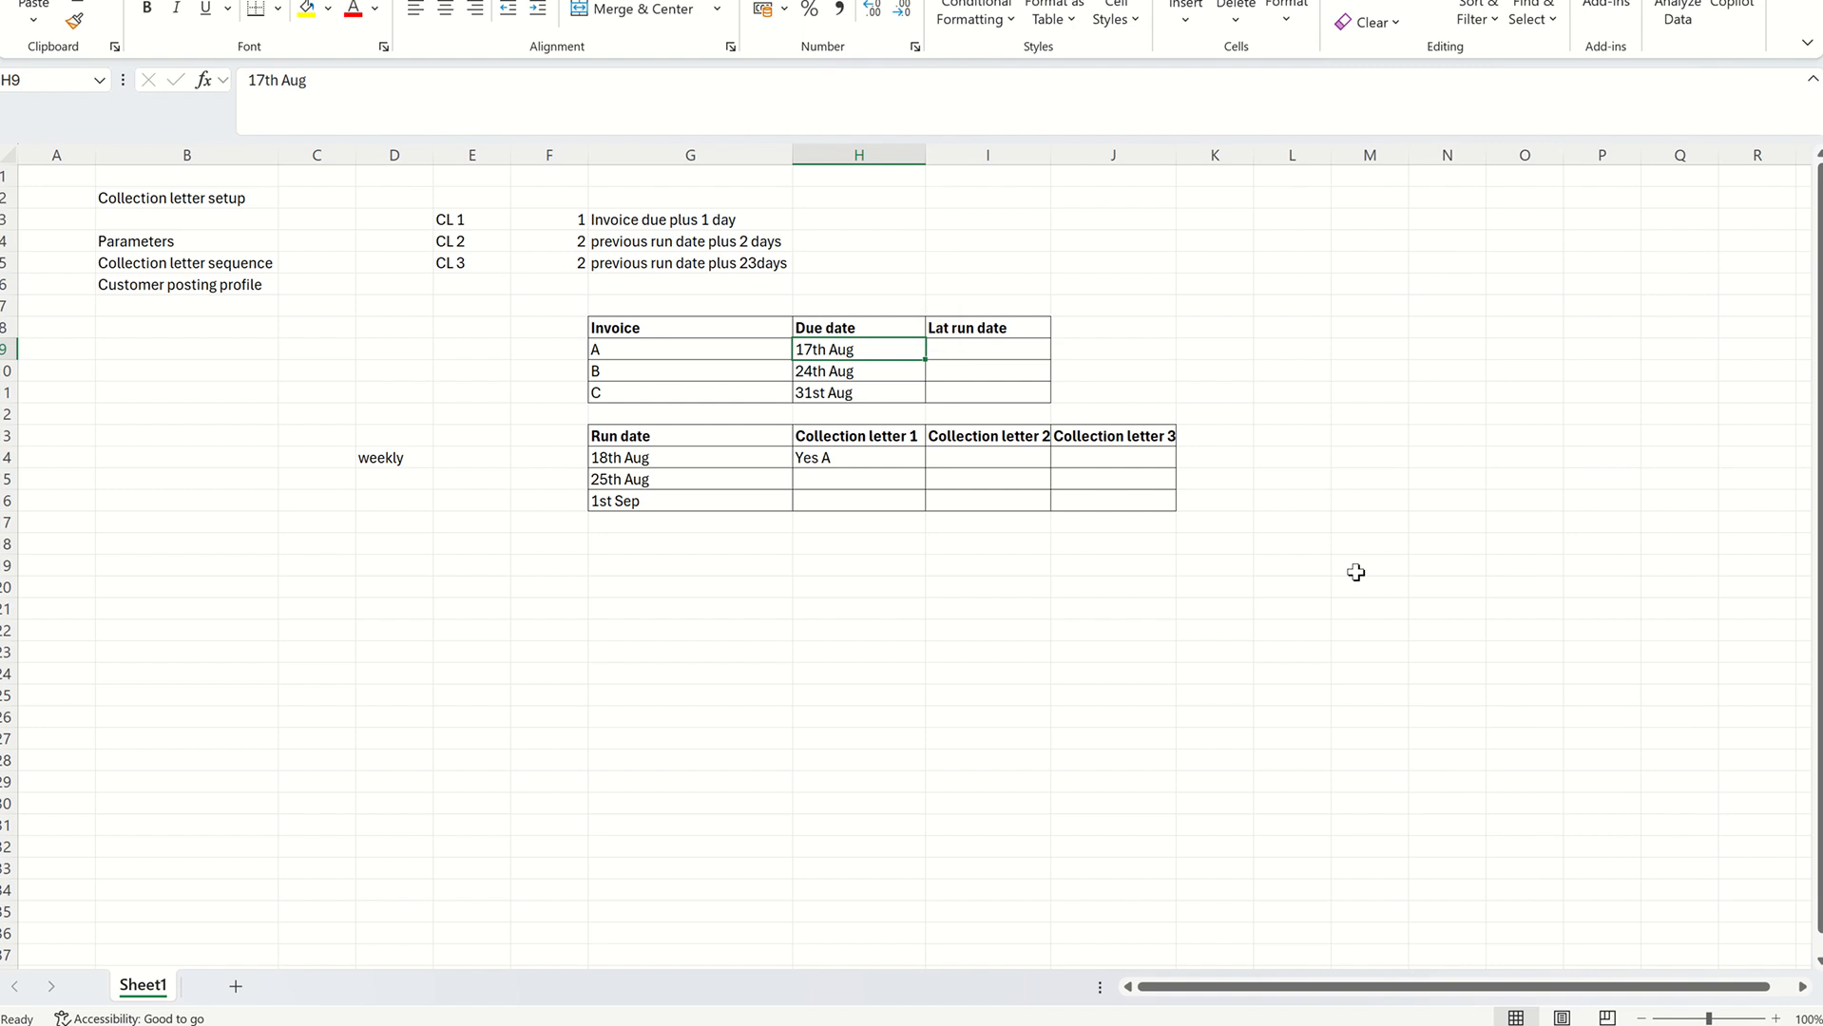
{"action": "key", "text": "alt+Tab"}
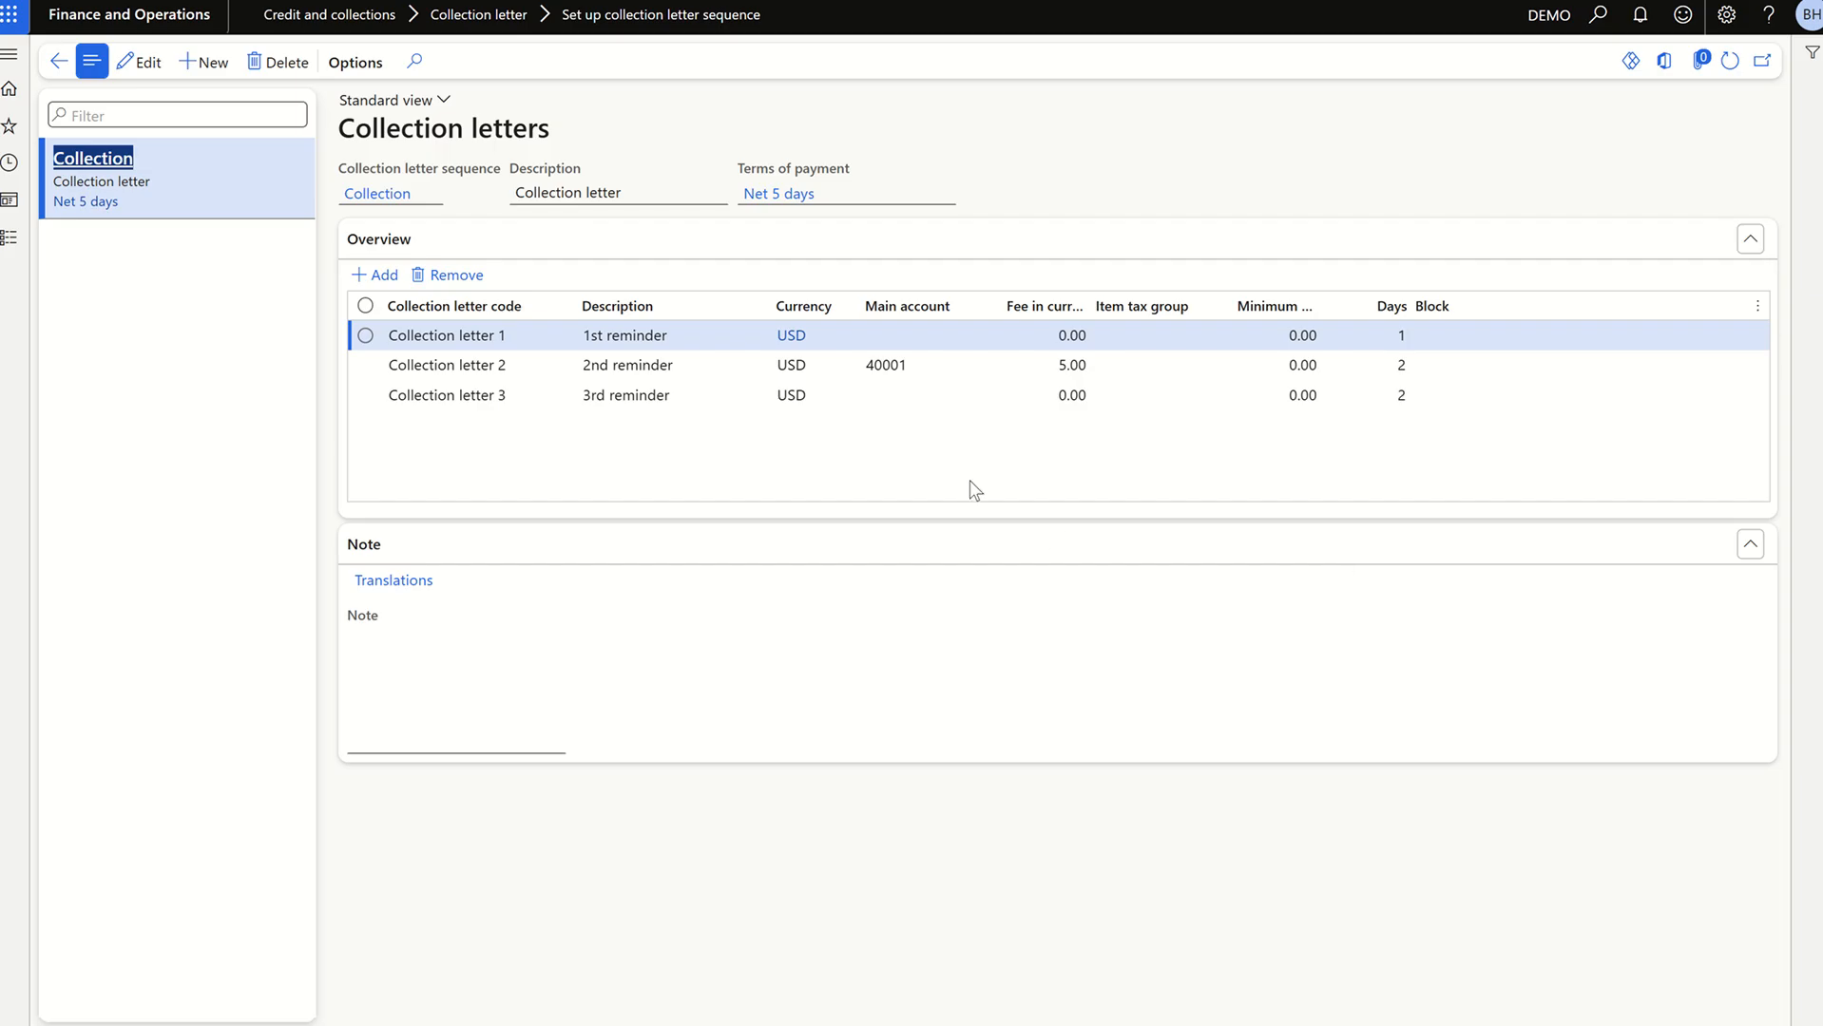
{"action": "key", "text": "alt+Tab"}
{"action": "left_click", "coordinate": [1103, 334]}
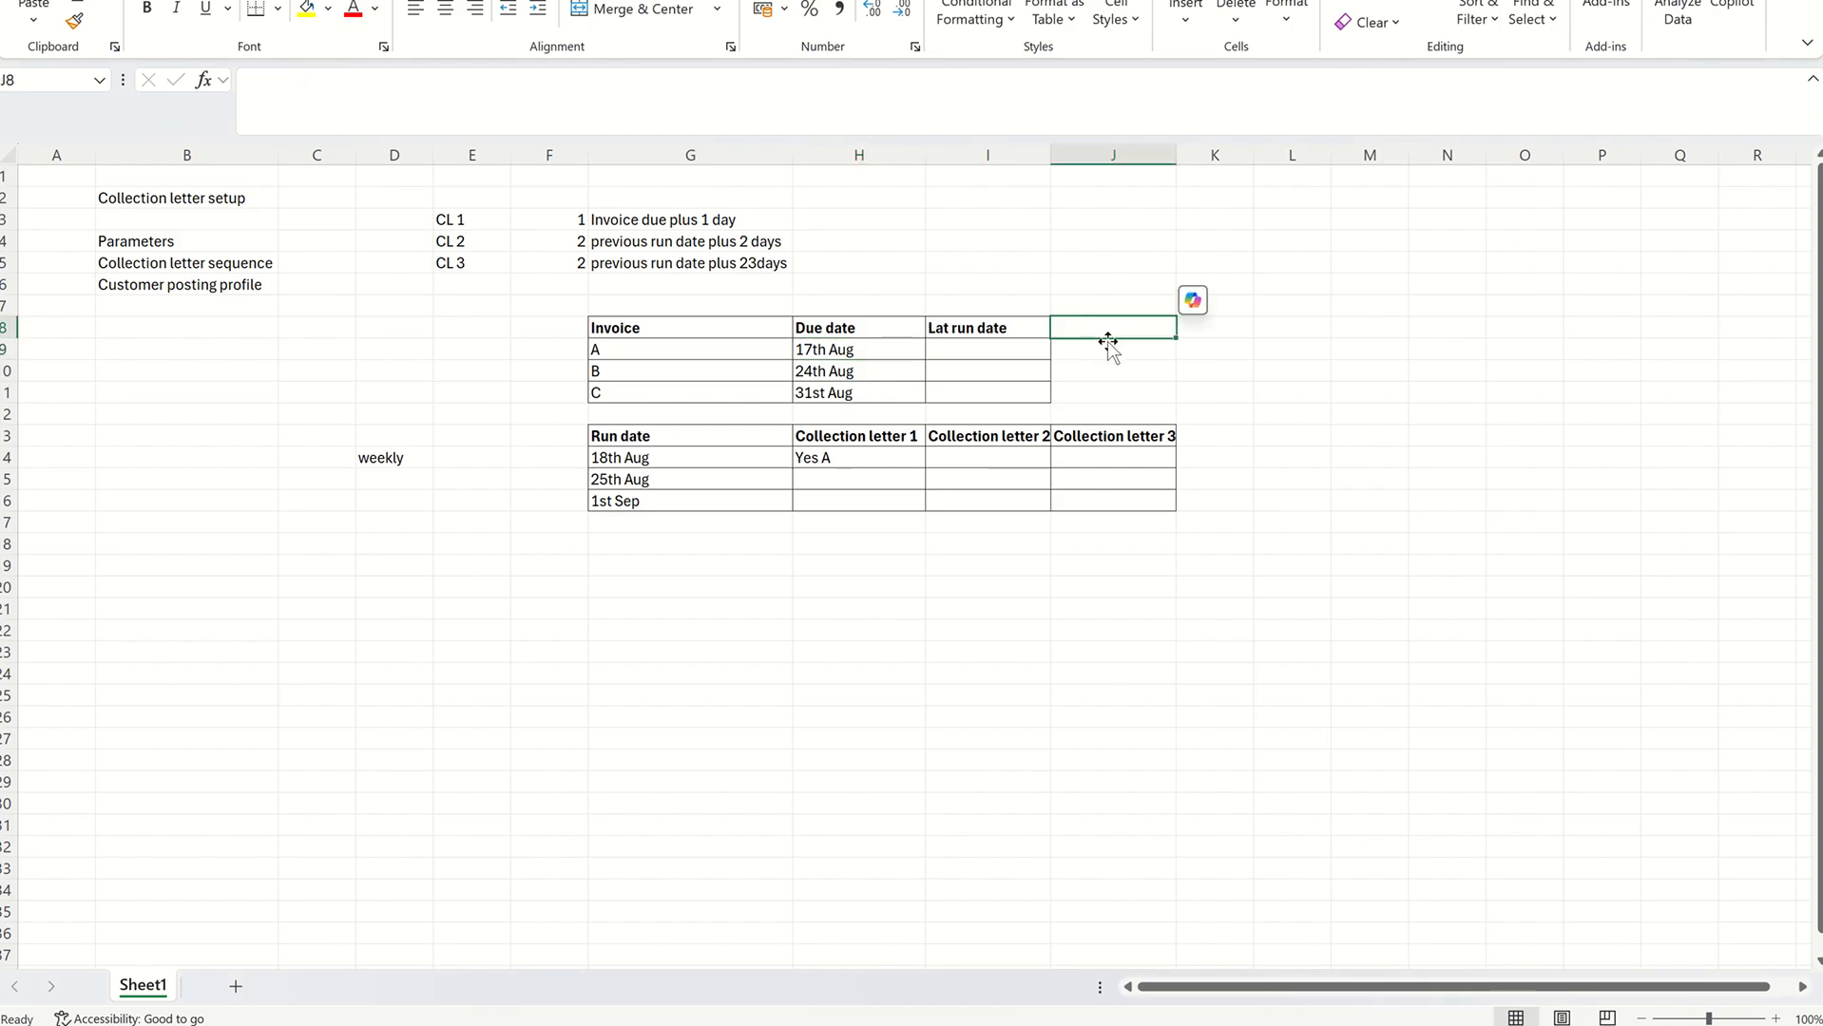
- Add a 'new due date' heading beside the invoice table
{"action": "type", "text": "new du"}
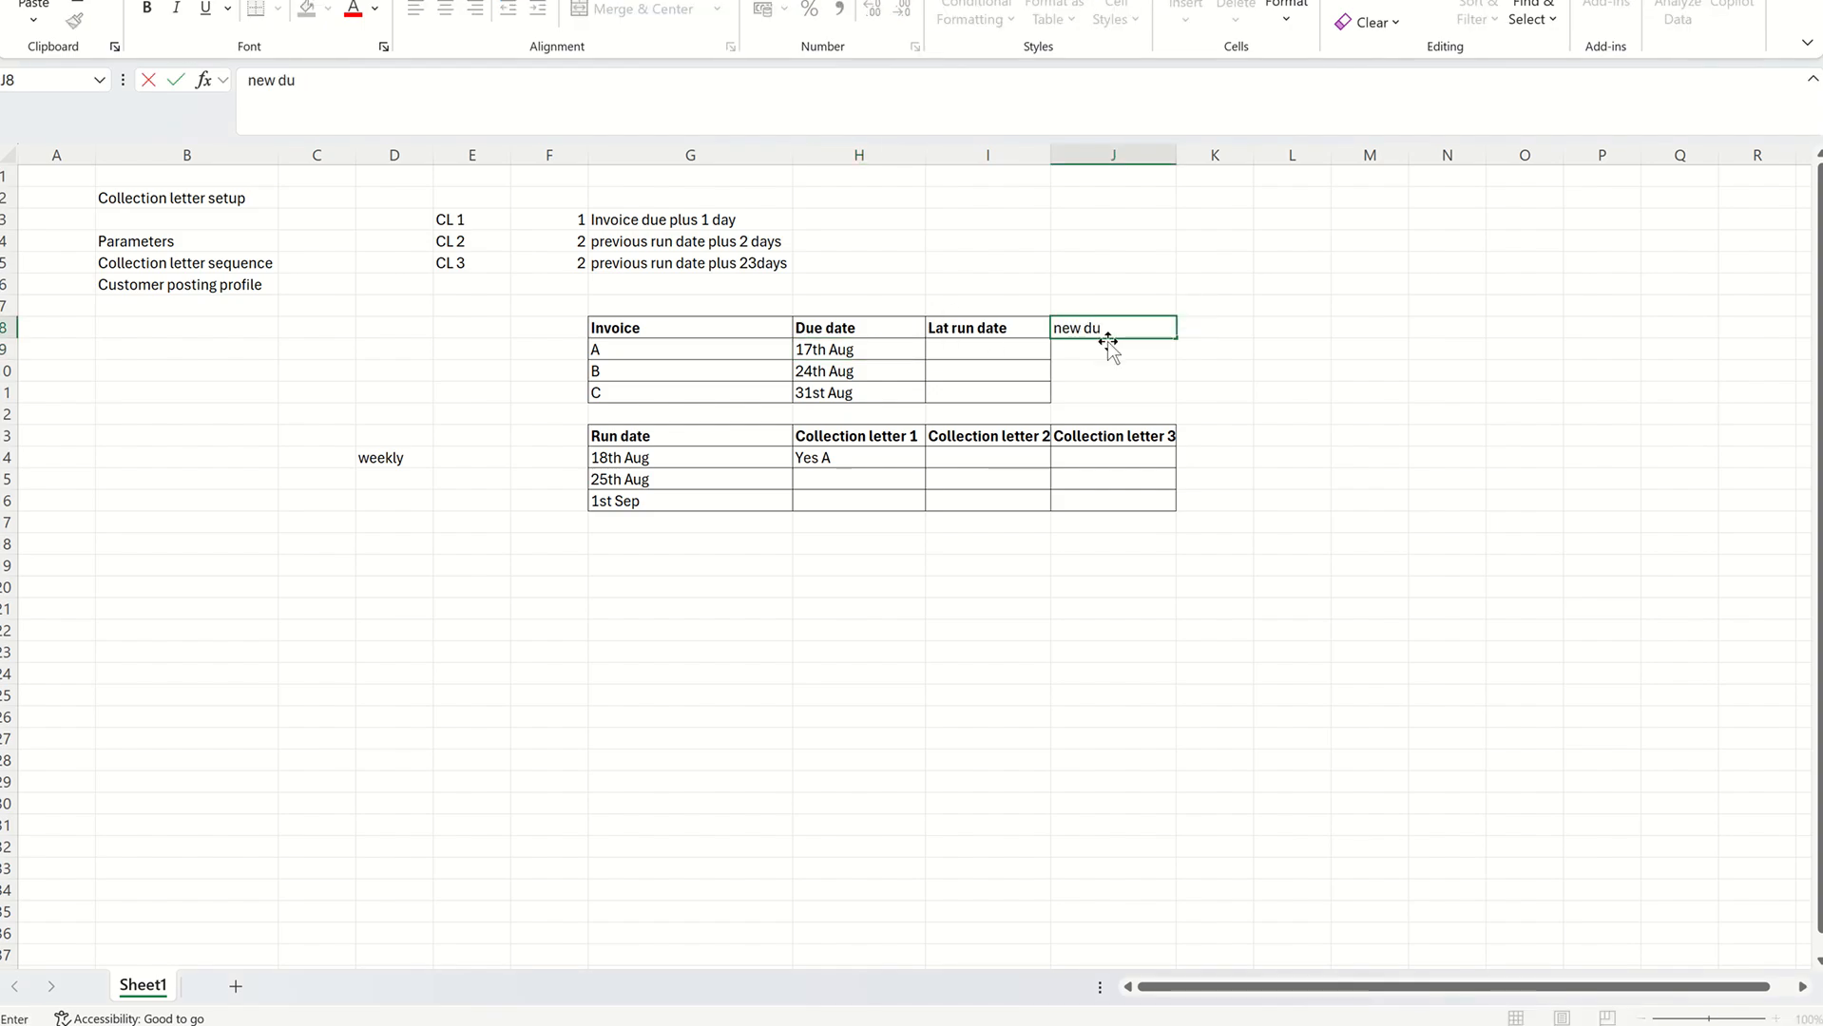
{"action": "type", "text": "e date"}
{"action": "left_click", "coordinate": [1316, 458]}
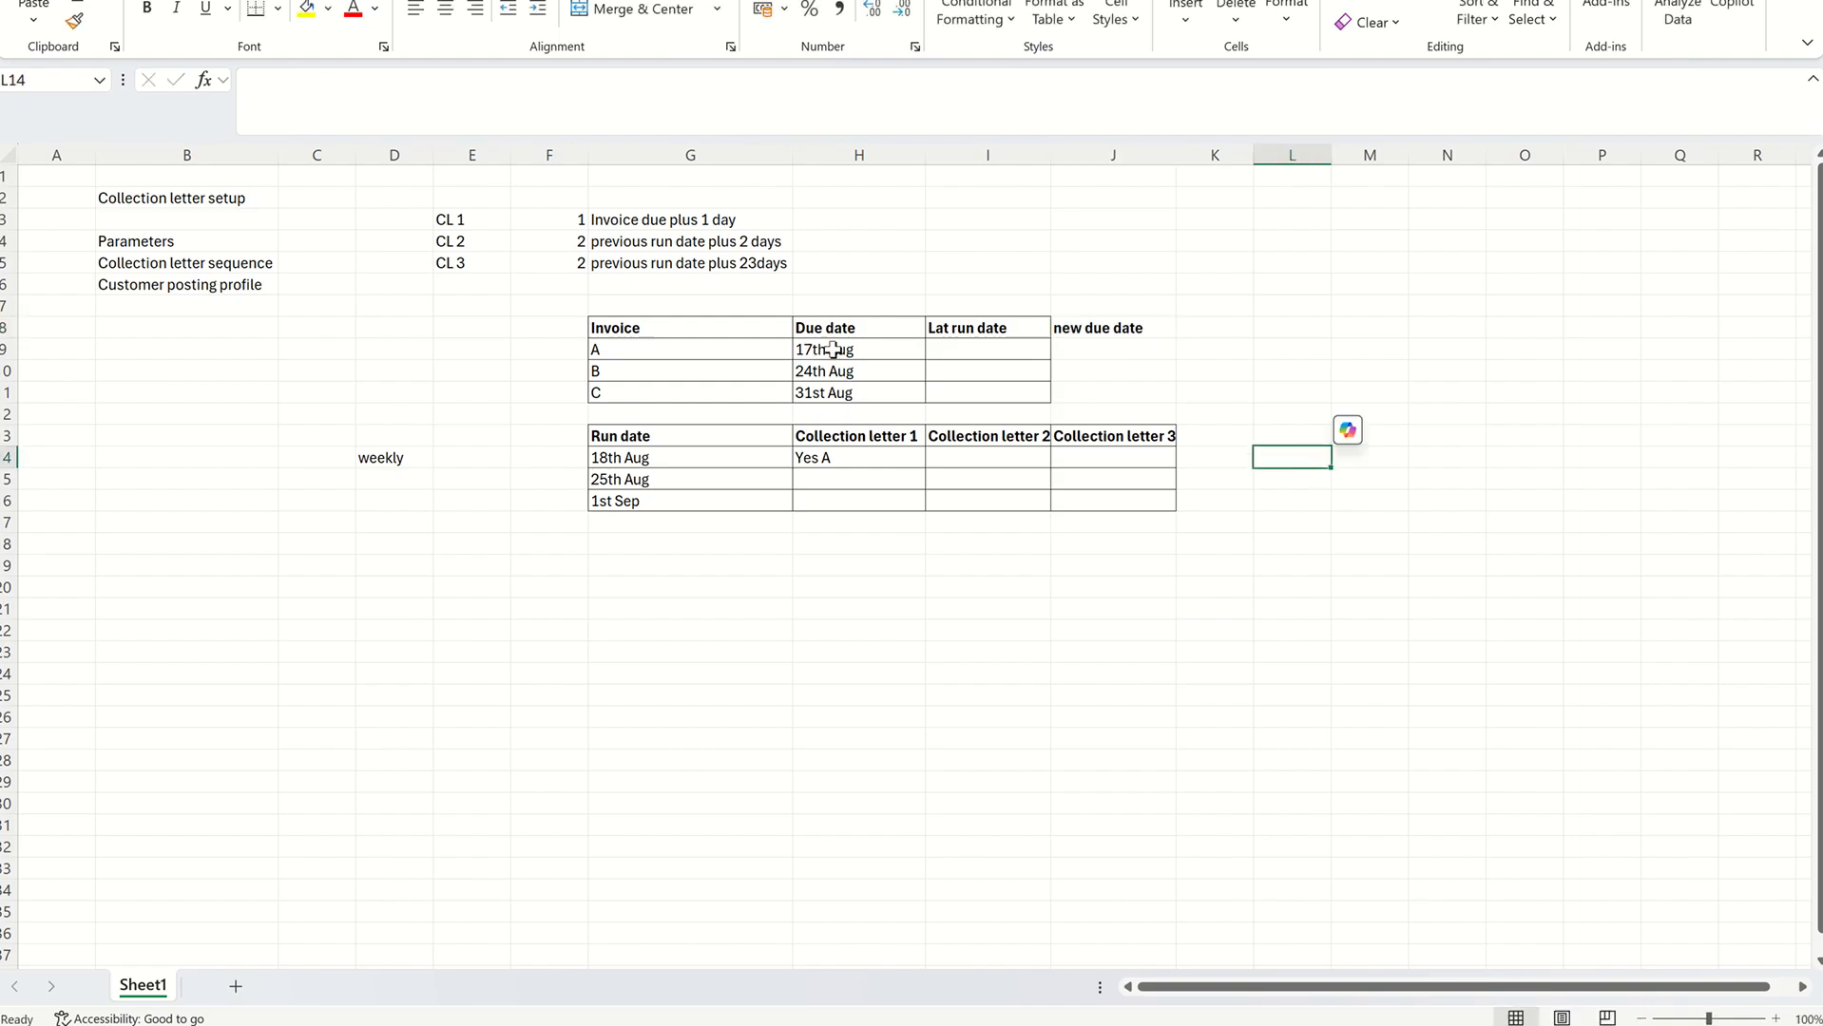
{"action": "left_click", "coordinate": [1079, 329]}
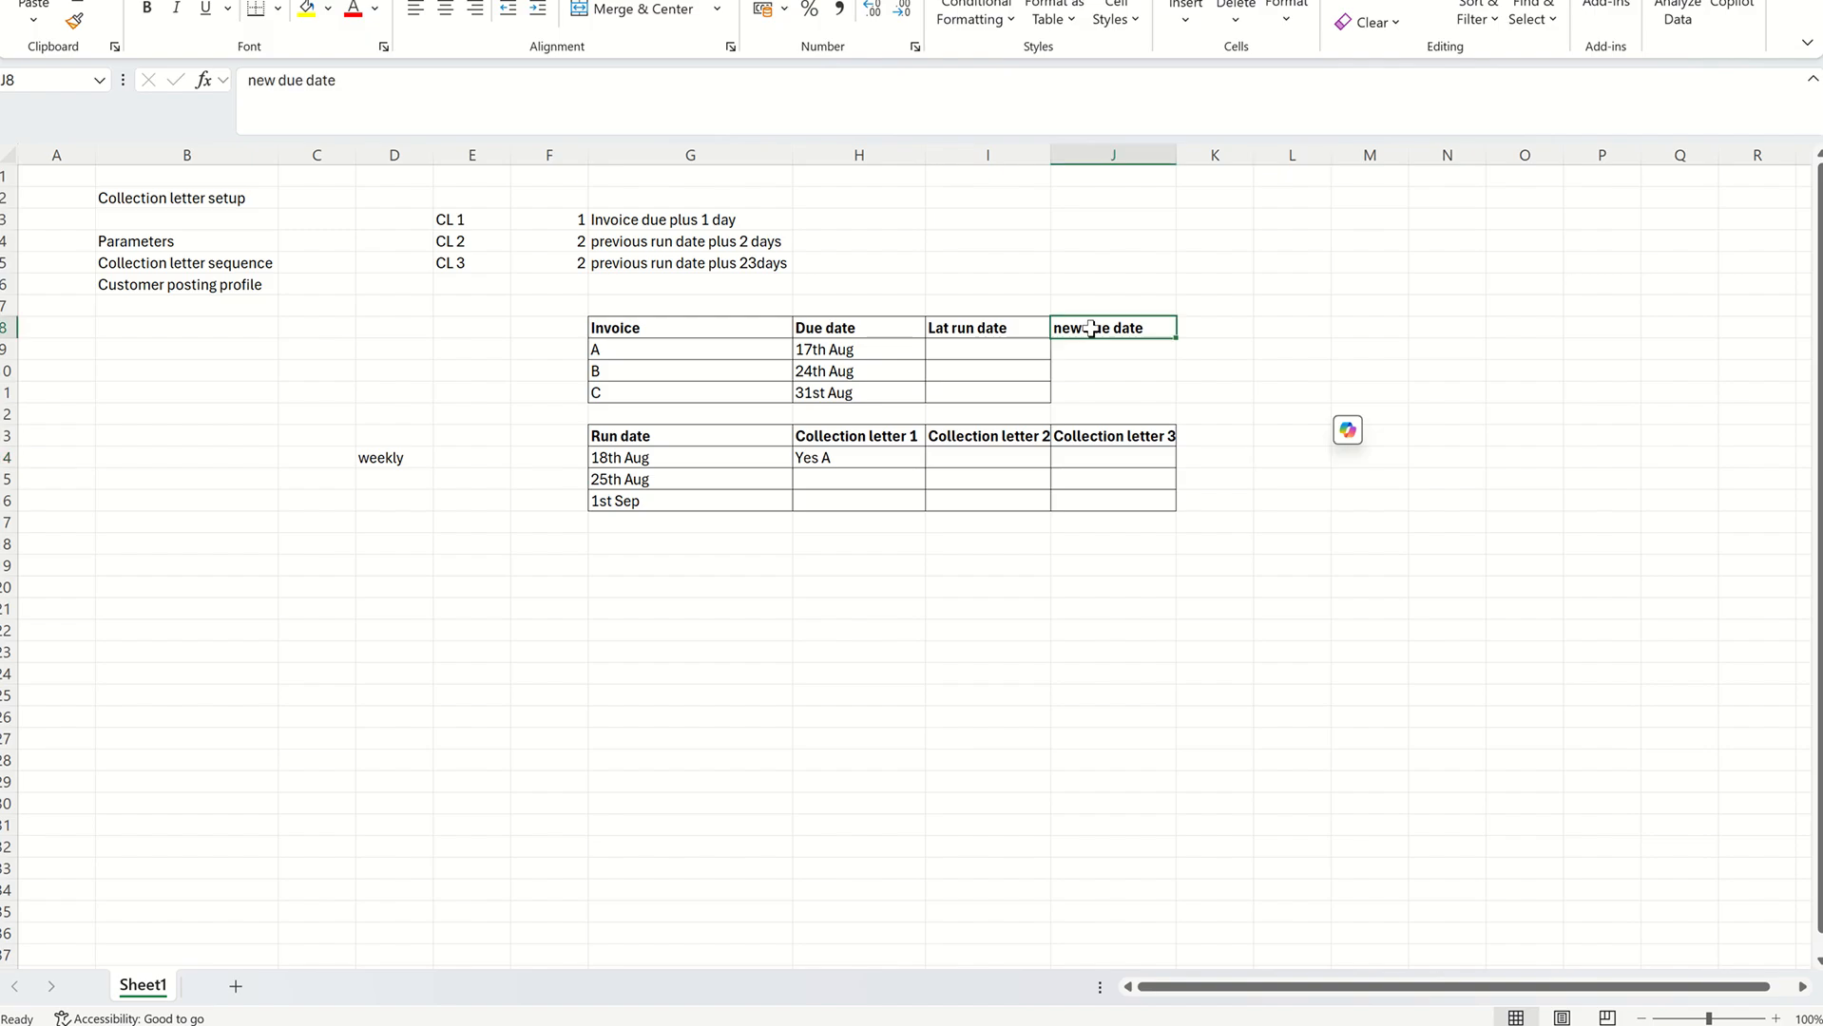
{"action": "left_click", "coordinate": [879, 350]}
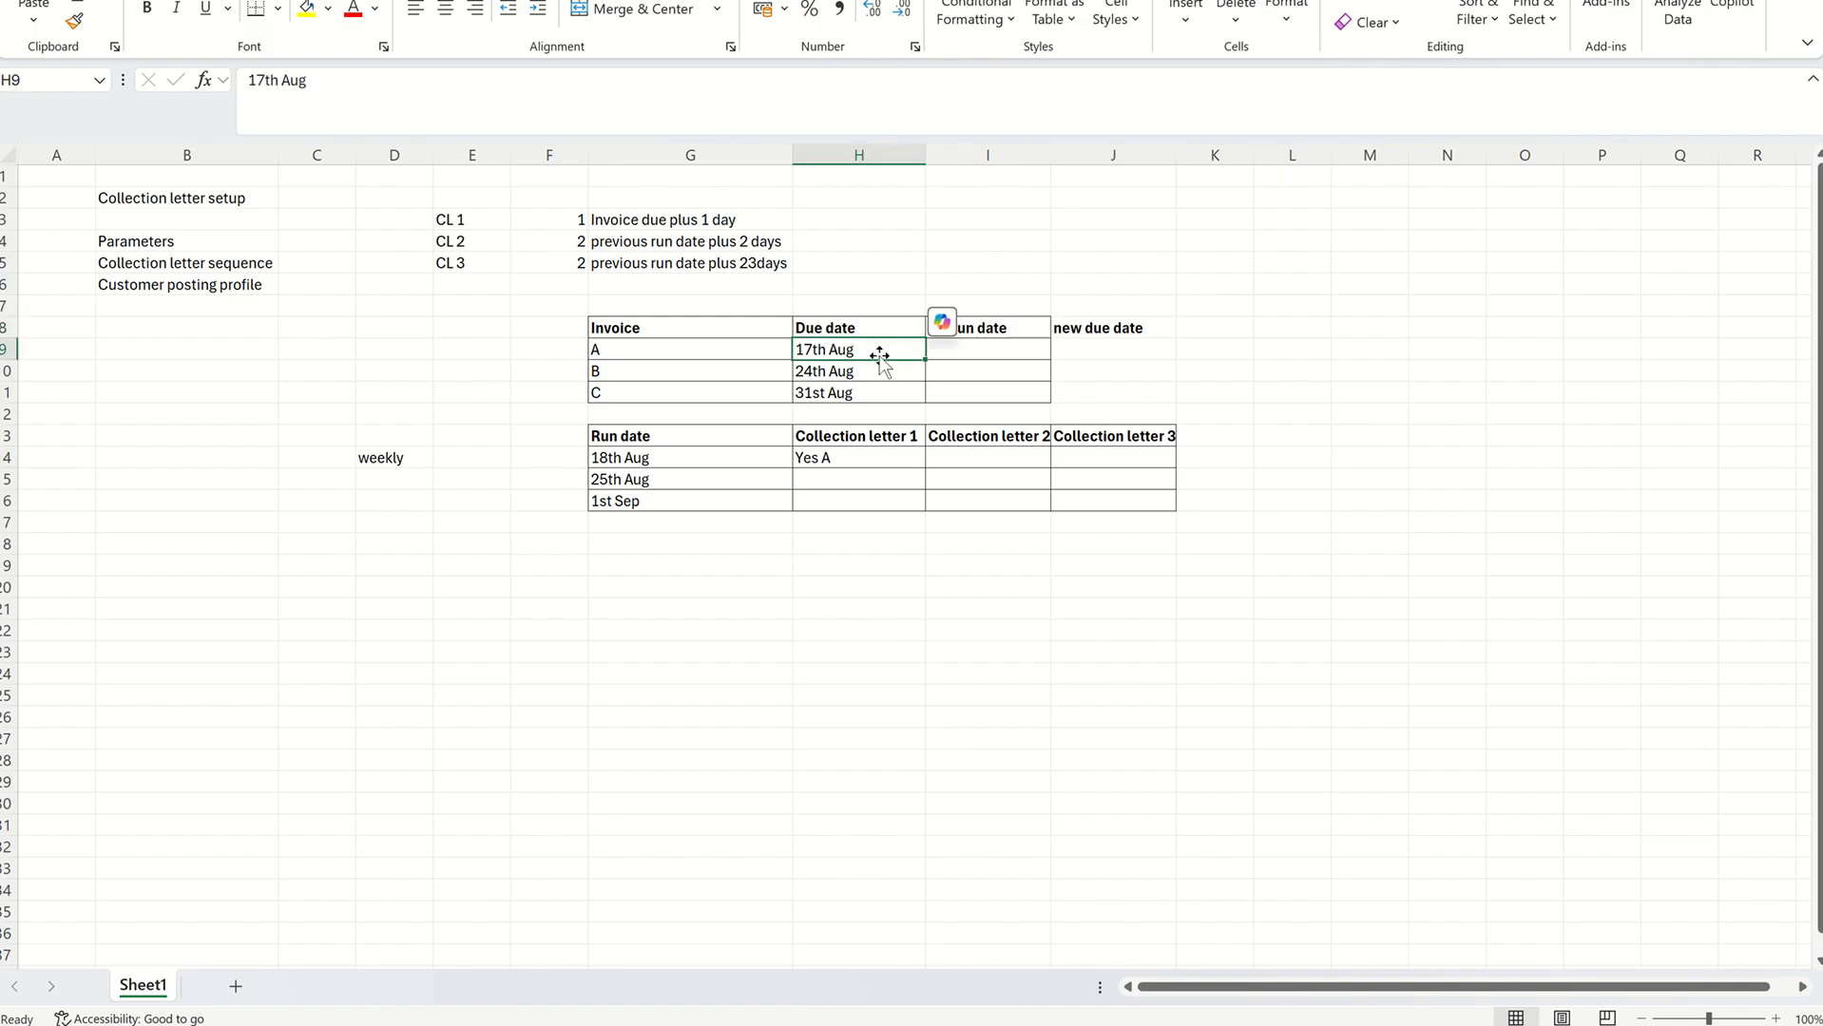
- Enter 23 as invoice A's new due date
{"action": "left_click", "coordinate": [1078, 350]}
{"action": "type", "text": "23"}
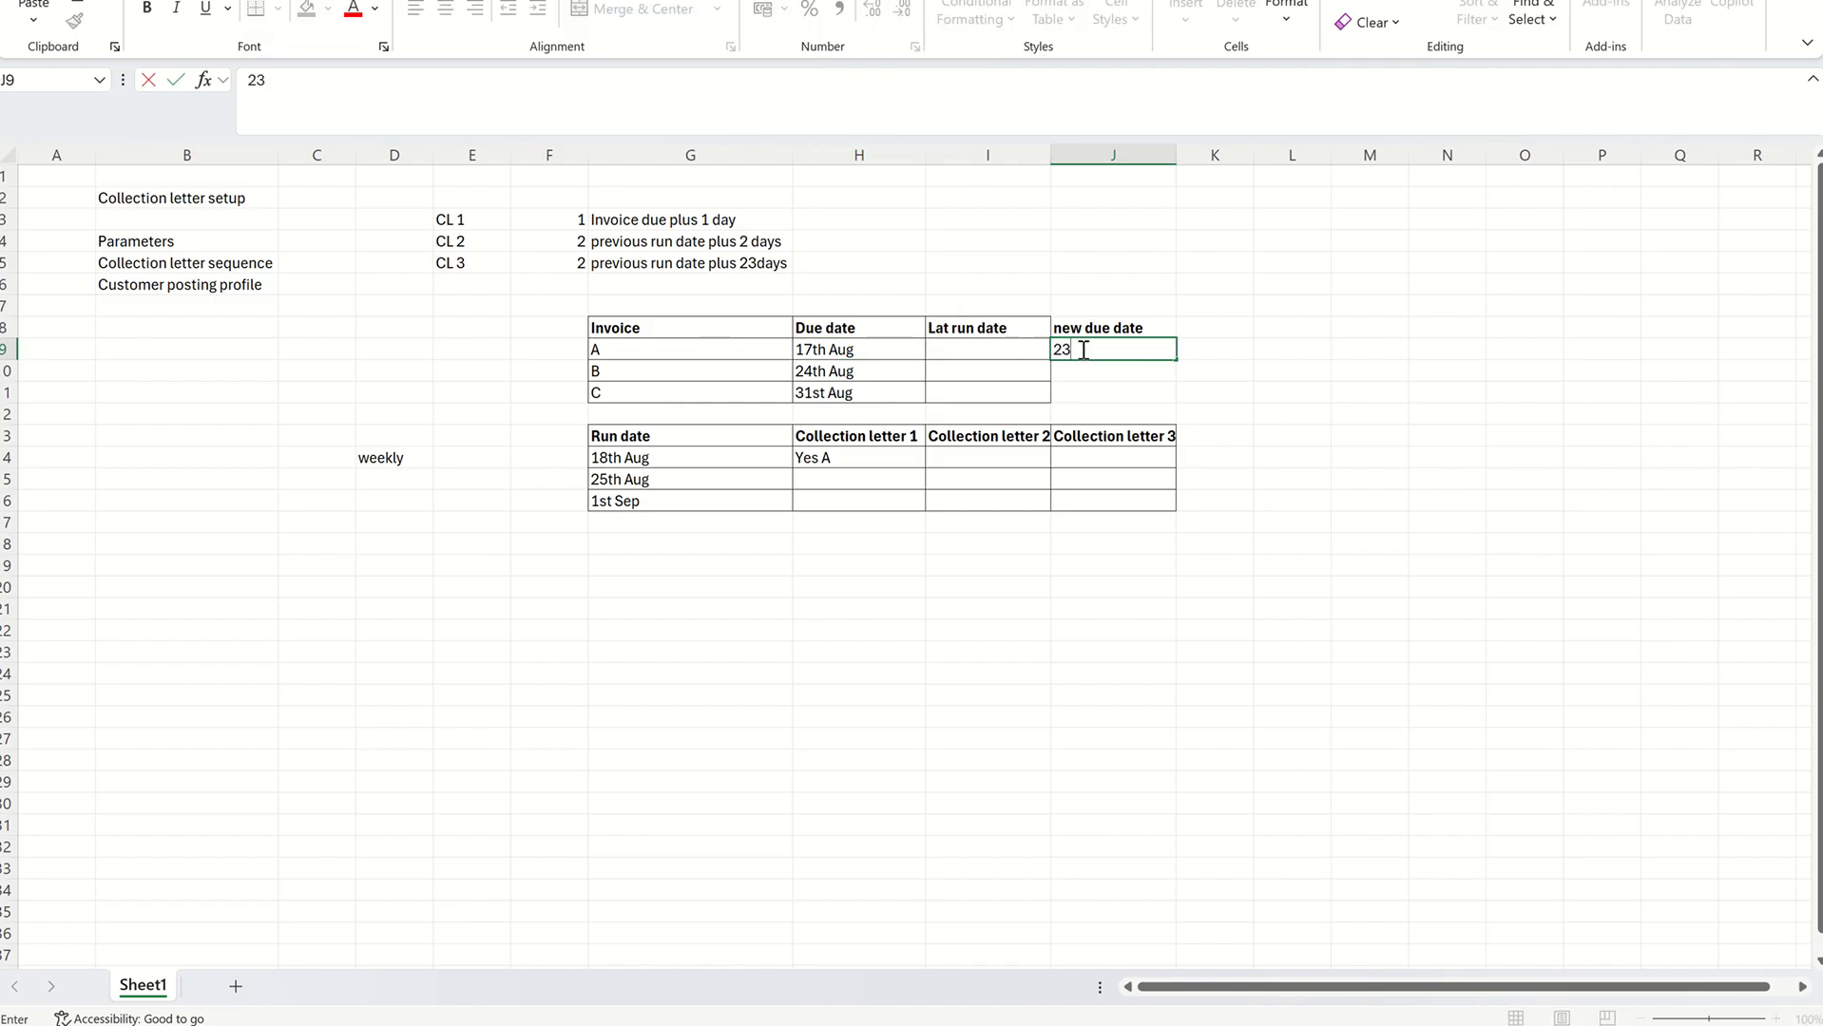
{"action": "left_click", "coordinate": [1193, 615]}
{"action": "left_click", "coordinate": [1204, 694]}
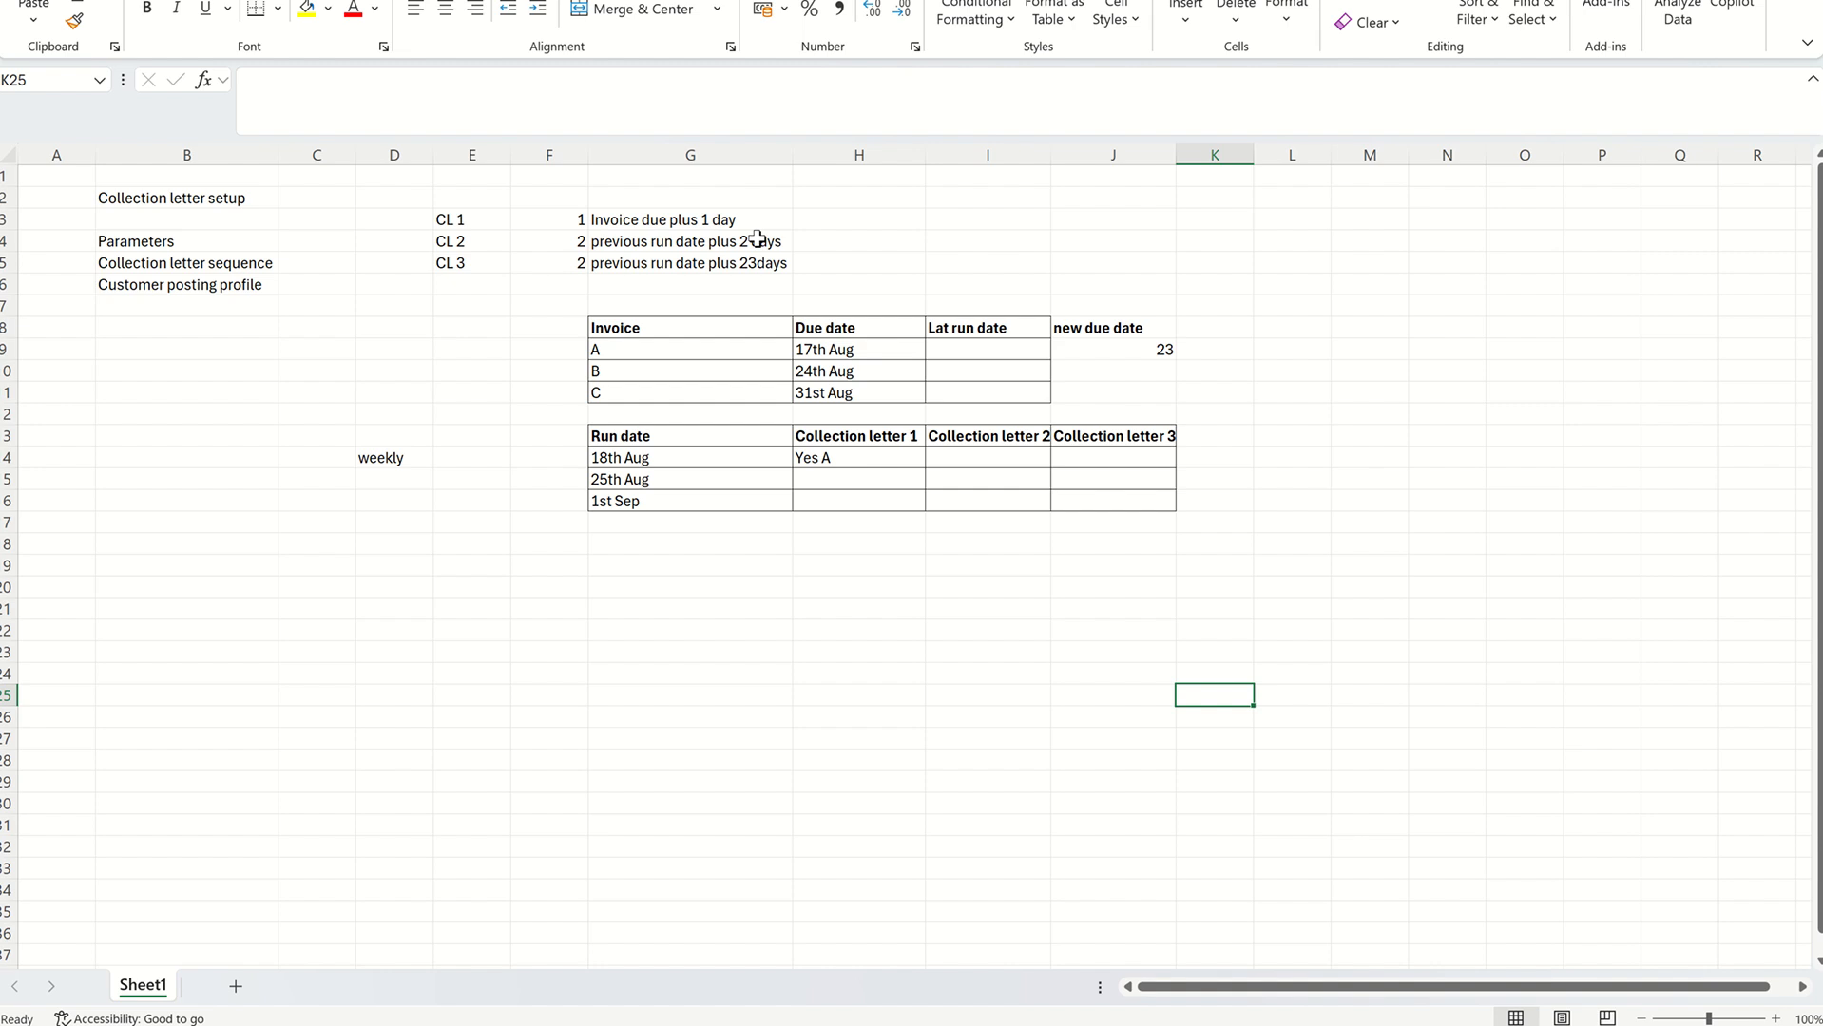
{"action": "left_click", "coordinate": [1148, 348]}
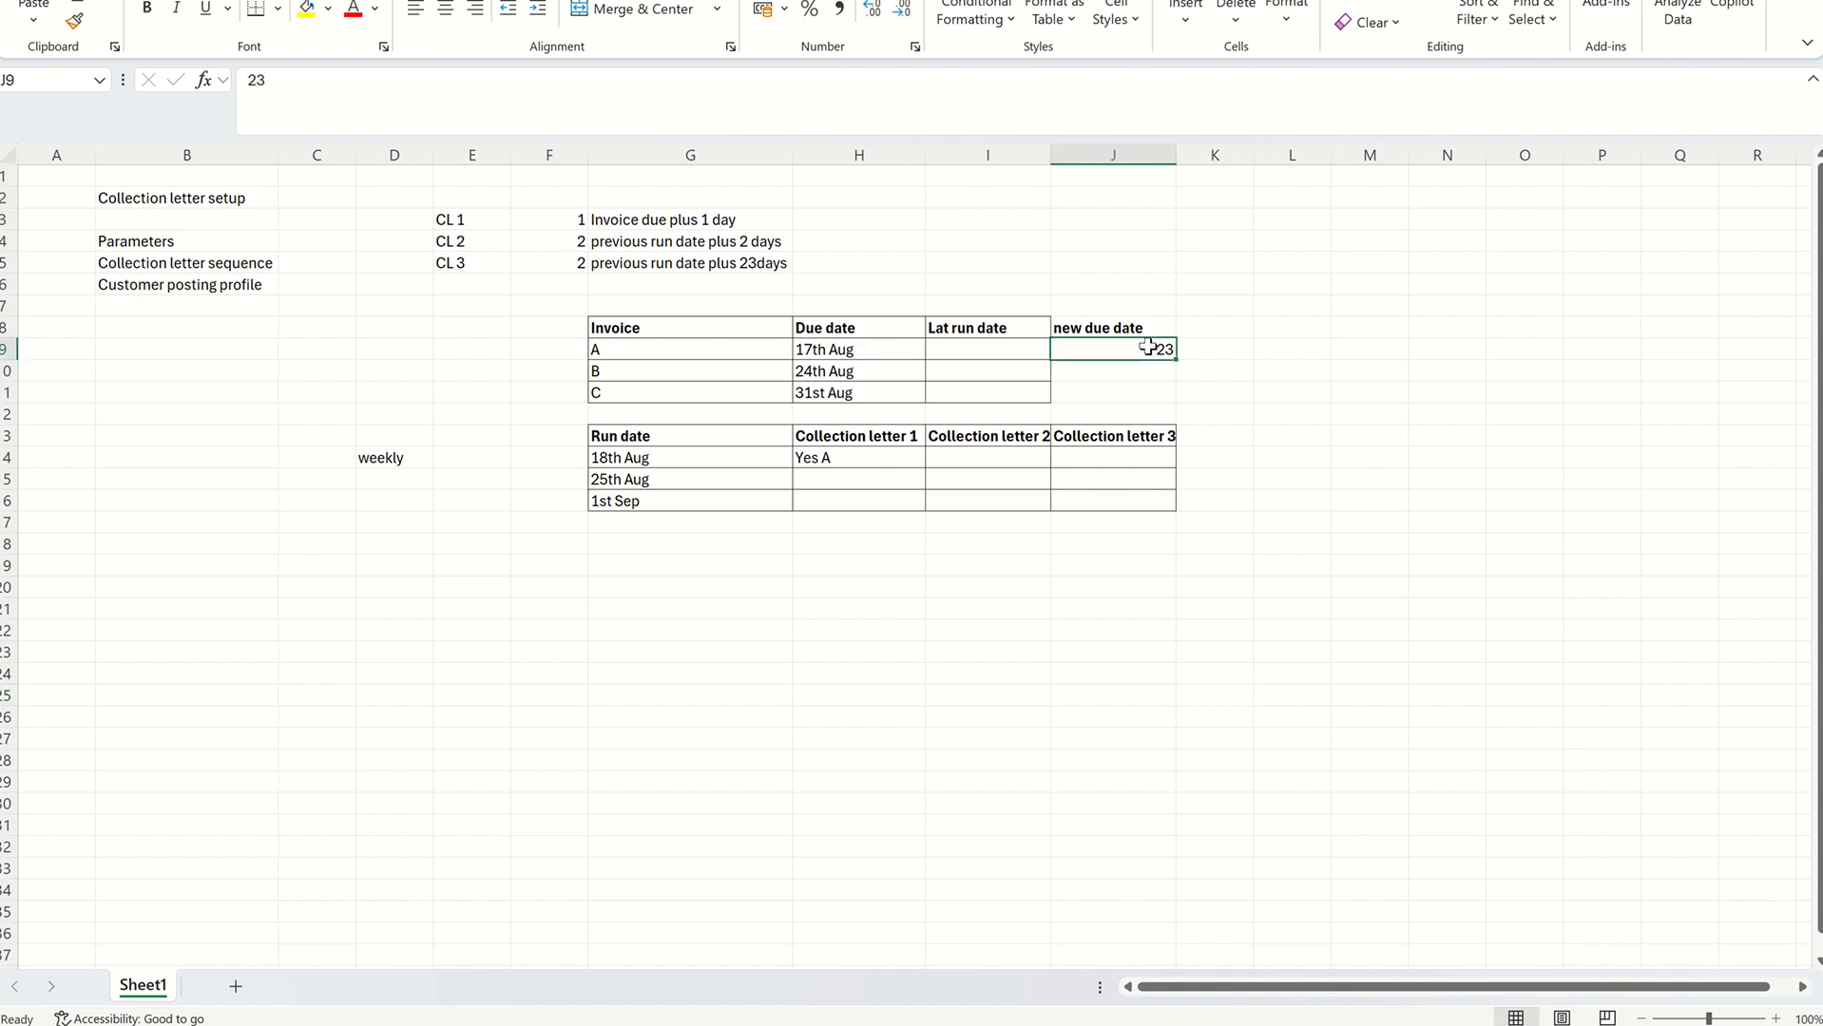
{"action": "left_click", "coordinate": [632, 479]}
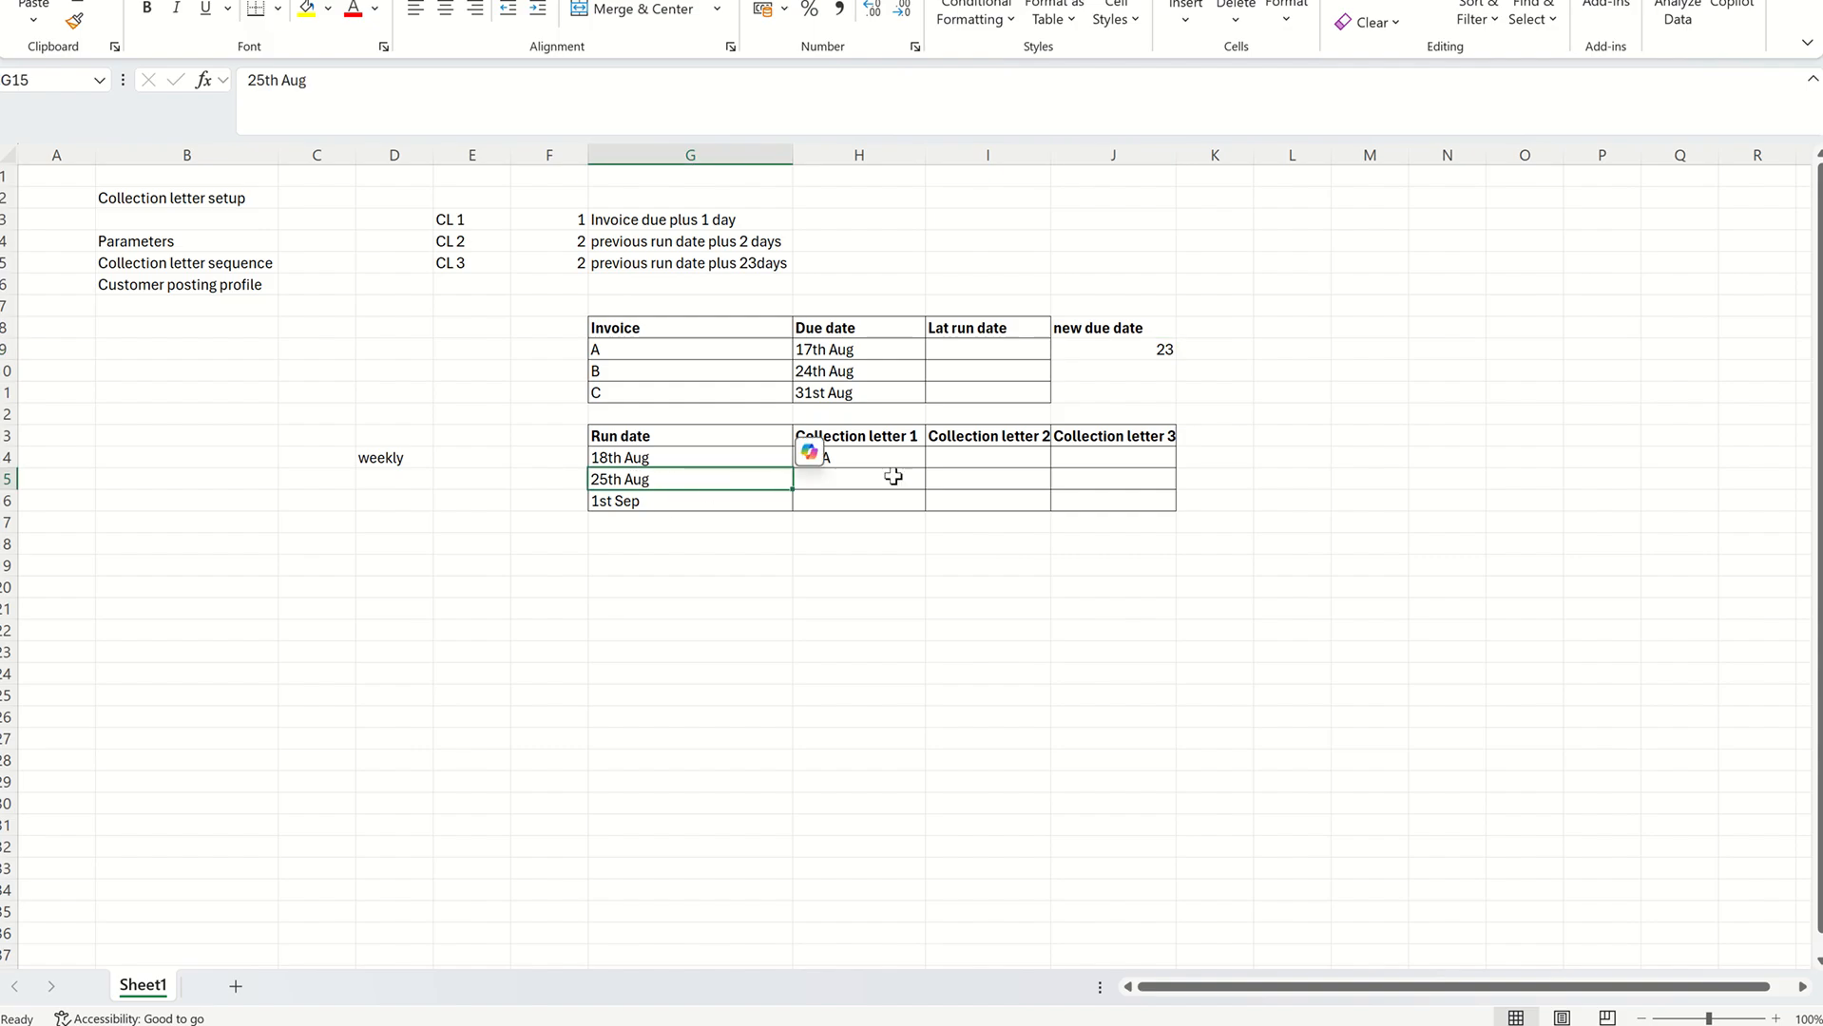
- Mark 25th Aug 'Yes A' under Collection letter 2
{"action": "left_click", "coordinate": [970, 480]}
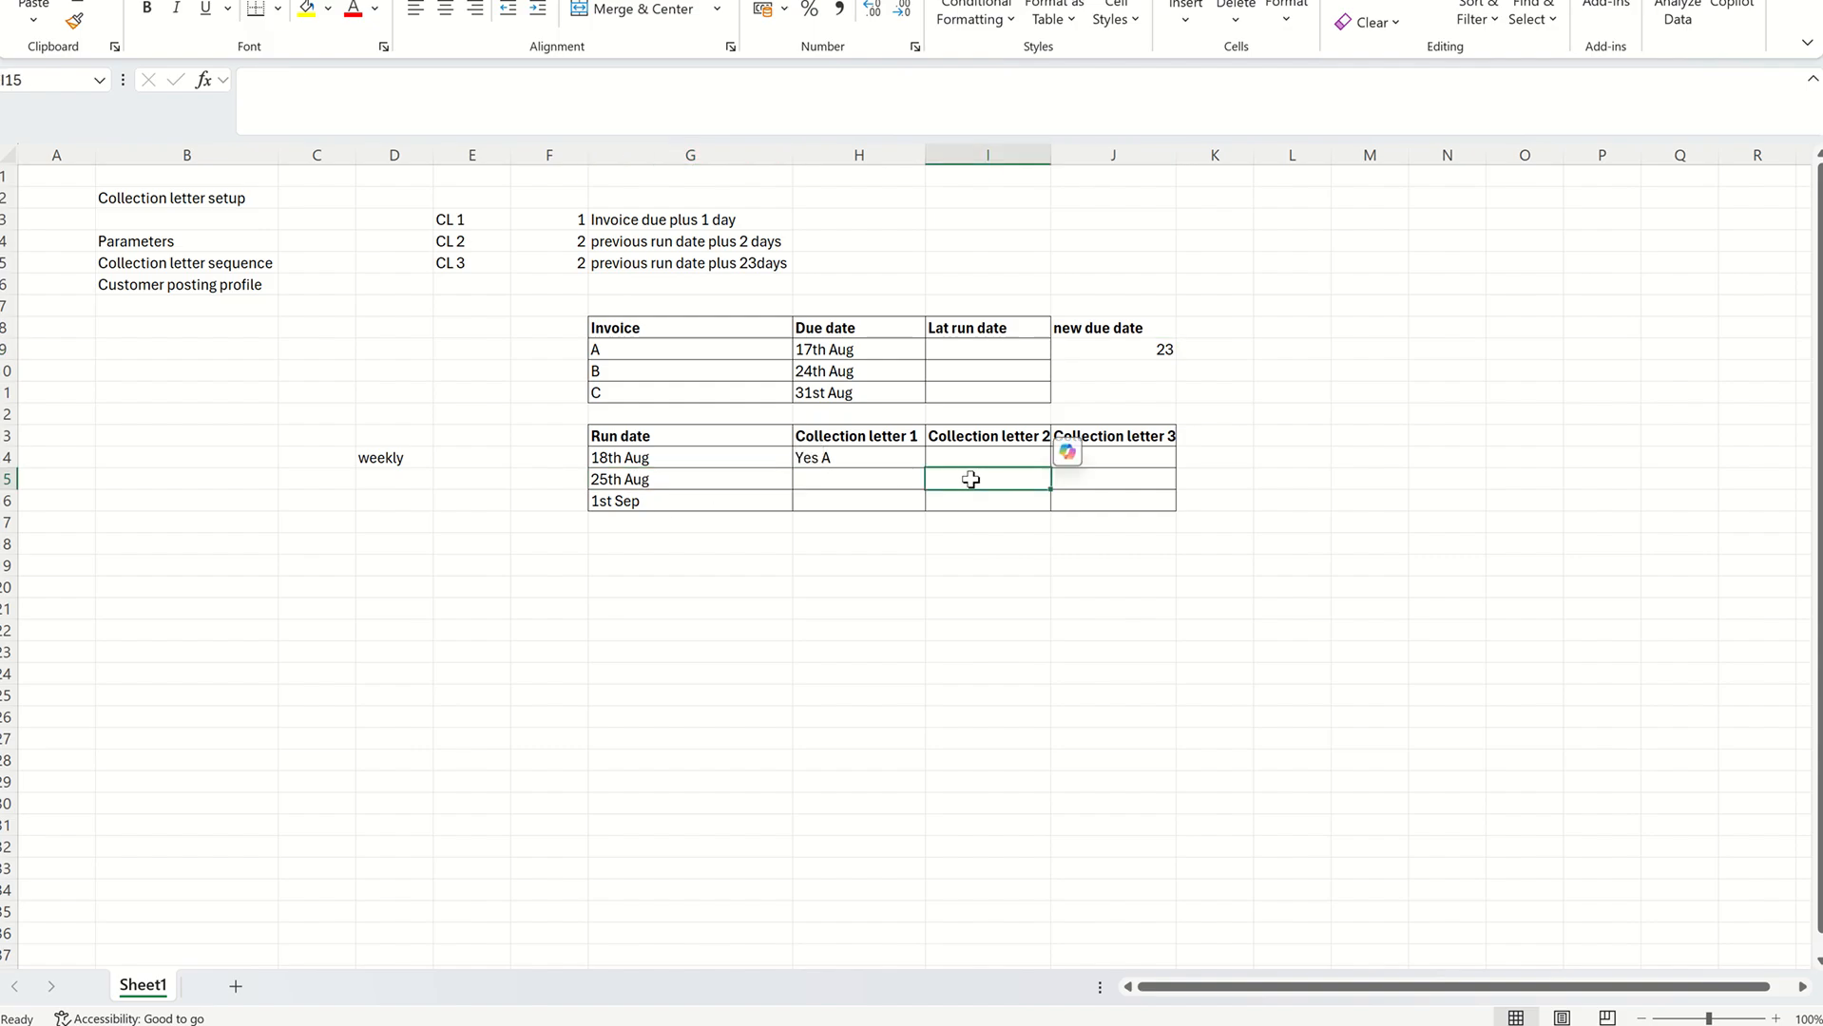
{"action": "type", "text": "Yes A"}
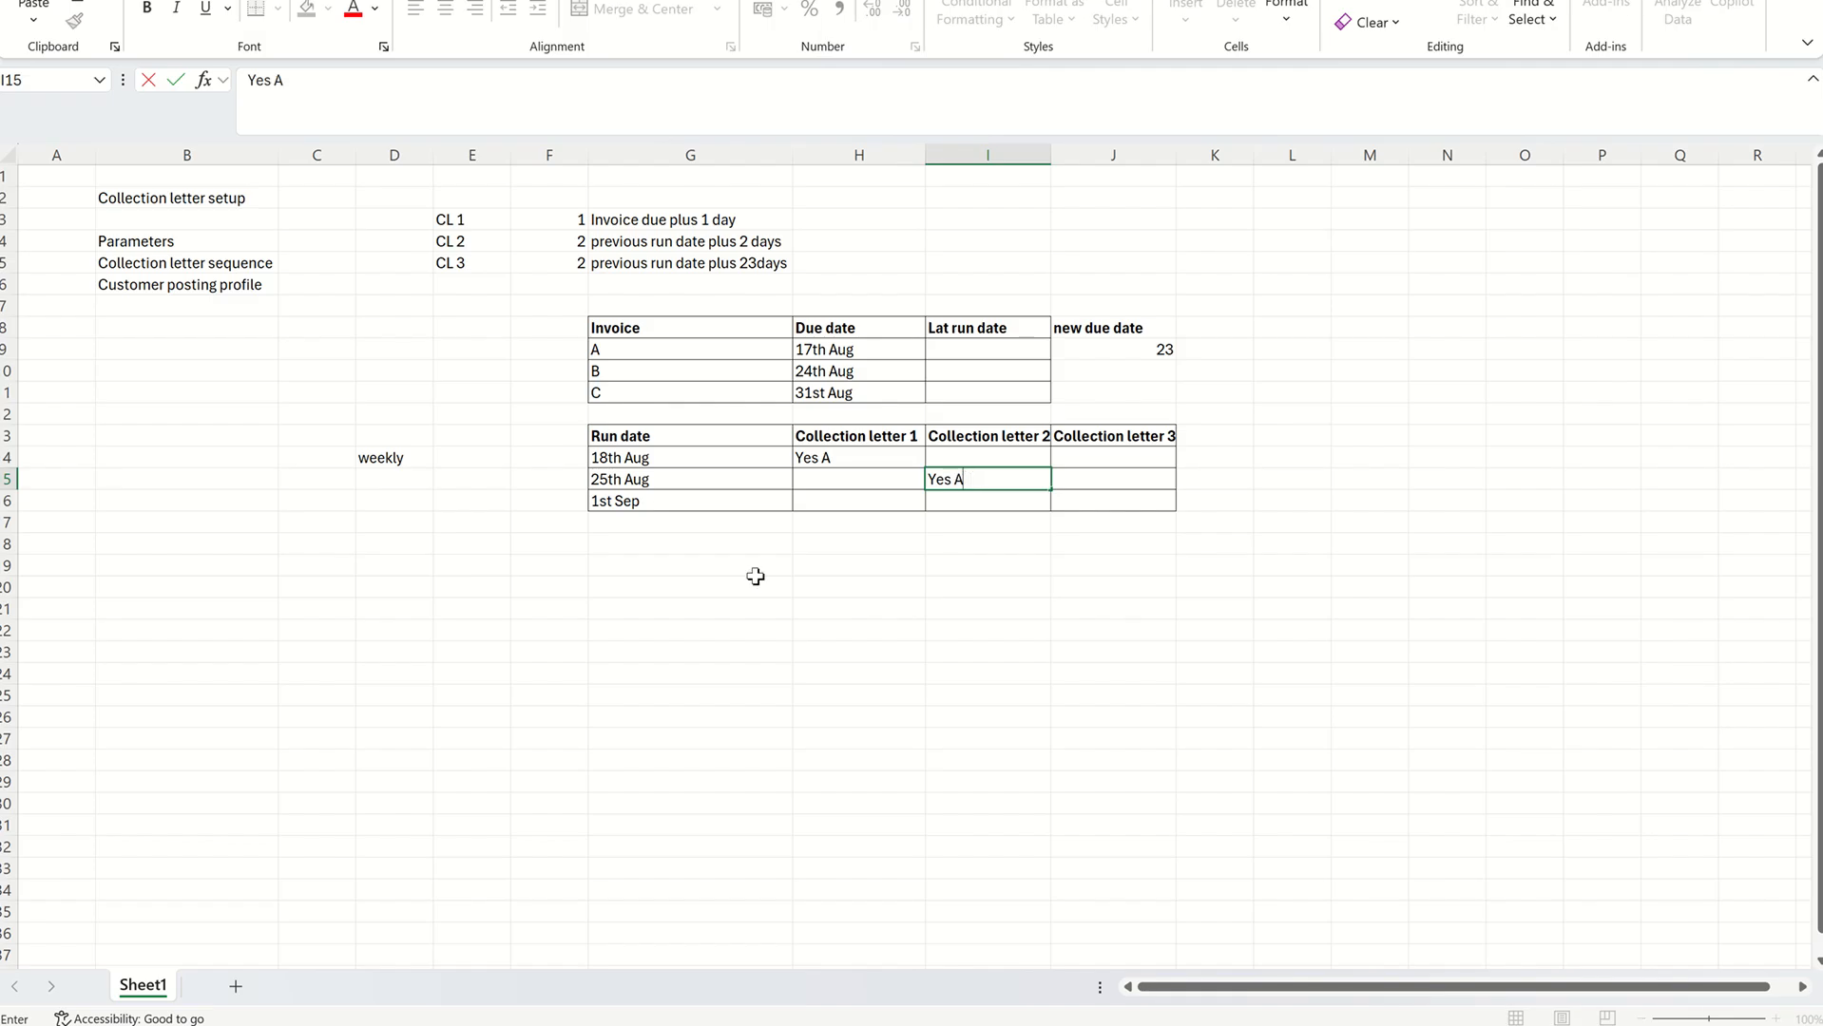
{"action": "left_click", "coordinate": [725, 590]}
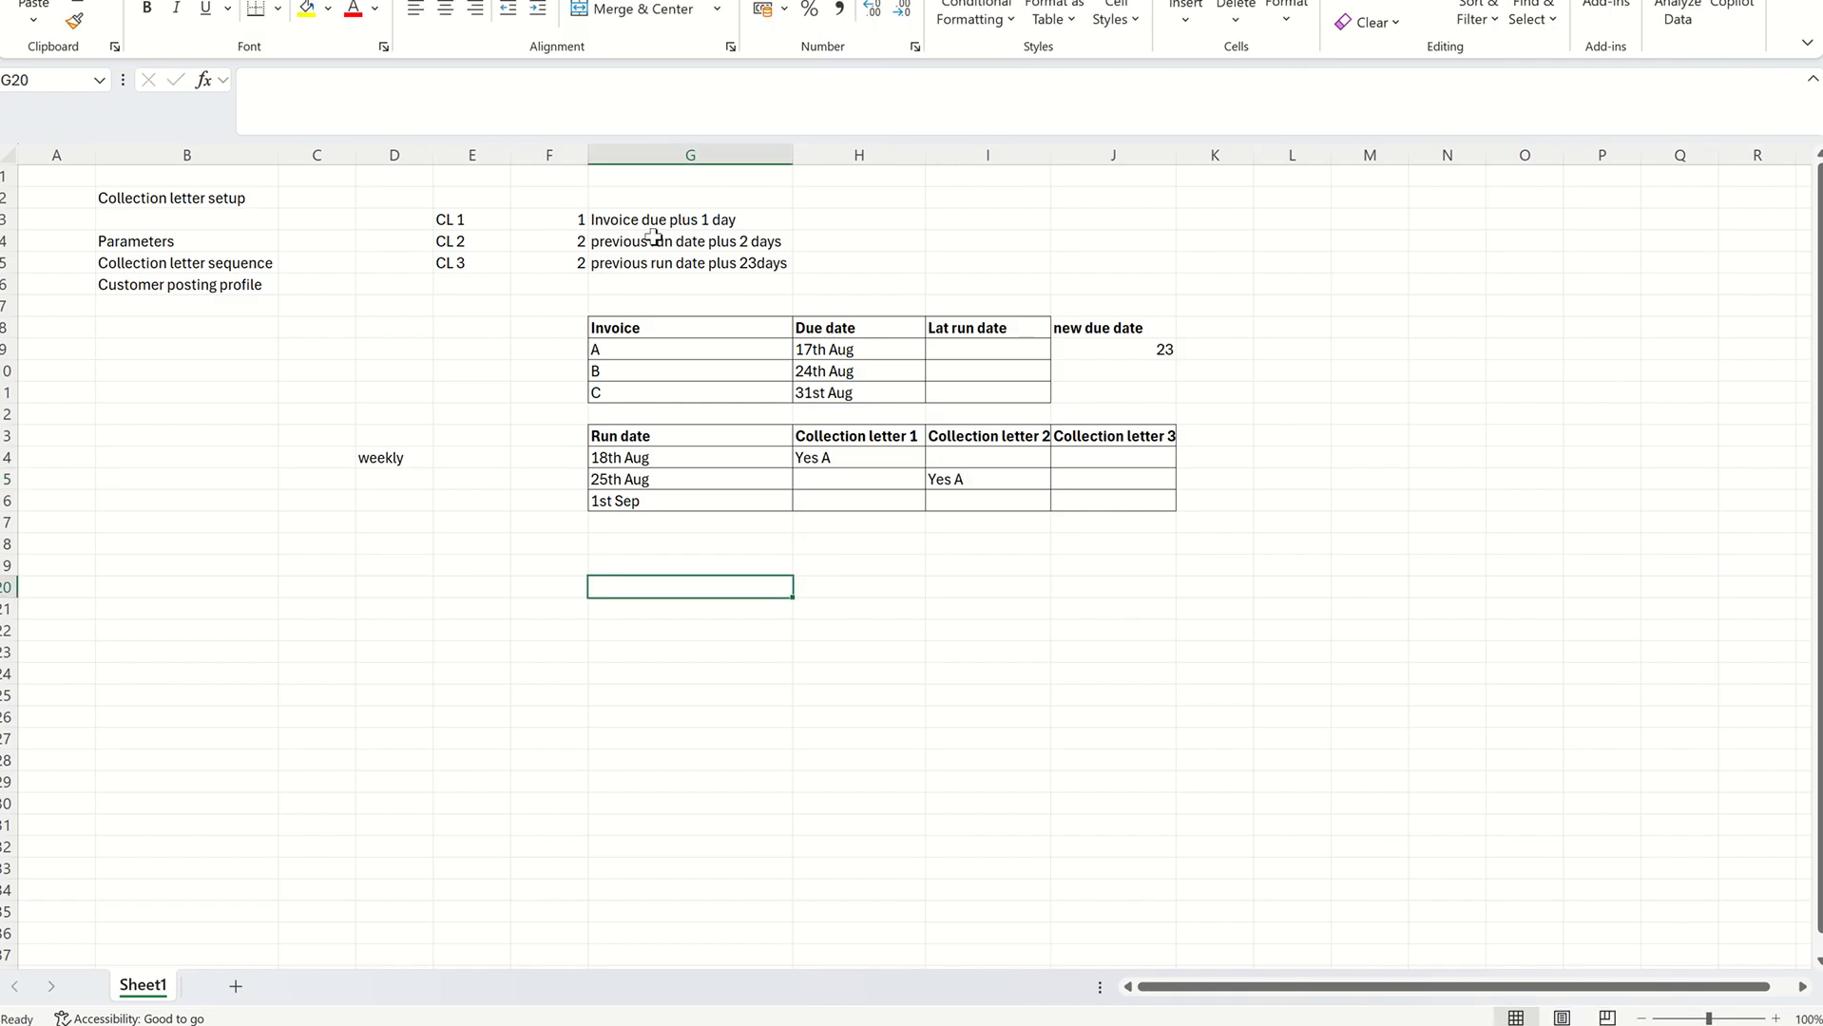
{"action": "left_click", "coordinate": [684, 373]}
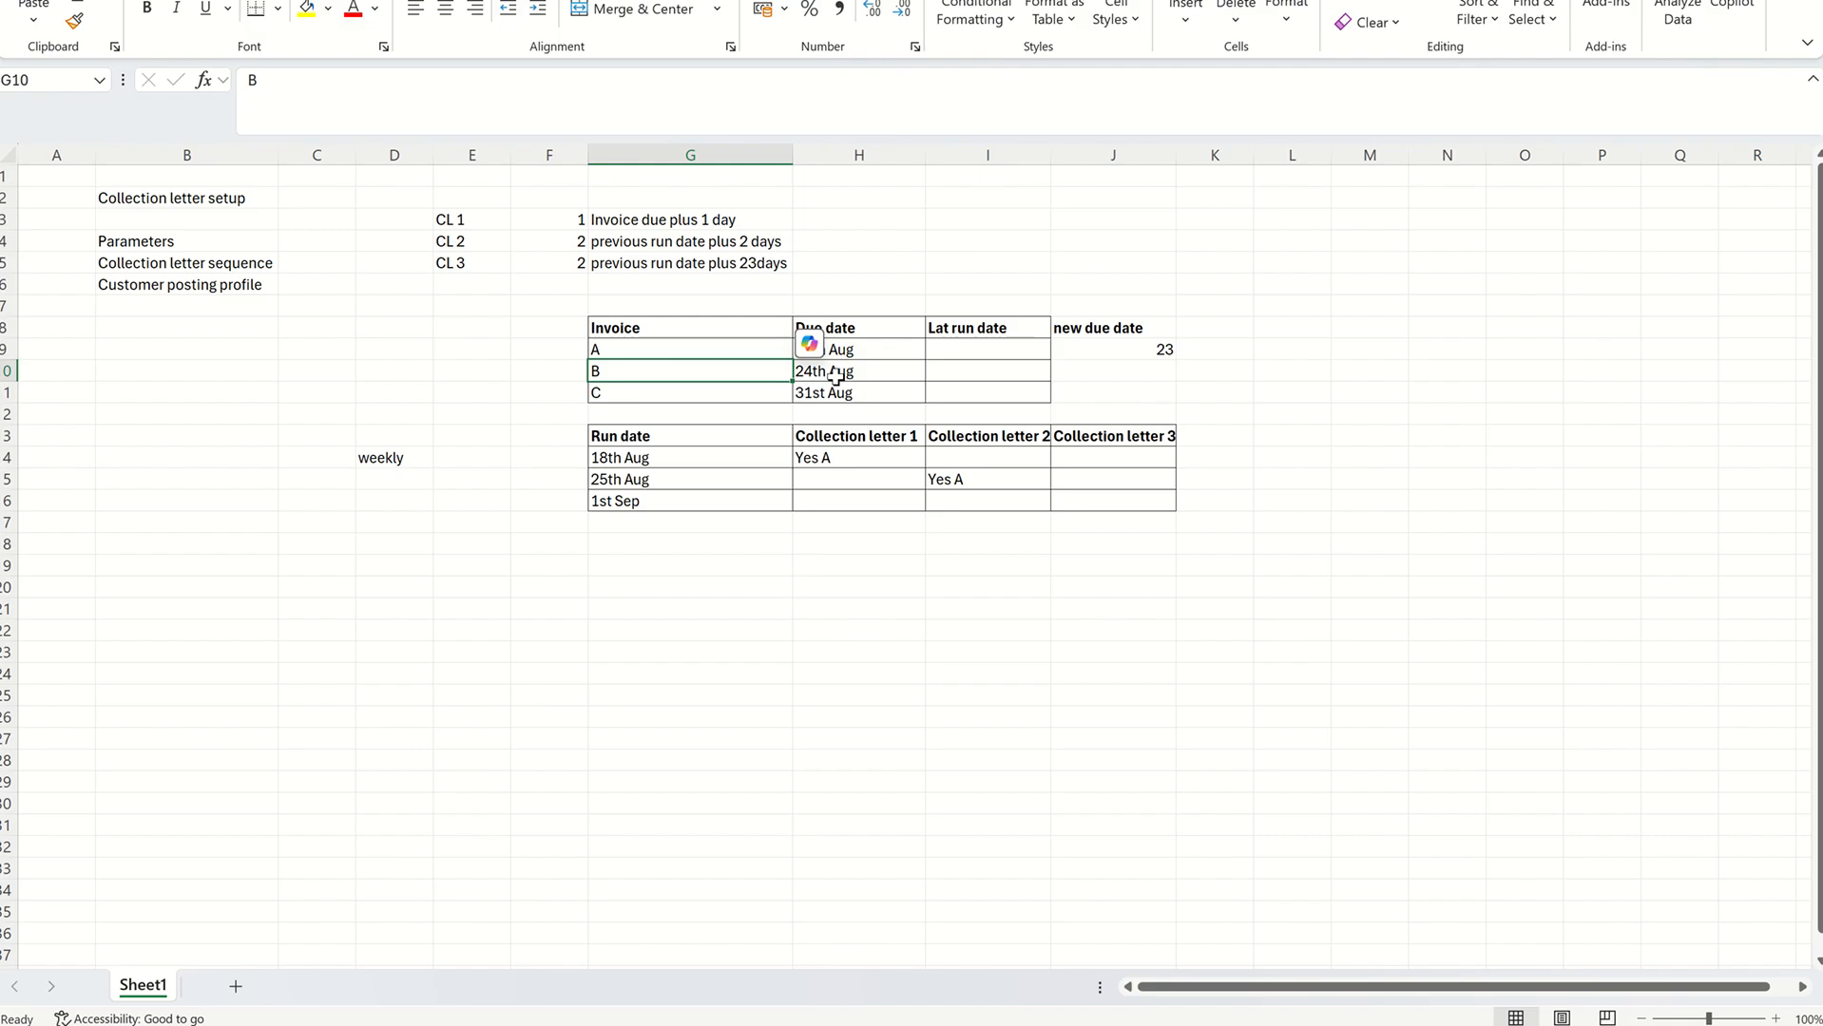
- Mark 25th Aug 'Yes B' under Collection letter 1, then go back to the customer transactions
{"action": "left_click", "coordinate": [841, 479]}
{"action": "type", "text": "Y"}
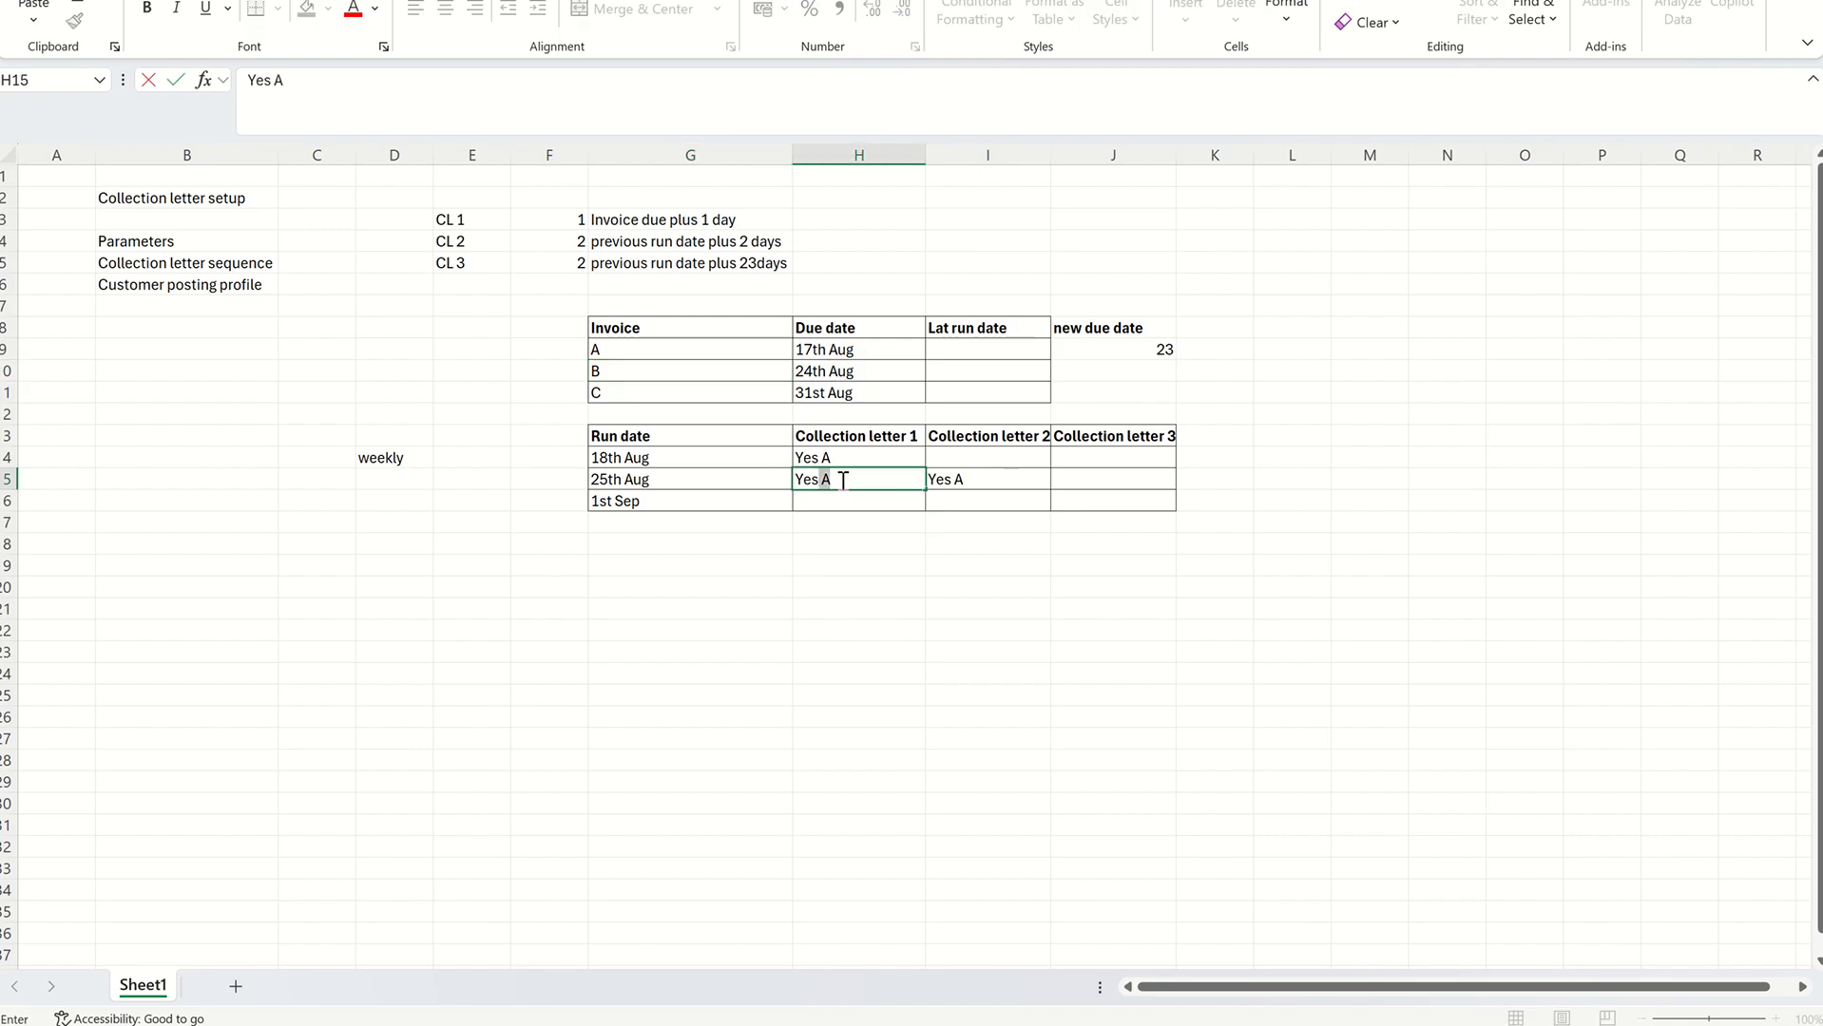
{"action": "type", "text": "es B"}
{"action": "left_click", "coordinate": [733, 608]}
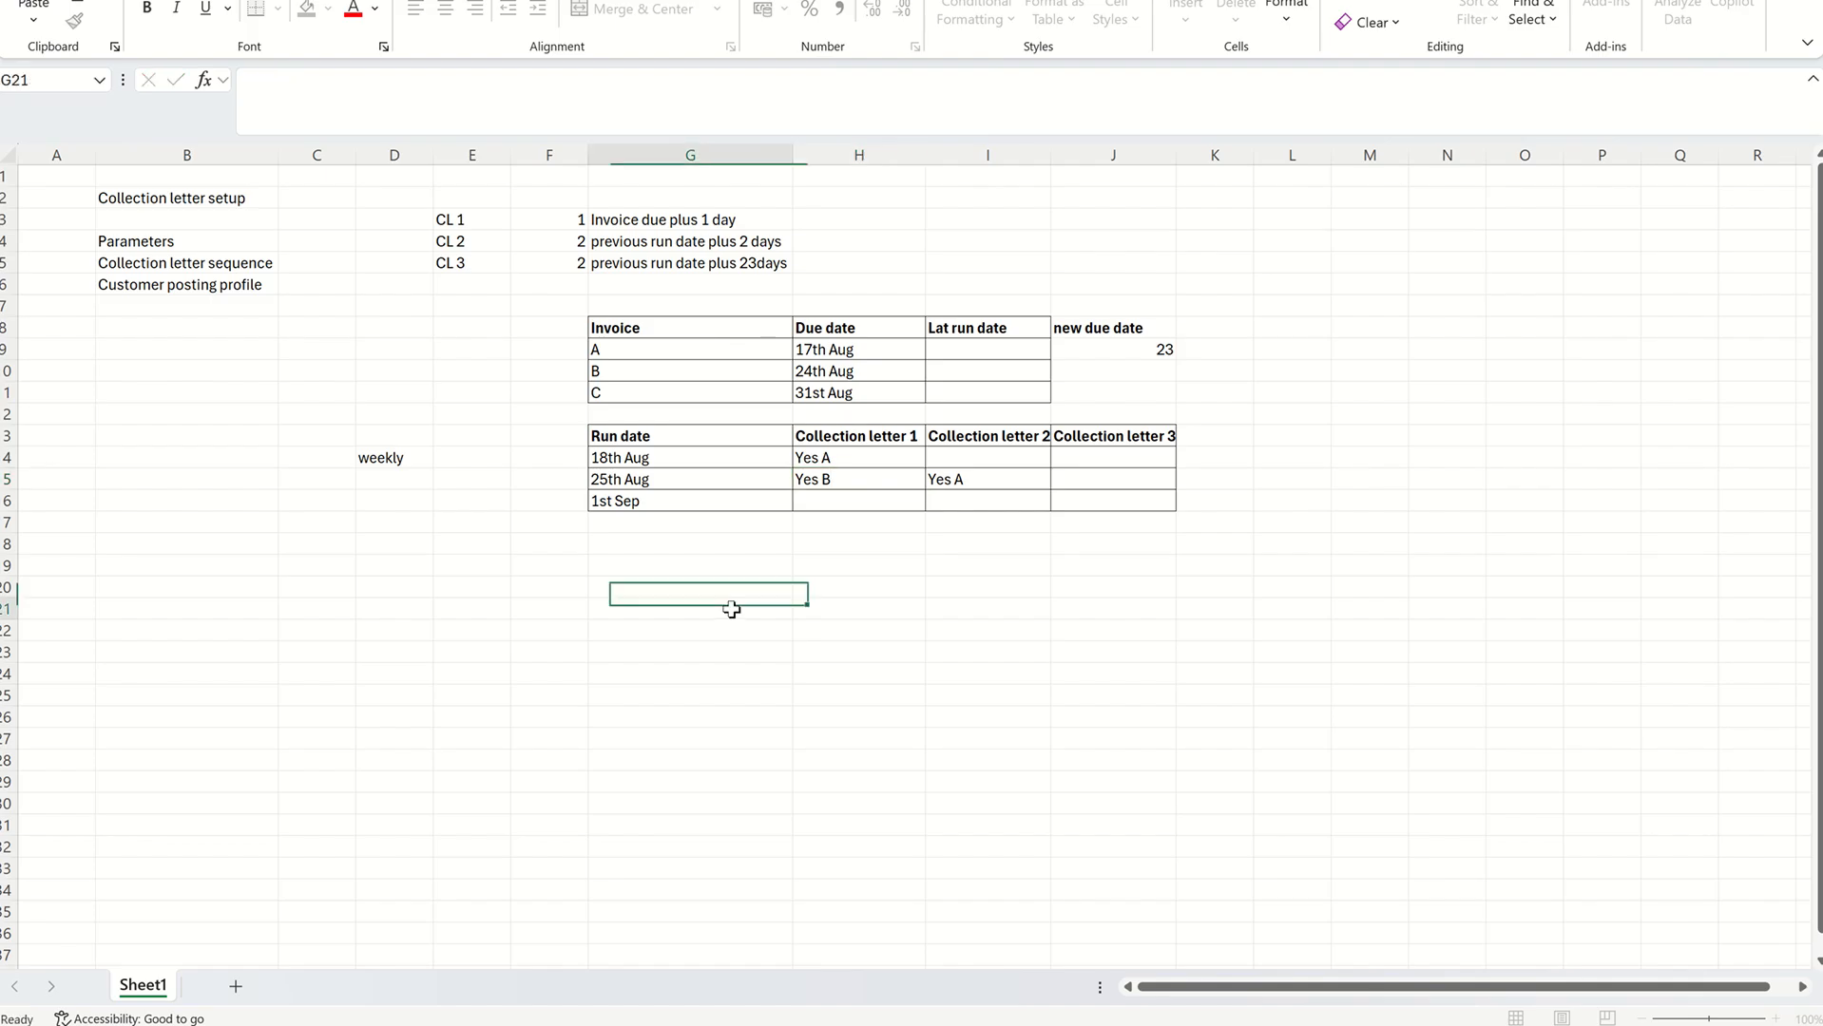
{"action": "left_click", "coordinate": [676, 369]}
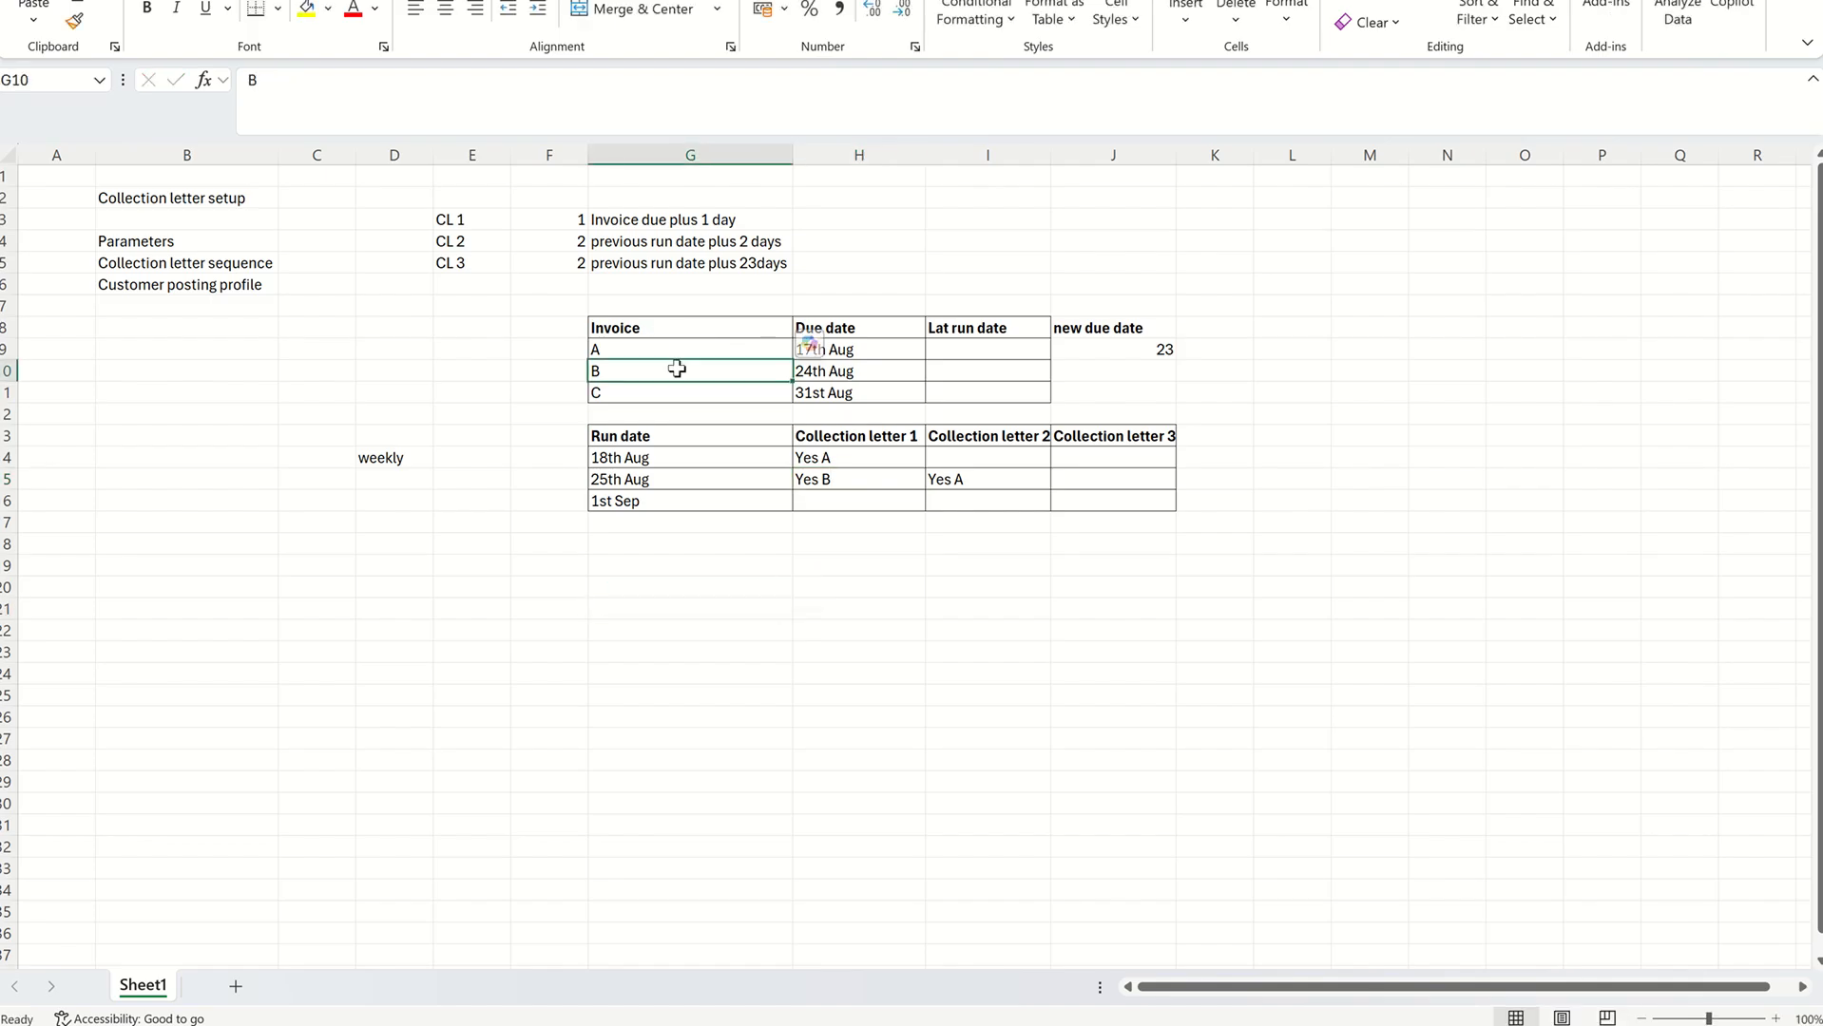
{"action": "left_click", "coordinate": [803, 560]}
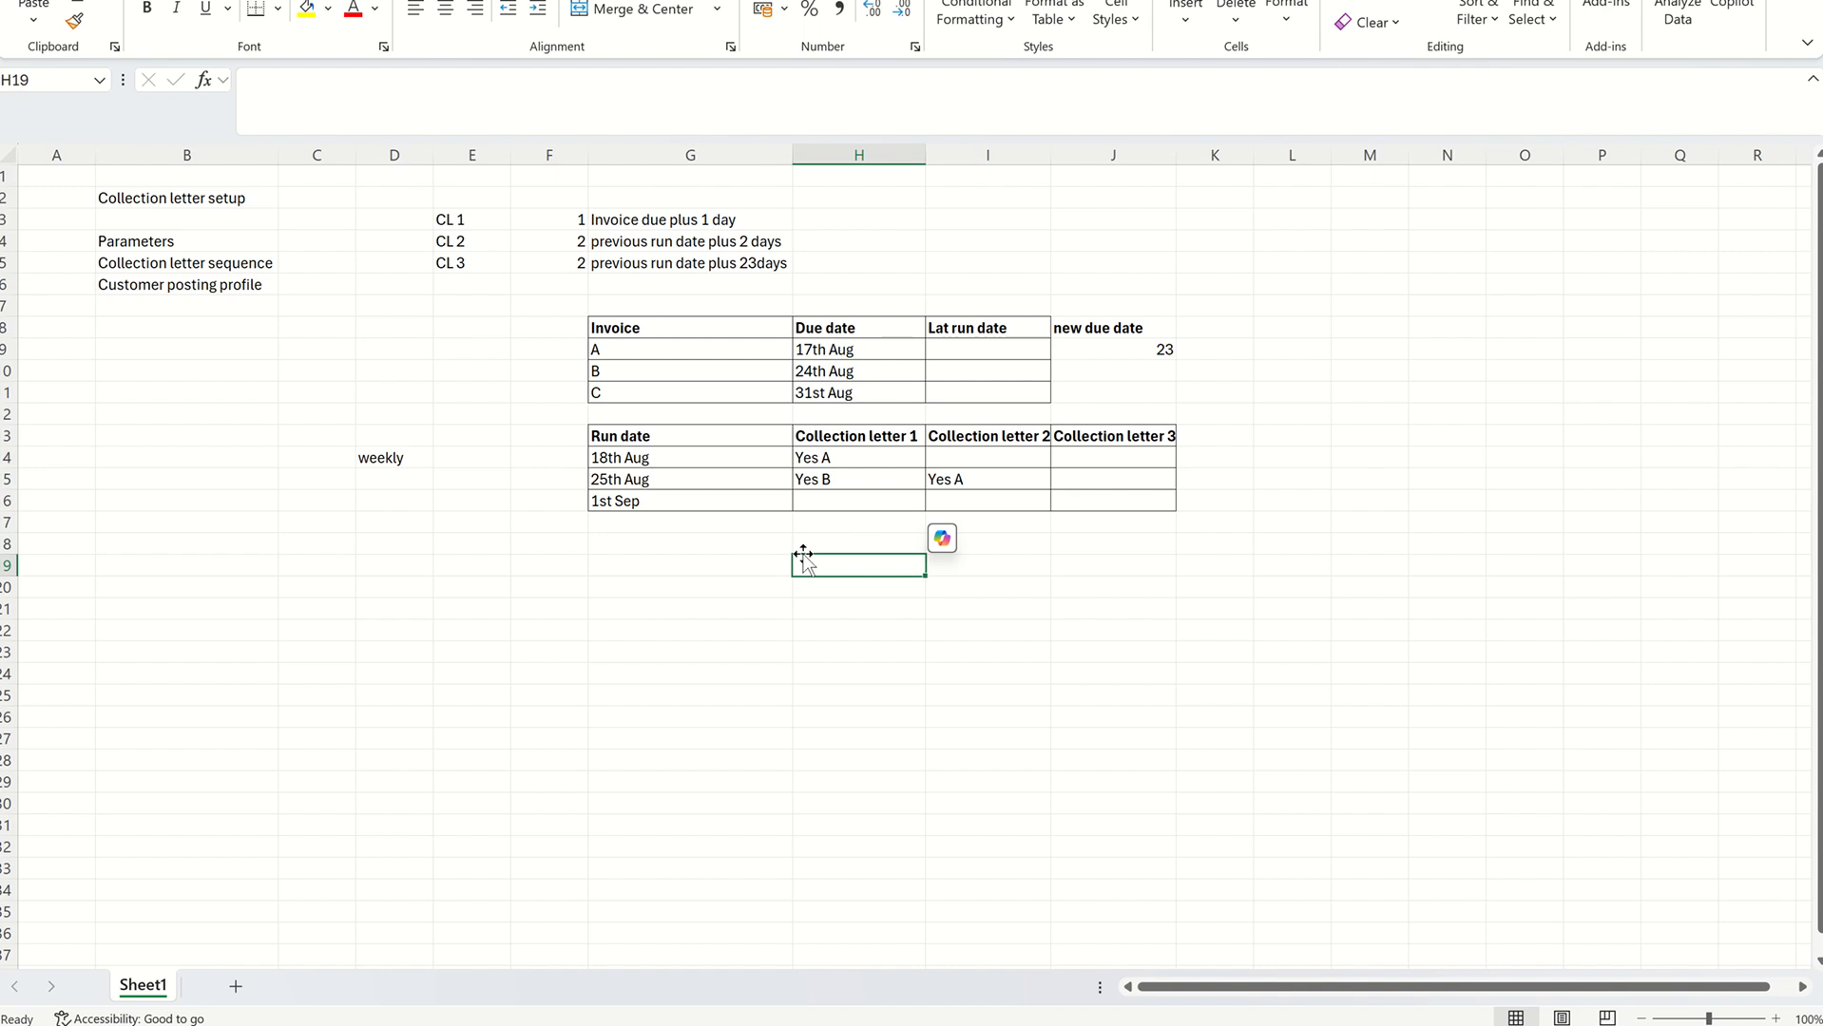
{"action": "key", "text": "alt+Tab"}
{"action": "left_click", "coordinate": [214, 517]}
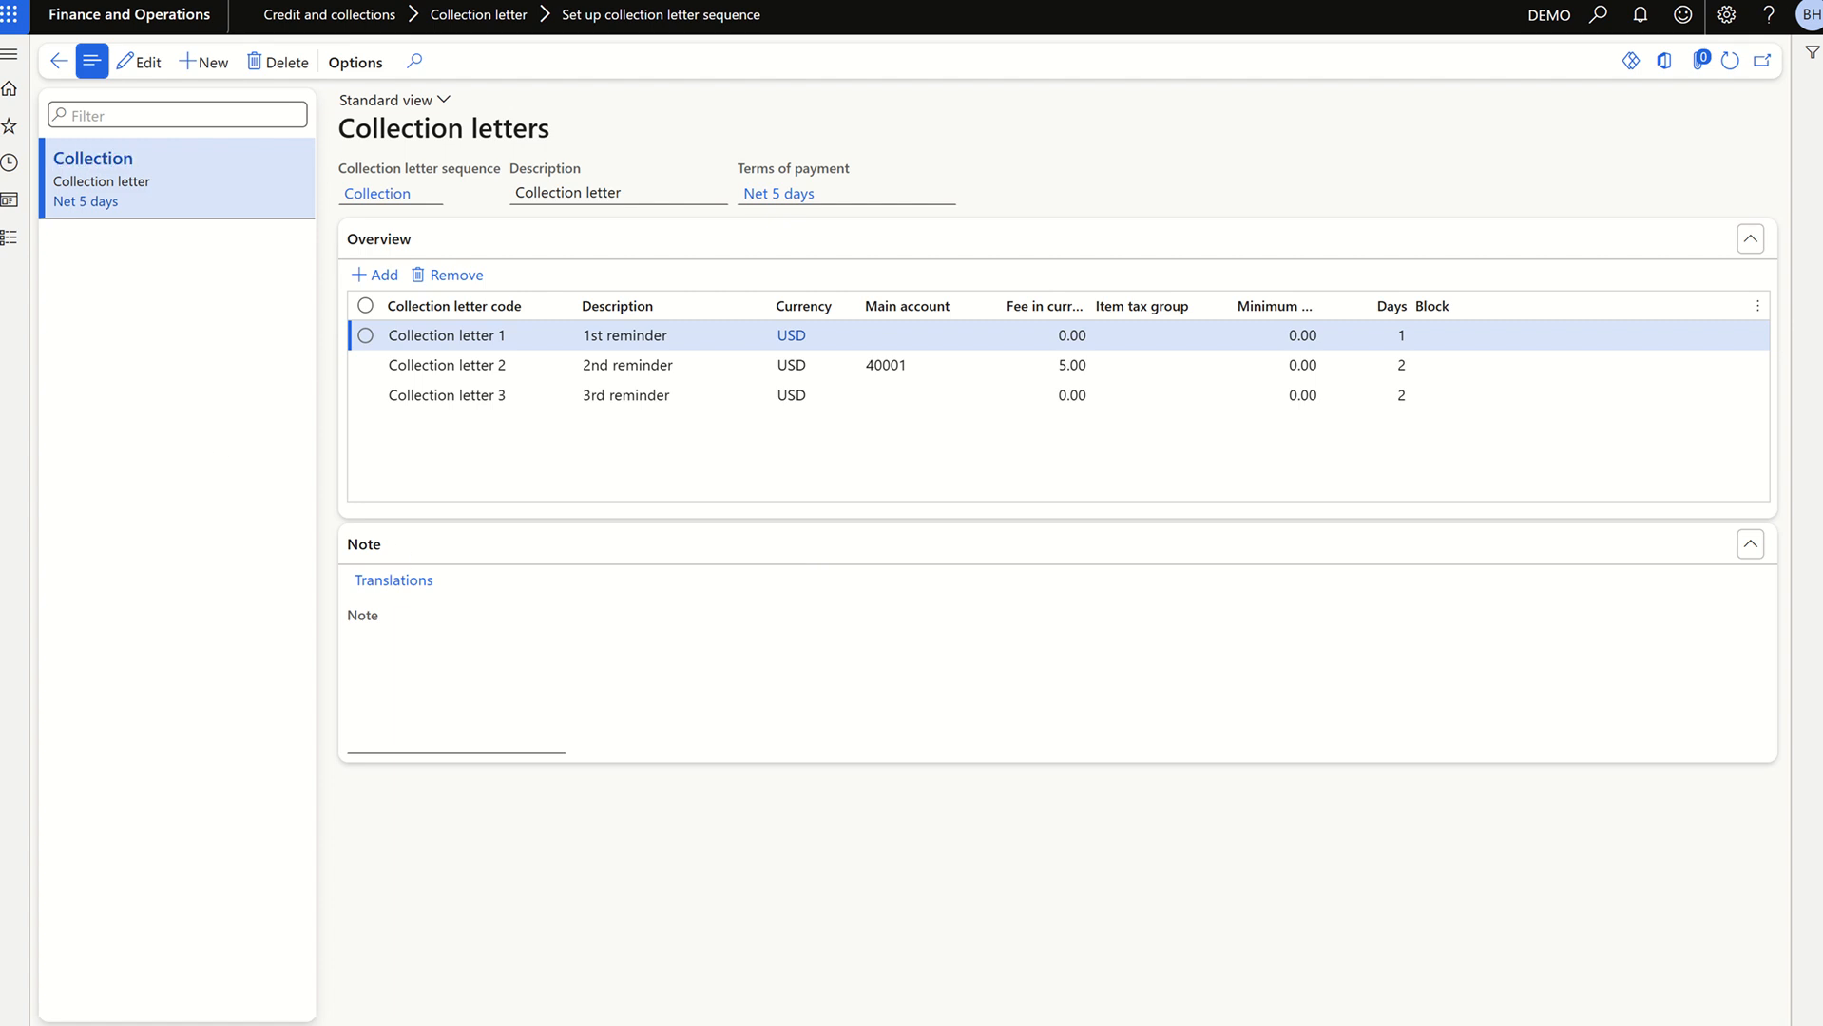
{"action": "key", "text": "alt+Tab"}
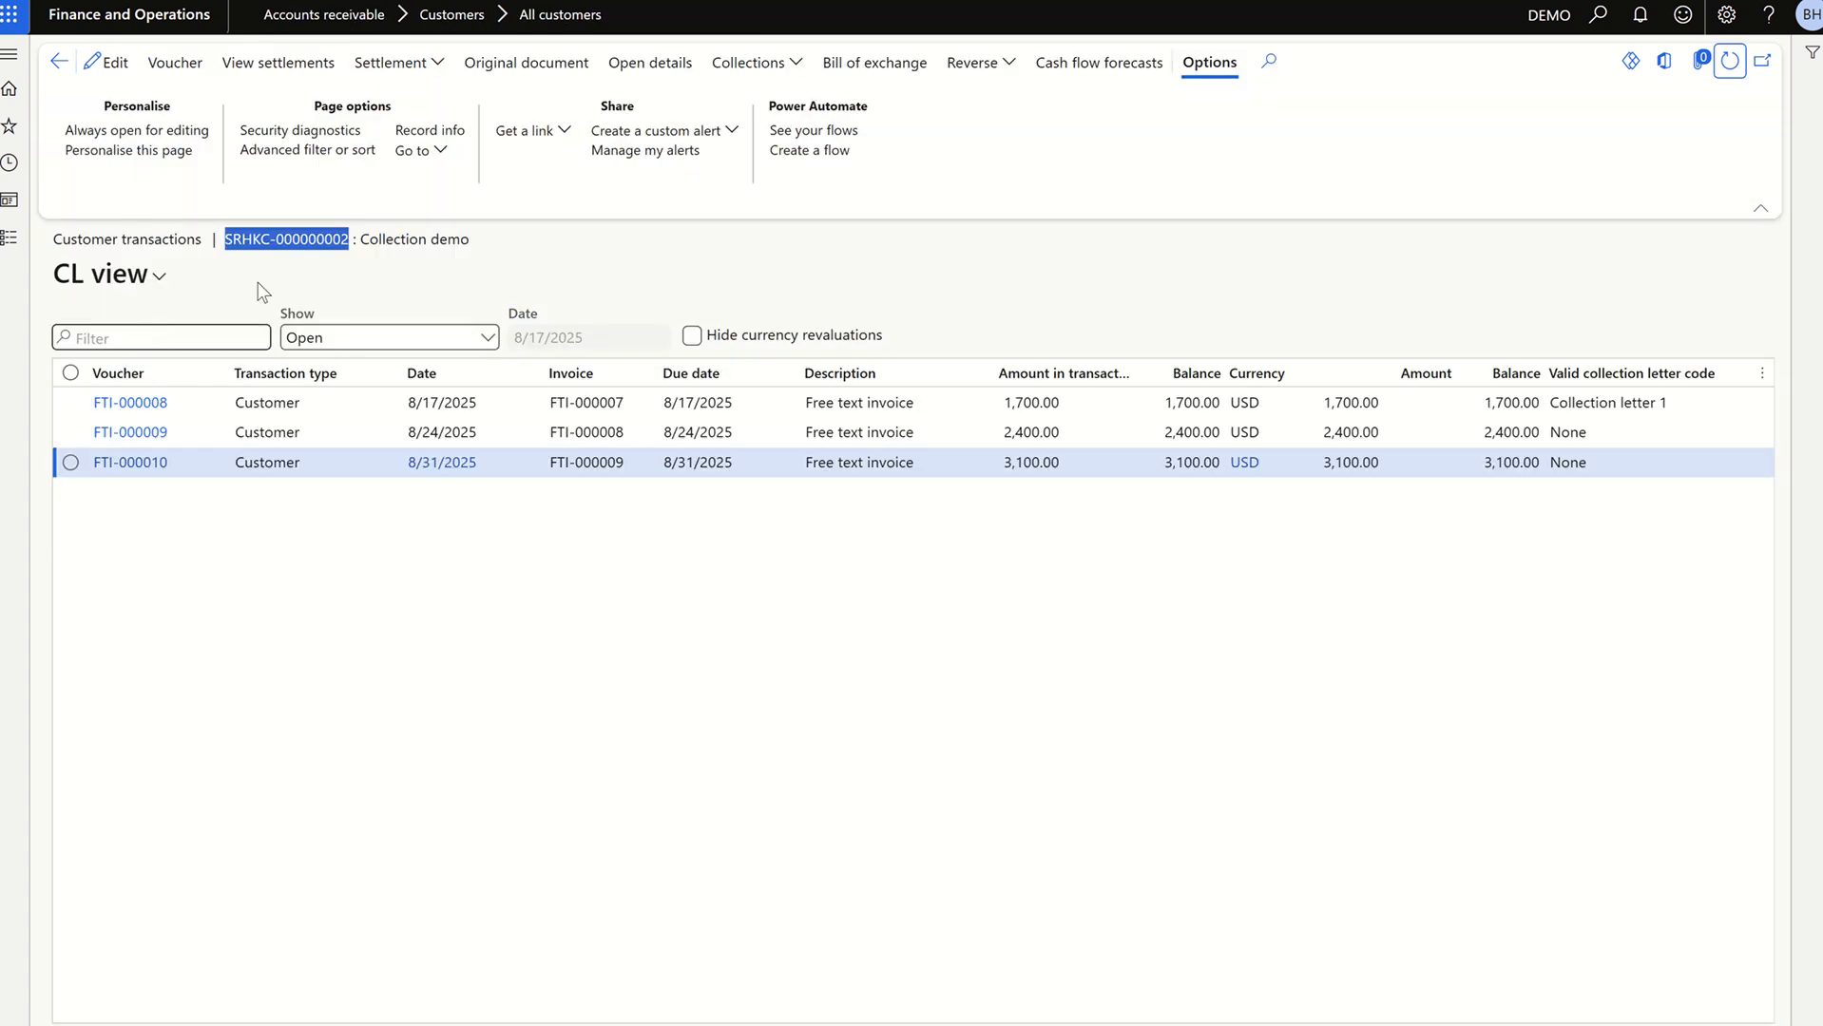
- Create collection letters with a collection letter date of 8/25/2025, then return to Excel
{"action": "key", "text": "alt+Tab"}
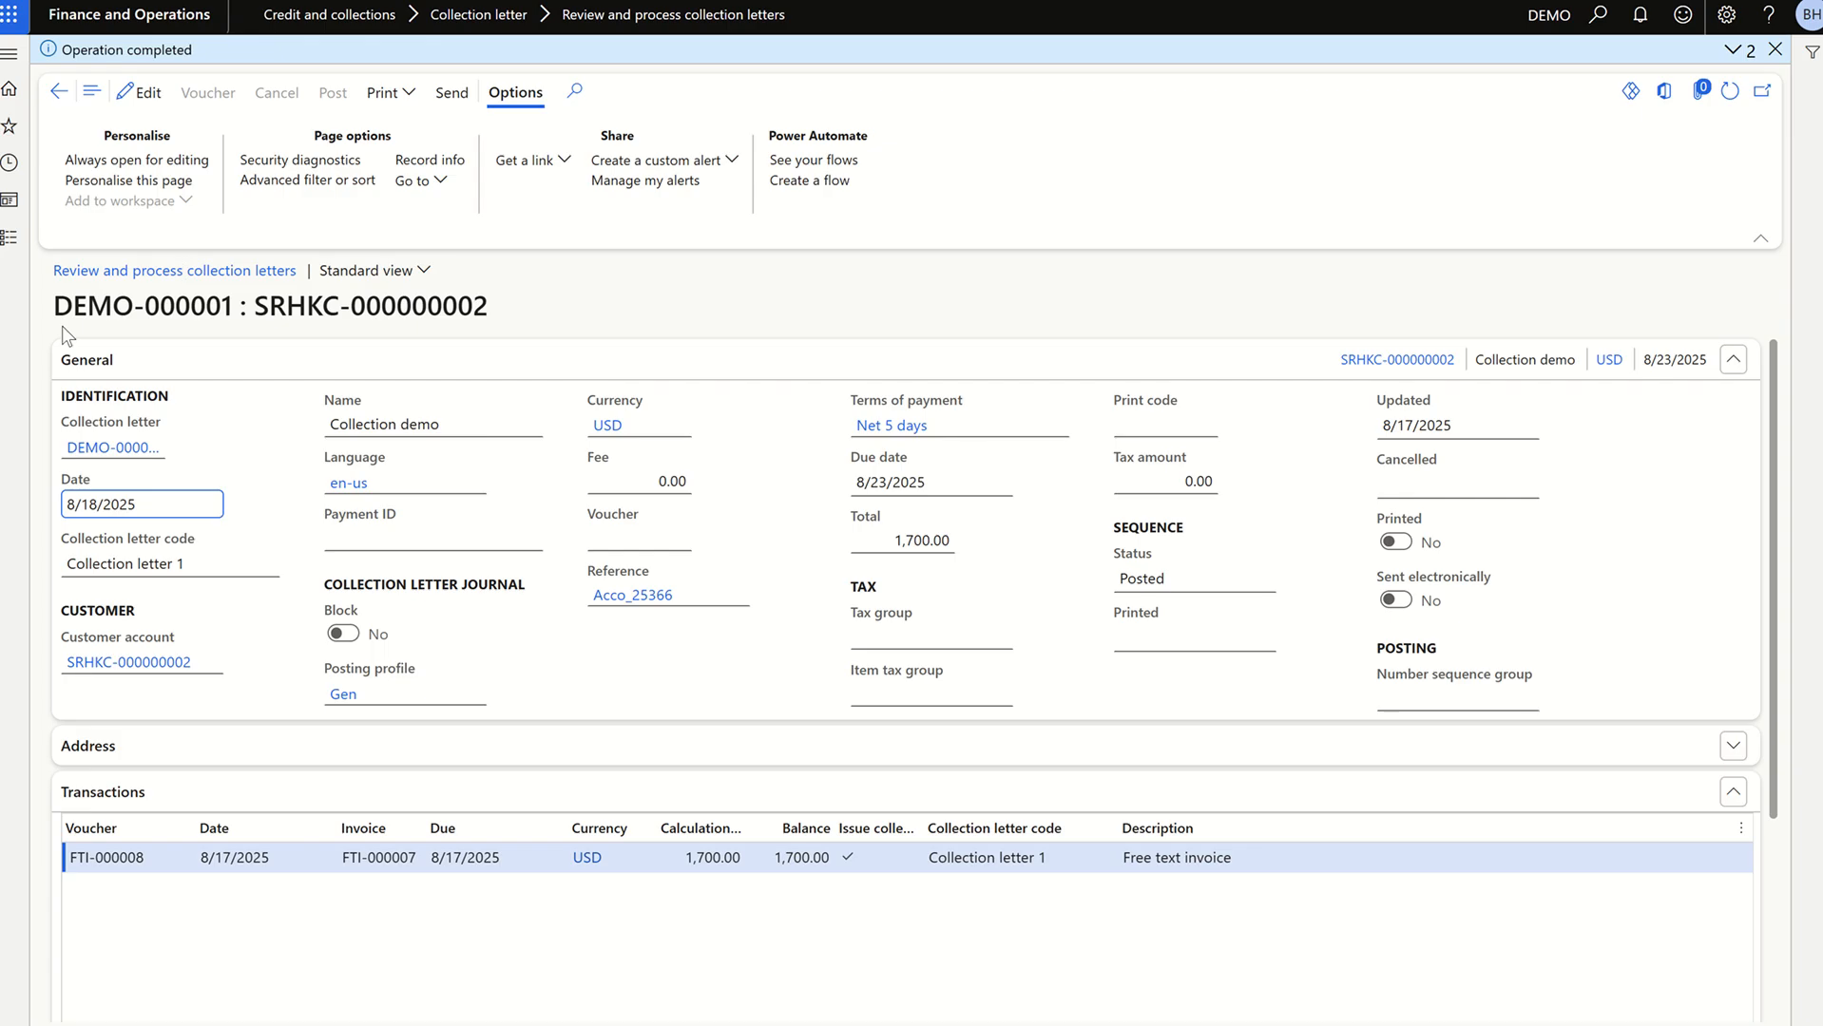
{"action": "left_click", "coordinate": [8, 237]}
{"action": "left_click", "coordinate": [775, 313]}
{"action": "left_click", "coordinate": [8, 240]}
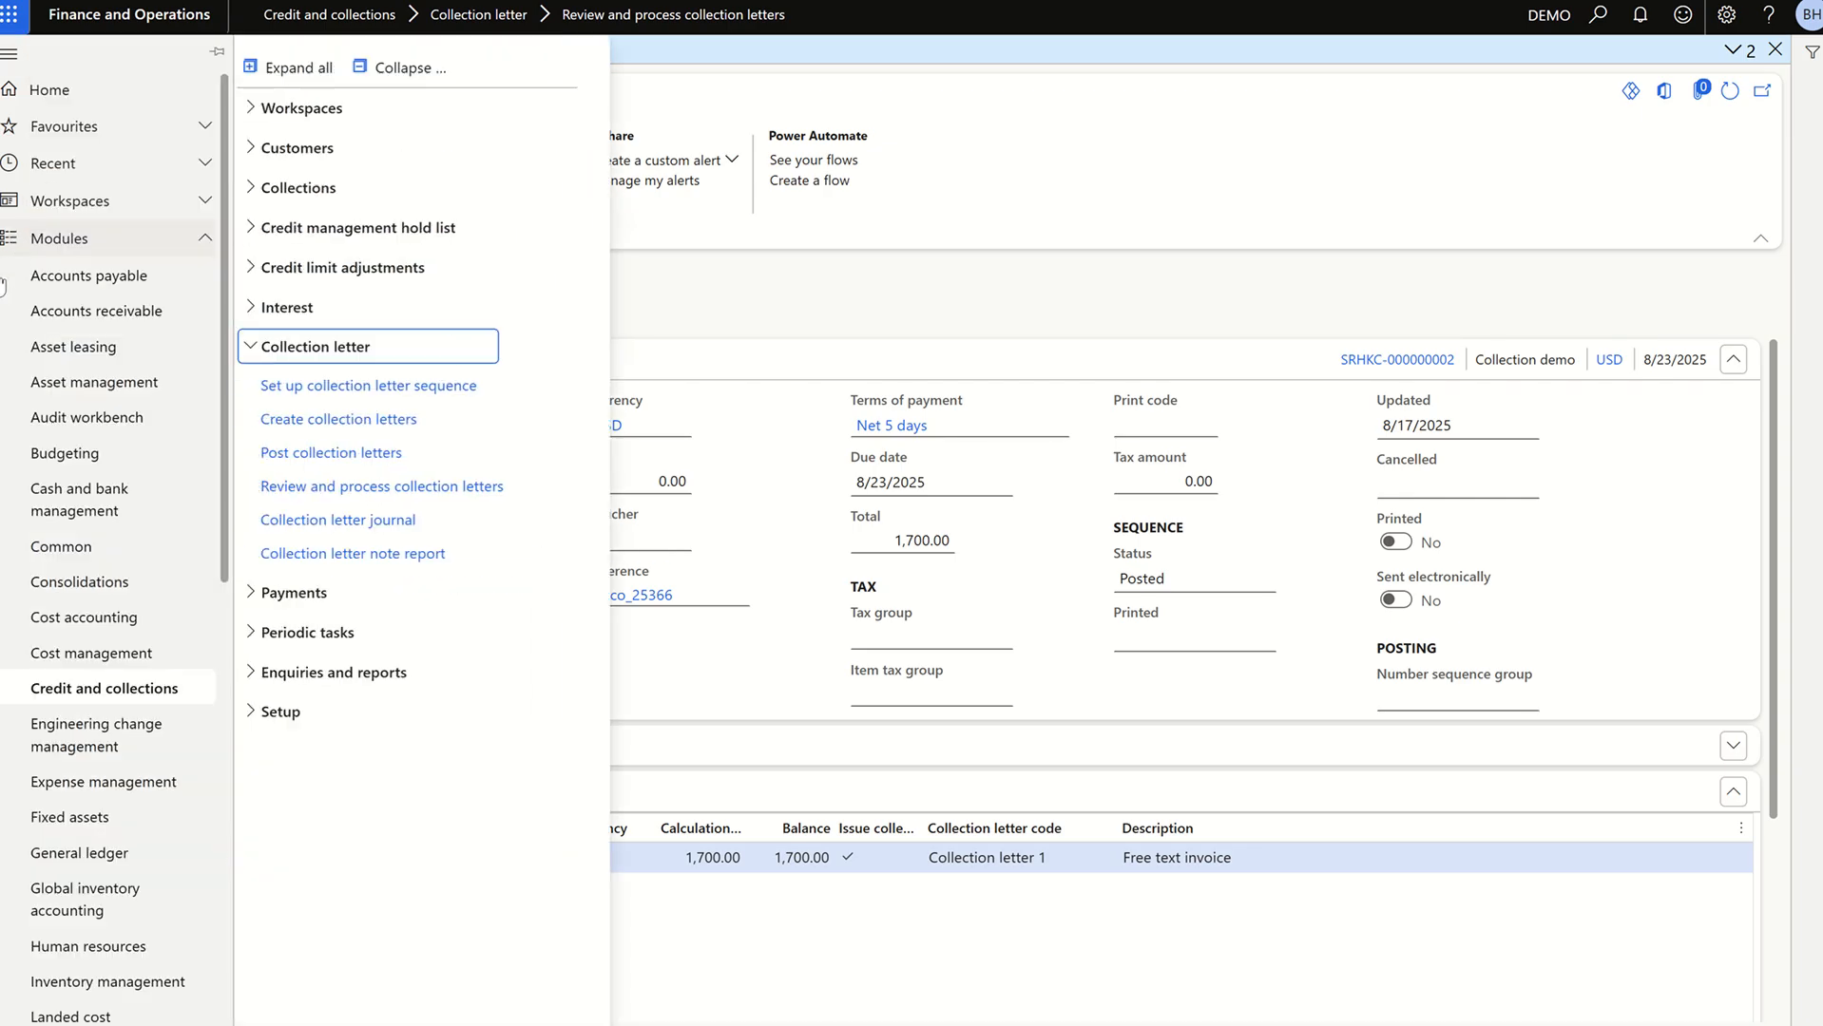
{"action": "left_click", "coordinate": [316, 418]}
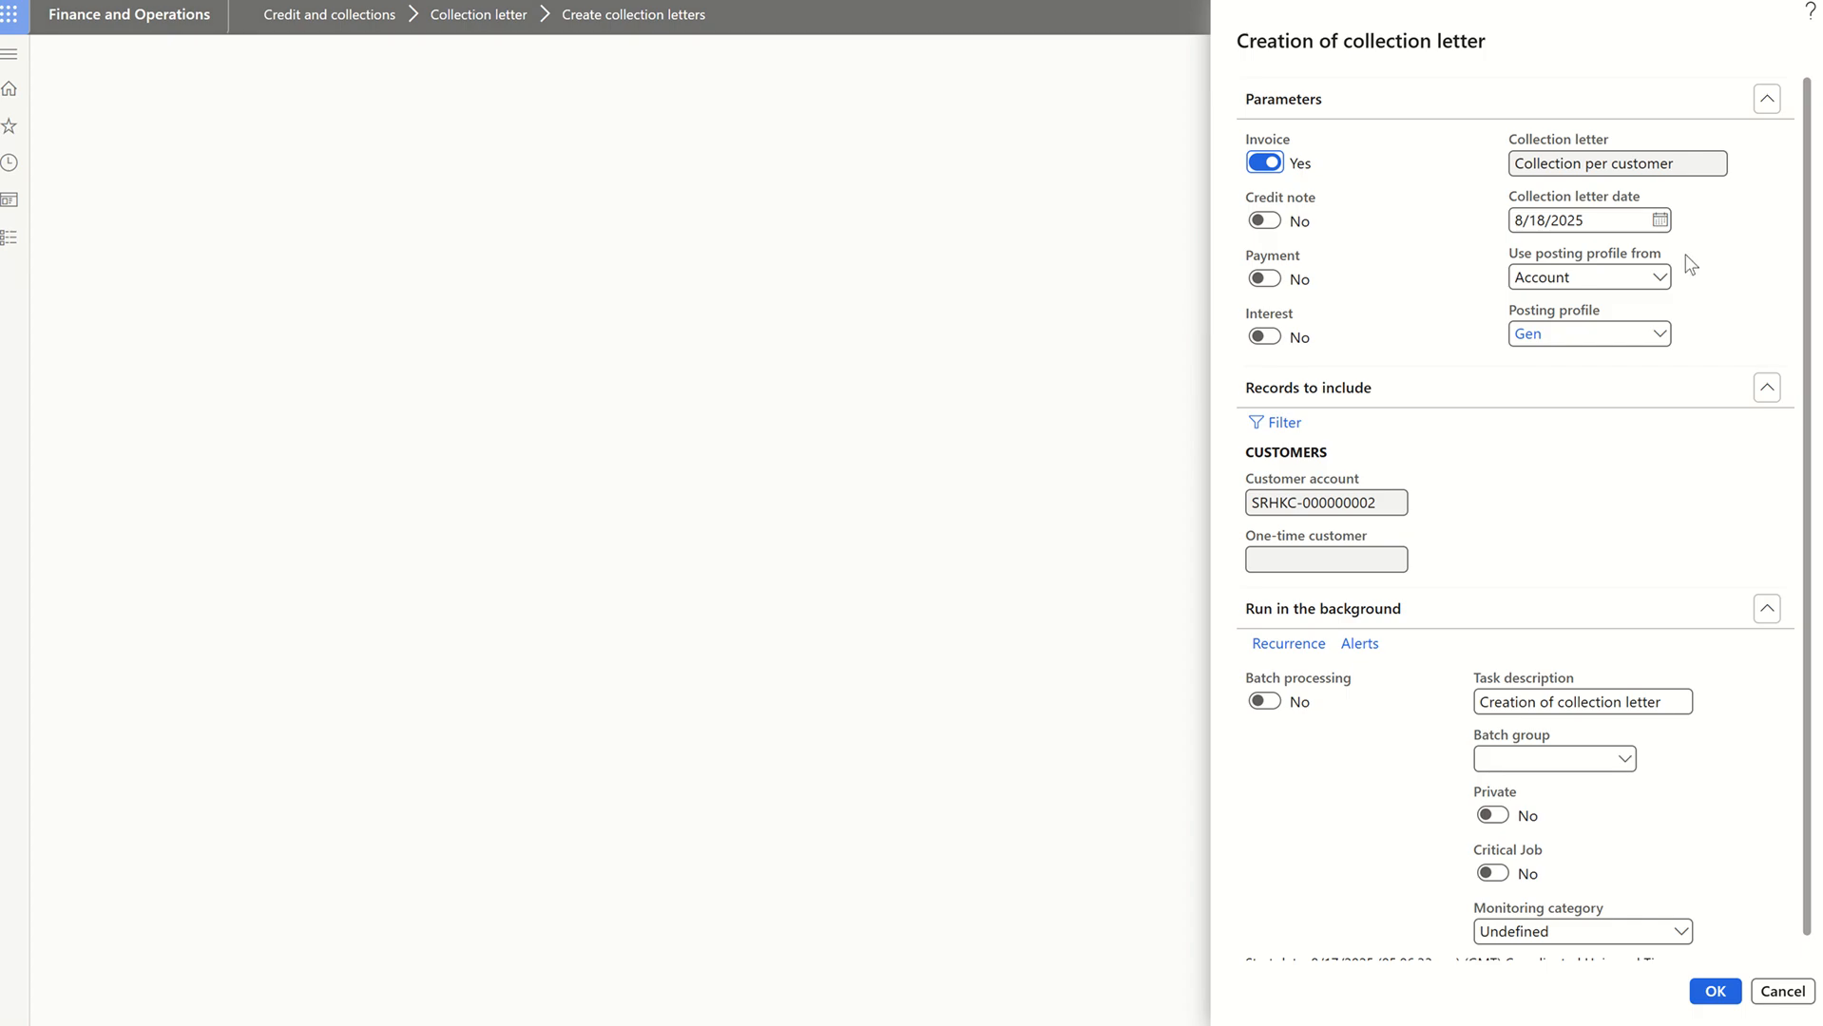
{"action": "left_click", "coordinate": [1659, 219]}
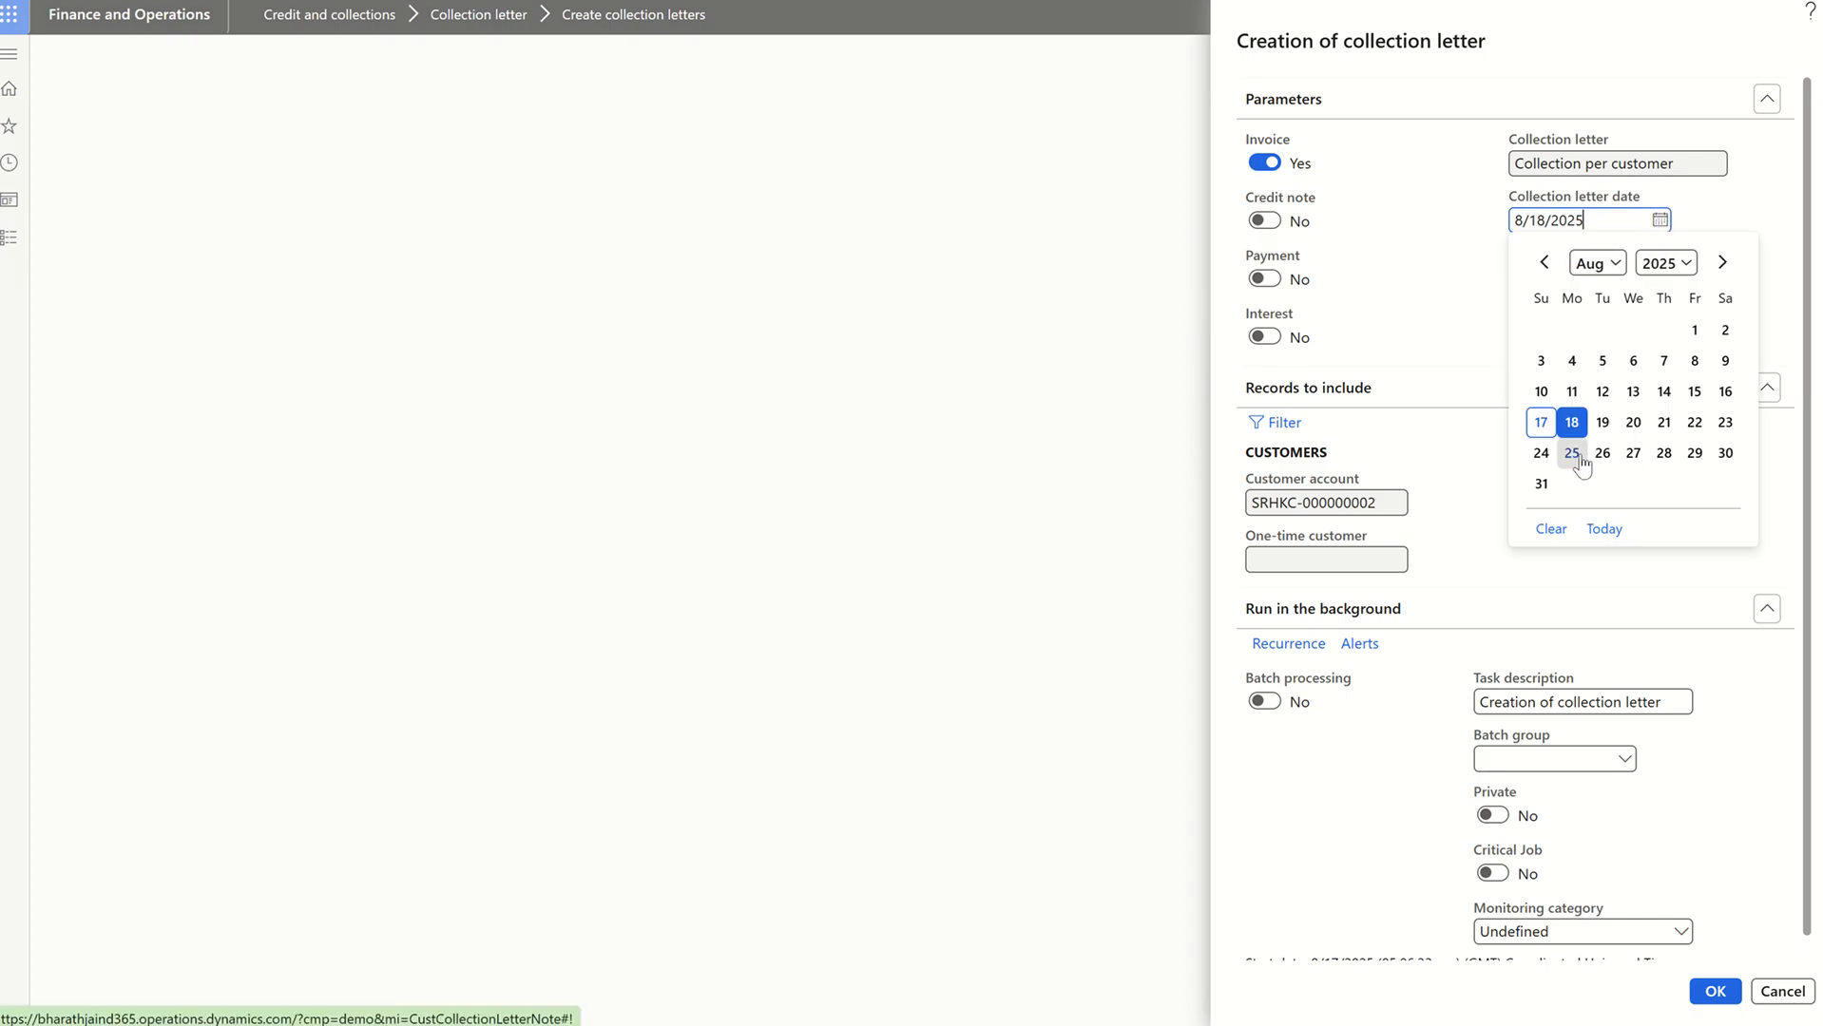
{"action": "left_click", "coordinate": [1574, 454]}
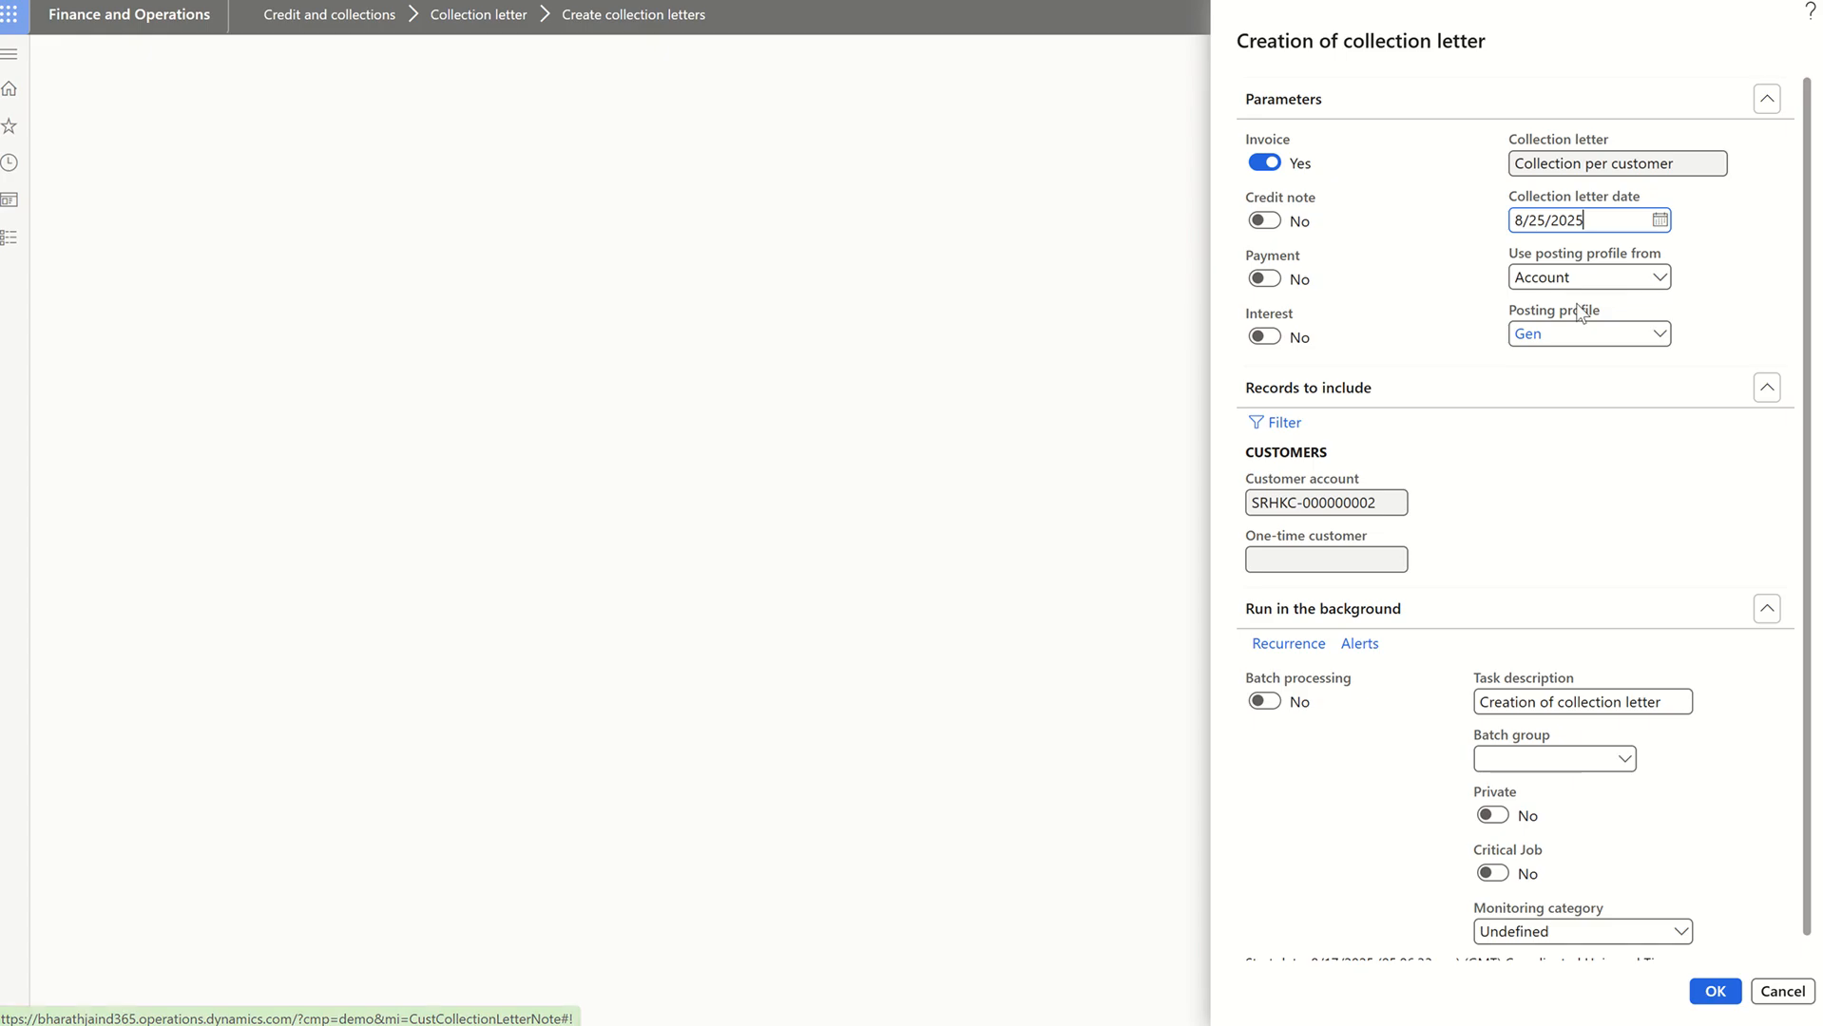
{"action": "left_click", "coordinate": [1711, 1003]}
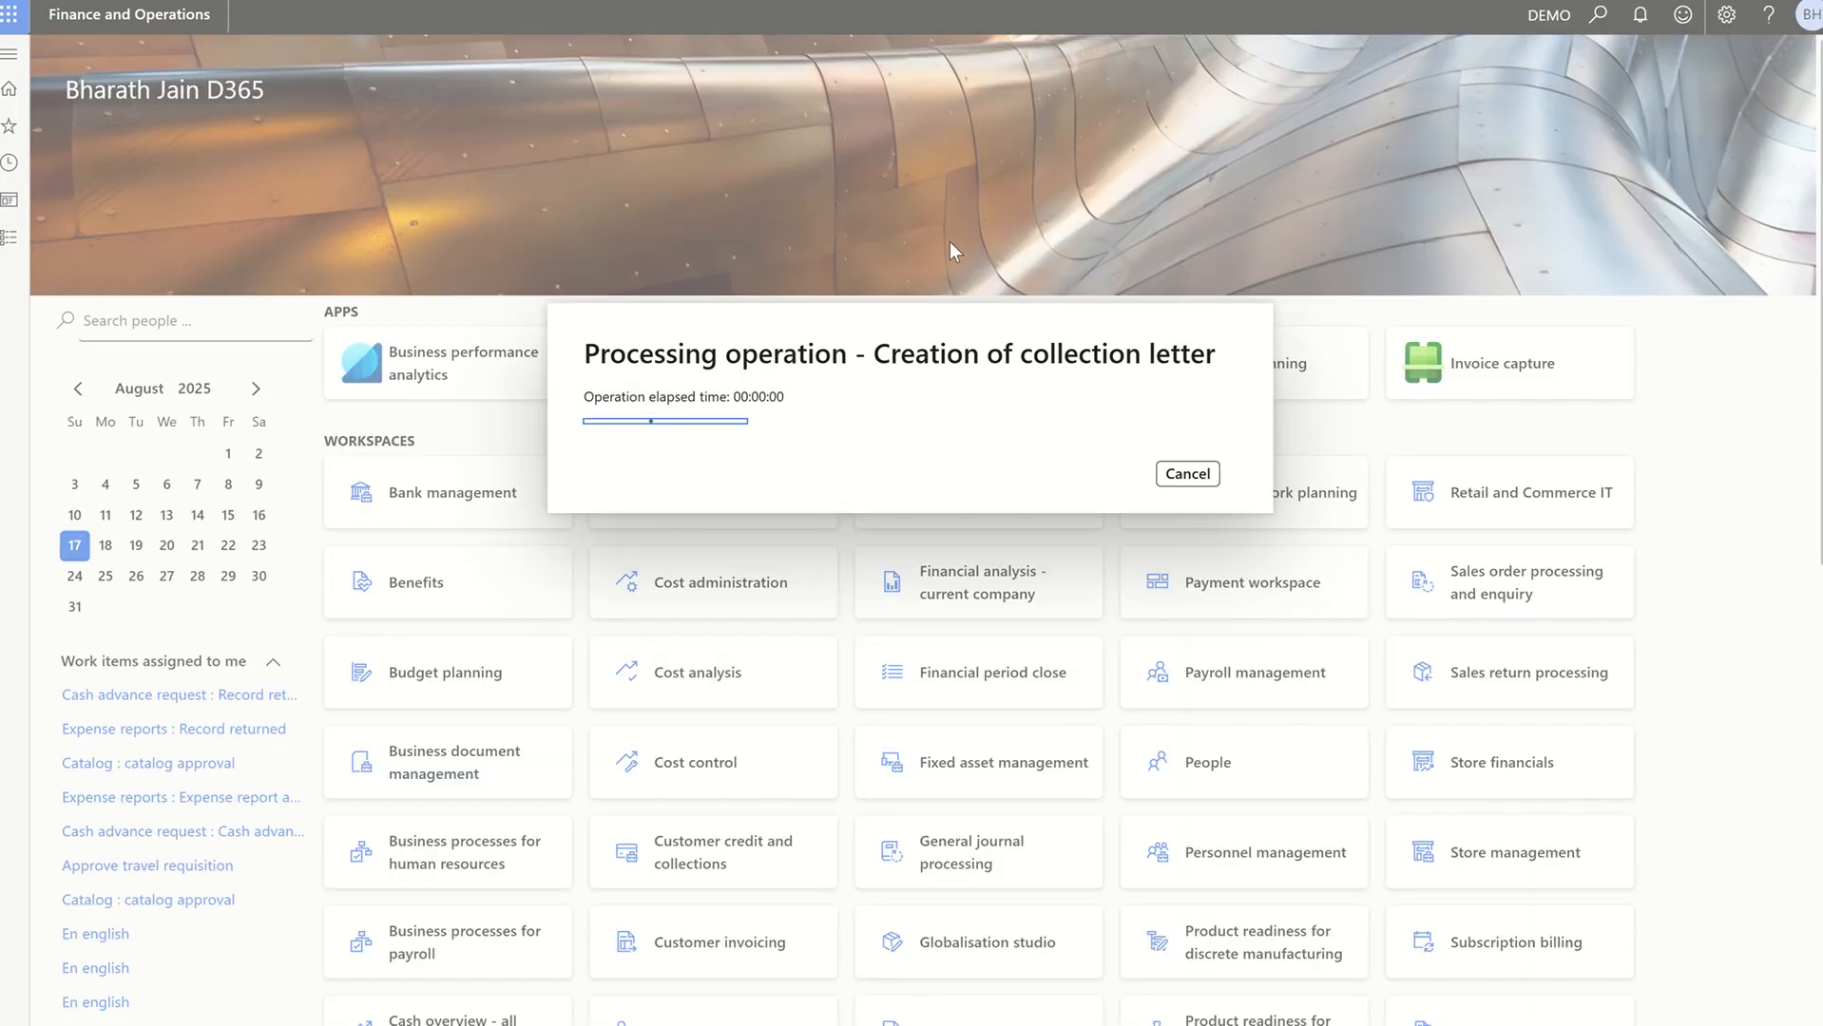
{"action": "key", "text": "alt+Tab"}
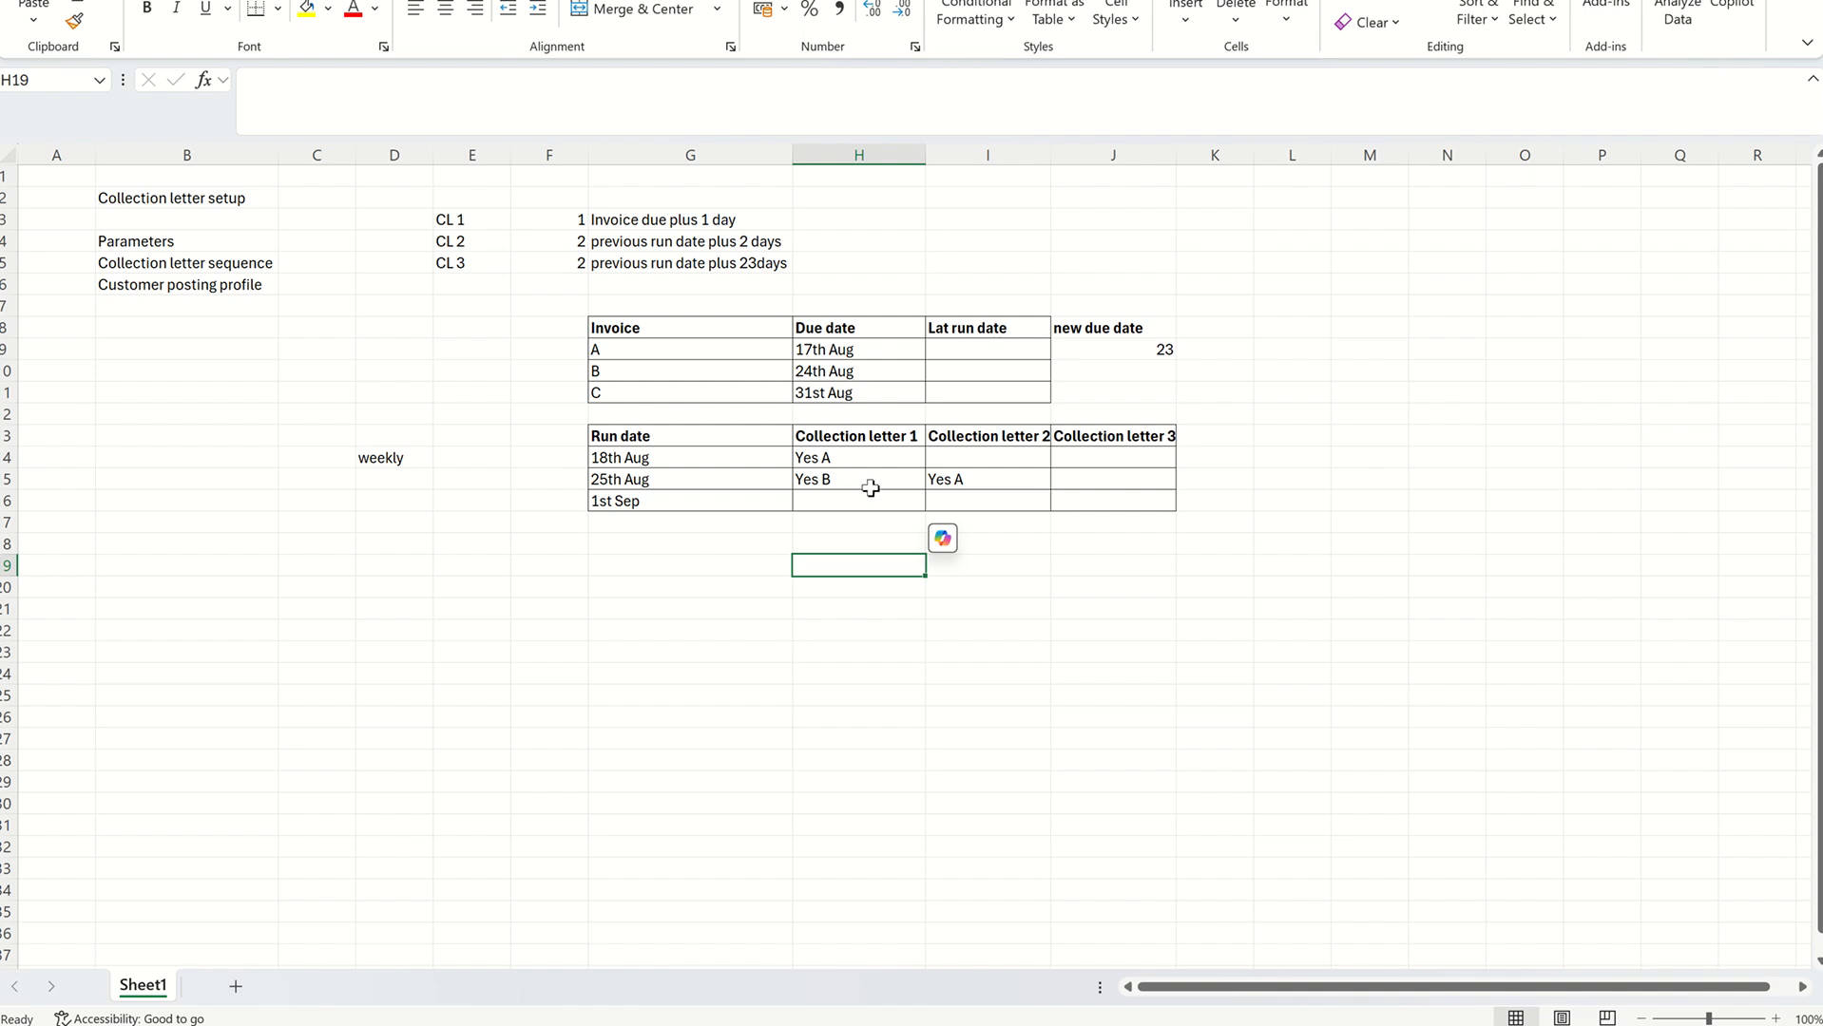
- Review the 25th Aug letter entries in Excel, then clear all Finance and Operations notifications
{"action": "left_click", "coordinate": [870, 488]}
{"action": "left_click", "coordinate": [943, 480]}
{"action": "left_click", "coordinate": [840, 609]}
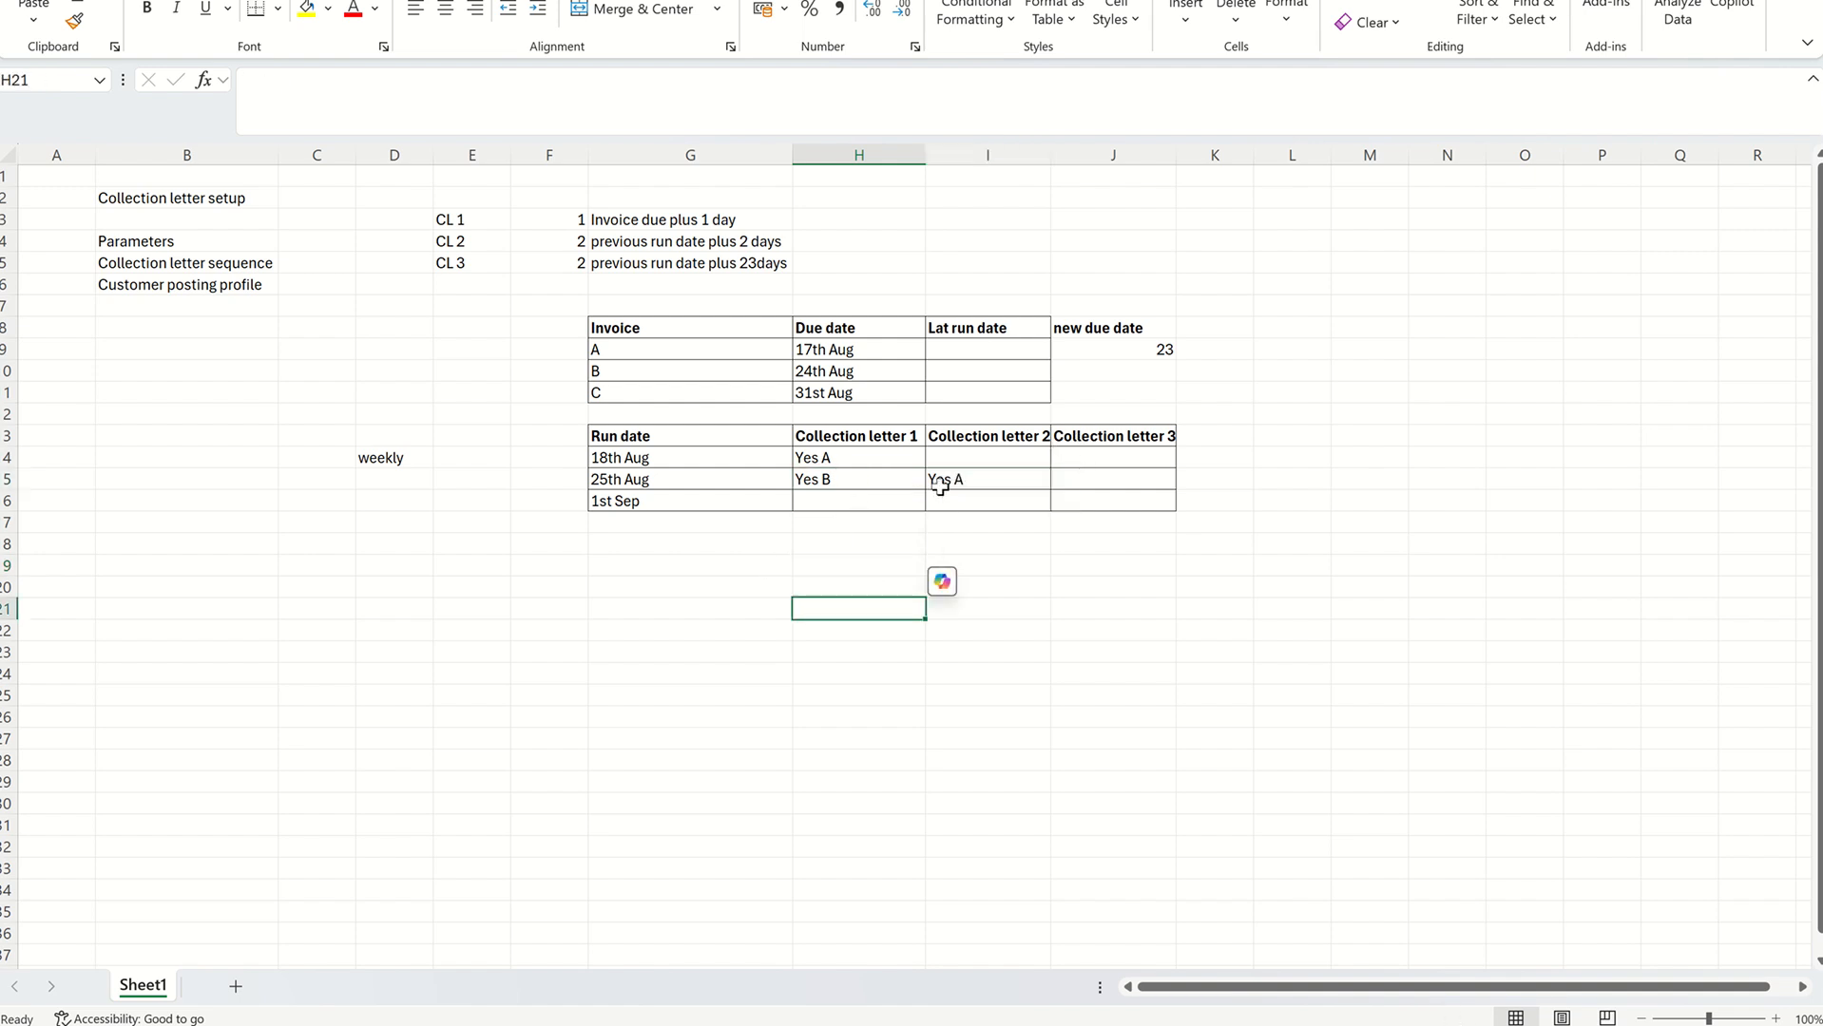
{"action": "key", "text": "alt+Tab"}
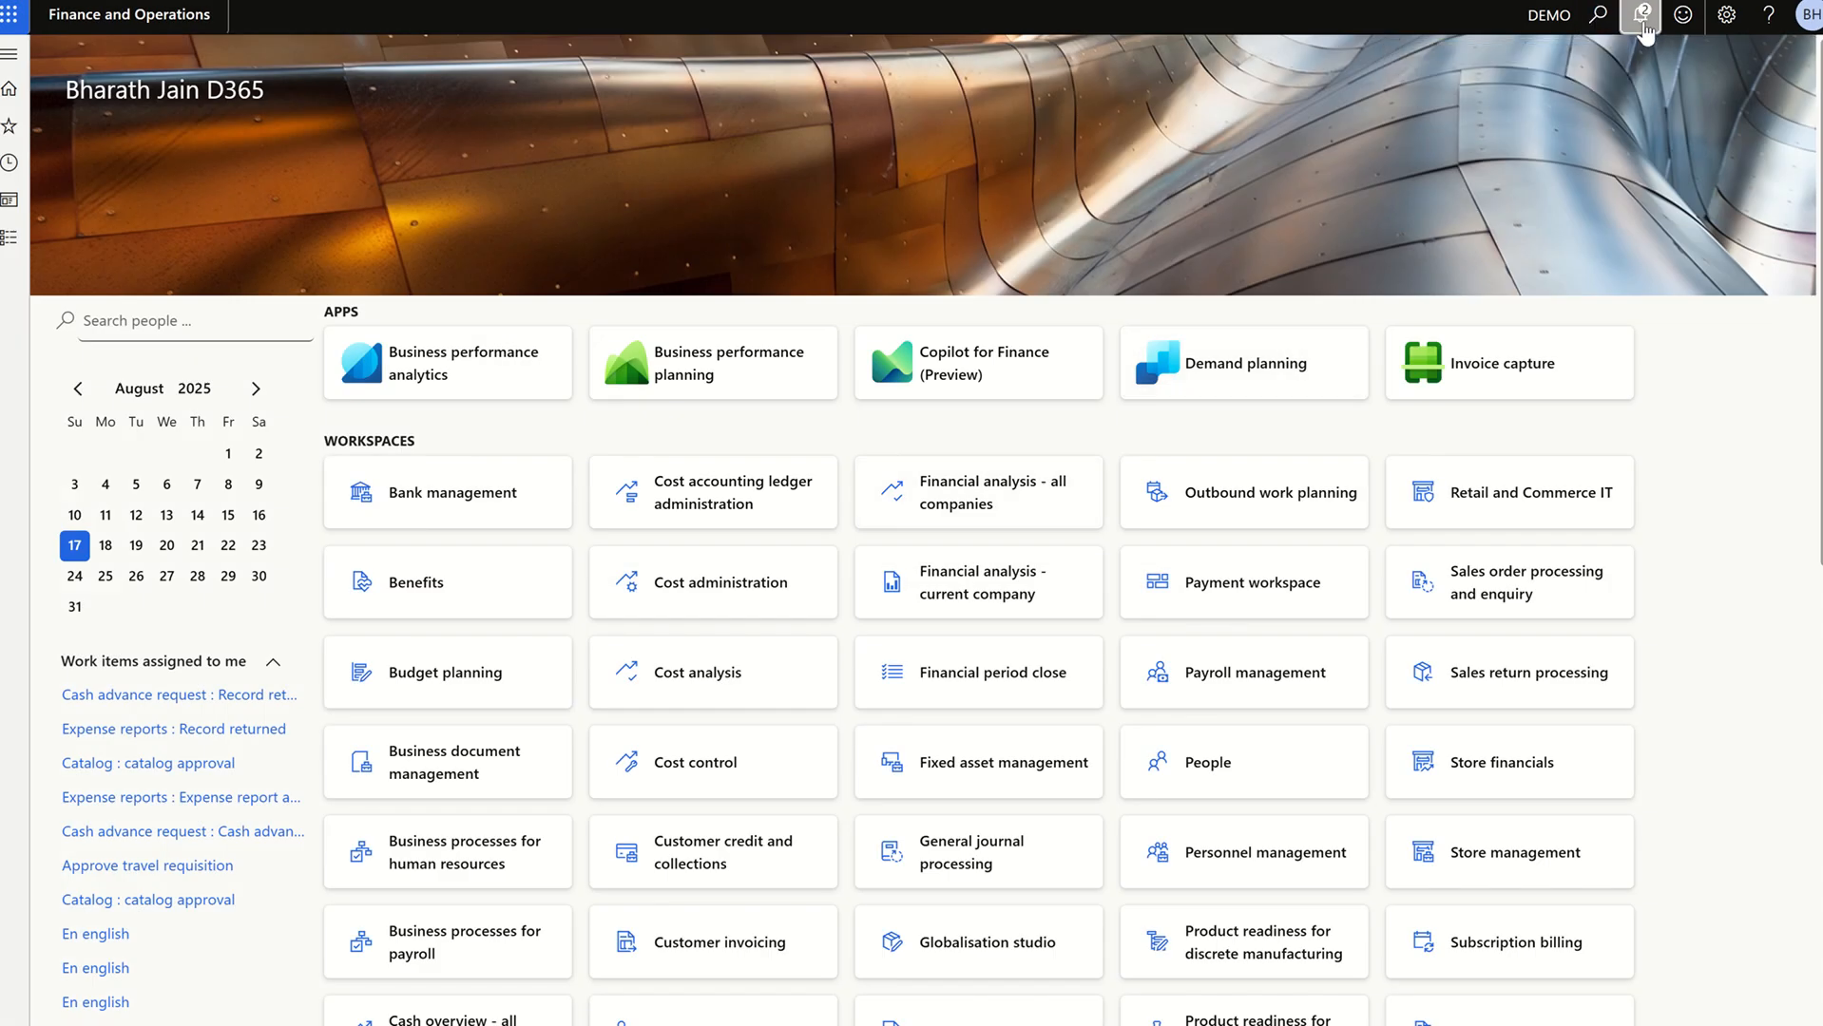
{"action": "left_click", "coordinate": [1640, 14]}
{"action": "left_click", "coordinate": [1789, 335]}
{"action": "left_click", "coordinate": [819, 257]}
- Open Review and process collection letters and select DEMO-000002
{"action": "left_click", "coordinate": [9, 237]}
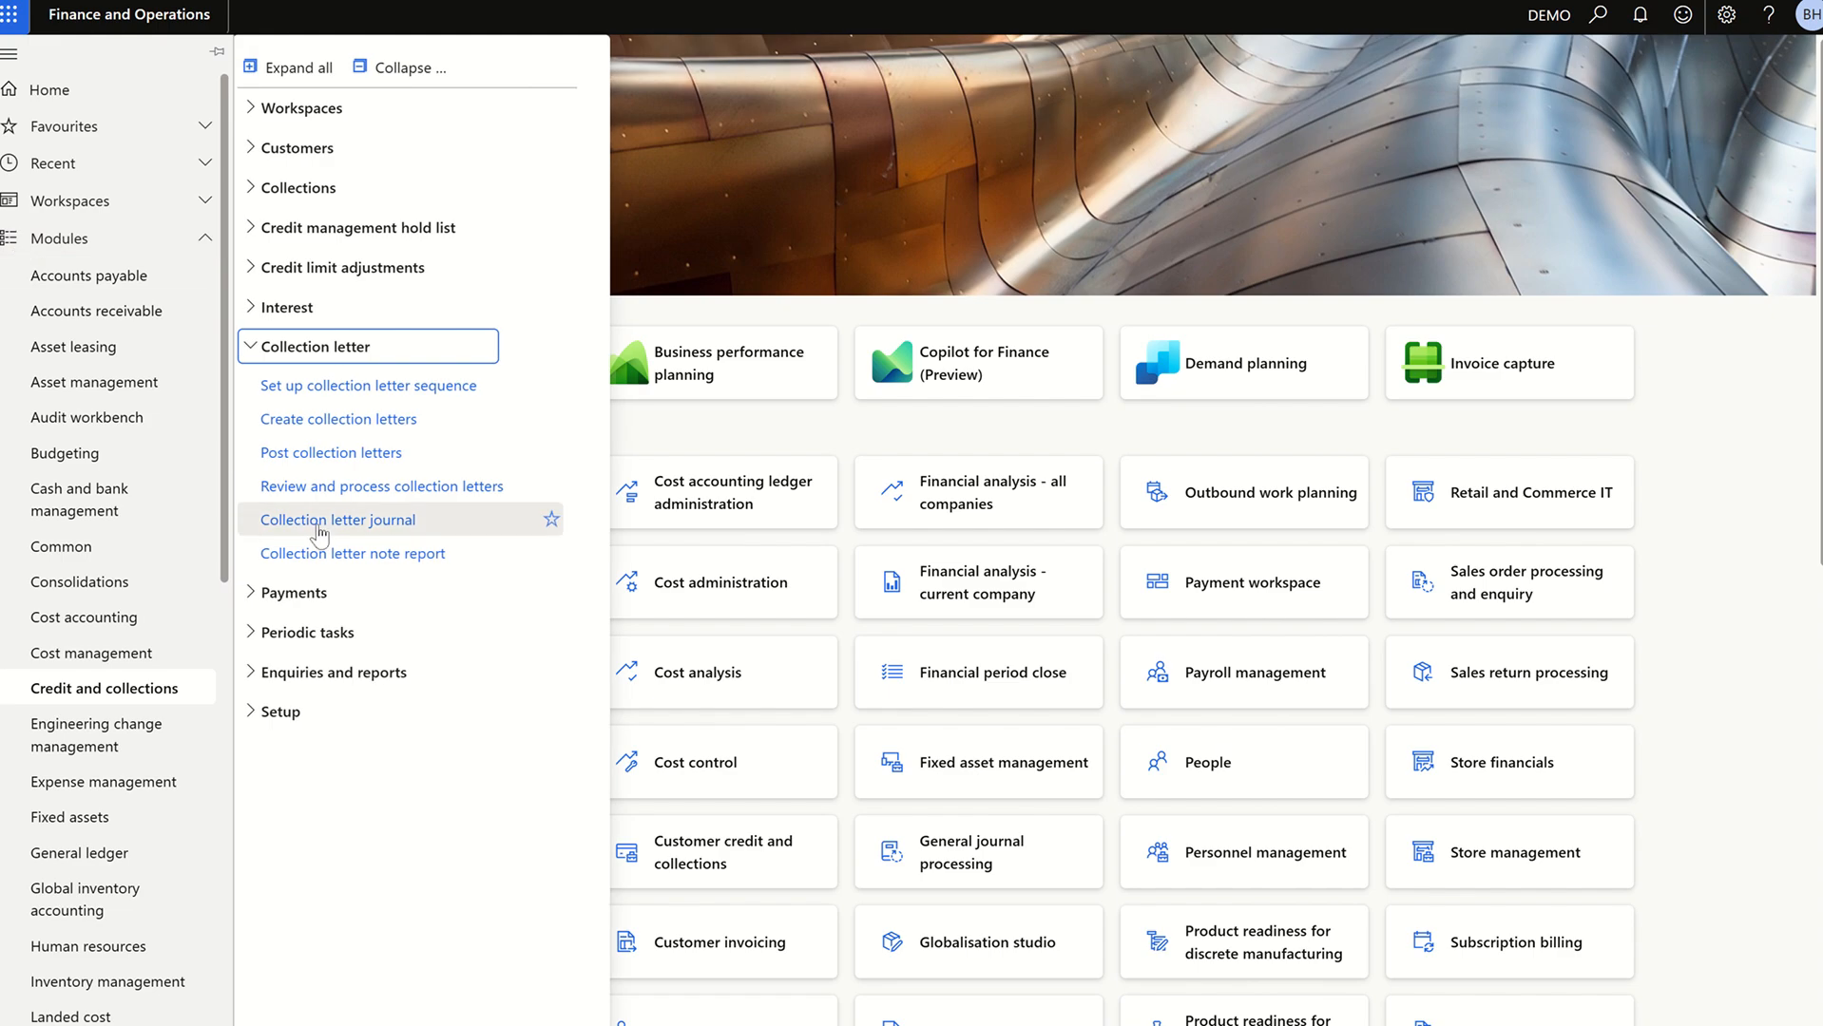
{"action": "left_click", "coordinate": [380, 486]}
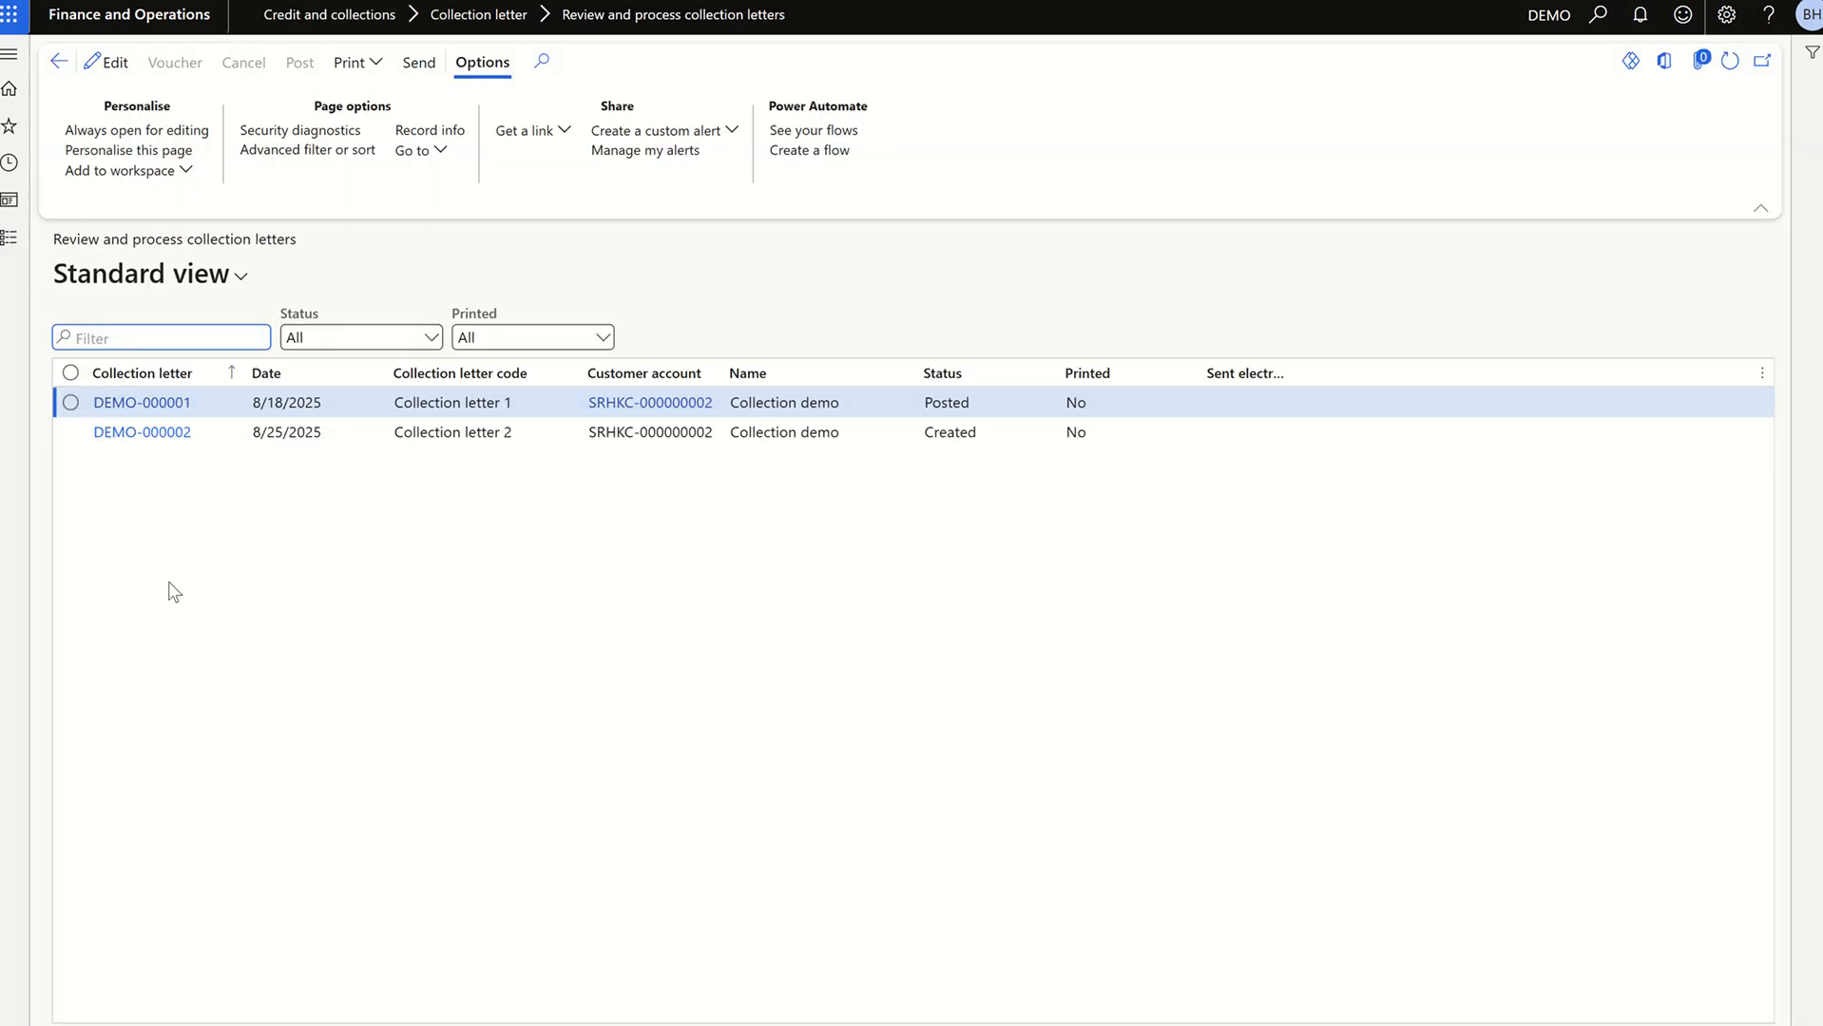
{"action": "left_click", "coordinate": [277, 439]}
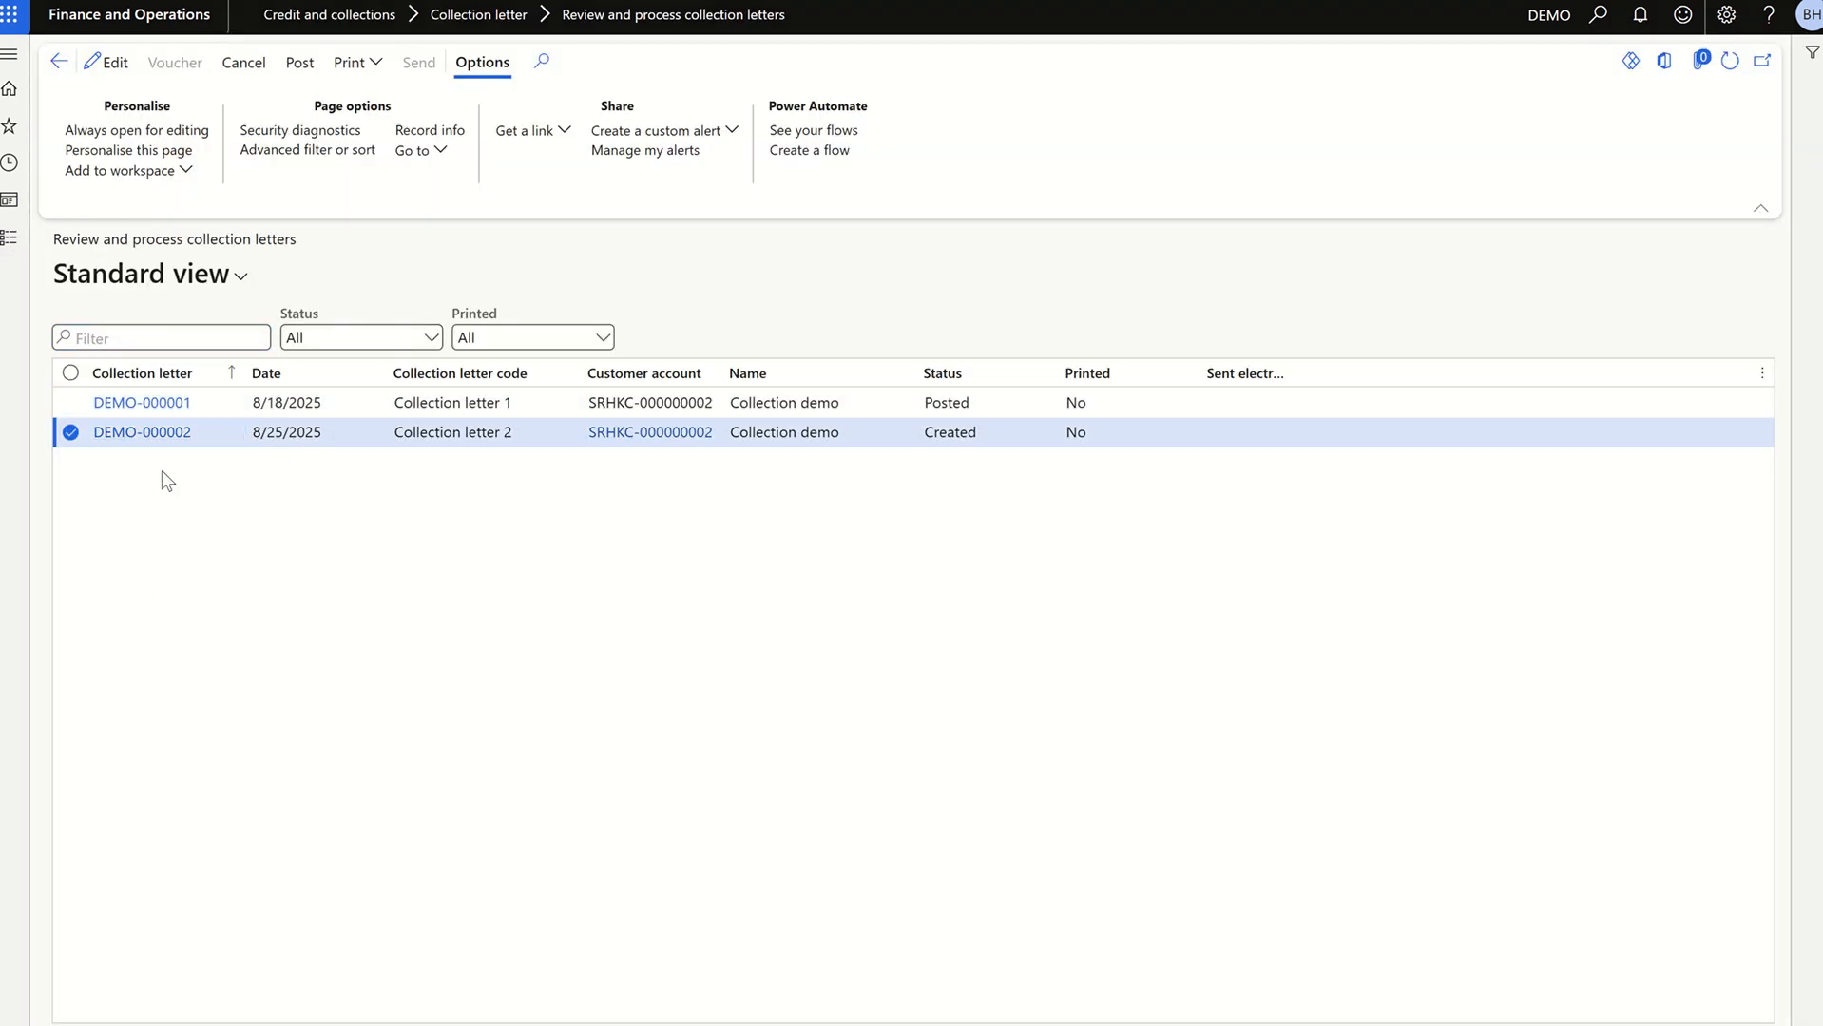
- Compare DEMO-000002's FTI-000009 line with the 24th Aug due date in Excel
{"action": "scroll", "coordinate": [703, 936], "scroll_direction": "down", "scroll_amount": 1}
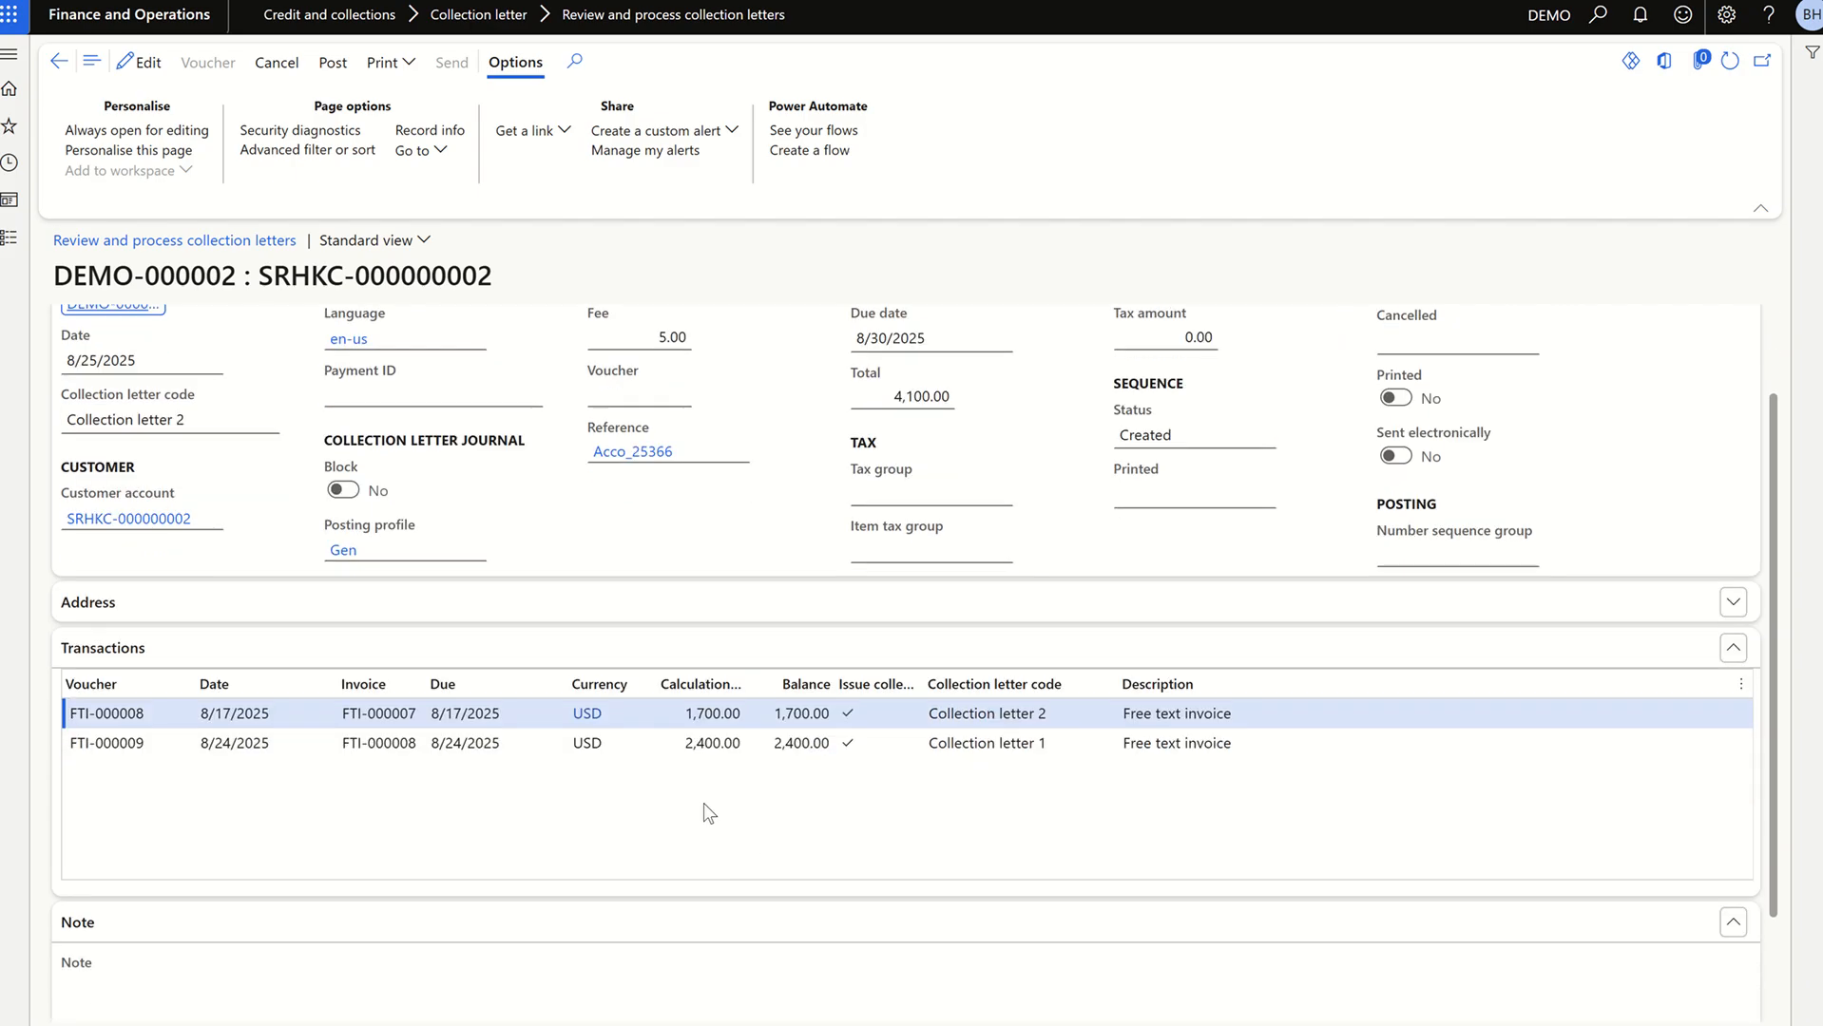
{"action": "left_click", "coordinate": [998, 746]}
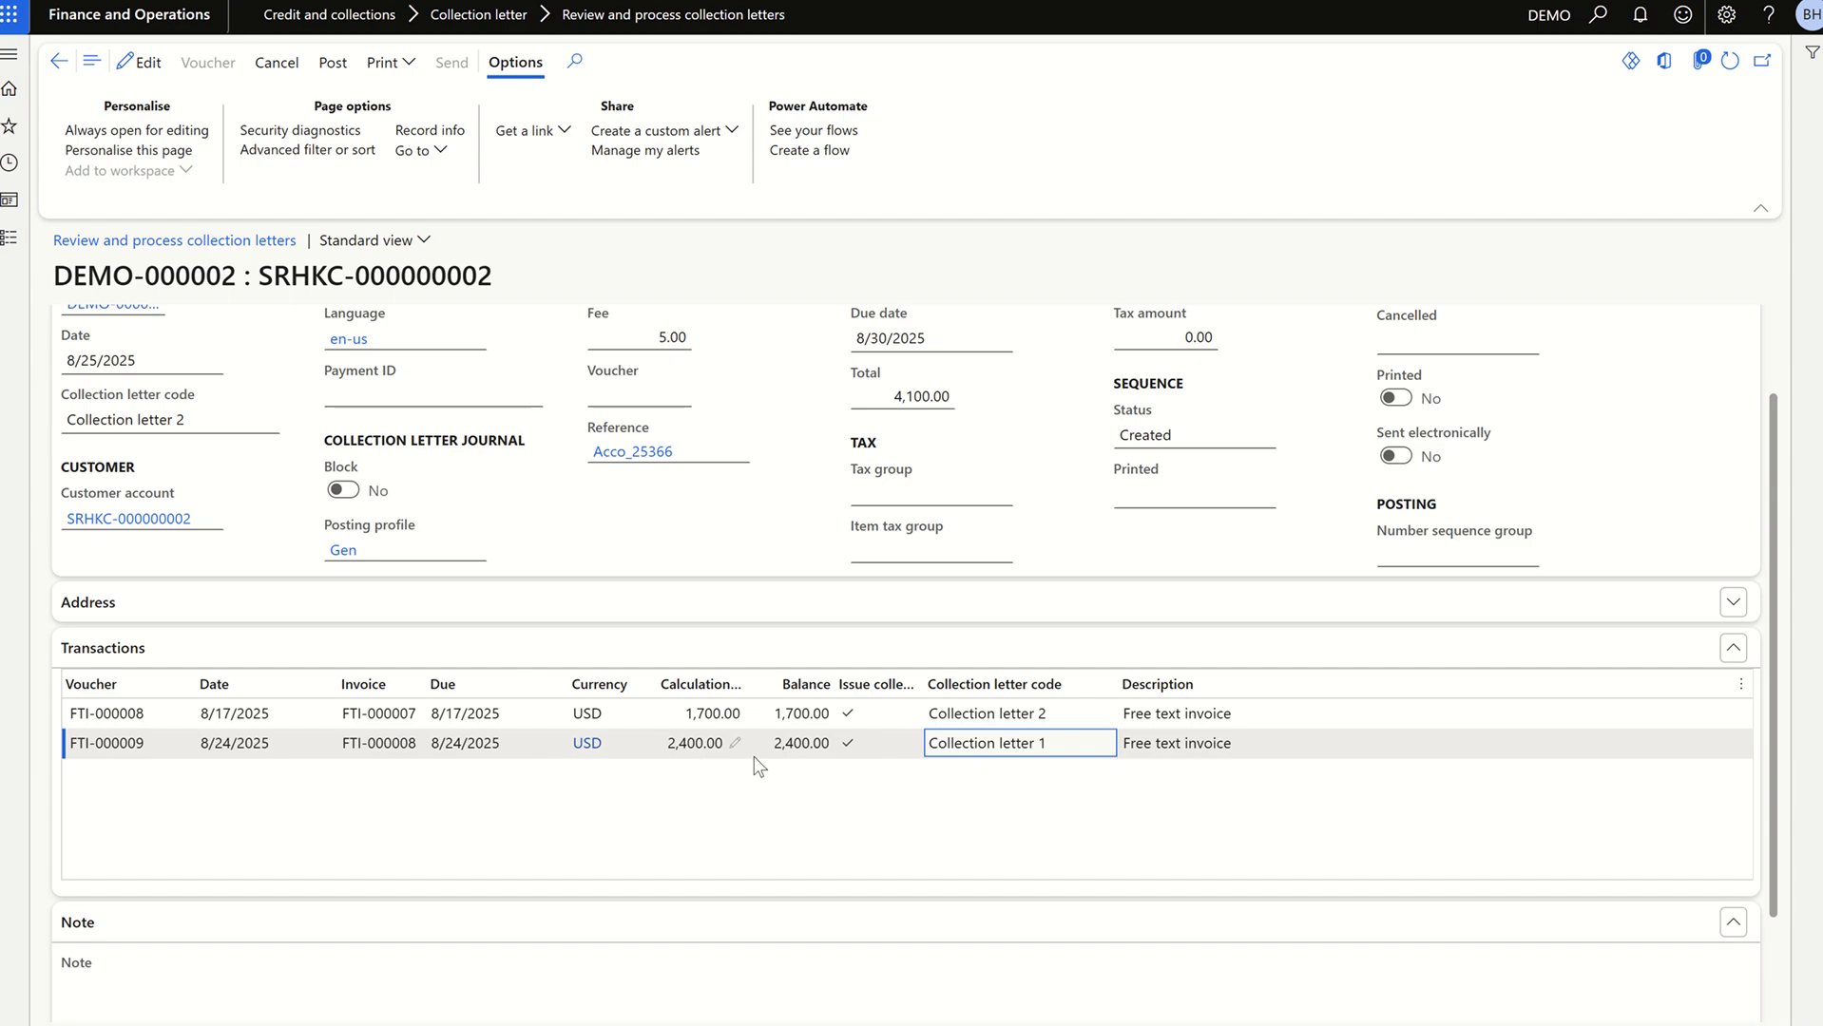
{"action": "key", "text": "alt+Tab"}
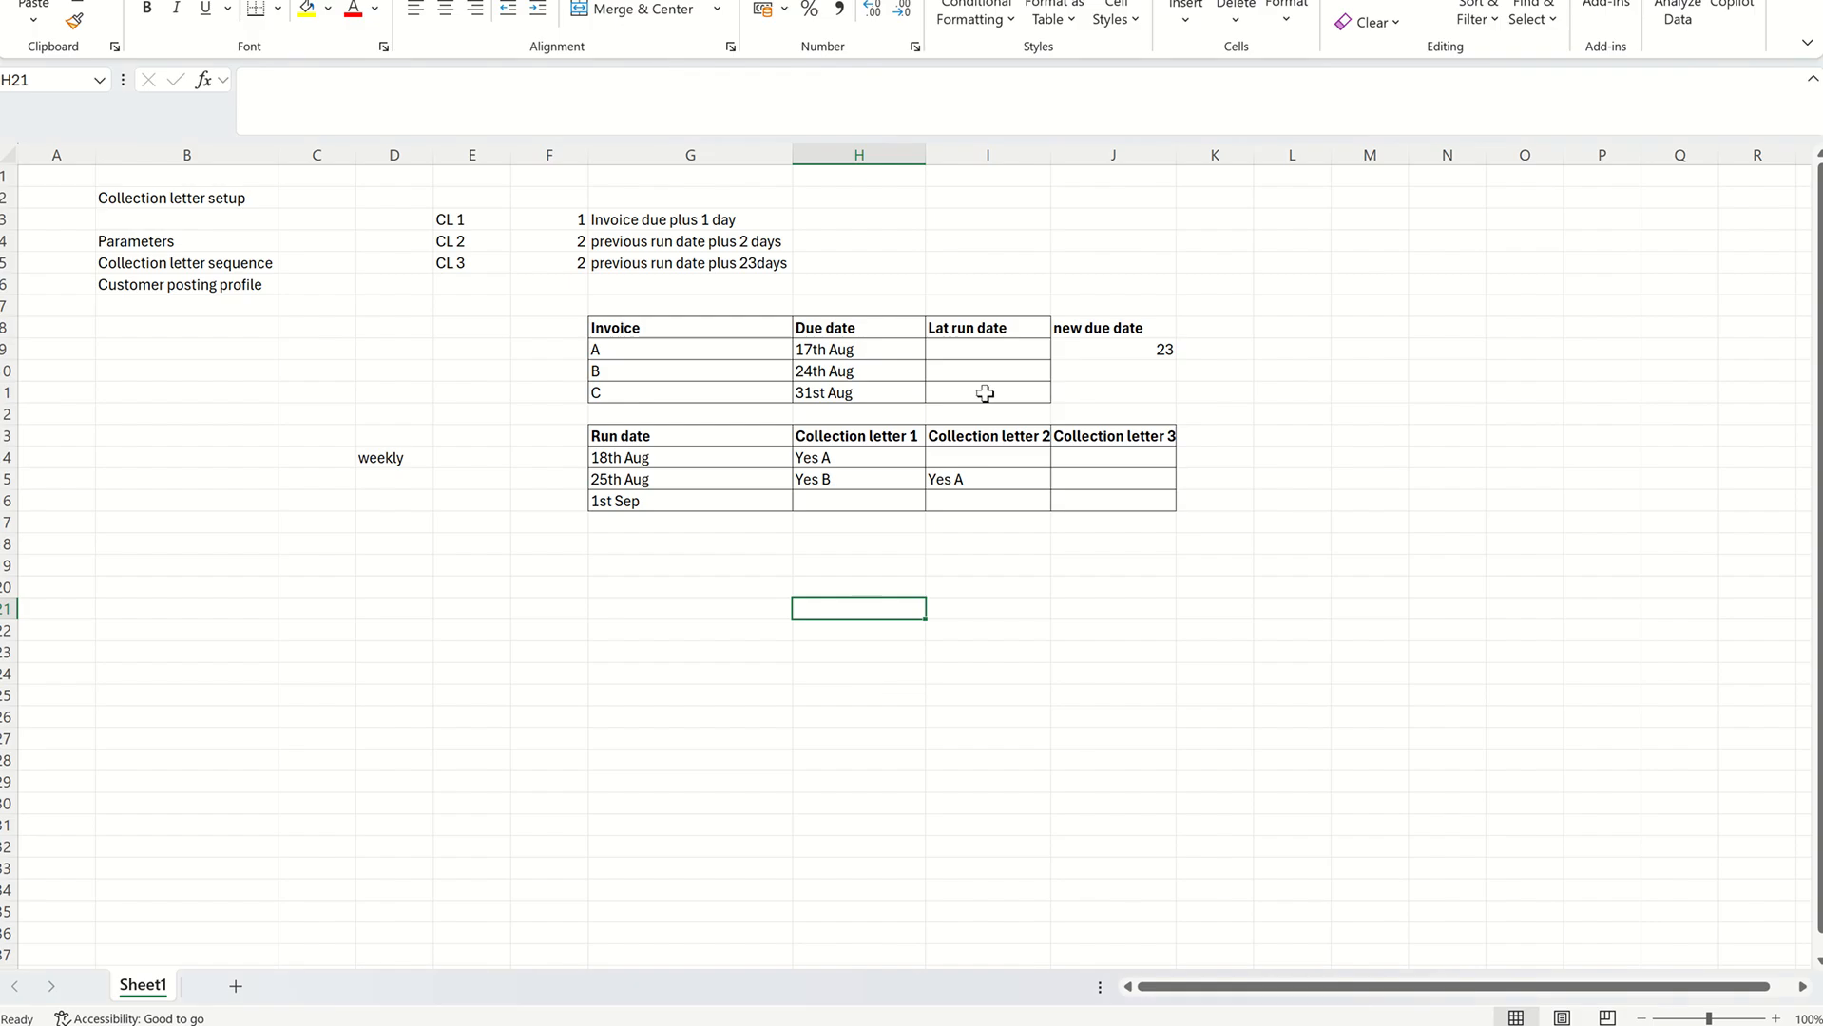
{"action": "left_click", "coordinate": [845, 370]}
{"action": "key", "text": "alt+Tab"}
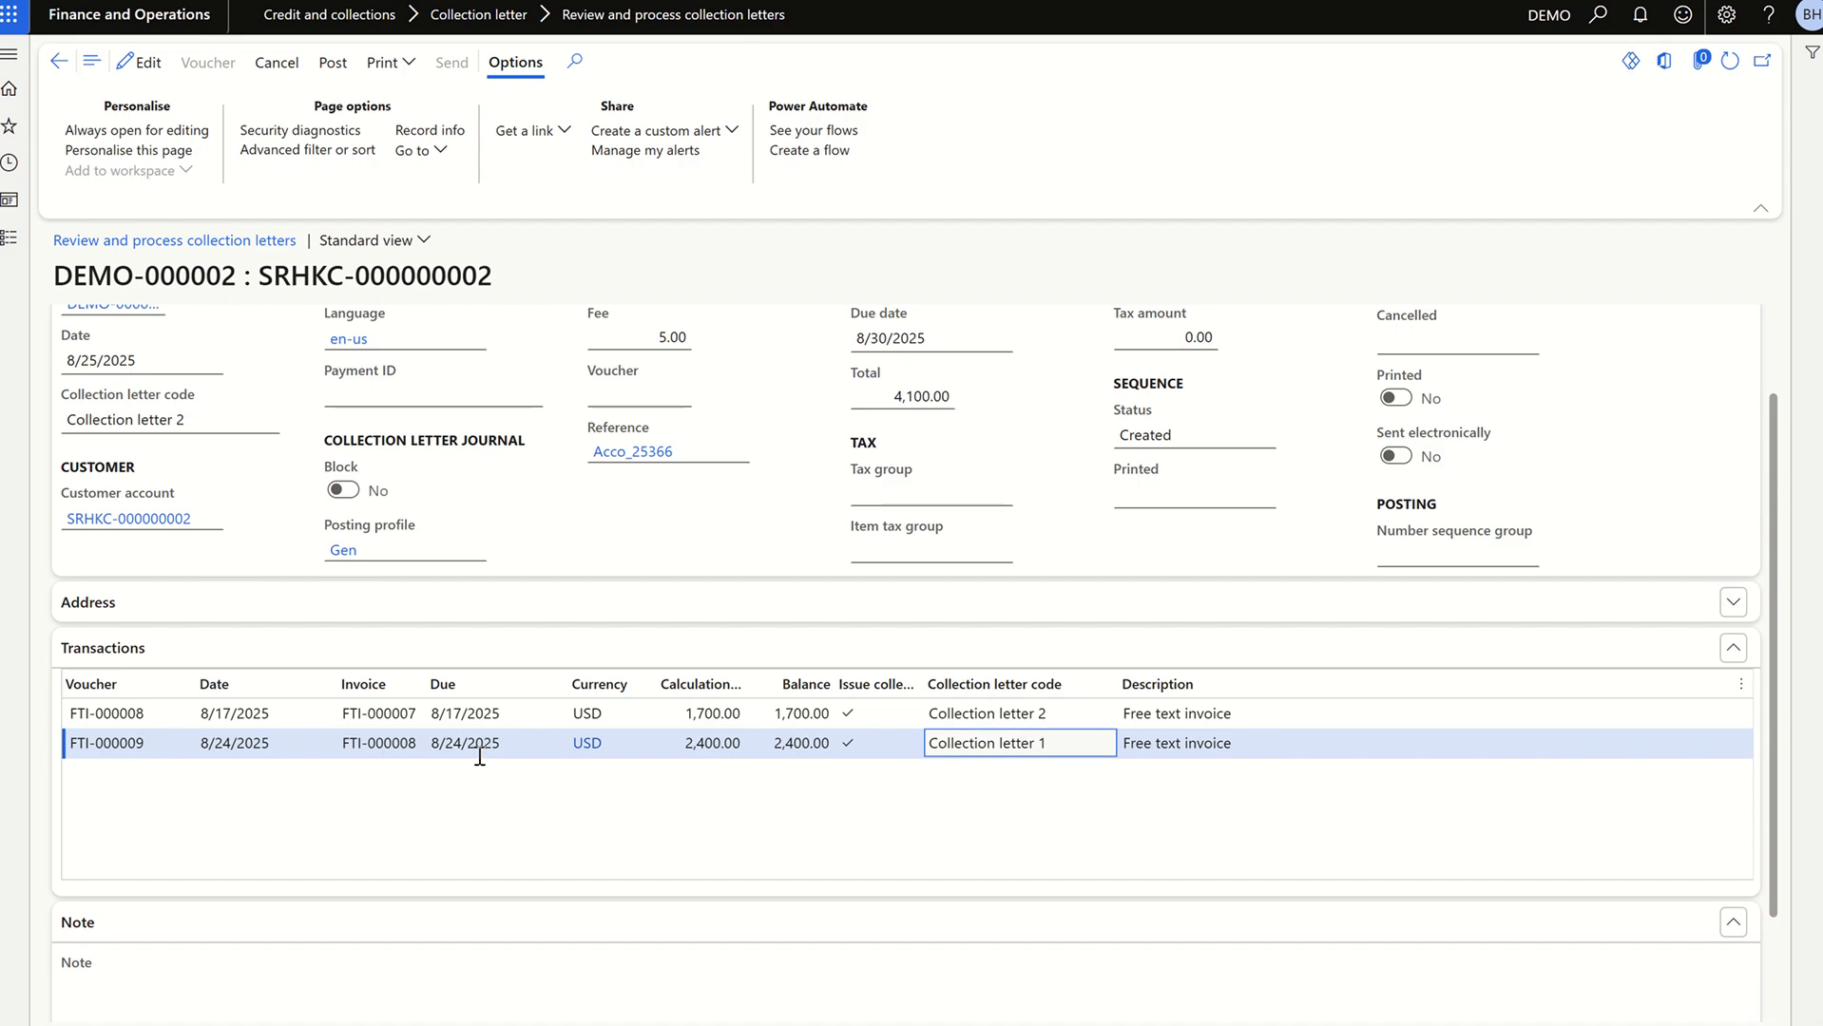
- Match FTI-000007's 8/17/2025 due date to invoice A, then refresh the customer's transactions
{"action": "key", "text": "alt+Tab"}
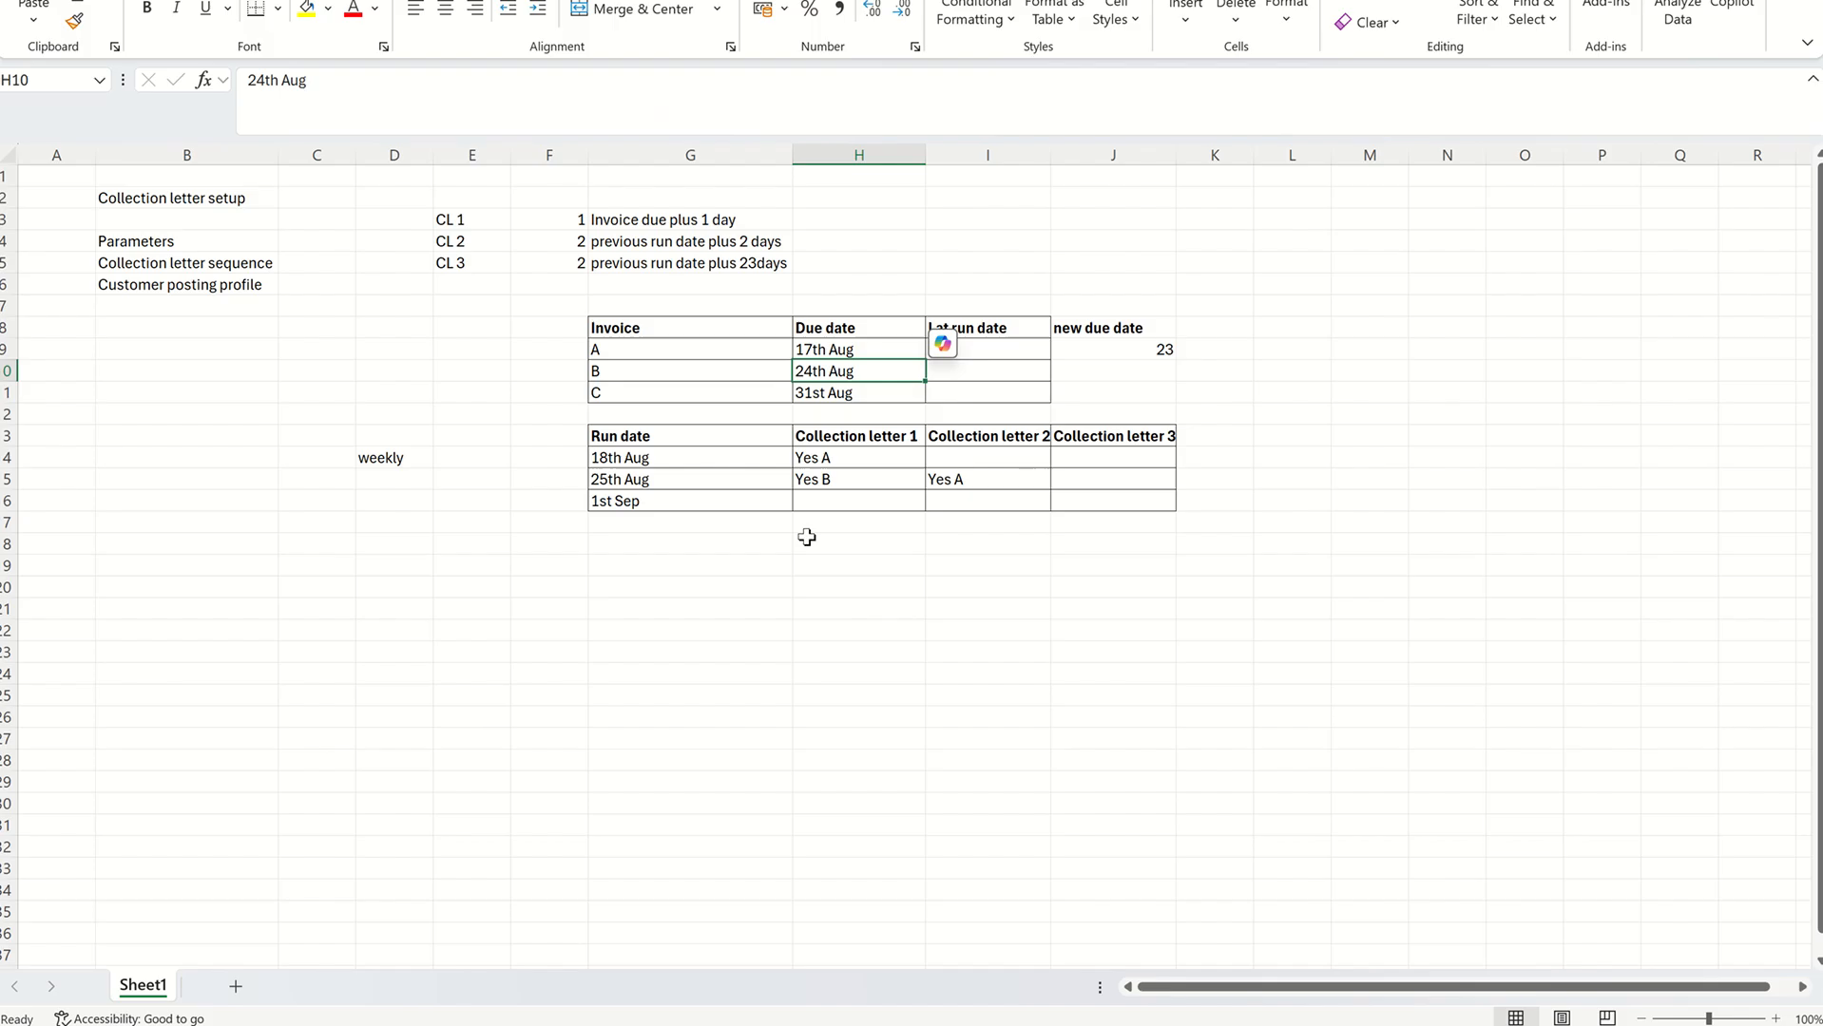
{"action": "left_click", "coordinate": [827, 350]}
{"action": "key", "text": "alt+Tab"}
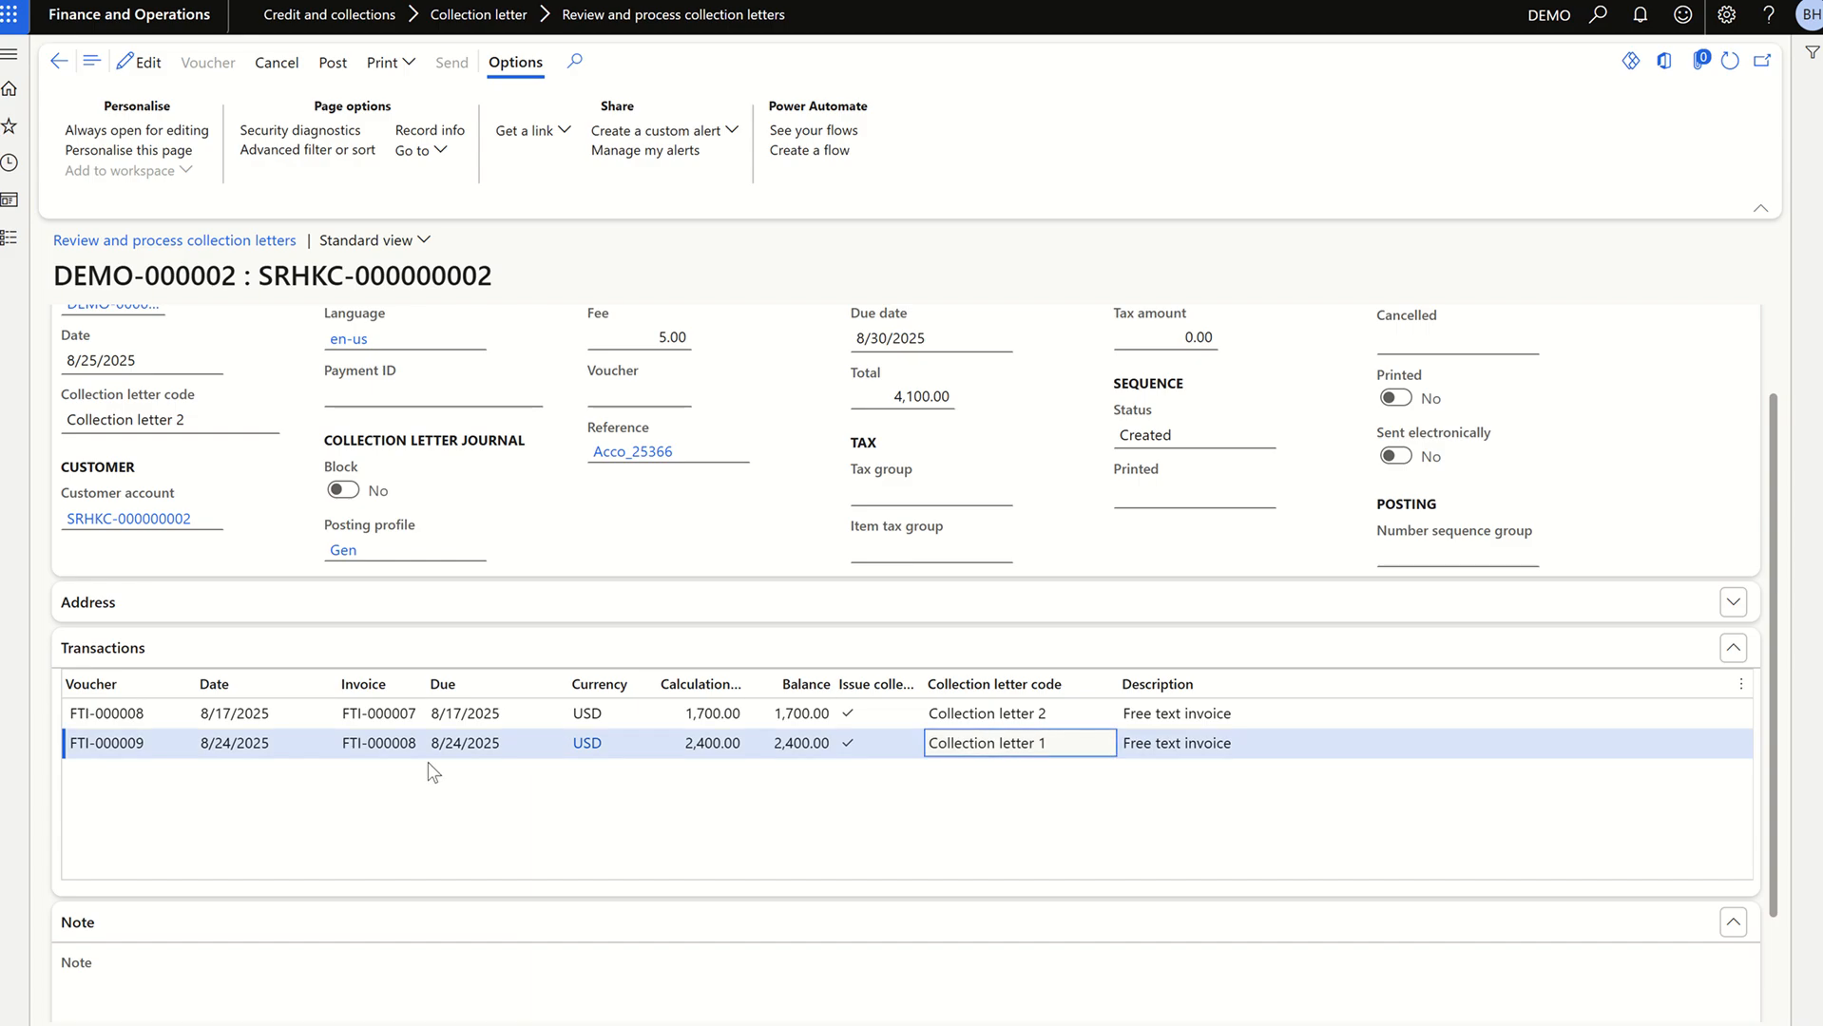
{"action": "left_click", "coordinate": [463, 722]}
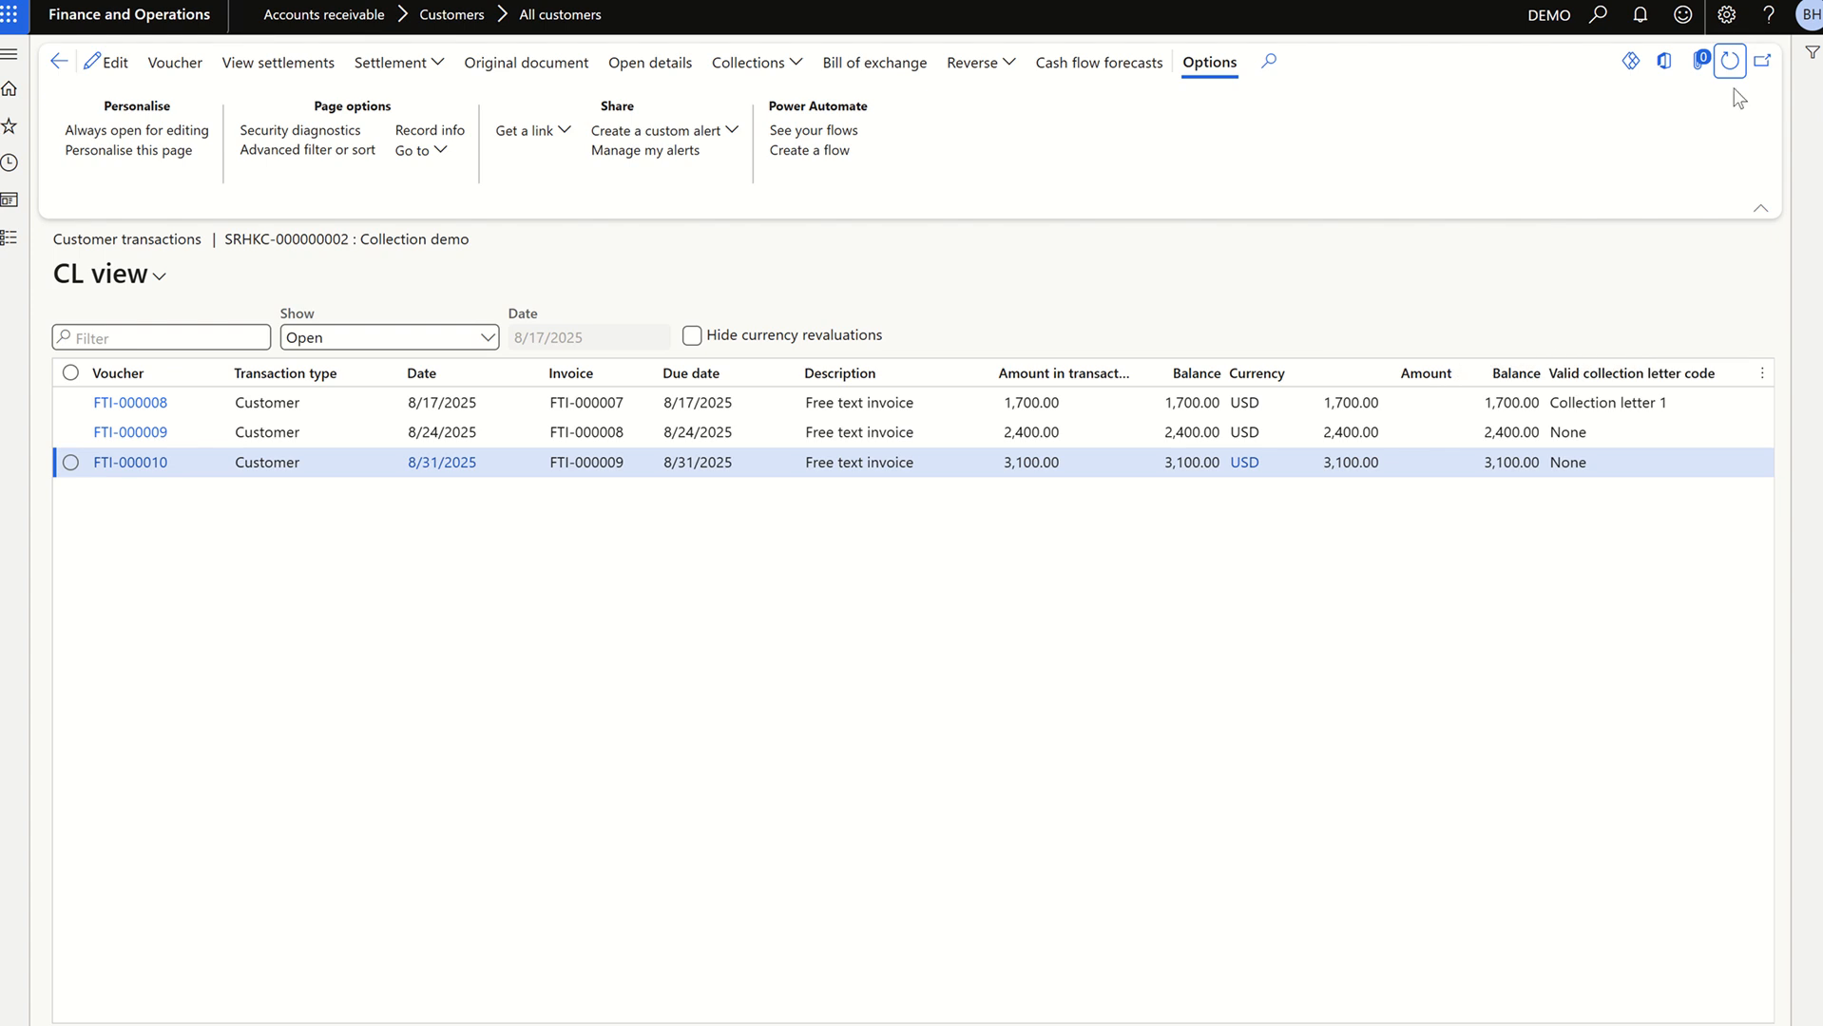
{"action": "left_click", "coordinate": [1731, 61]}
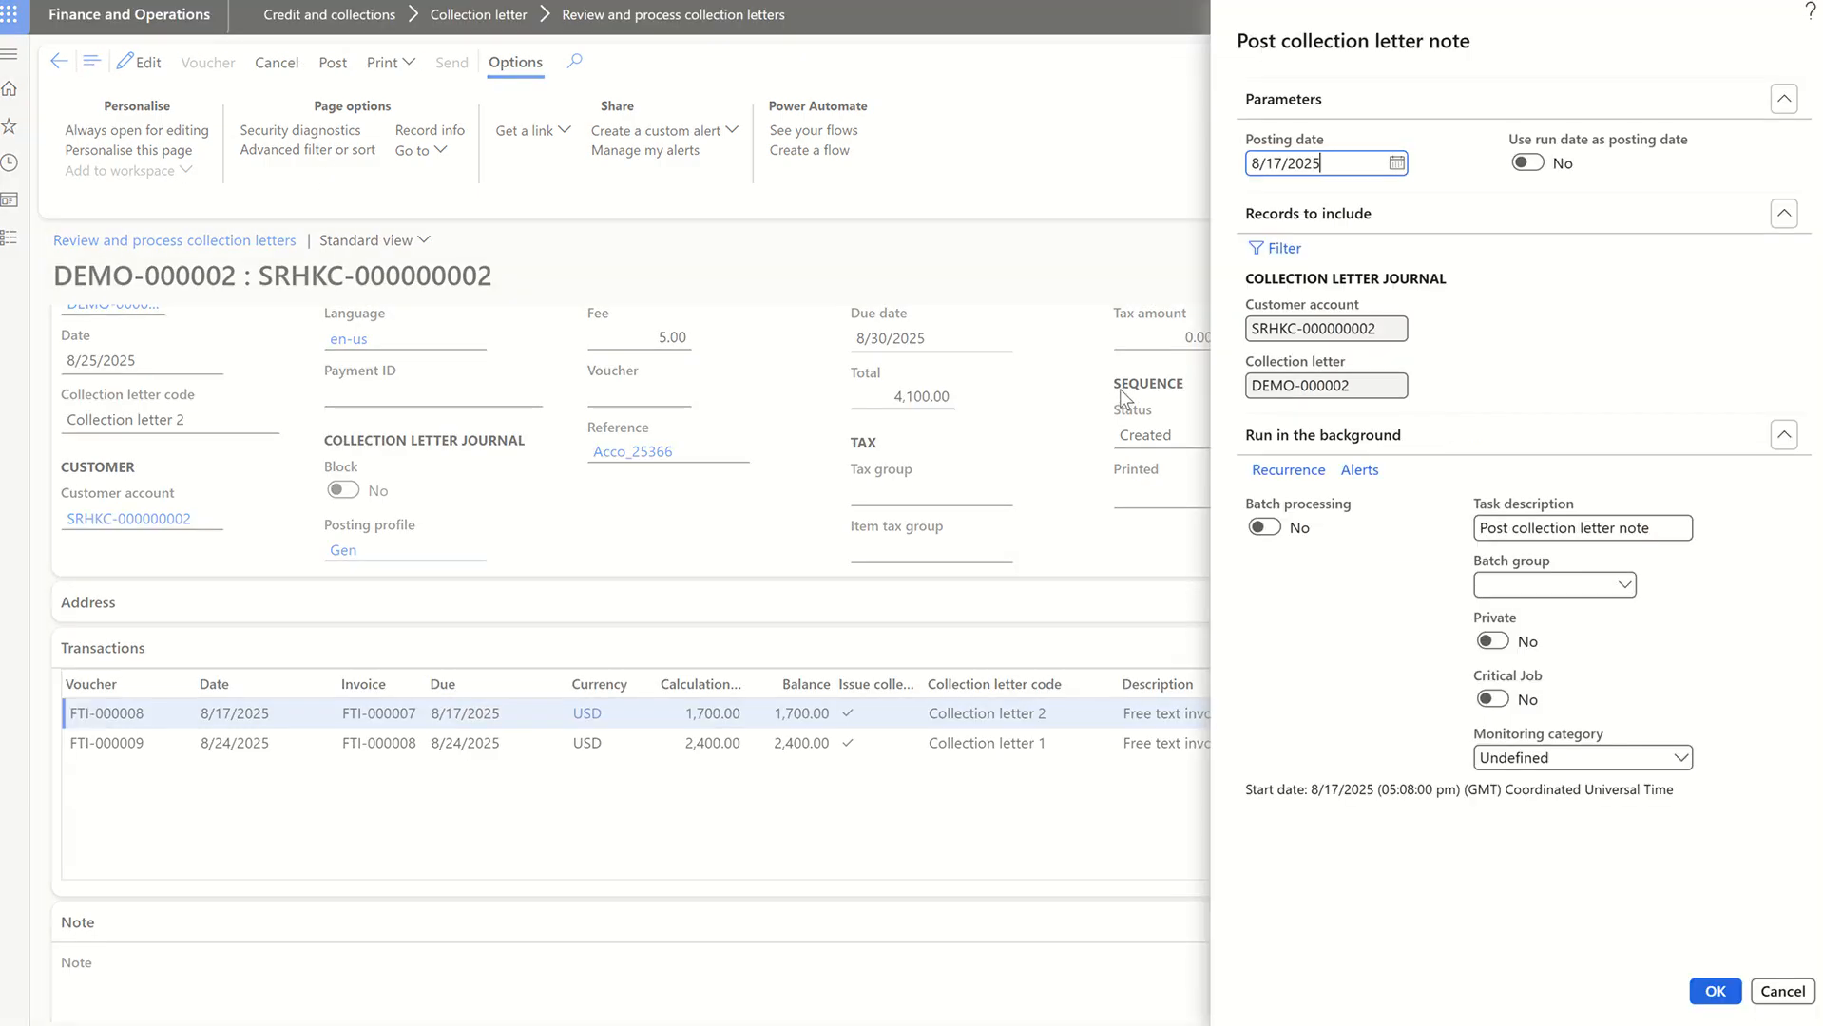
- Post DEMO-000002 using the run date as posting date and check the new DEMO-50000000 fee
{"action": "left_click", "coordinate": [1528, 162]}
{"action": "left_click", "coordinate": [1715, 992]}
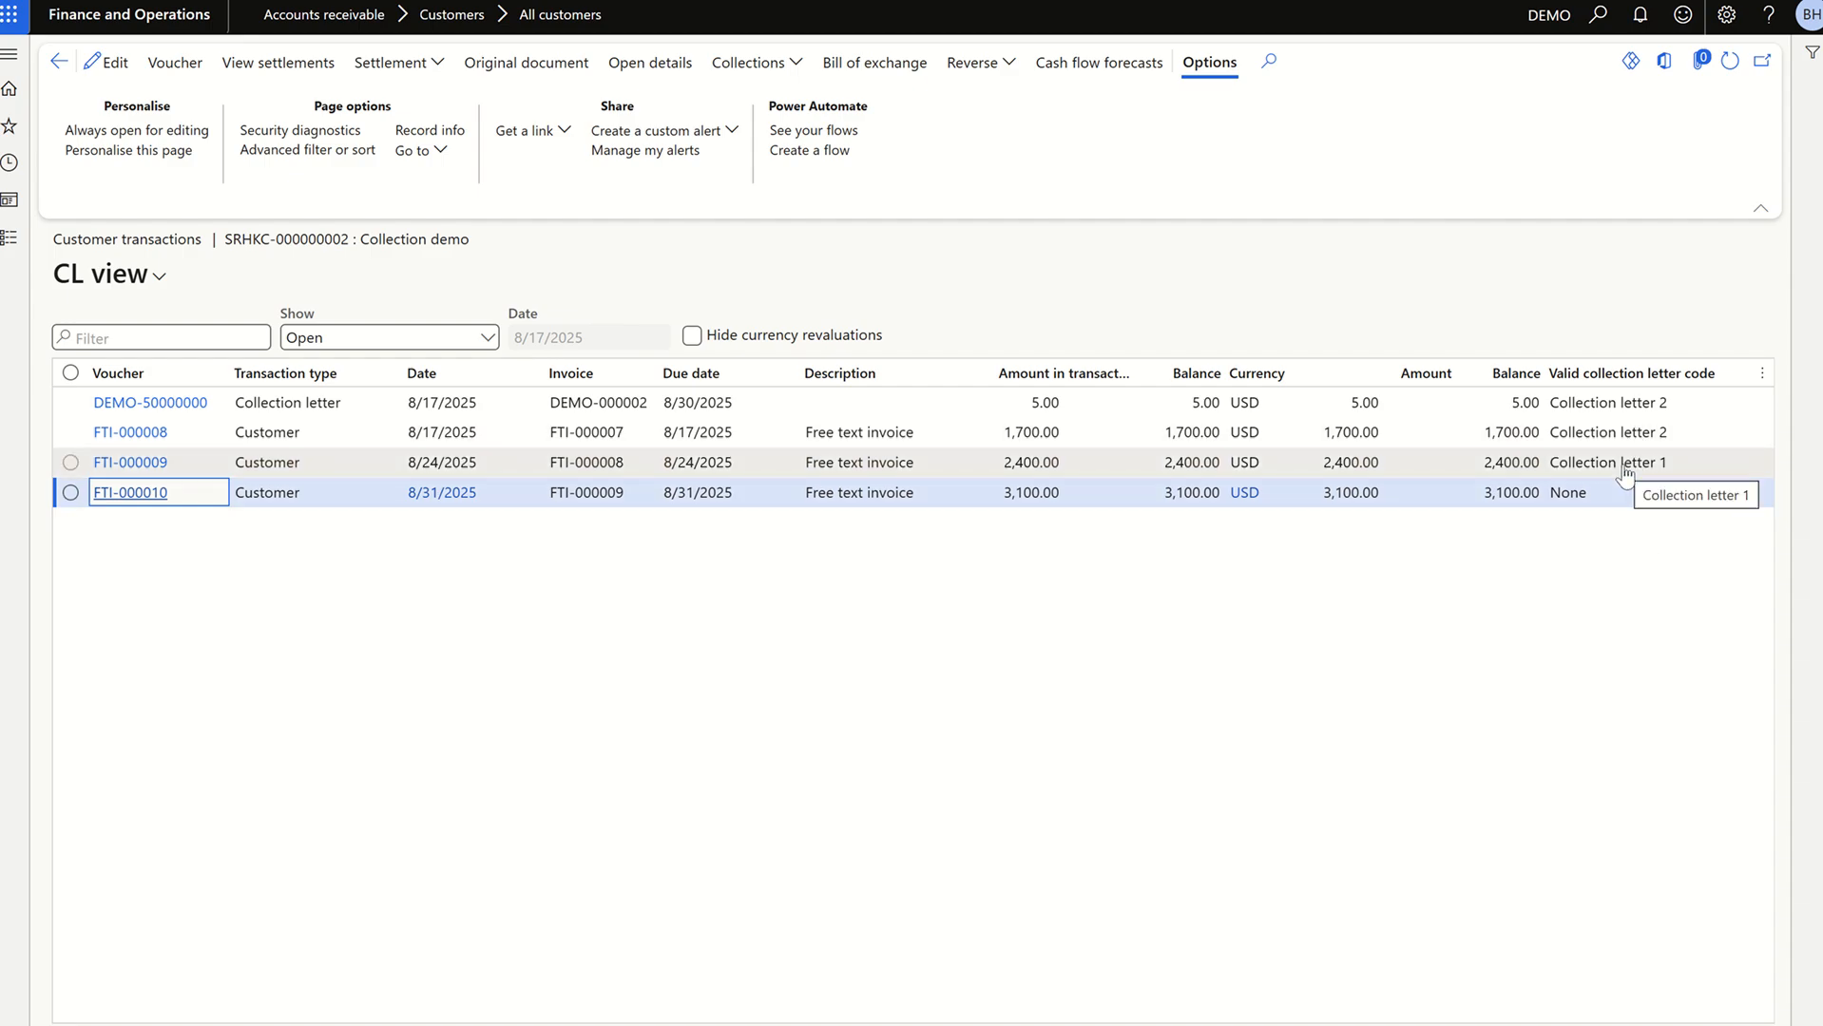
{"action": "left_click", "coordinate": [1578, 404]}
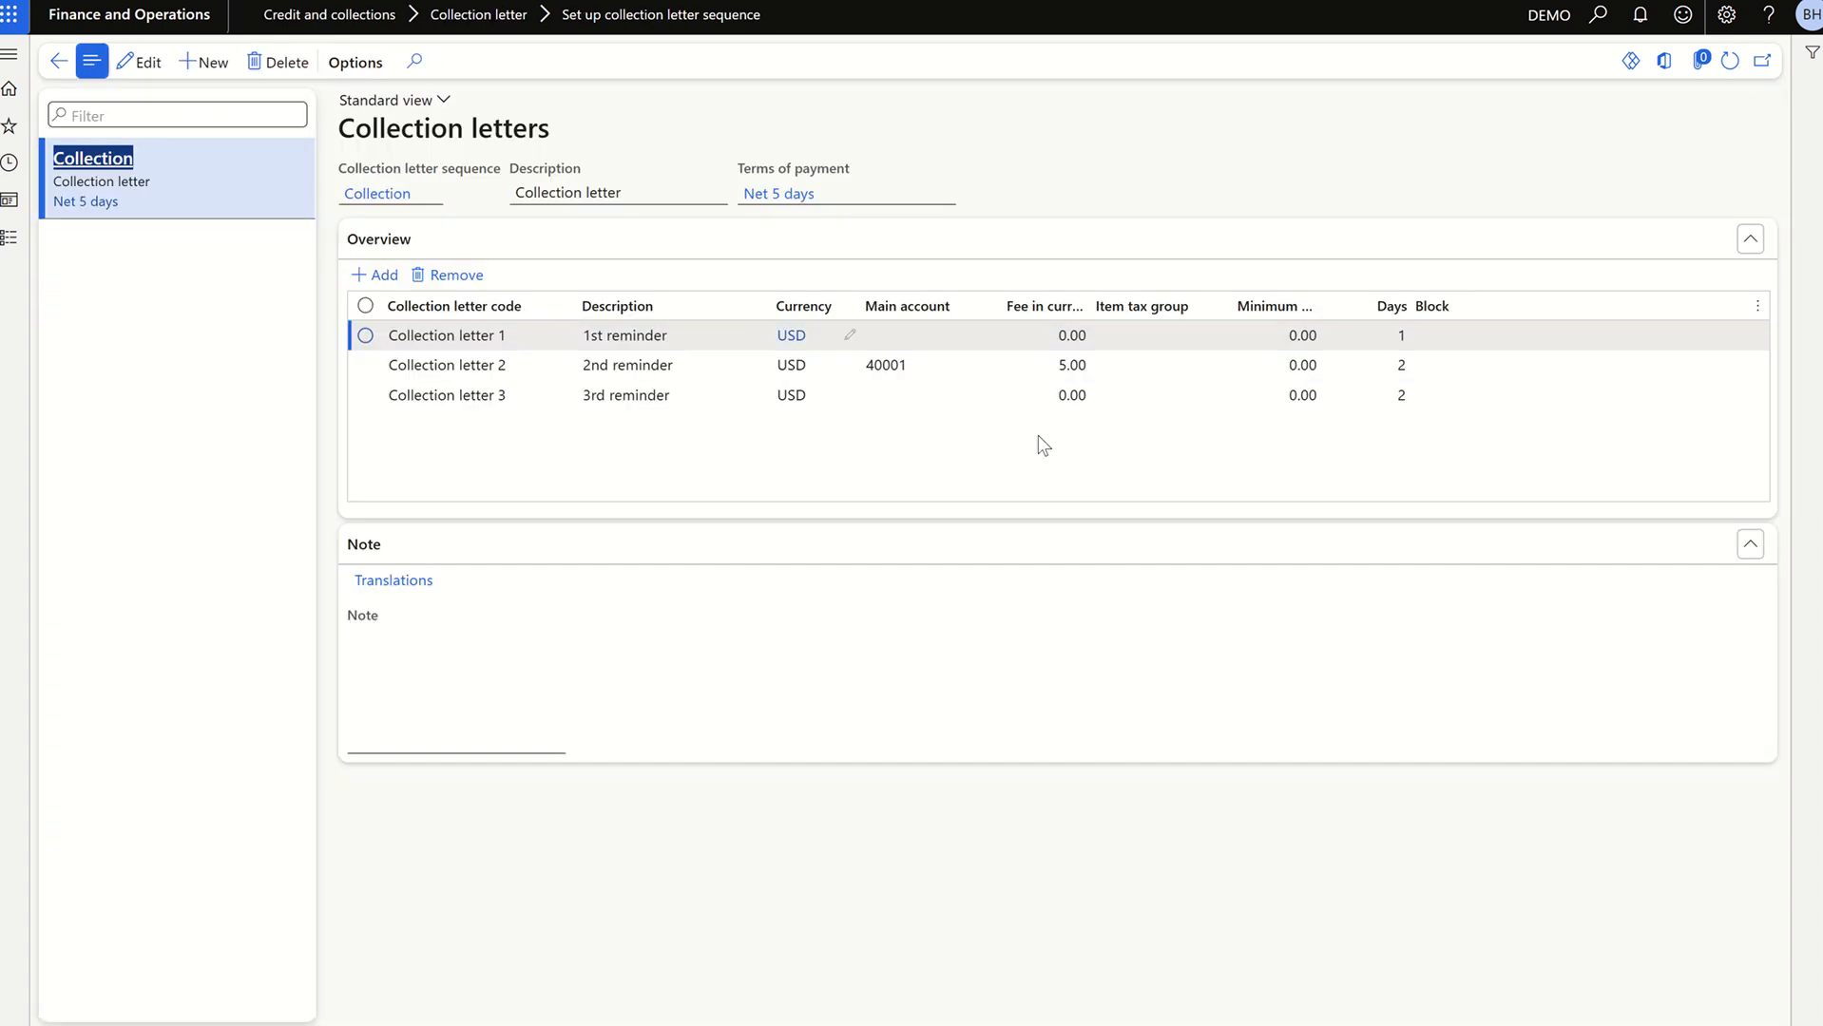
- Check Collection letter 2's fee account 40001 and view the fee's ledger voucher
{"action": "left_click", "coordinate": [905, 373]}
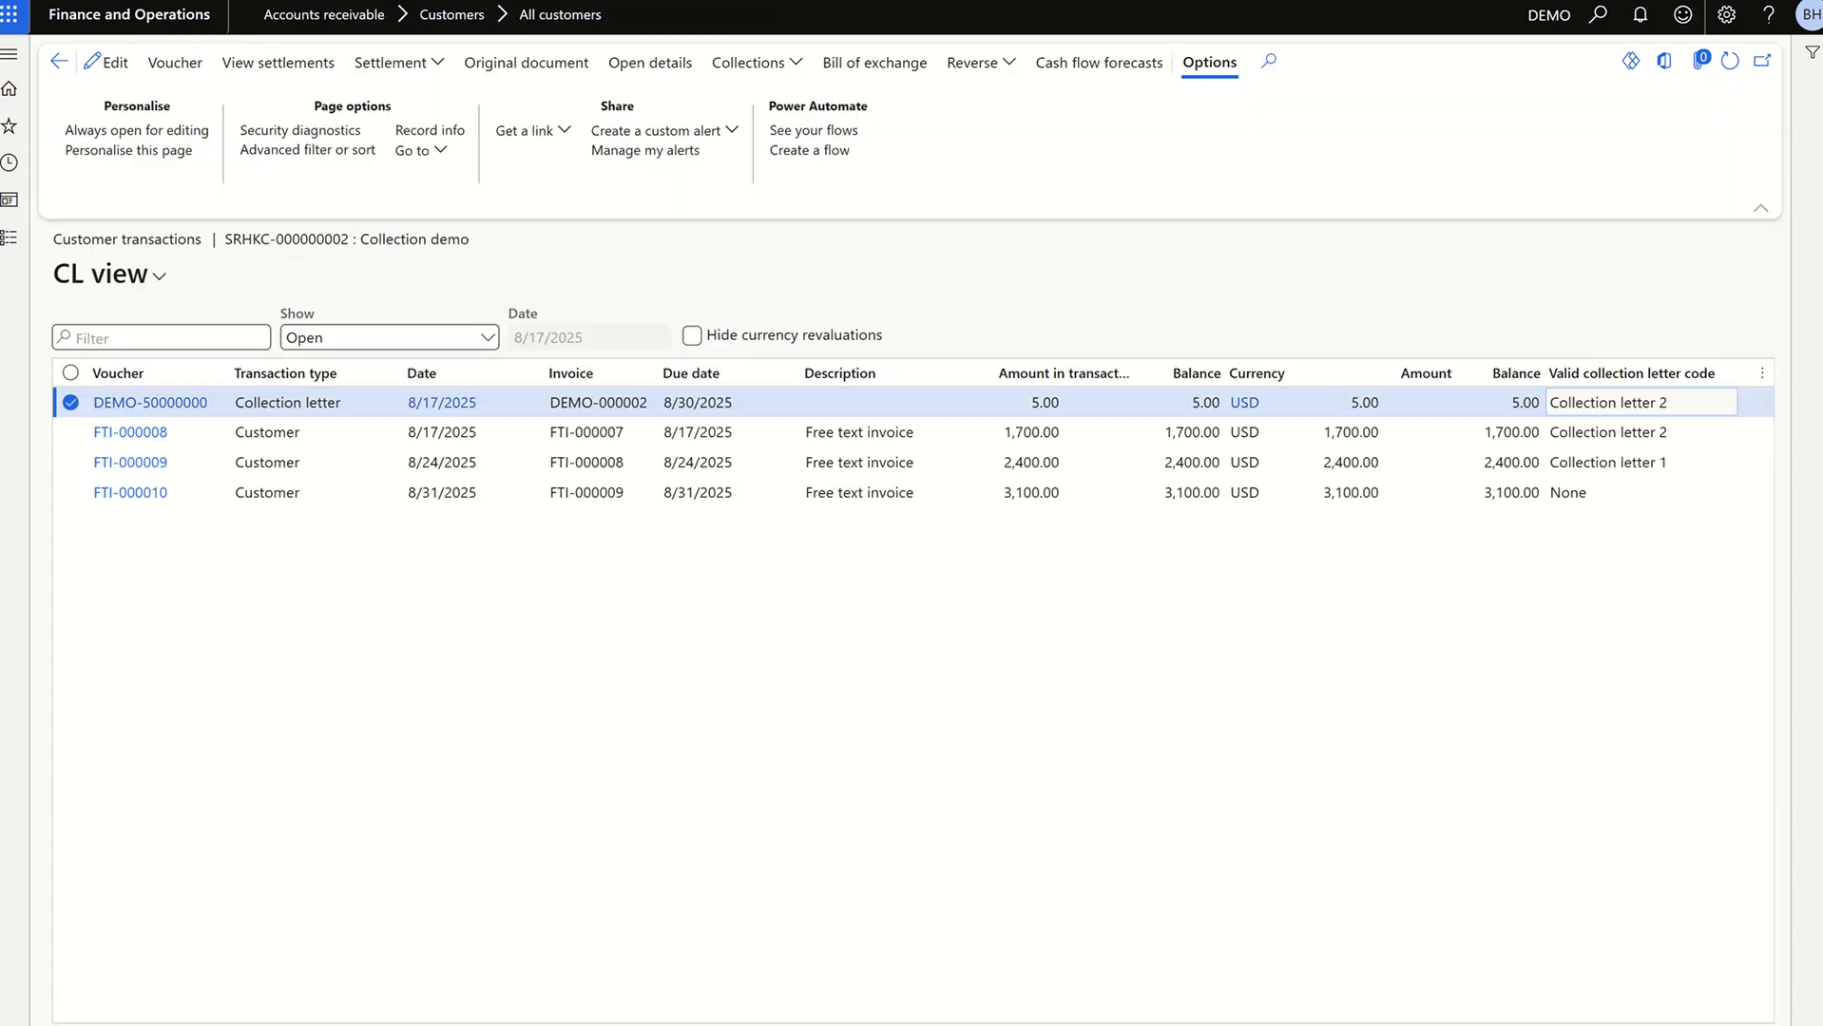
{"action": "left_click", "coordinate": [171, 63]}
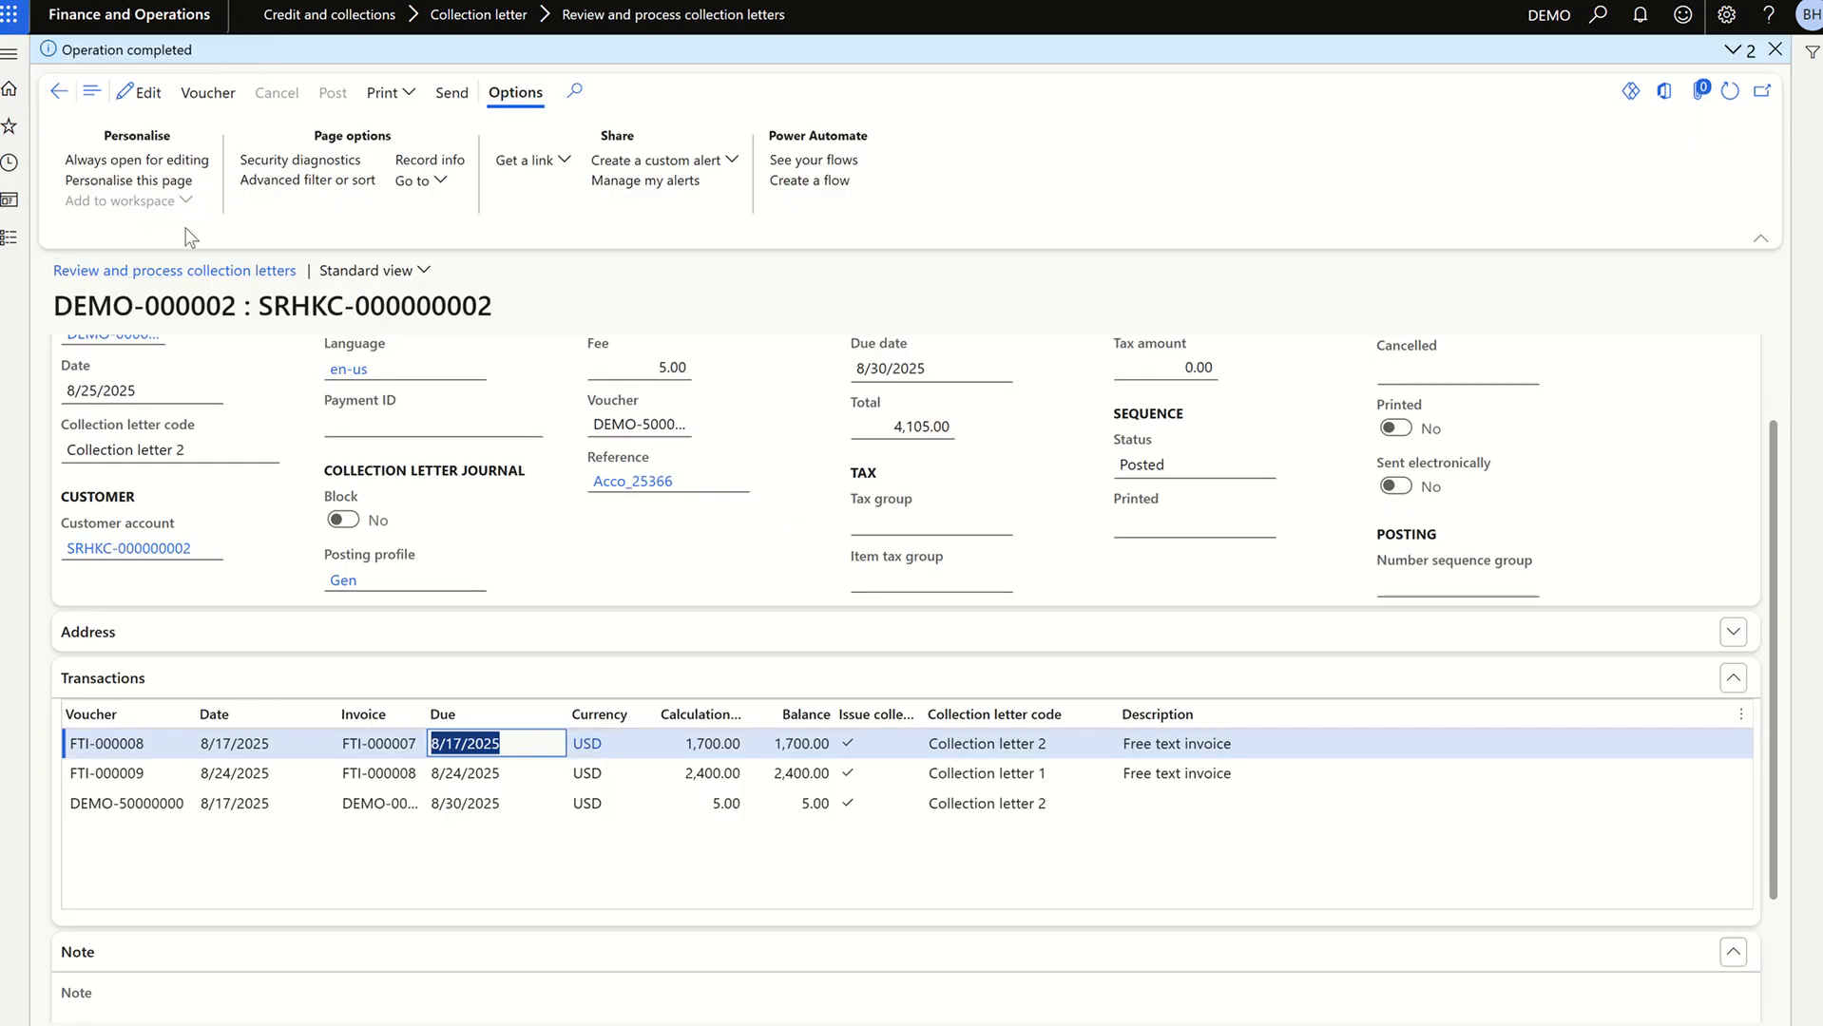
- Review the 1st Sep run date and the CL 3 parameter row in the Excel plan
{"action": "key", "text": "alt+Tab"}
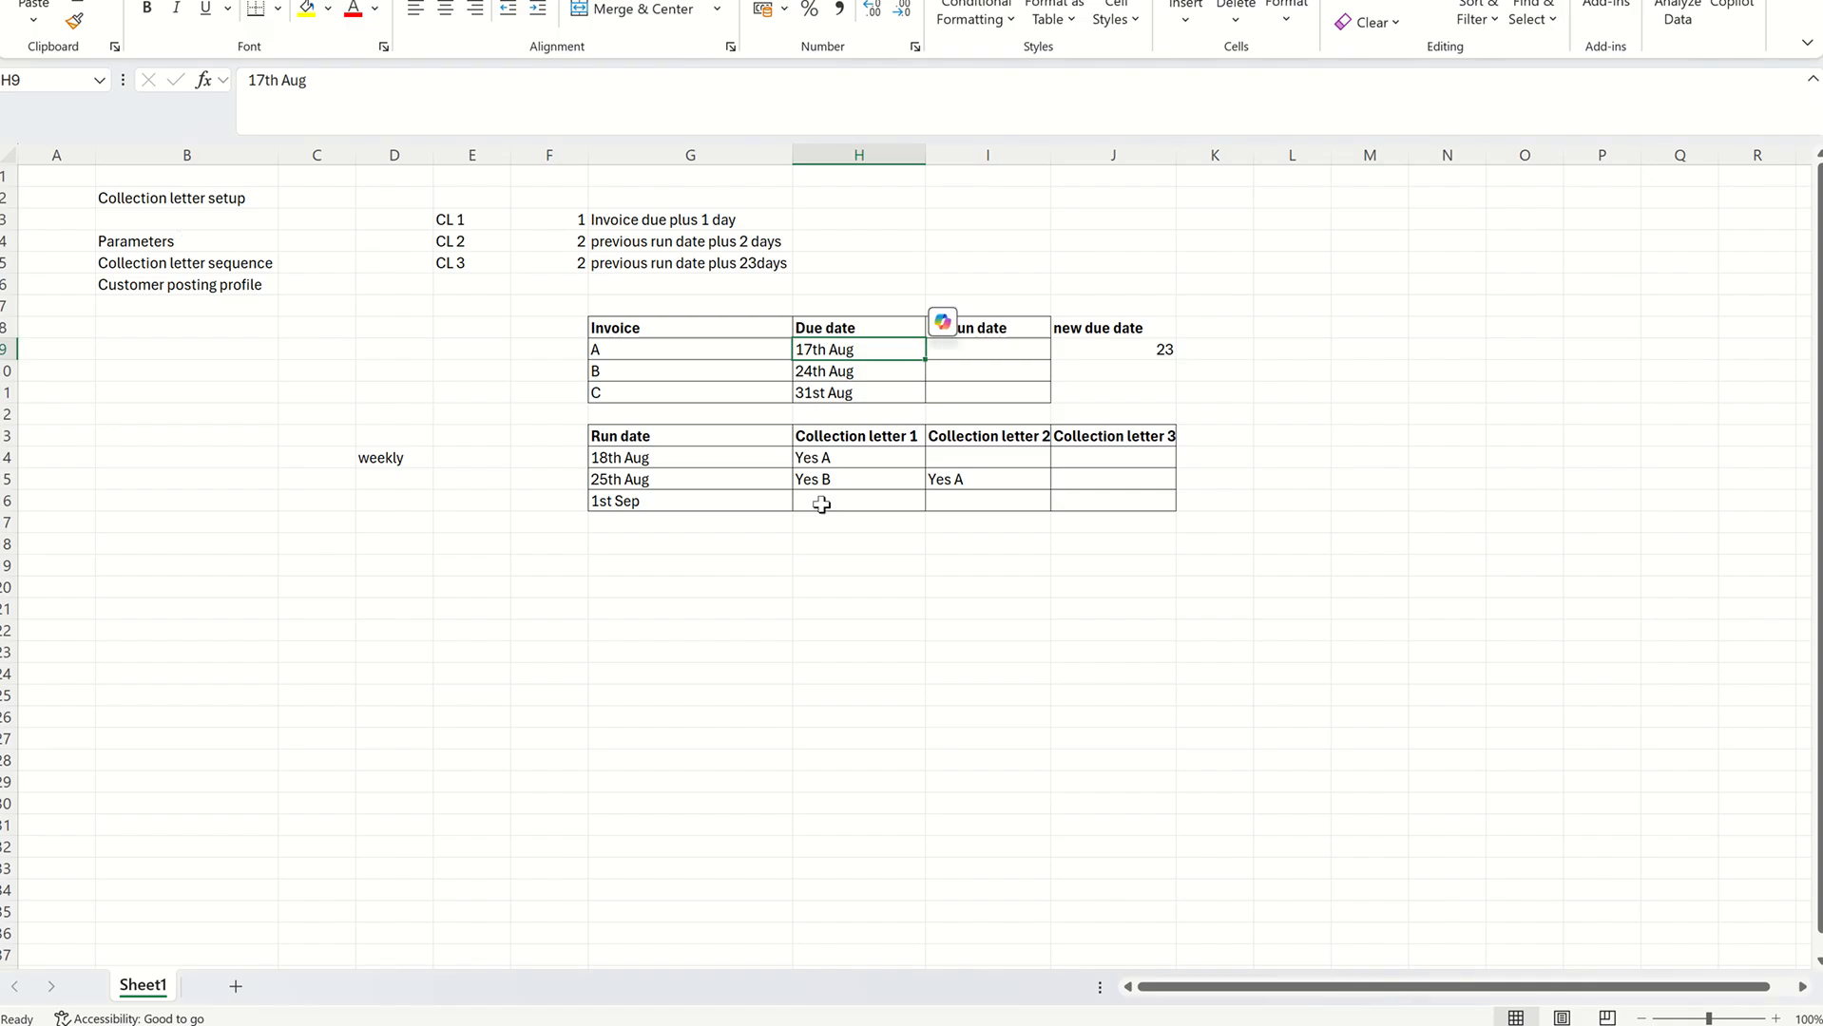
{"action": "left_click", "coordinate": [757, 569]}
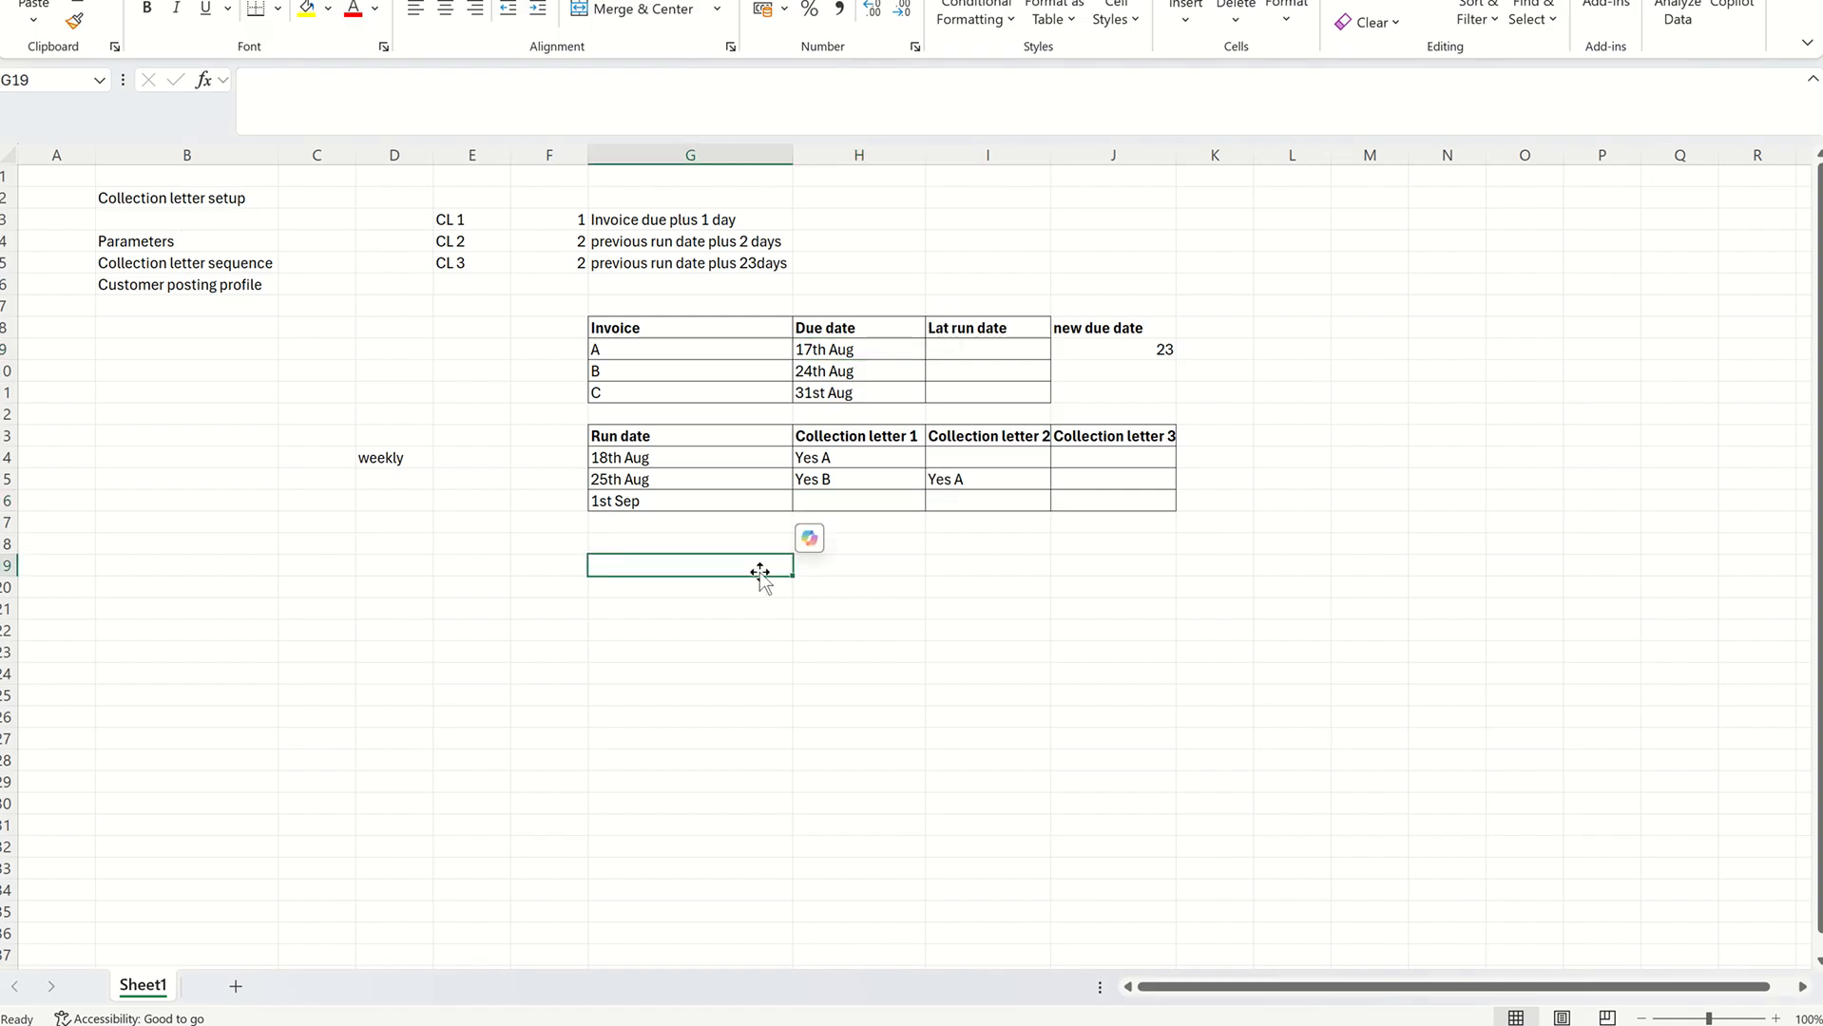
{"action": "left_click", "coordinate": [646, 502]}
{"action": "left_click", "coordinate": [647, 586]}
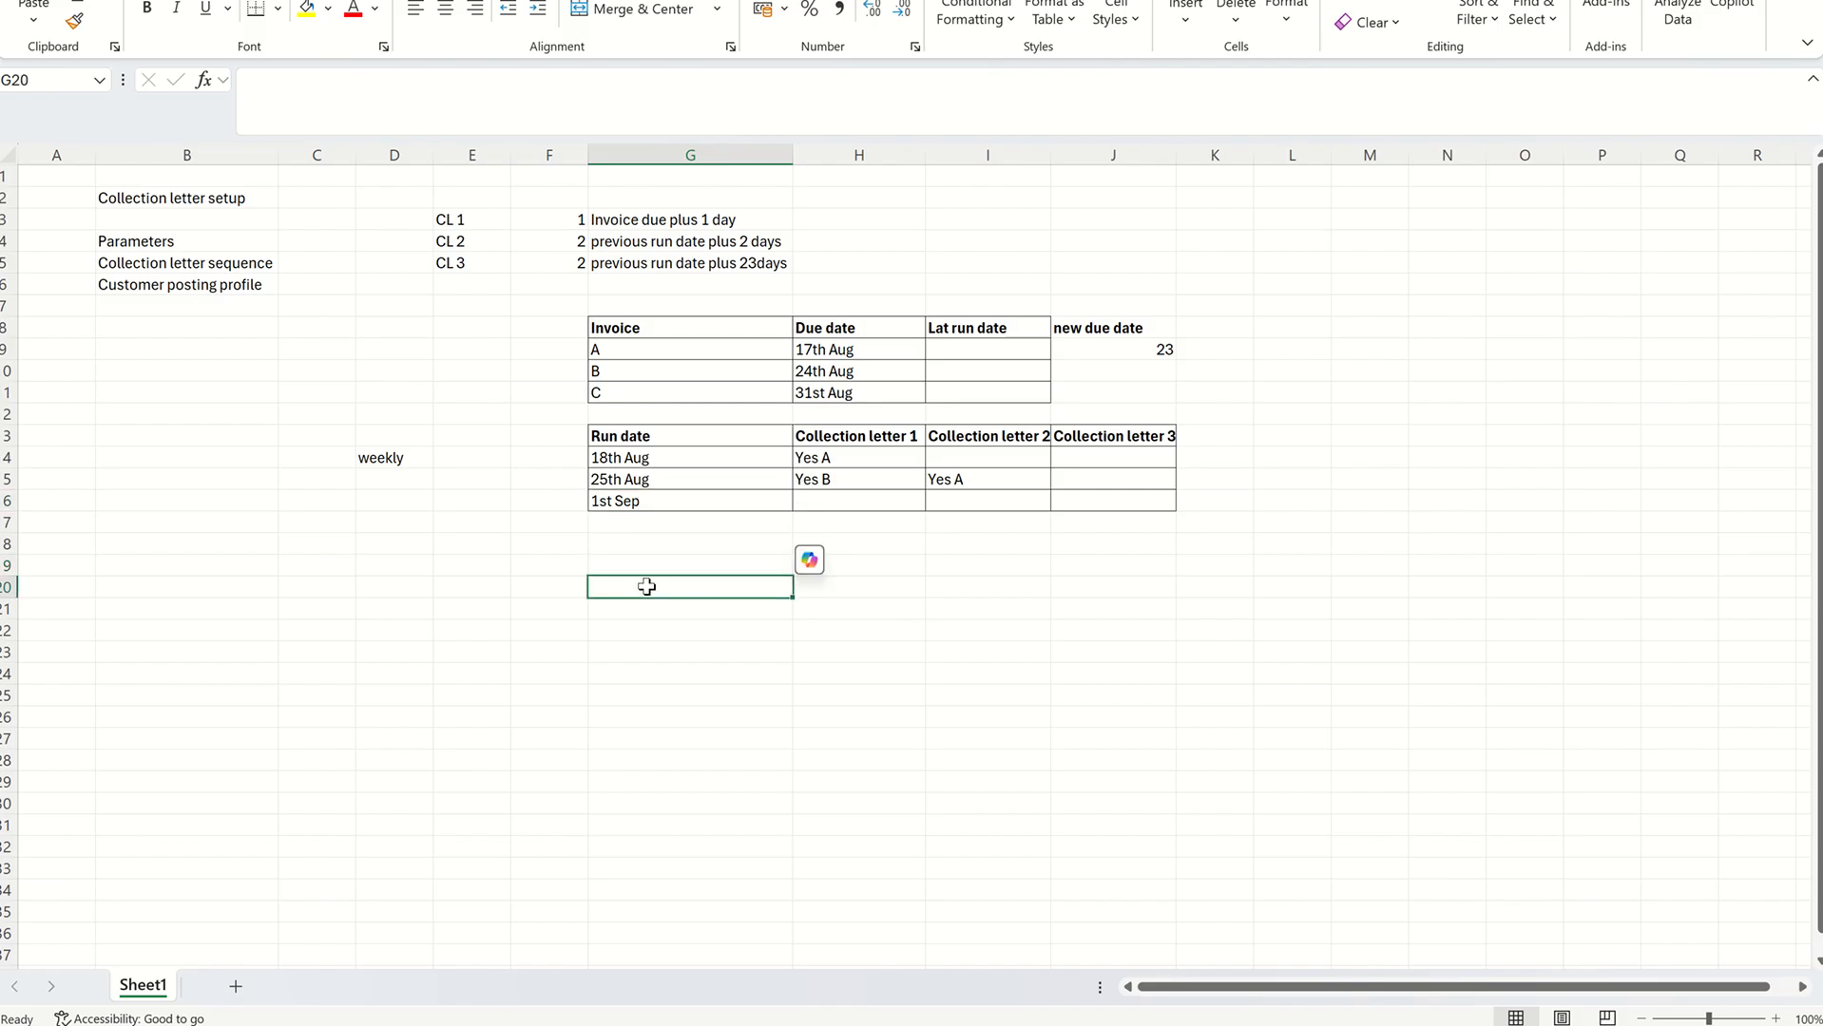
{"action": "left_click_drag", "start_coordinate": [475, 263], "coordinate": [637, 263]}
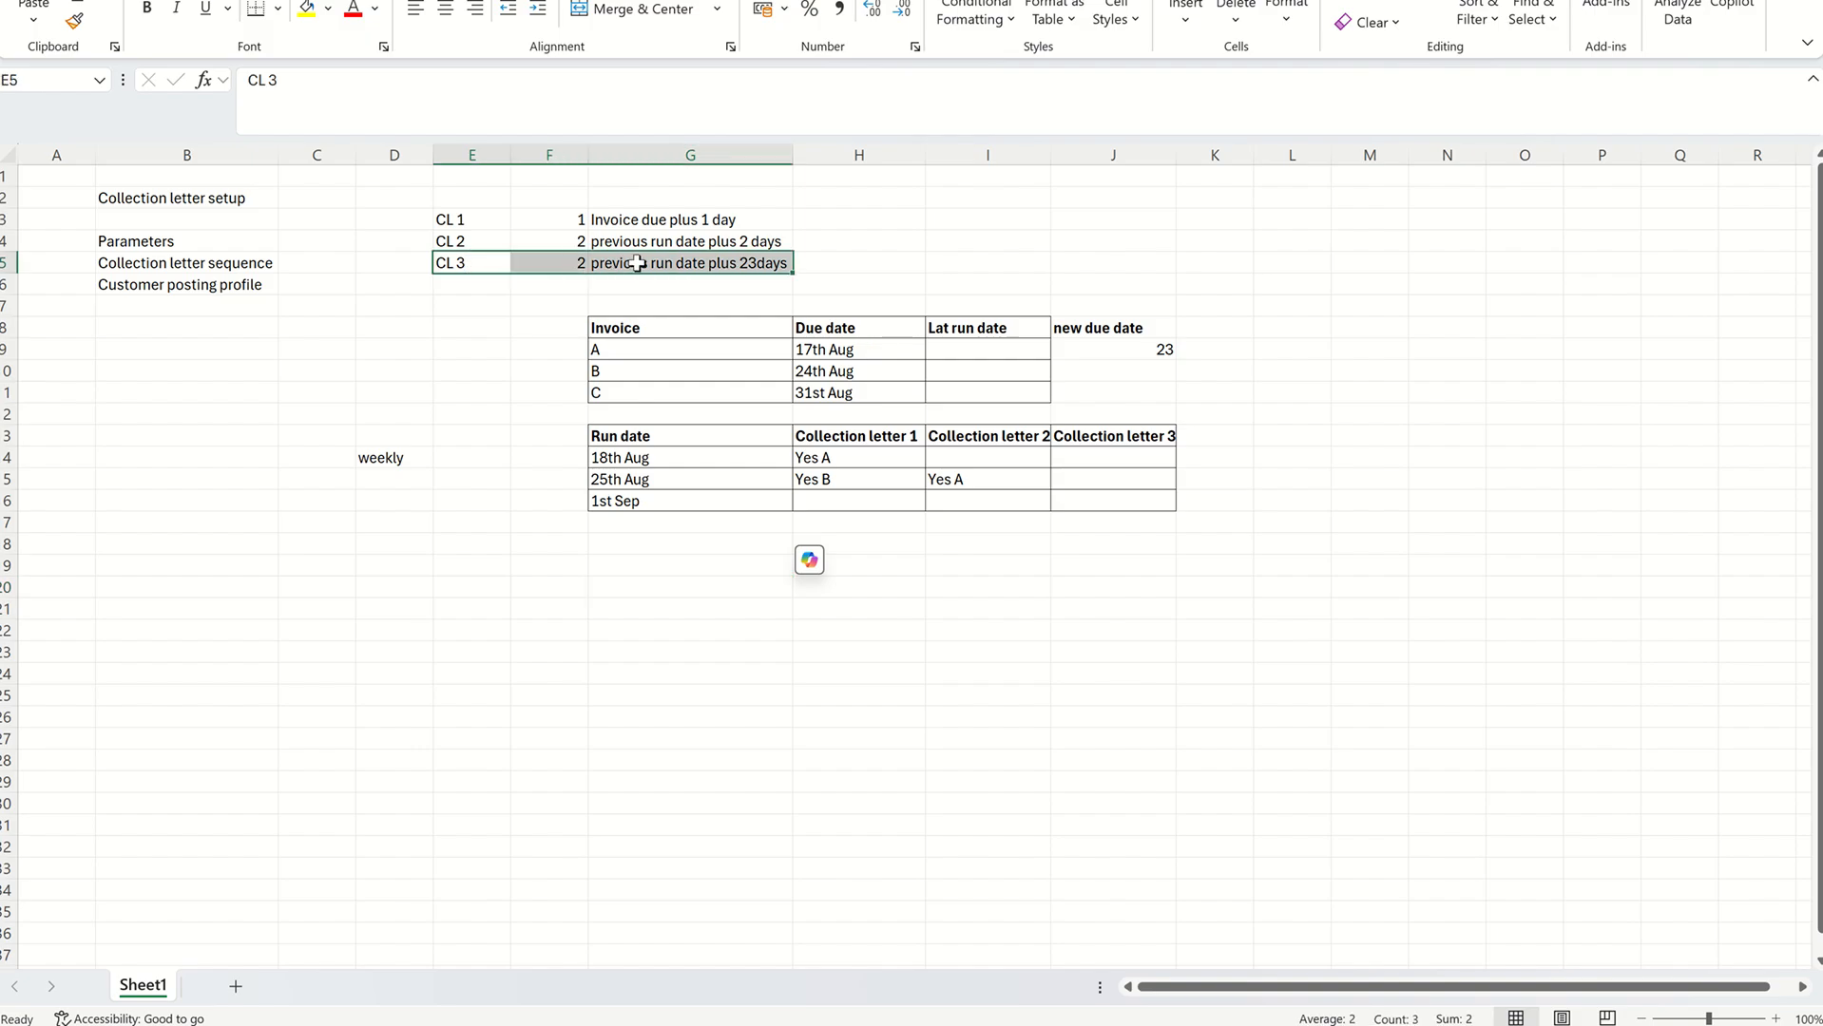
{"action": "left_click", "coordinate": [666, 653]}
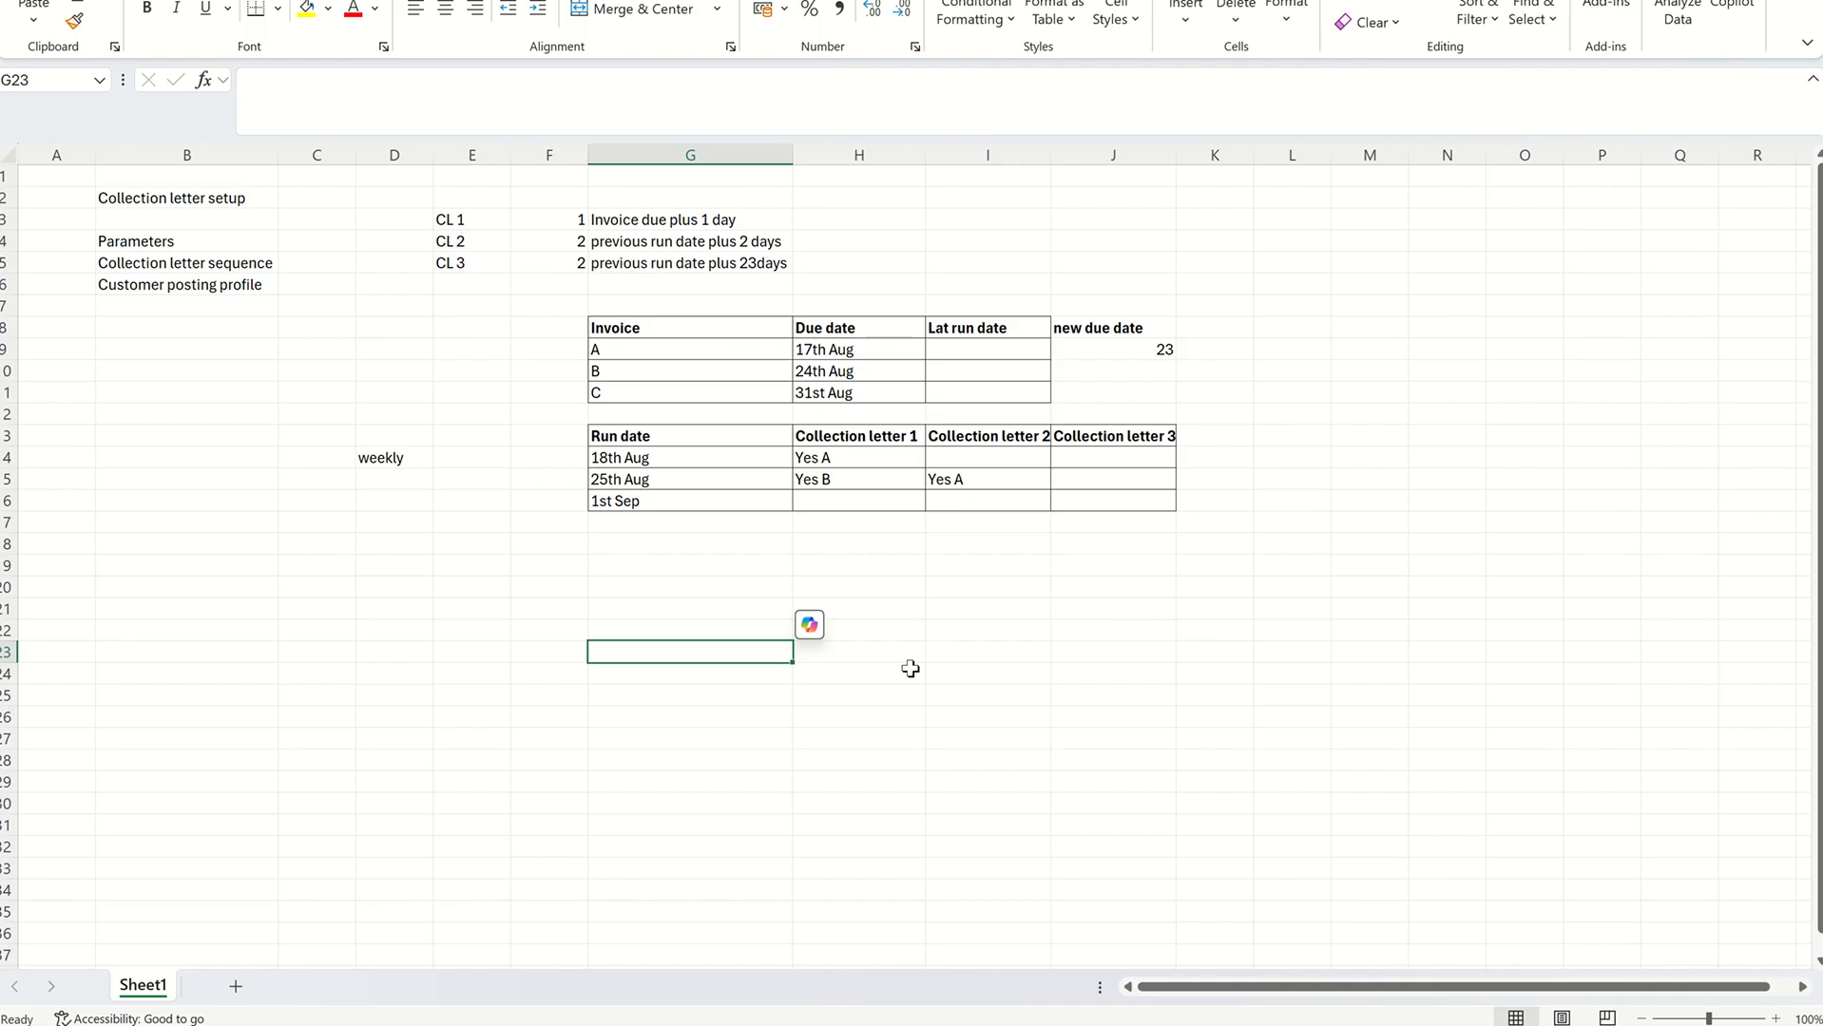
{"action": "left_click", "coordinate": [1145, 608]}
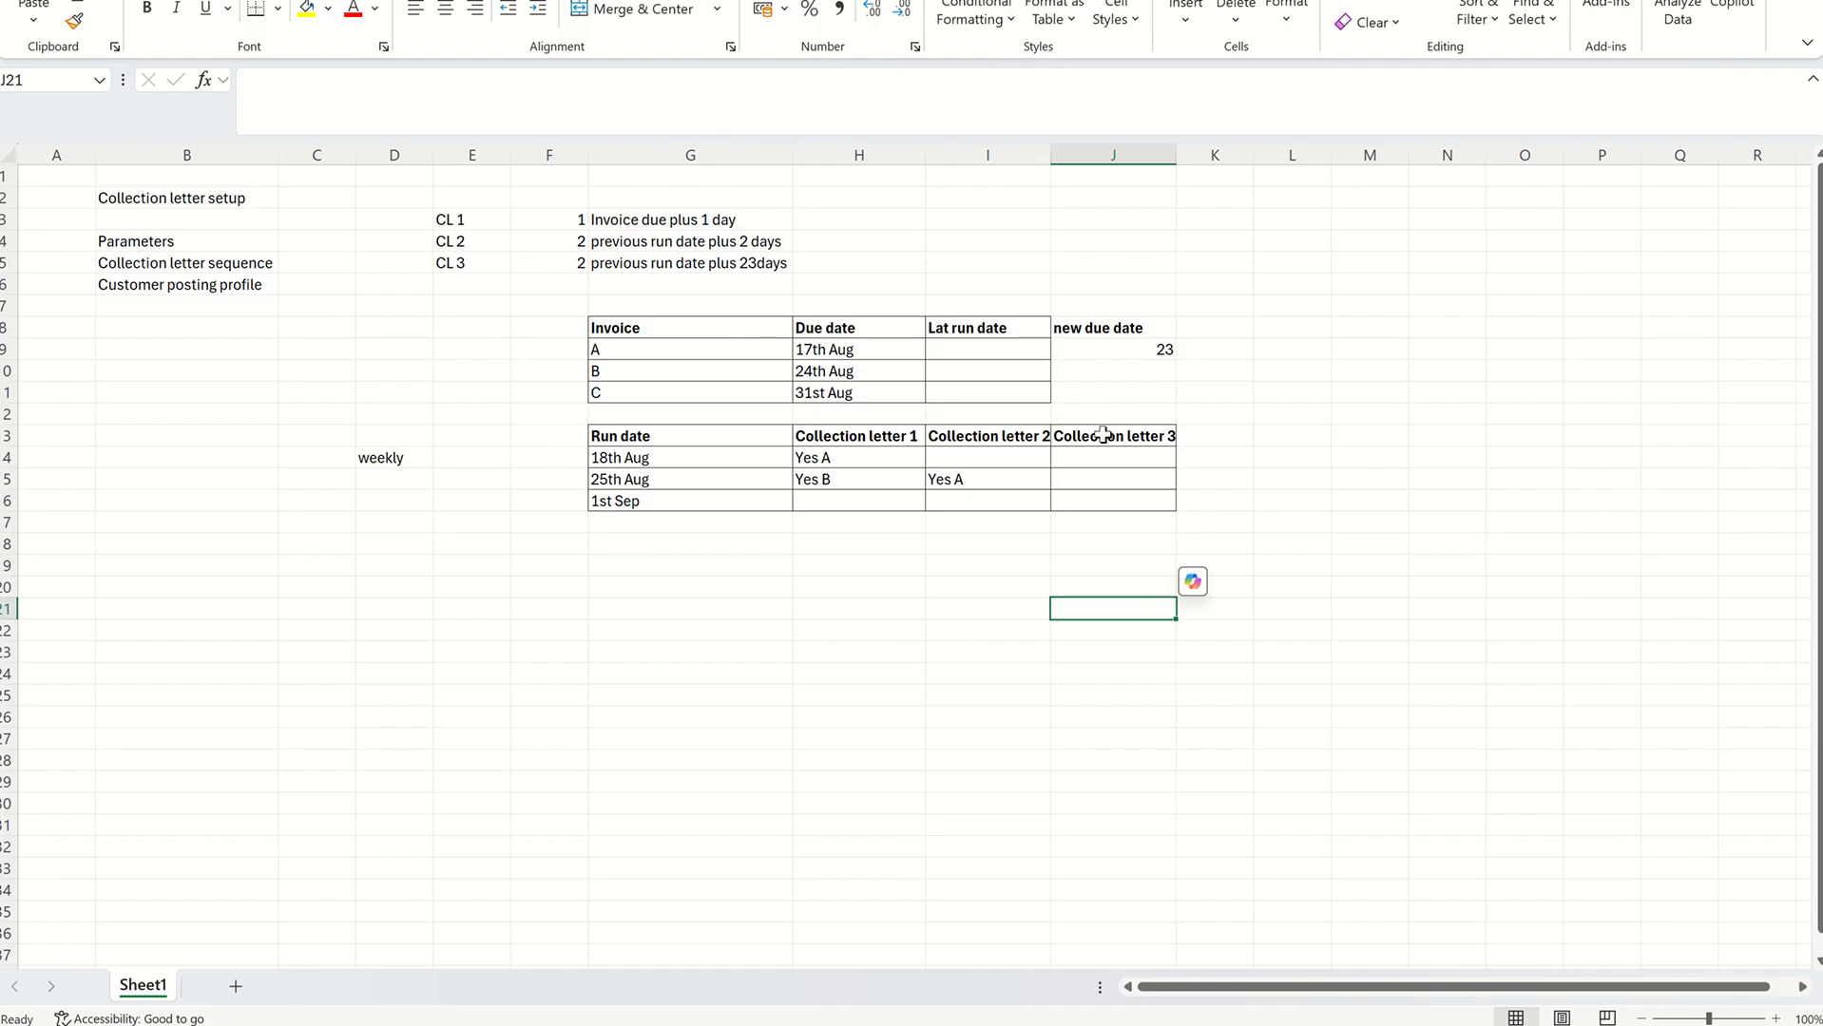
{"action": "left_click", "coordinate": [765, 354]}
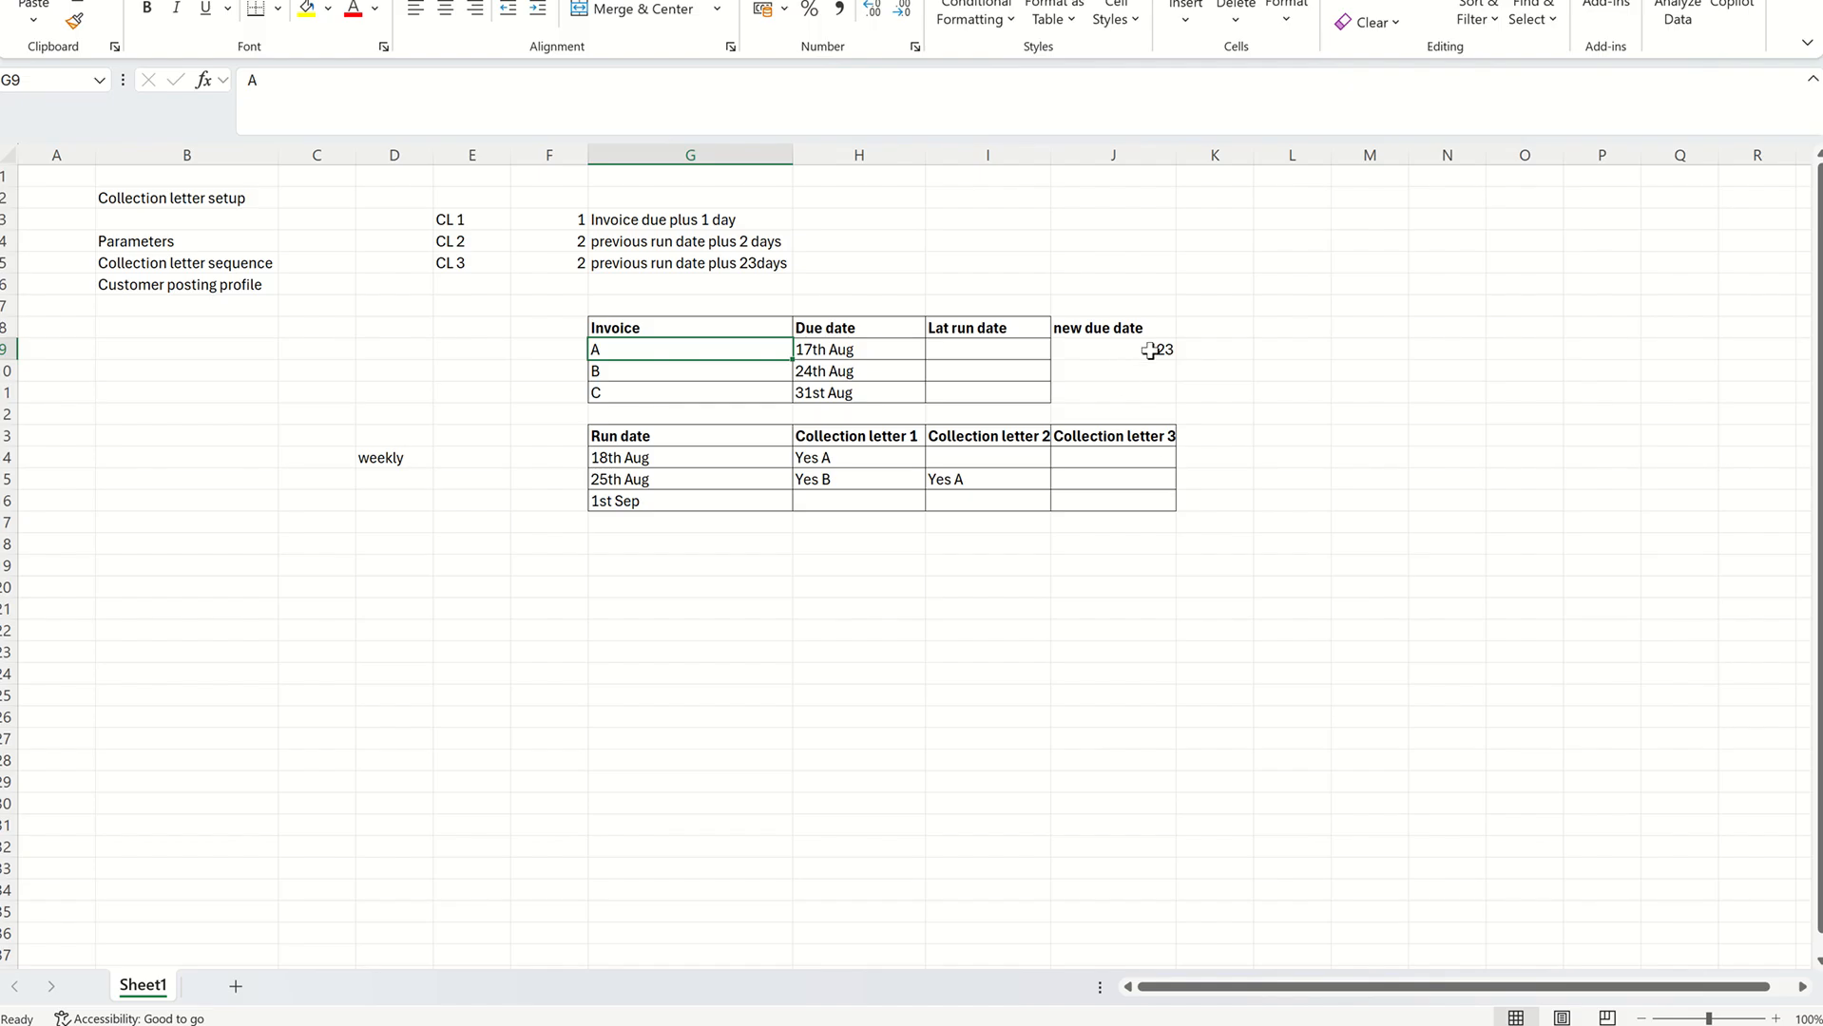
- Jot scratch figures 25, 5 and 30 in M9:N10 beside invoice A's row
{"action": "left_click", "coordinate": [1359, 354]}
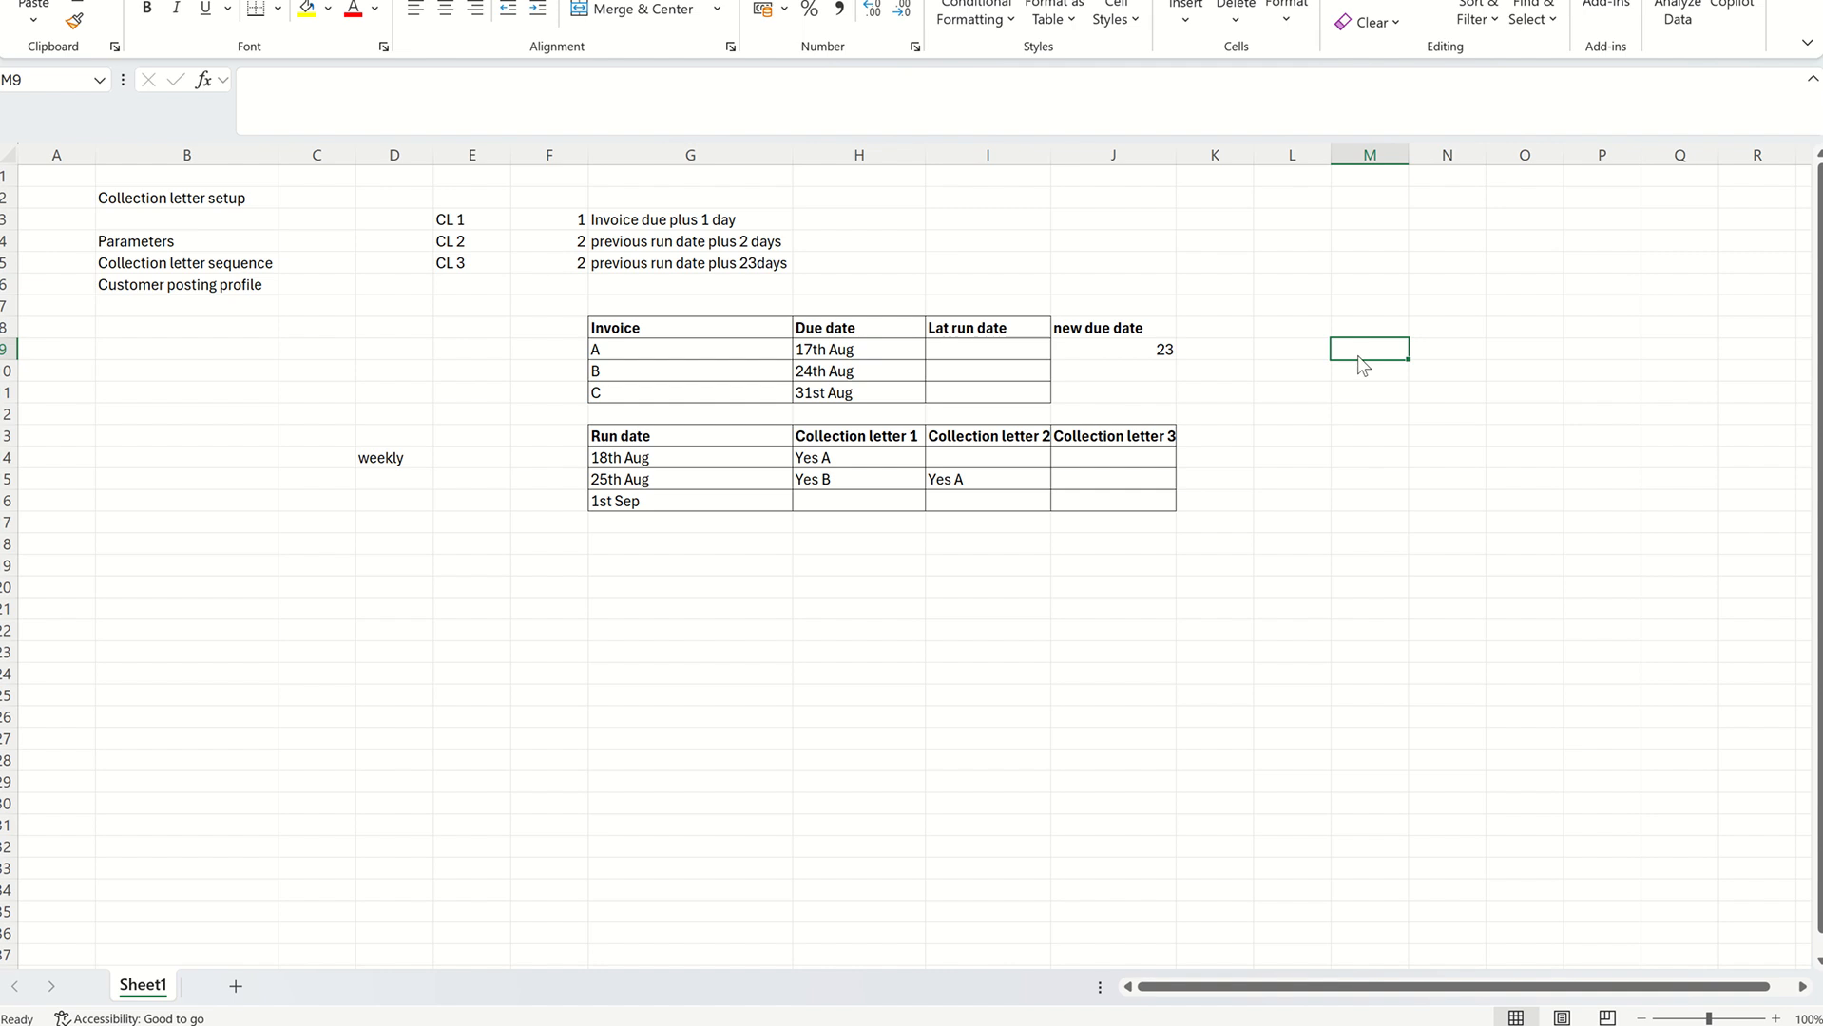
{"action": "type", "text": "25"}
{"action": "key", "text": "Return"}
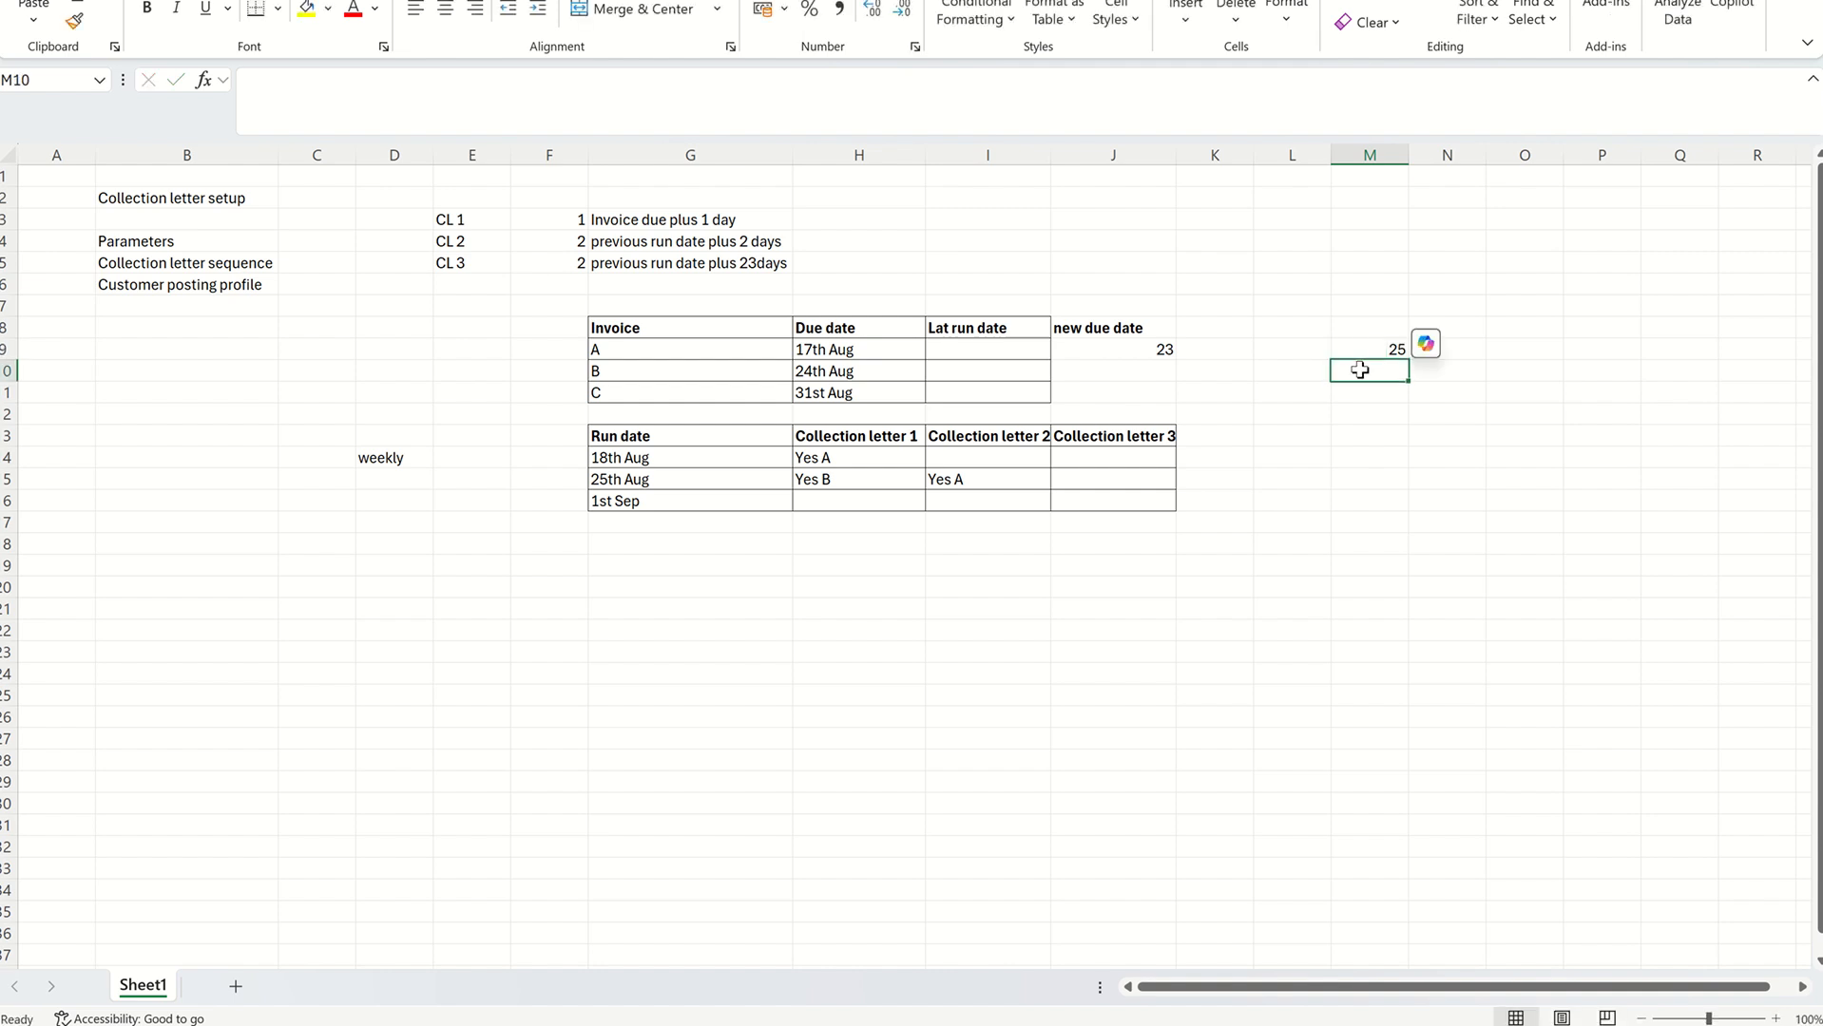
{"action": "type", "text": "5"}
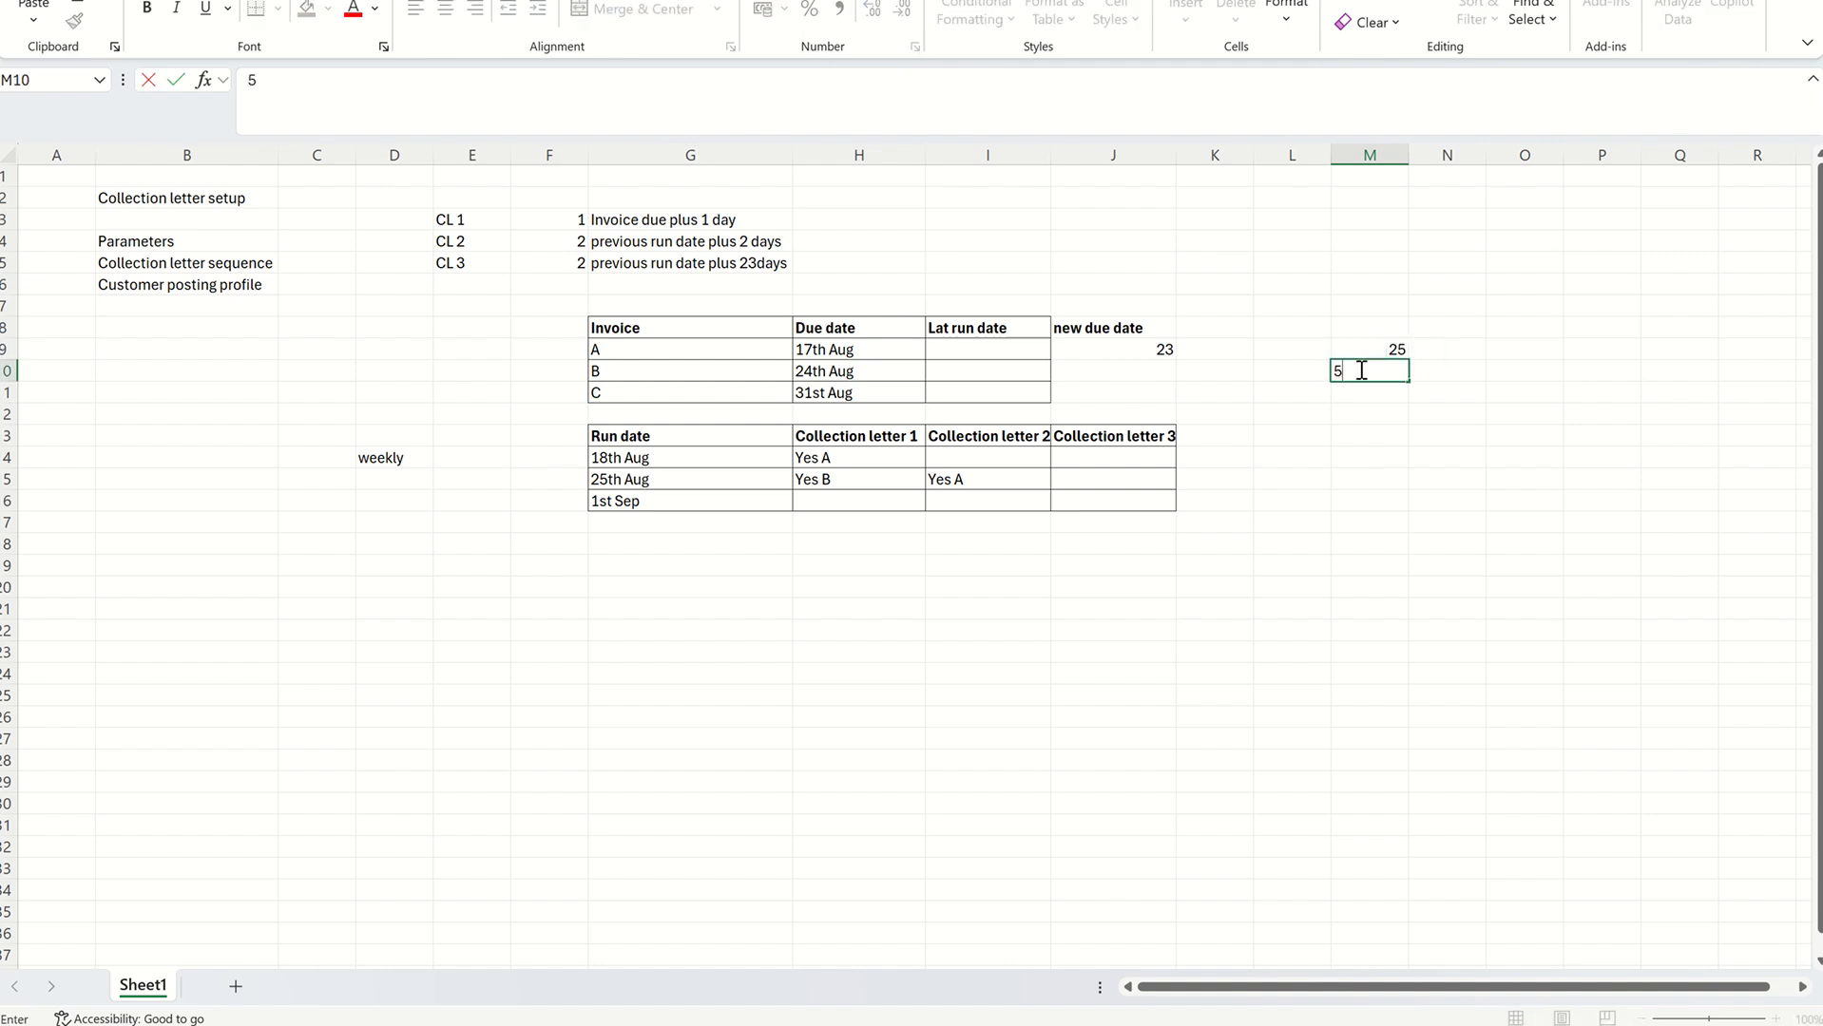
{"action": "left_click", "coordinate": [1445, 372]}
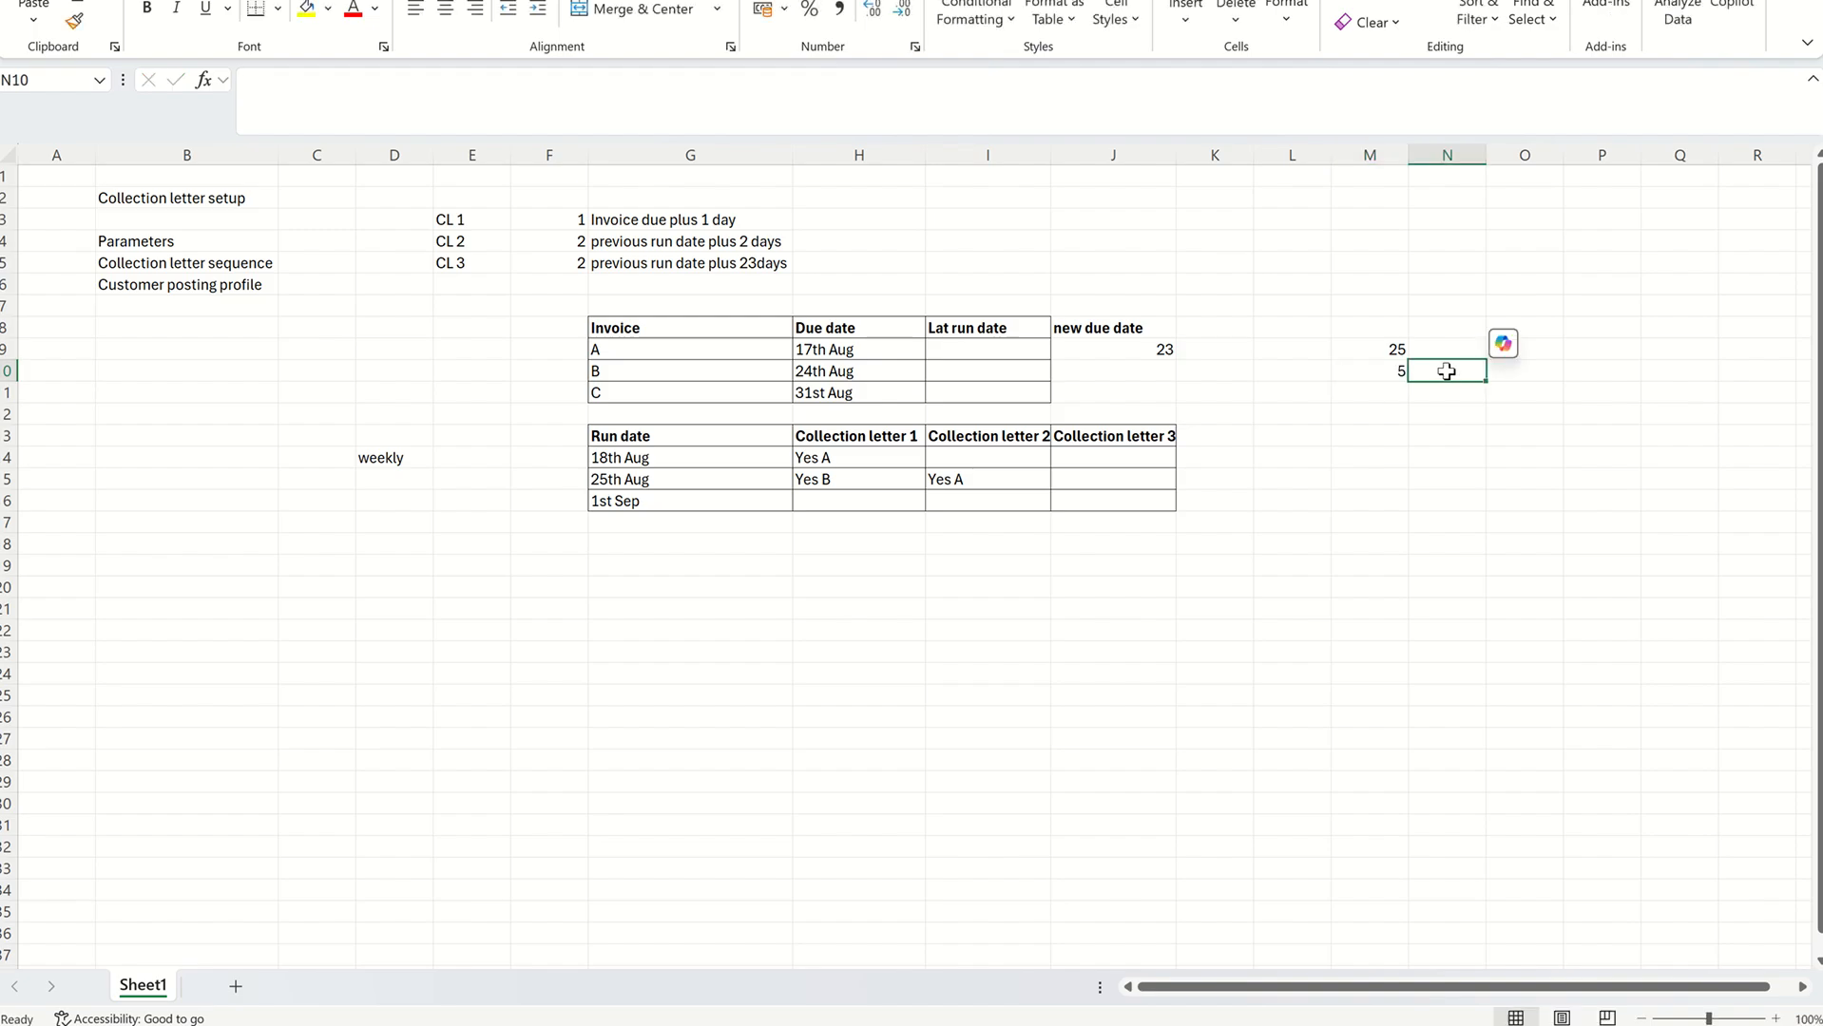
{"action": "type", "text": "30"}
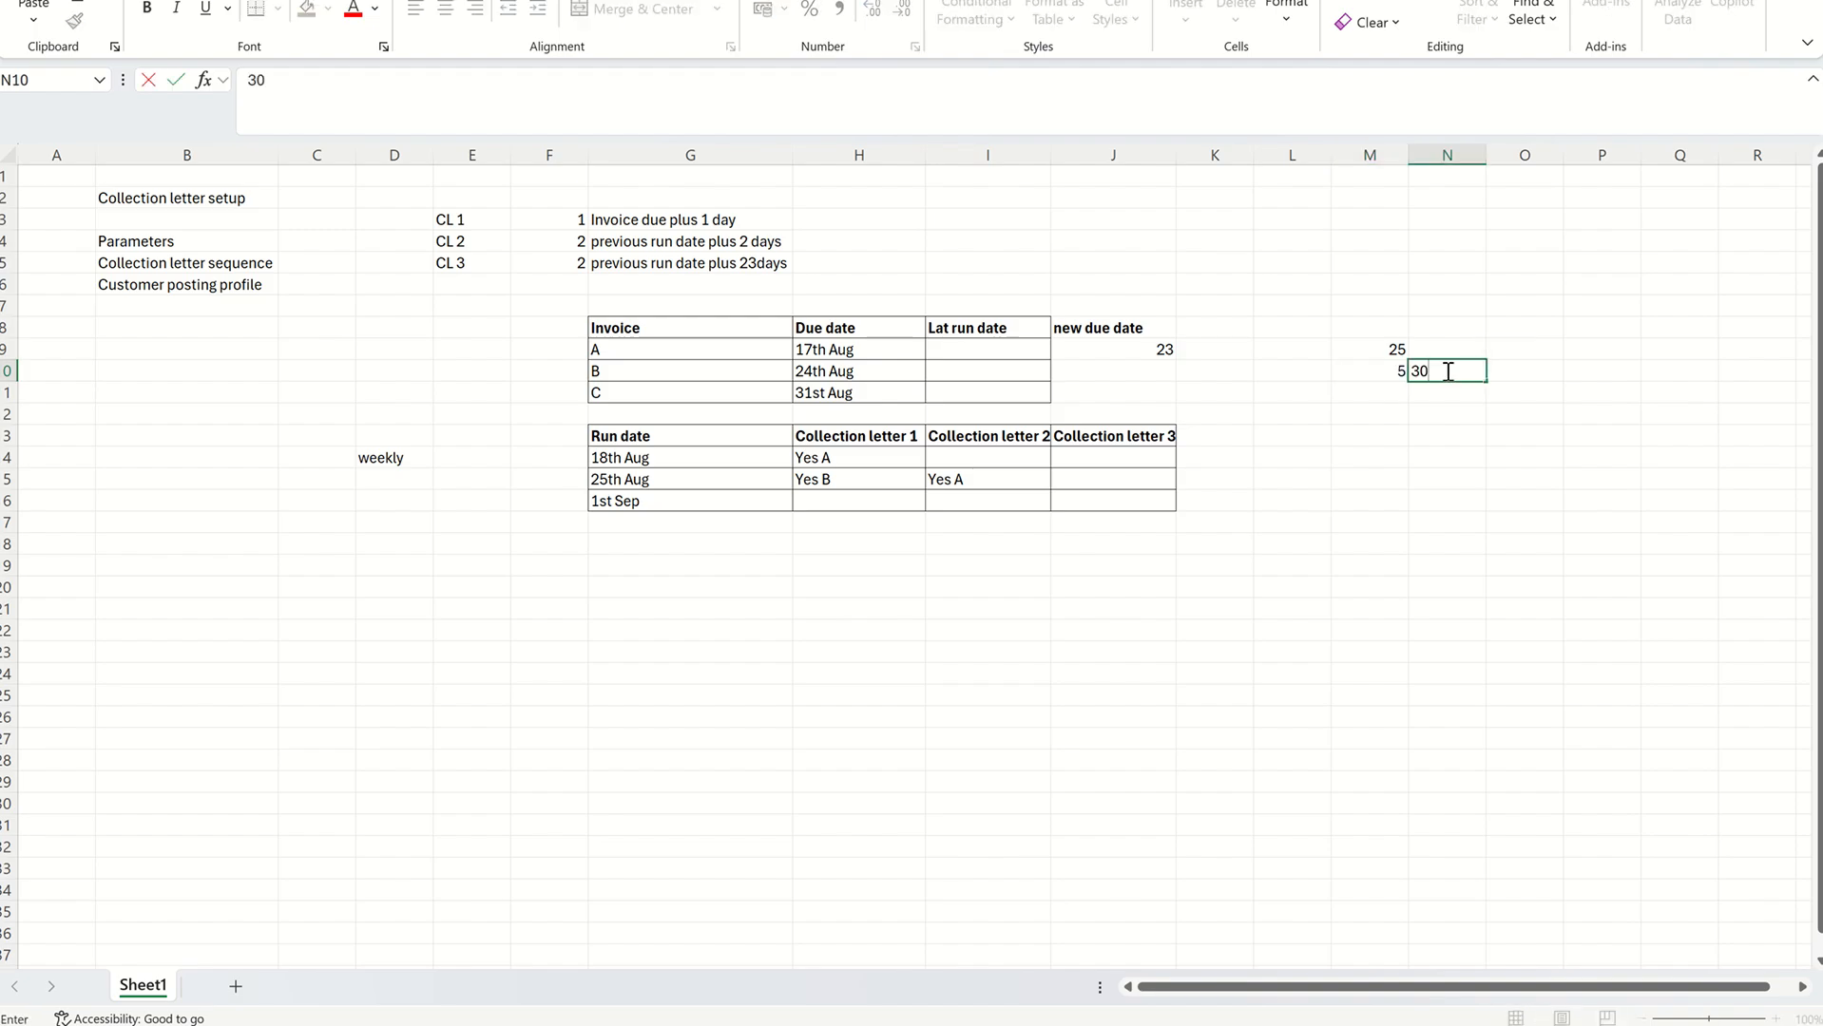
{"action": "left_click", "coordinate": [1395, 376]}
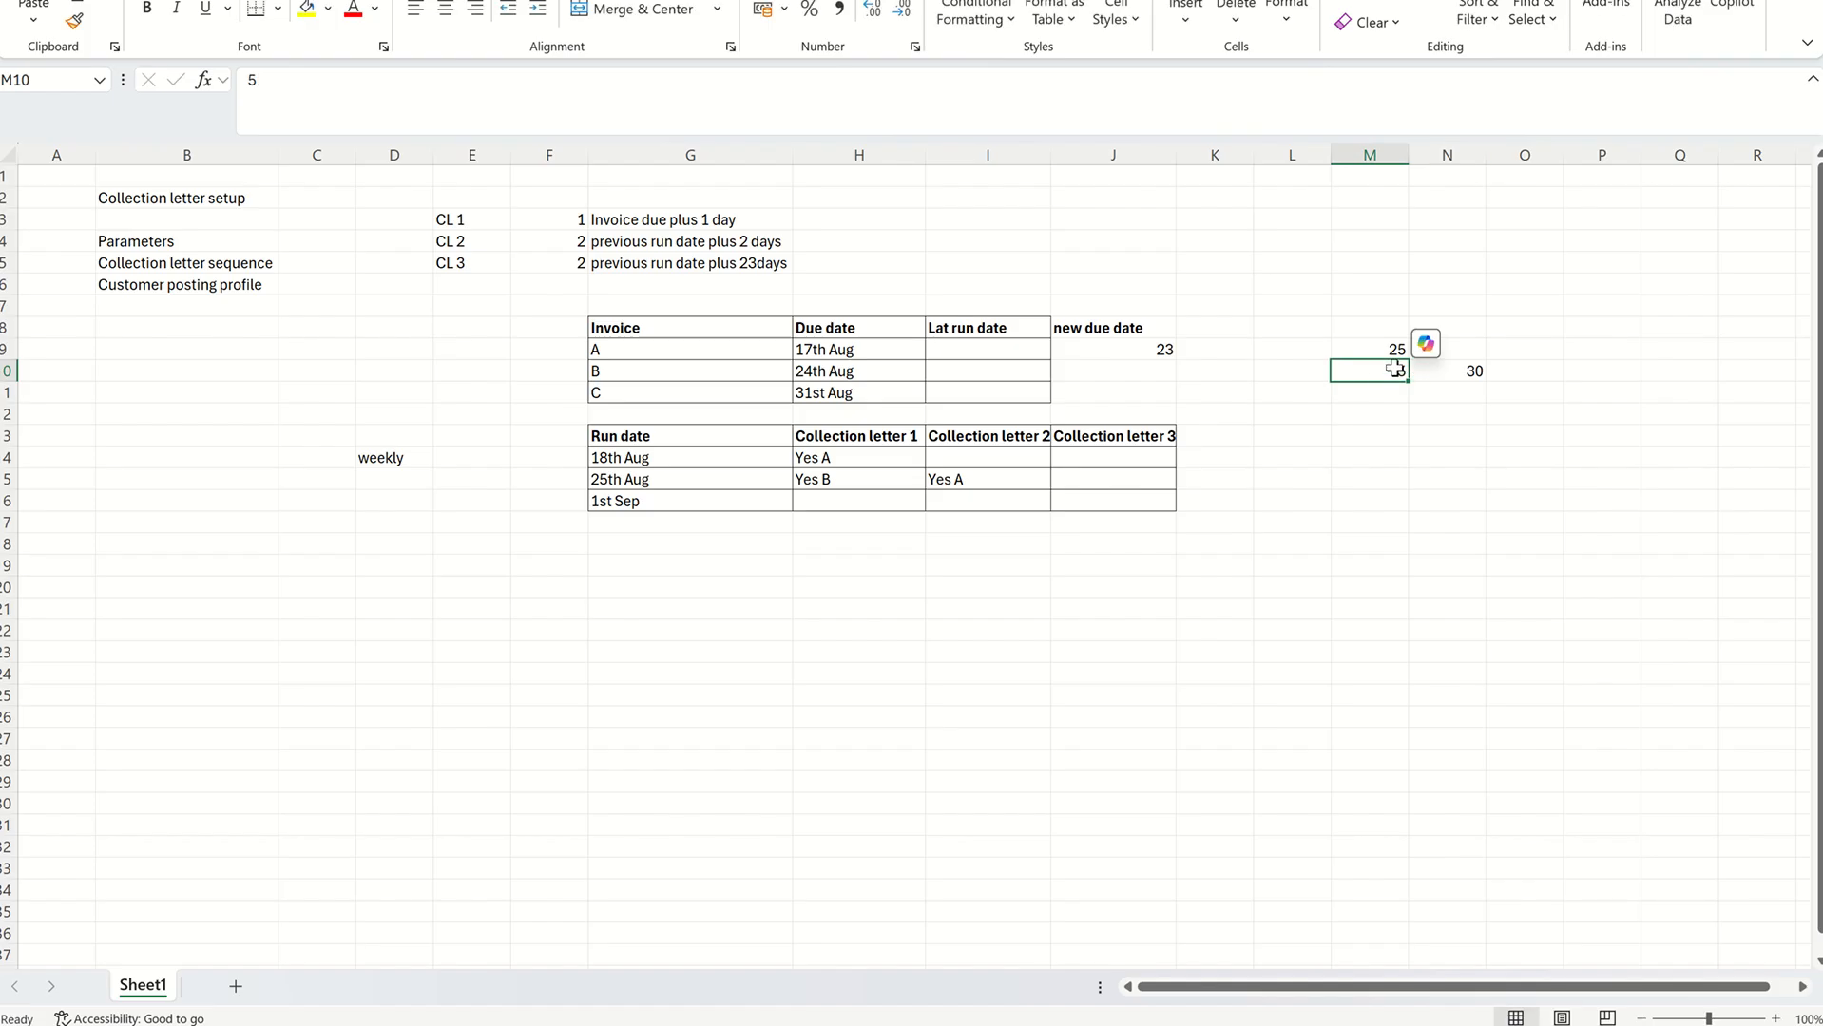
{"action": "left_click", "coordinate": [1438, 369]}
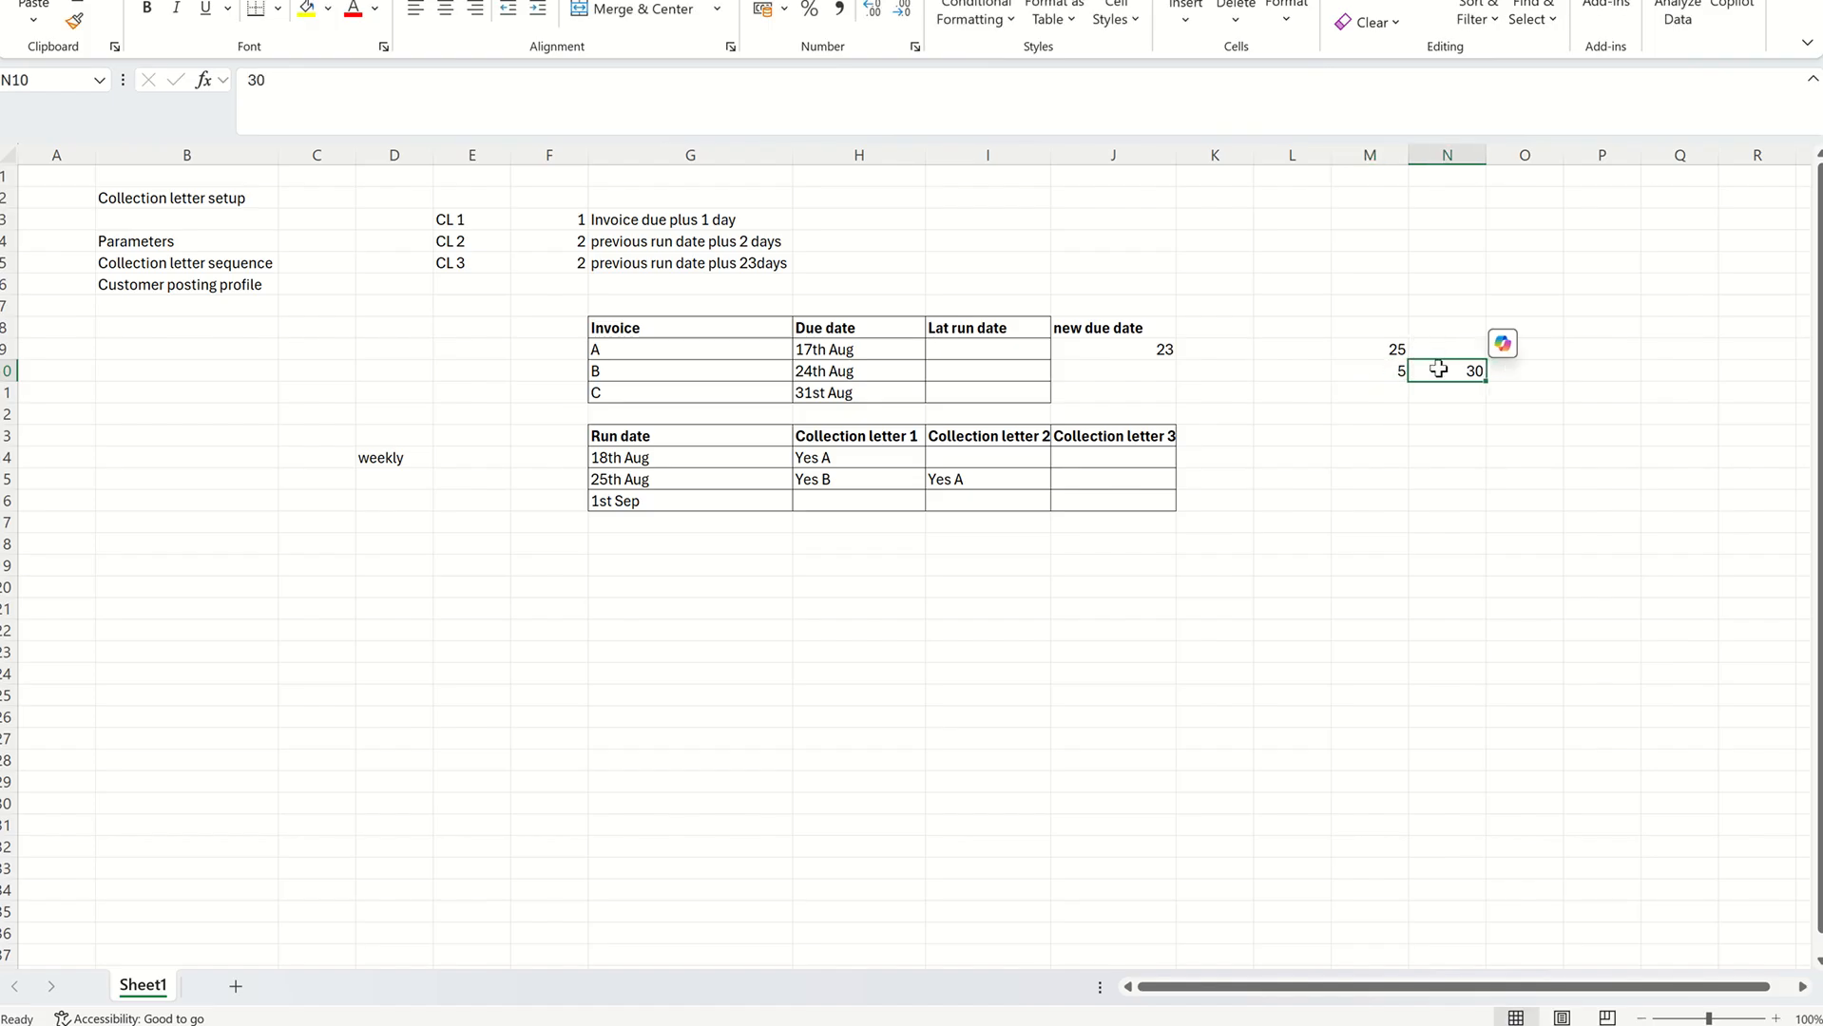
- Clear the scratch numbers from M9:N10
{"action": "left_click_drag", "start_coordinate": [1384, 353], "coordinate": [1432, 369]}
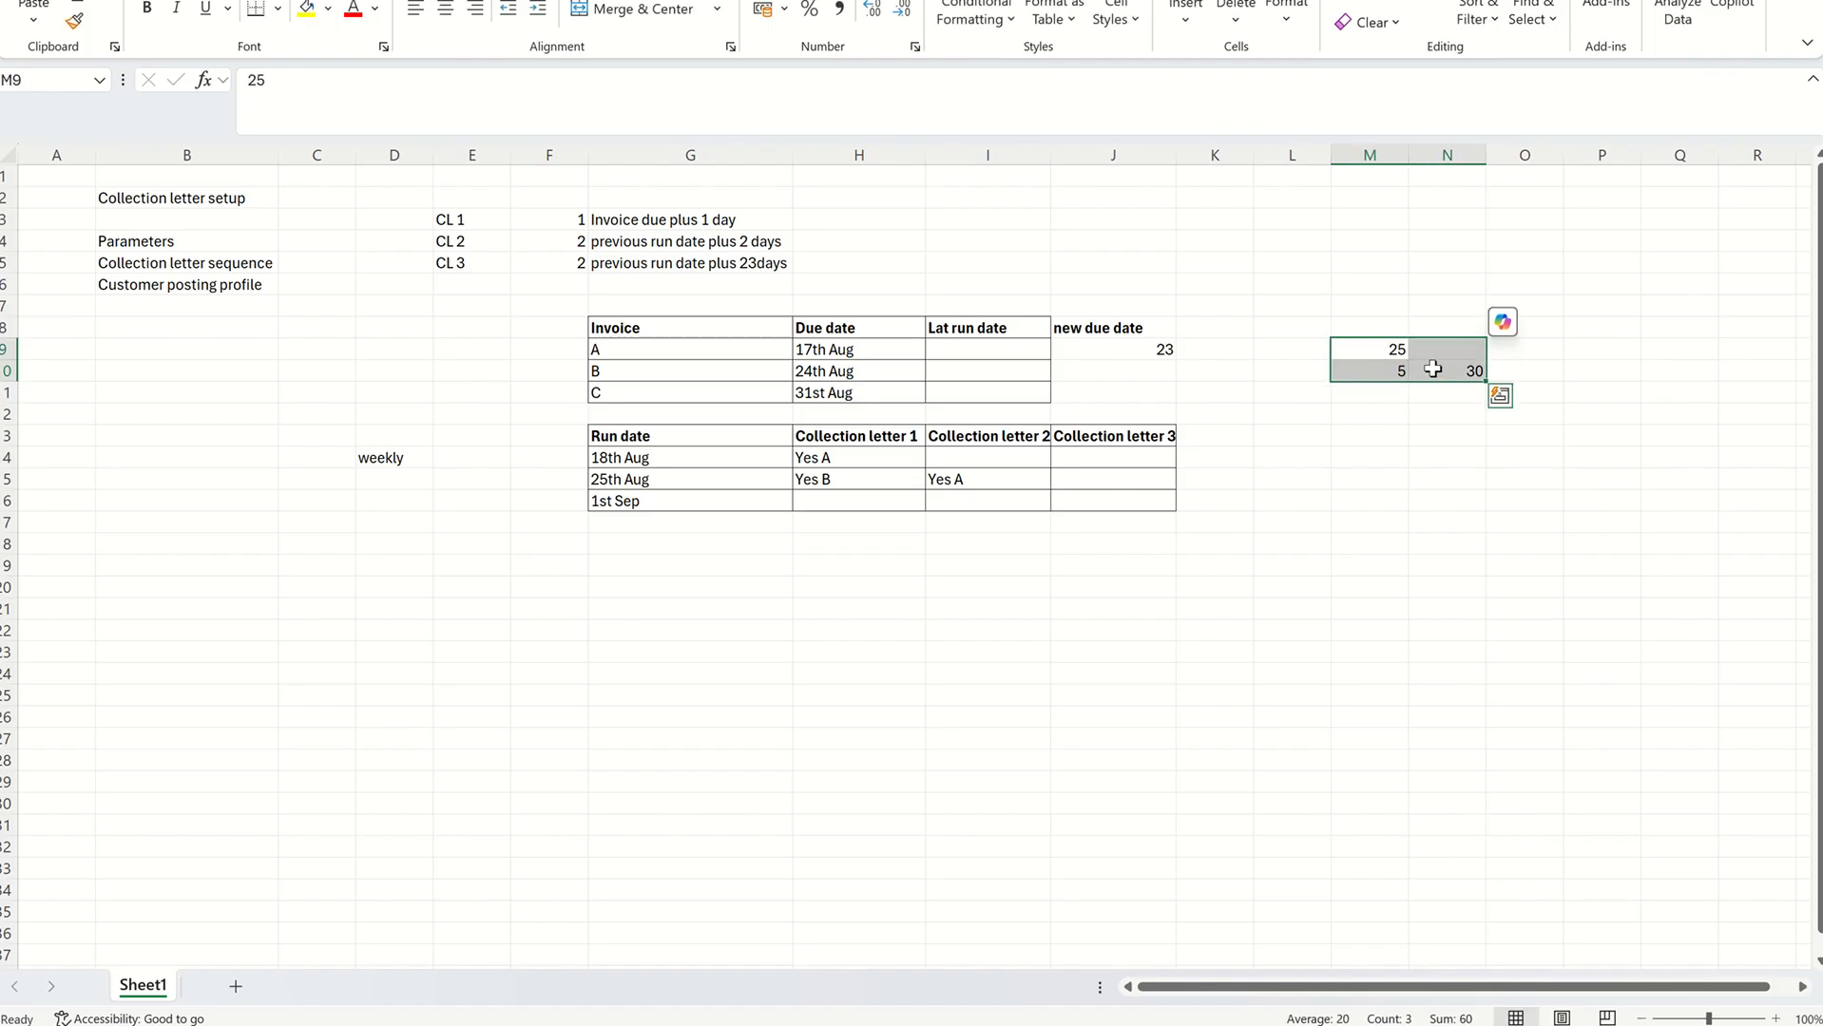
{"action": "key", "text": "Delete"}
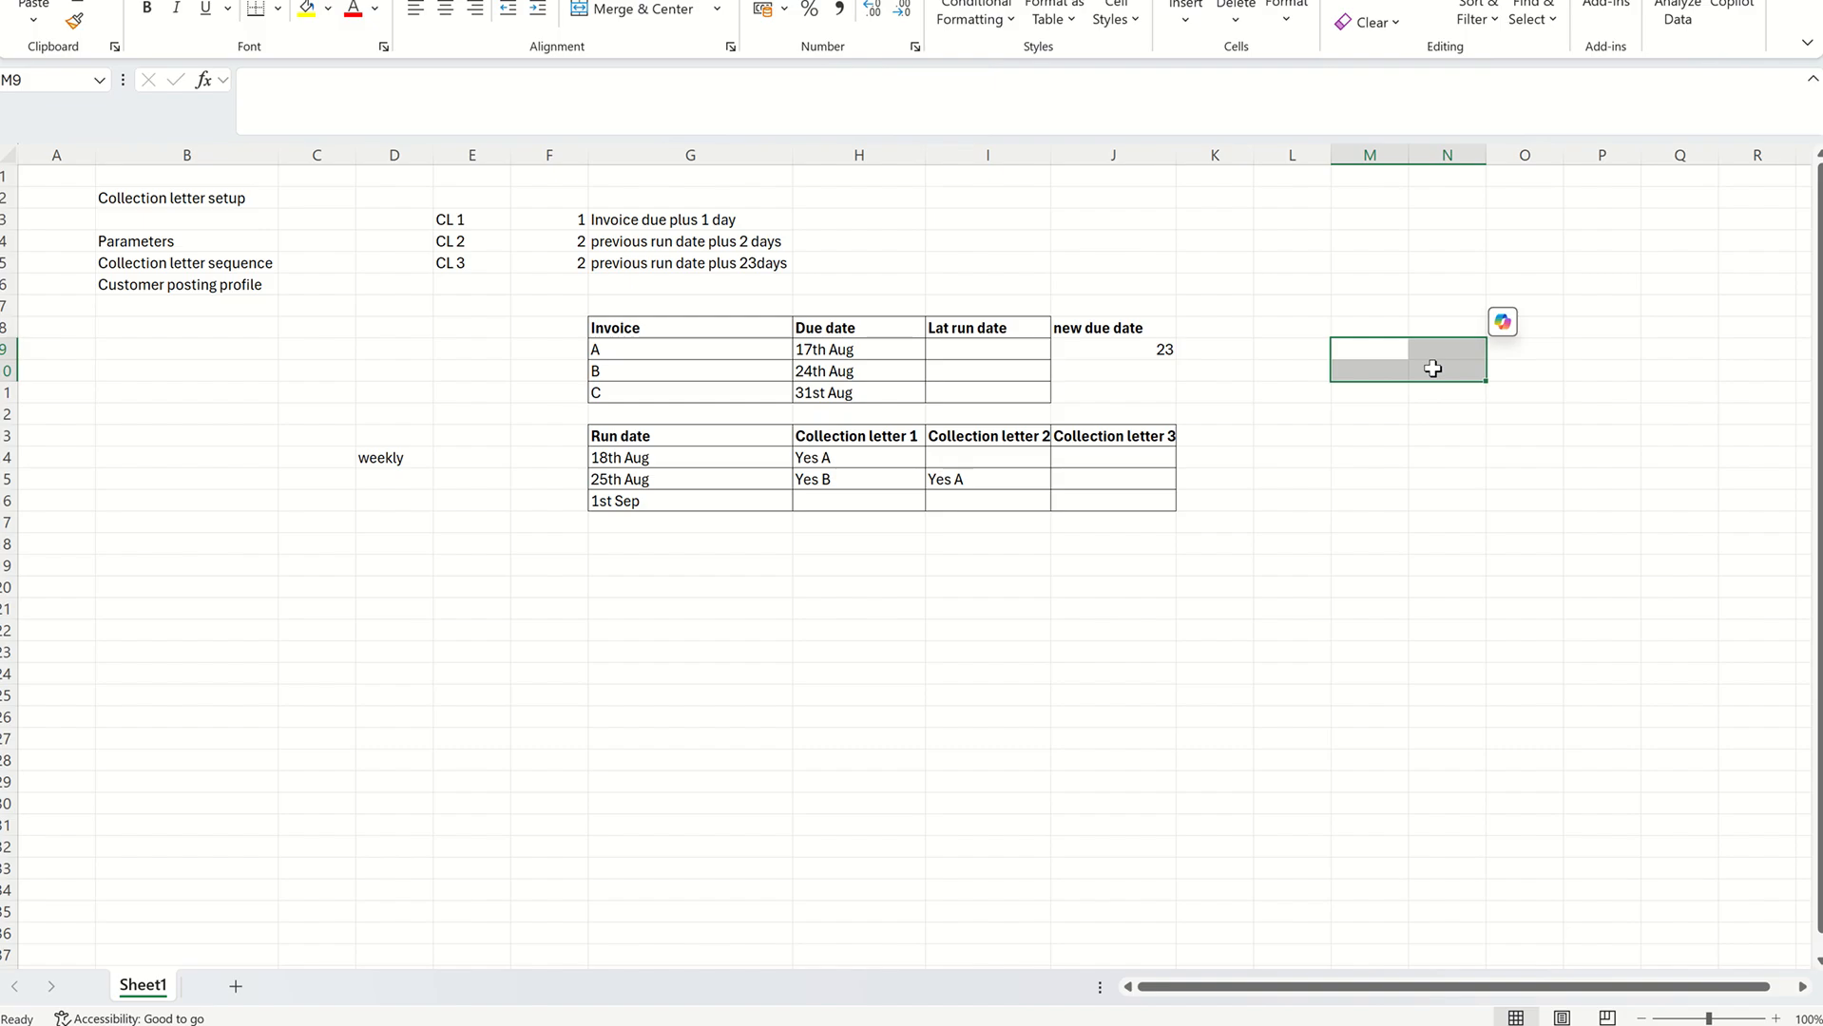
{"action": "left_click", "coordinate": [1371, 369]}
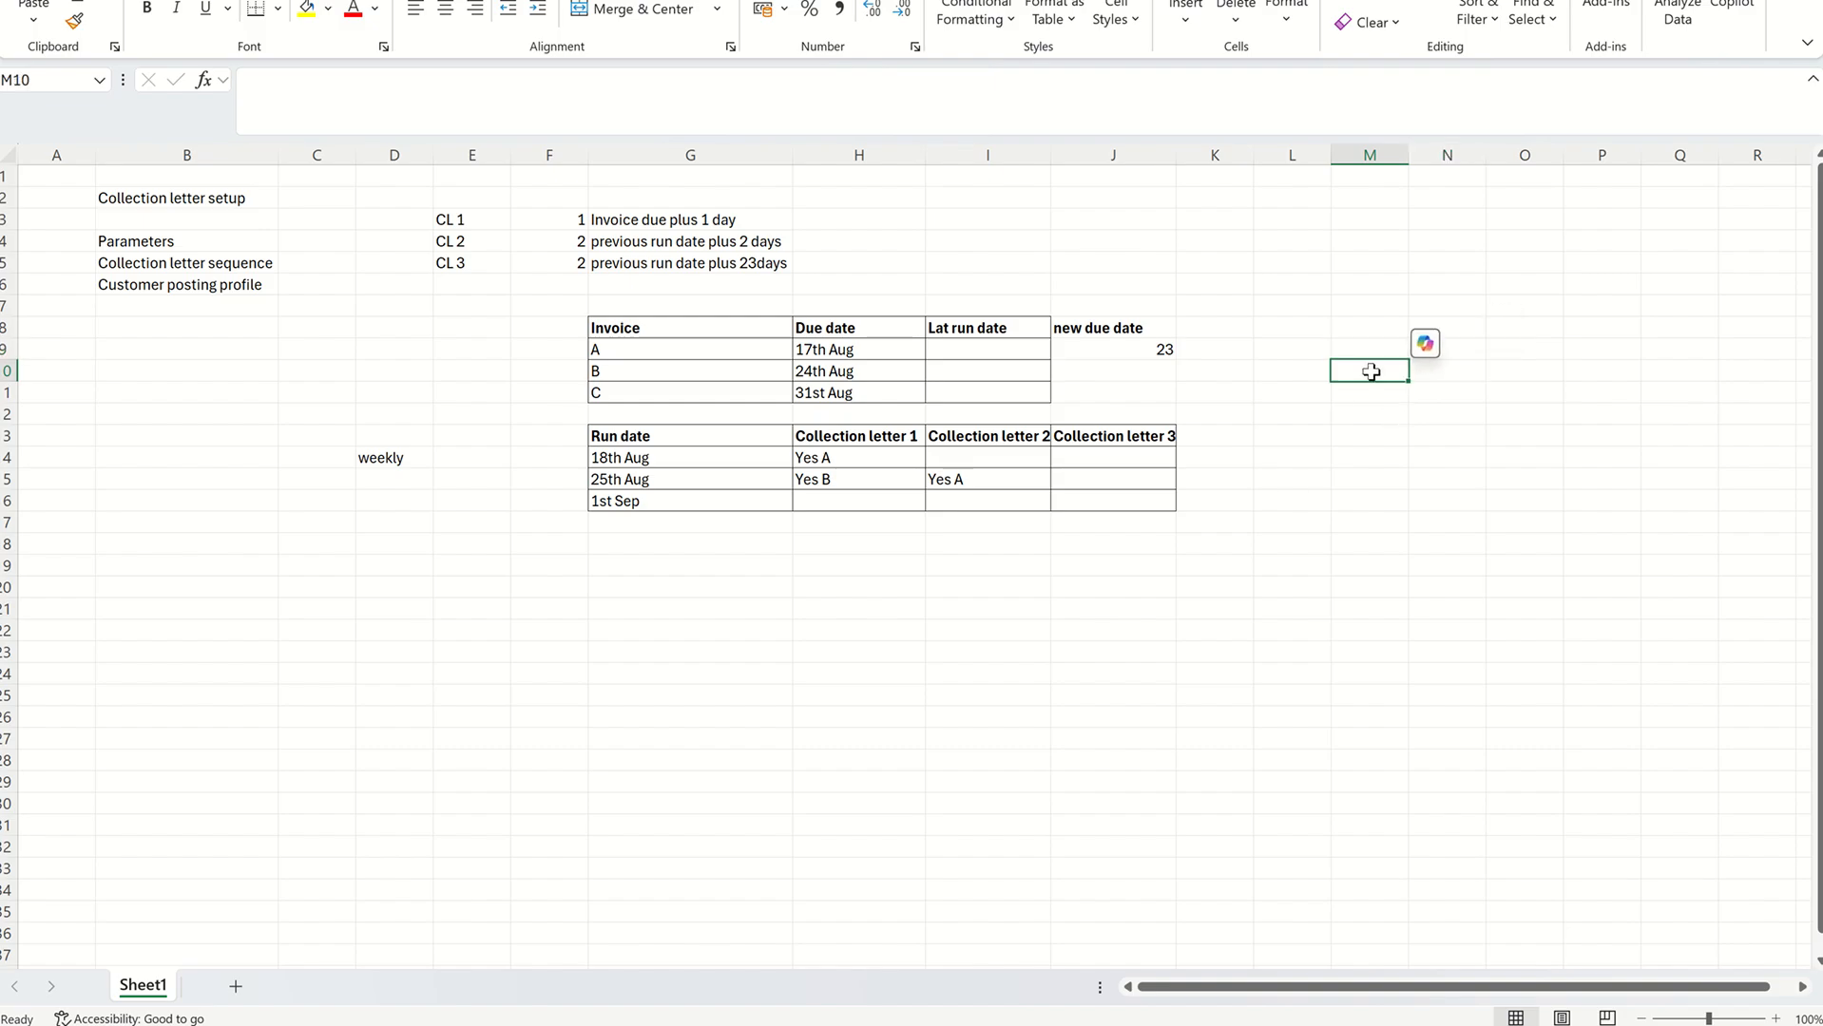
{"action": "left_click", "coordinate": [670, 502]}
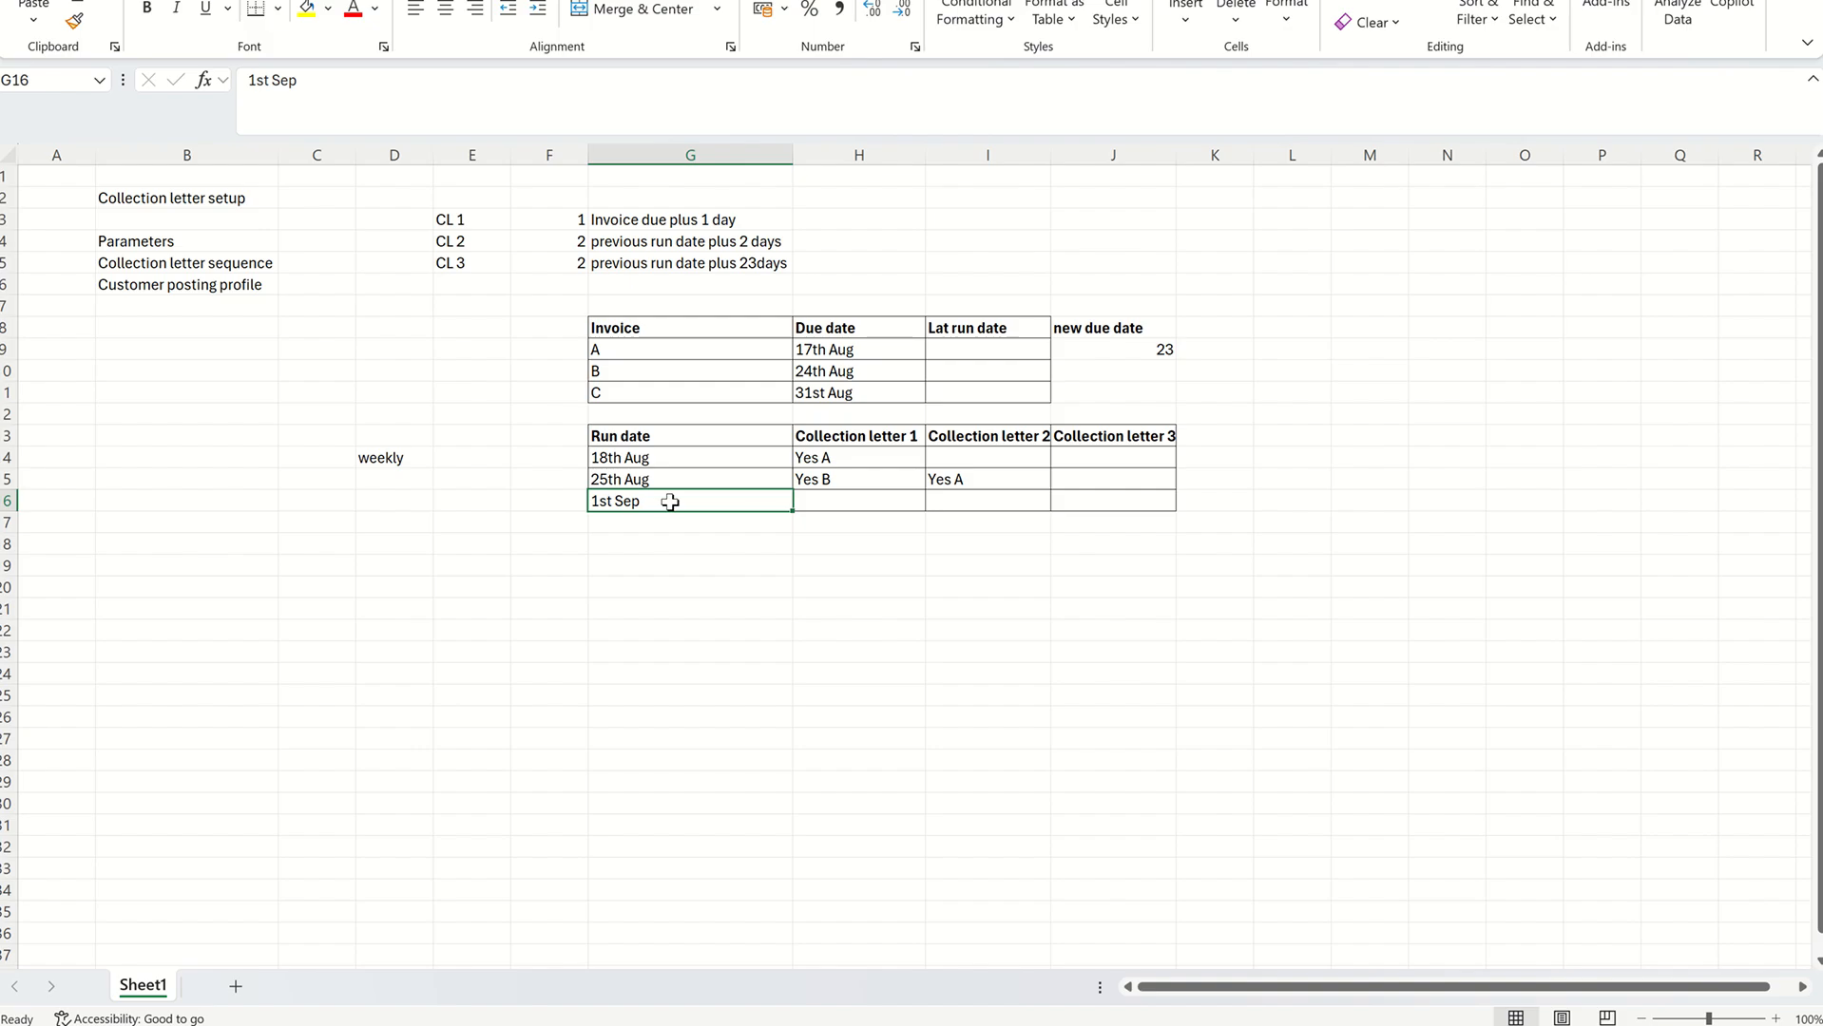
- Enter Yes A in J16 (letter 3), Yes B in I16 (letter 2) and Yes A in H16 (letter 1)
{"action": "left_click", "coordinate": [1085, 503]}
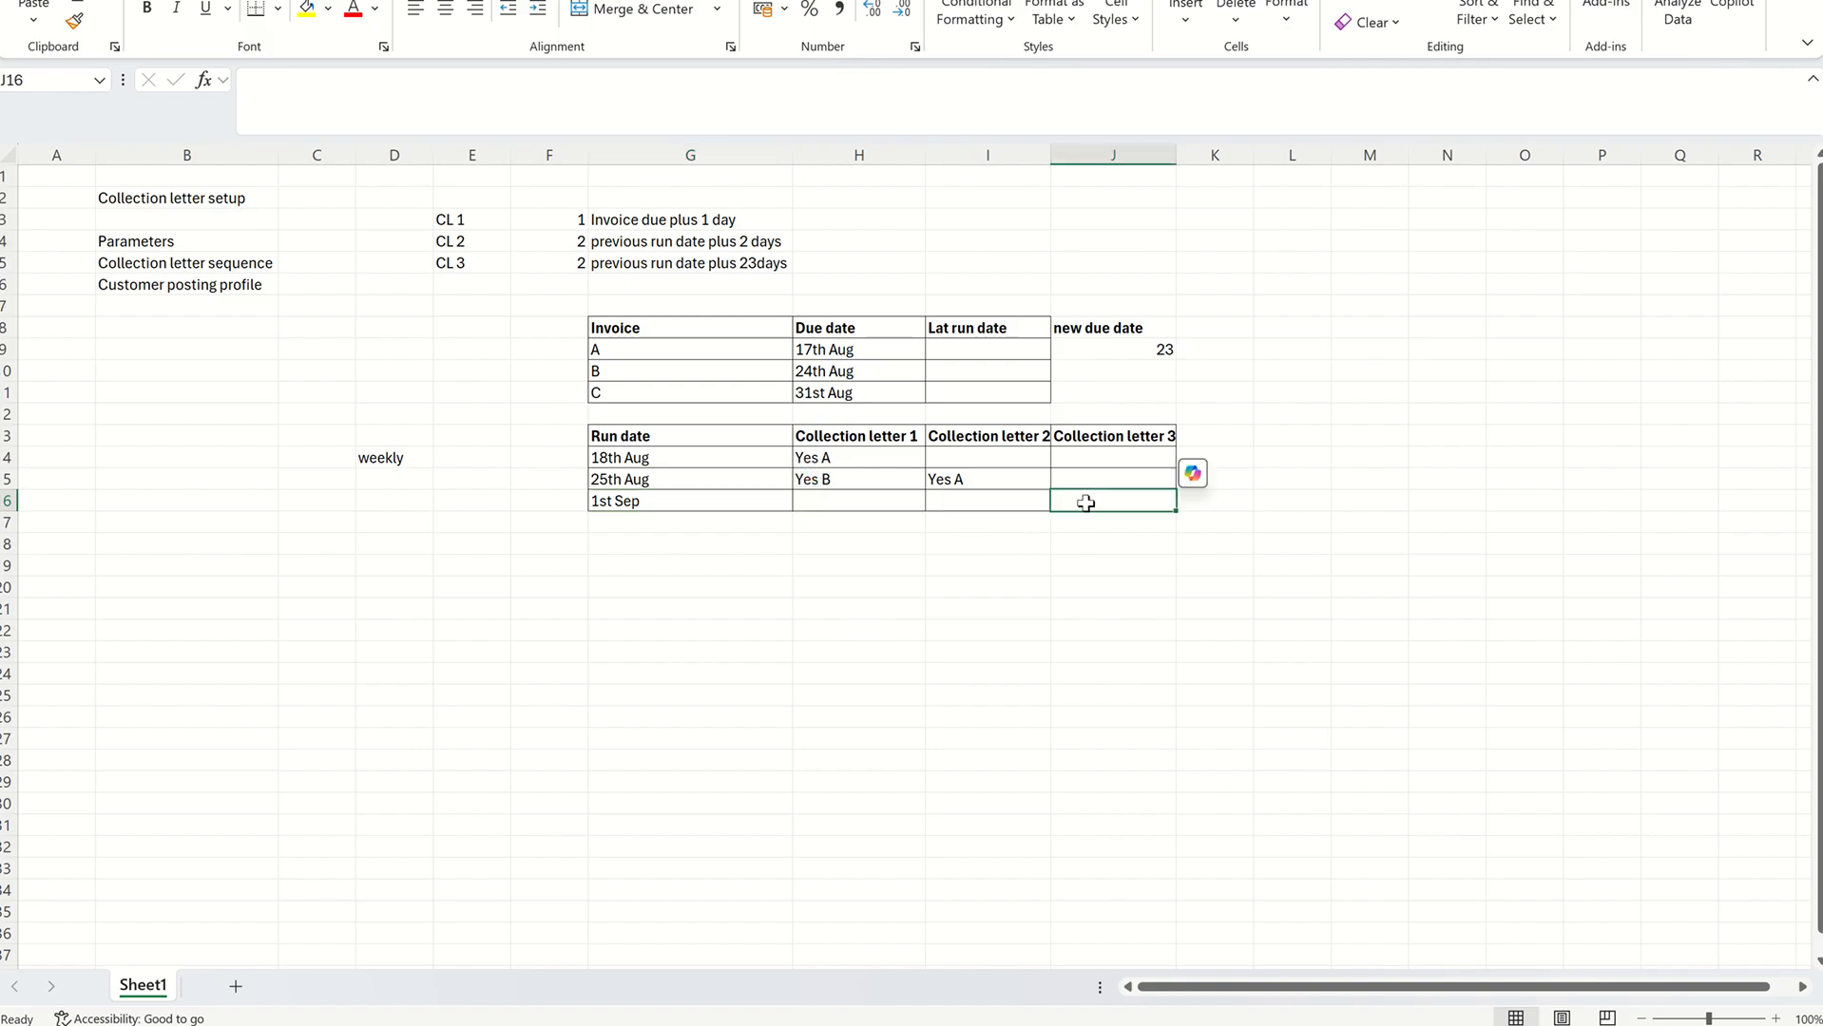
{"action": "type", "text": "Yes"}
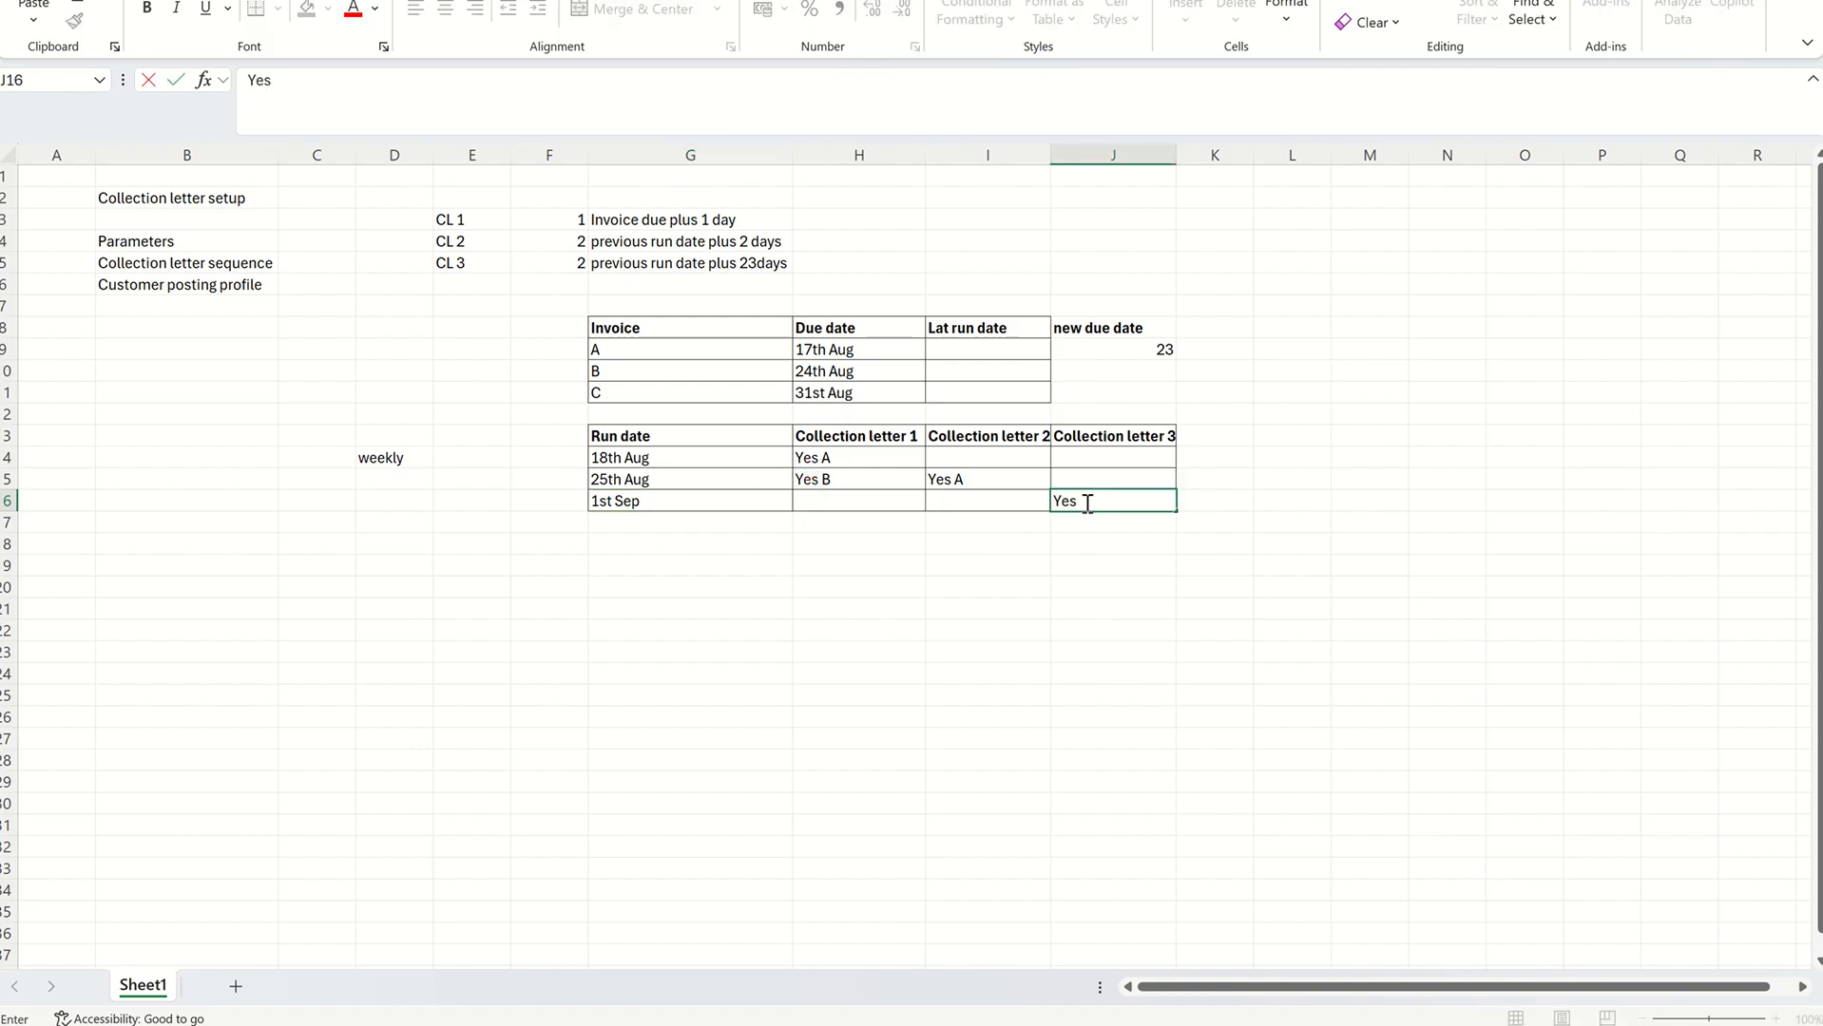
{"action": "type", "text": " A"}
{"action": "left_click", "coordinate": [1023, 540]}
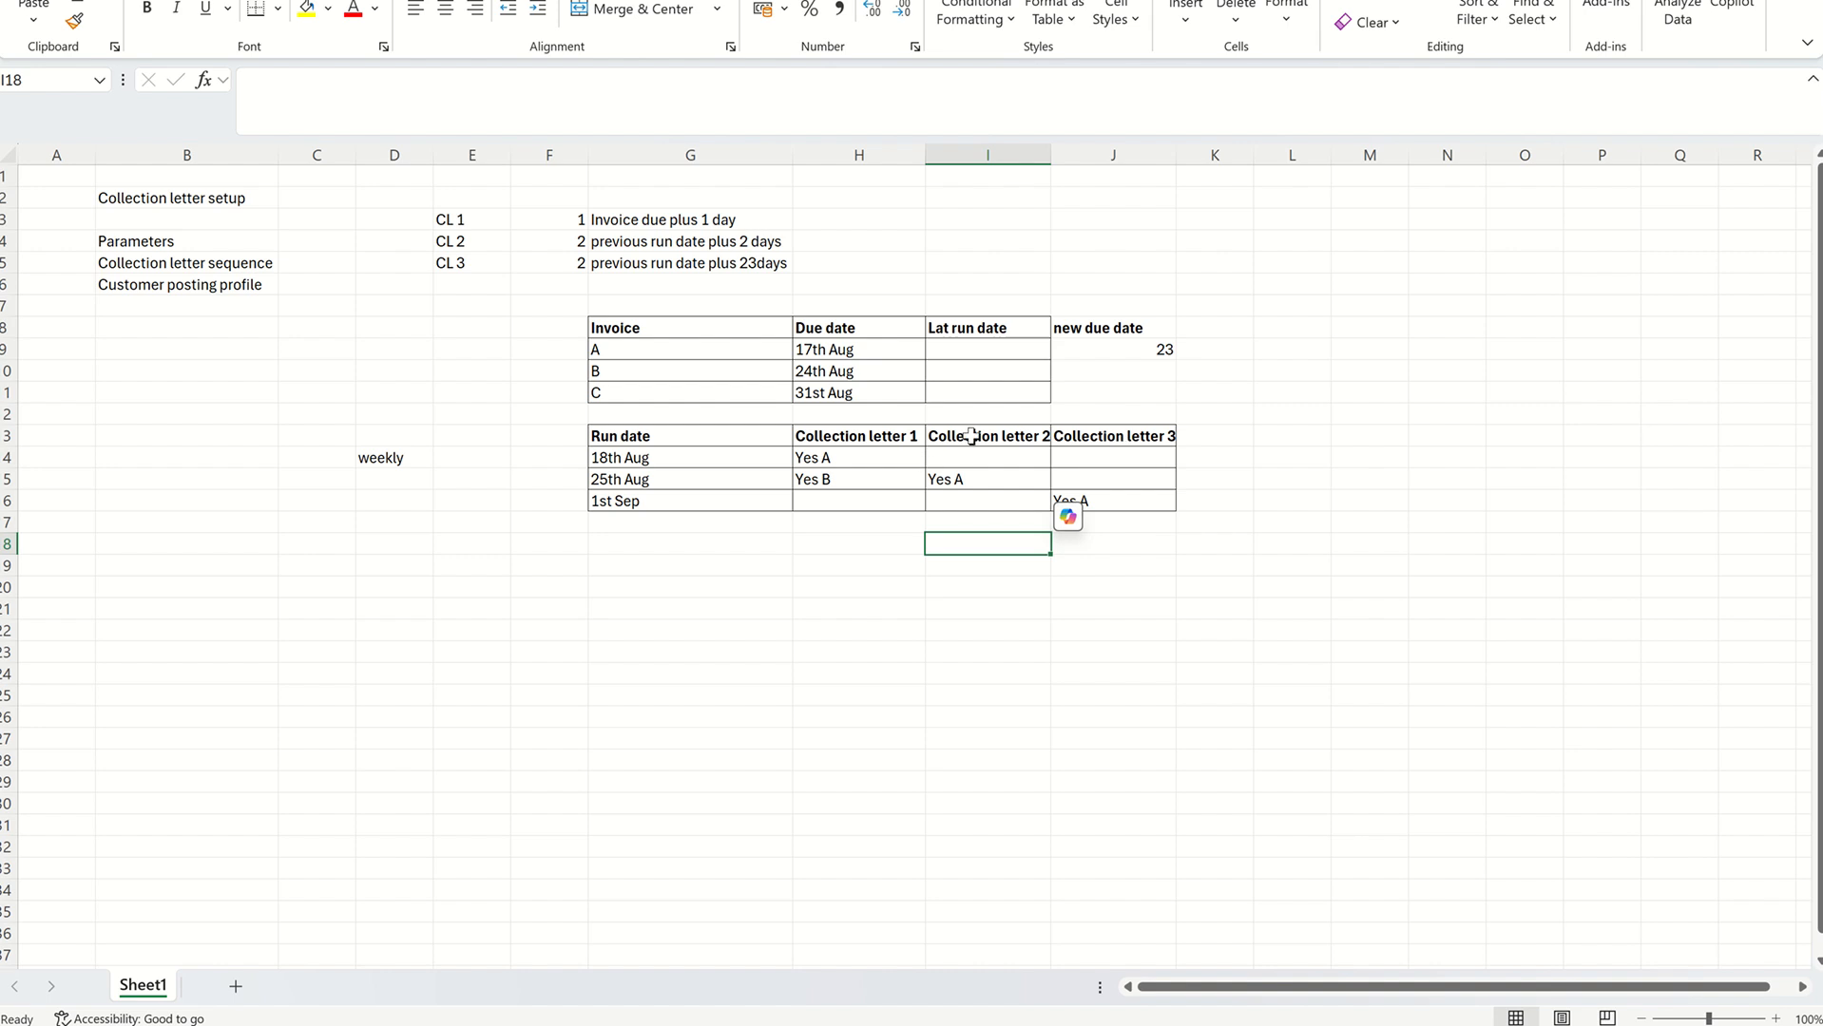
{"action": "left_click", "coordinate": [967, 495]}
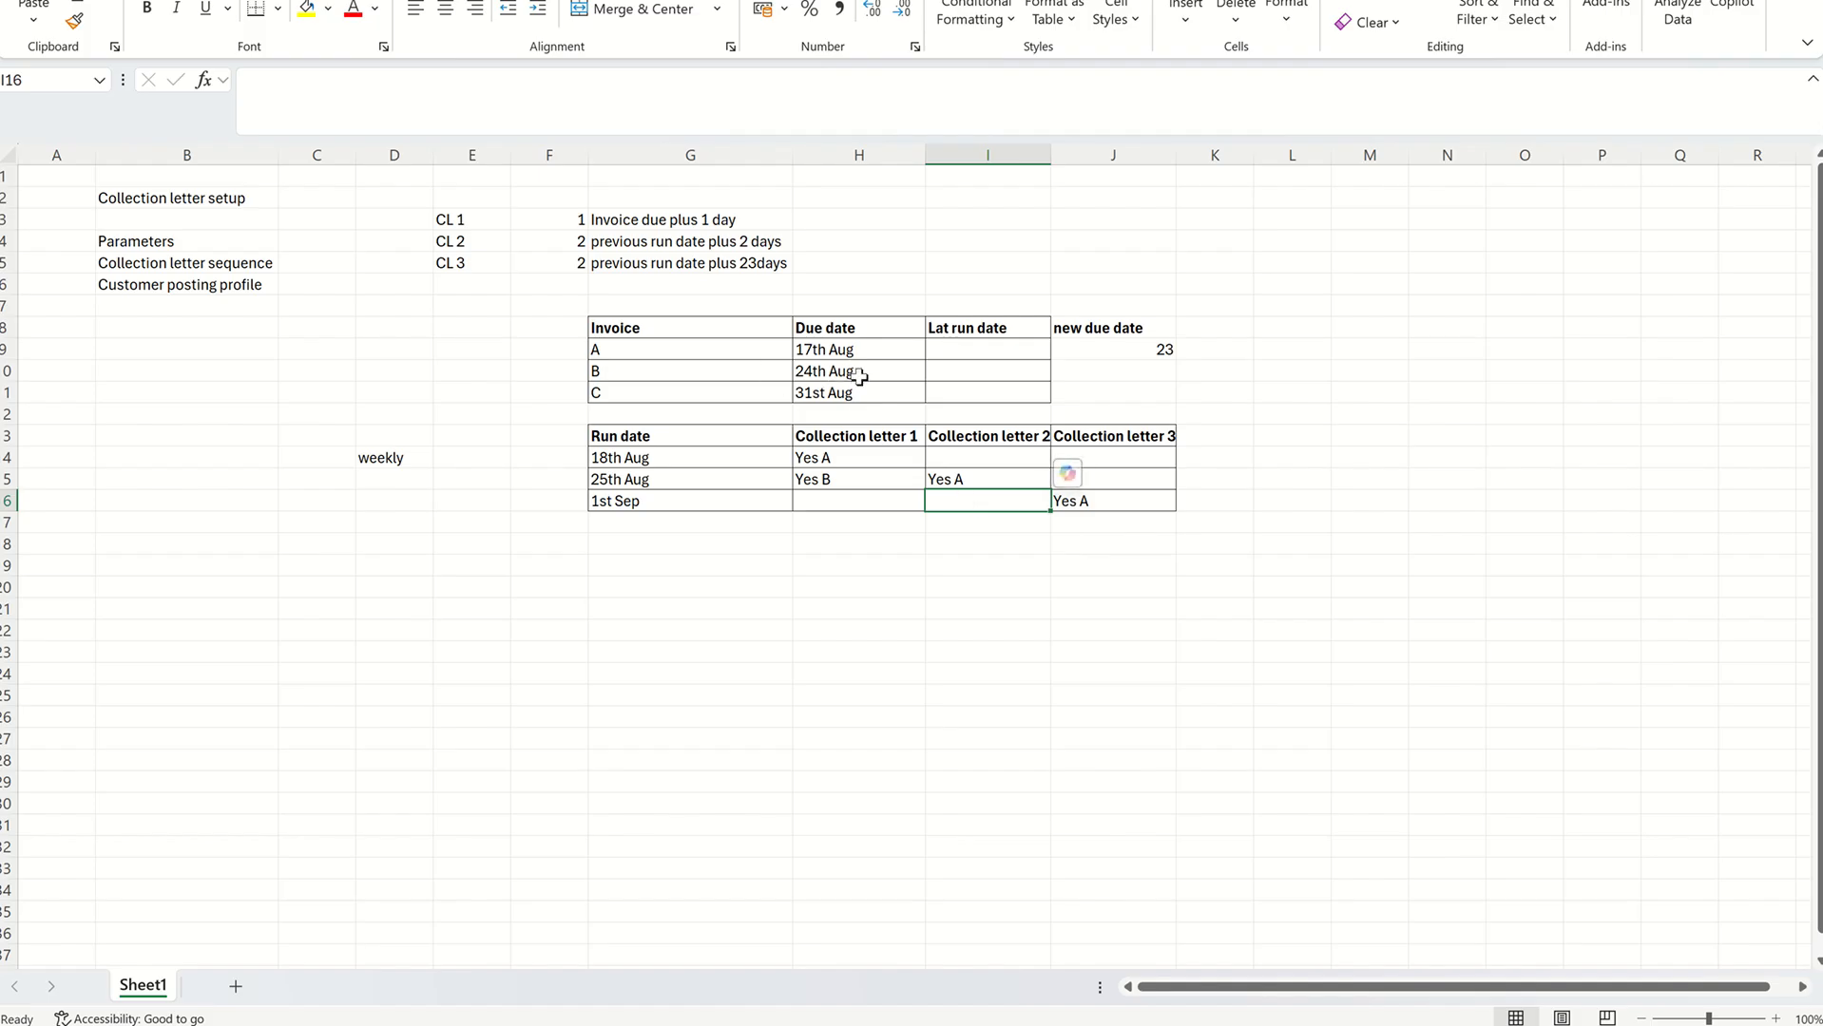
{"action": "type", "text": "Yes B"}
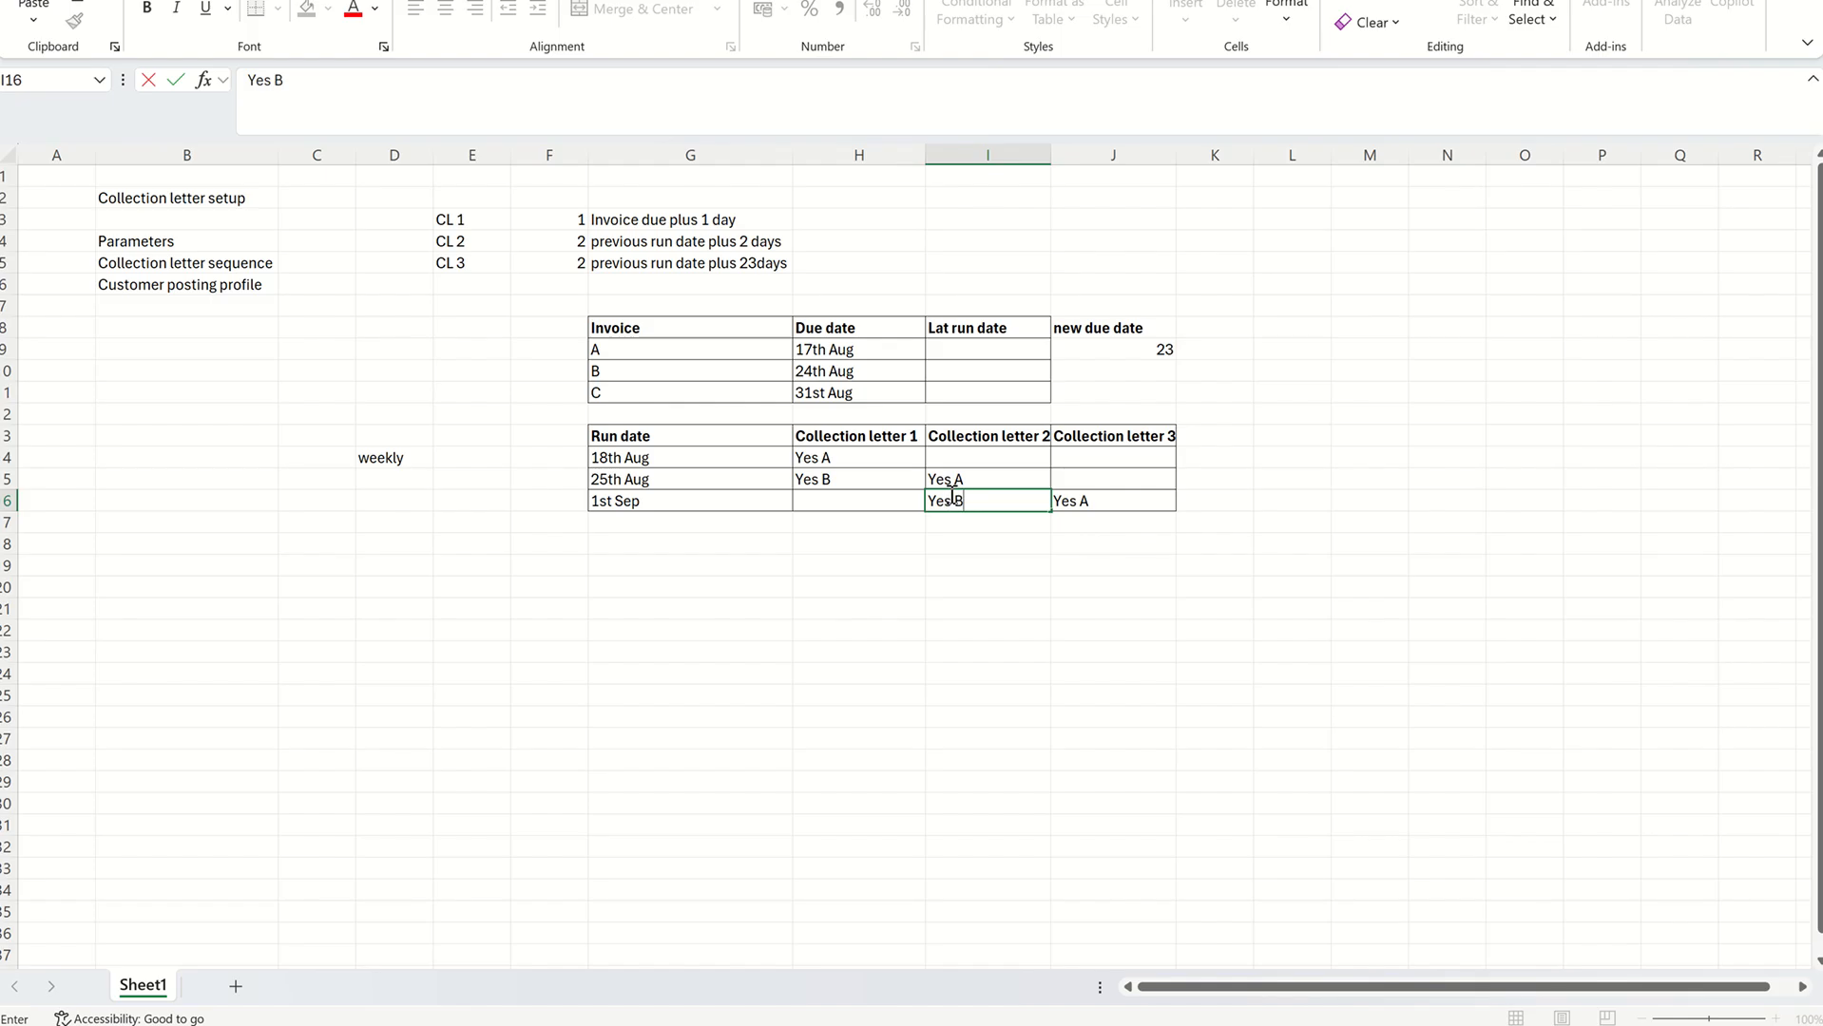
{"action": "left_click", "coordinate": [896, 566]}
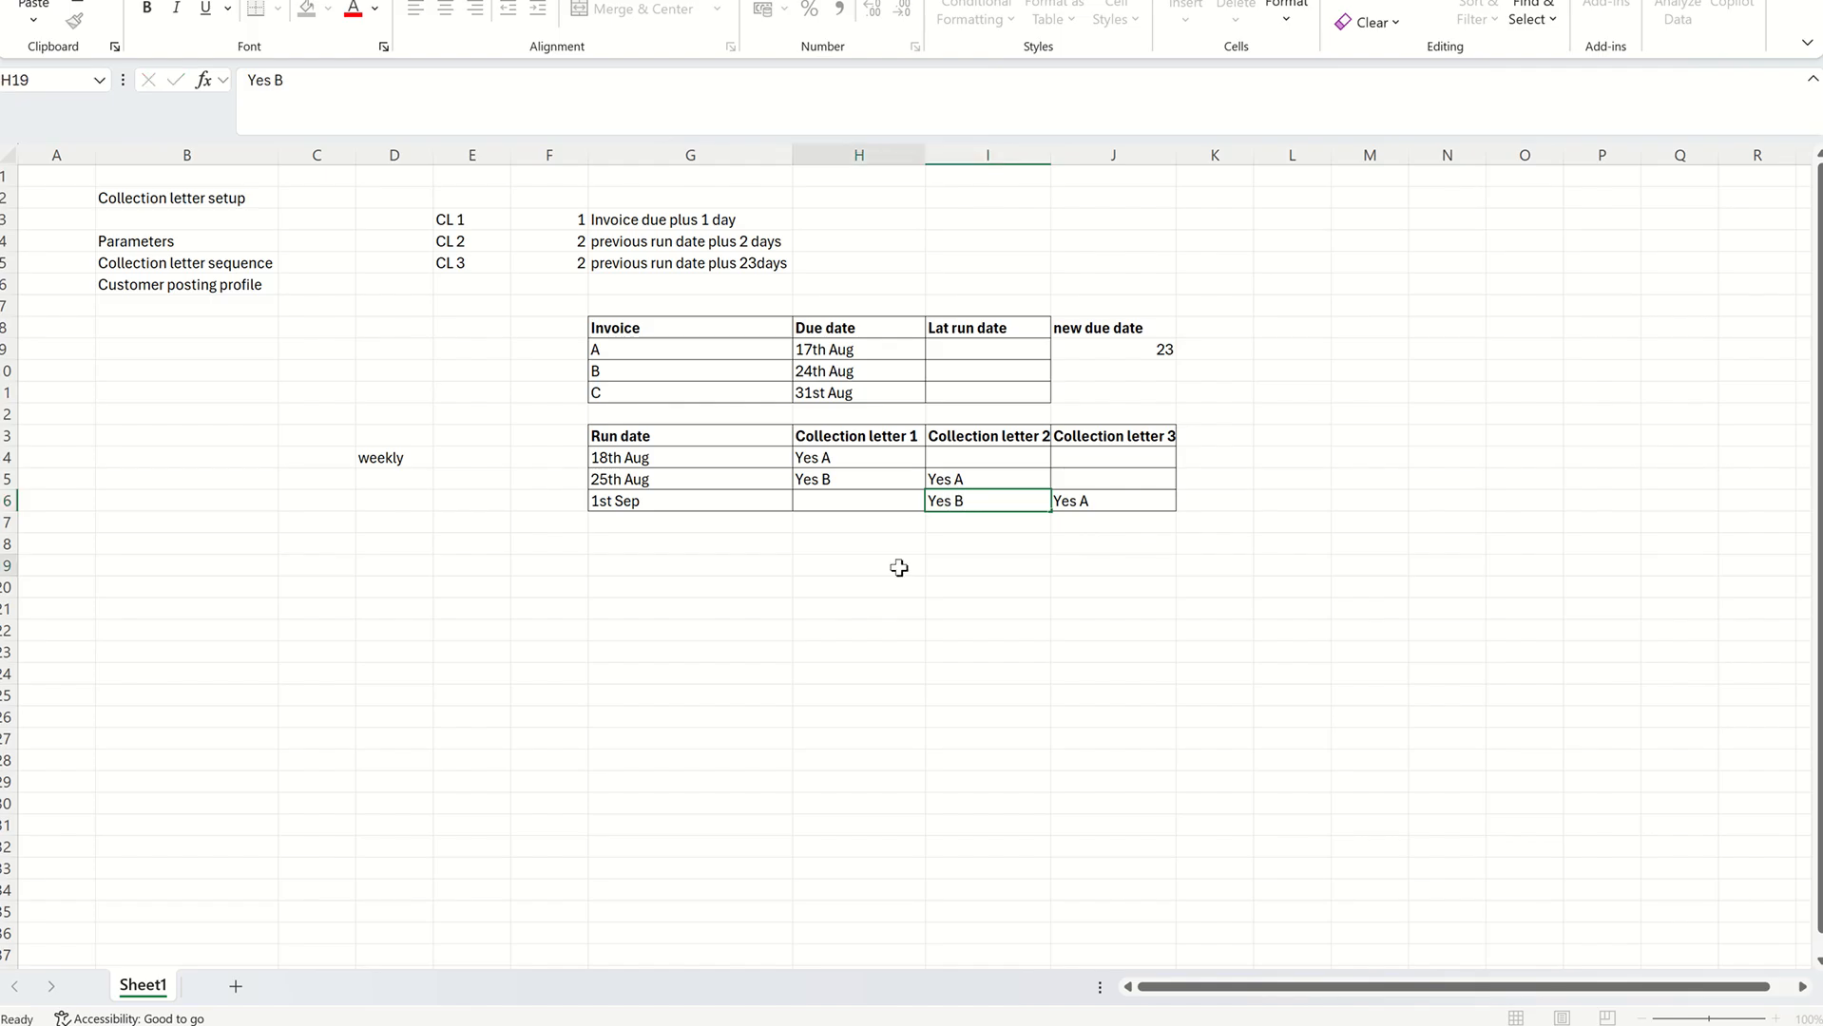
{"action": "left_click", "coordinate": [825, 390]}
{"action": "left_click", "coordinate": [839, 499]}
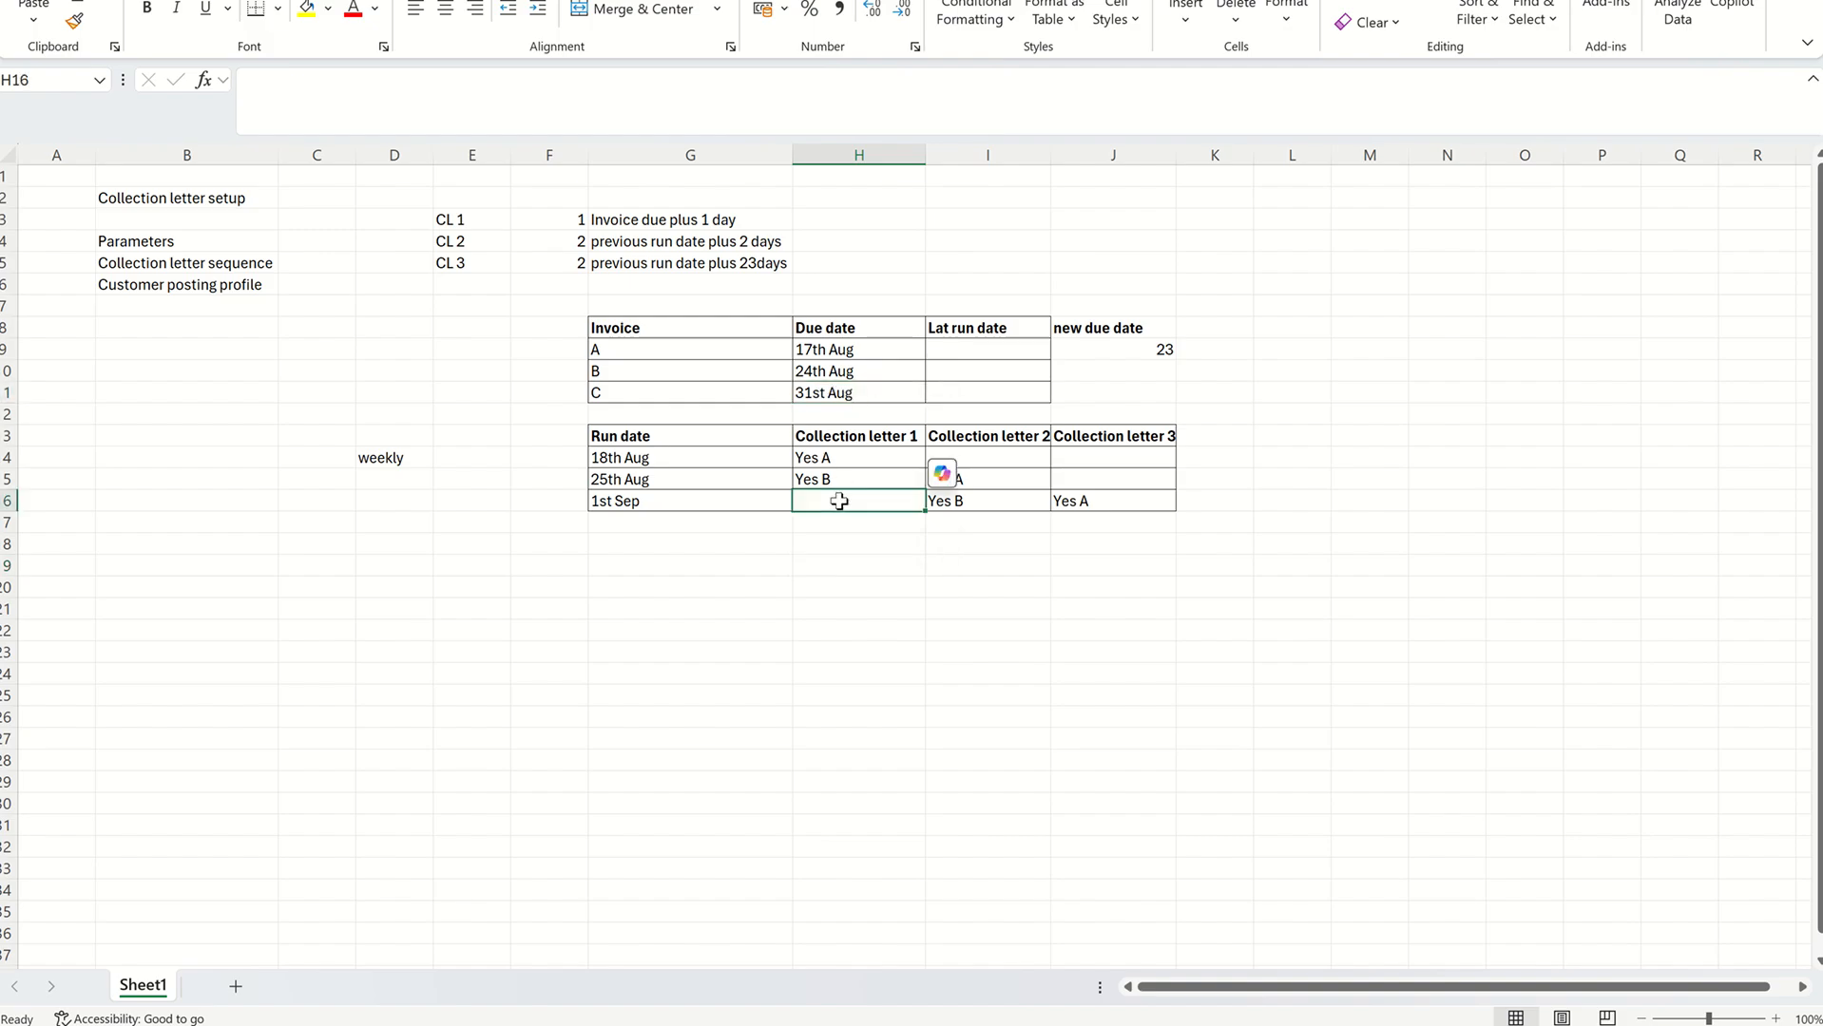
{"action": "type", "text": "Yes A"}
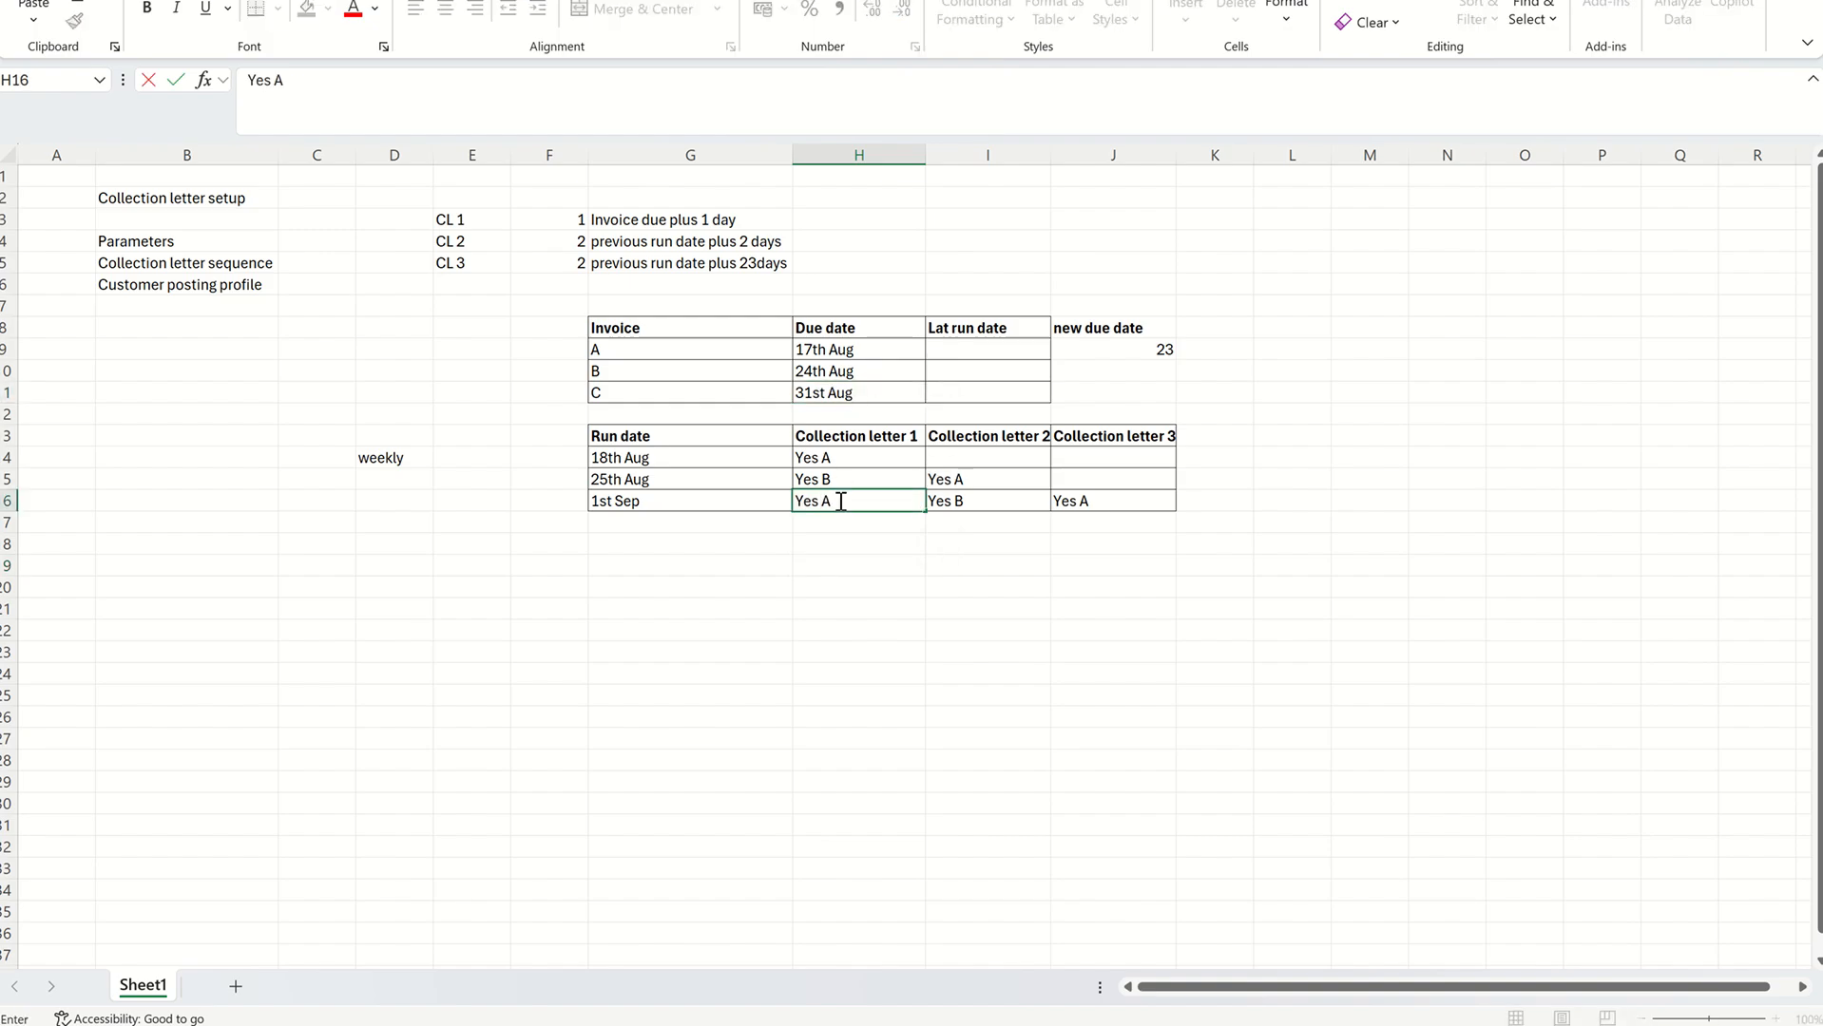
{"action": "left_click", "coordinate": [703, 632]}
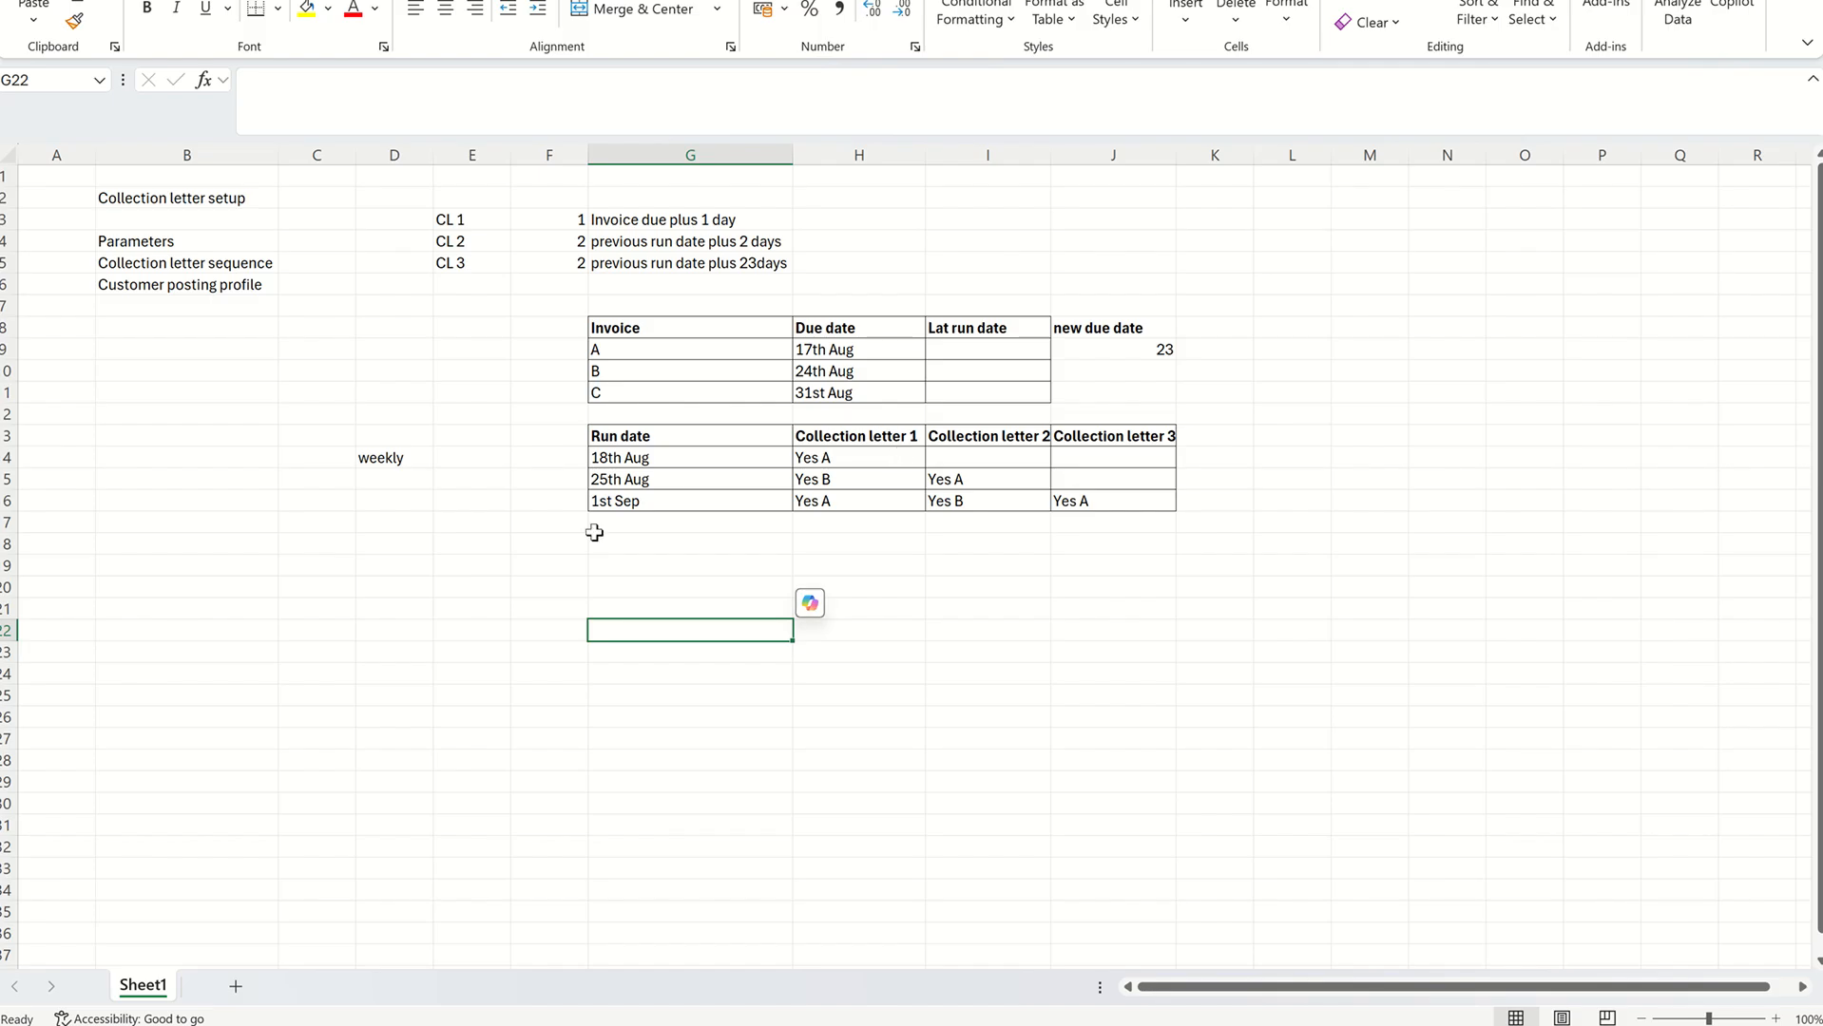
{"action": "key", "text": "alt+Tab"}
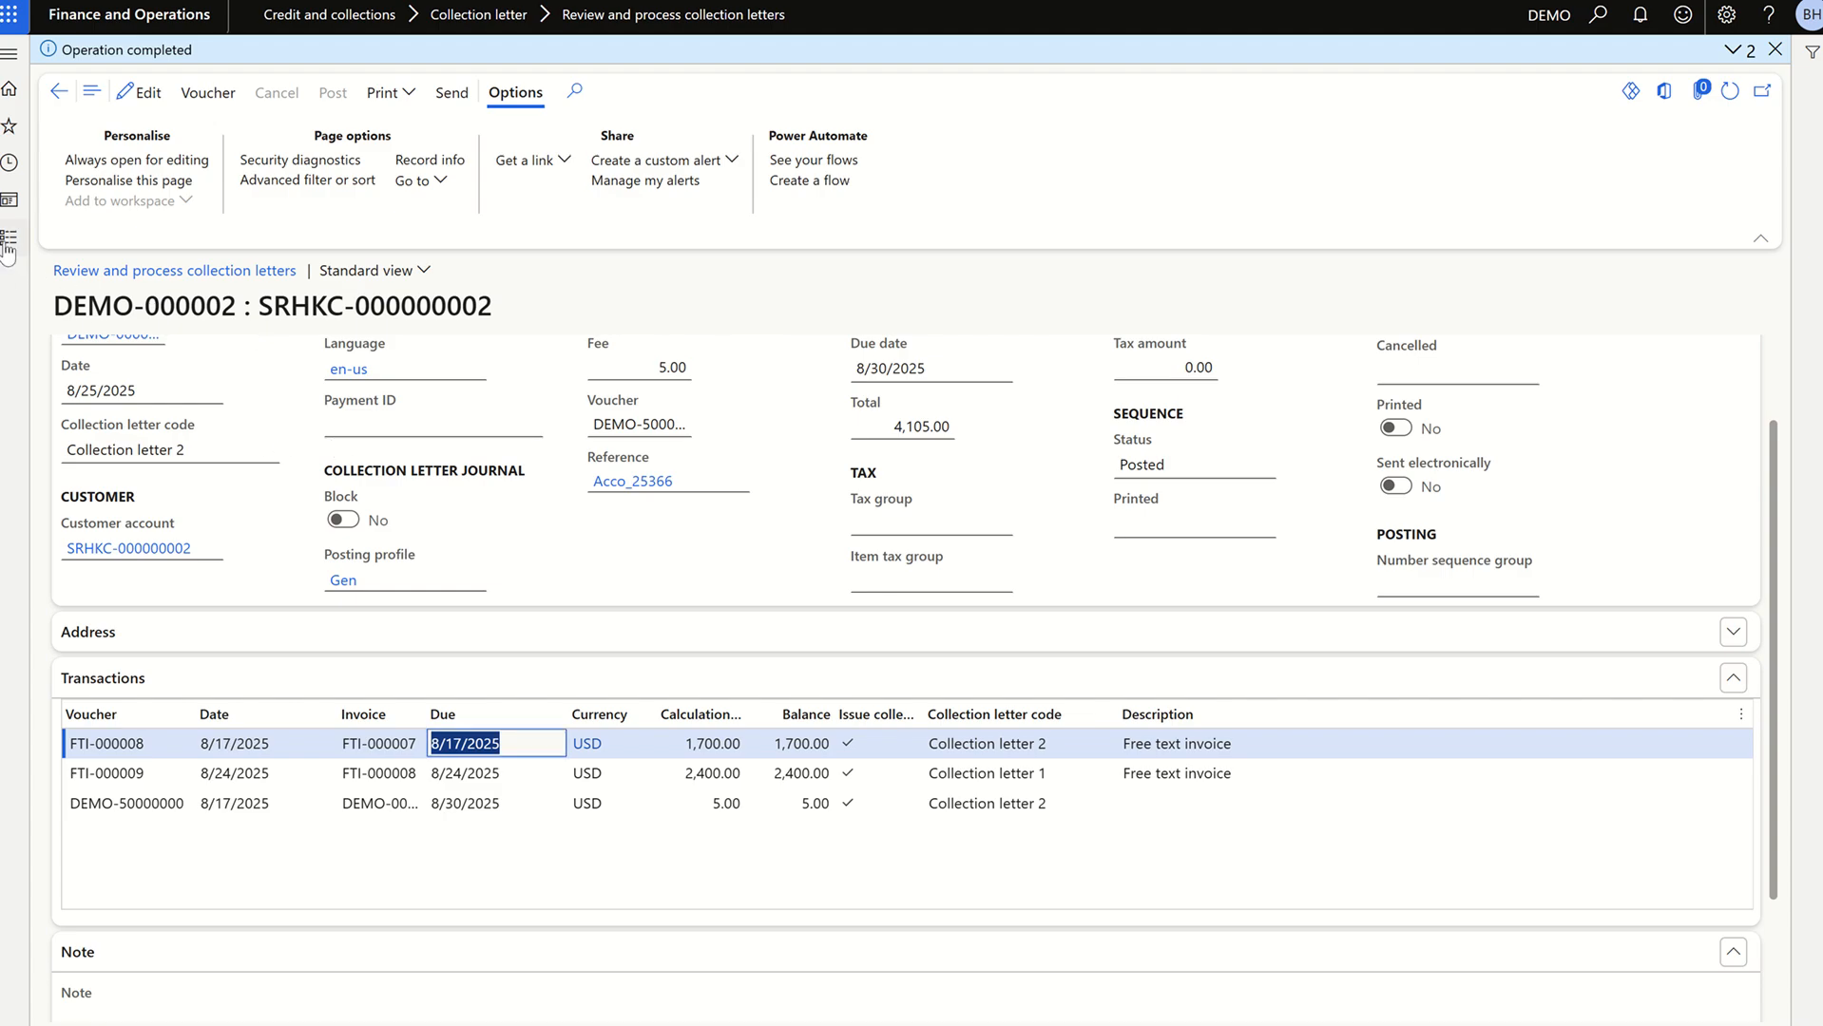
- Run Create collection letters with the collection letter date set to 9/1/2025
{"action": "left_click", "coordinate": [8, 240]}
{"action": "left_click", "coordinate": [305, 415]}
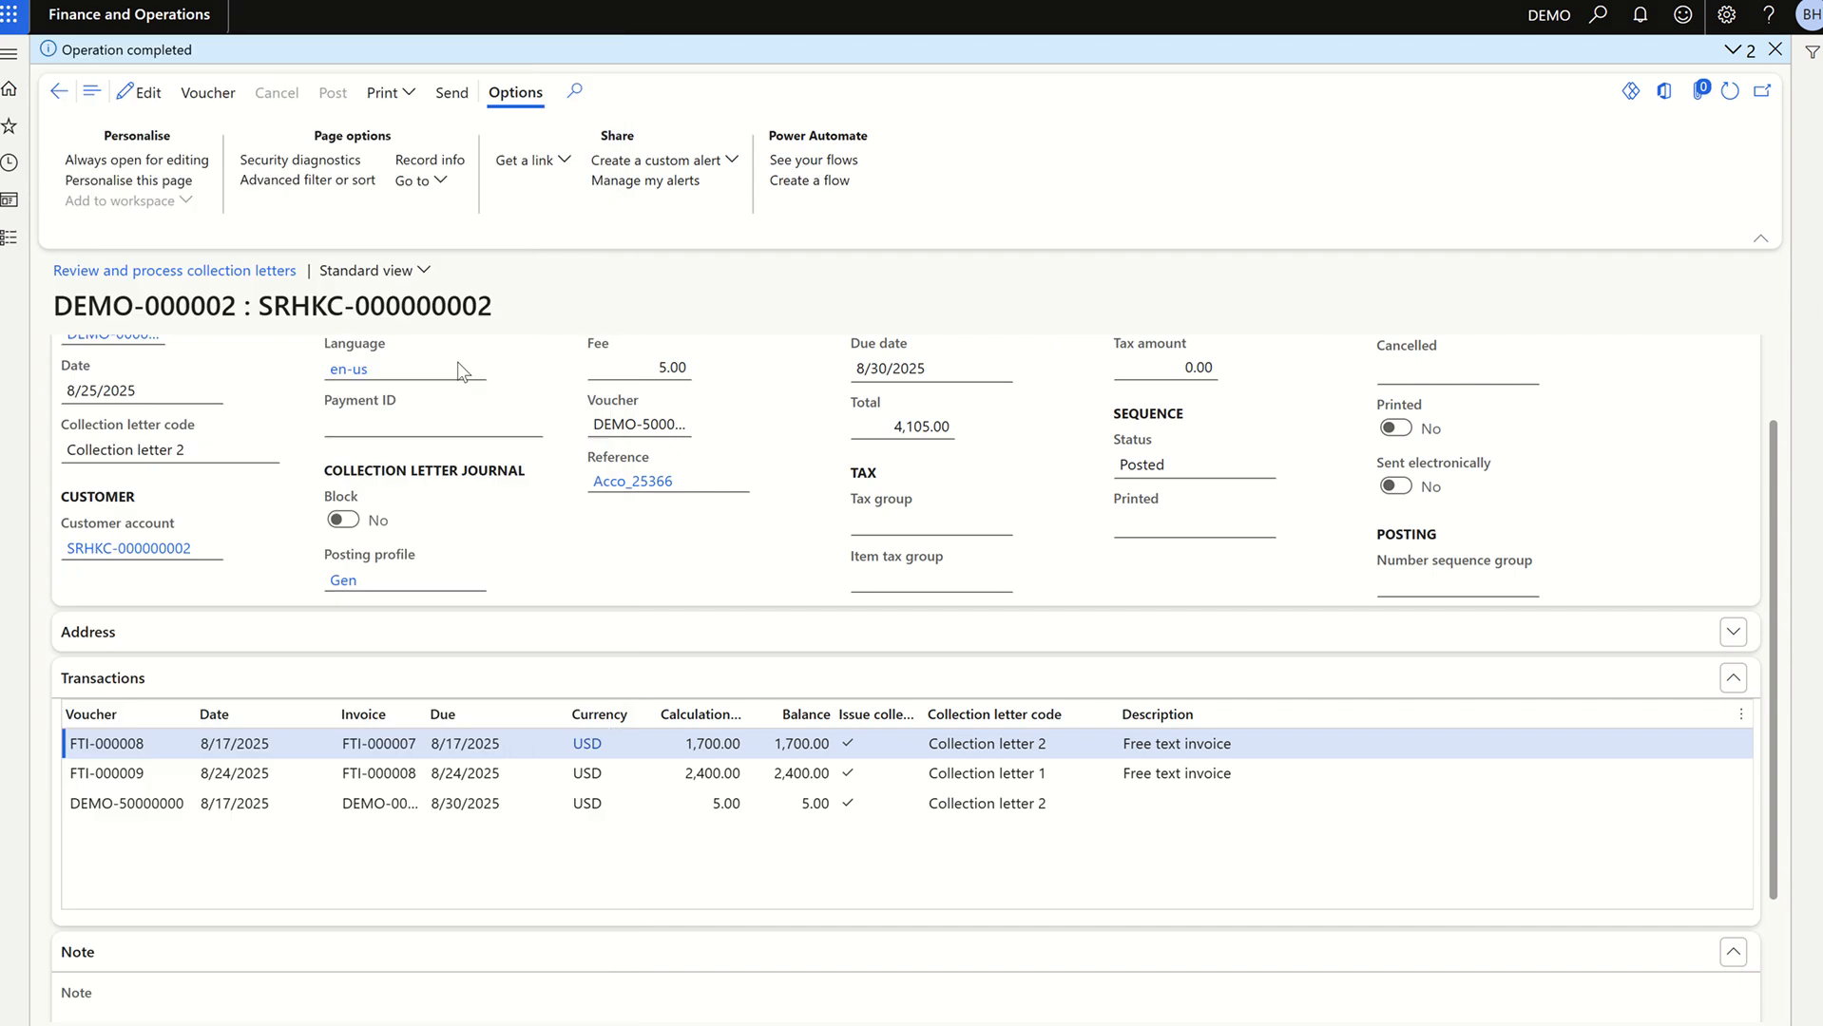
{"action": "left_click", "coordinate": [1659, 223]}
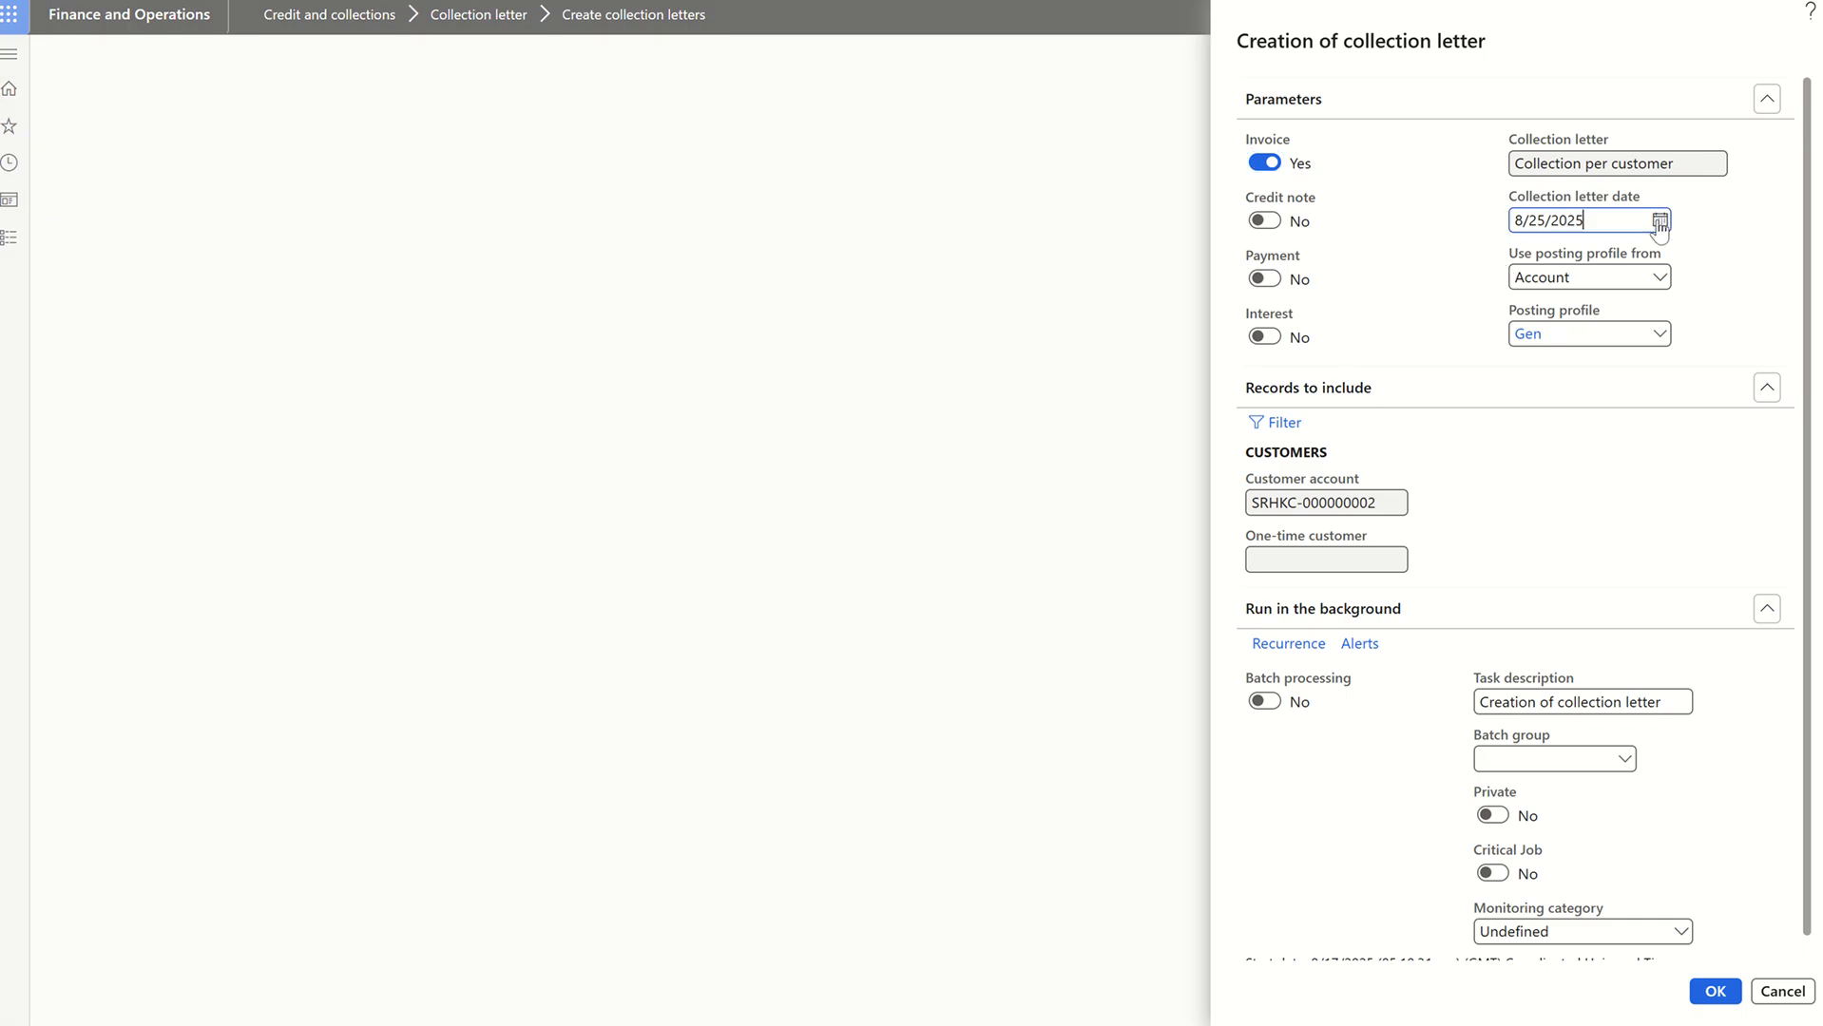
{"action": "left_click", "coordinate": [1721, 263]}
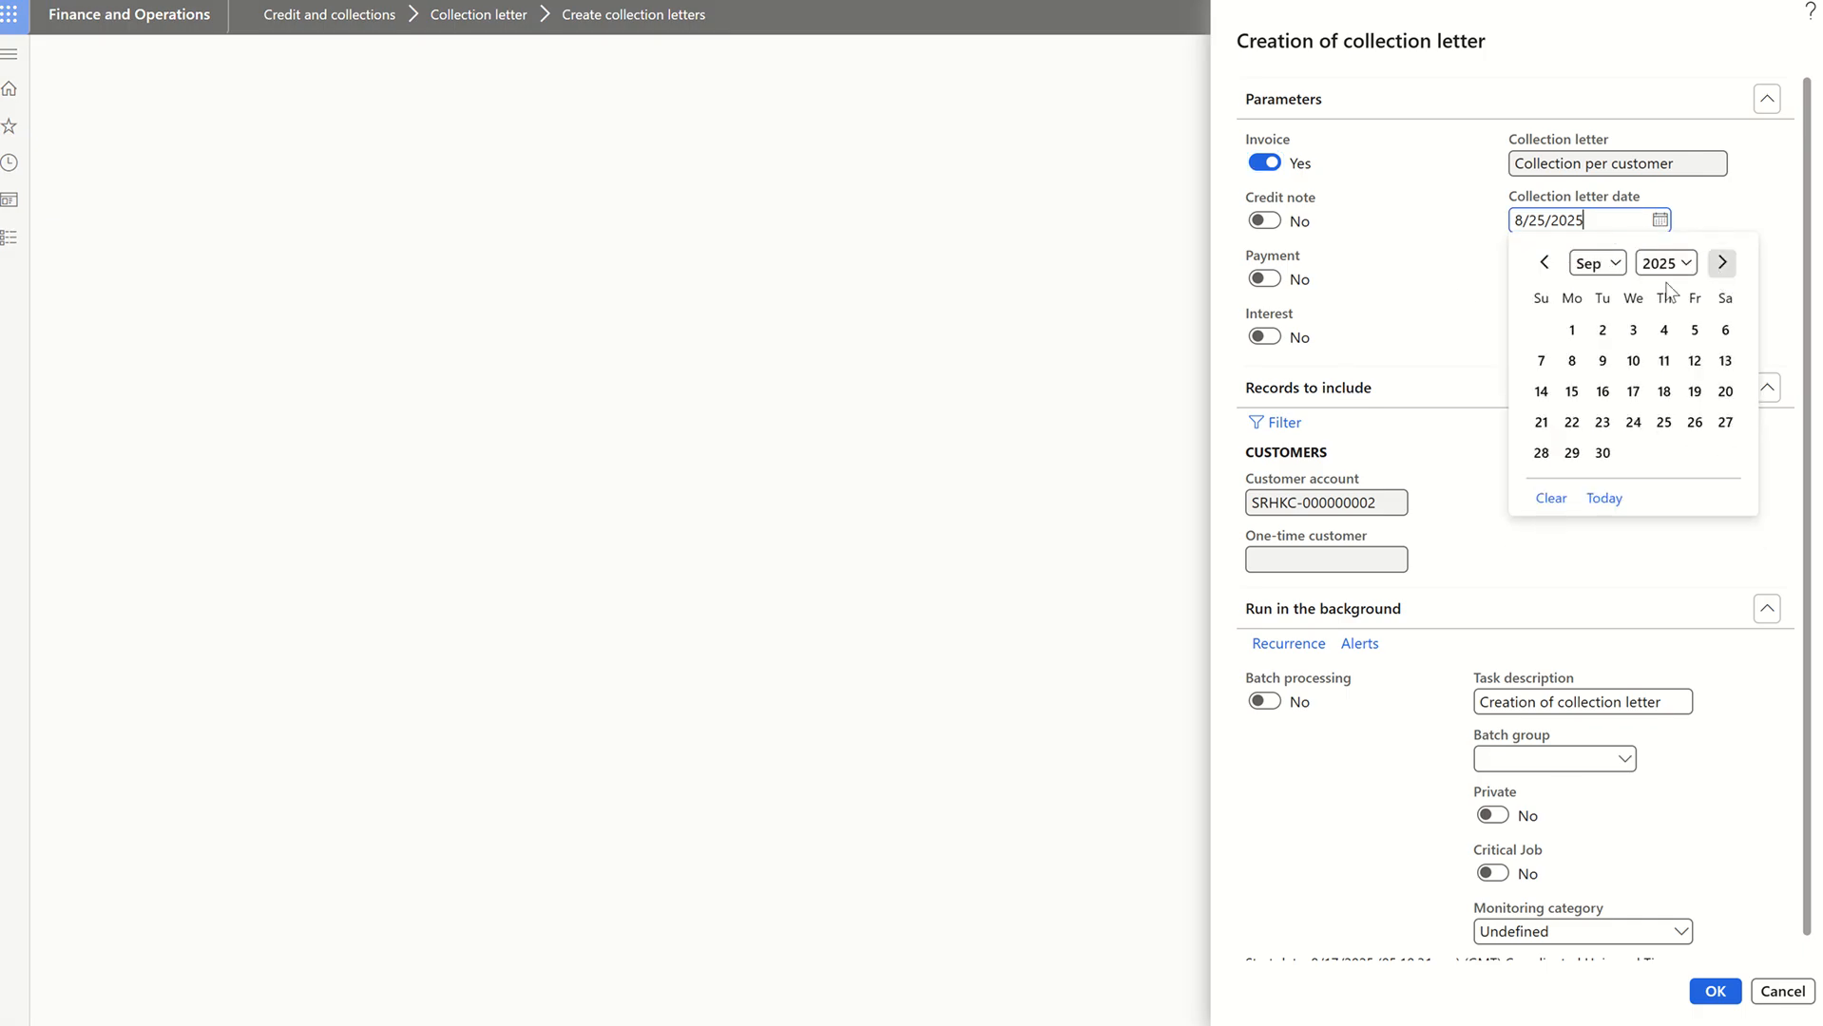
{"action": "left_click", "coordinate": [1570, 331]}
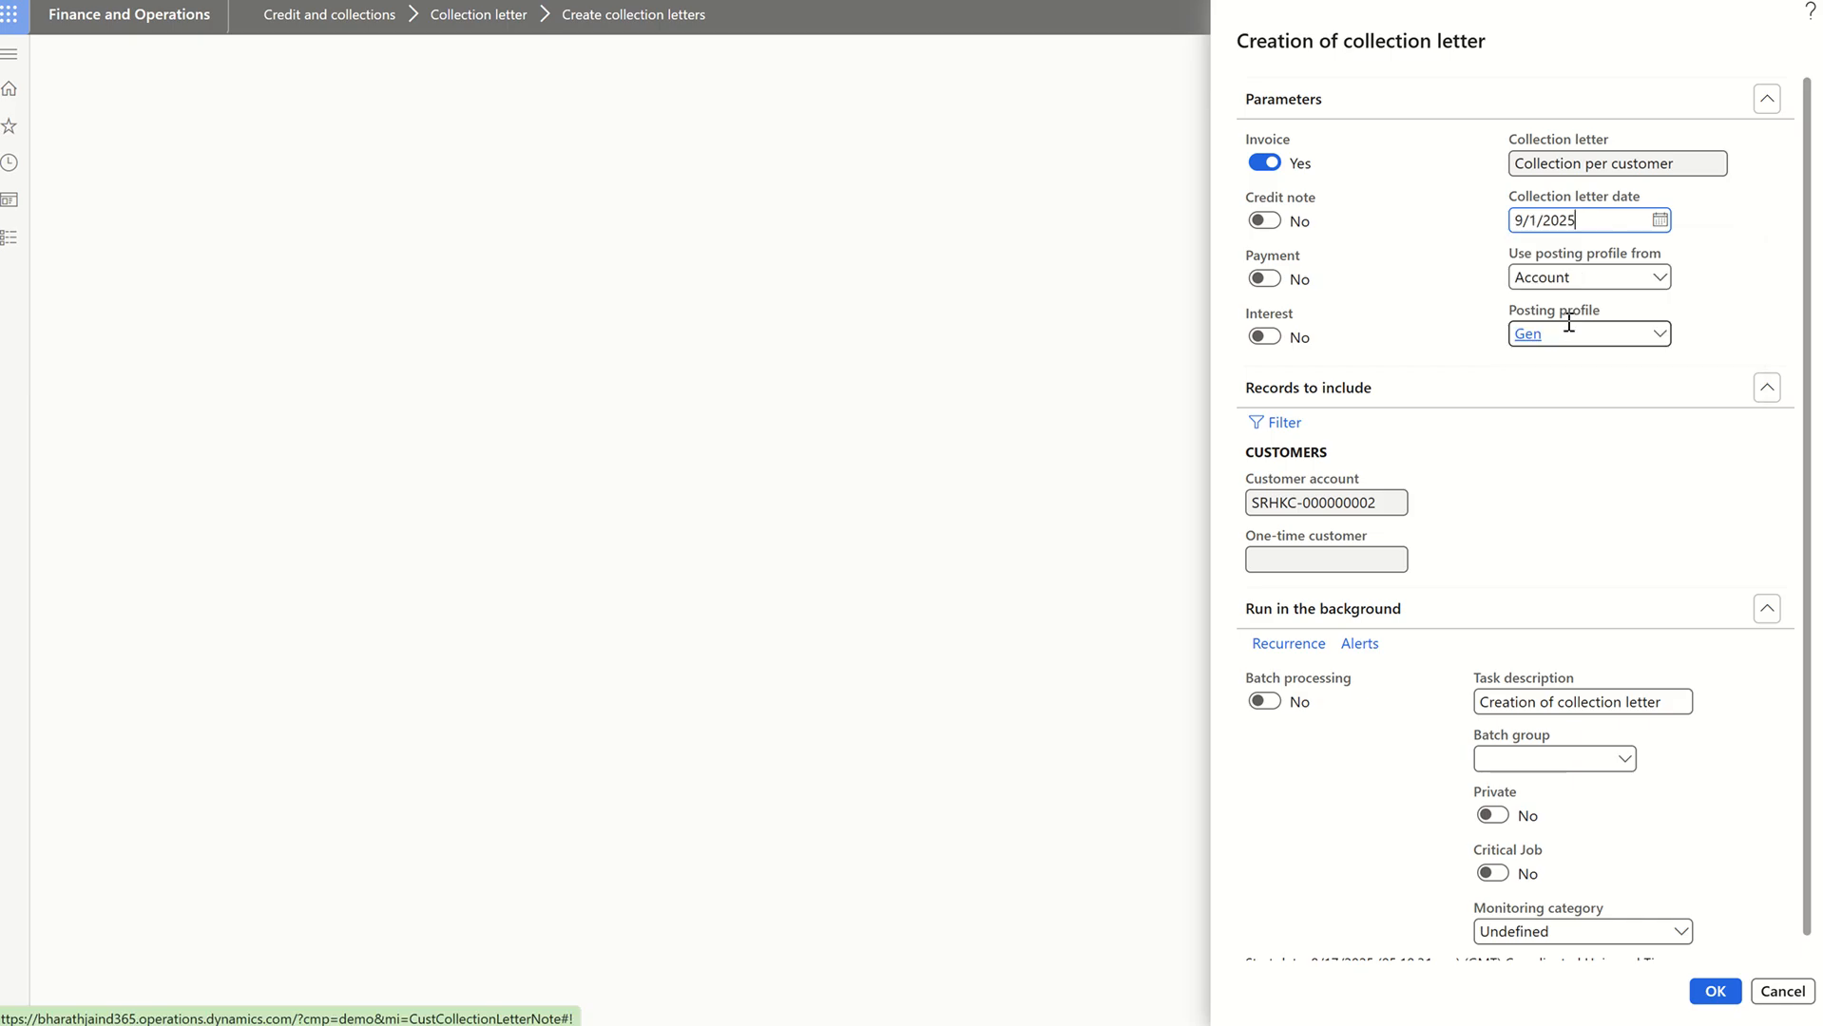
{"action": "left_click", "coordinate": [1711, 992]}
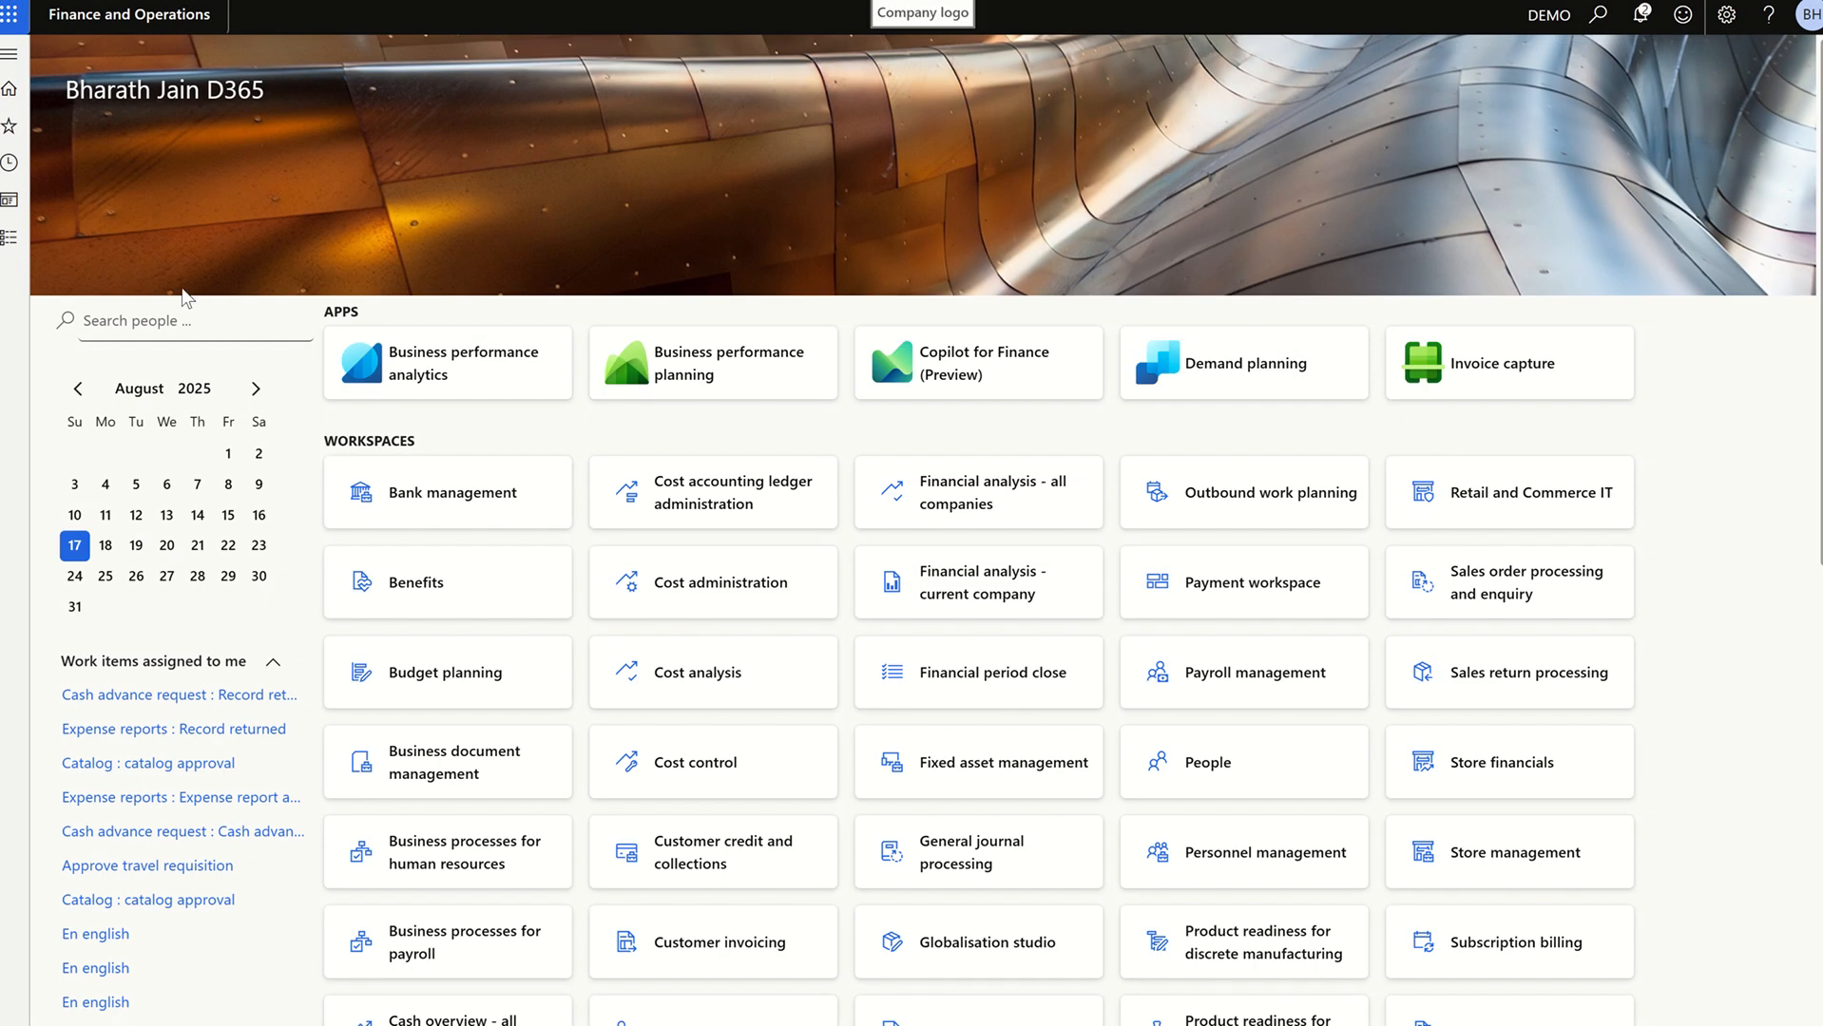
- Open the newest letter, DEMO-000003 for Collection letter 3, in Review and process collection letters
{"action": "left_click", "coordinate": [16, 245]}
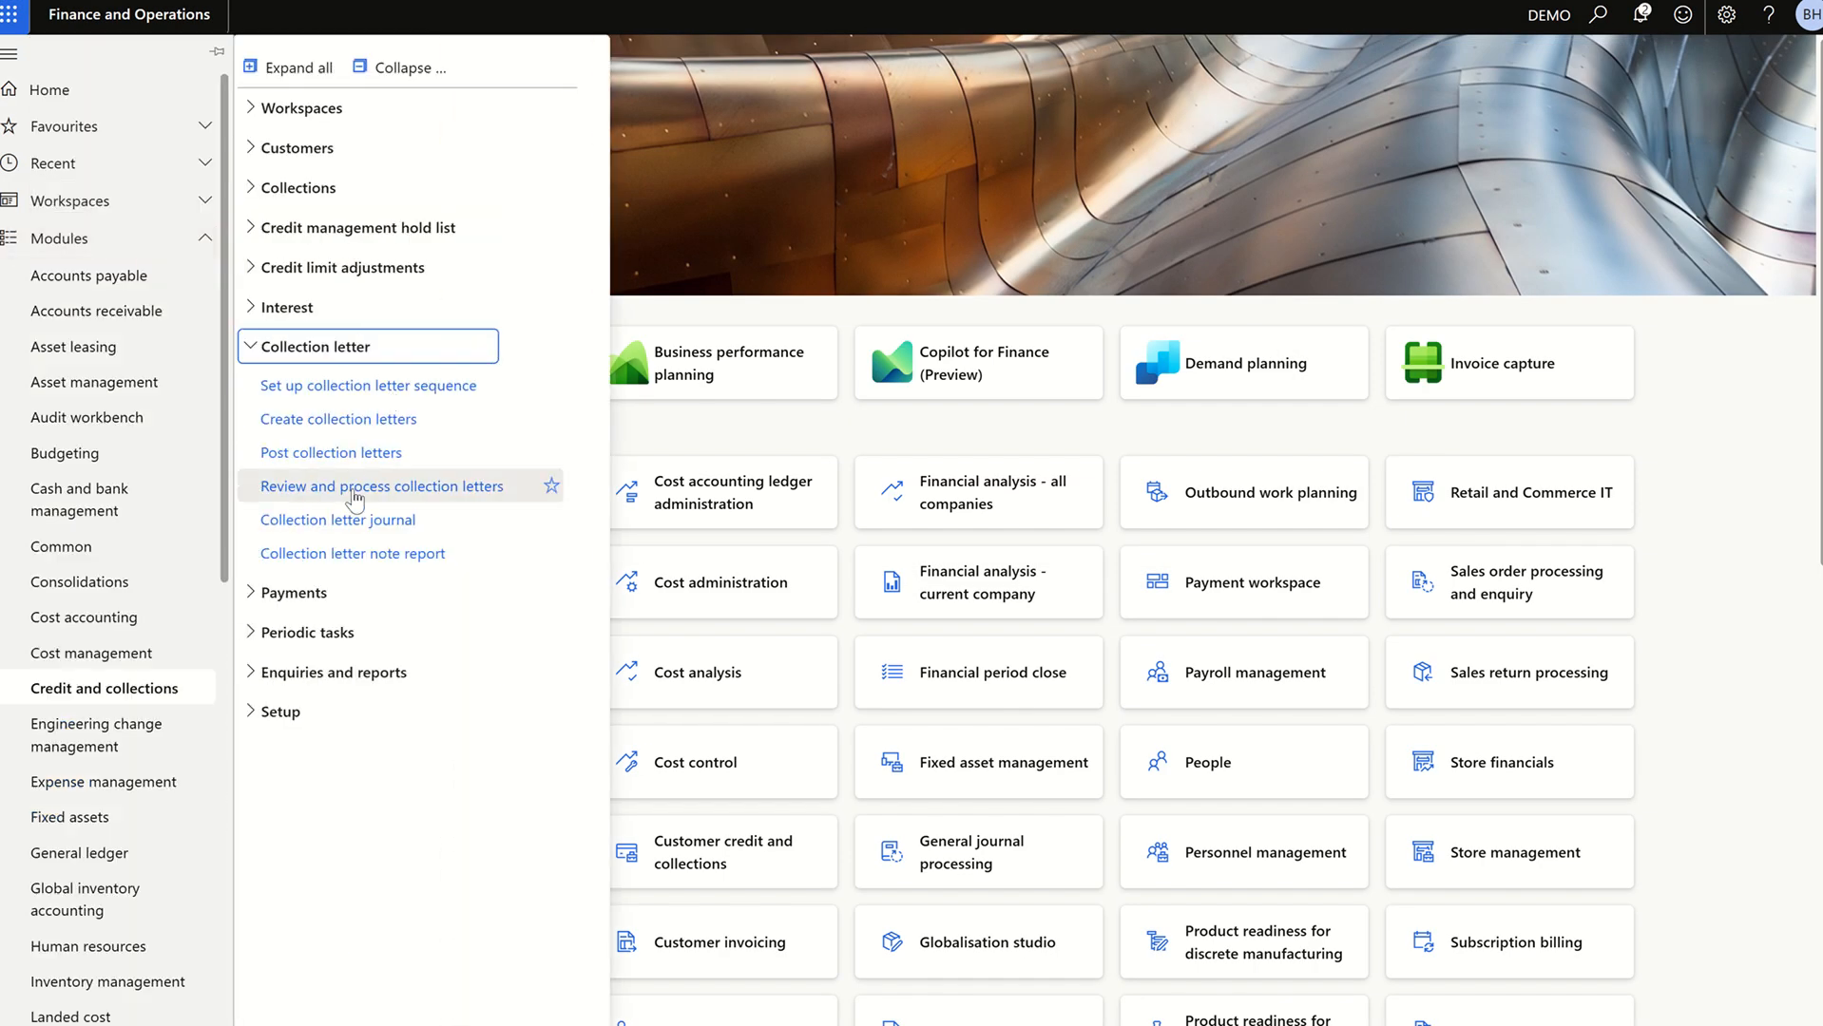
{"action": "left_click", "coordinate": [352, 489]}
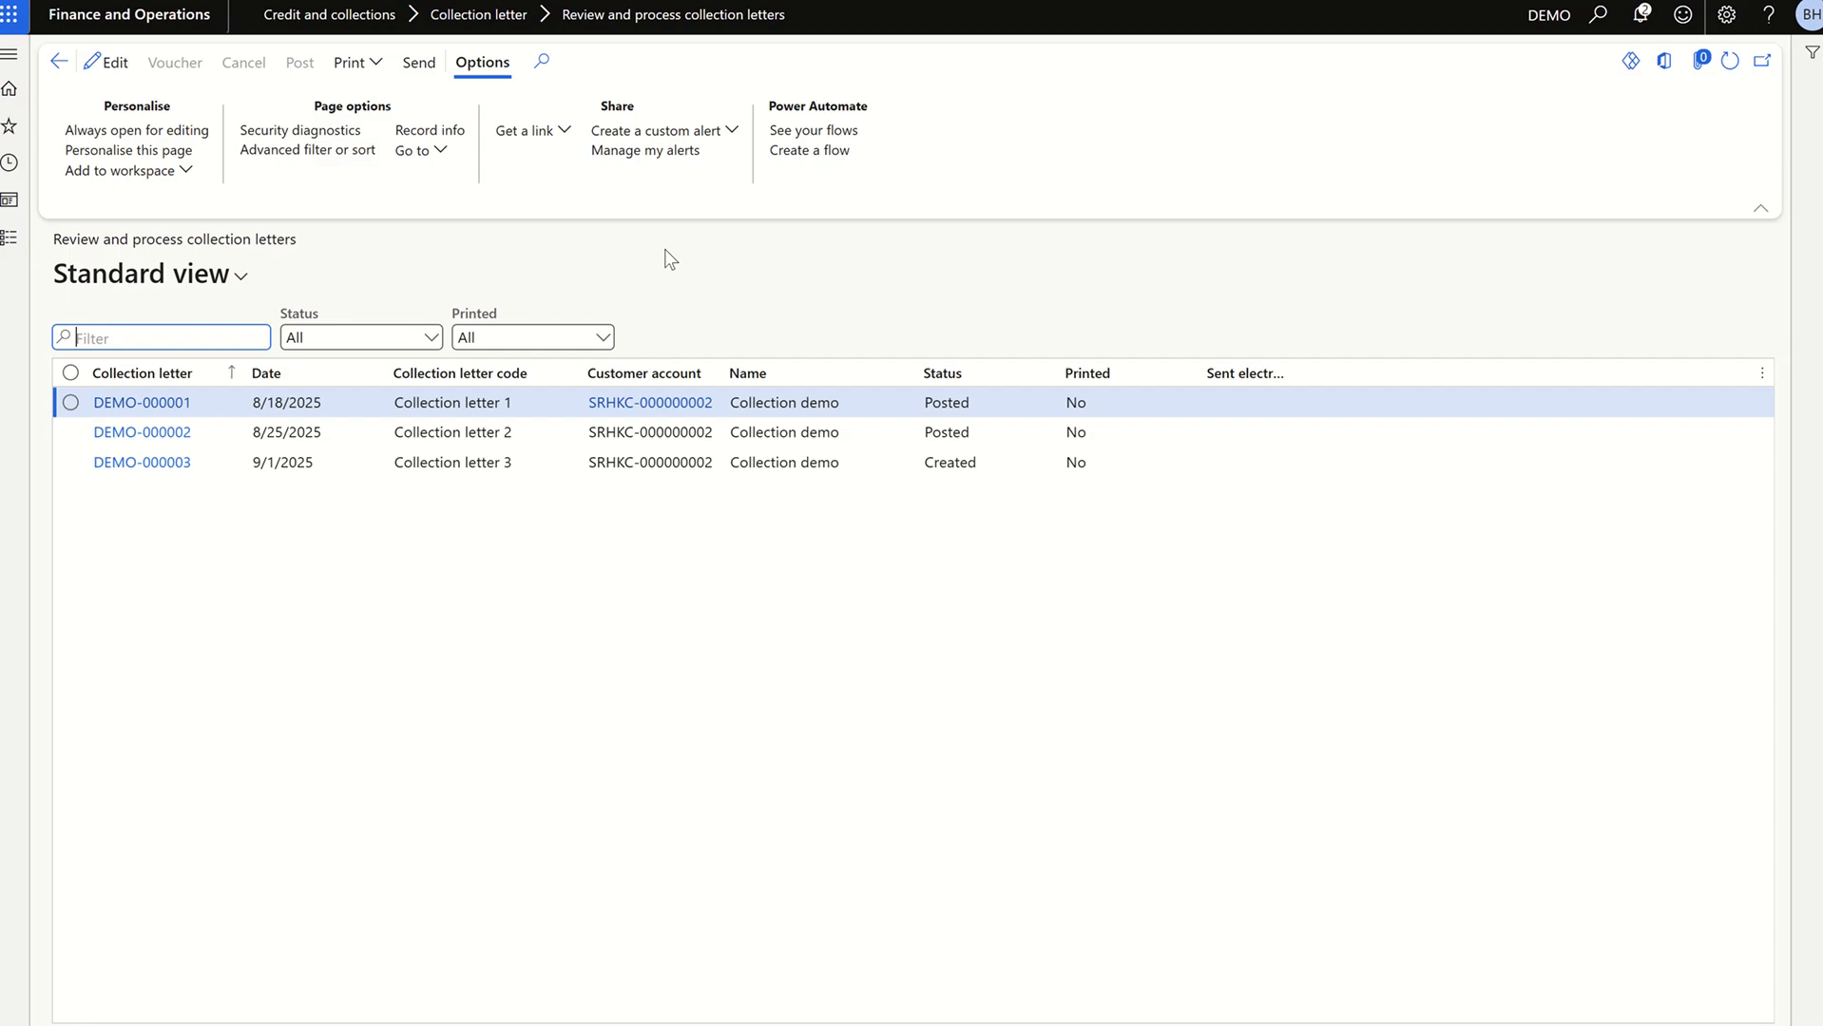
{"action": "left_click", "coordinate": [338, 464]}
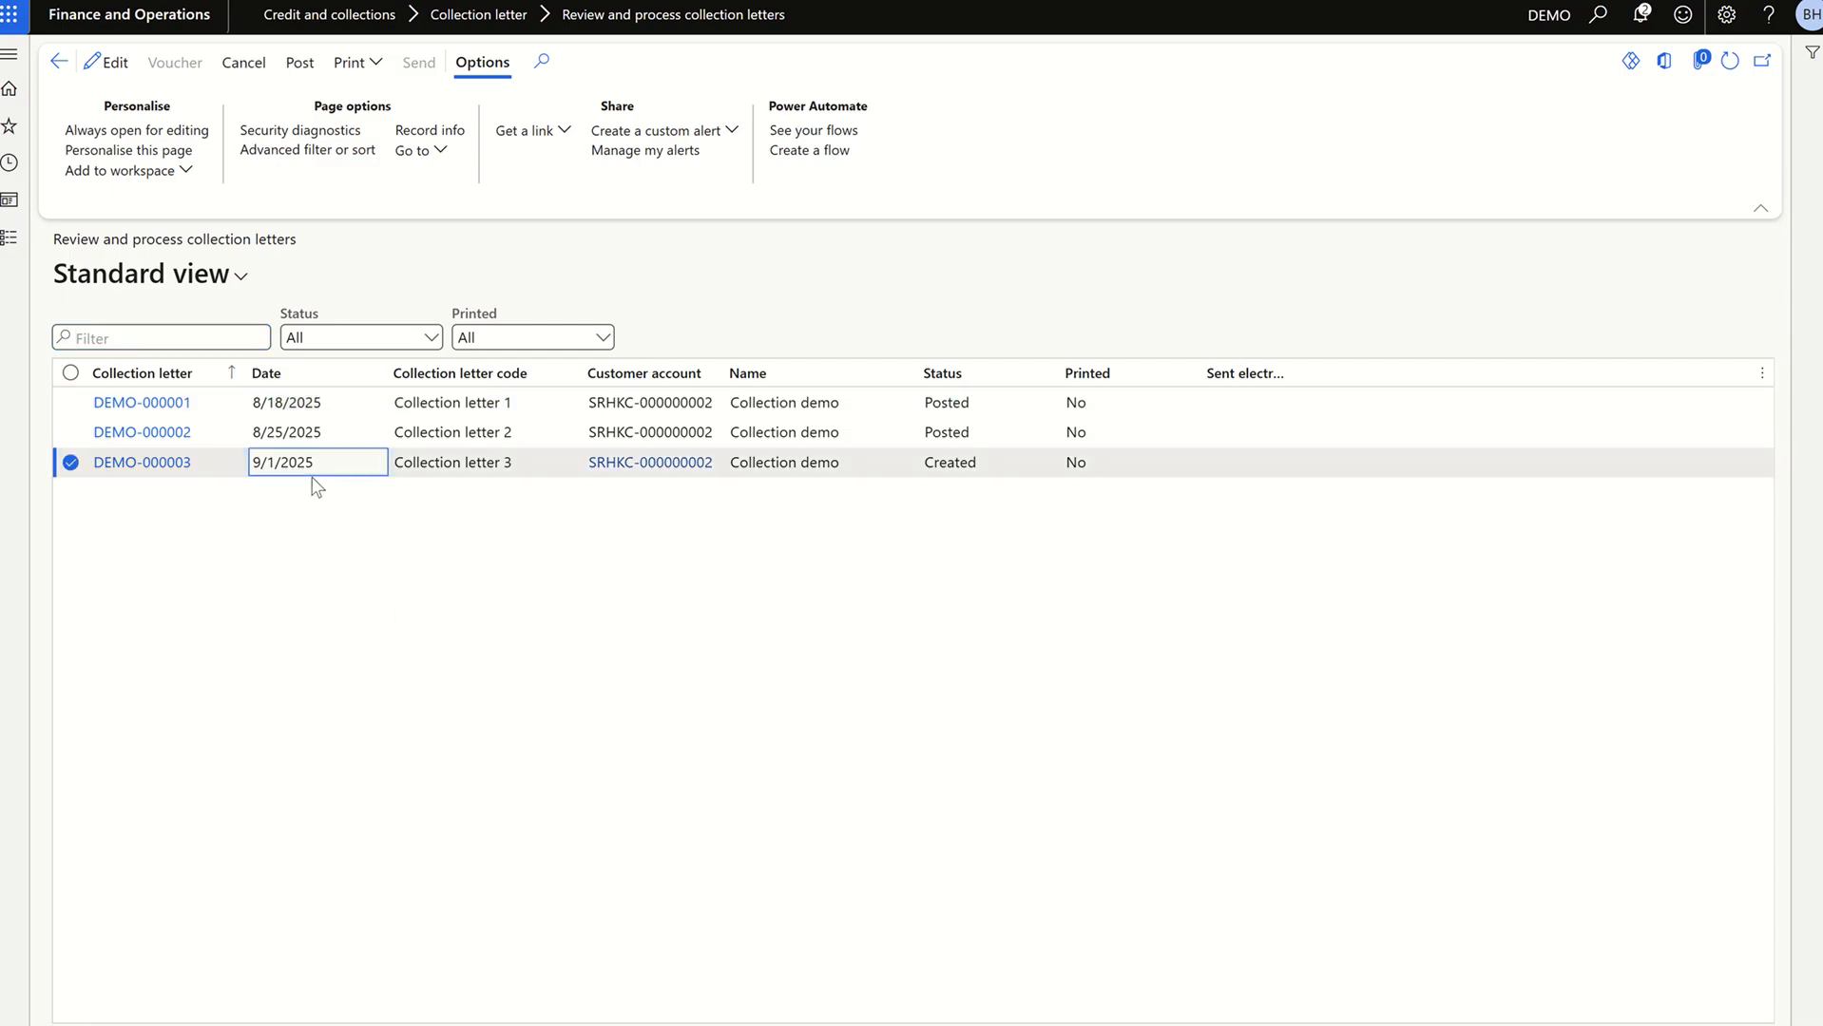
{"action": "left_click", "coordinate": [157, 464]}
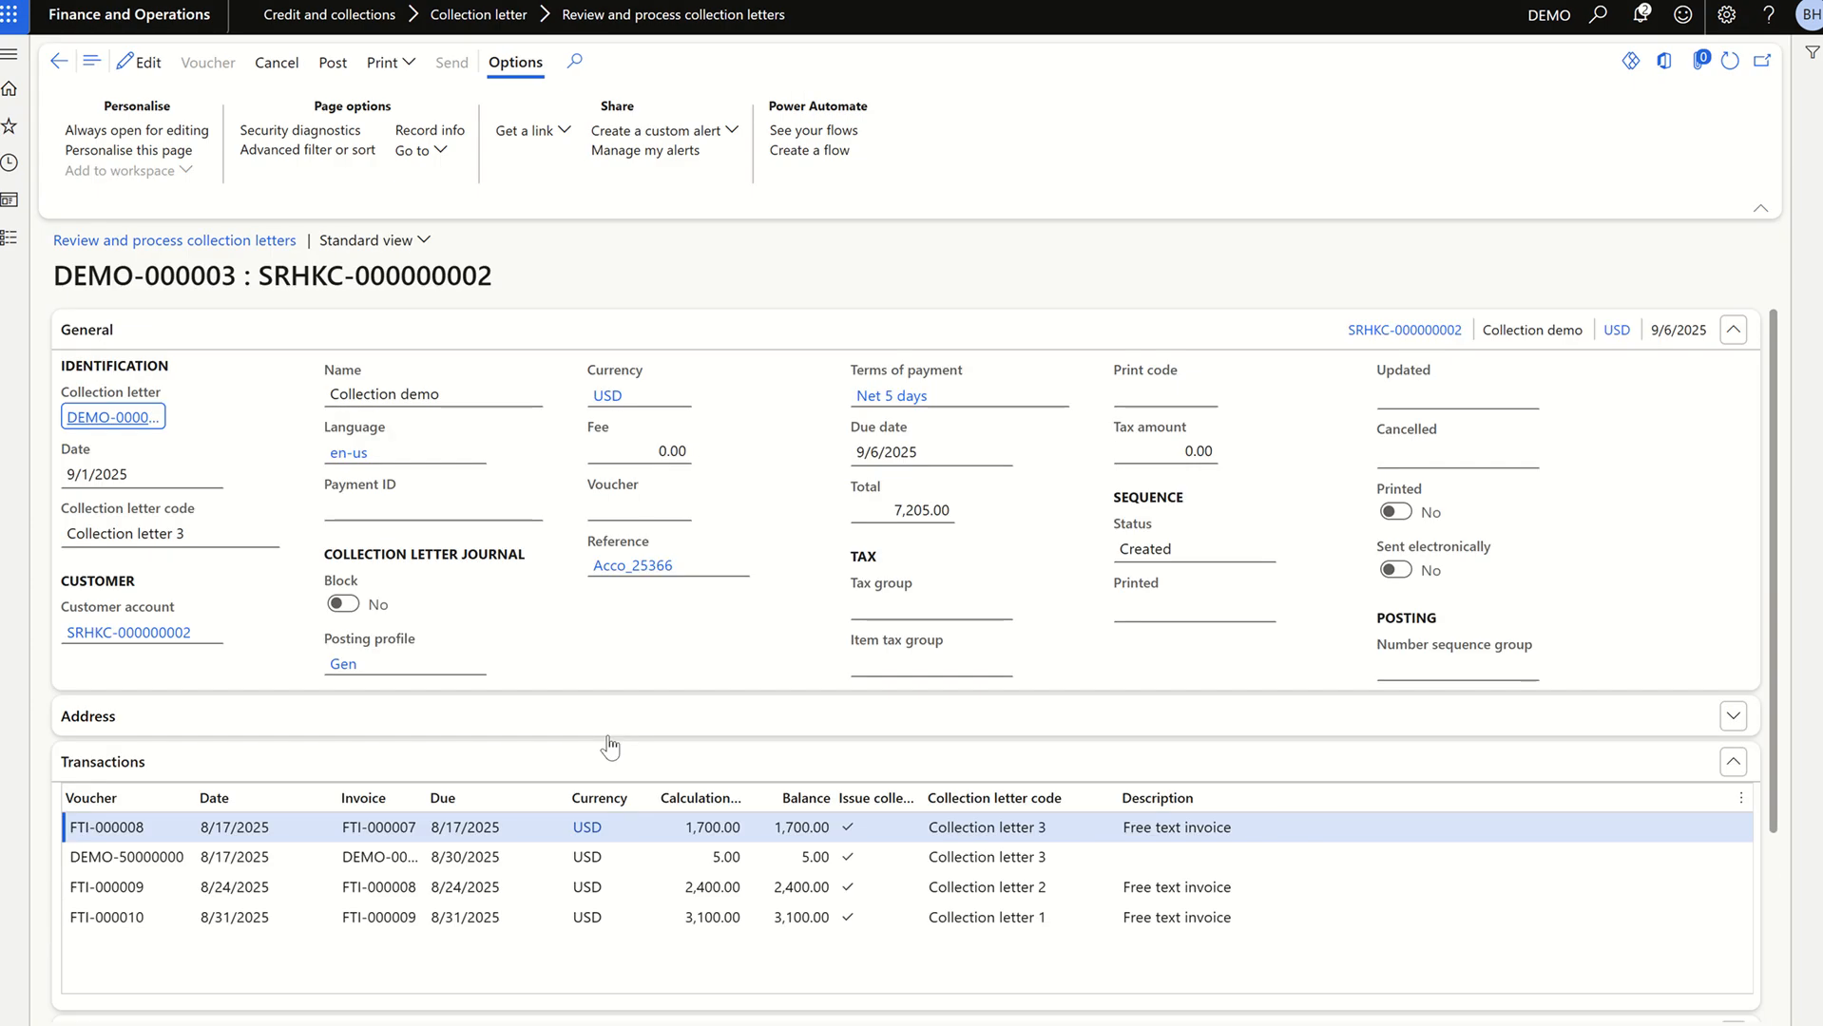
- Check the letter's transactions, including the 5.00 fee line, totalling 7,205.00
{"action": "scroll", "coordinate": [1282, 866], "scroll_direction": "down", "scroll_amount": 1}
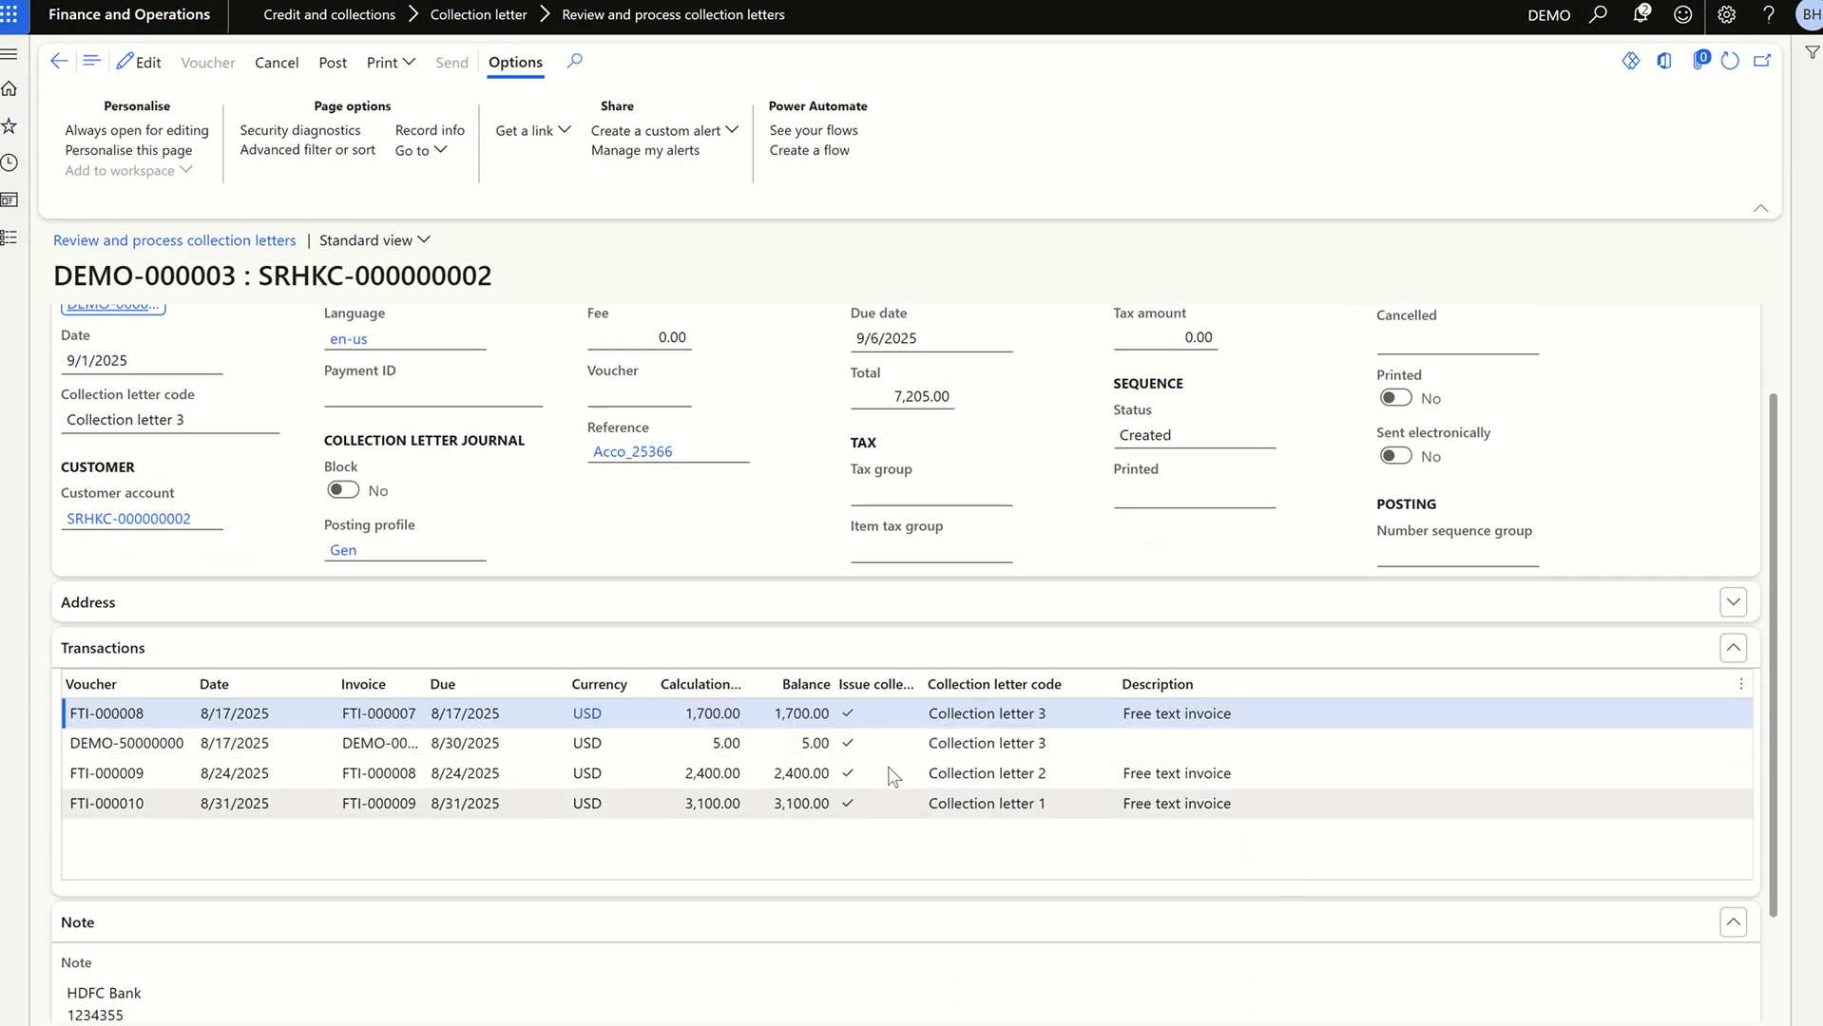
{"action": "left_click", "coordinate": [810, 743]}
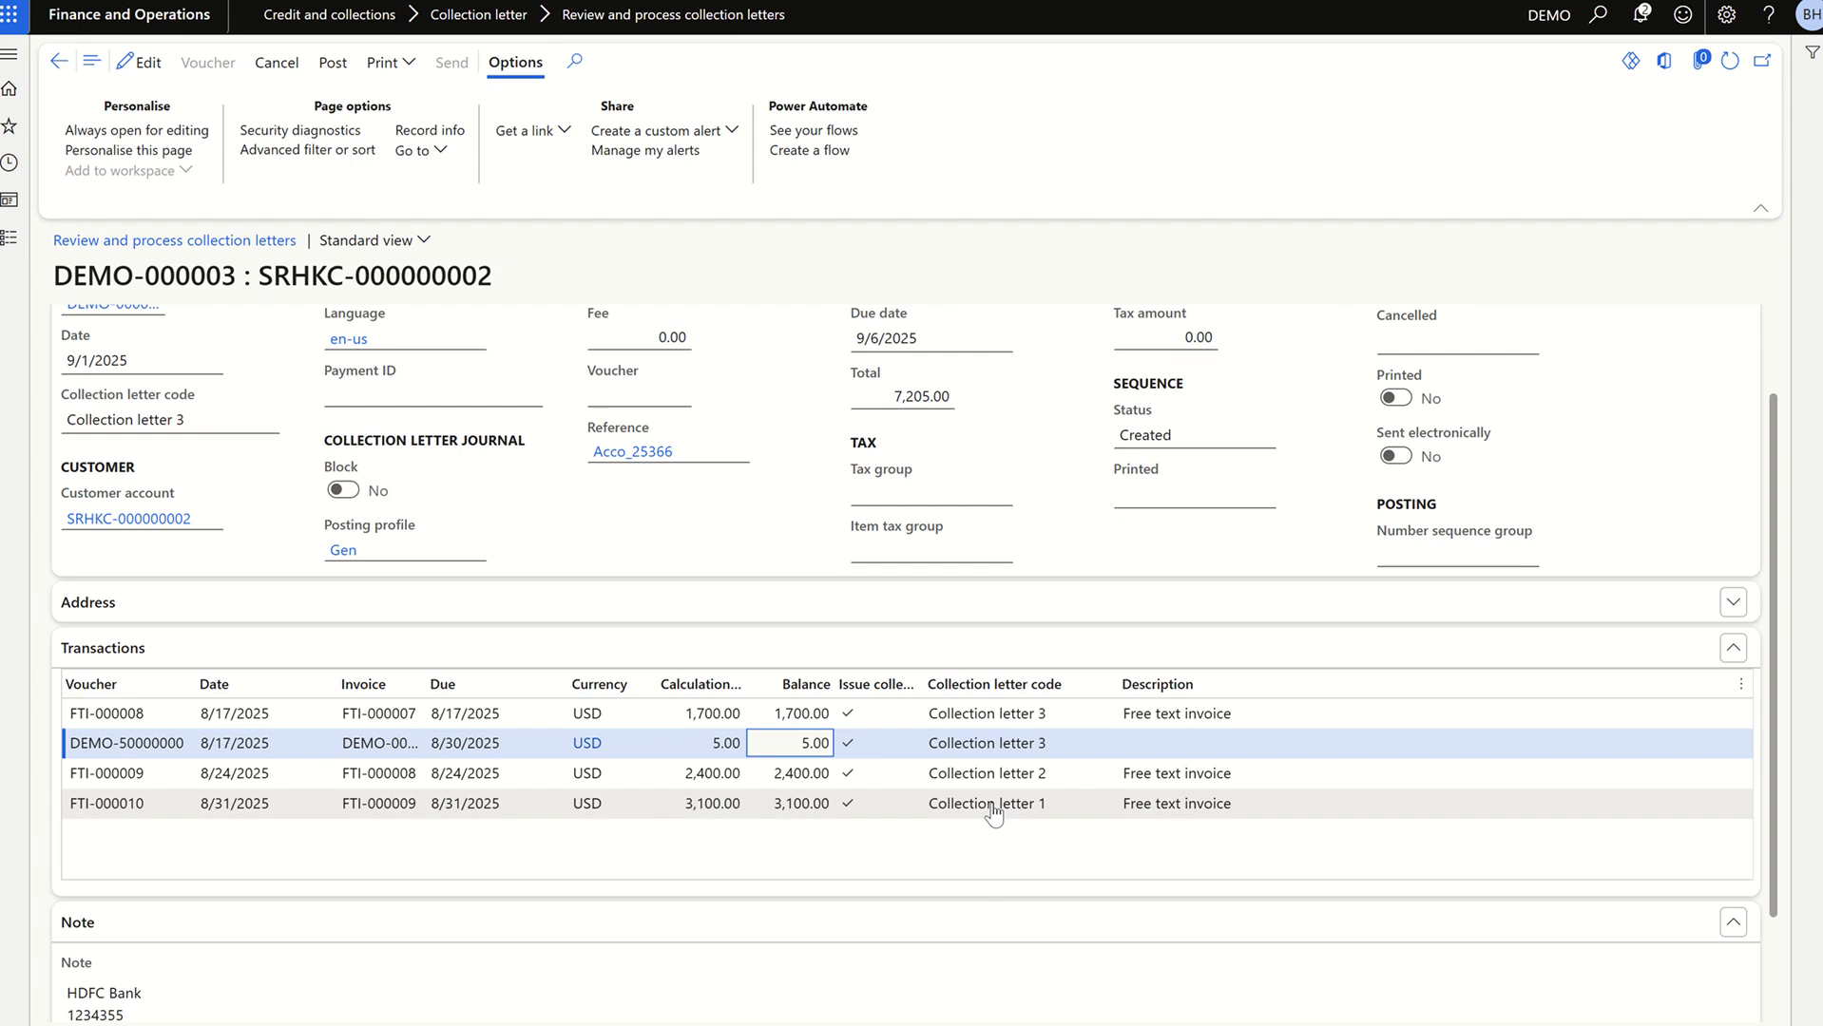
{"action": "left_click_drag", "start_coordinate": [989, 806], "coordinate": [998, 820]}
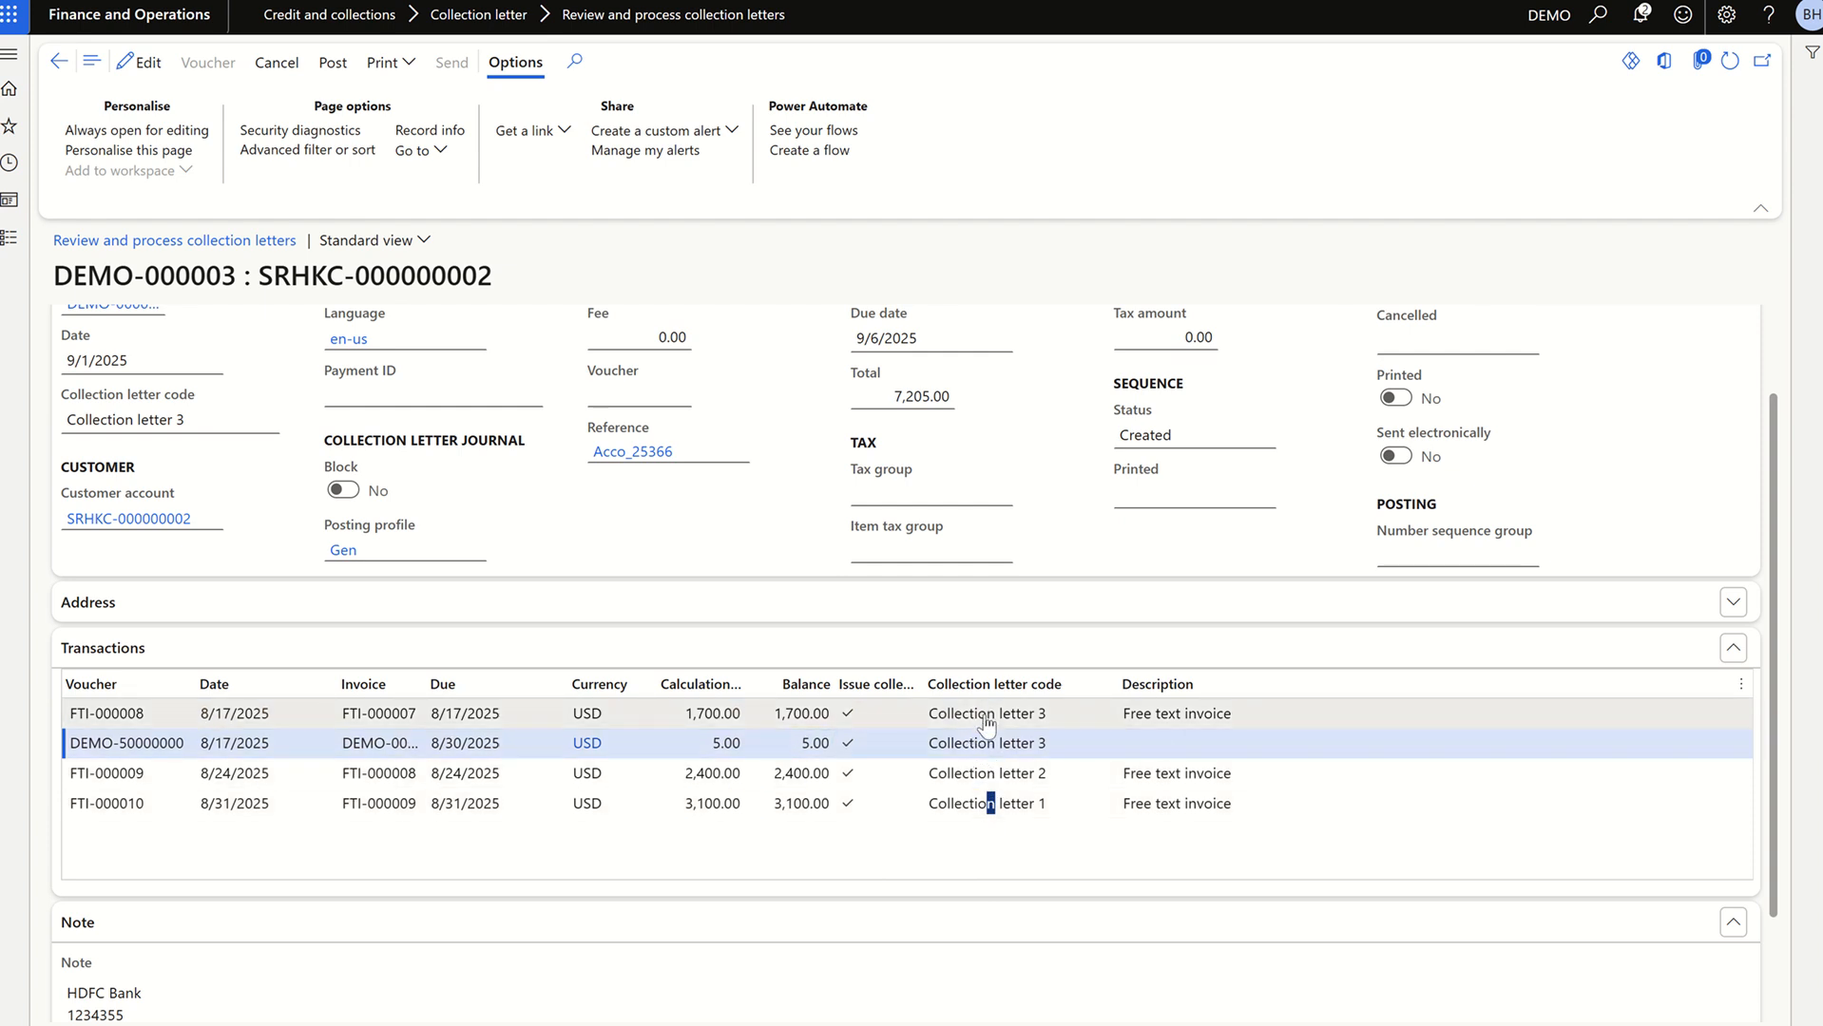
{"action": "key", "text": "alt+Tab"}
{"action": "left_click", "coordinate": [850, 564]}
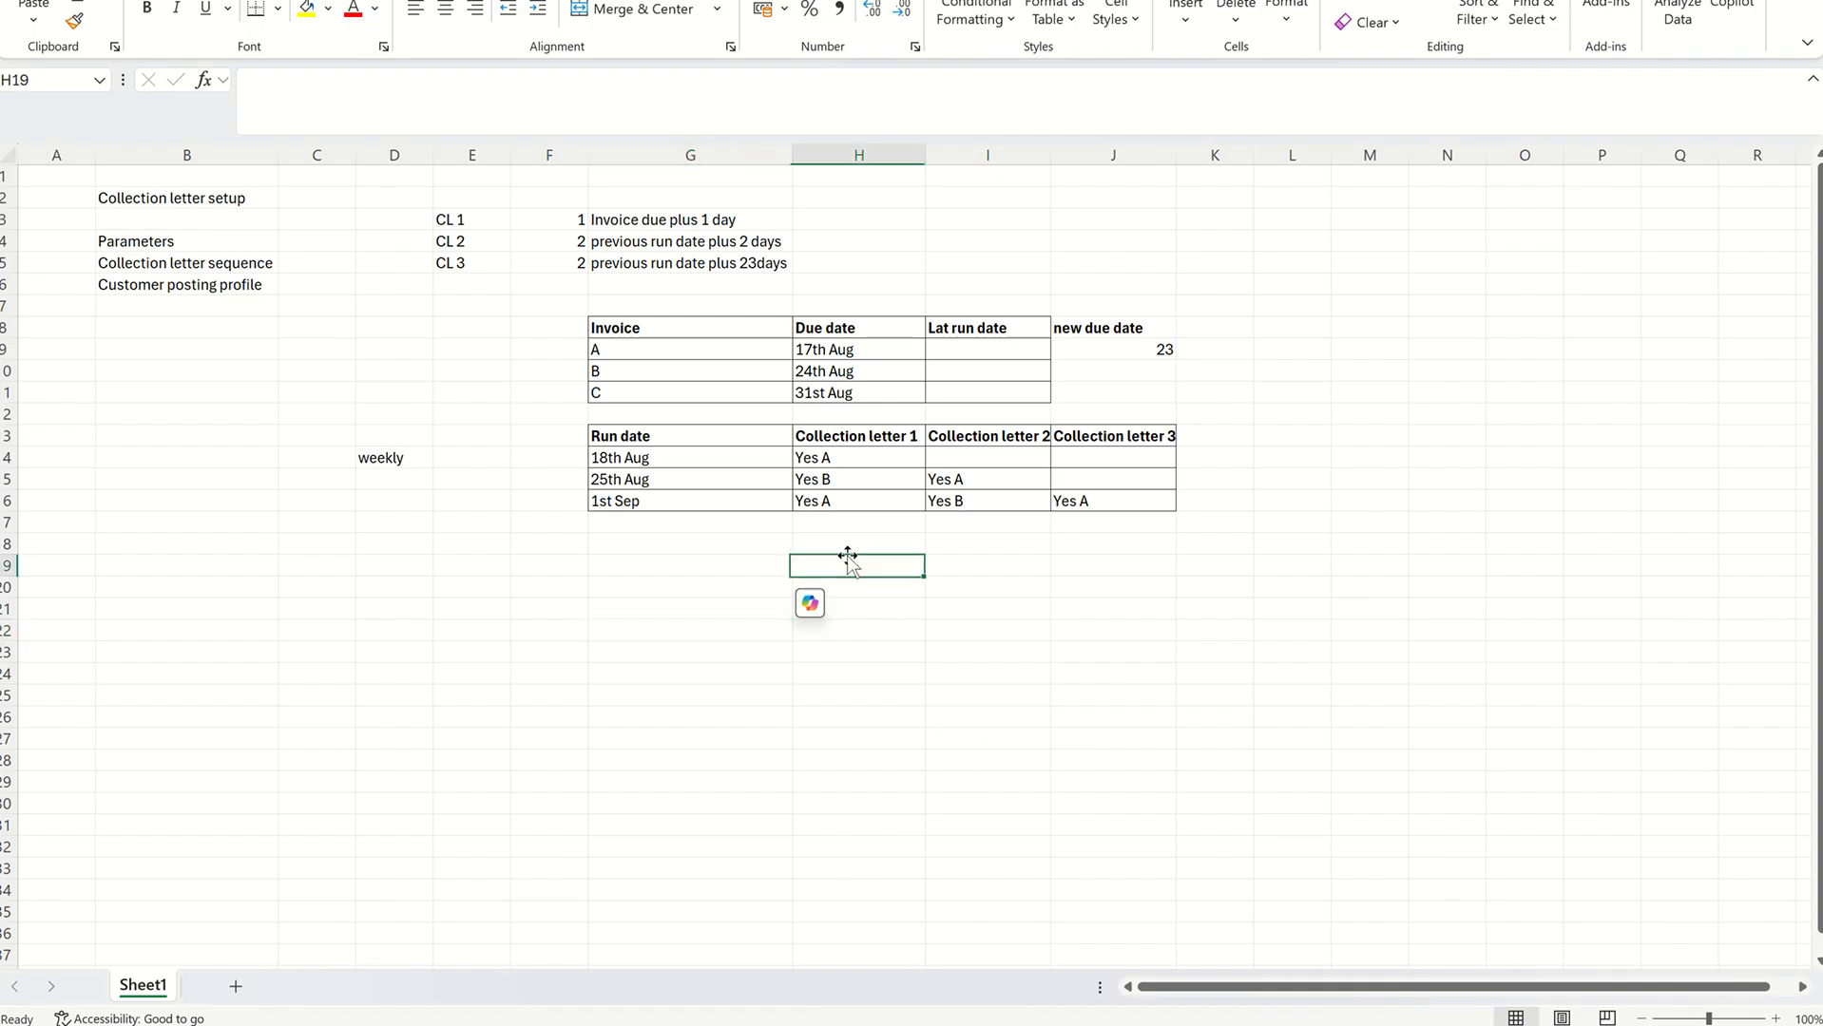